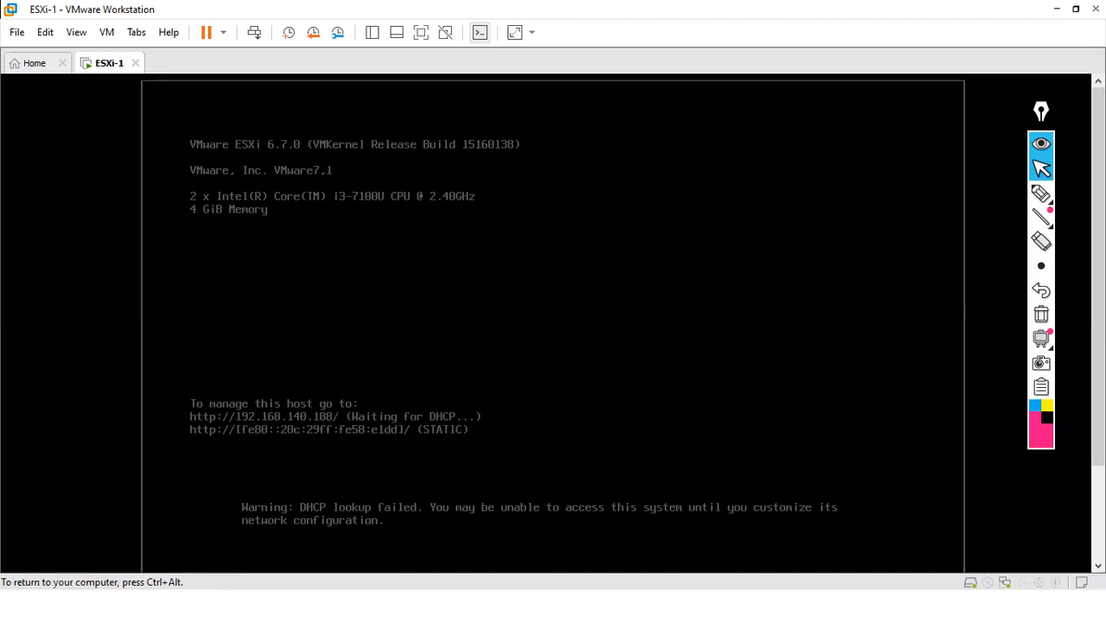
# - Wake the ESXi-1 console so its DHCP address 192.168.140.188 is visible
pyautogui.hotkey('ctrl', 'alt')
pyautogui.click(472, 270)
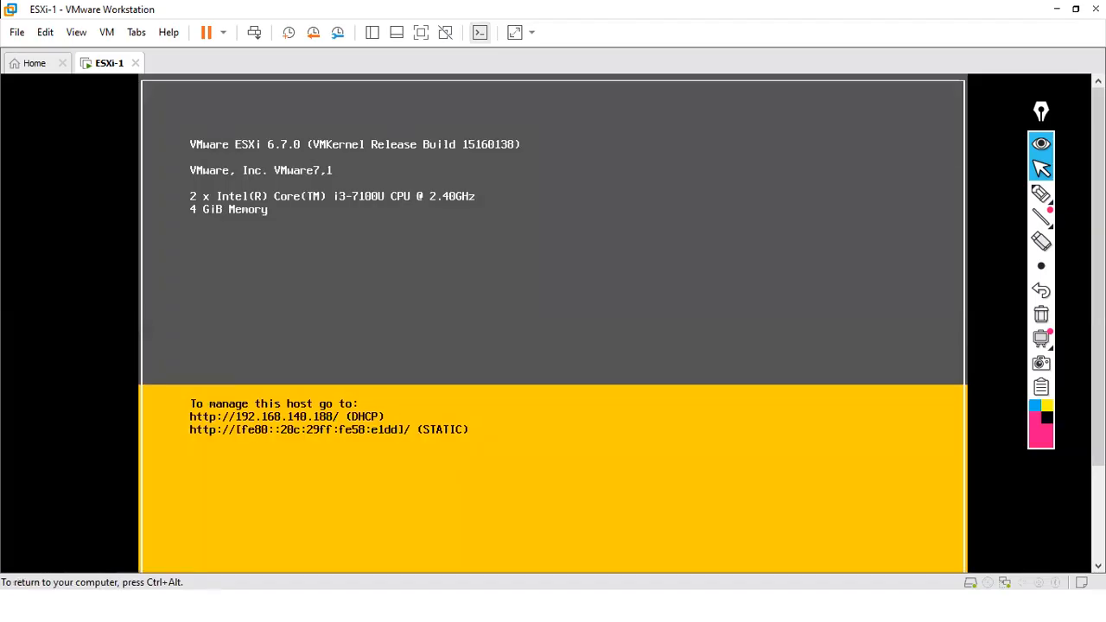
pyautogui.hotkey('ctrl', 'alt')
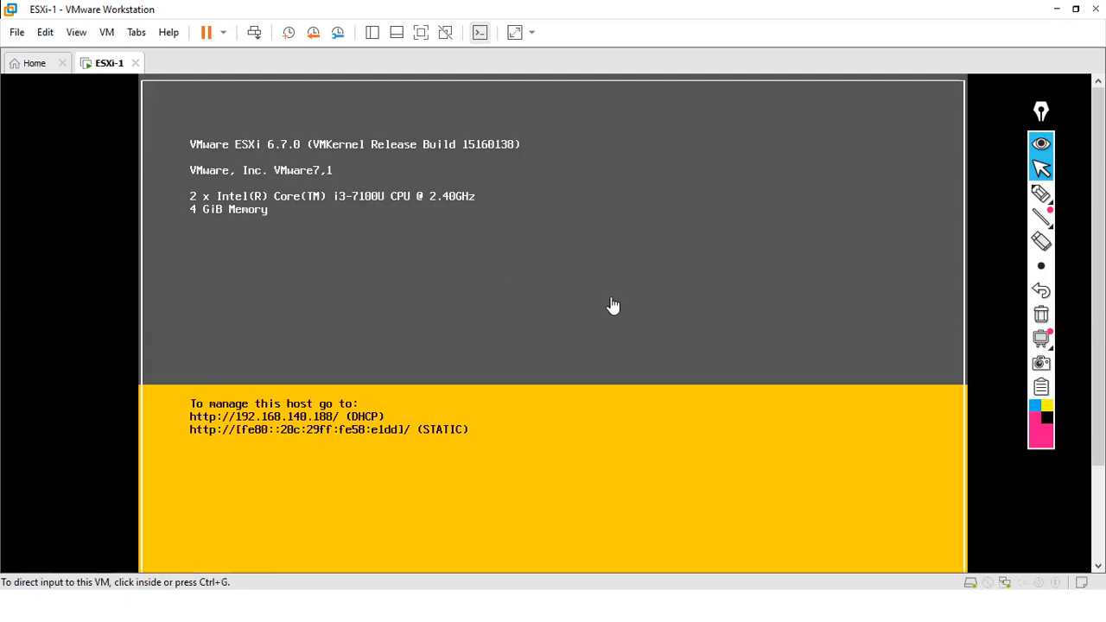
pyautogui.moveTo(1097, 233); pyautogui.dragTo(1097, 284)
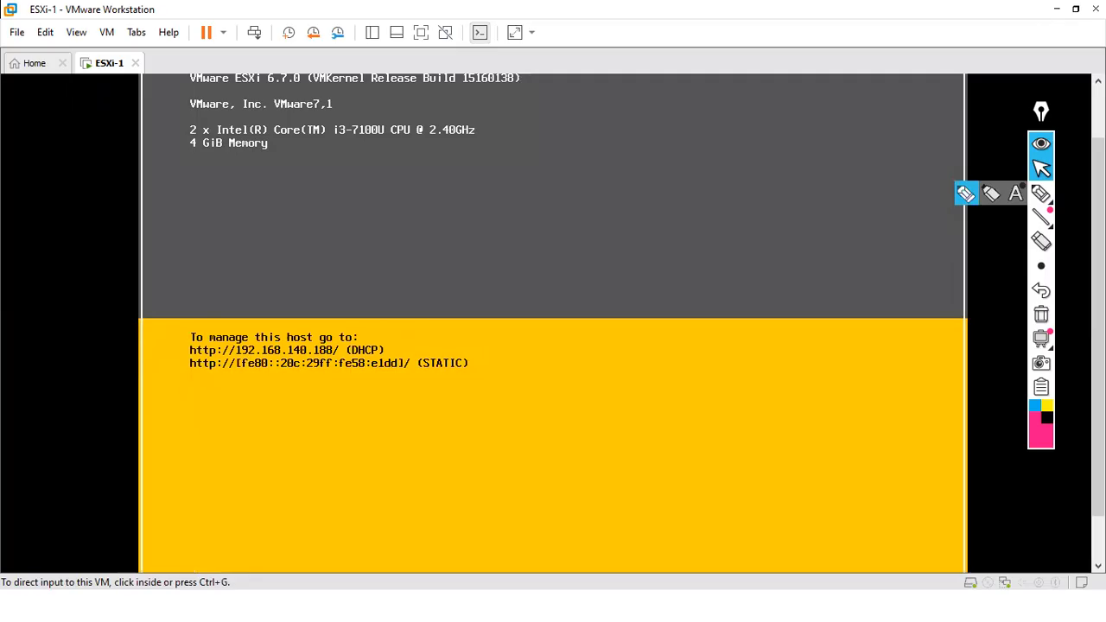
# - Draw trial marks on the DHCP label and address 192.168.140.188, then erase them
pyautogui.click(1041, 193)
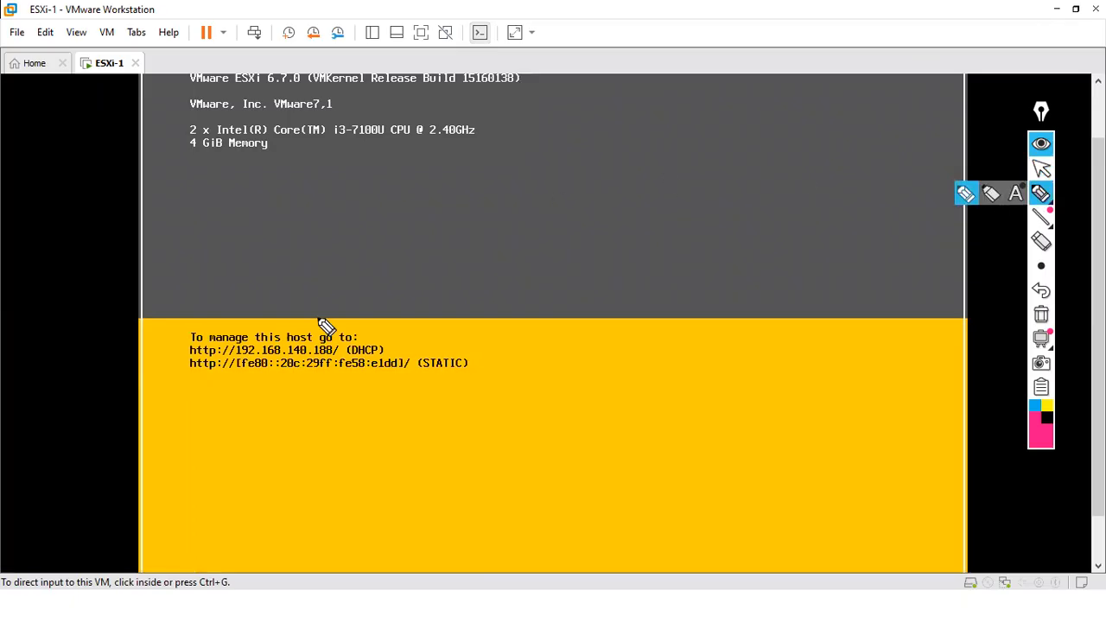
pyautogui.moveTo(238, 354)
pyautogui.mouseDown()
pyautogui.moveTo(333, 352)
pyautogui.moveTo(329, 330)
pyautogui.moveTo(350, 356)
pyautogui.moveTo(381, 353)
pyautogui.mouseUp()
pyautogui.moveTo(287, 327); pyautogui.dragTo(295, 340)
pyautogui.moveTo(381, 287); pyautogui.dragTo(438, 264)
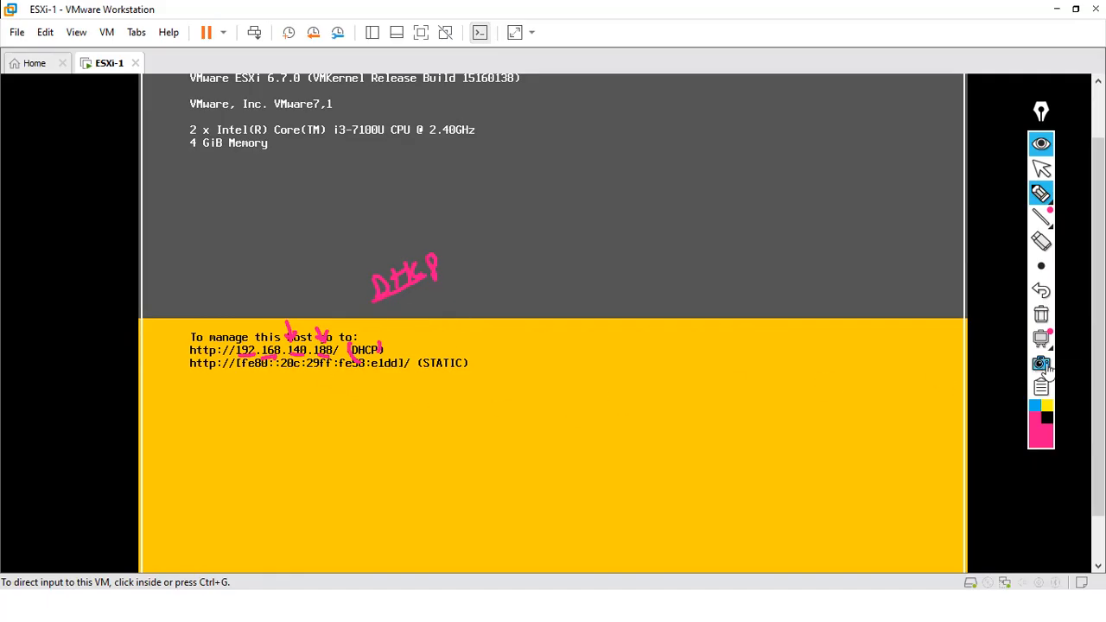
pyautogui.click(1041, 315)
pyautogui.moveTo(423, 260)
pyautogui.mouseDown()
pyautogui.moveTo(428, 273)
pyautogui.moveTo(442, 259)
pyautogui.moveTo(475, 261)
pyautogui.mouseUp()
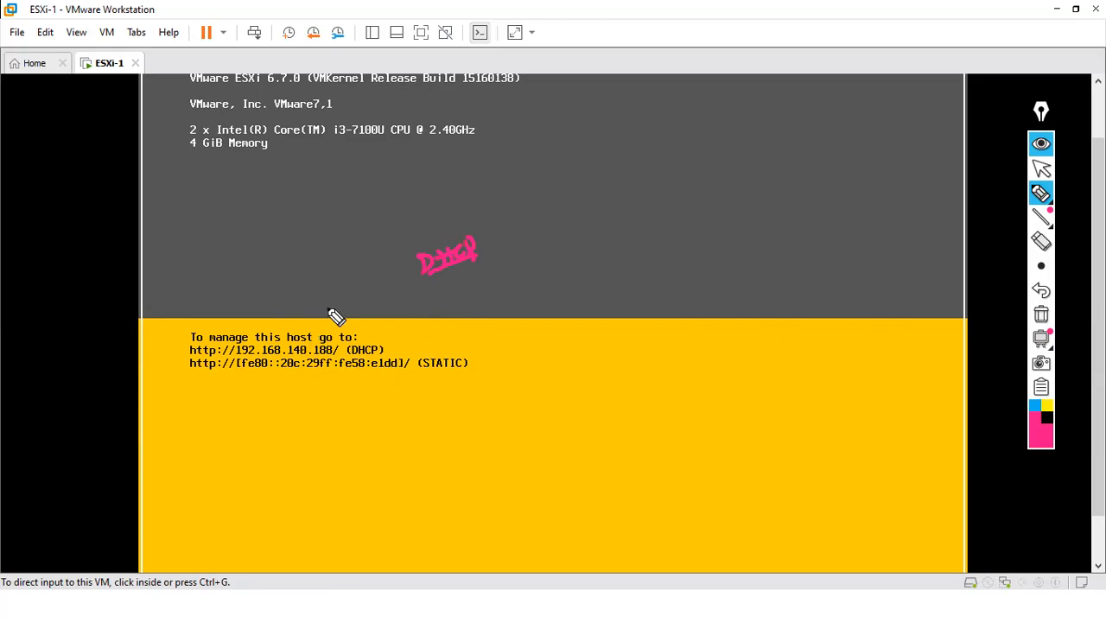
pyautogui.moveTo(350, 327); pyautogui.dragTo(320, 351)
pyautogui.click(1040, 314)
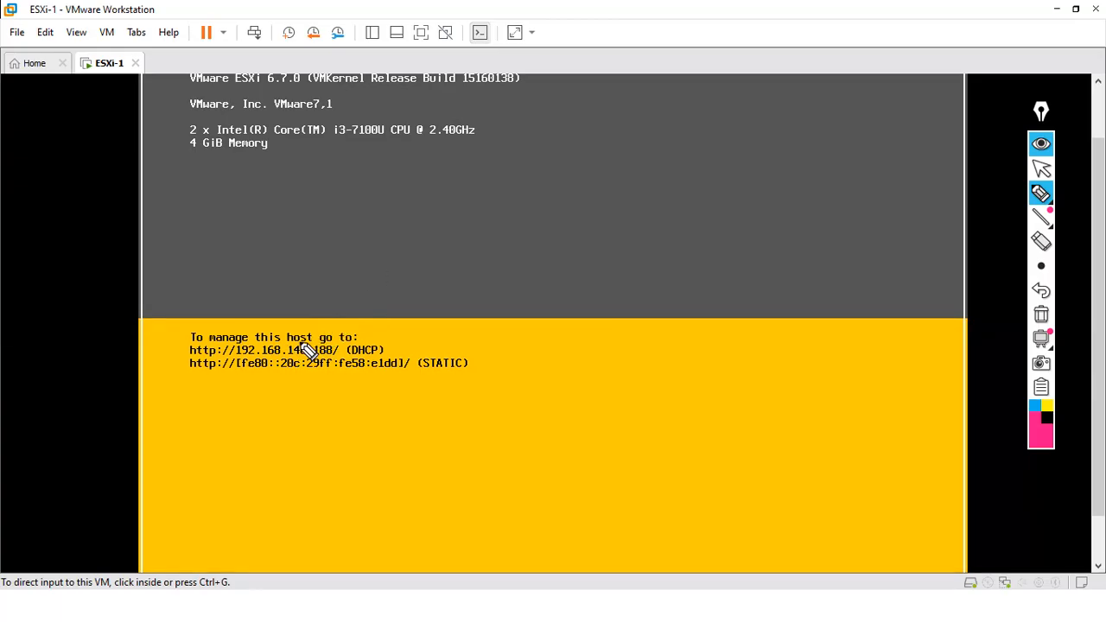
# - Handwrite DHCP → STATIC above the address, crossing out DHCP and ticking STATIC
pyautogui.moveTo(316, 306)
pyautogui.mouseDown()
pyautogui.moveTo(330, 316)
pyautogui.moveTo(340, 306)
pyautogui.moveTo(321, 323)
pyautogui.moveTo(309, 303)
pyautogui.moveTo(402, 306)
pyautogui.moveTo(430, 288)
pyautogui.mouseUp()
pyautogui.moveTo(366, 324); pyautogui.dragTo(427, 298)
pyautogui.moveTo(321, 265)
pyautogui.mouseDown()
pyautogui.moveTo(322, 281)
pyautogui.moveTo(367, 287)
pyautogui.mouseUp()
pyautogui.moveTo(367, 277); pyautogui.dragTo(358, 287)
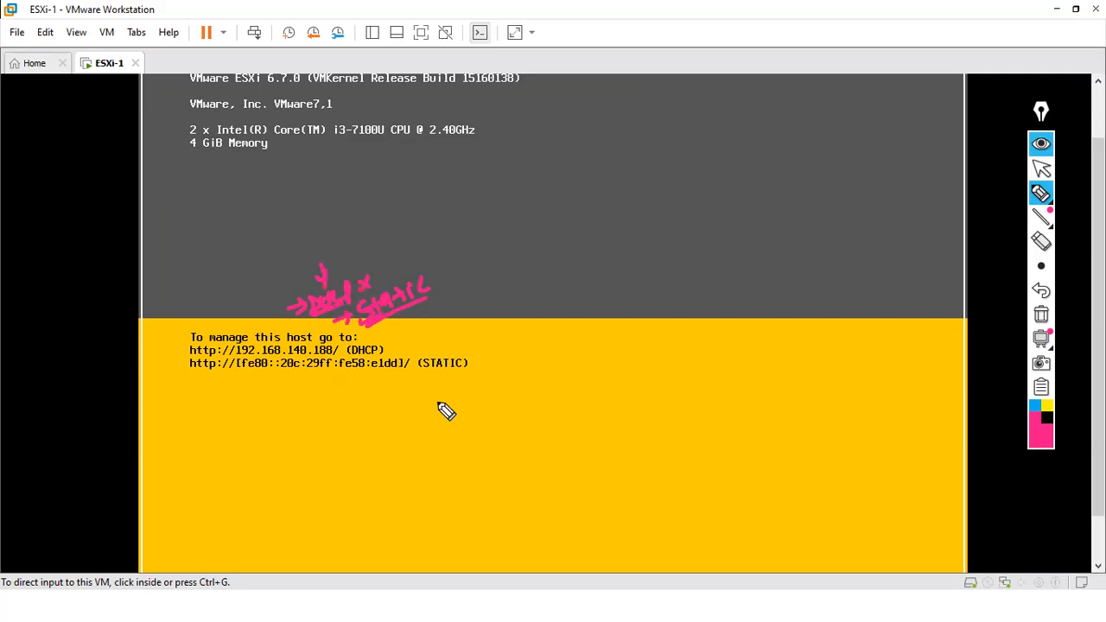
pyautogui.moveTo(443, 275); pyautogui.dragTo(479, 259)
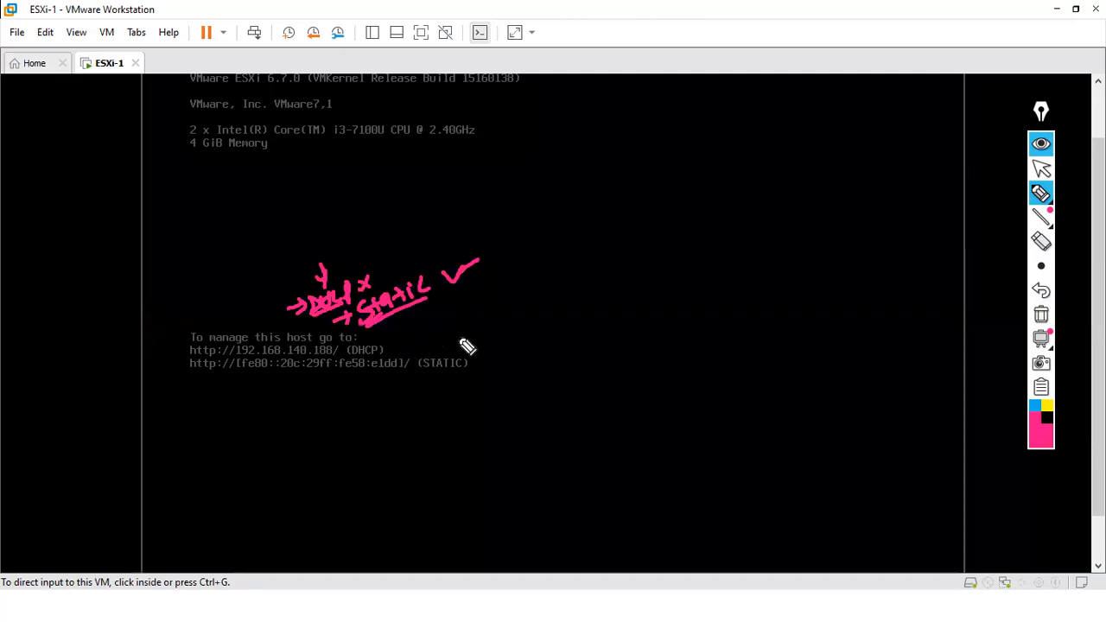
pyautogui.click(1040, 314)
pyautogui.moveTo(1036, 197)
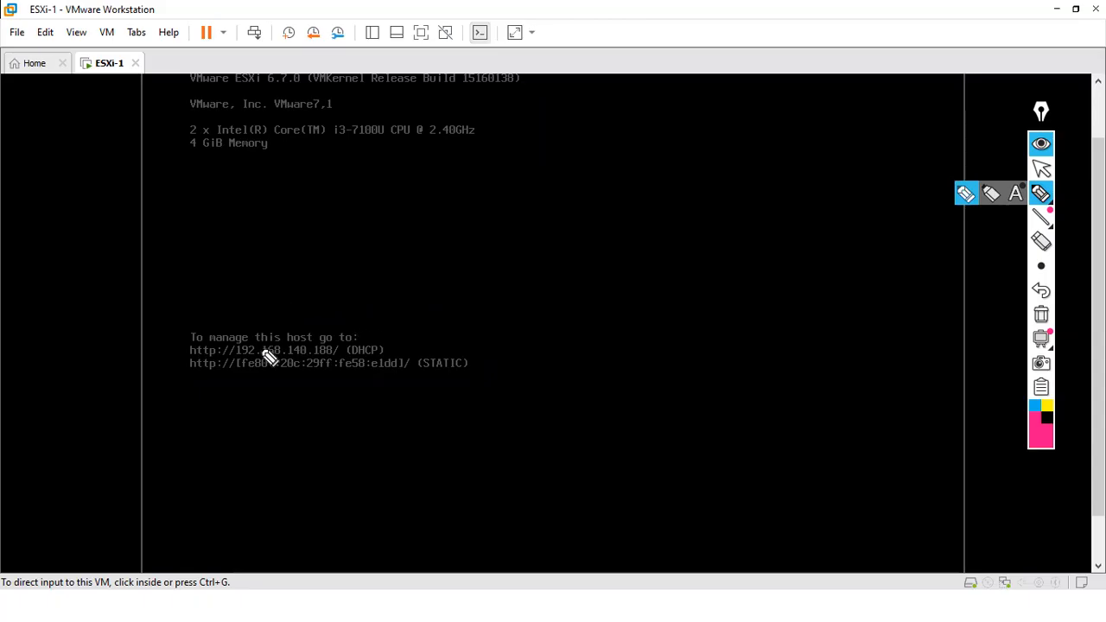
pyautogui.moveTo(251, 325)
pyautogui.mouseDown()
pyautogui.moveTo(260, 344)
pyautogui.moveTo(233, 363)
pyautogui.mouseUp()
pyautogui.moveTo(332, 339); pyautogui.dragTo(334, 358)
pyautogui.moveTo(301, 323)
pyautogui.mouseDown()
pyautogui.moveTo(311, 338)
pyautogui.moveTo(317, 330)
pyautogui.mouseUp()
pyautogui.moveTo(397, 288)
pyautogui.mouseDown()
pyautogui.moveTo(394, 308)
pyautogui.moveTo(469, 264)
pyautogui.moveTo(521, 252)
pyautogui.moveTo(554, 218)
pyautogui.mouseUp()
pyautogui.click(436, 278)
pyautogui.click(537, 228)
pyautogui.moveTo(415, 308); pyautogui.dragTo(478, 271)
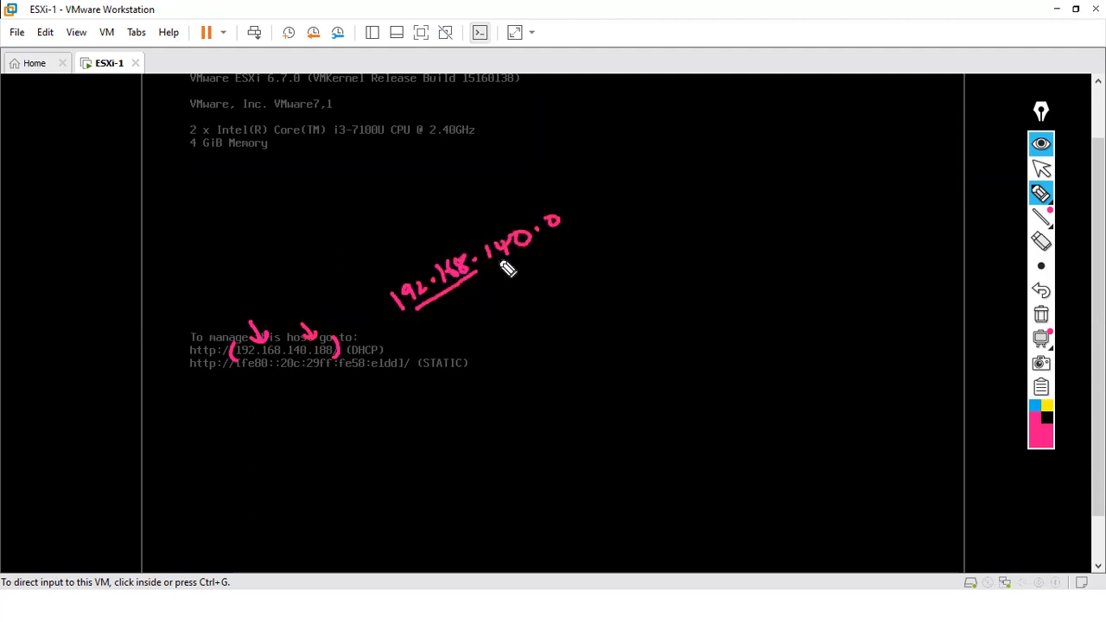
pyautogui.moveTo(296, 310); pyautogui.dragTo(308, 335)
pyautogui.moveTo(494, 269); pyautogui.dragTo(568, 227)
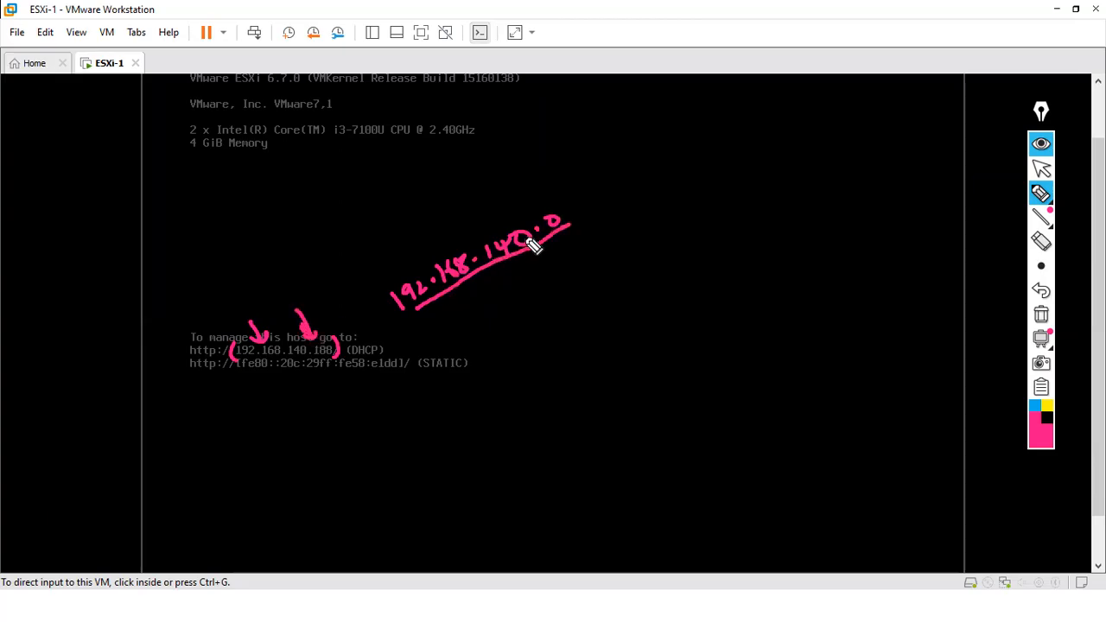
pyautogui.moveTo(395, 285); pyautogui.dragTo(396, 309)
pyautogui.moveTo(568, 206); pyautogui.dragTo(572, 233)
pyautogui.moveTo(458, 216)
pyautogui.mouseDown()
pyautogui.moveTo(472, 243)
pyautogui.moveTo(479, 226)
pyautogui.mouseUp()
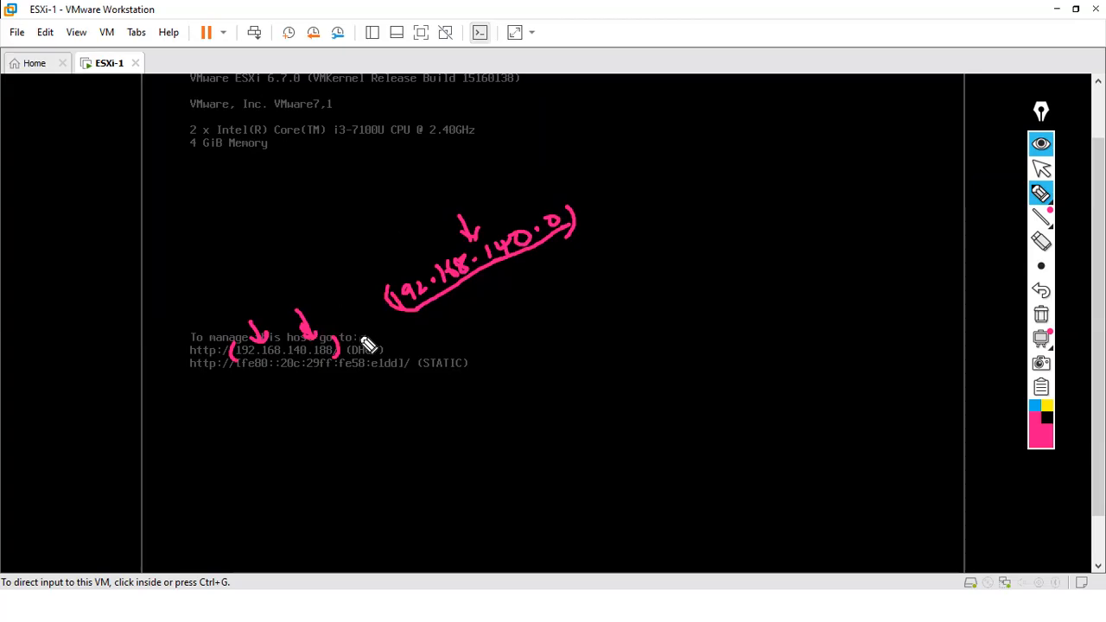
pyautogui.moveTo(324, 339); pyautogui.dragTo(327, 331)
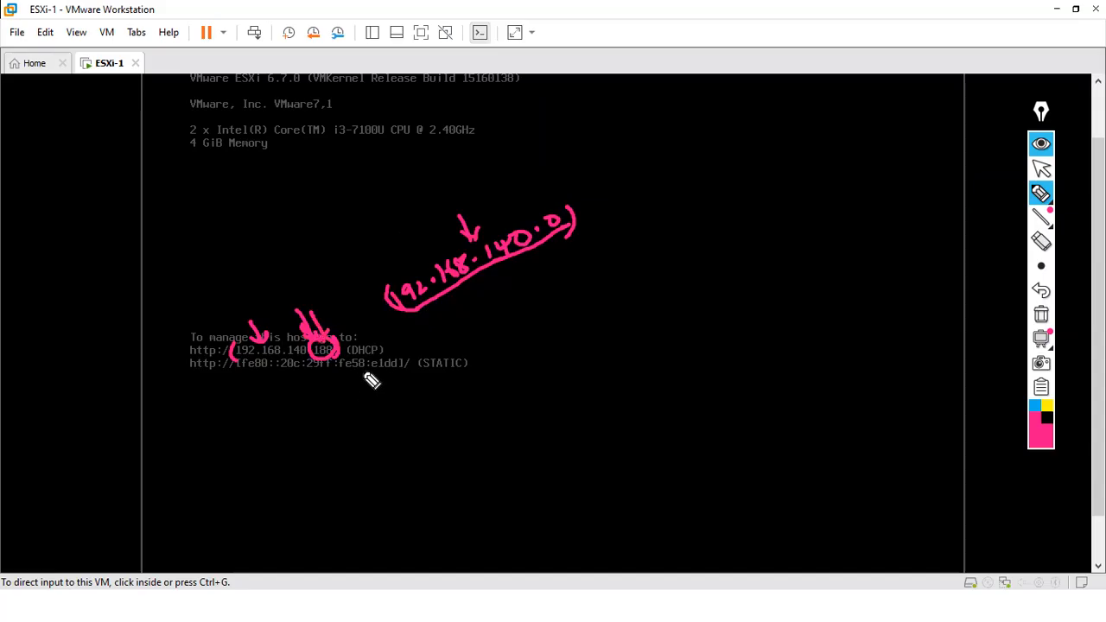
pyautogui.moveTo(388, 280); pyautogui.dragTo(390, 316)
pyautogui.moveTo(572, 207); pyautogui.dragTo(560, 254)
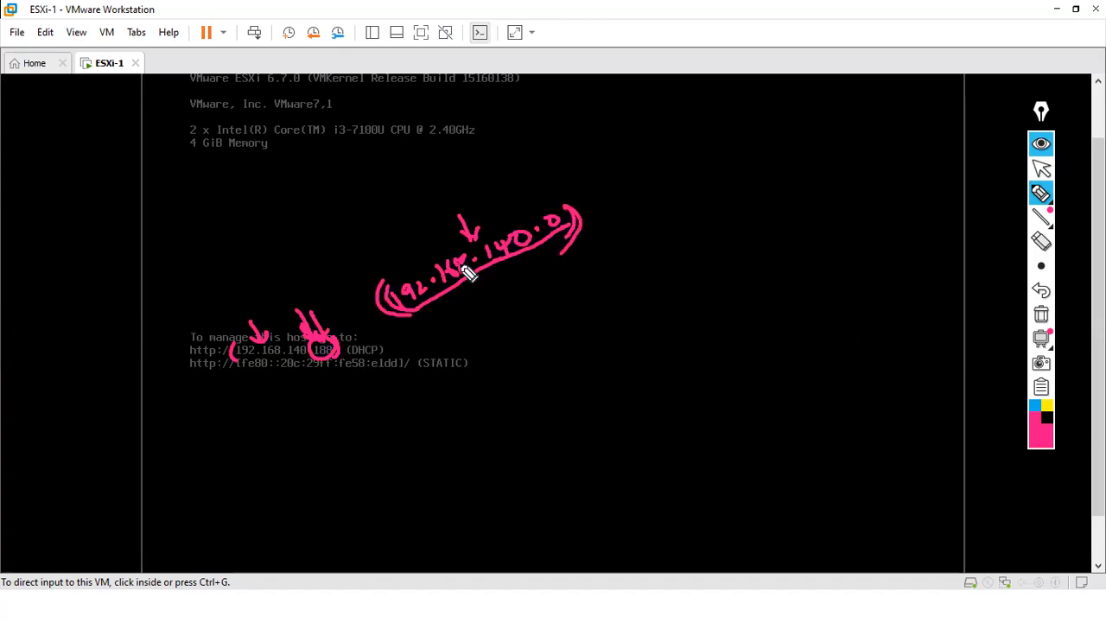
pyautogui.moveTo(495, 346); pyautogui.dragTo(516, 355)
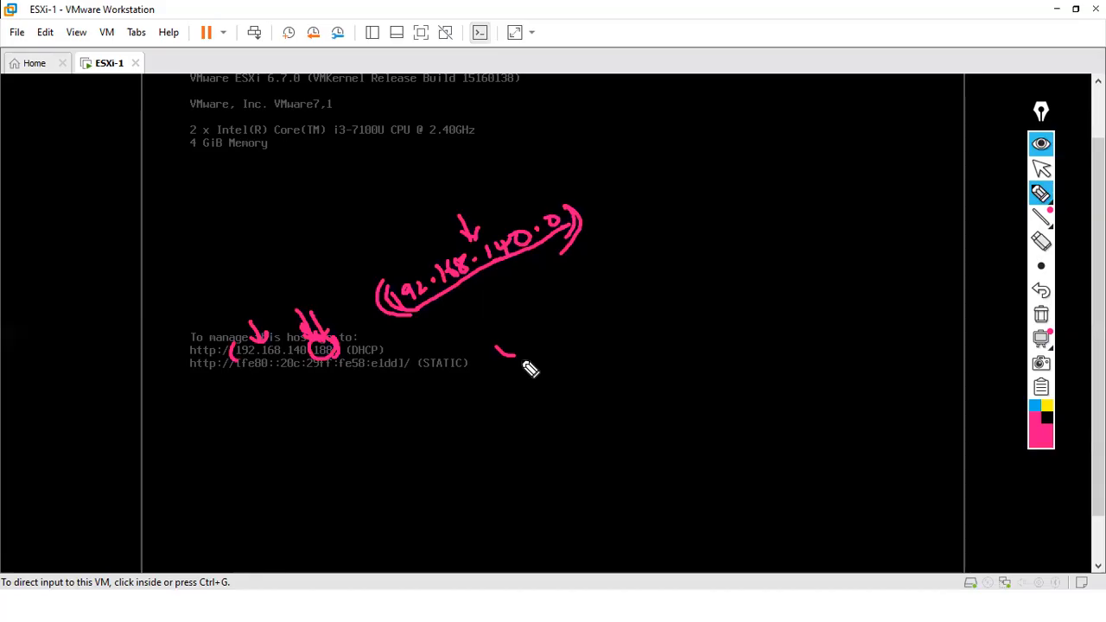
pyautogui.moveTo(558, 149)
pyautogui.mouseDown()
pyautogui.moveTo(597, 147)
pyautogui.moveTo(582, 163)
pyautogui.mouseUp()
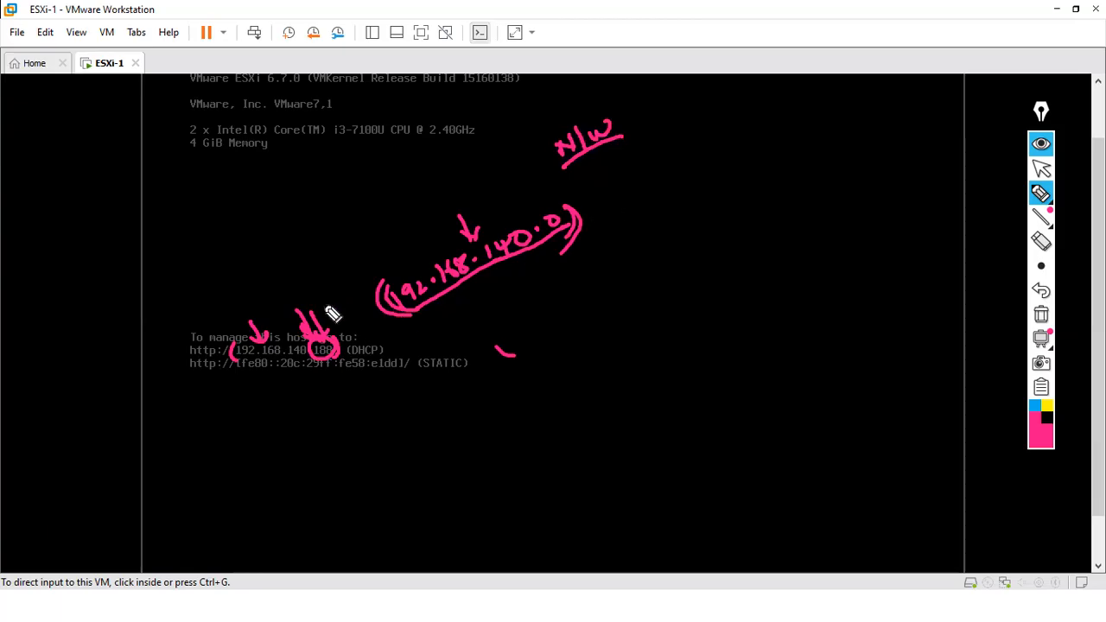
pyautogui.click(1041, 314)
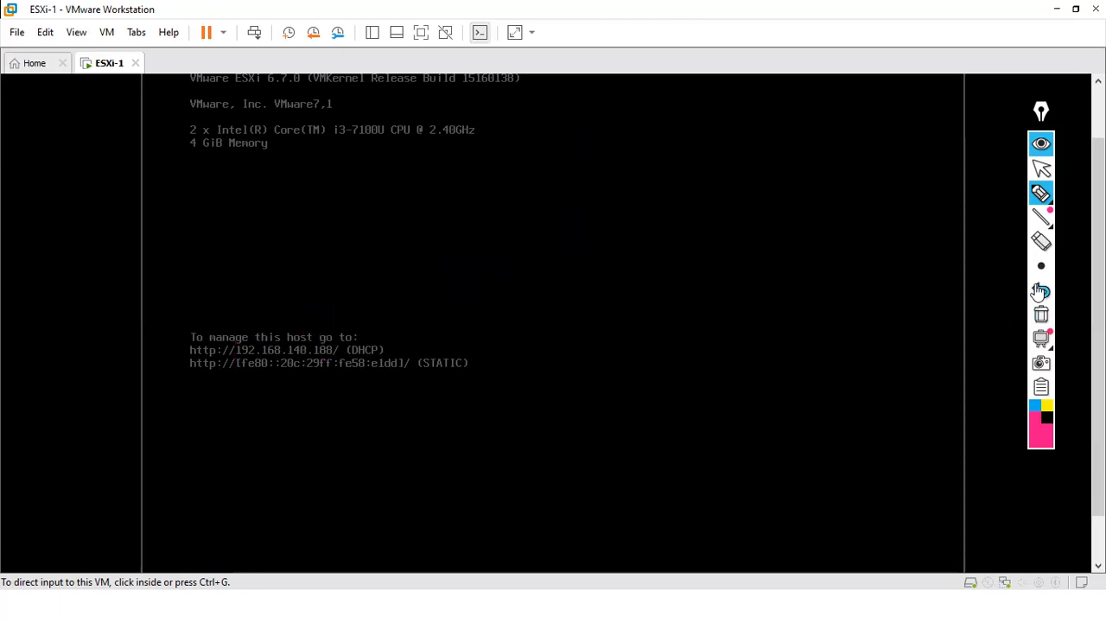
# - Log in to ESXi-1 System Customization with F2 as root and the account password
pyautogui.click(1042, 177)
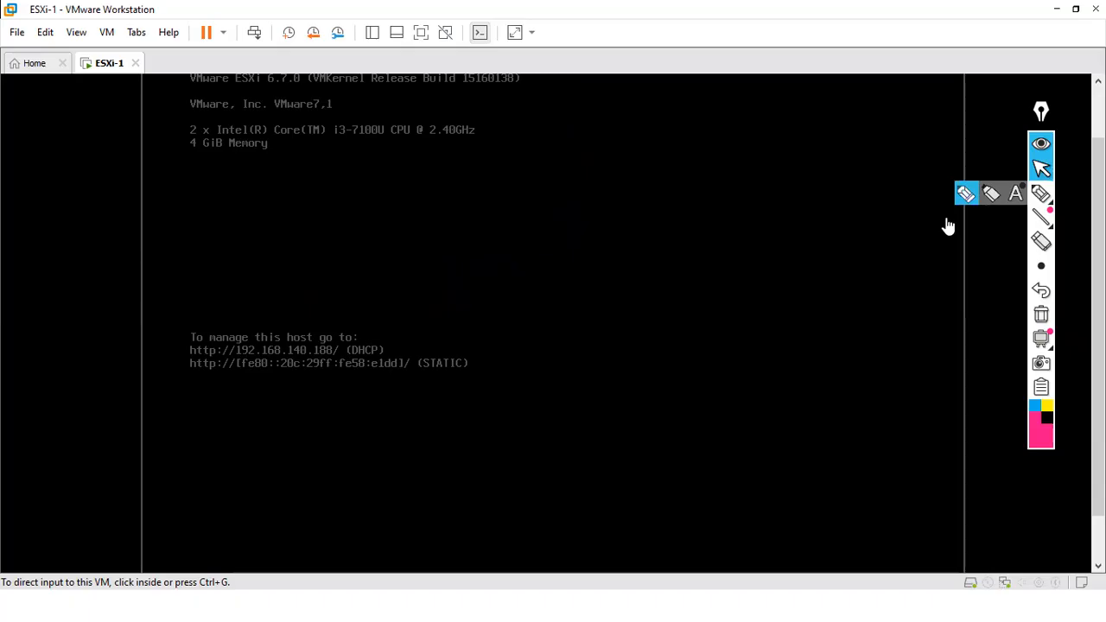
pyautogui.moveTo(1098, 290); pyautogui.dragTo(1098, 336)
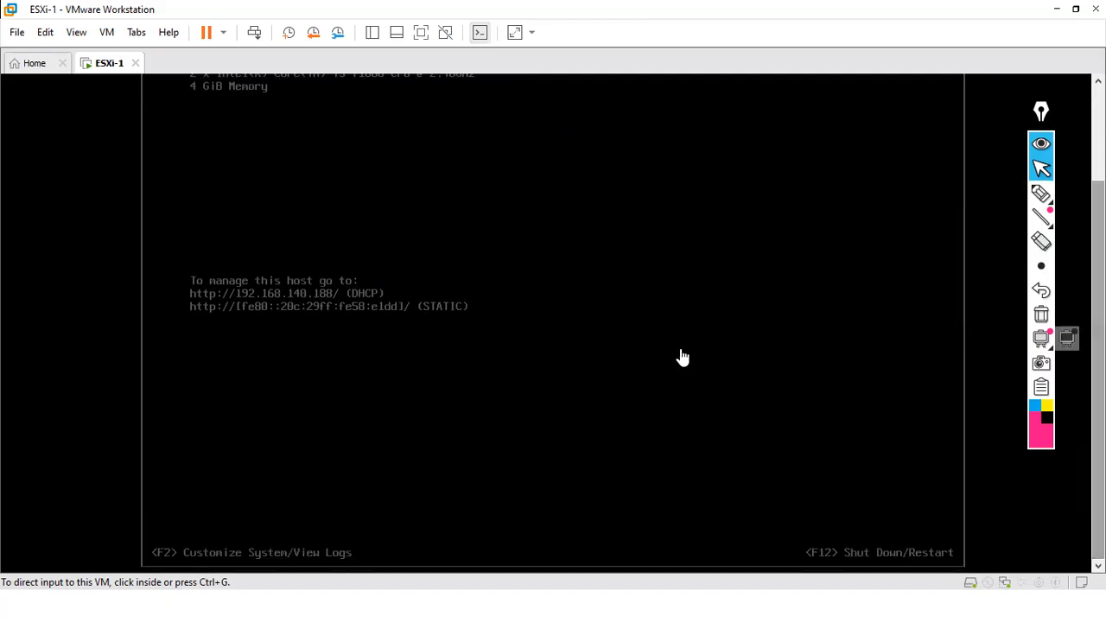
pyautogui.click(207, 505)
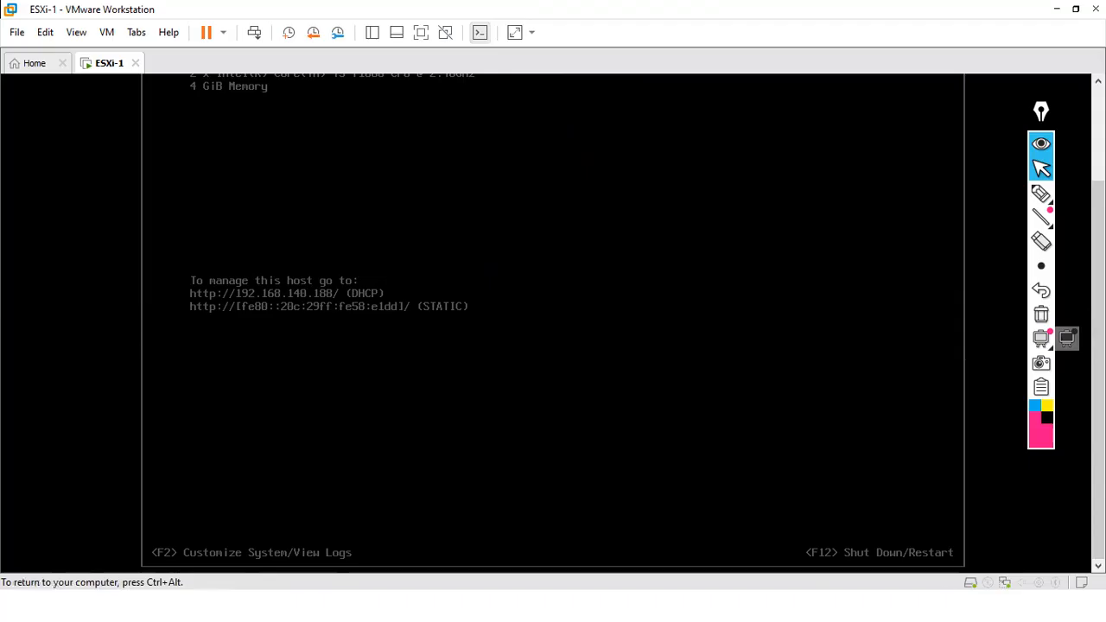
pyautogui.press('F2')
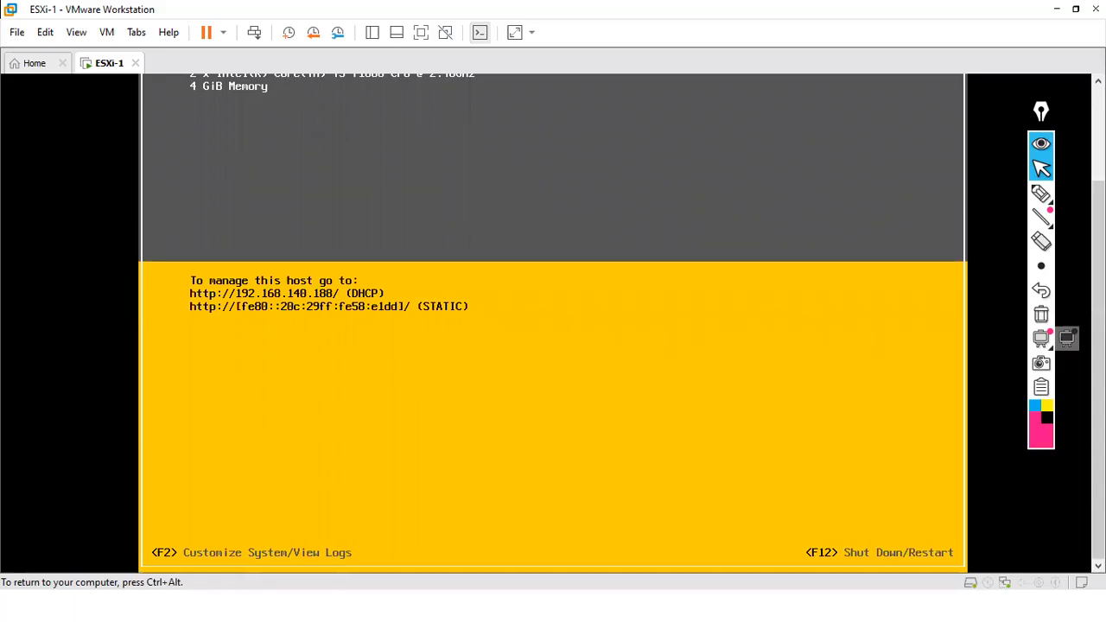
pyautogui.press('F2')
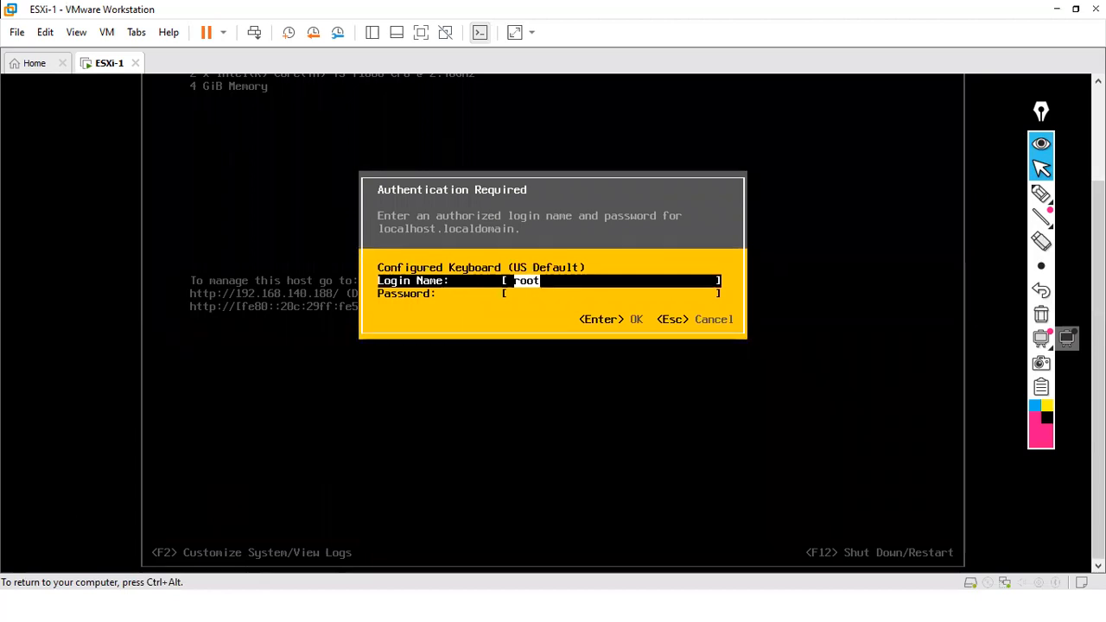
pyautogui.press('Tab')
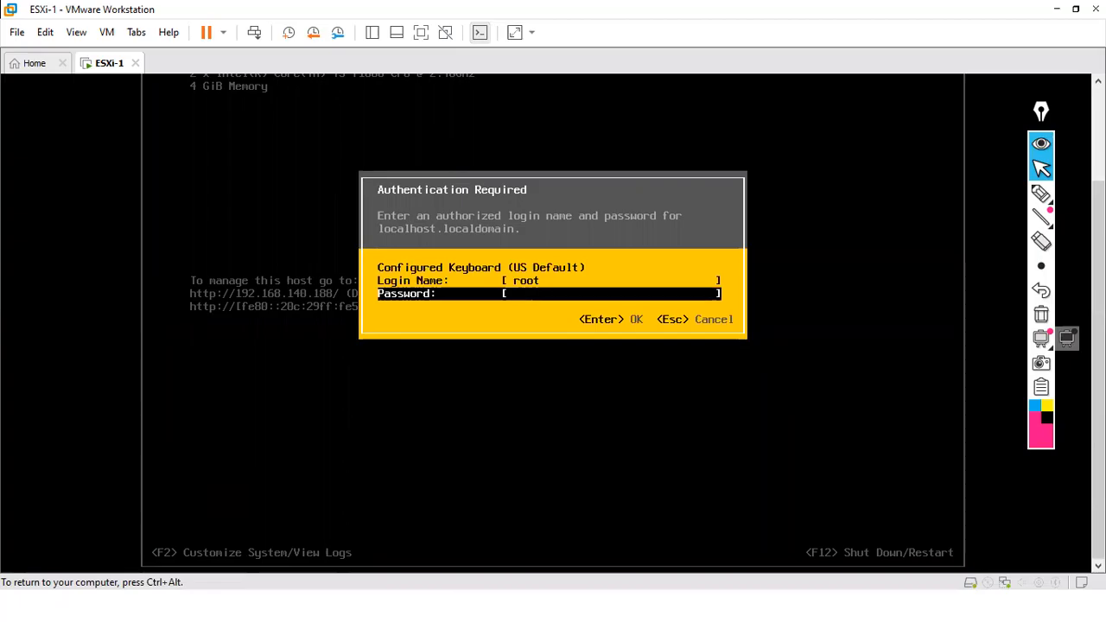
pyautogui.write('****')
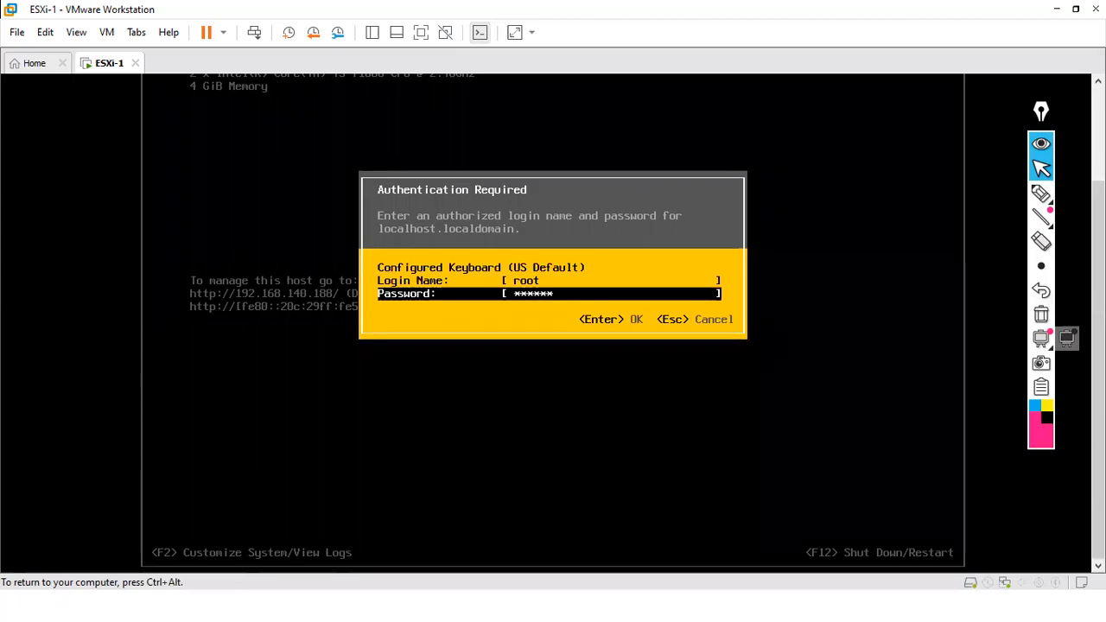
pyautogui.press('Return')
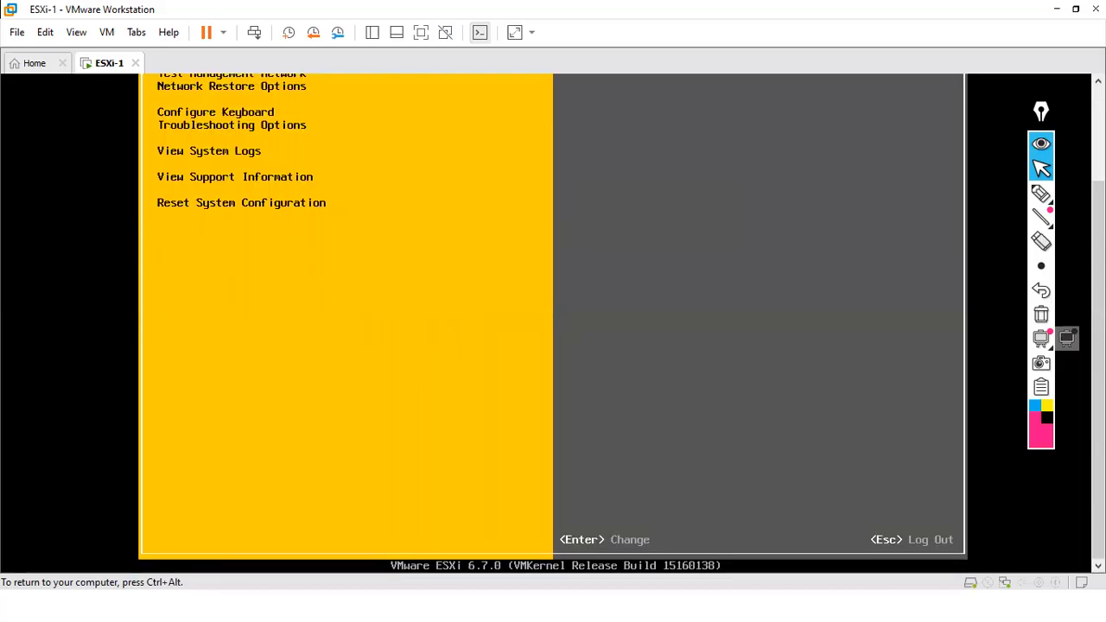
# - Highlight Configure Management Network in the System Customization menu
pyautogui.hotkey('ctrl', 'alt')
pyautogui.moveTo(1098, 279); pyautogui.dragTo(1097, 179)
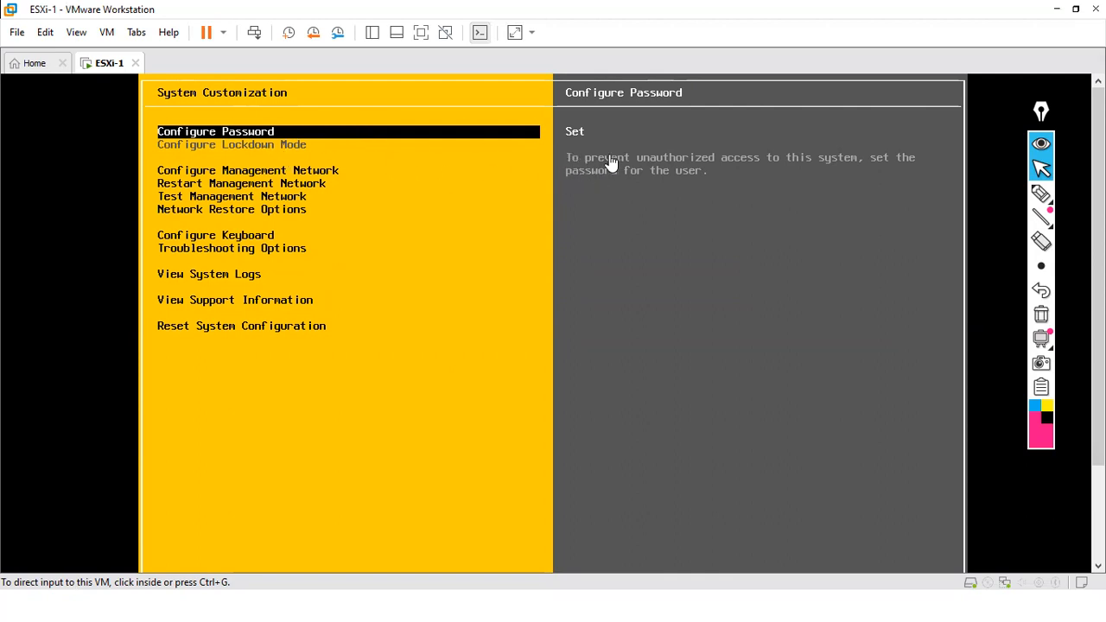
pyautogui.click(243, 136)
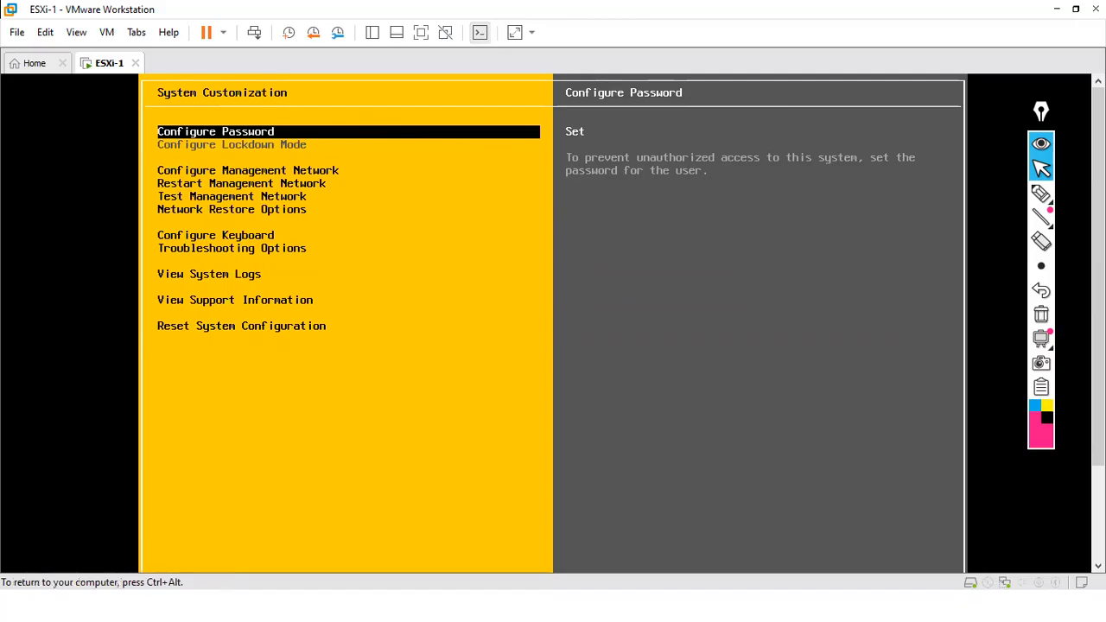
pyautogui.press('Down')
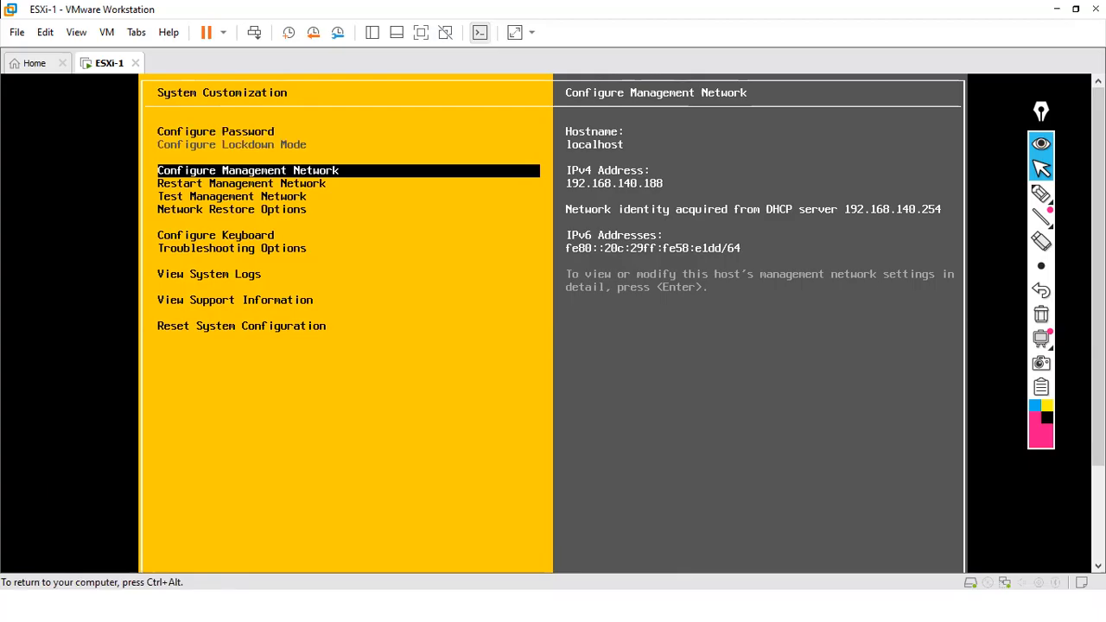
pyautogui.click(780, 323)
# - Annotate hostname localhost and address 192.168.140.188, then enter Configure Management Network
pyautogui.click(1041, 193)
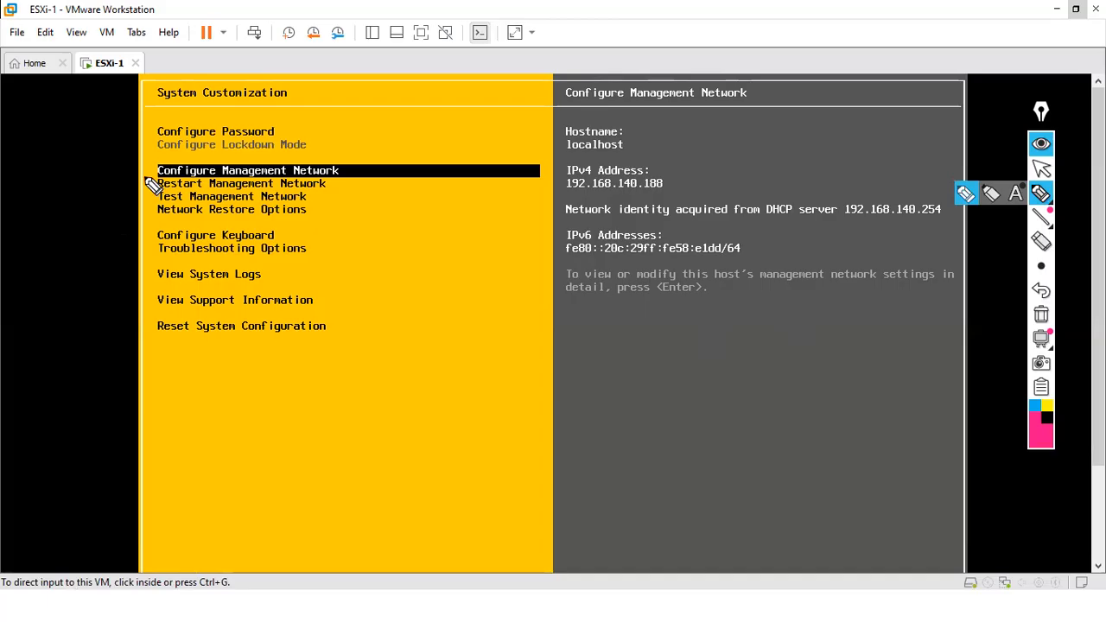
pyautogui.moveTo(147, 169)
pyautogui.mouseDown()
pyautogui.moveTo(167, 171)
pyautogui.moveTo(162, 157)
pyautogui.mouseUp()
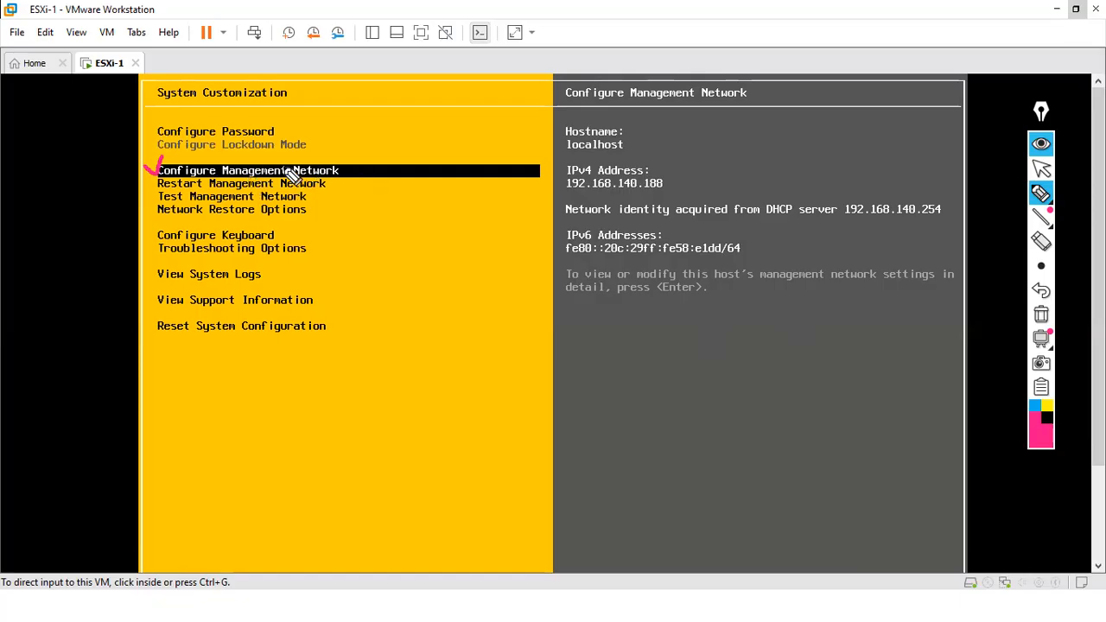
pyautogui.moveTo(668, 173)
pyautogui.mouseDown()
pyautogui.moveTo(675, 182)
pyautogui.moveTo(686, 168)
pyautogui.mouseUp()
pyautogui.moveTo(625, 132)
pyautogui.mouseDown()
pyautogui.moveTo(643, 130)
pyautogui.moveTo(570, 131)
pyautogui.moveTo(623, 152)
pyautogui.moveTo(581, 103)
pyautogui.moveTo(613, 152)
pyautogui.mouseUp()
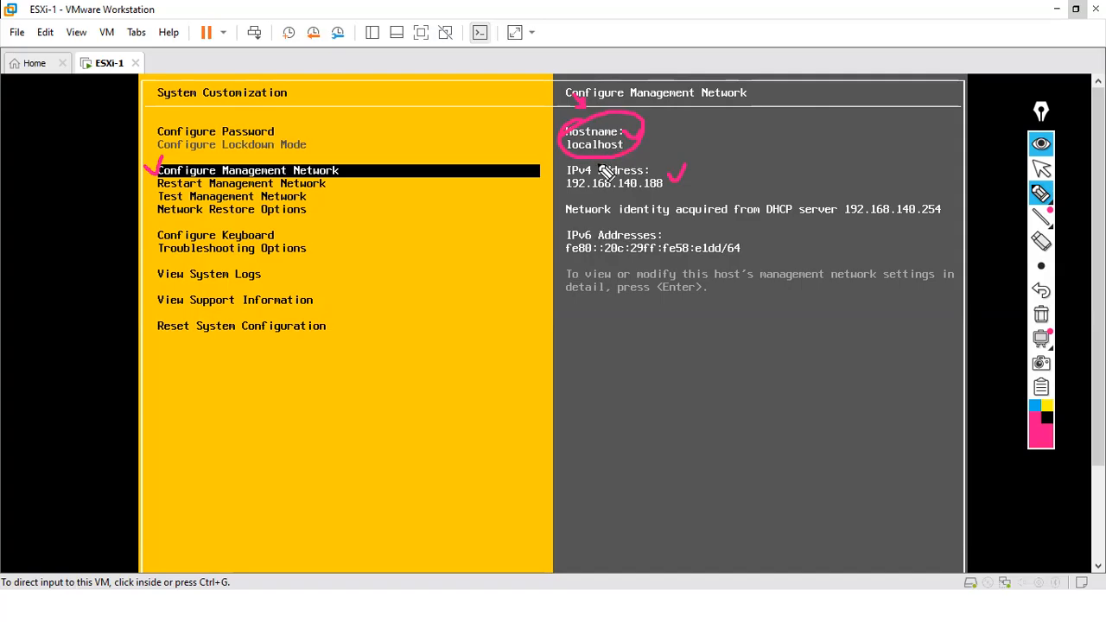
pyautogui.click(1040, 314)
pyautogui.moveTo(593, 153); pyautogui.dragTo(582, 164)
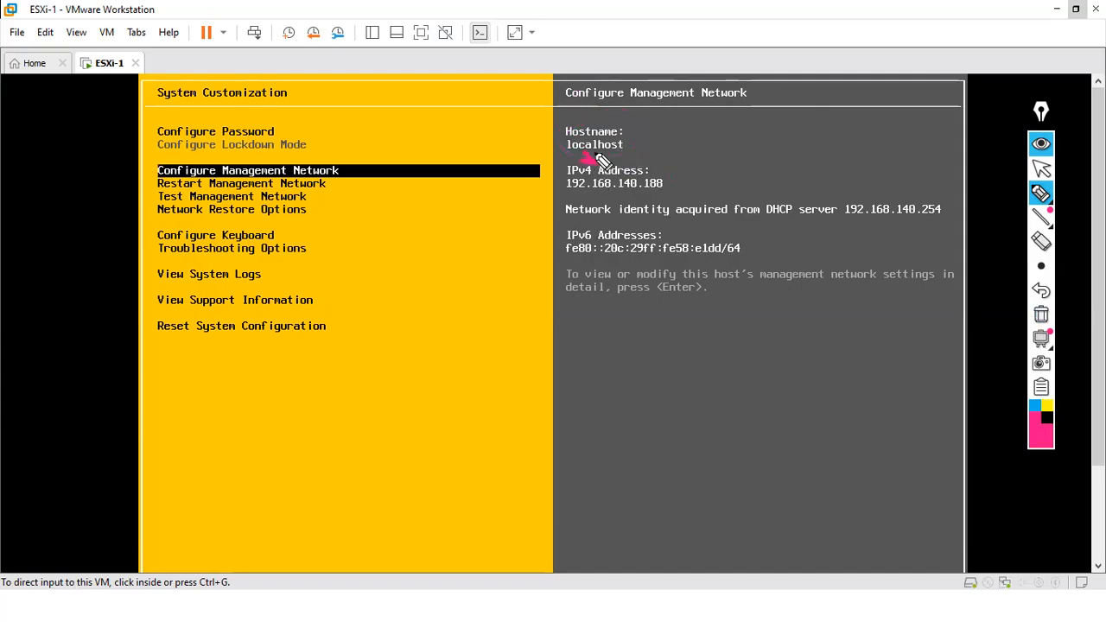
pyautogui.click(1040, 314)
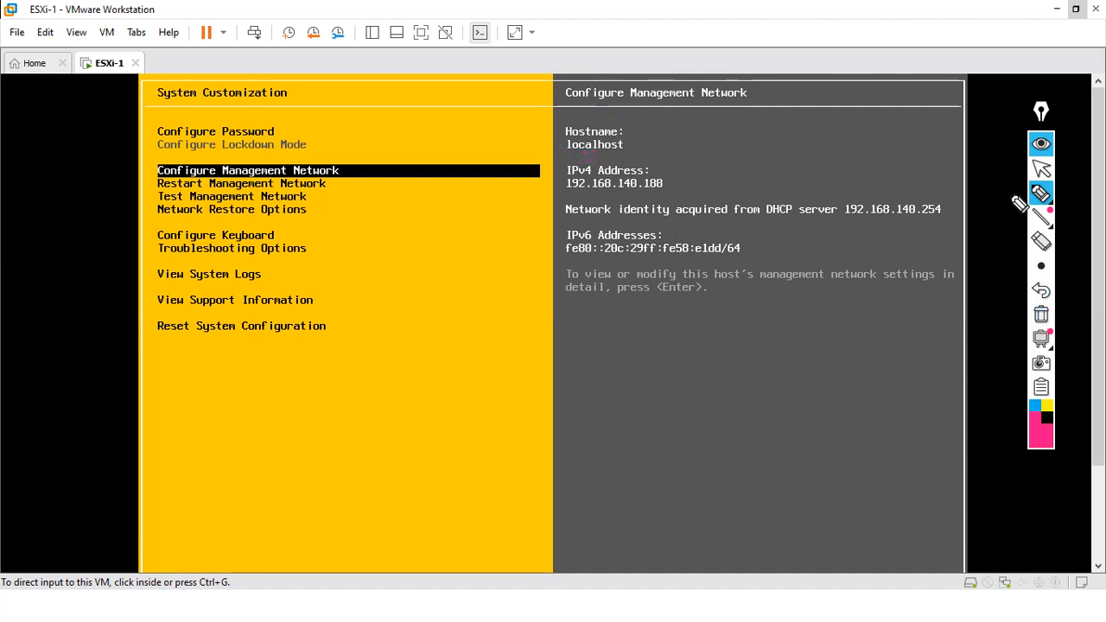
pyautogui.click(1040, 169)
pyautogui.click(279, 216)
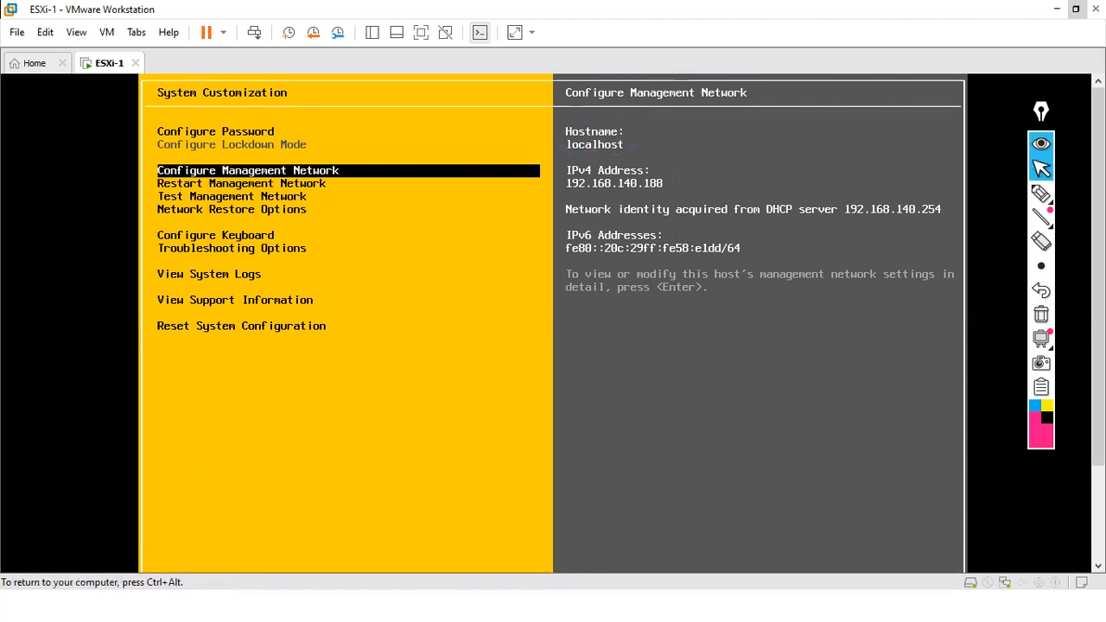
pyautogui.press('Return')
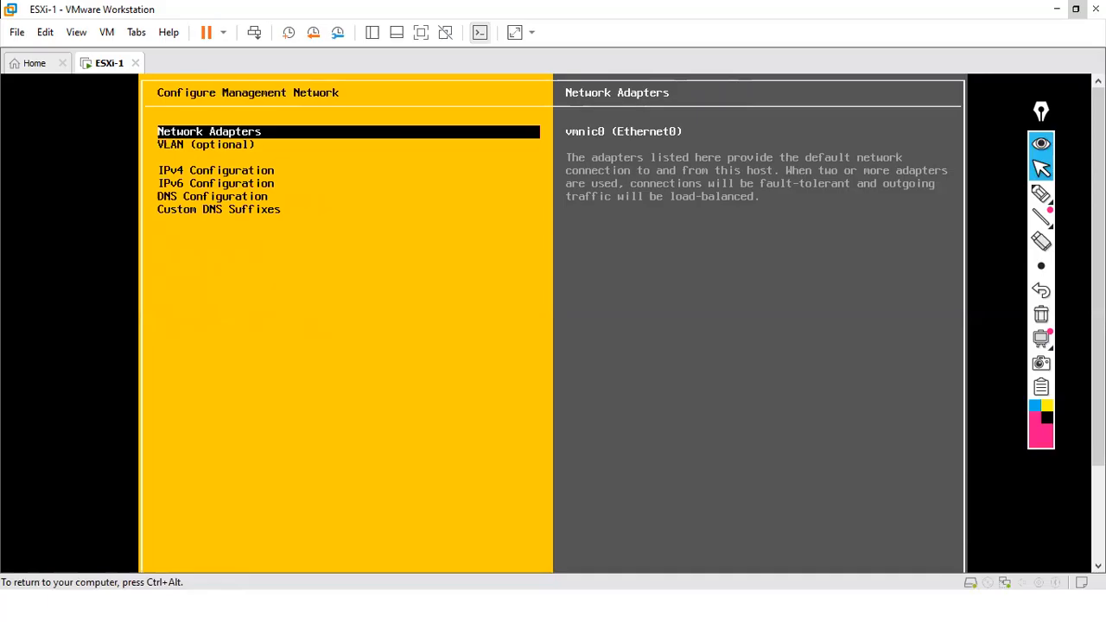
# - Mark network adapter vmnic0 (Ethernet0), then move past VLAN to IPv4 Configuration
pyautogui.hotkey('ctrl', 'alt')
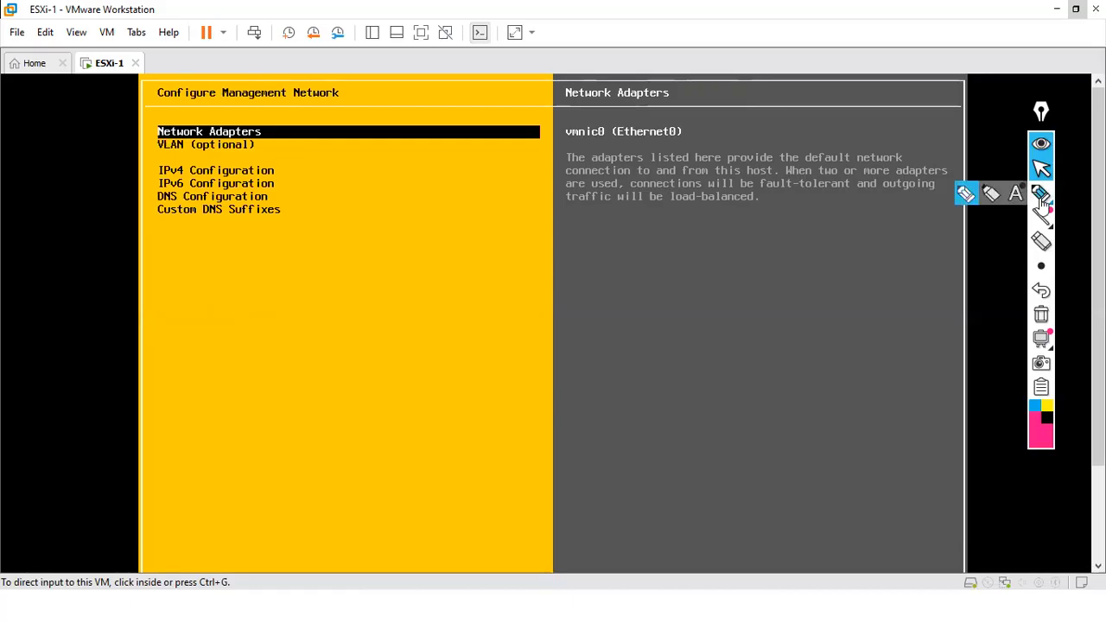
pyautogui.click(1040, 193)
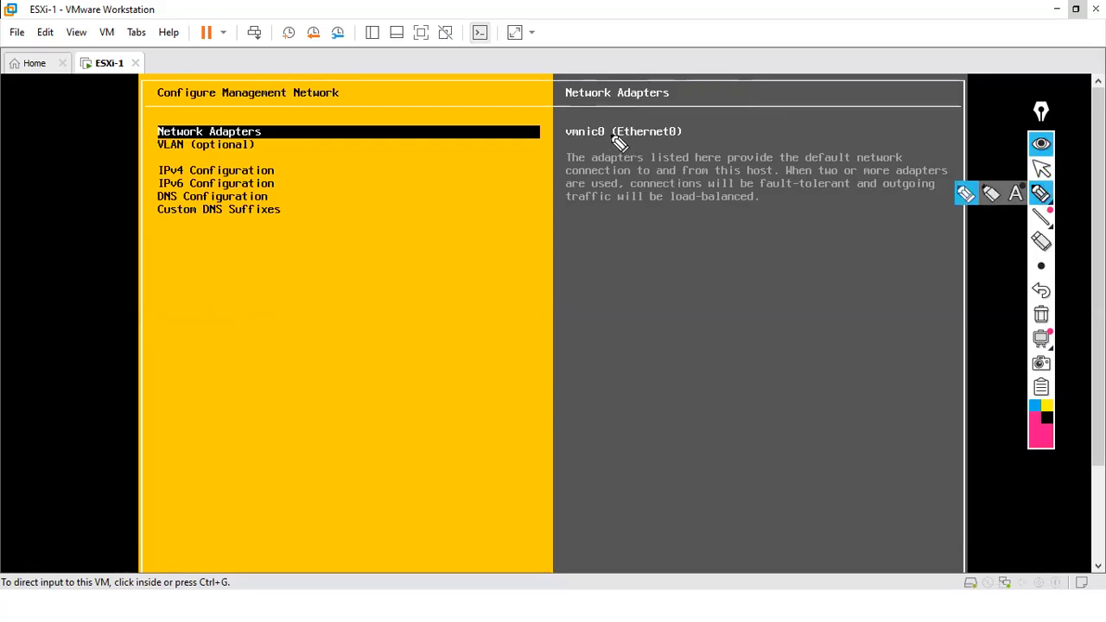
pyautogui.moveTo(97, 28)
pyautogui.mouseDown()
pyautogui.moveTo(102, 48)
pyautogui.moveTo(104, 33)
pyautogui.mouseUp()
pyautogui.moveTo(688, 130)
pyautogui.mouseDown()
pyautogui.moveTo(695, 138)
pyautogui.moveTo(703, 124)
pyautogui.moveTo(678, 145)
pyautogui.moveTo(681, 158)
pyautogui.mouseUp()
pyautogui.moveTo(676, 166); pyautogui.dragTo(692, 190)
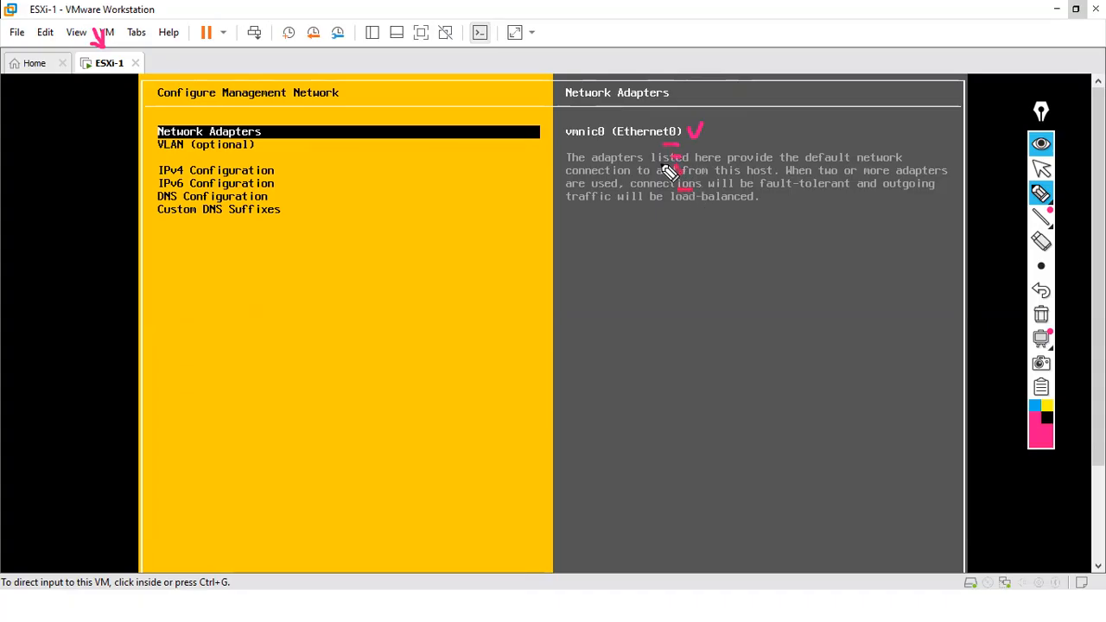
pyautogui.click(1041, 314)
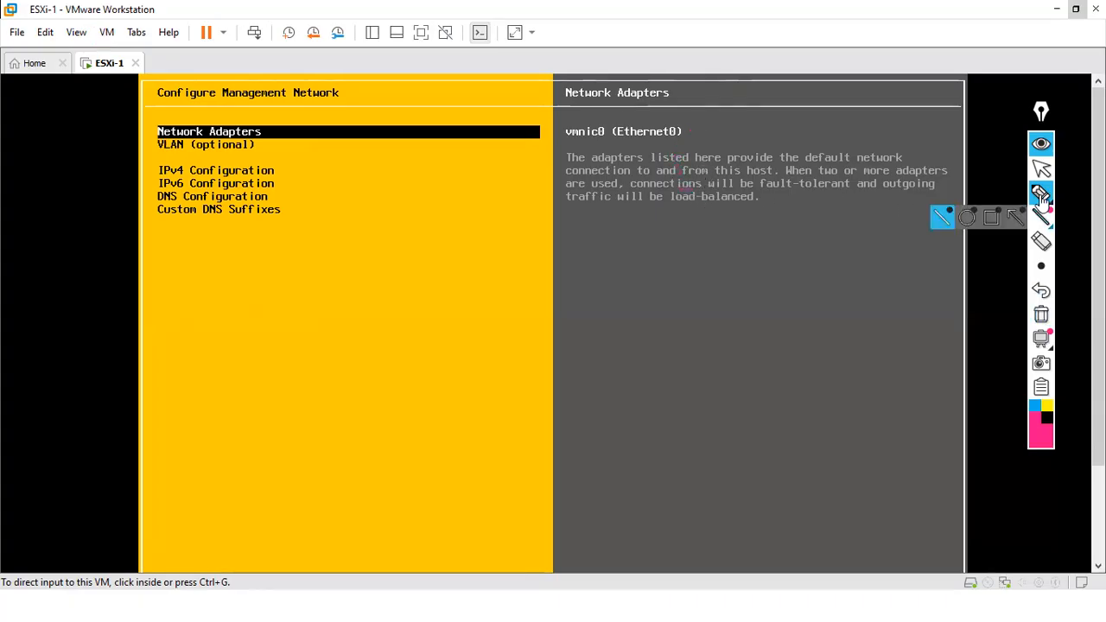
pyautogui.click(1041, 172)
pyautogui.click(370, 237)
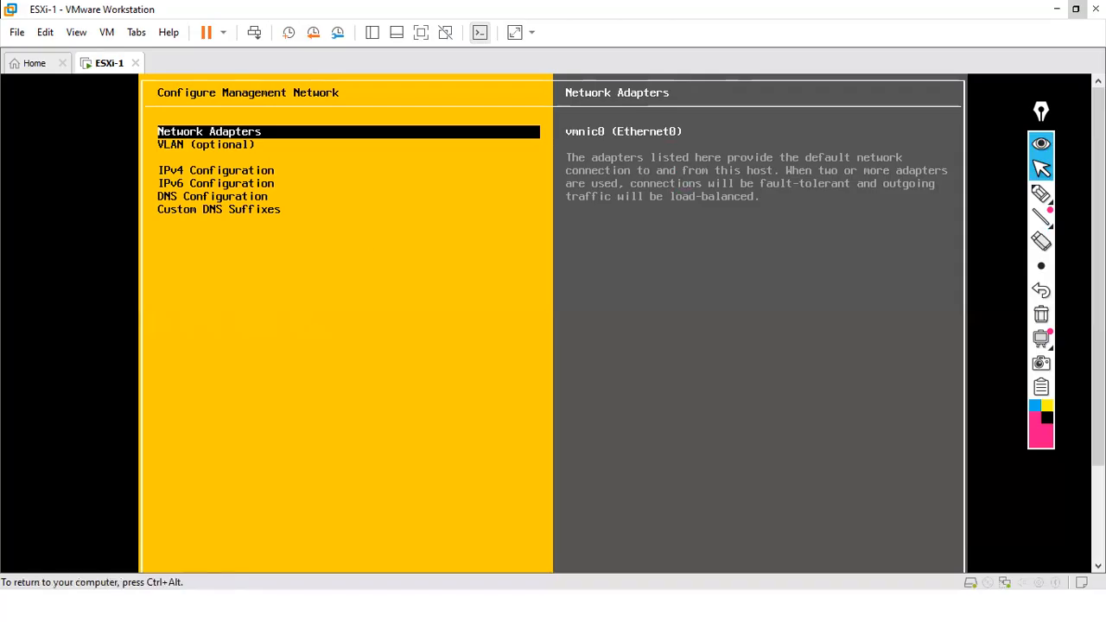
pyautogui.press('Down')
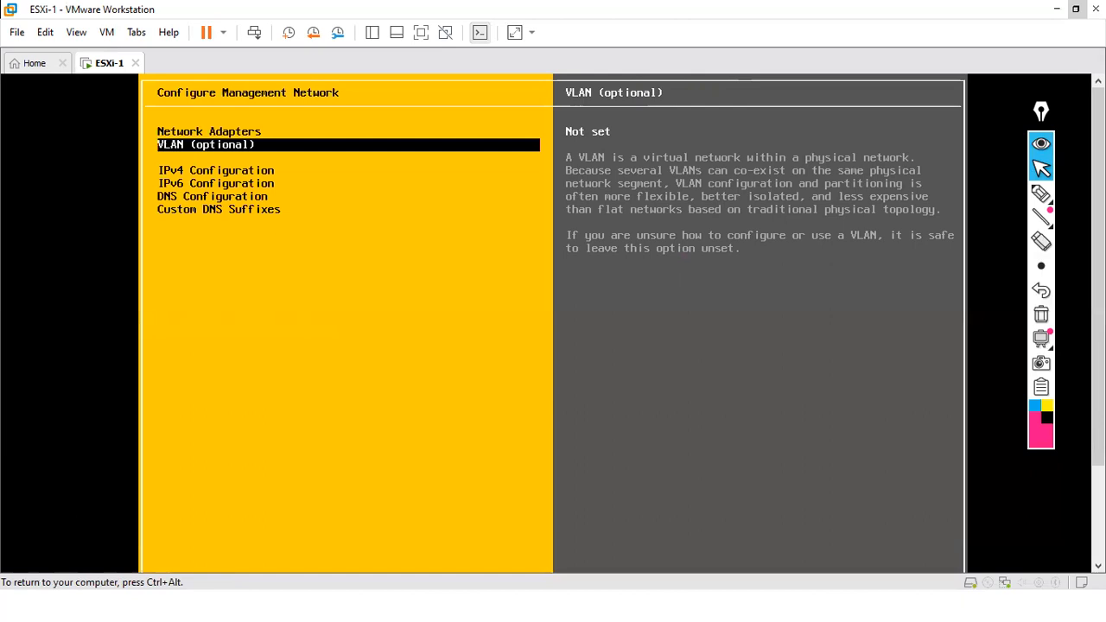
pyautogui.press('Down')
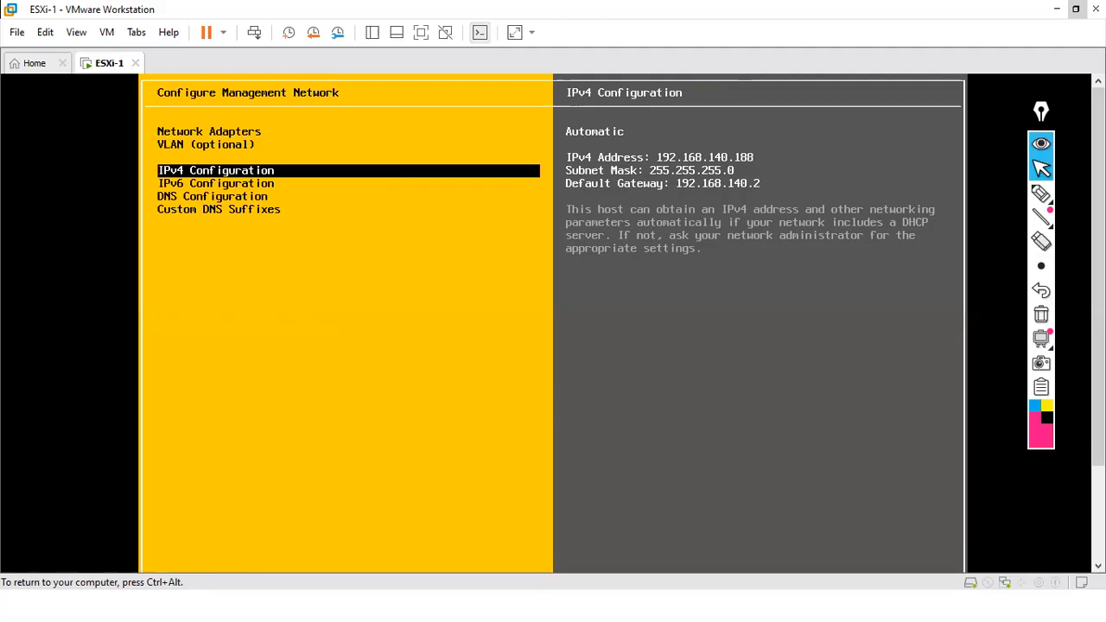
# - Annotate the automatic IPv4 values: 192.168.140.188, mask 255.255.255.0, gateway 192.168.140.2
pyautogui.hotkey('ctrl', 'alt')
pyautogui.click(1040, 194)
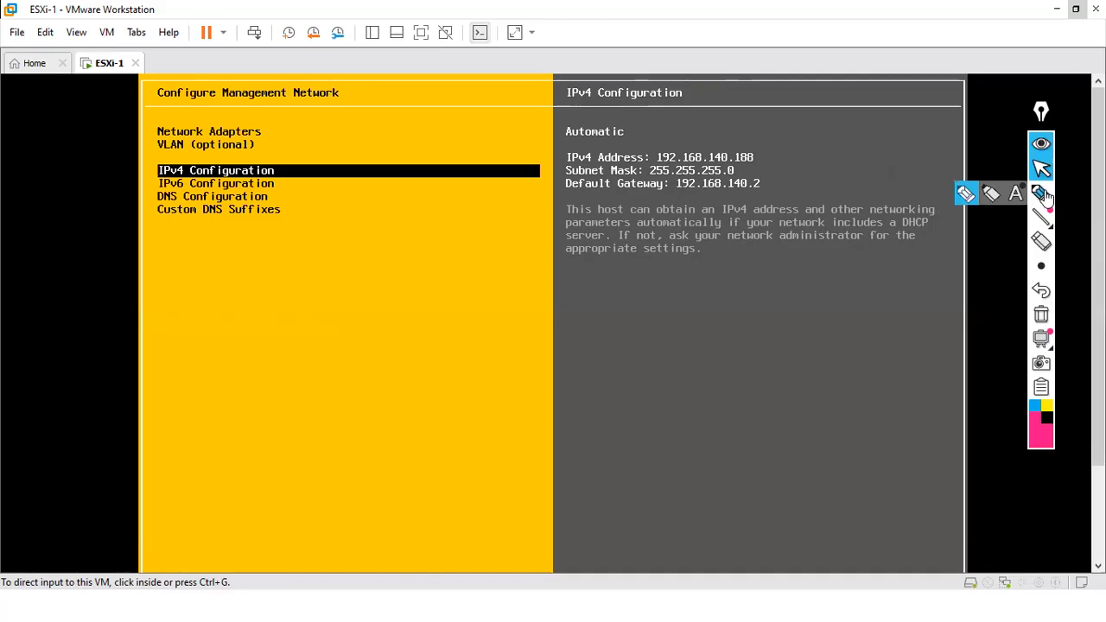
pyautogui.moveTo(628, 127)
pyautogui.mouseDown()
pyautogui.moveTo(635, 135)
pyautogui.moveTo(647, 118)
pyautogui.mouseUp()
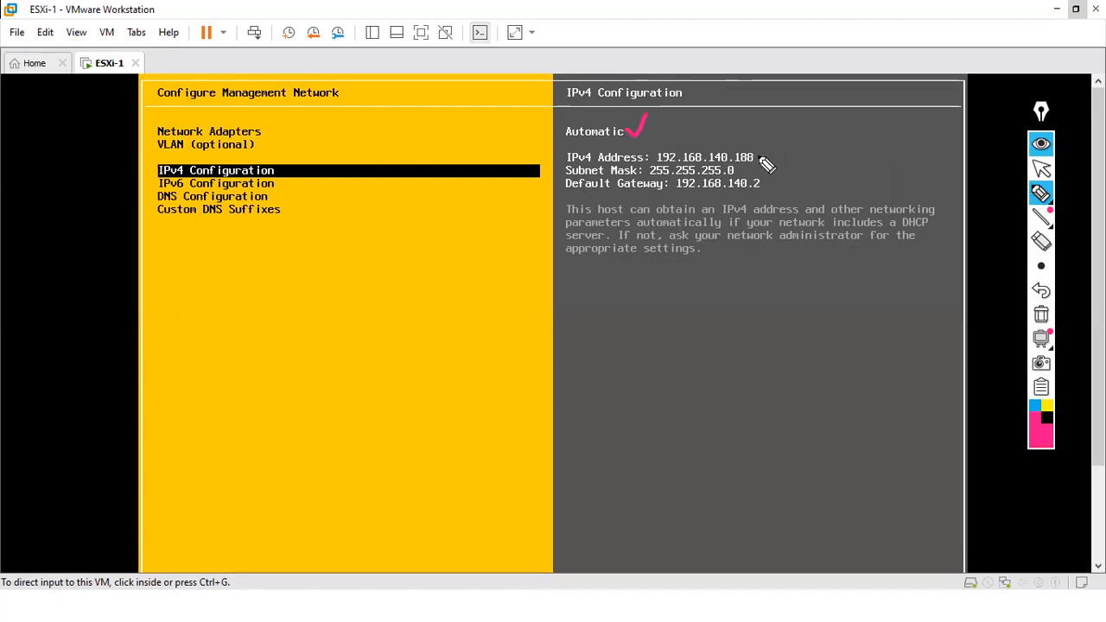
pyautogui.moveTo(763, 161); pyautogui.dragTo(768, 149)
pyautogui.moveTo(739, 171); pyautogui.dragTo(751, 164)
pyautogui.moveTo(764, 180); pyautogui.dragTo(777, 175)
pyautogui.moveTo(677, 195); pyautogui.dragTo(758, 195)
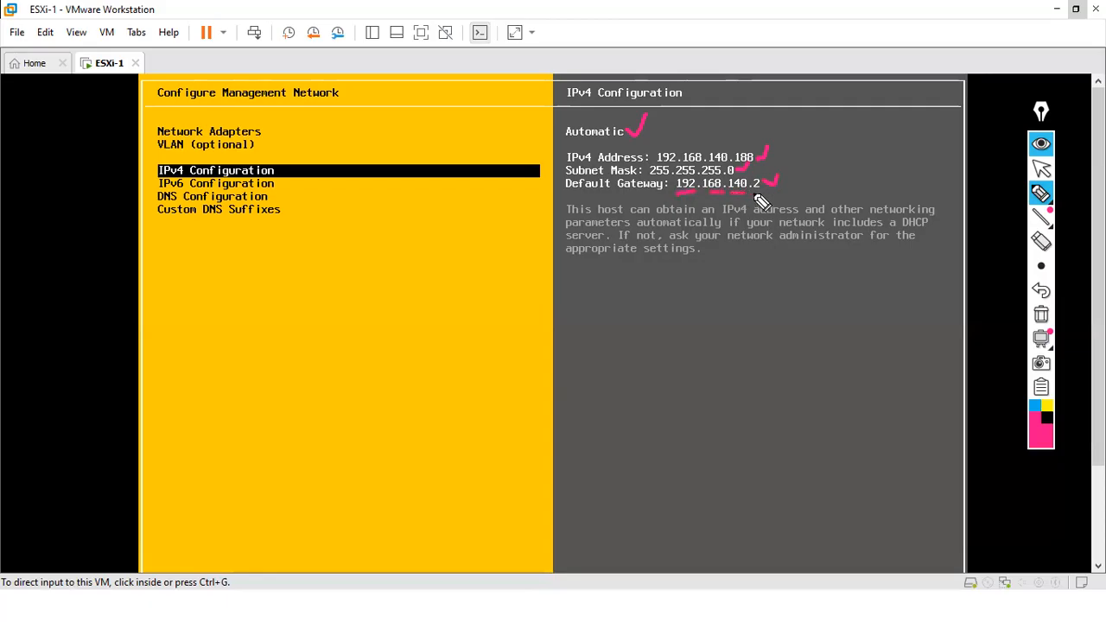
pyautogui.moveTo(711, 147)
pyautogui.mouseDown()
pyautogui.moveTo(777, 204)
pyautogui.moveTo(684, 141)
pyautogui.mouseUp()
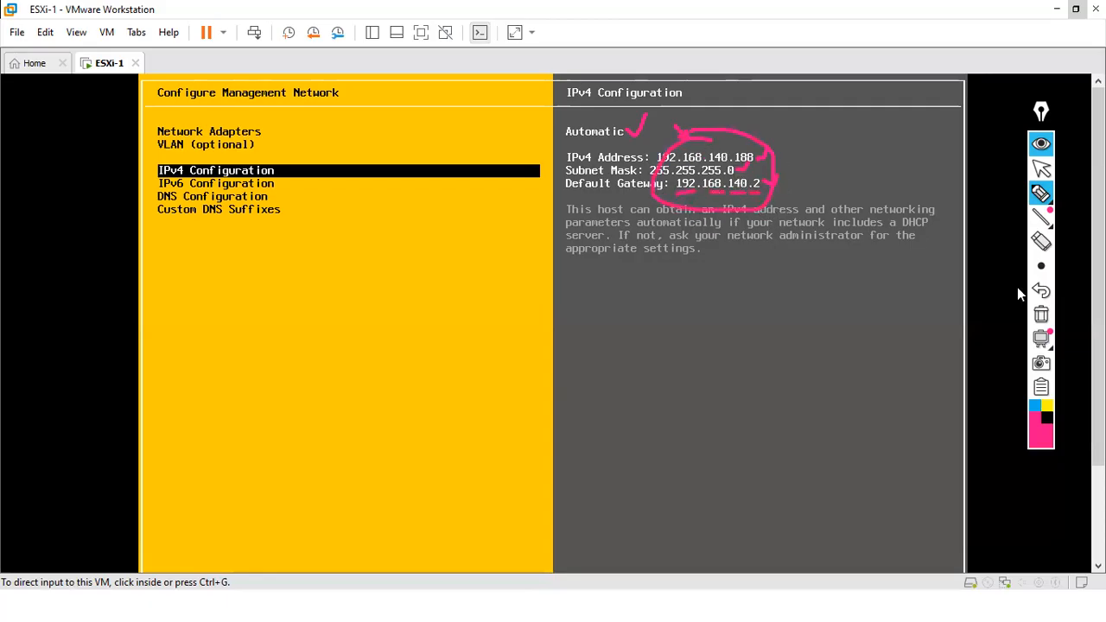
pyautogui.click(1041, 313)
pyautogui.moveTo(1039, 190)
pyautogui.click(1041, 168)
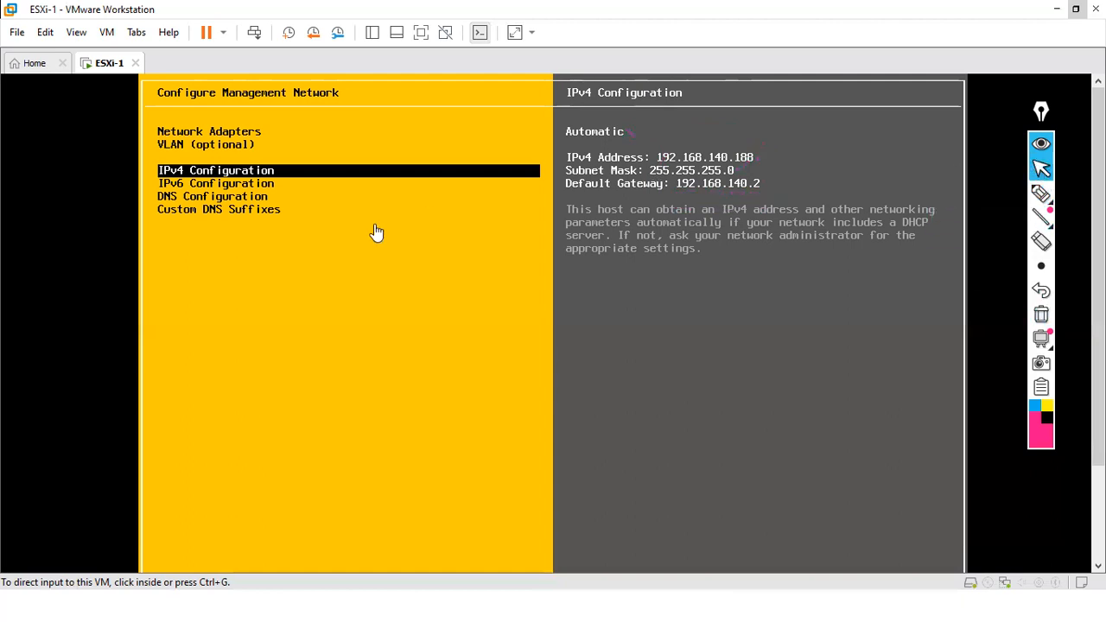
pyautogui.click(275, 172)
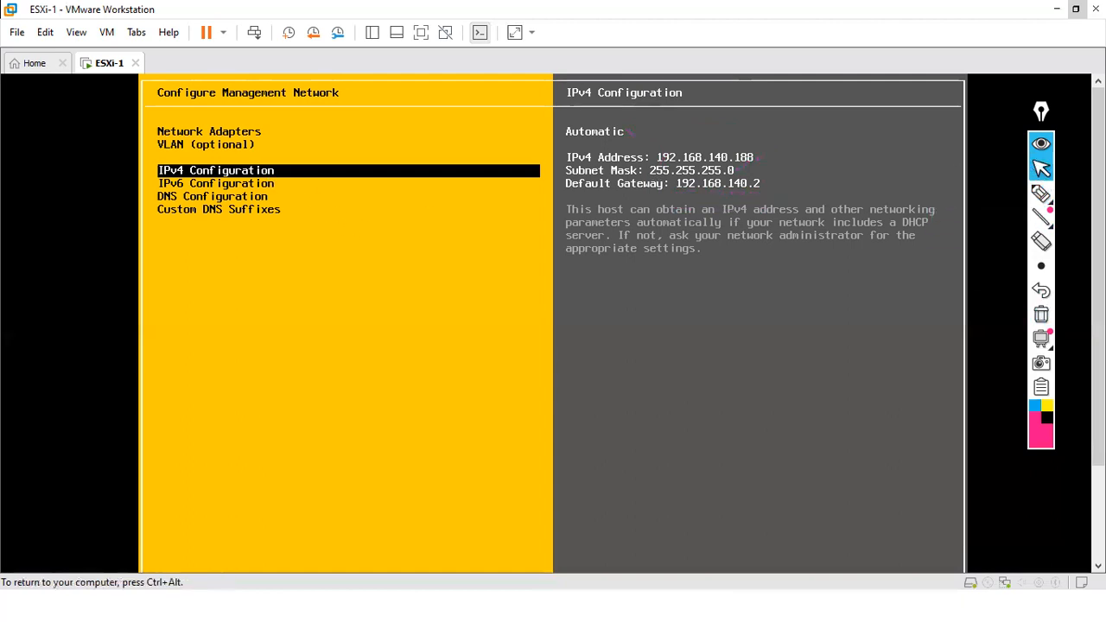
# - Open the IPv4 options and mark the disable, dynamic and static choices and address fields
pyautogui.press('Return')
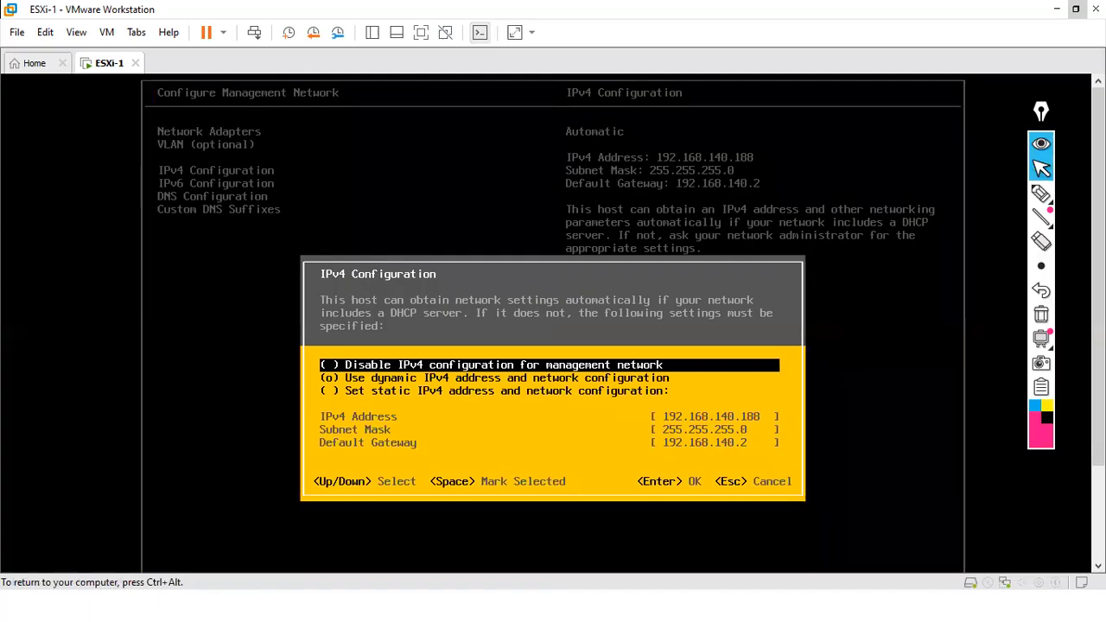
pyautogui.hotkey('ctrl', 'alt')
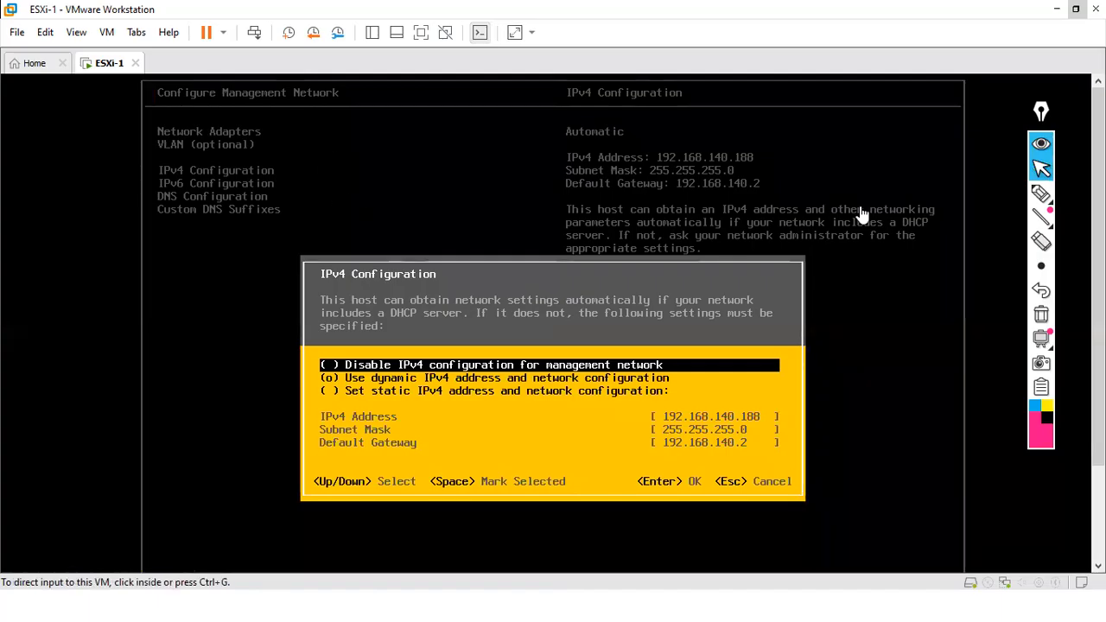
pyautogui.click(1041, 193)
pyautogui.moveTo(321, 368); pyautogui.dragTo(344, 351)
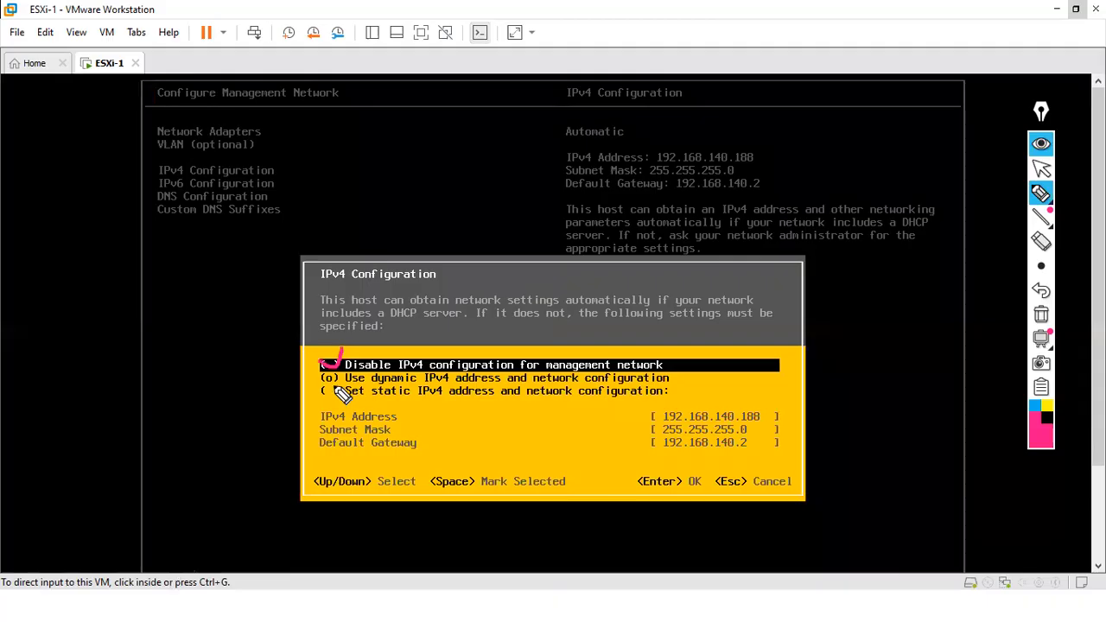
pyautogui.moveTo(322, 374); pyautogui.dragTo(343, 356)
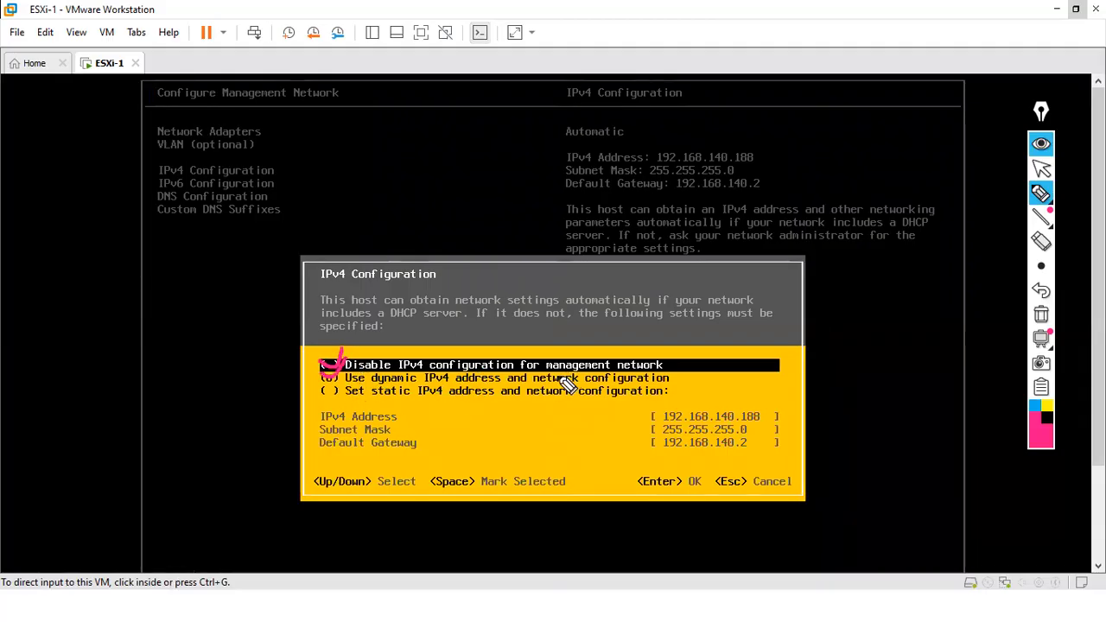
pyautogui.moveTo(324, 386); pyautogui.dragTo(345, 375)
pyautogui.click(1041, 314)
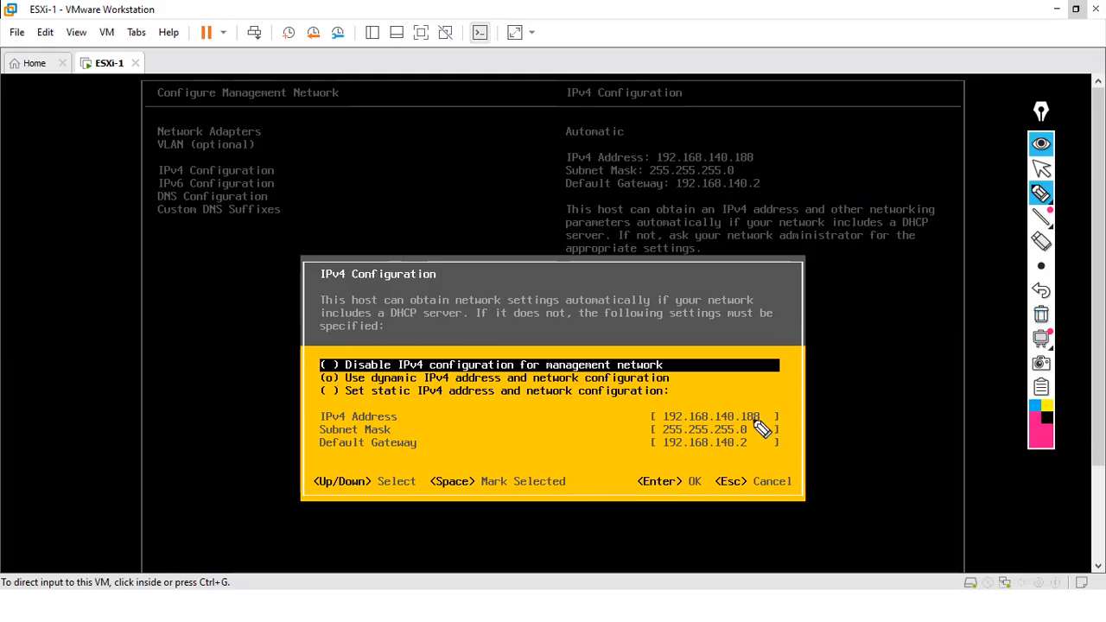
pyautogui.moveTo(679, 406)
pyautogui.mouseDown()
pyautogui.moveTo(666, 420)
pyautogui.moveTo(684, 459)
pyautogui.mouseUp()
pyautogui.moveTo(769, 417)
pyautogui.mouseDown()
pyautogui.moveTo(780, 444)
pyautogui.moveTo(765, 449)
pyautogui.mouseUp()
pyautogui.moveTo(680, 375); pyautogui.dragTo(700, 363)
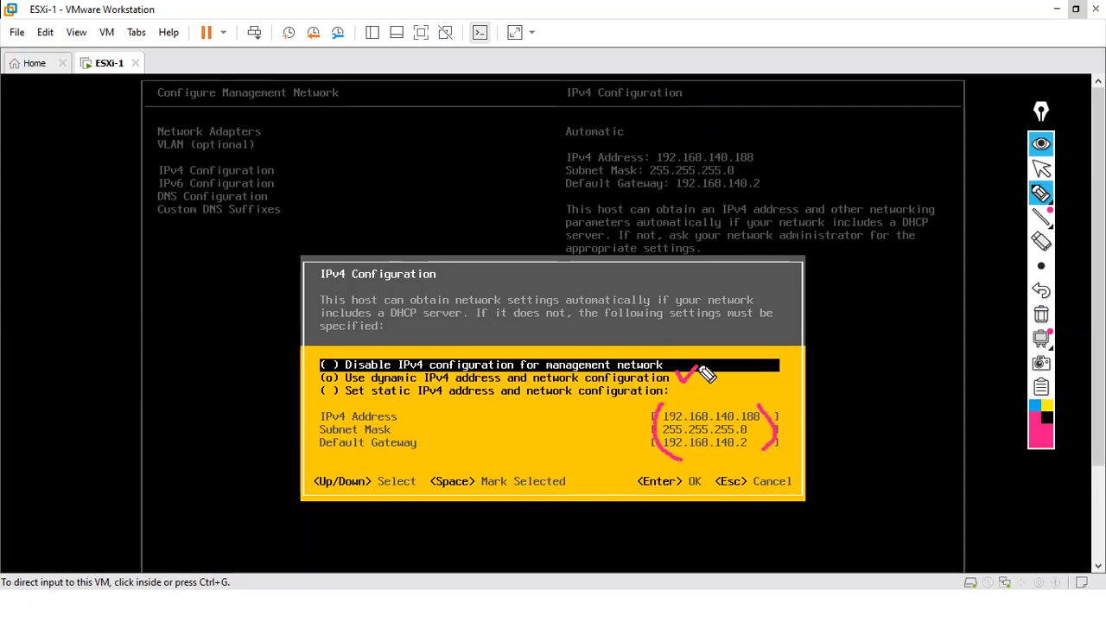
pyautogui.click(332, 391)
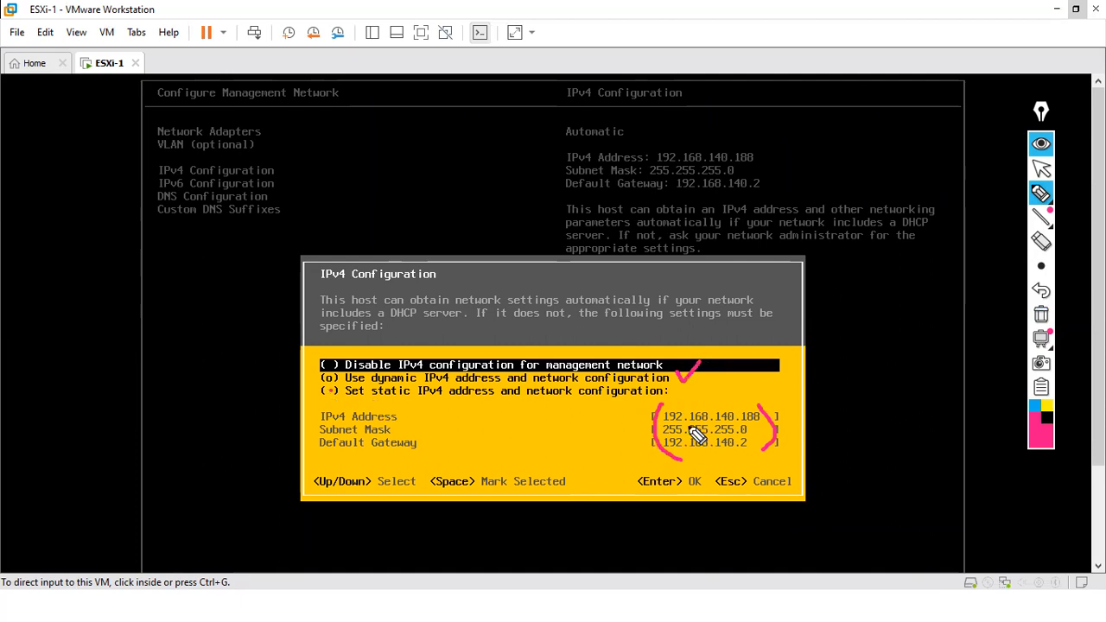
pyautogui.moveTo(675, 407); pyautogui.dragTo(691, 459)
pyautogui.moveTo(765, 406); pyautogui.dragTo(769, 447)
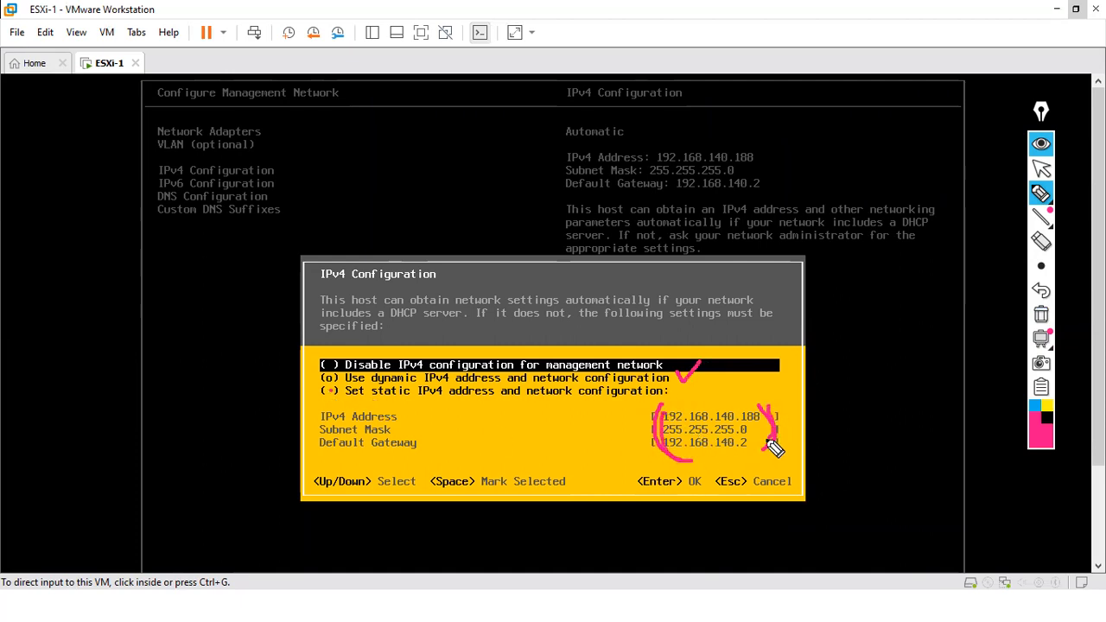
pyautogui.click(1041, 316)
pyautogui.click(1040, 168)
# - Select 'Set static IPv4 address and network configuration'
pyautogui.click(451, 375)
pyautogui.press('Down')
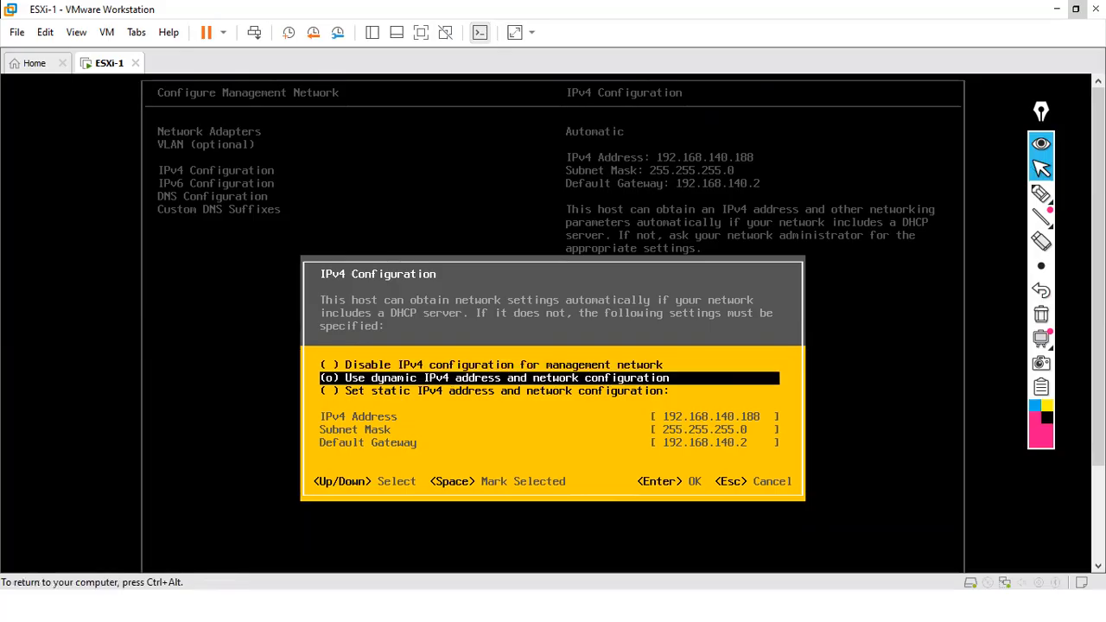
pyautogui.press('Down')
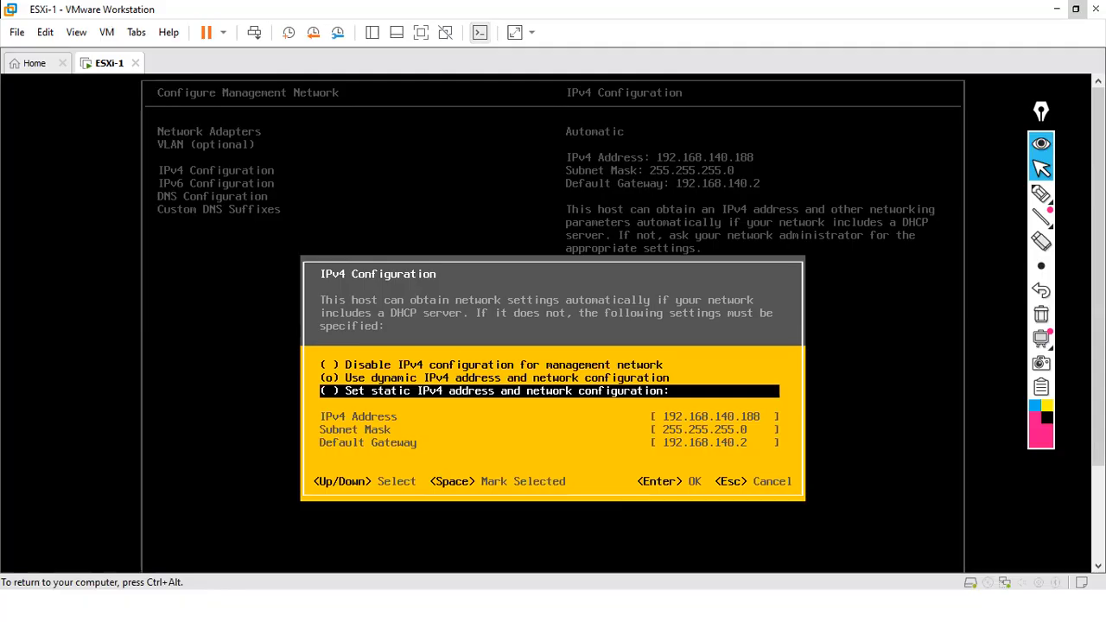
pyautogui.press('space')
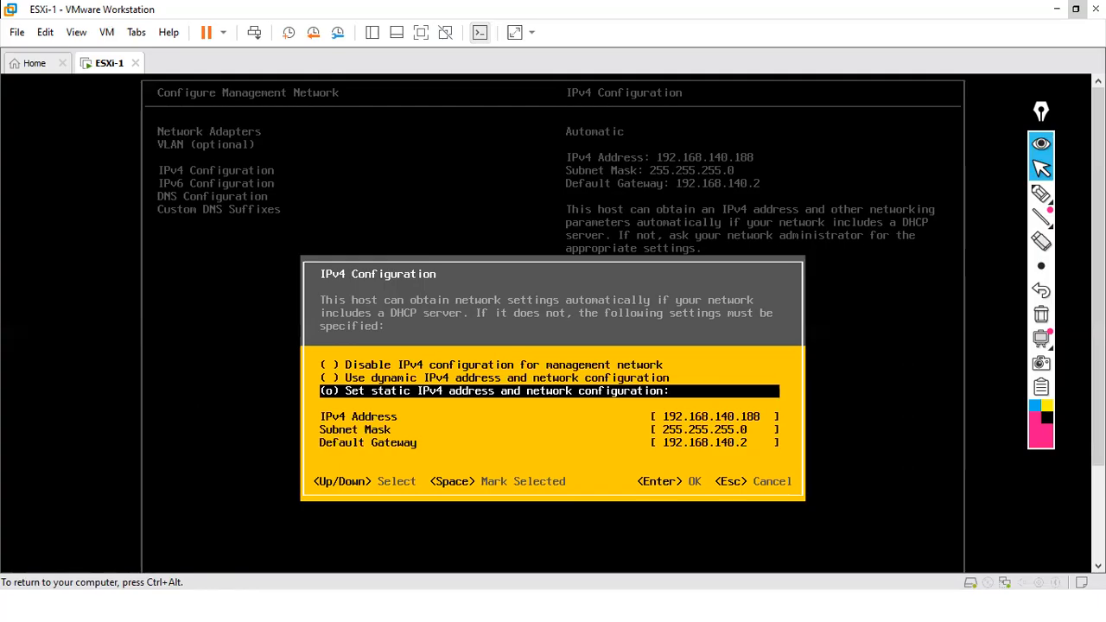
pyautogui.hotkey('ctrl', 'alt')
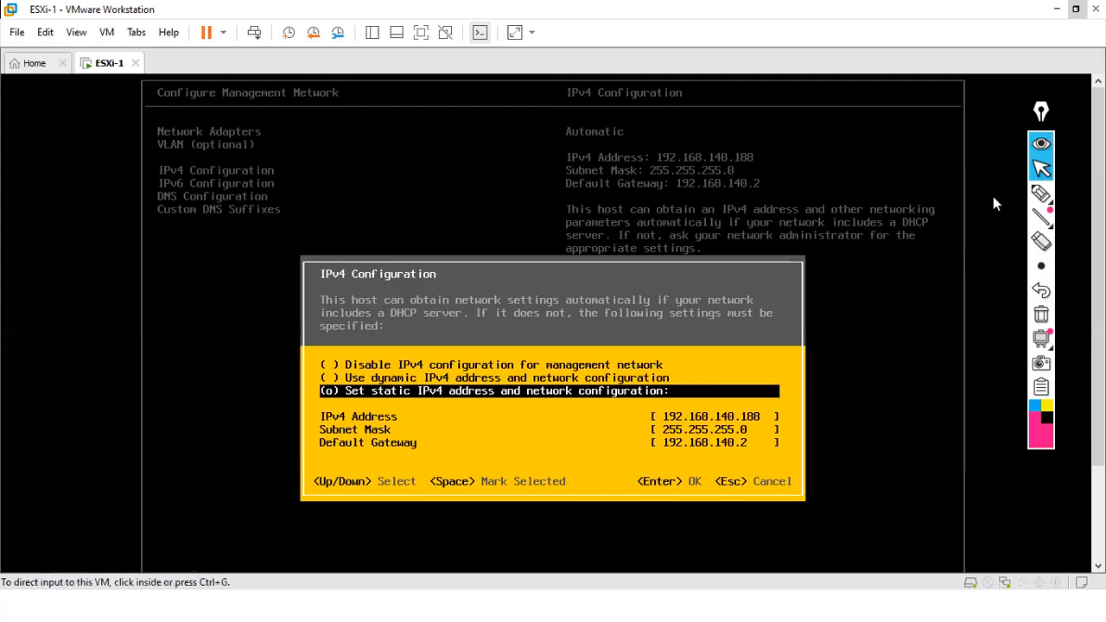
pyautogui.click(1039, 195)
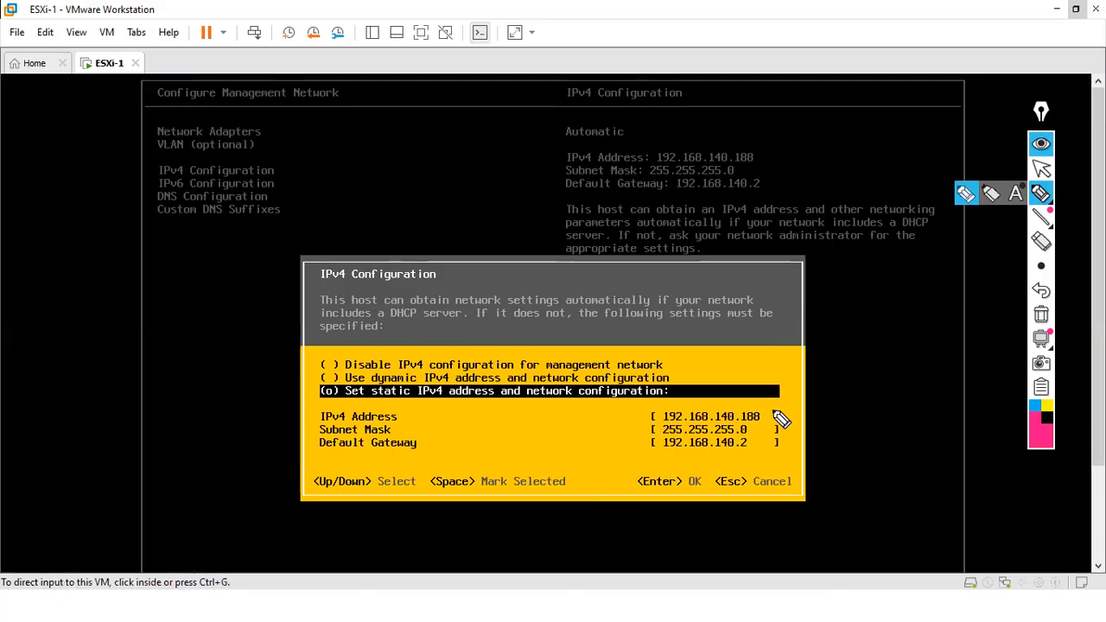
pyautogui.click(1041, 169)
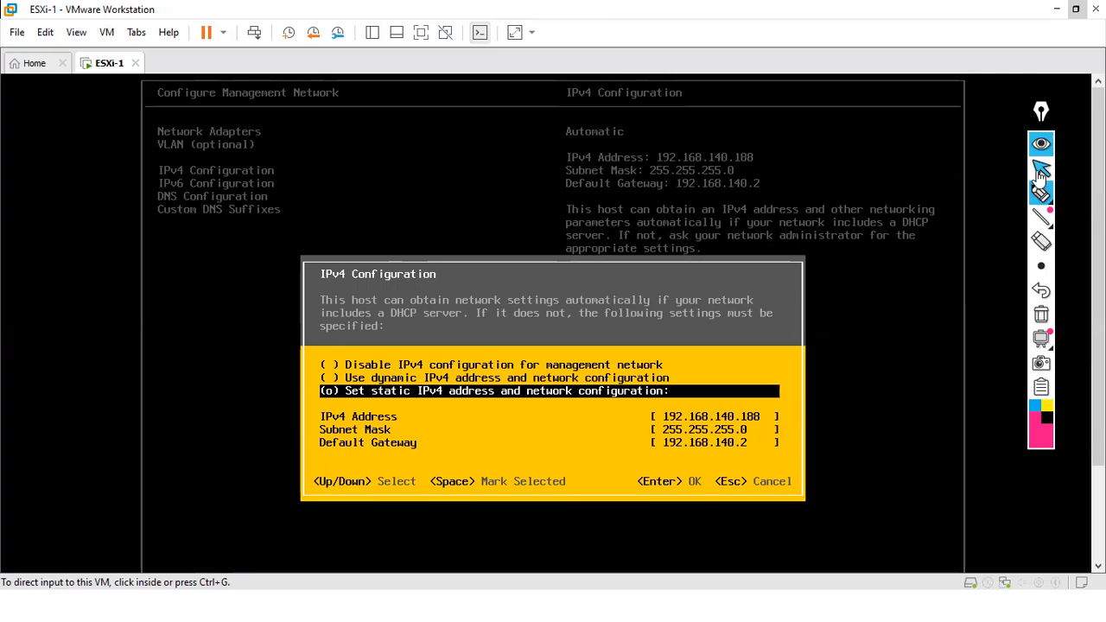
pyautogui.click(497, 410)
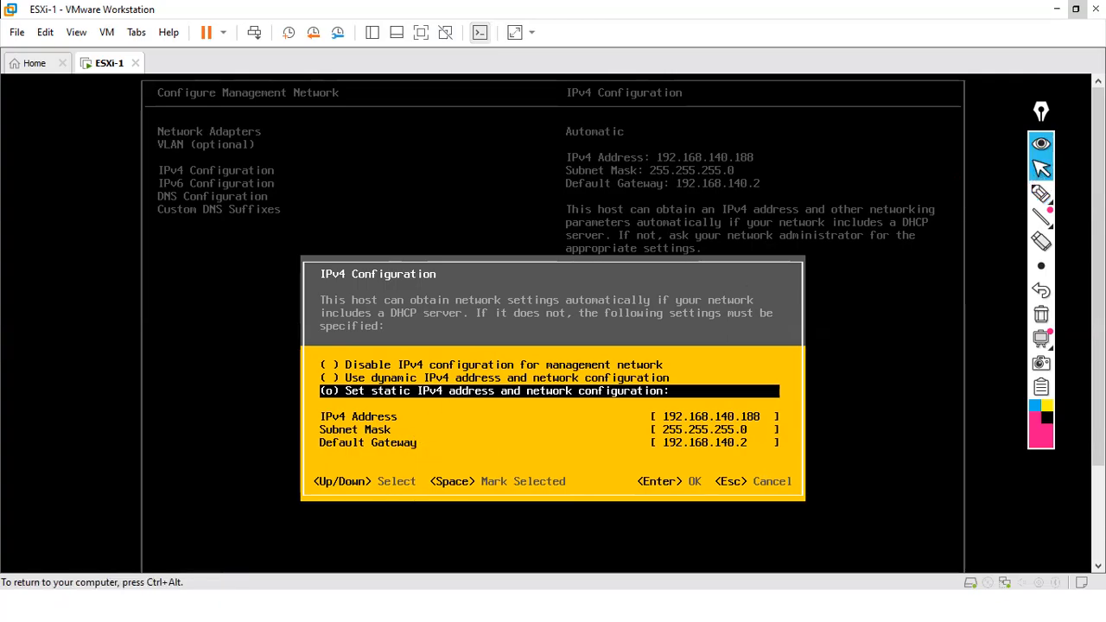
pyautogui.hotkey('ctrl', 'alt')
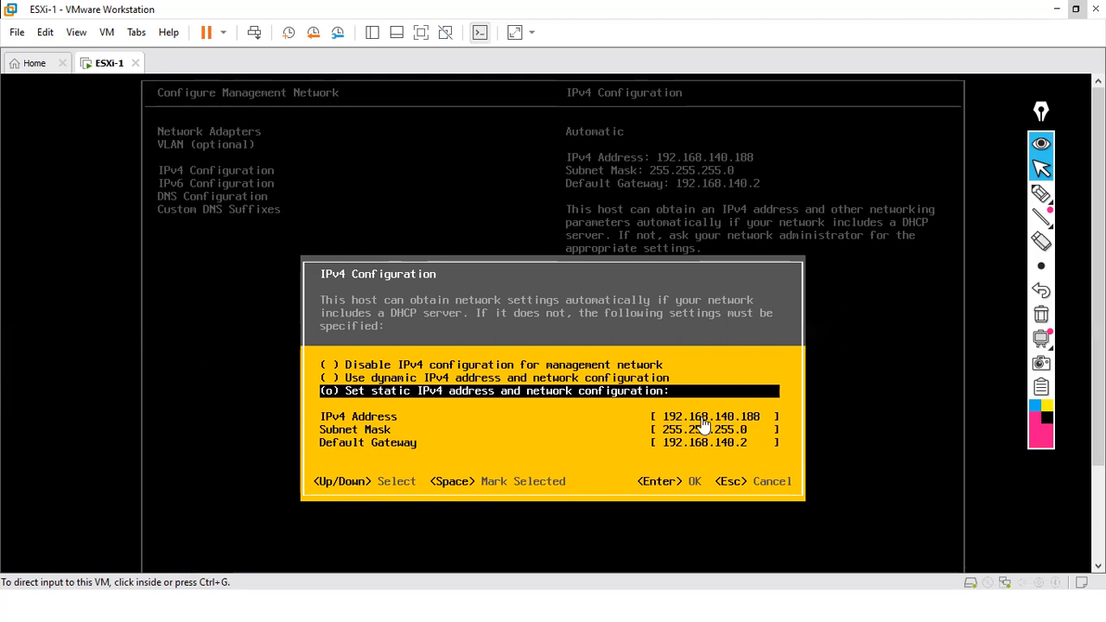
pyautogui.click(749, 428)
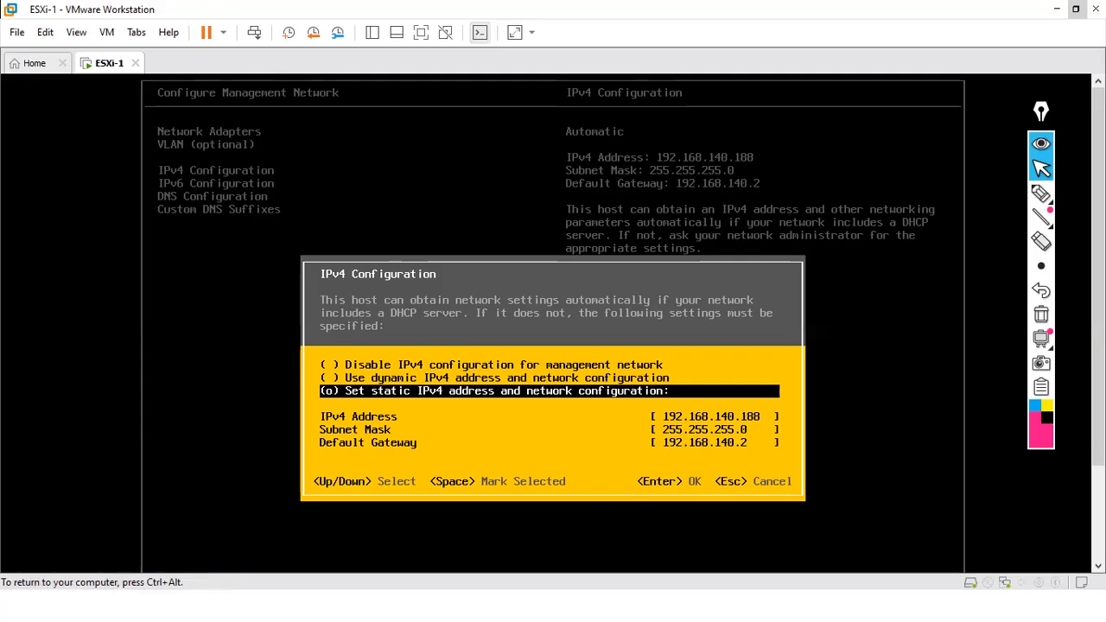
# - Change the IPv4 address to 192.168.140.10, keeping mask 255.255.255.0 and gateway 192.168.140.2, and save
pyautogui.hotkey('ctrl', 'alt')
pyautogui.click(769, 424)
pyautogui.press('Down')
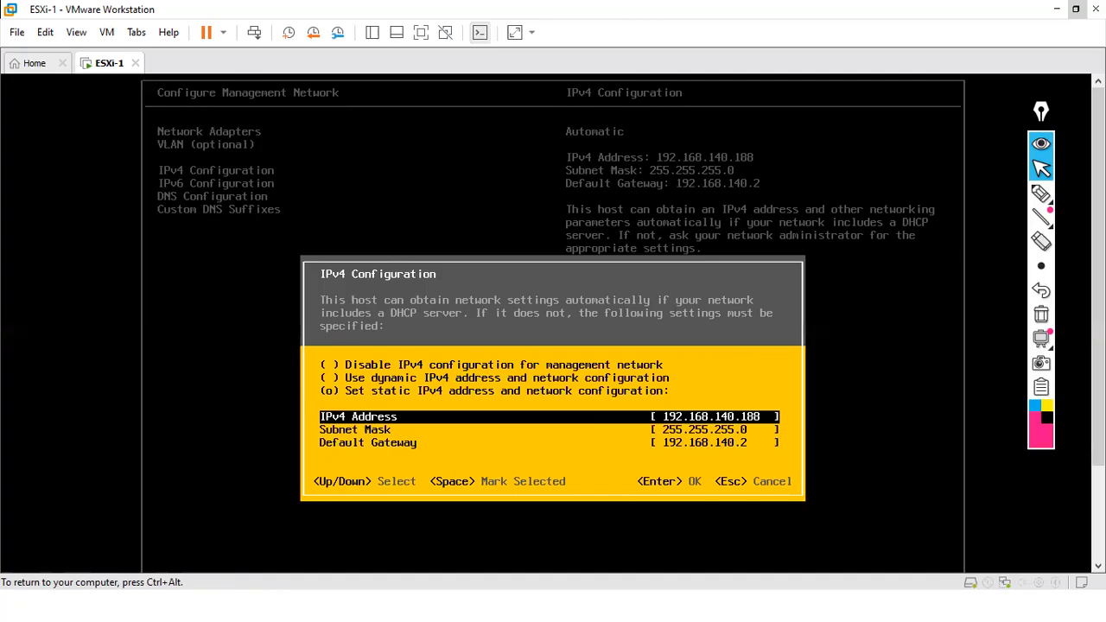
pyautogui.hotkey('ctrl', 'alt')
pyautogui.click(760, 416)
pyautogui.write('10')
pyautogui.press('Down')
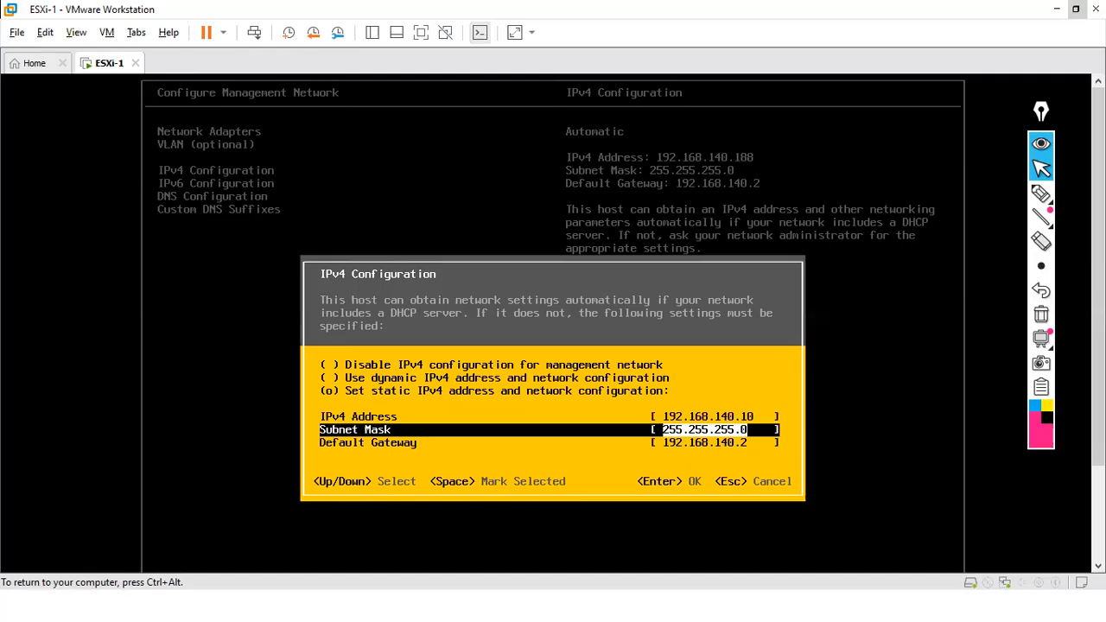
pyautogui.press('Down')
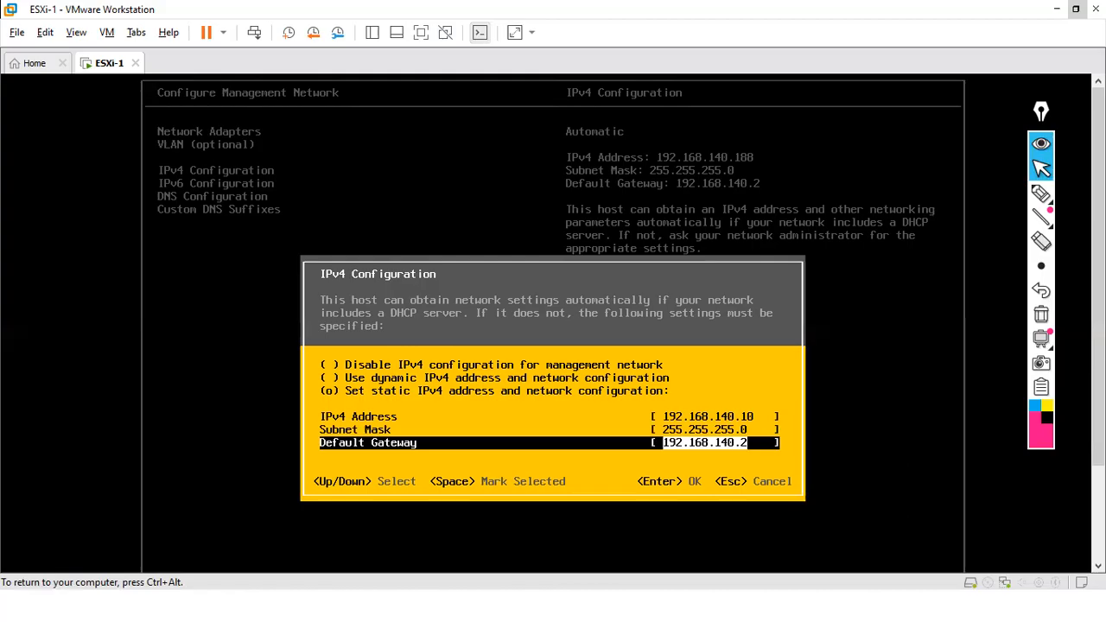
pyautogui.press('Return')
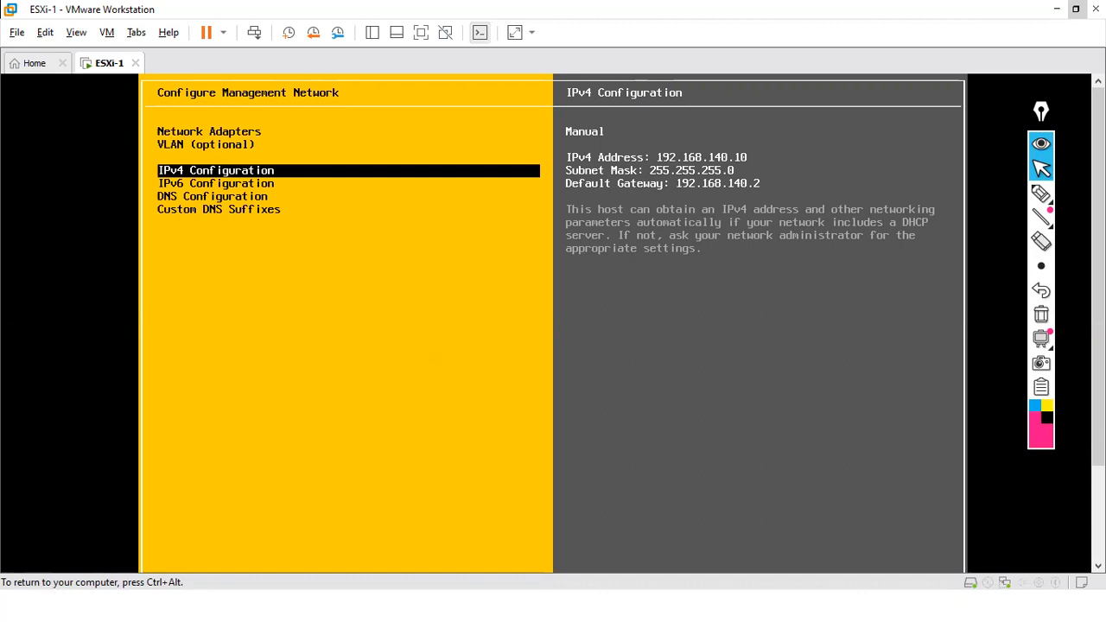
# - Switch DNS Configuration to manual servers with primary 192.168.140.2 and set the hostname to ESXi-1
pyautogui.press('Down')
pyautogui.press('Down')
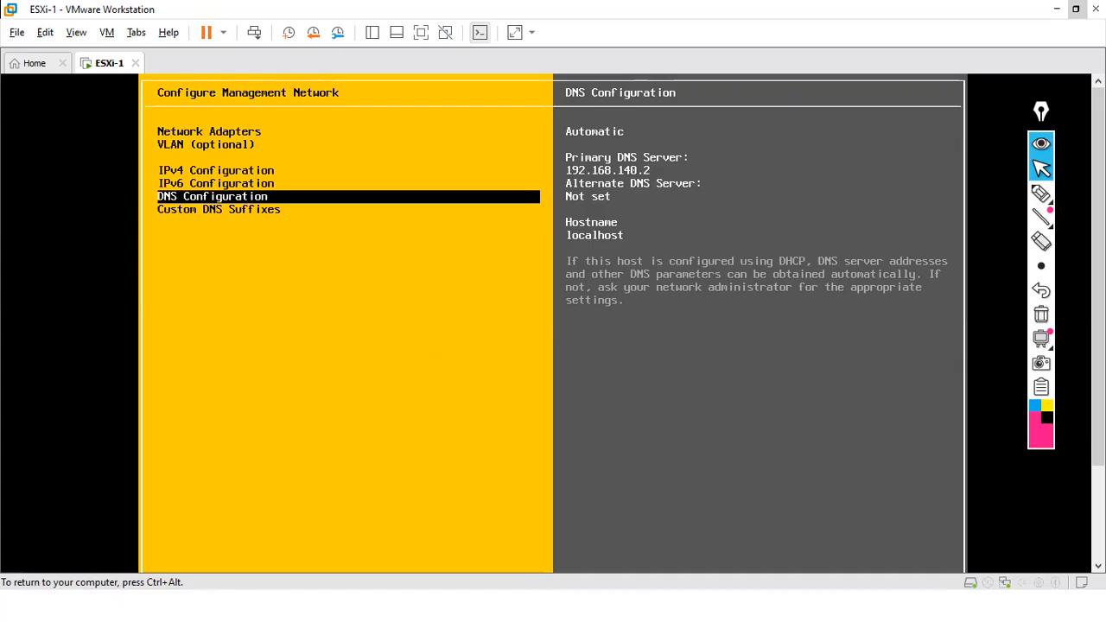
pyautogui.press('Return')
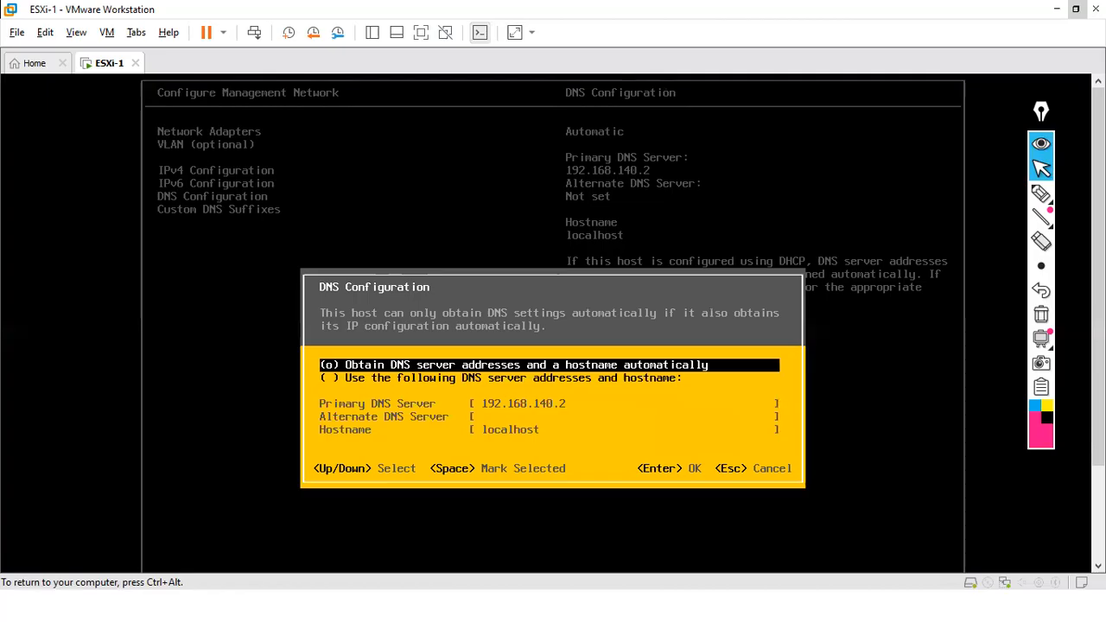
pyautogui.press('Down')
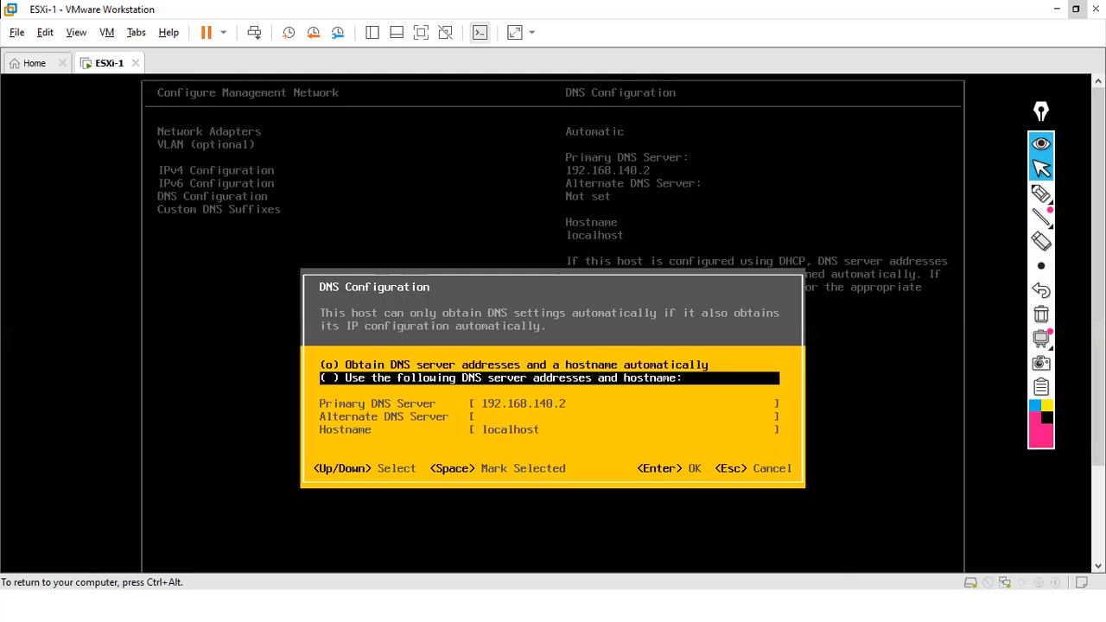
pyautogui.press('space')
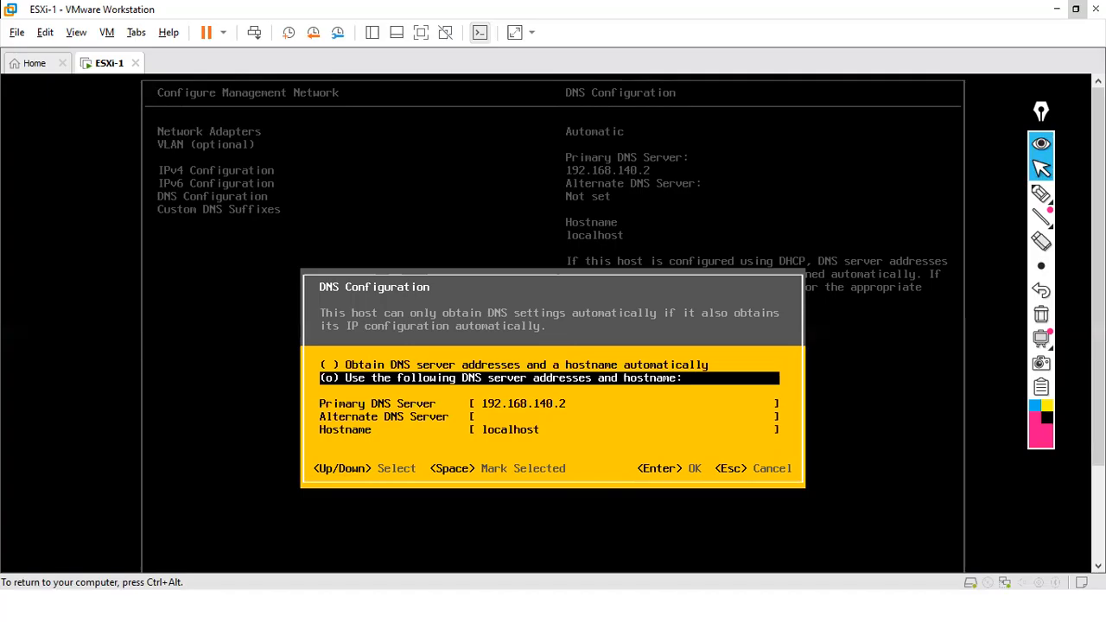
pyautogui.press('Up')
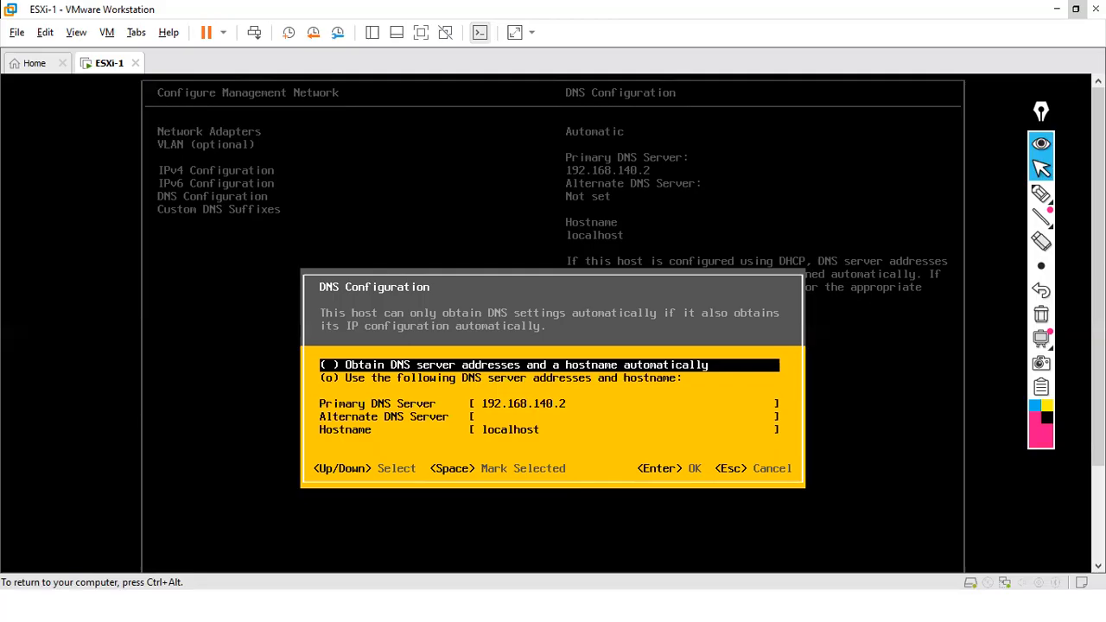
pyautogui.press('Down')
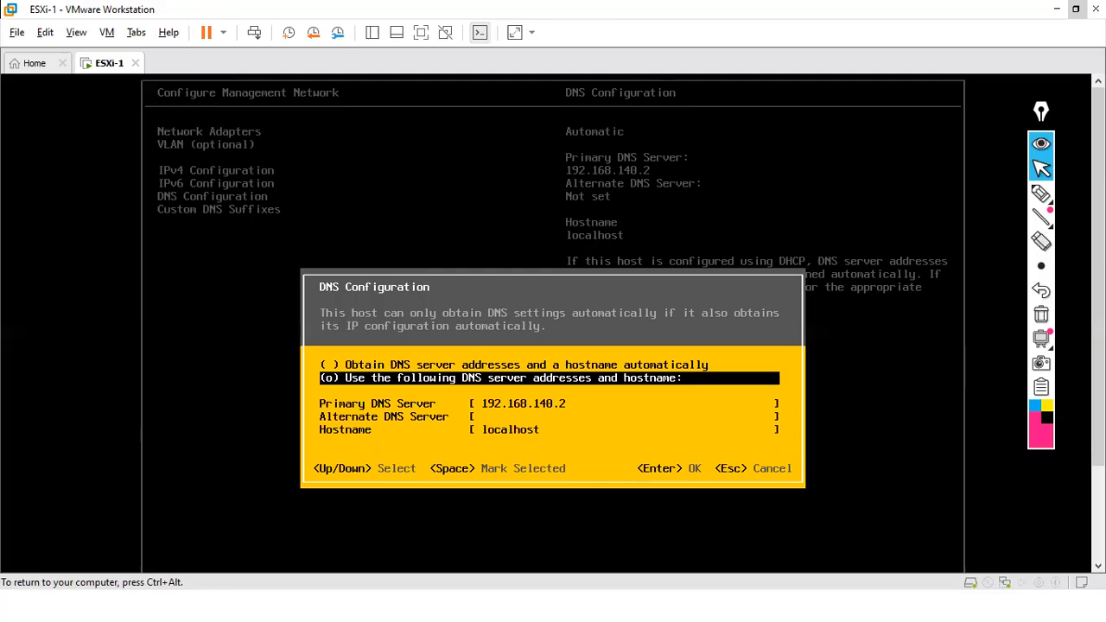
pyautogui.press('Down')
pyautogui.press('Down')
pyautogui.press('Down')
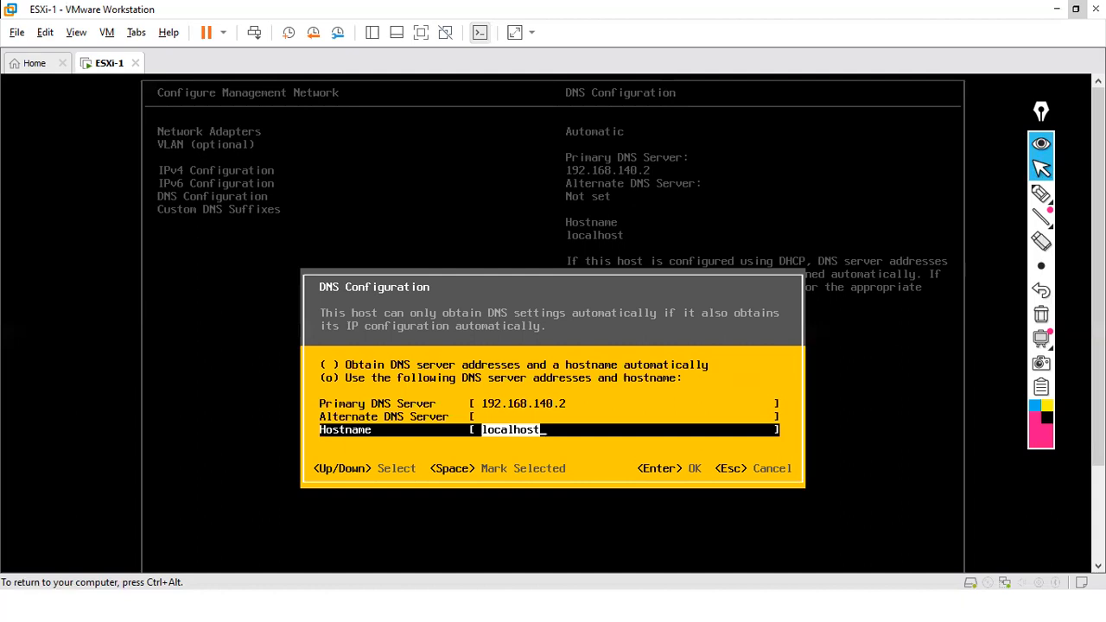
pyautogui.press('BackSpace')
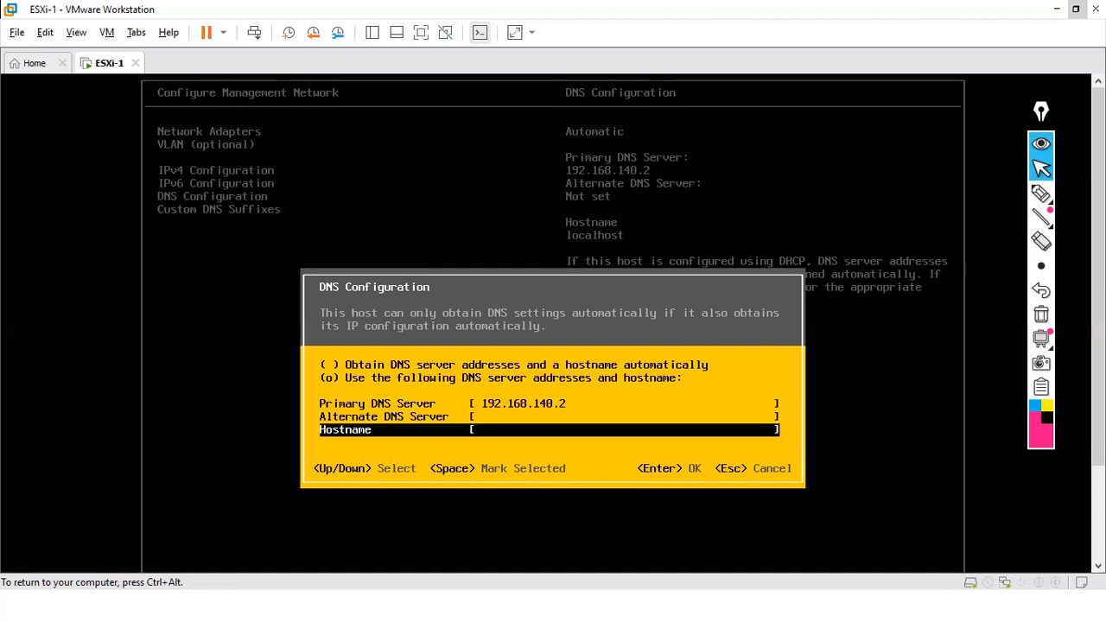
pyautogui.write('E')
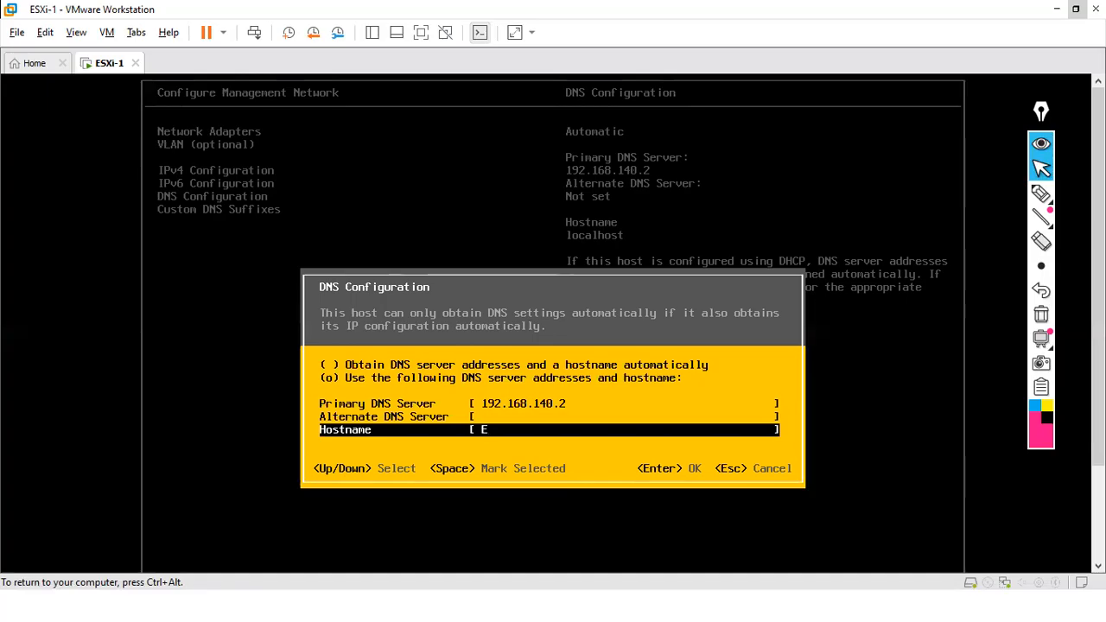
pyautogui.write('SXi-1')
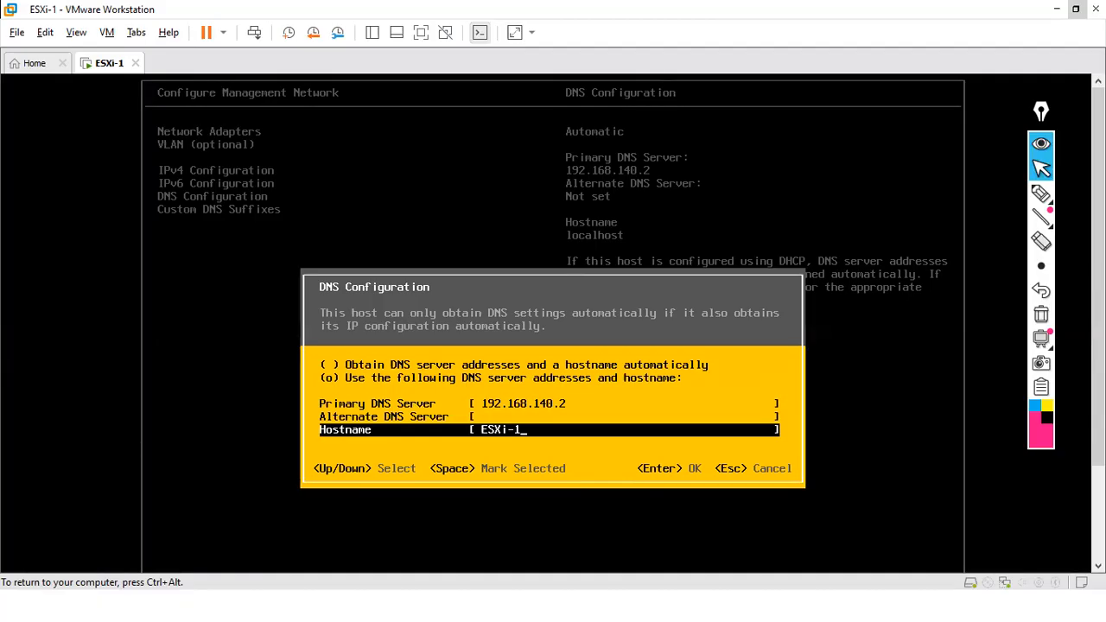
pyautogui.press('Return')
pyautogui.press('Down')
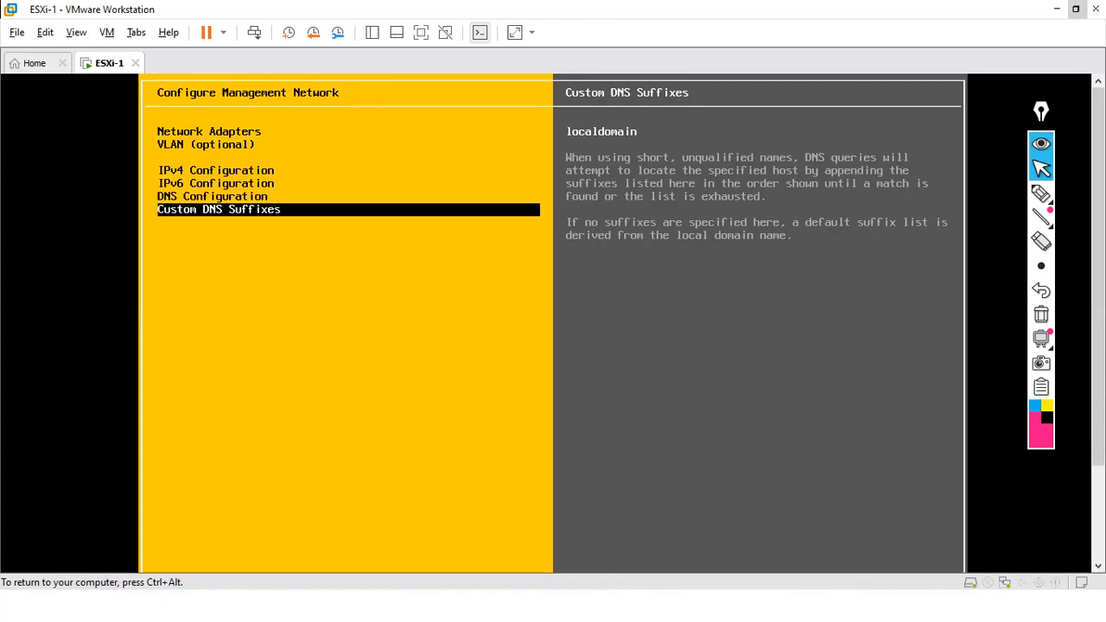
# - Leave network setup and mark the apply changes and restart management network prompt
pyautogui.press('Escape')
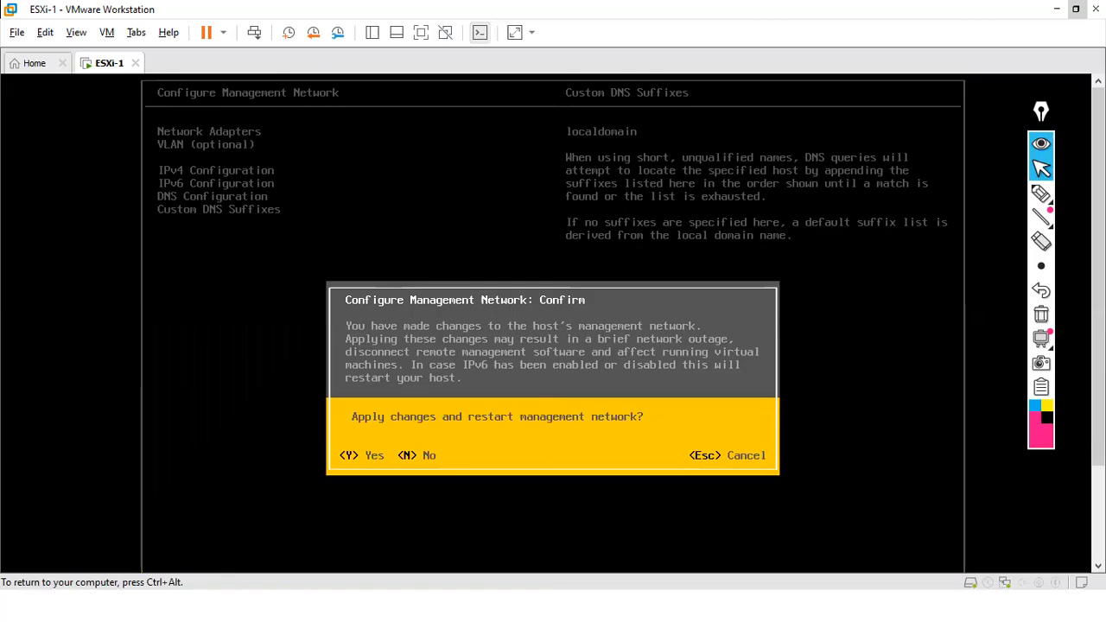
pyautogui.hotkey('ctrl', 'alt')
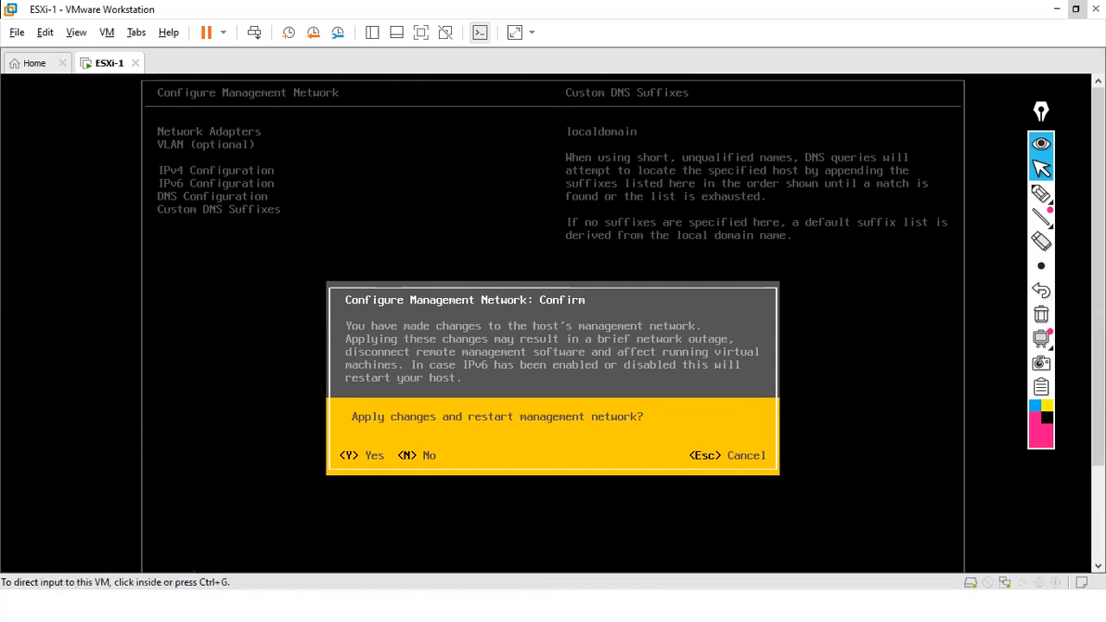
pyautogui.click(1041, 193)
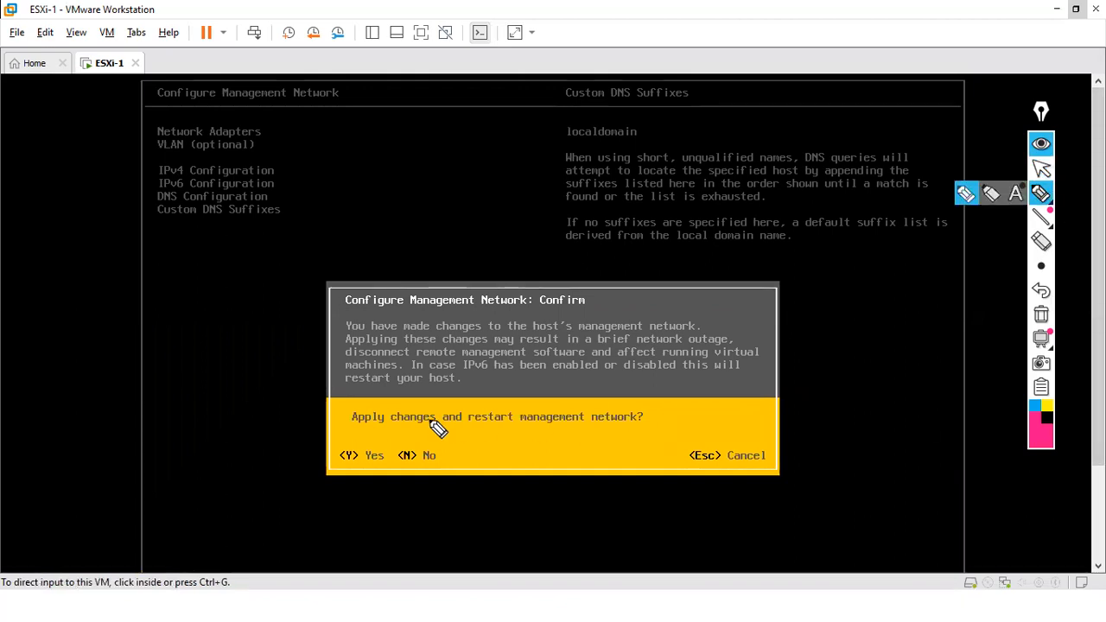
pyautogui.moveTo(352, 424); pyautogui.dragTo(564, 423)
pyautogui.moveTo(611, 422); pyautogui.dragTo(638, 420)
pyautogui.moveTo(360, 435); pyautogui.dragTo(373, 445)
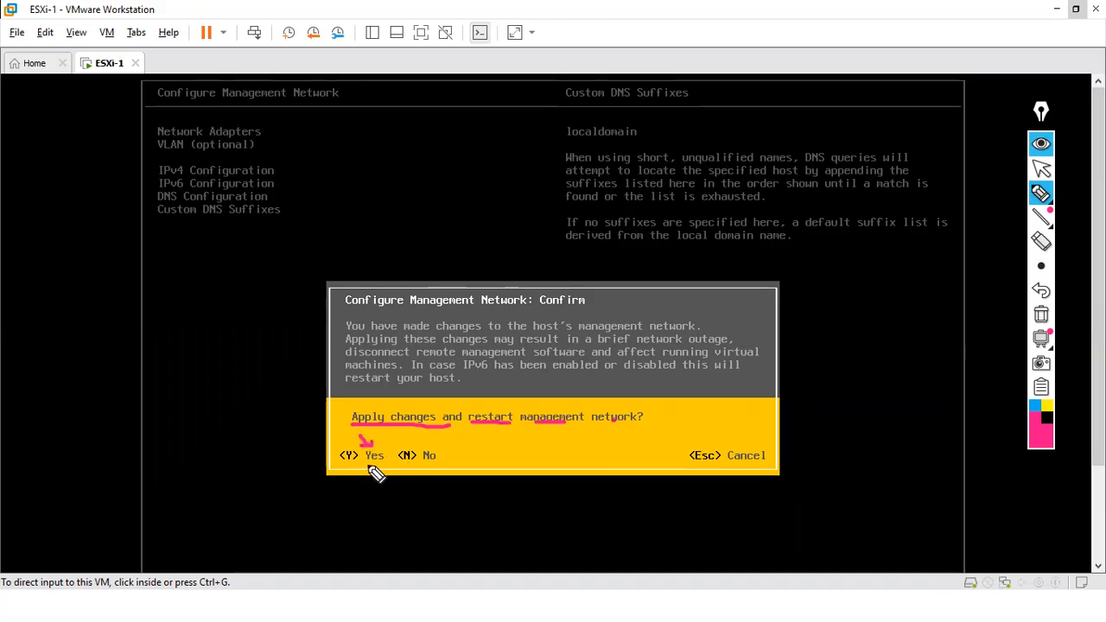
pyautogui.click(1042, 319)
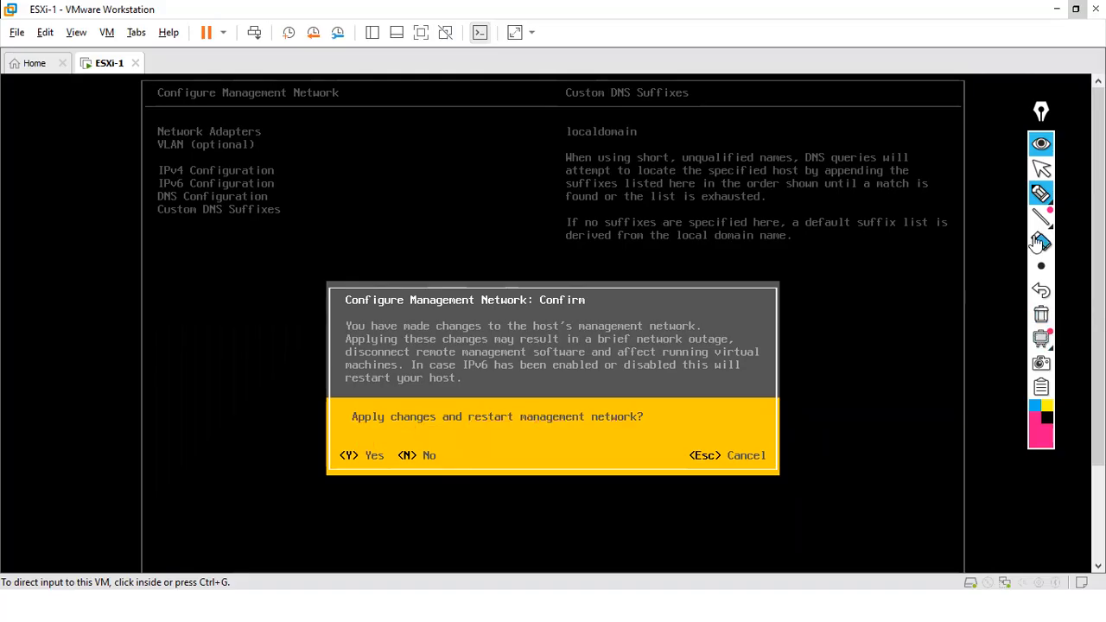
pyautogui.click(1041, 169)
# - Answer the apply prompt and return to System Customization showing 192.168.140.10
pyautogui.click(520, 403)
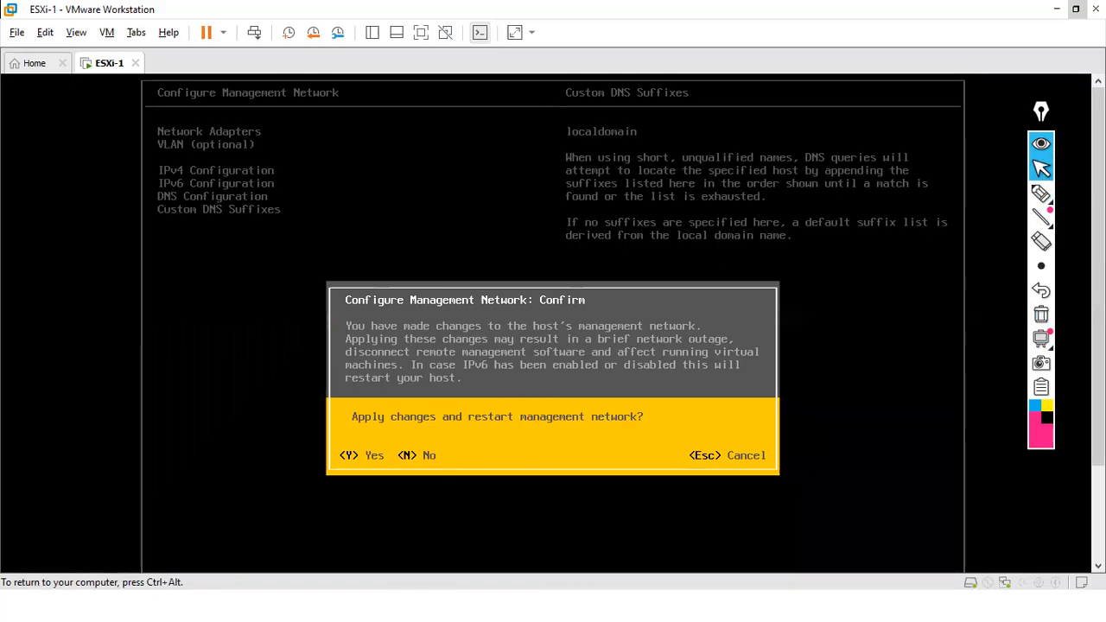
pyautogui.press('Escape')
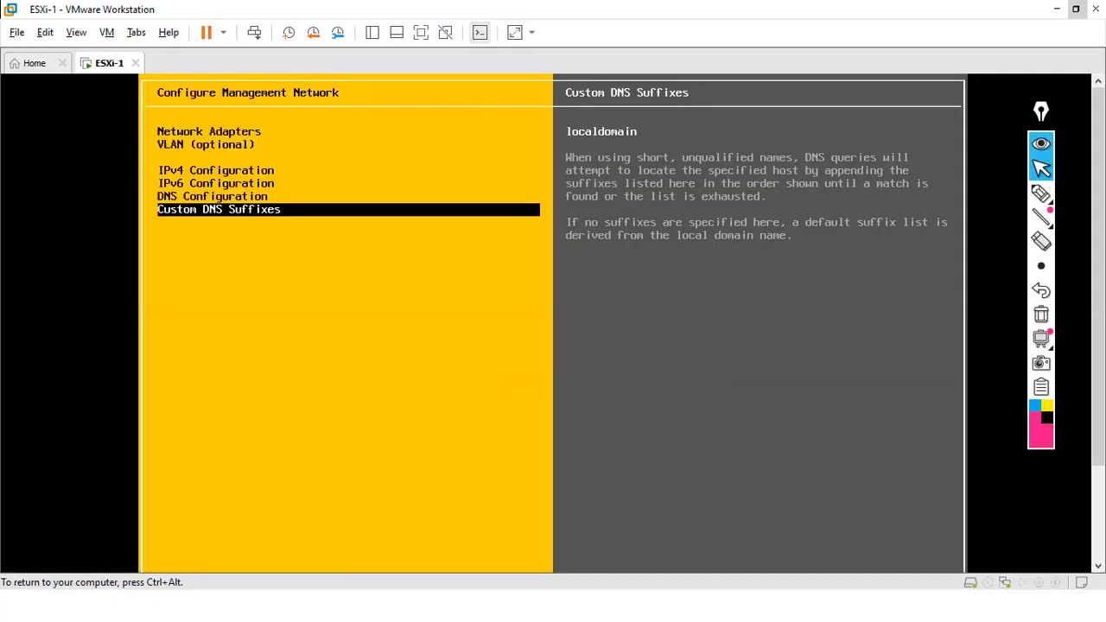
pyautogui.press('Escape')
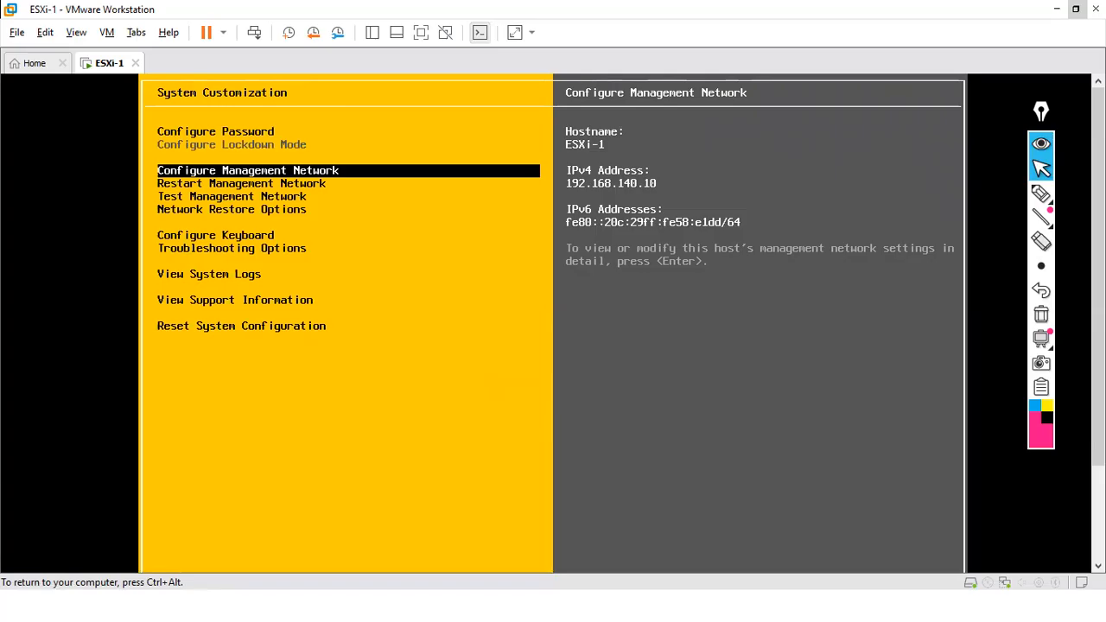
pyautogui.press('Down')
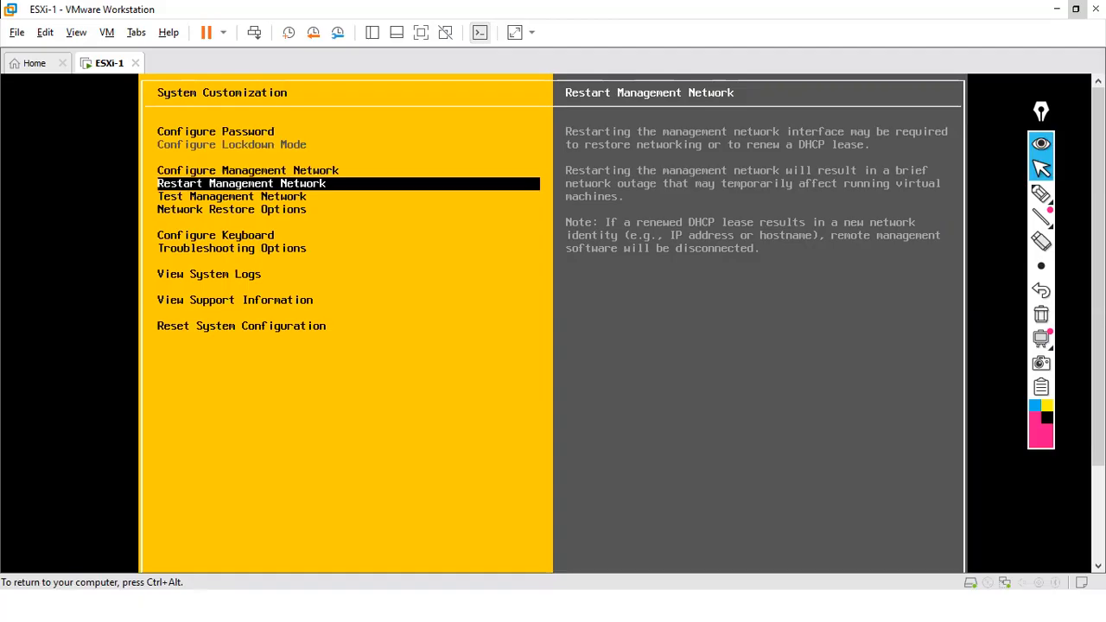
# - Restart the management network, confirming with F11, and close the progress report
pyautogui.press('Return')
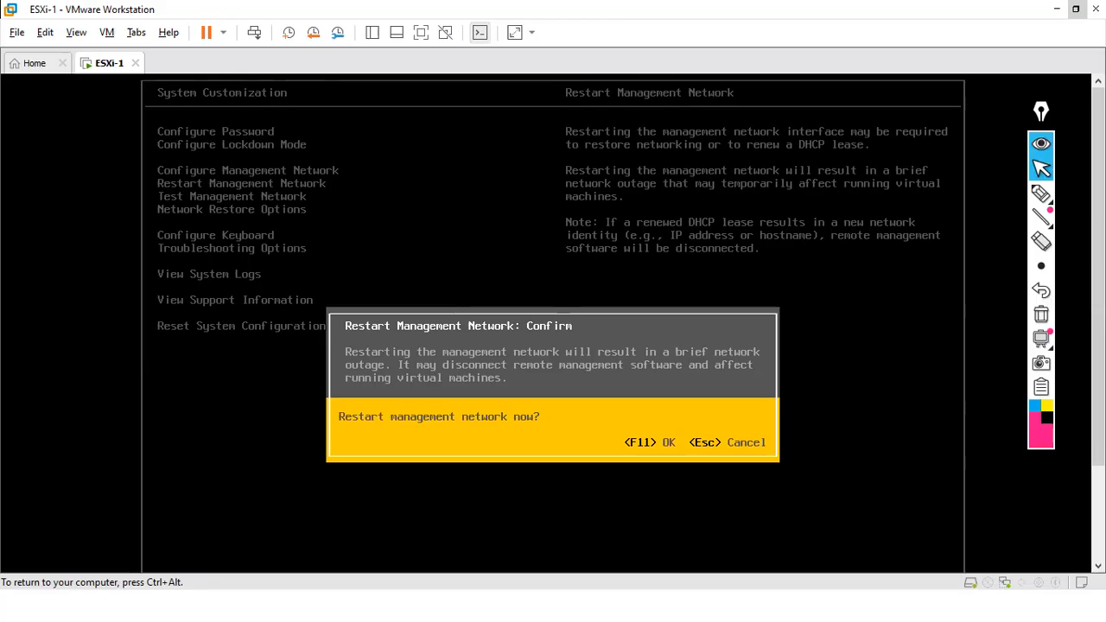
pyautogui.press('F11')
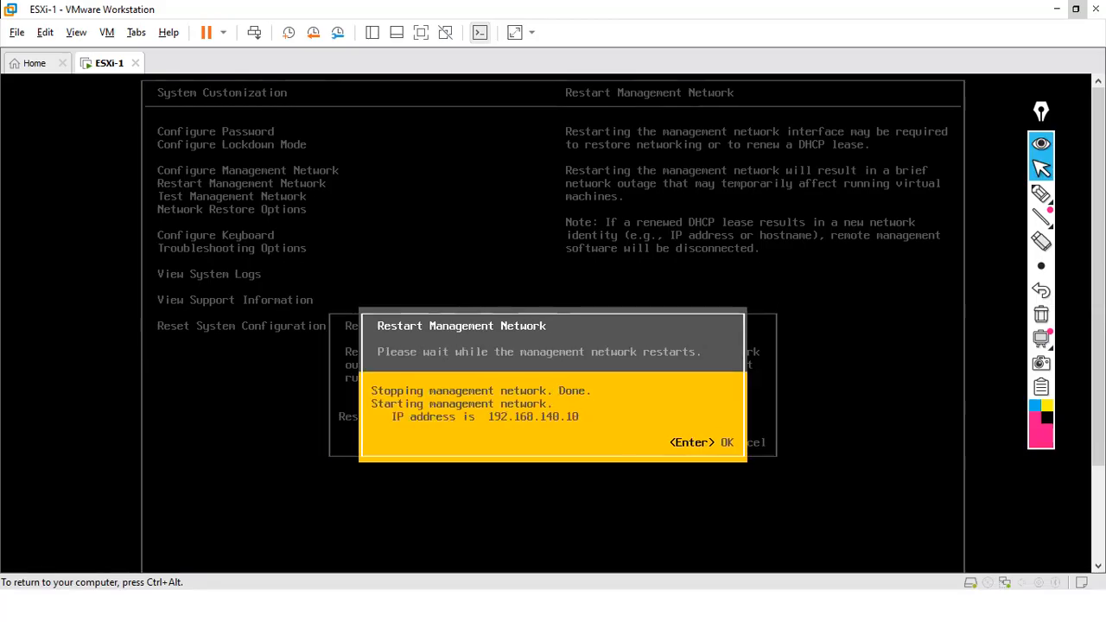
pyautogui.press('Return')
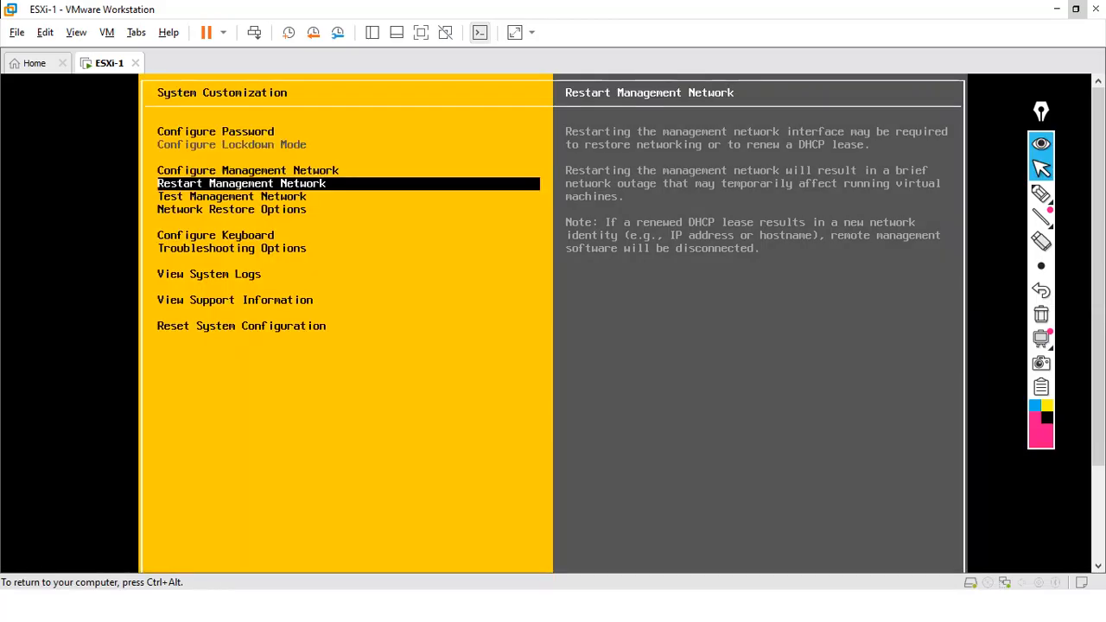
pyautogui.press('Down')
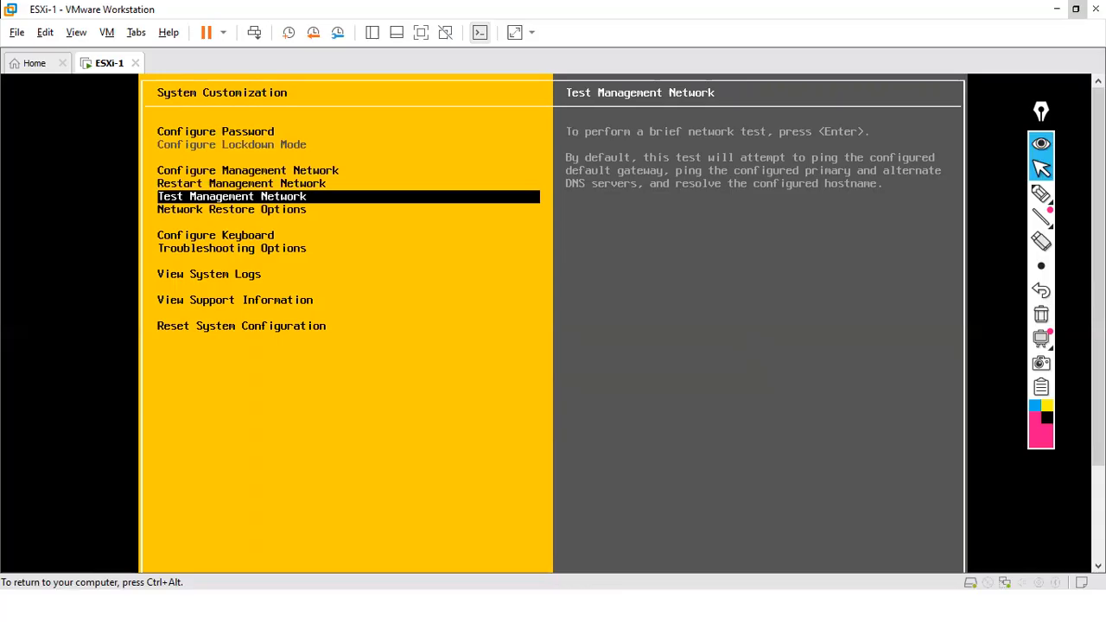
# - Run the management network test pinging 192.168.140.2 and resolving ESXi-1.localdomain
pyautogui.press('Return')
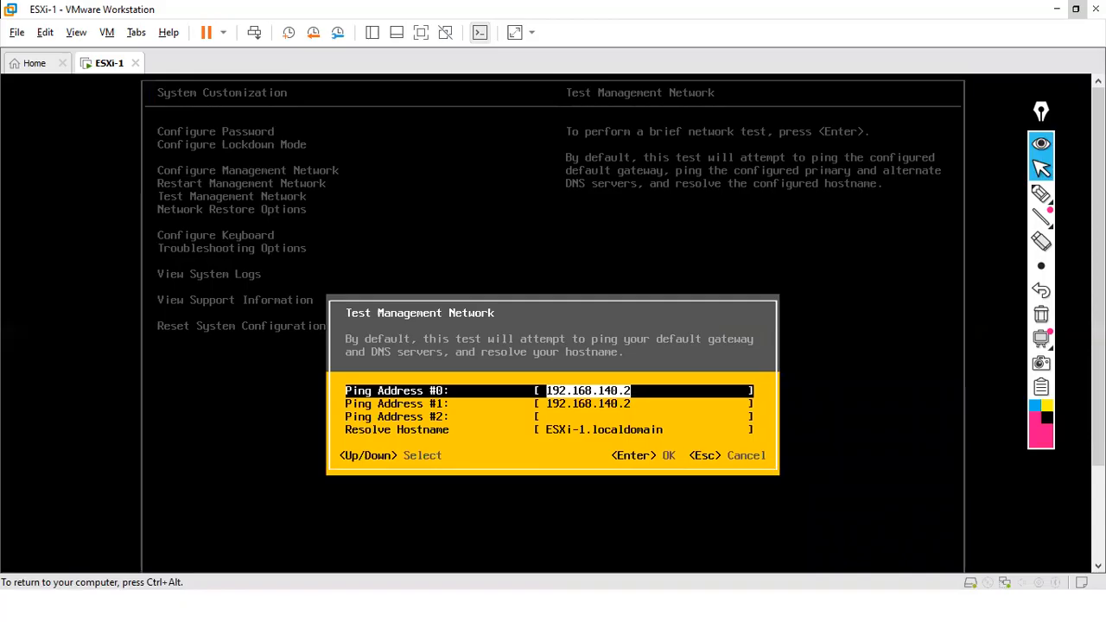
pyautogui.press('Down')
pyautogui.press('Down')
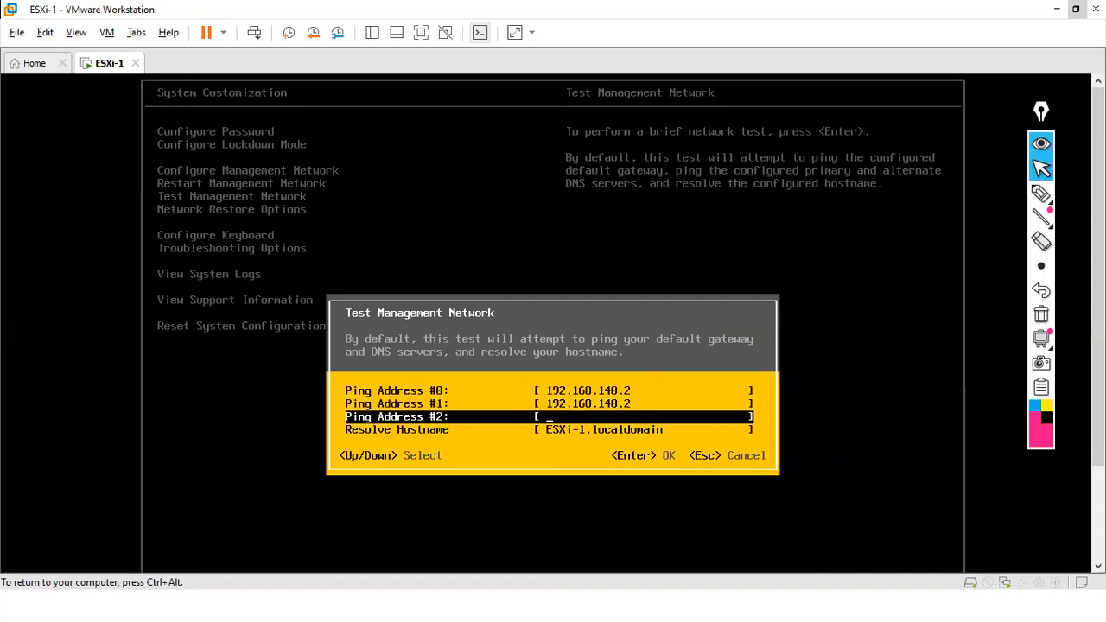
pyautogui.press('Return')
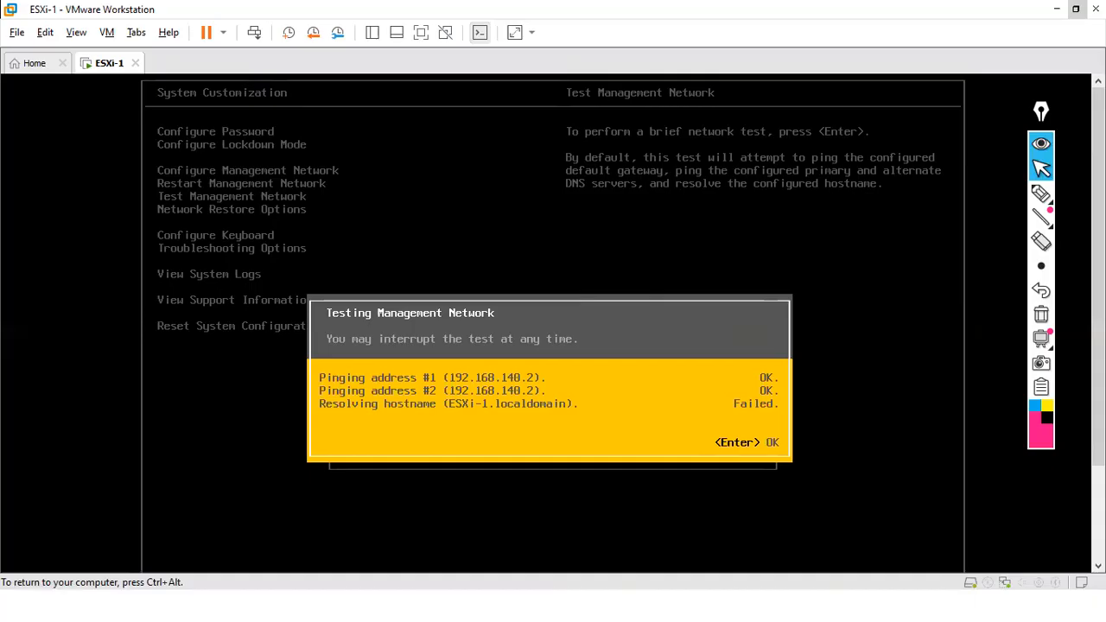
# - Mark the failed ESXi-1.localdomain resolution in the results, then close them
pyautogui.hotkey('ctrl', 'alt')
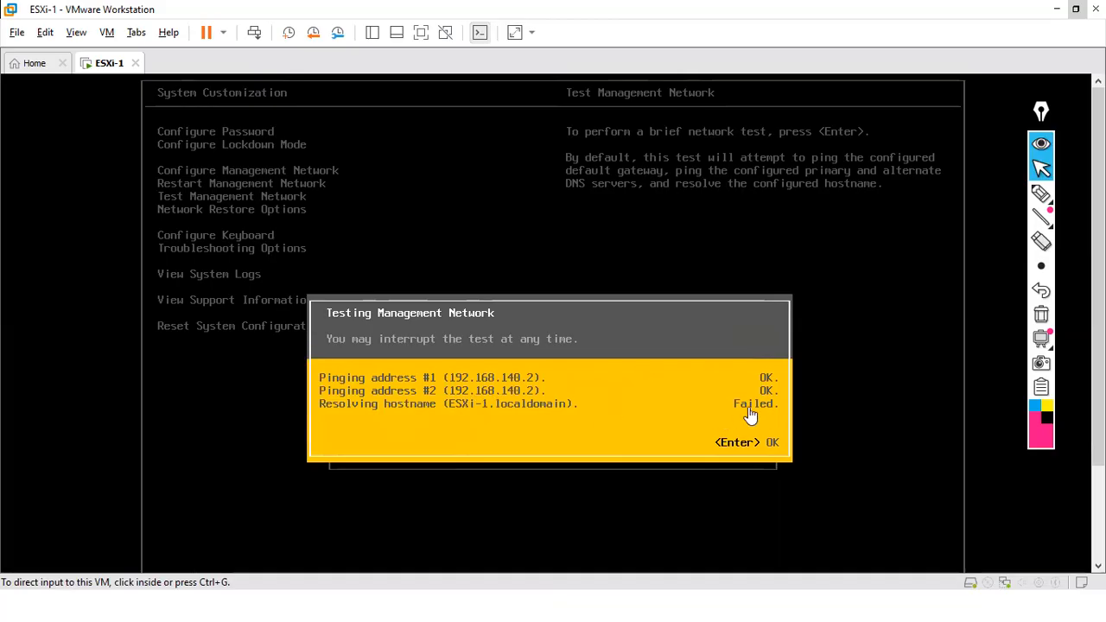
pyautogui.click(1041, 194)
pyautogui.moveTo(451, 416)
pyautogui.mouseDown()
pyautogui.moveTo(525, 415)
pyautogui.moveTo(494, 413)
pyautogui.mouseUp()
pyautogui.moveTo(563, 389)
pyautogui.mouseDown()
pyautogui.moveTo(567, 407)
pyautogui.moveTo(540, 391)
pyautogui.mouseUp()
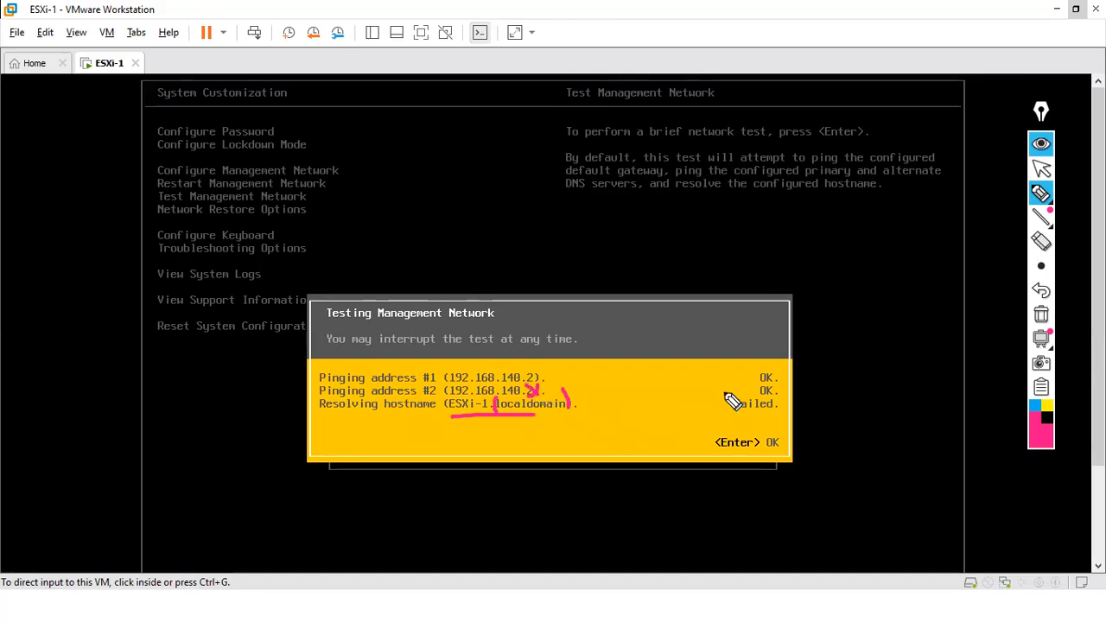
pyautogui.moveTo(764, 397); pyautogui.dragTo(775, 393)
pyautogui.moveTo(731, 415); pyautogui.dragTo(788, 415)
pyautogui.click(1041, 314)
pyautogui.moveTo(1044, 246)
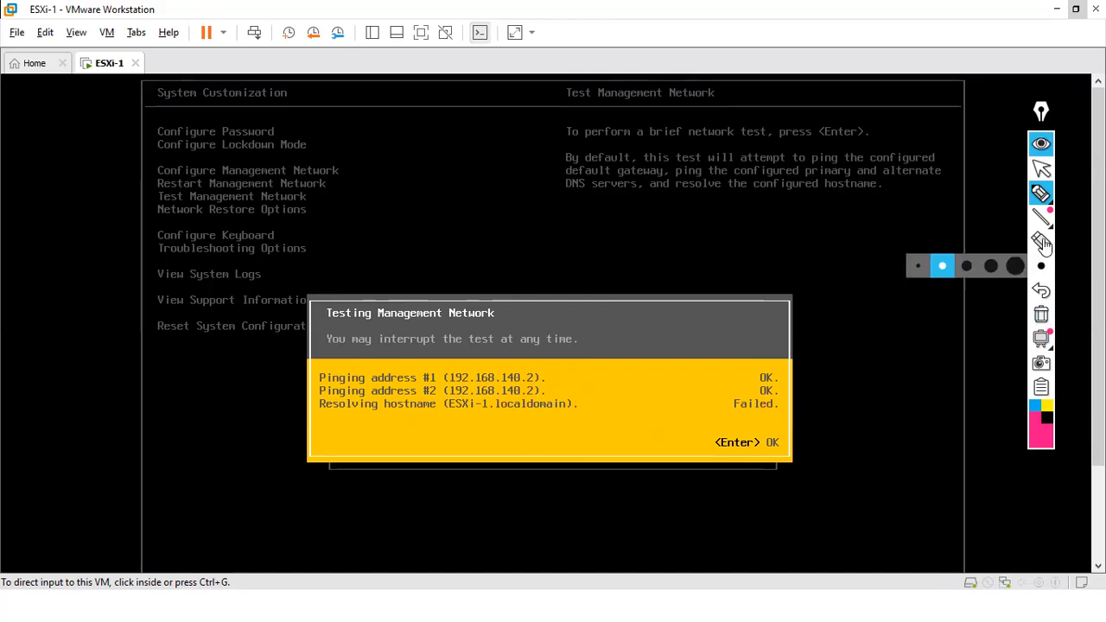
pyautogui.click(1041, 168)
pyautogui.click(724, 430)
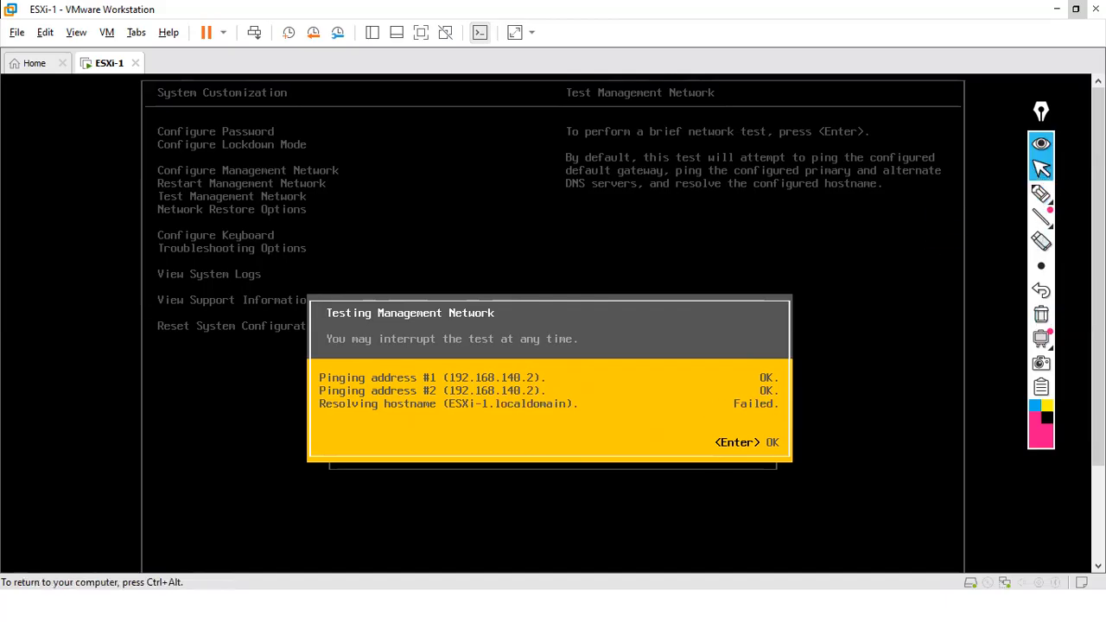
pyautogui.press('Return')
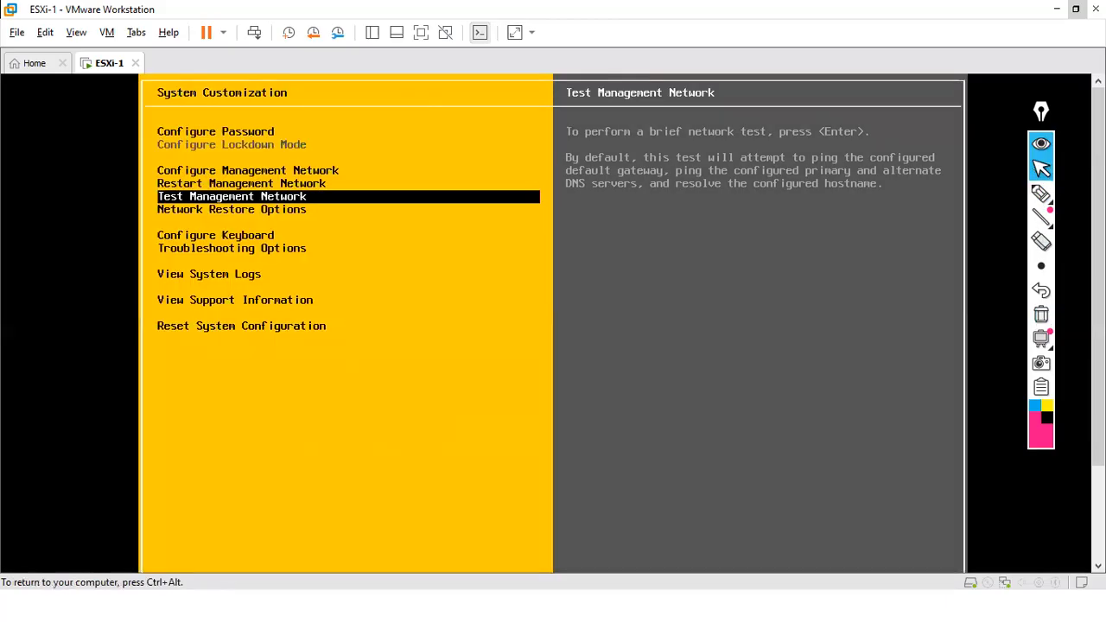
pyautogui.press('Down')
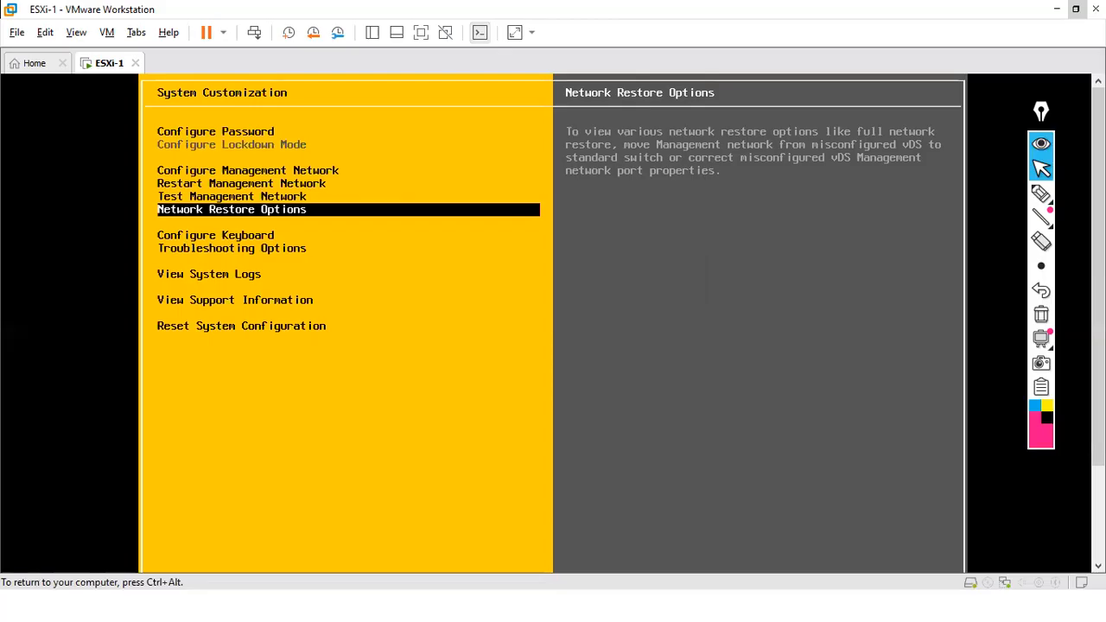
pyautogui.press('Down')
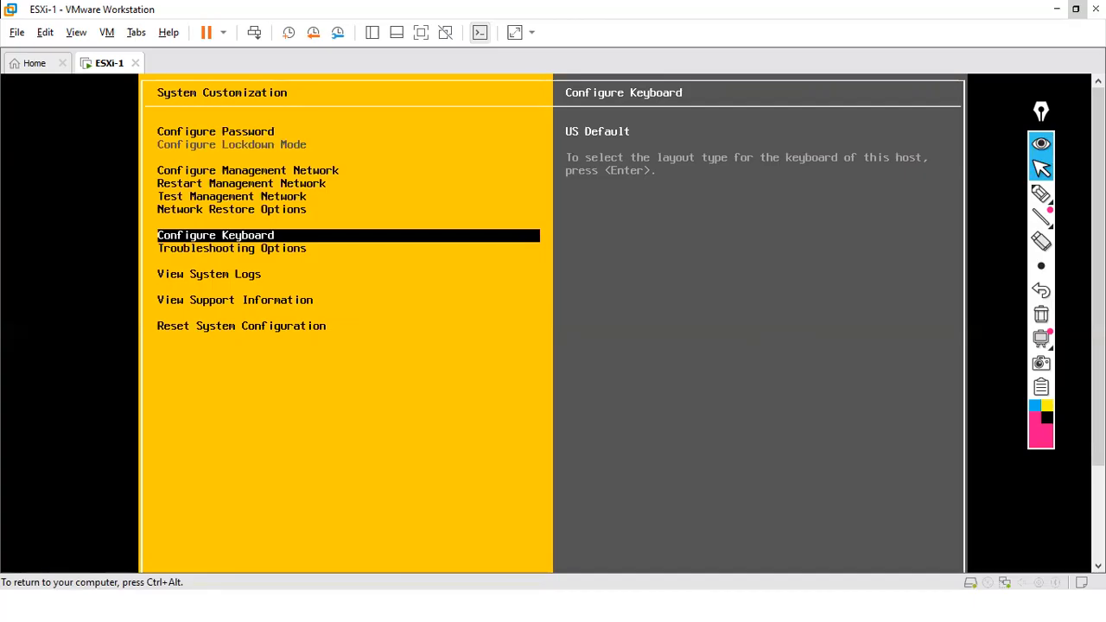
pyautogui.press('Return')
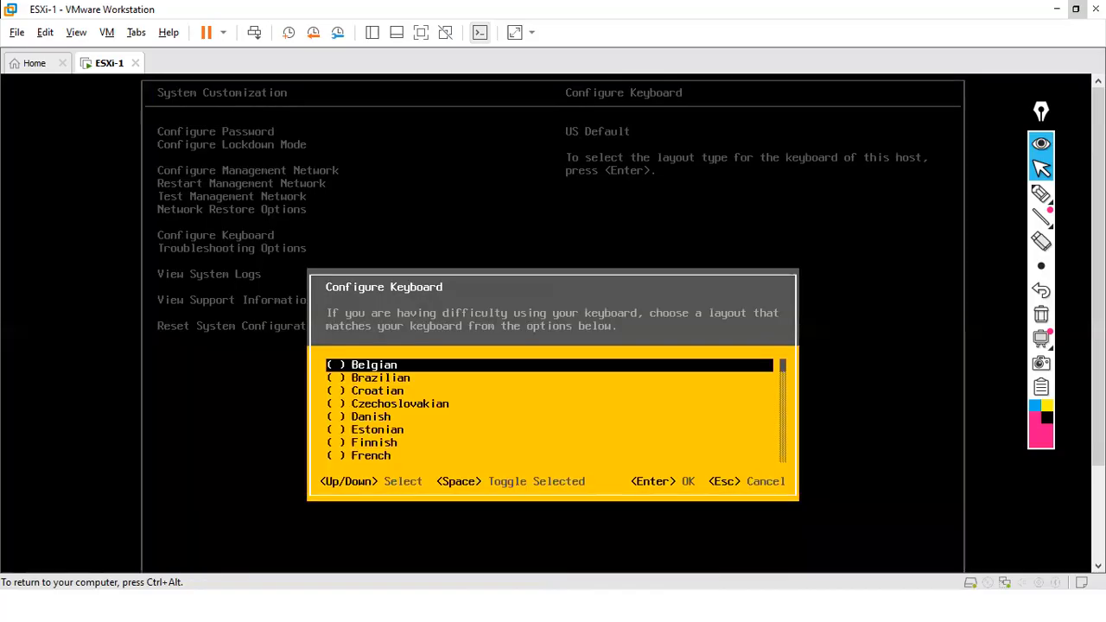
pyautogui.press('Down')
pyautogui.press('Down')
pyautogui.press('Down')
pyautogui.press('Down')
pyautogui.press('Down')
pyautogui.press('Down')
pyautogui.press('Down')
pyautogui.press('Down')
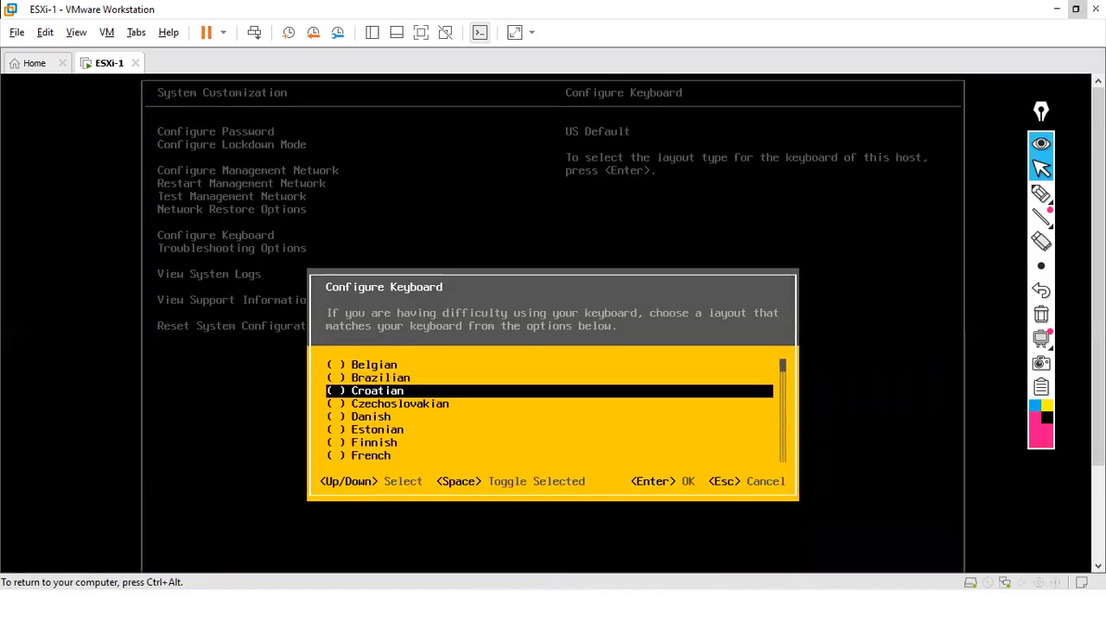
pyautogui.press('Down')
pyautogui.press('Down')
pyautogui.press('Down')
pyautogui.press('Down')
pyautogui.press('Down')
pyautogui.press('Down')
pyautogui.press('Down')
pyautogui.press('Down')
pyautogui.press('Down')
pyautogui.press('Down')
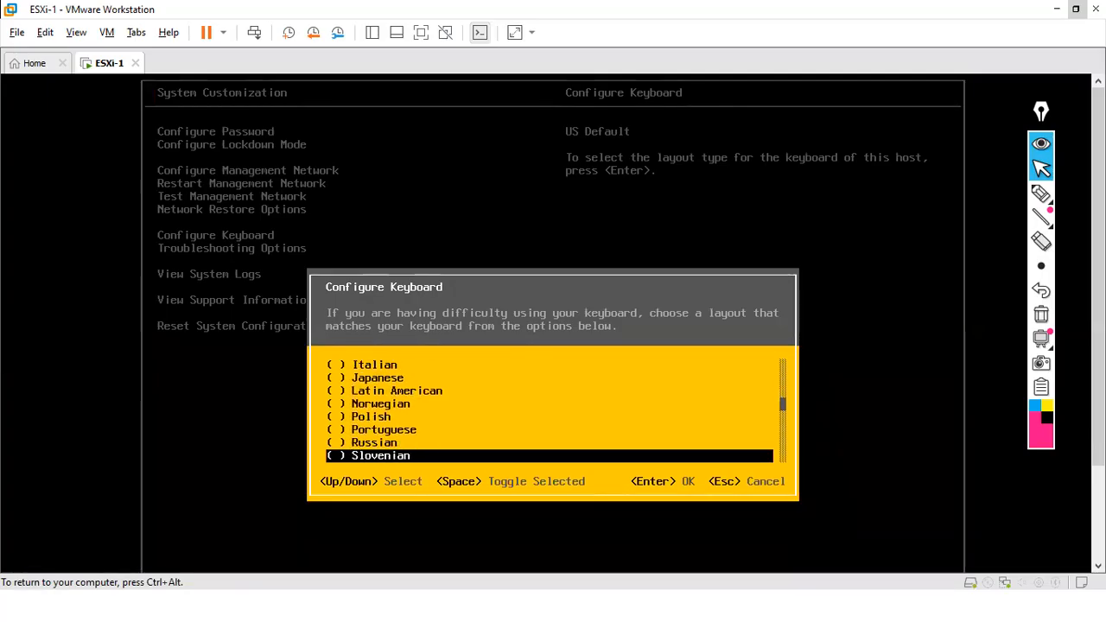
pyautogui.press('Escape')
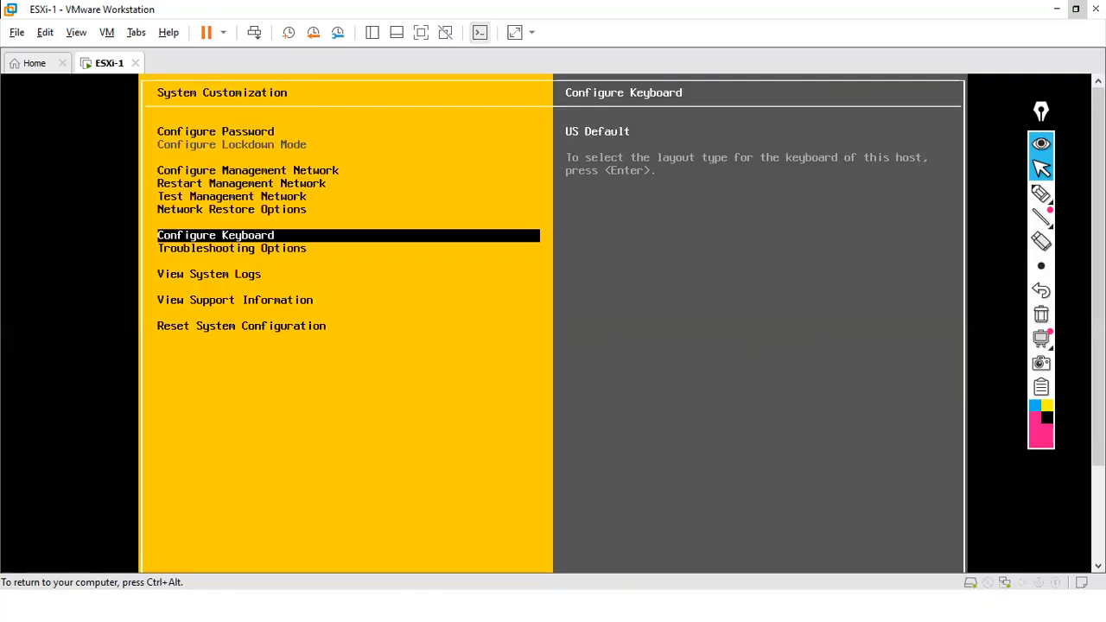
pyautogui.press('Down')
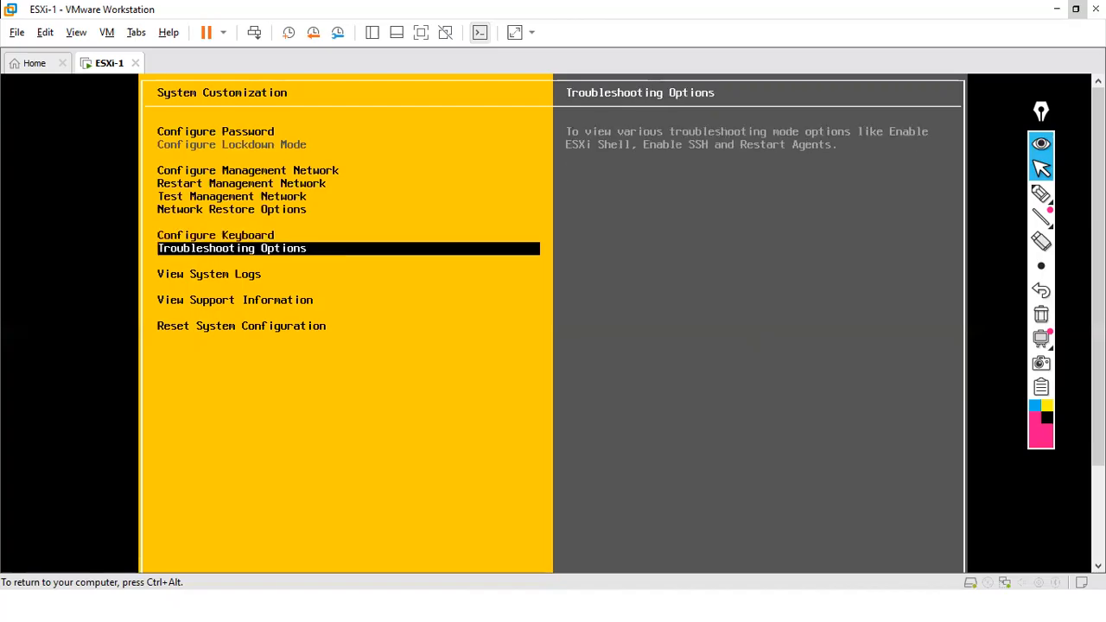
# - Show the DCUI support information (Evaluation license, SSL thumbprint, SSH RSA fingerprint), then recapture console input
pyautogui.press('Down')
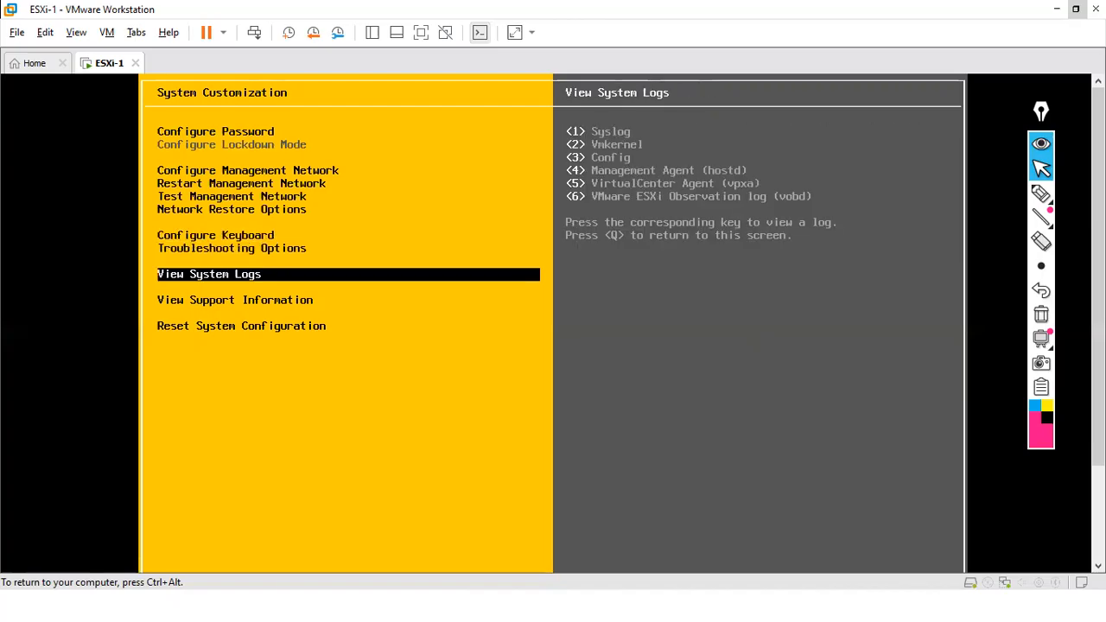
pyautogui.press('Down')
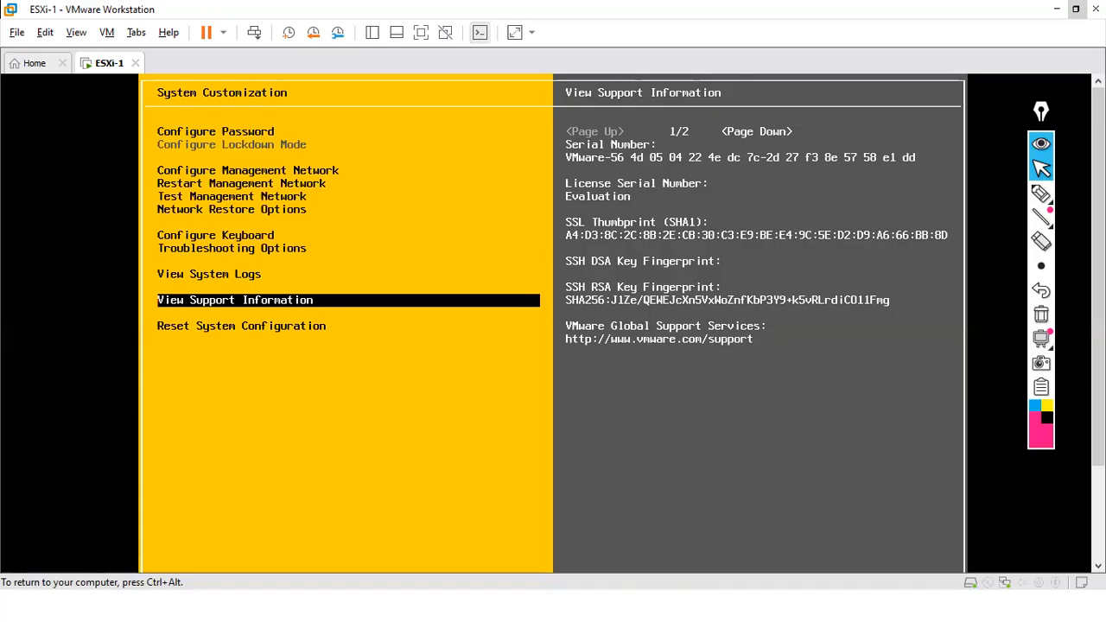
pyautogui.hotkey('ctrl', 'alt')
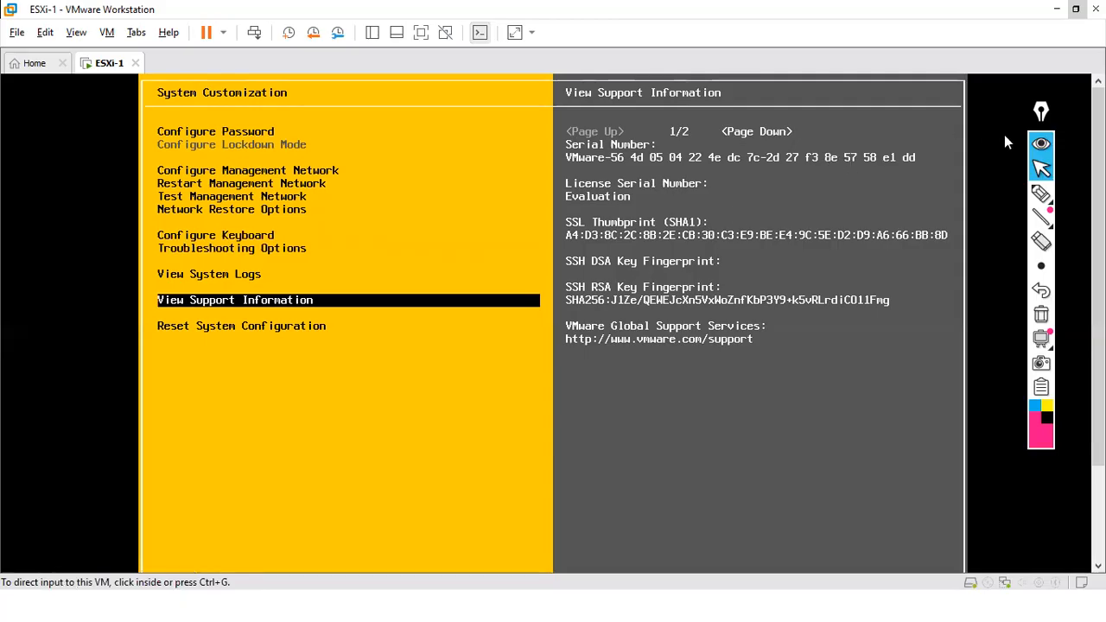
pyautogui.click(323, 478)
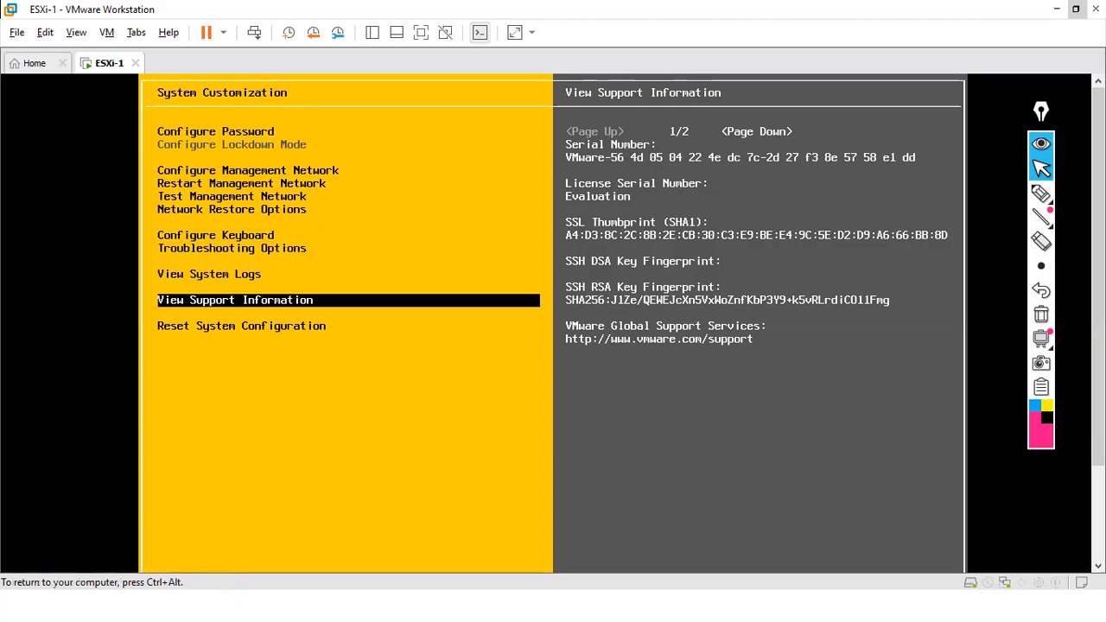
# - Log back into the DCUI as root, browse down to Reset System Configuration, then exit to the home screen
pyautogui.press('Escape')
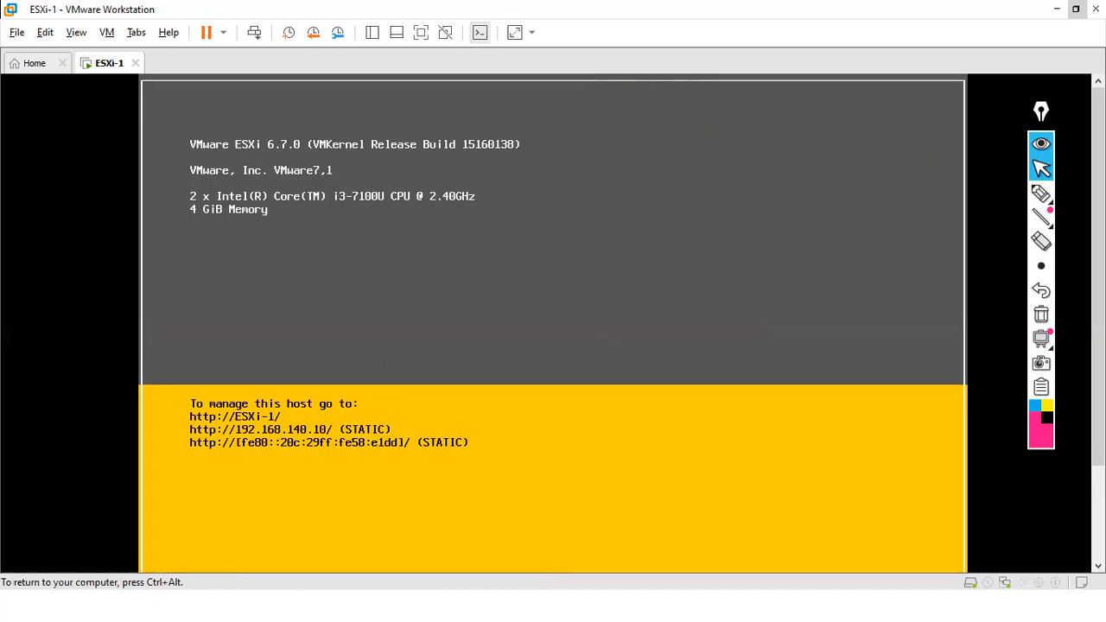
pyautogui.press('F2')
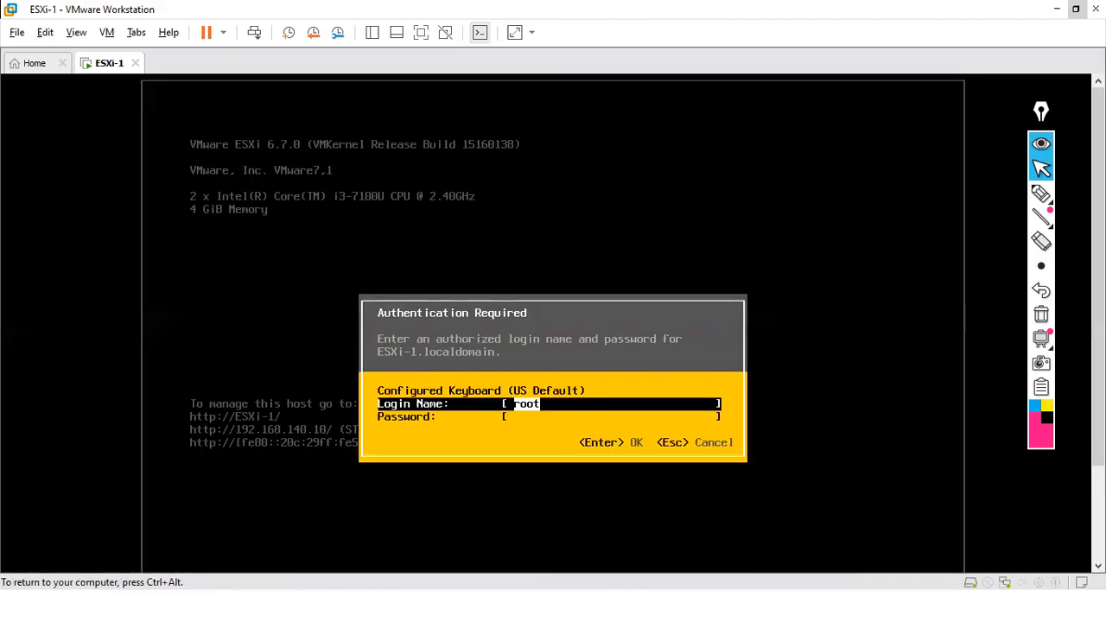
pyautogui.press('Tab')
pyautogui.write('********')
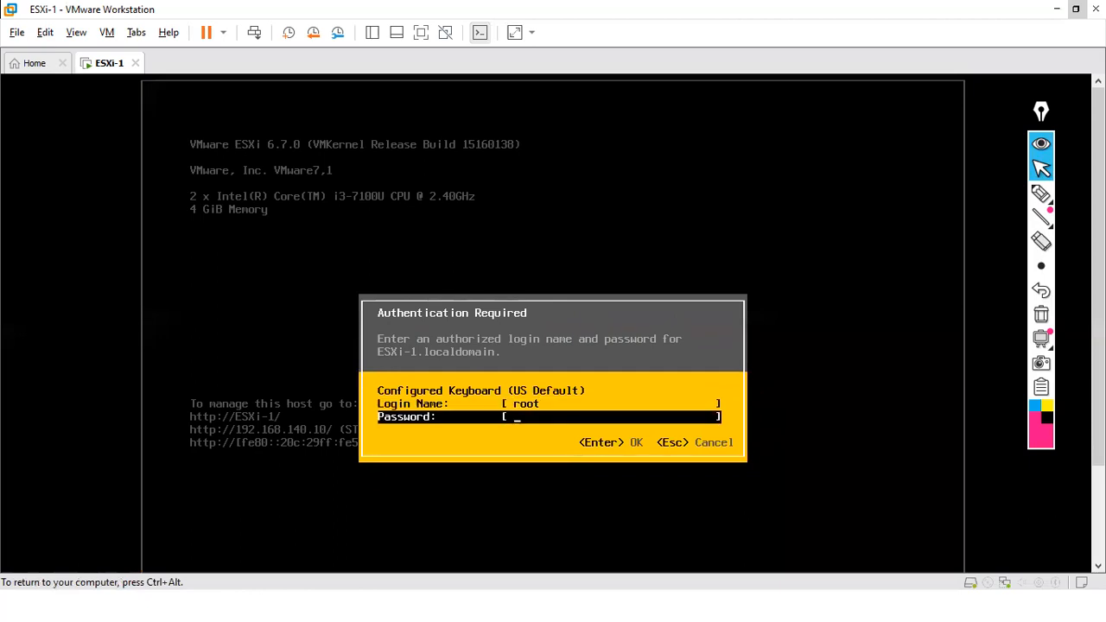
pyautogui.press('Return')
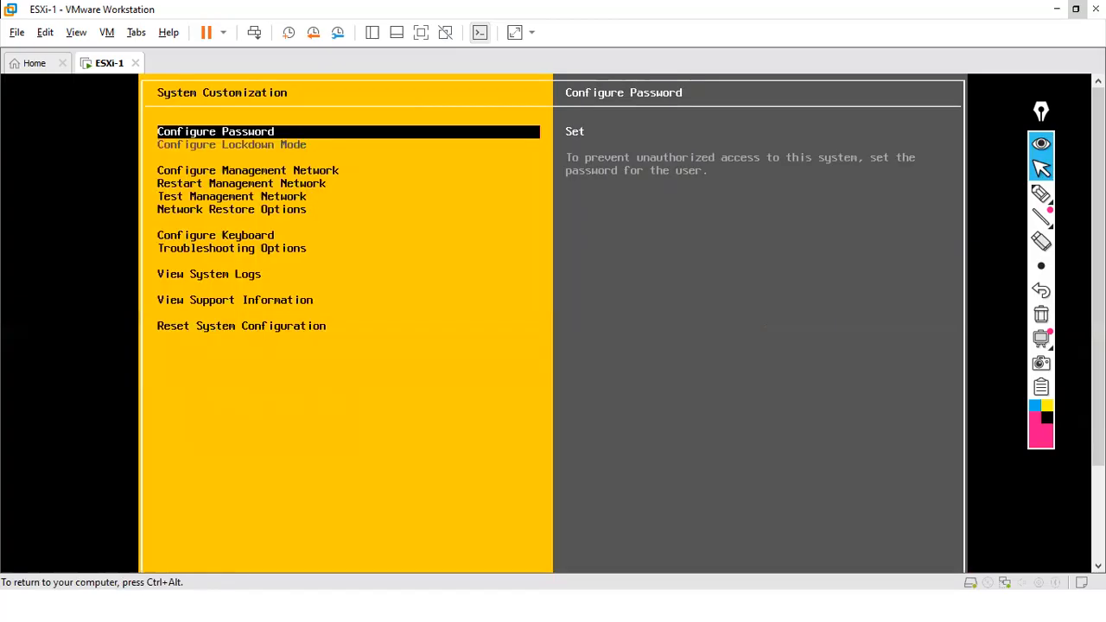
pyautogui.press('Down')
pyautogui.press('Down')
pyautogui.press('Down')
pyautogui.press('Down')
pyautogui.press('Down')
pyautogui.press('Down')
pyautogui.press('Down')
pyautogui.press('Down')
pyautogui.press('Down')
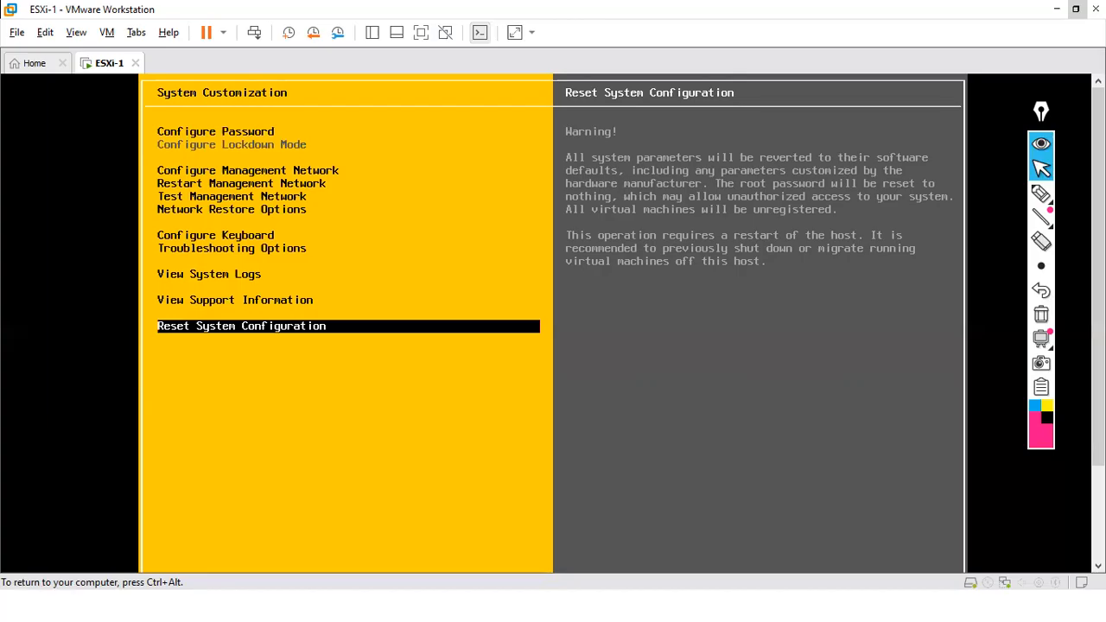
pyautogui.press('Escape')
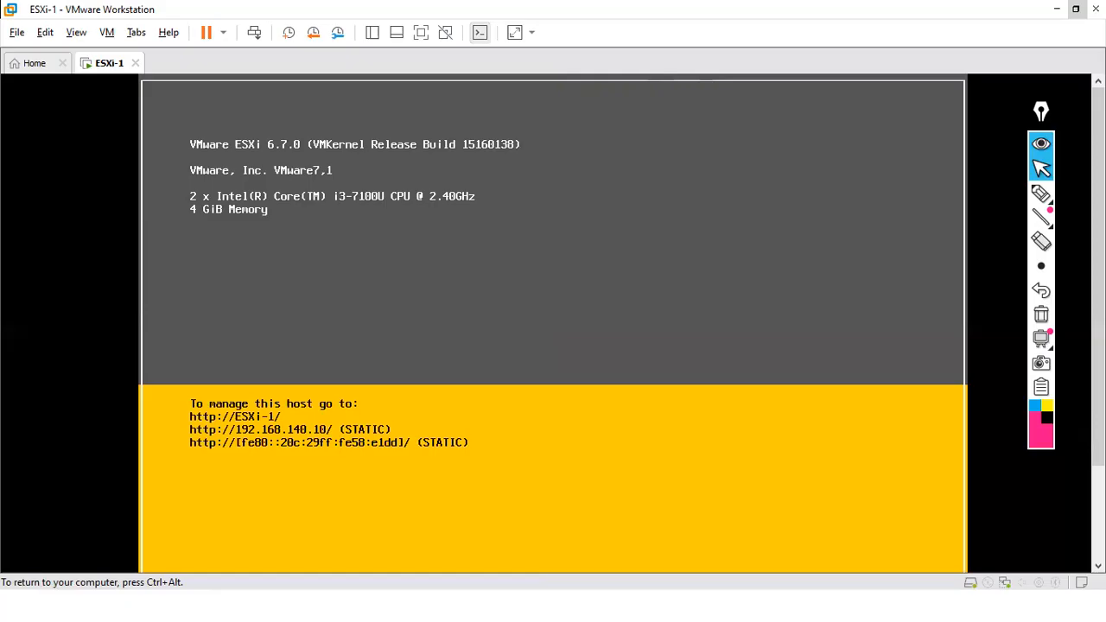
pyautogui.hotkey('ctrl', 'alt')
pyautogui.click(1039, 193)
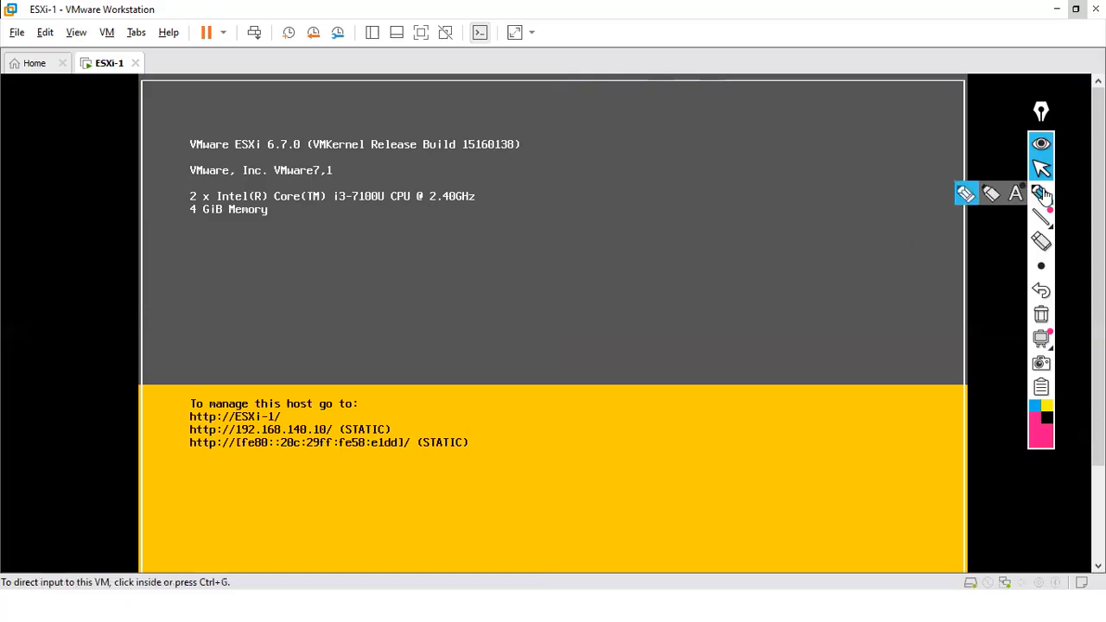
pyautogui.moveTo(393, 429); pyautogui.dragTo(404, 423)
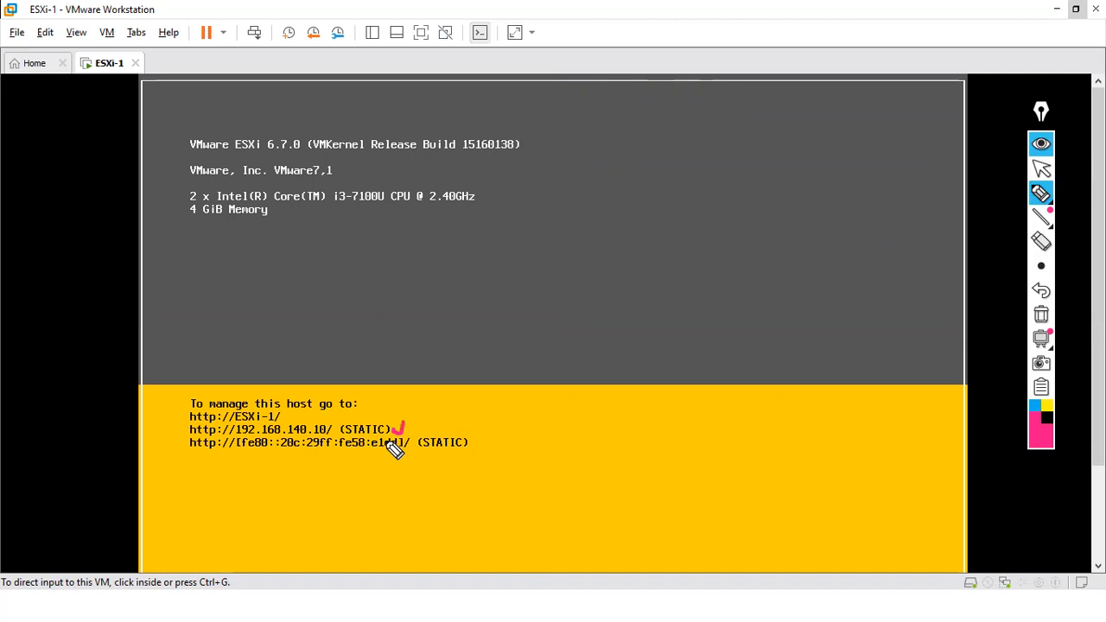
pyautogui.moveTo(344, 429); pyautogui.dragTo(311, 424)
pyautogui.click(1041, 314)
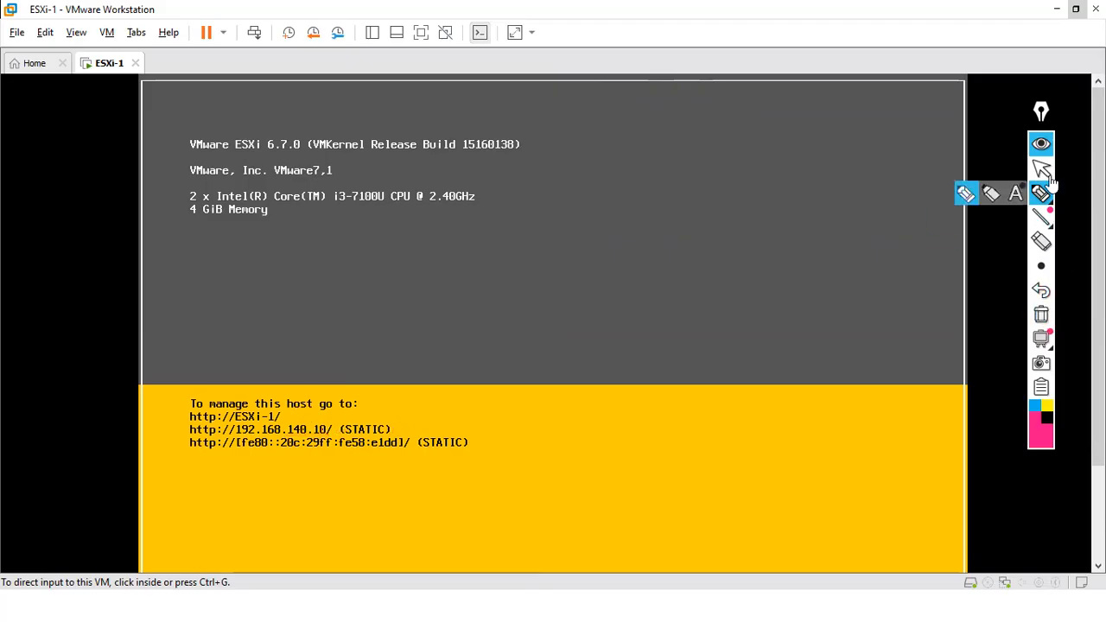
pyautogui.click(1041, 170)
pyautogui.click(1041, 193)
pyautogui.click(1041, 169)
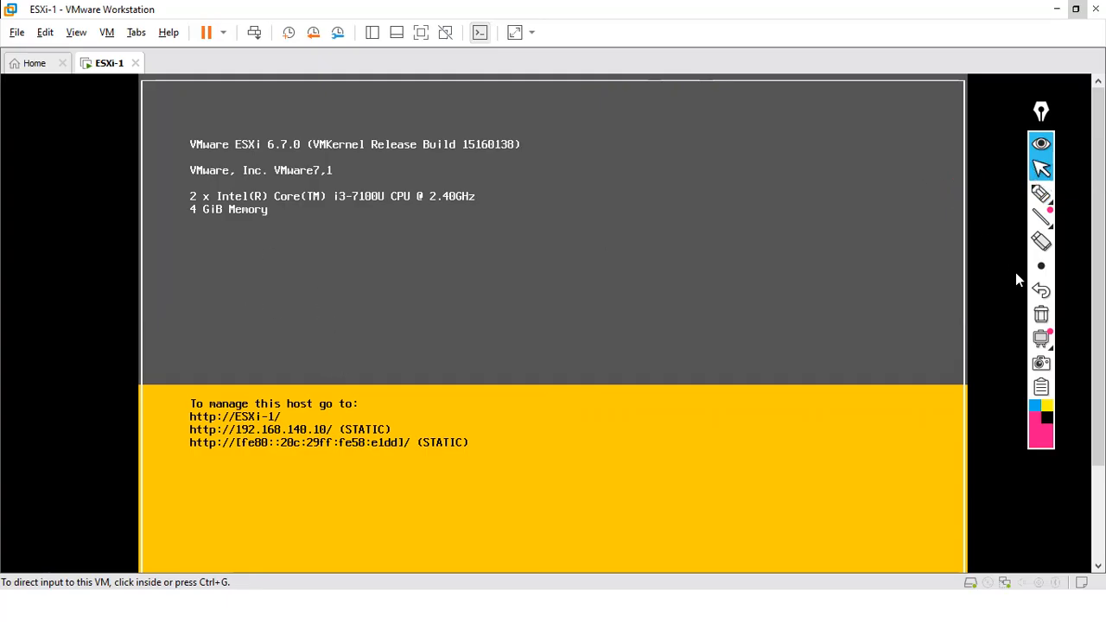
pyautogui.press('super')
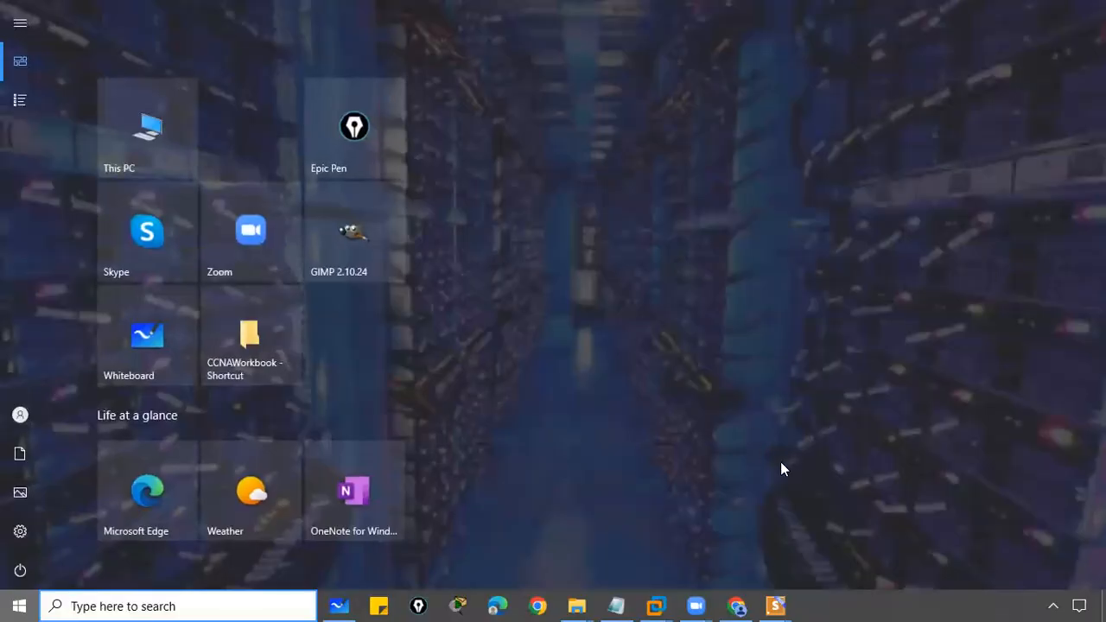
# - In Chrome, close the old ESXi login tab and browse to 192.168.140.10 in a new tab
pyautogui.click(736, 605)
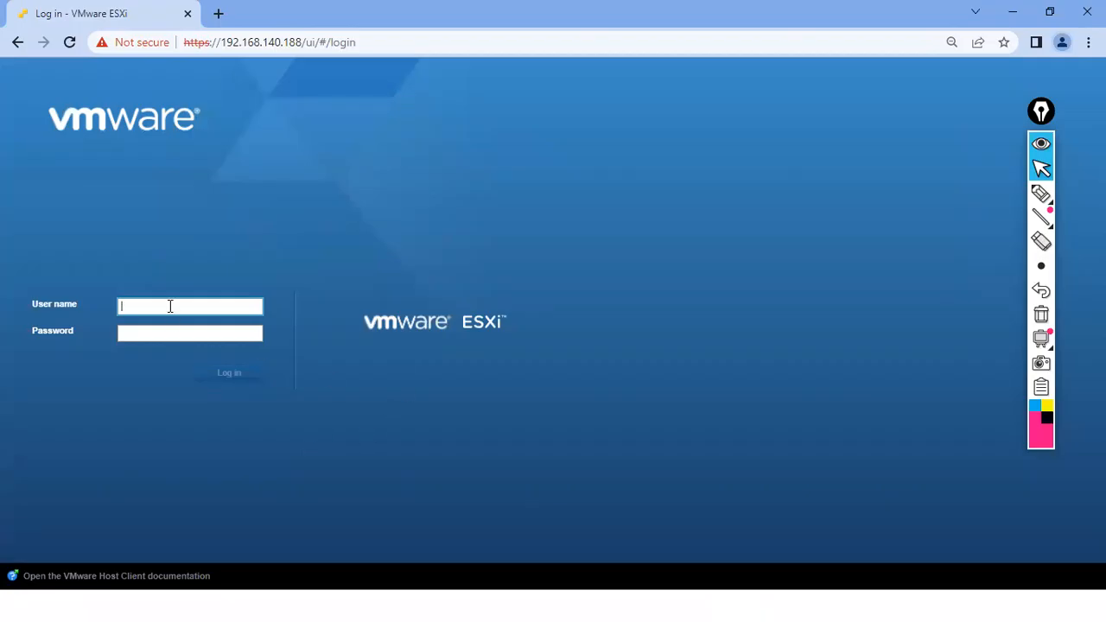
pyautogui.click(217, 13)
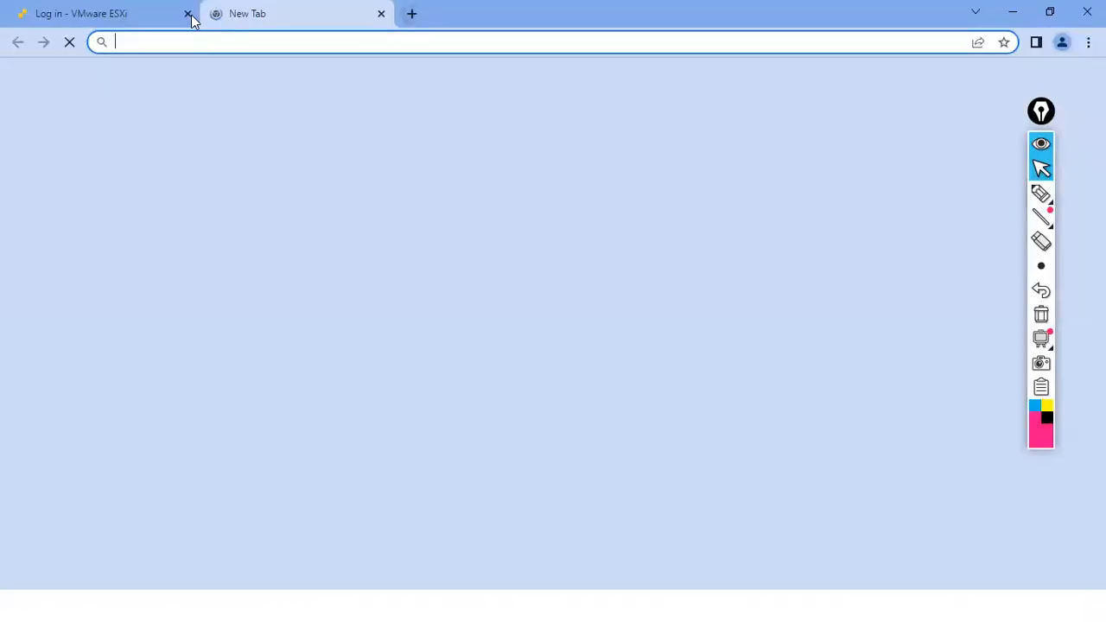
pyautogui.click(187, 13)
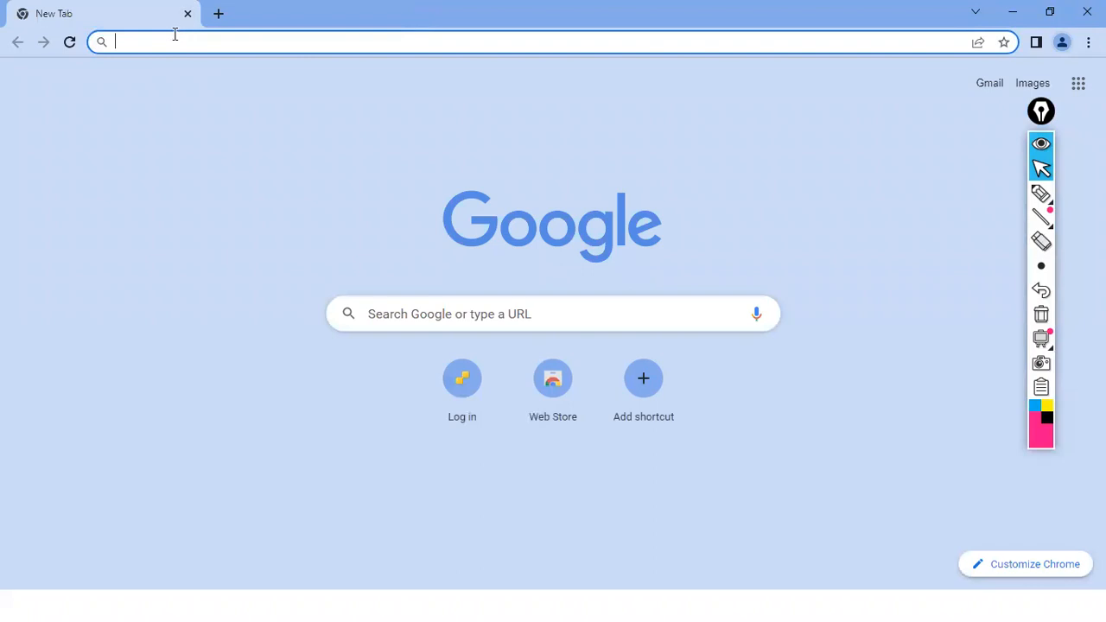
pyautogui.write('192.168.')
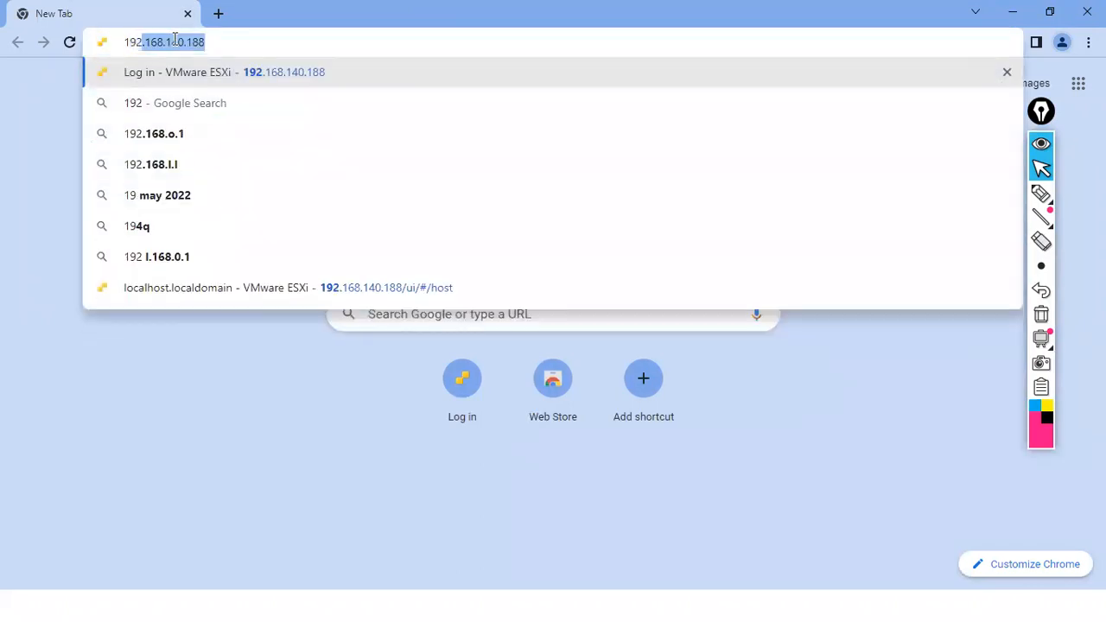
pyautogui.write('140.10')
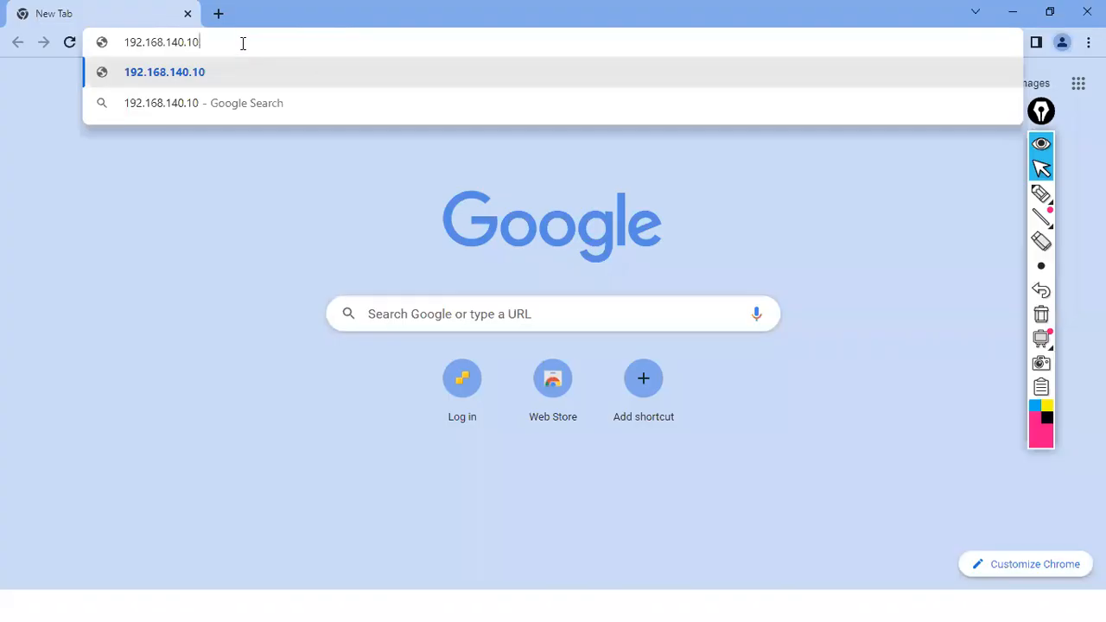
pyautogui.press('Return')
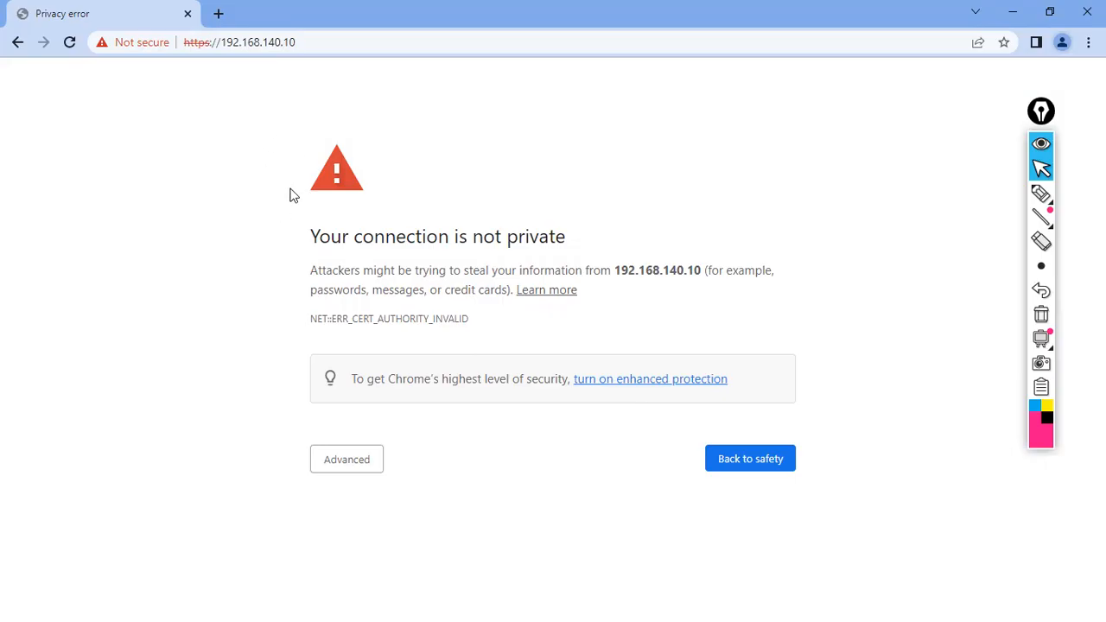
# - Highlight the https part of the address bar, then erase the mark
pyautogui.click(1041, 195)
pyautogui.moveTo(198, 76); pyautogui.dragTo(212, 77)
pyautogui.click(1042, 315)
pyautogui.click(1041, 169)
# - Proceed past the certificate warning to 192.168.140.10 and fill in the saved root user name
pyautogui.click(350, 469)
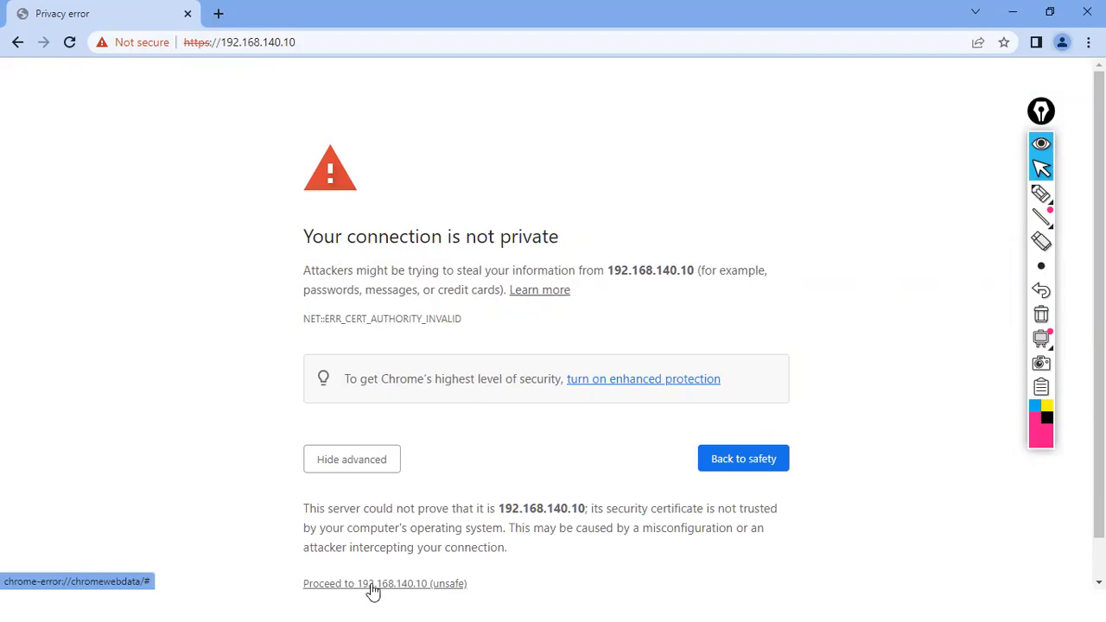
pyautogui.click(423, 586)
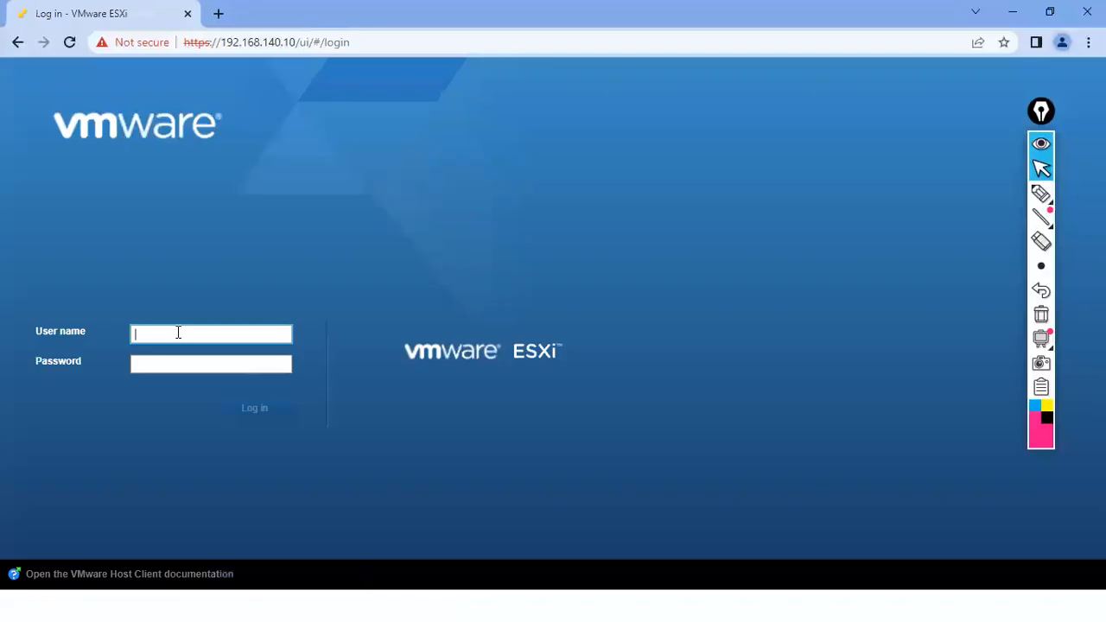
pyautogui.click(178, 331)
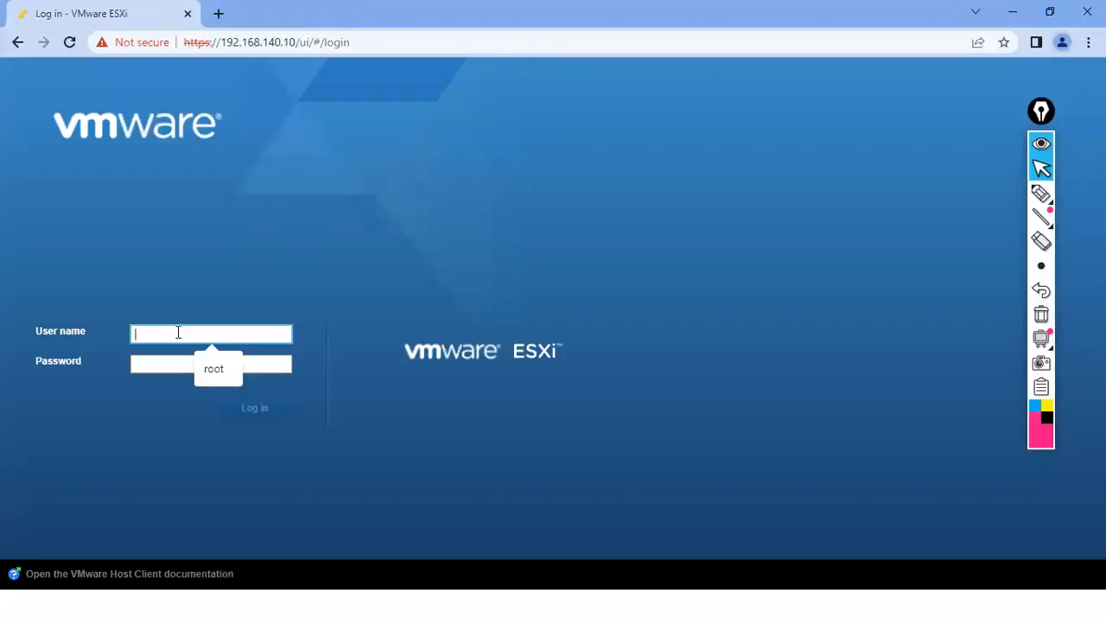
pyautogui.click(213, 371)
pyautogui.click(180, 367)
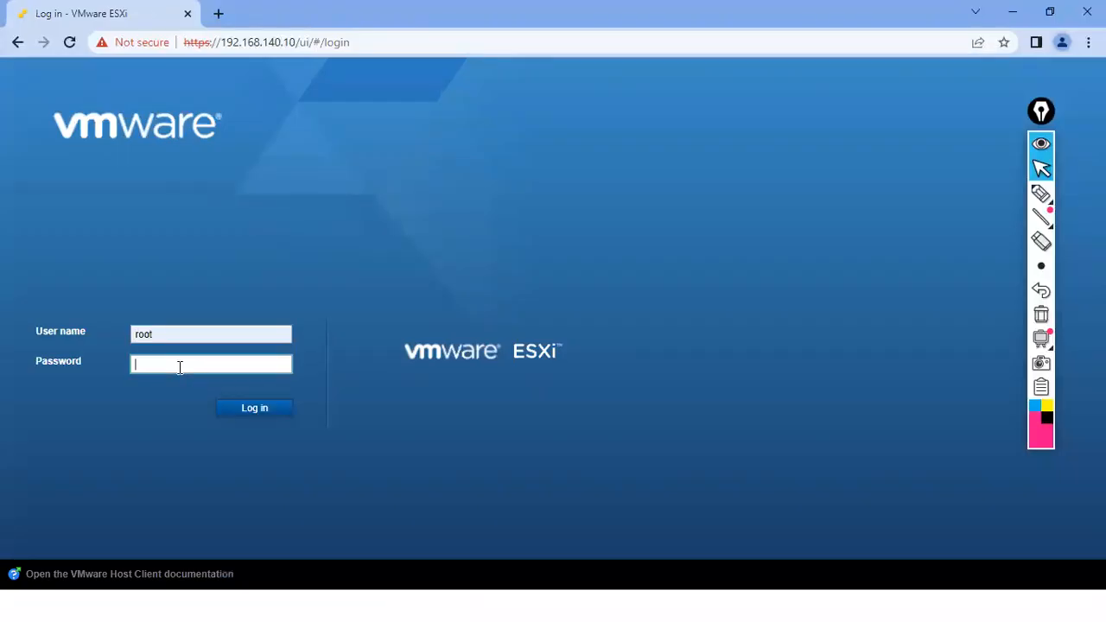
# - Log in to the ESXi Host Client with the root password and restore Chrome to a smaller window
pyautogui.write('••••••••')
pyautogui.press('Return')
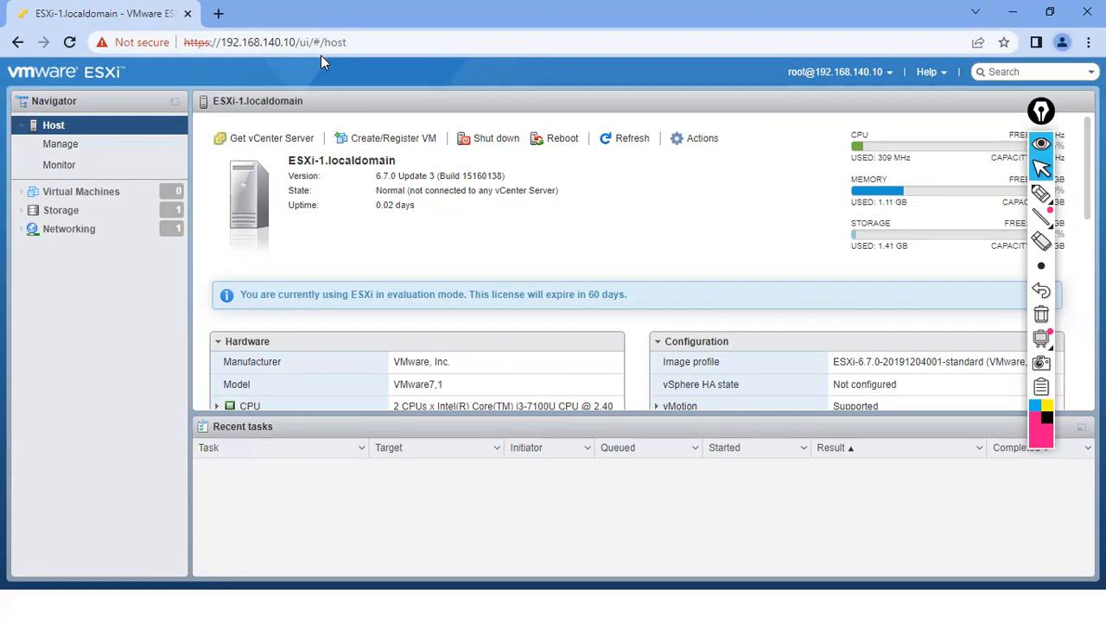
pyautogui.click(1063, 9)
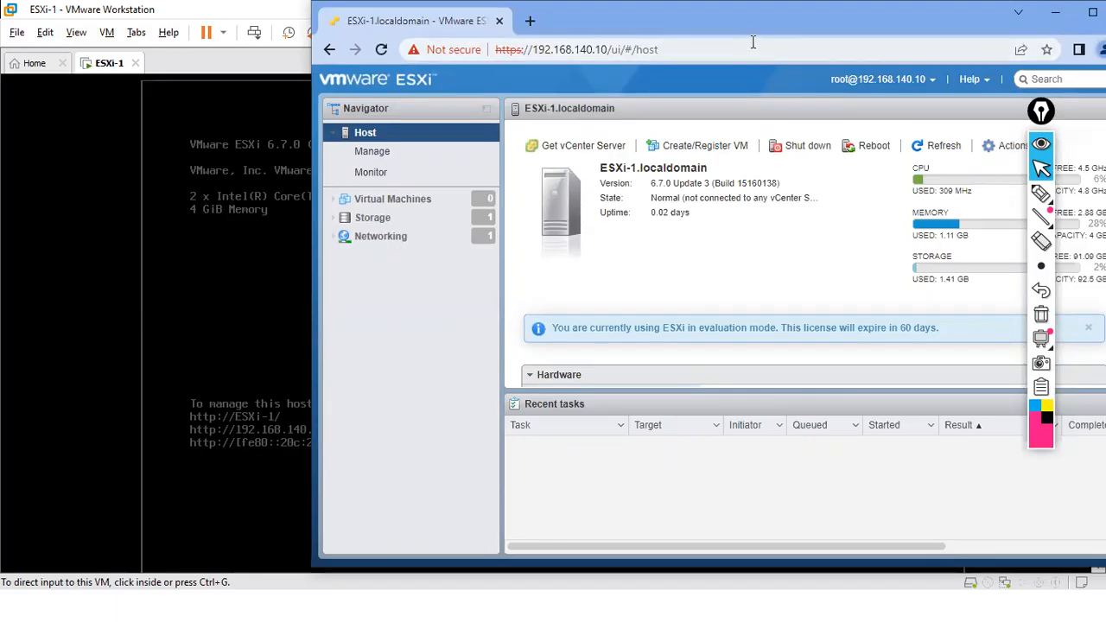
pyautogui.click(246, 263)
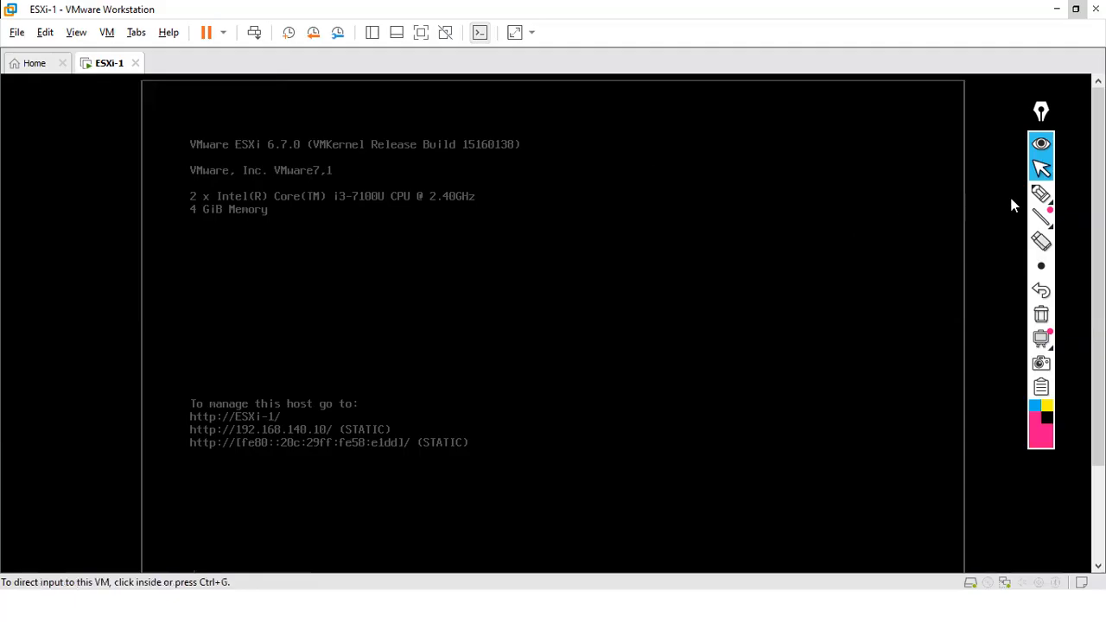
pyautogui.click(1039, 195)
pyautogui.moveTo(316, 421)
pyautogui.mouseDown()
pyautogui.moveTo(323, 439)
pyautogui.moveTo(311, 418)
pyautogui.mouseUp()
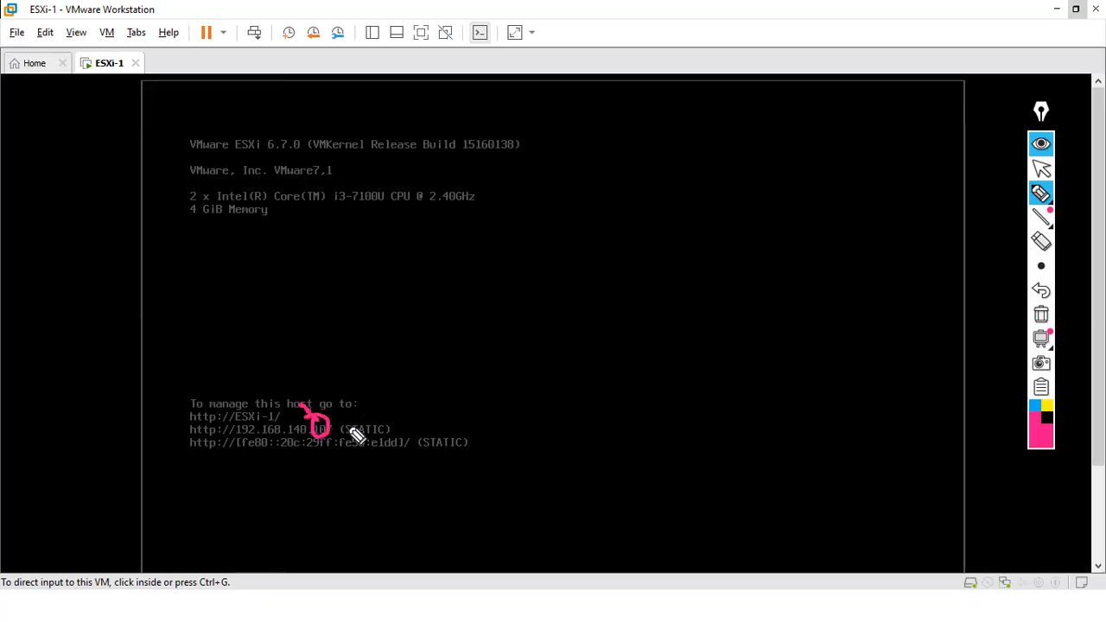
pyautogui.moveTo(238, 442); pyautogui.dragTo(329, 442)
pyautogui.moveTo(278, 394)
pyautogui.mouseDown()
pyautogui.moveTo(301, 427)
pyautogui.moveTo(385, 420)
pyautogui.moveTo(367, 425)
pyautogui.mouseUp()
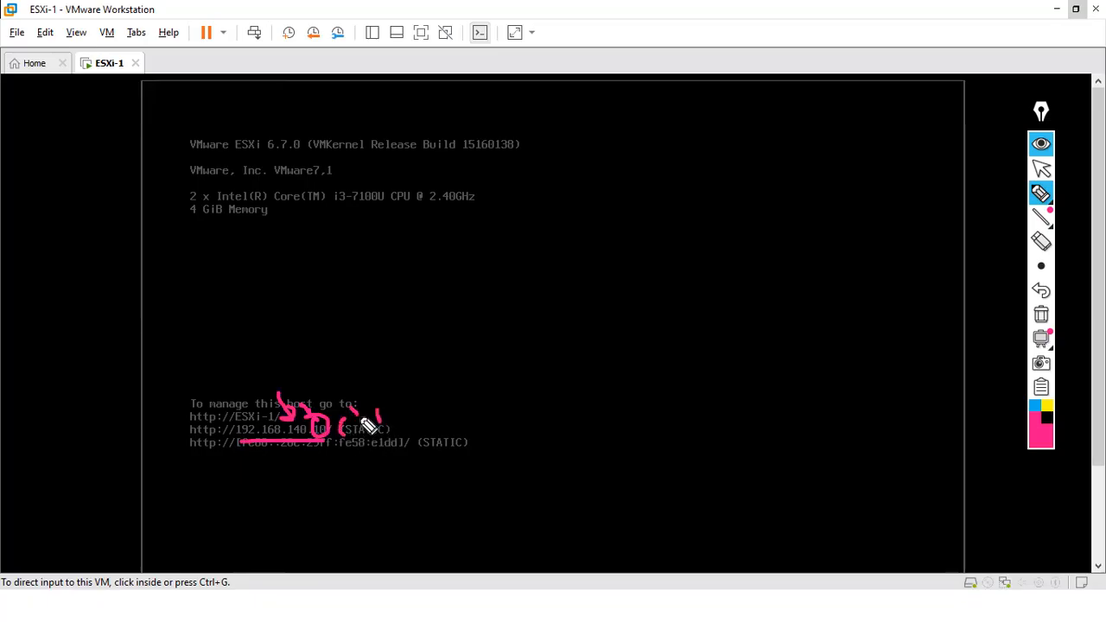
pyautogui.click(1039, 316)
pyautogui.click(1040, 265)
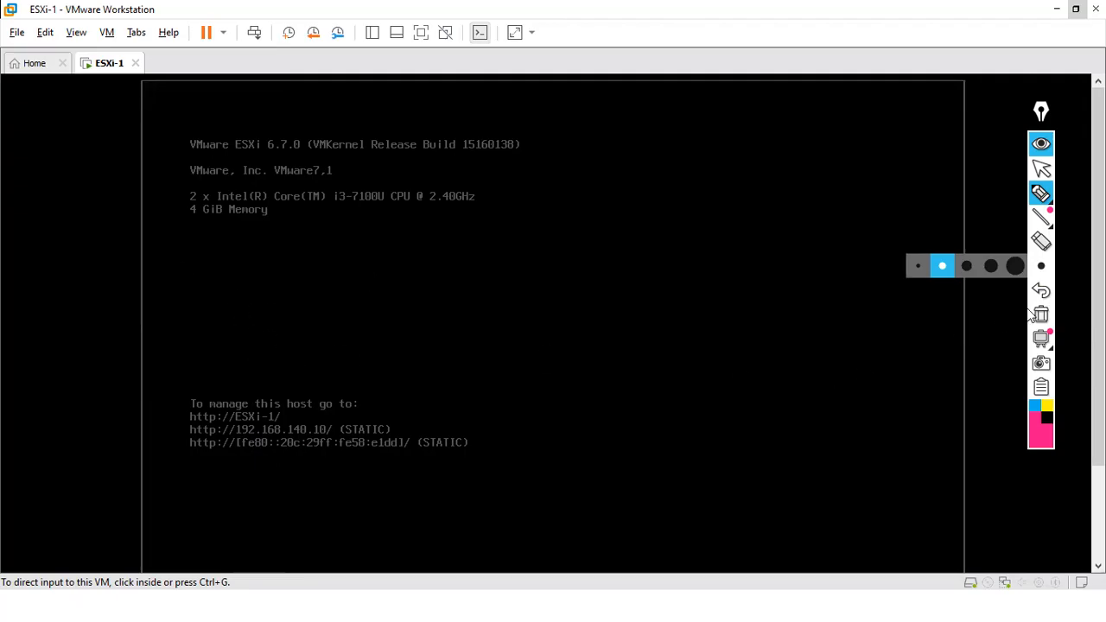
pyautogui.click(1043, 318)
pyautogui.click(1041, 168)
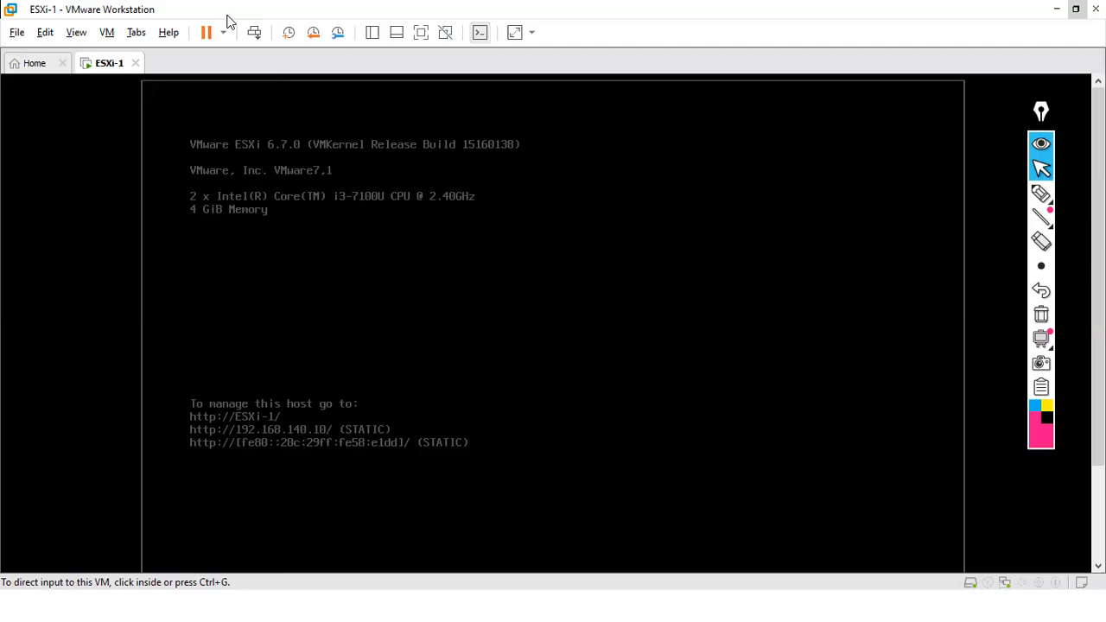
# - Capture and release the ESXi-1 console input, then minimize VMware Workstation to reveal the browser
pyautogui.click(395, 132)
pyautogui.hotkey('ctrl', 'alt')
pyautogui.click(441, 216)
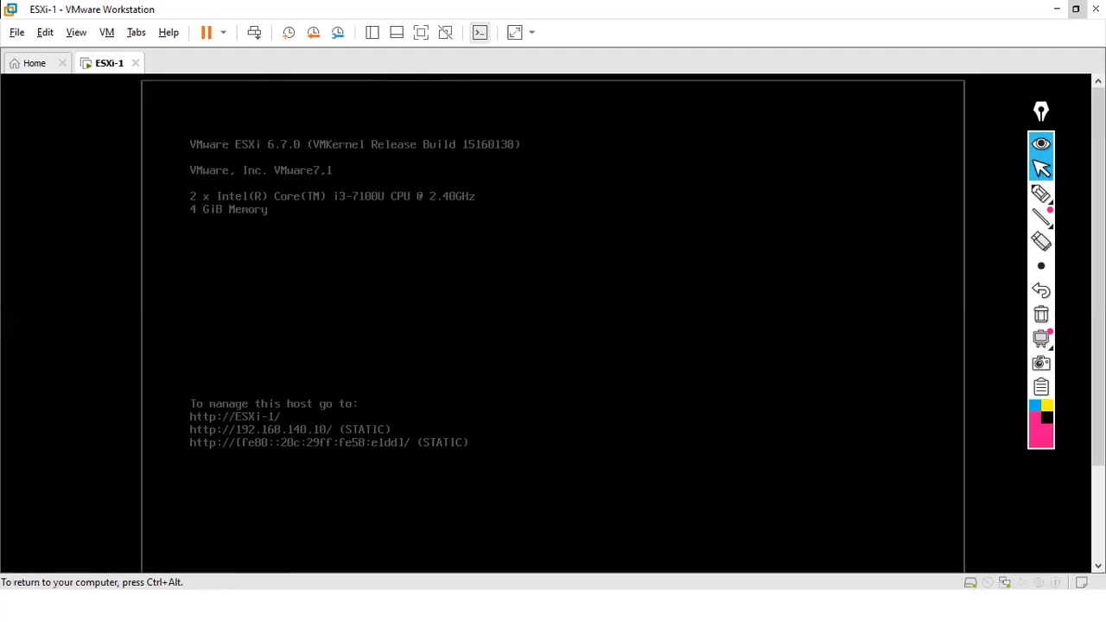
pyautogui.hotkey('ctrl', 'alt')
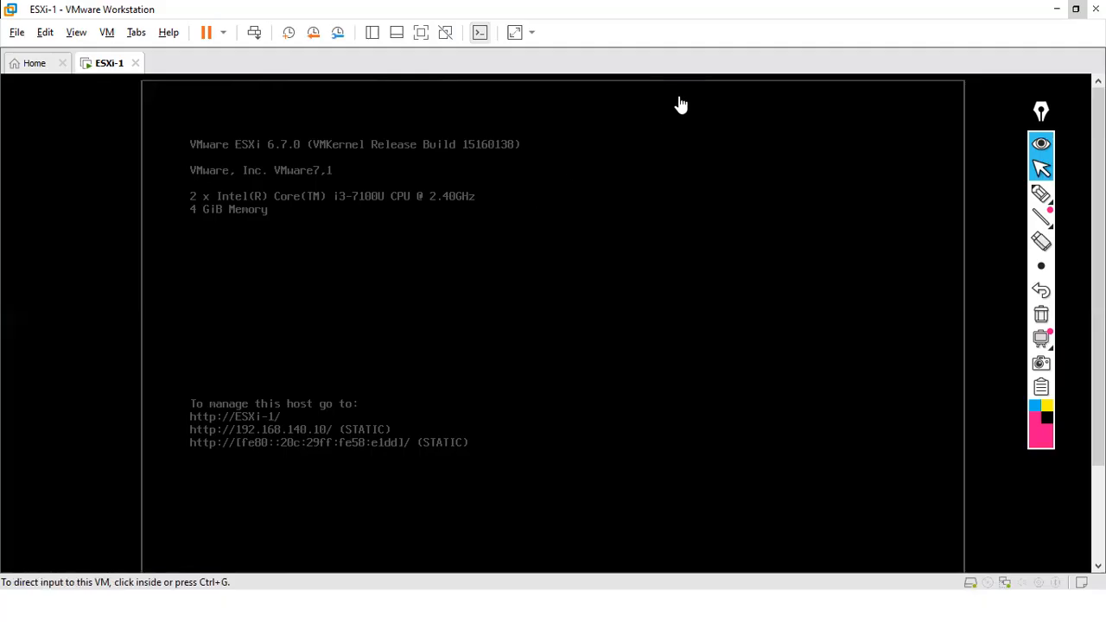
pyautogui.click(1056, 9)
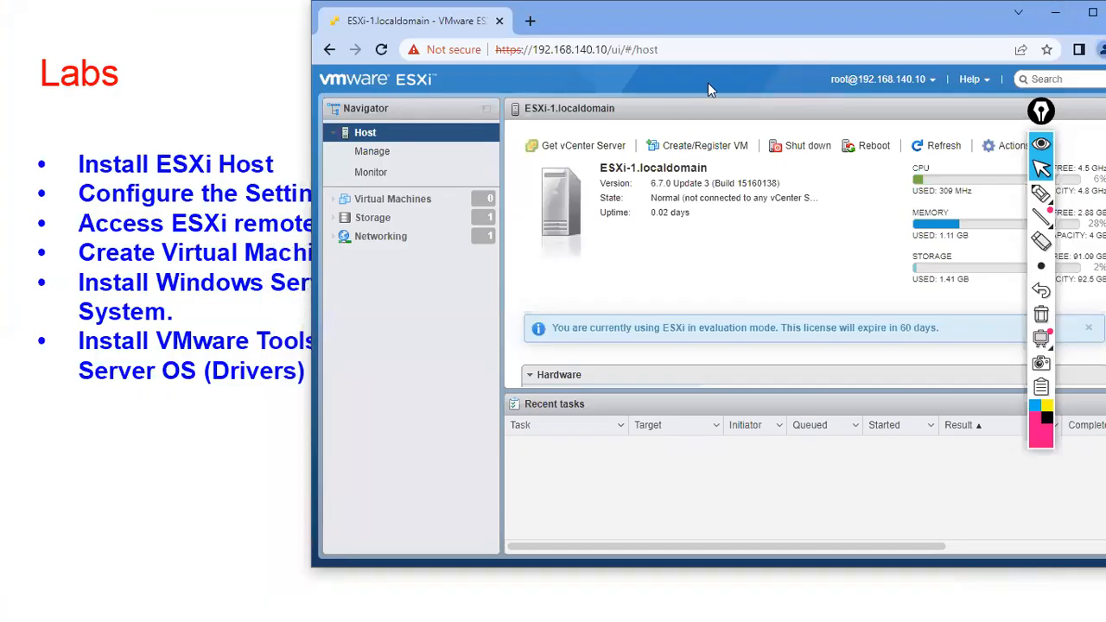
# - Maximize Chrome and reposition the screen-drawing toolbar
pyautogui.press('super+Up')
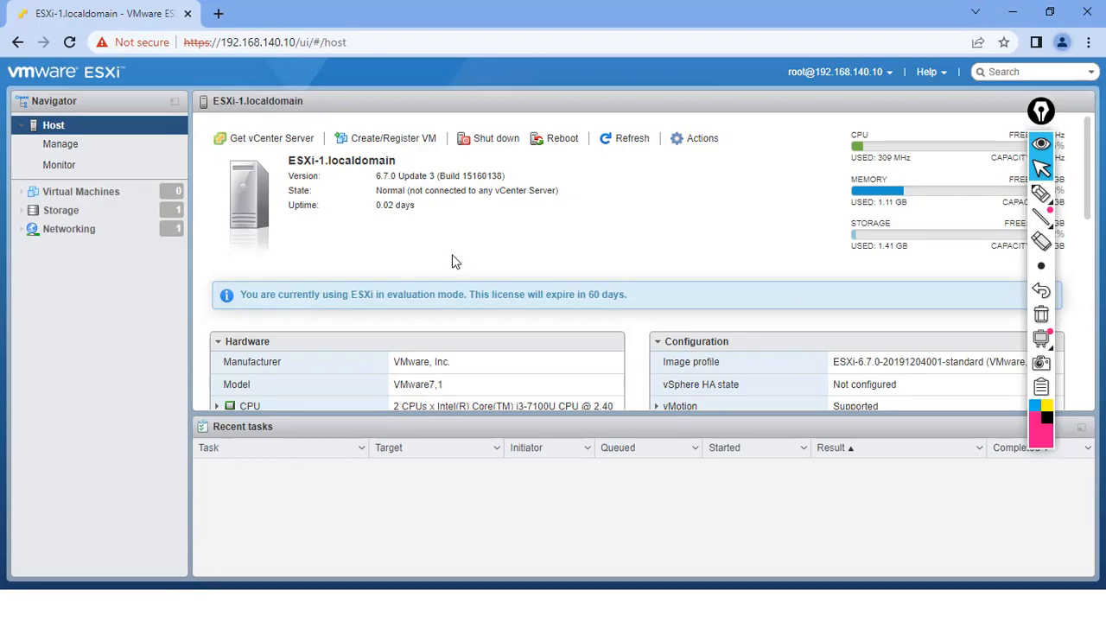
pyautogui.moveTo(1041, 194)
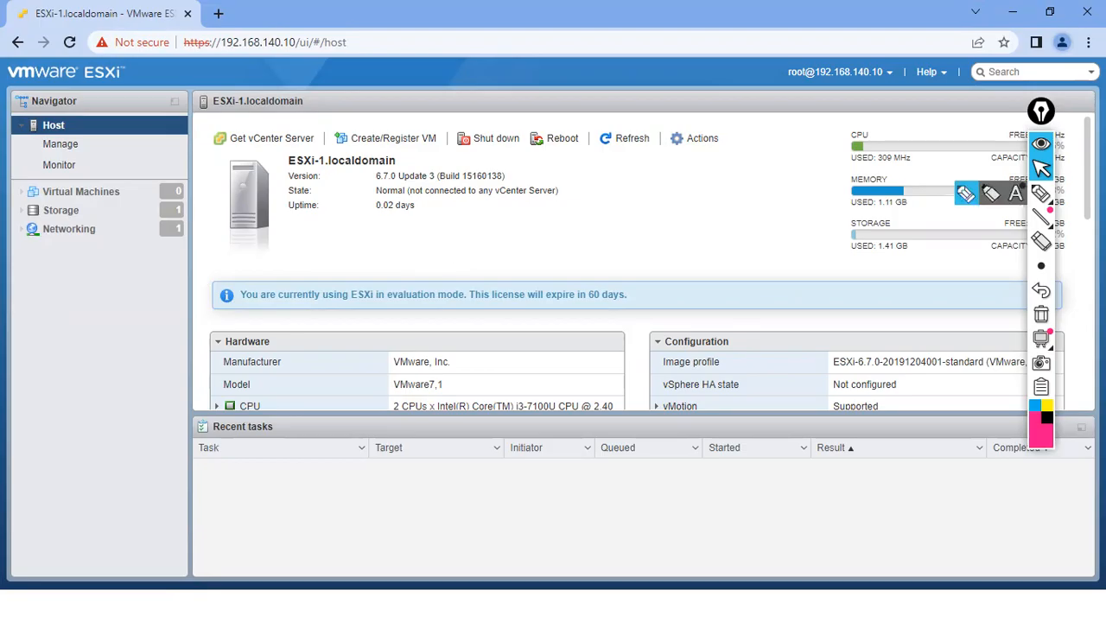
pyautogui.click(1045, 117)
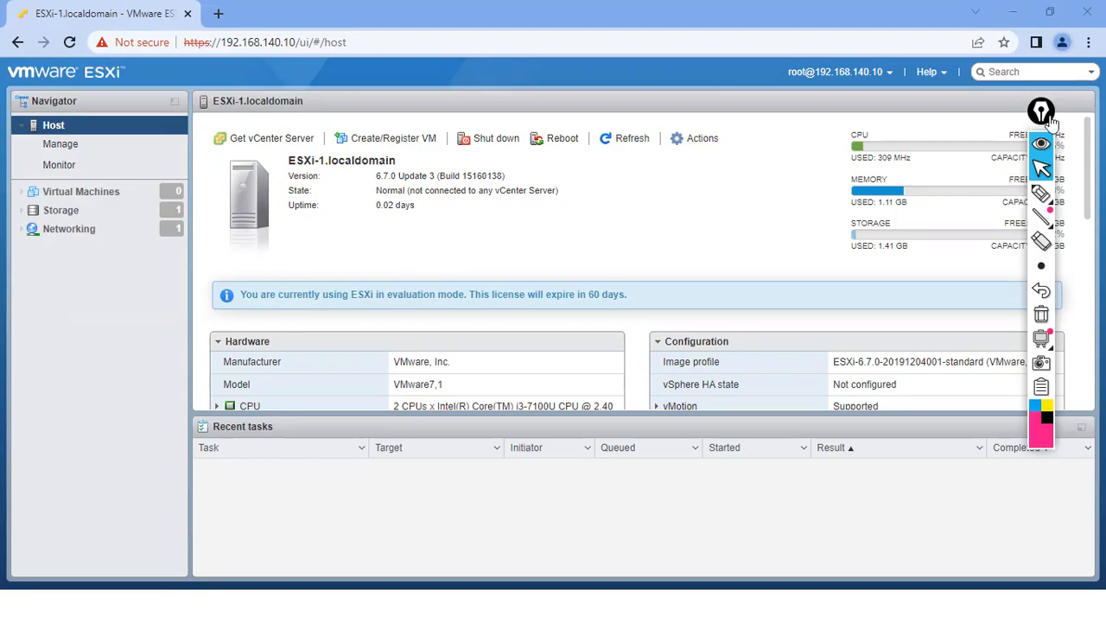
pyautogui.moveTo(1050, 121); pyautogui.dragTo(1071, 127)
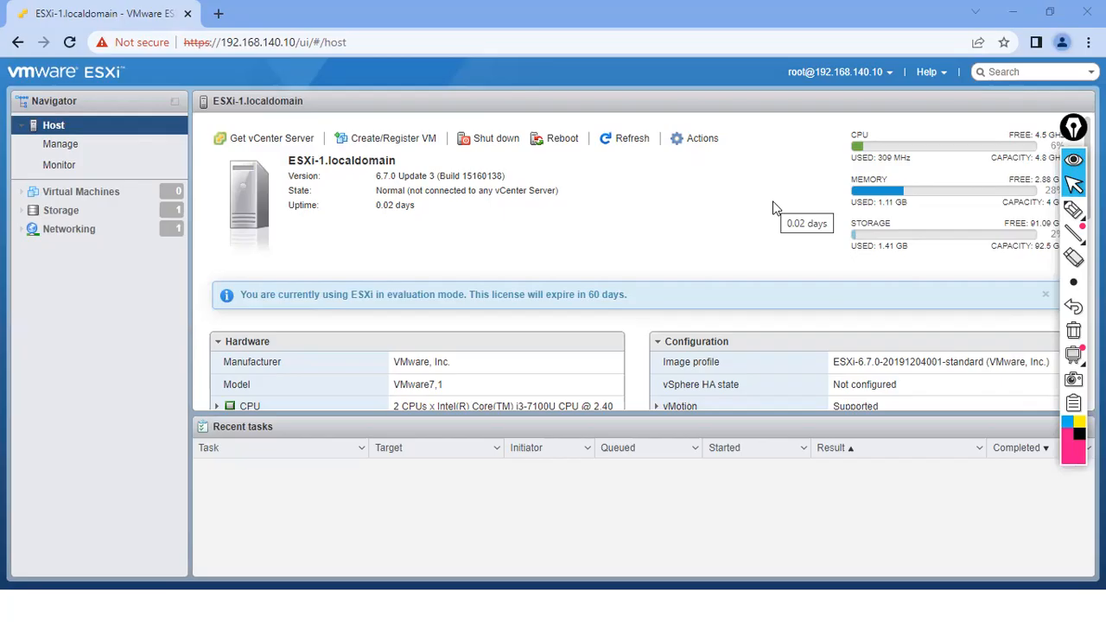
# - Annotate the host navigator and the Get vCenter Server button with pen marks, then clear them
pyautogui.click(1073, 210)
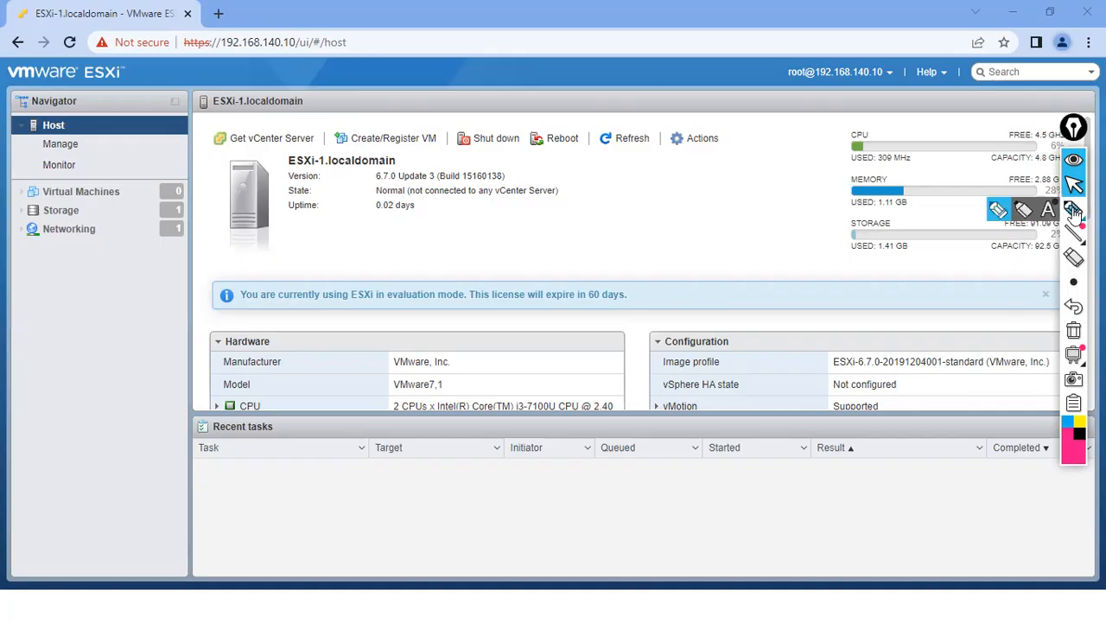
pyautogui.moveTo(49, 125)
pyautogui.mouseDown()
pyautogui.moveTo(75, 116)
pyautogui.moveTo(52, 112)
pyautogui.moveTo(133, 82)
pyautogui.moveTo(198, 34)
pyautogui.mouseUp()
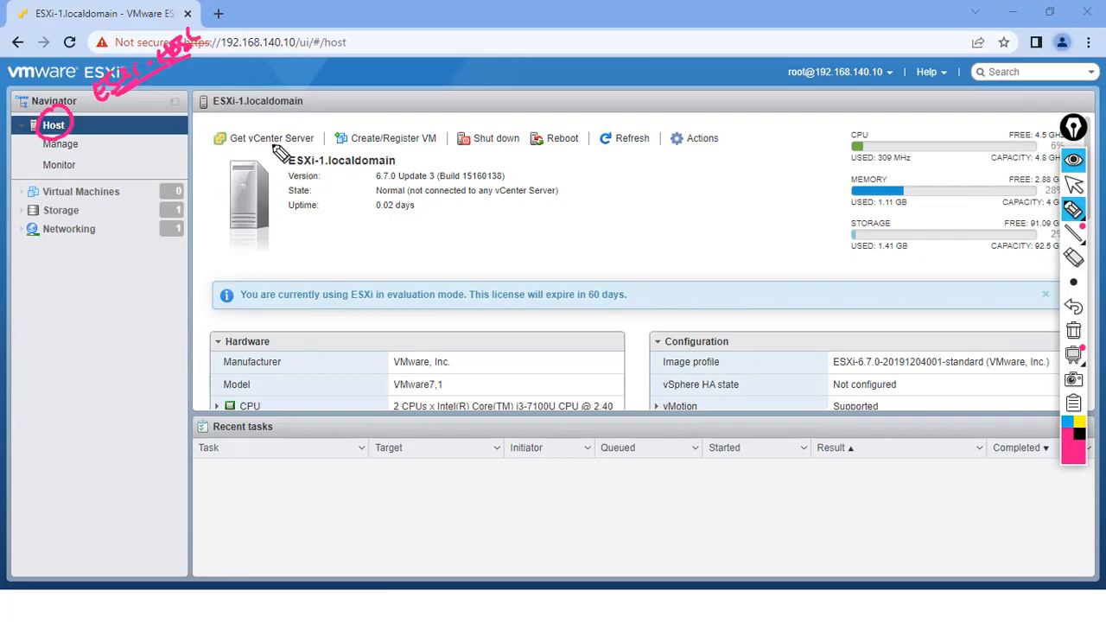
pyautogui.moveTo(213, 136)
pyautogui.mouseDown()
pyautogui.moveTo(286, 147)
pyautogui.moveTo(270, 127)
pyautogui.moveTo(242, 152)
pyautogui.mouseUp()
pyautogui.moveTo(308, 119); pyautogui.dragTo(308, 146)
pyautogui.moveTo(273, 107); pyautogui.dragTo(284, 120)
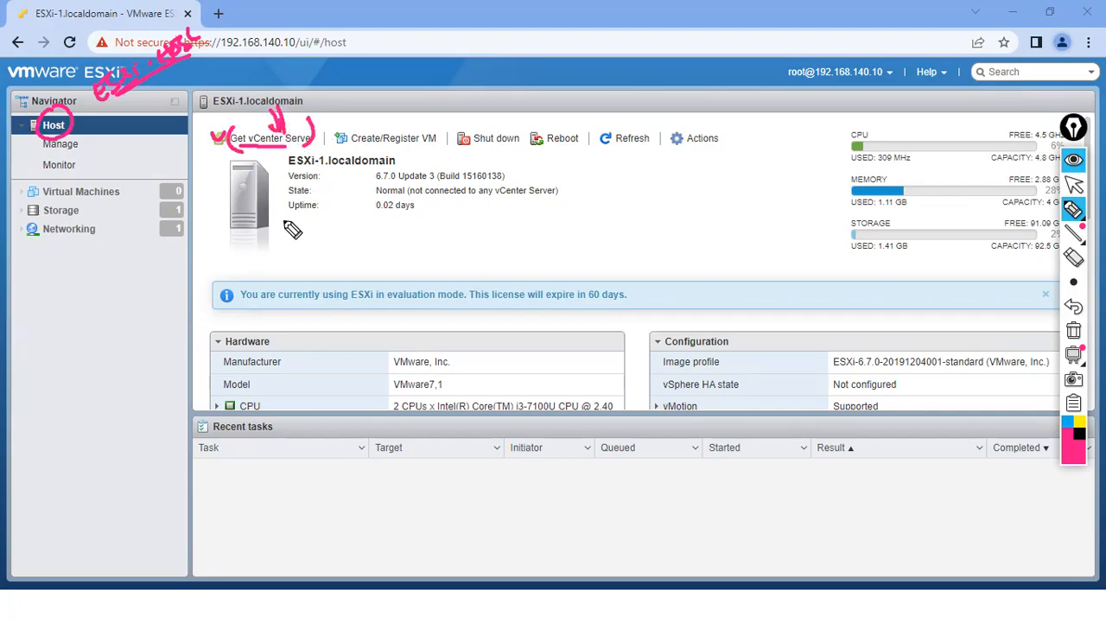
pyautogui.click(1074, 337)
pyautogui.moveTo(229, 147); pyautogui.dragTo(285, 147)
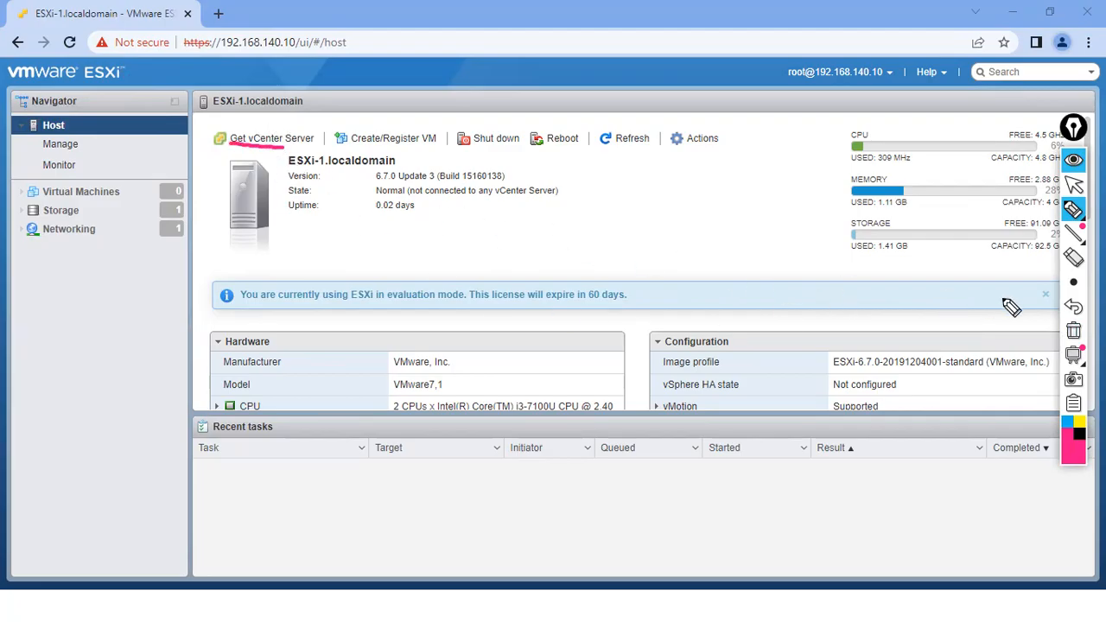
pyautogui.click(1071, 336)
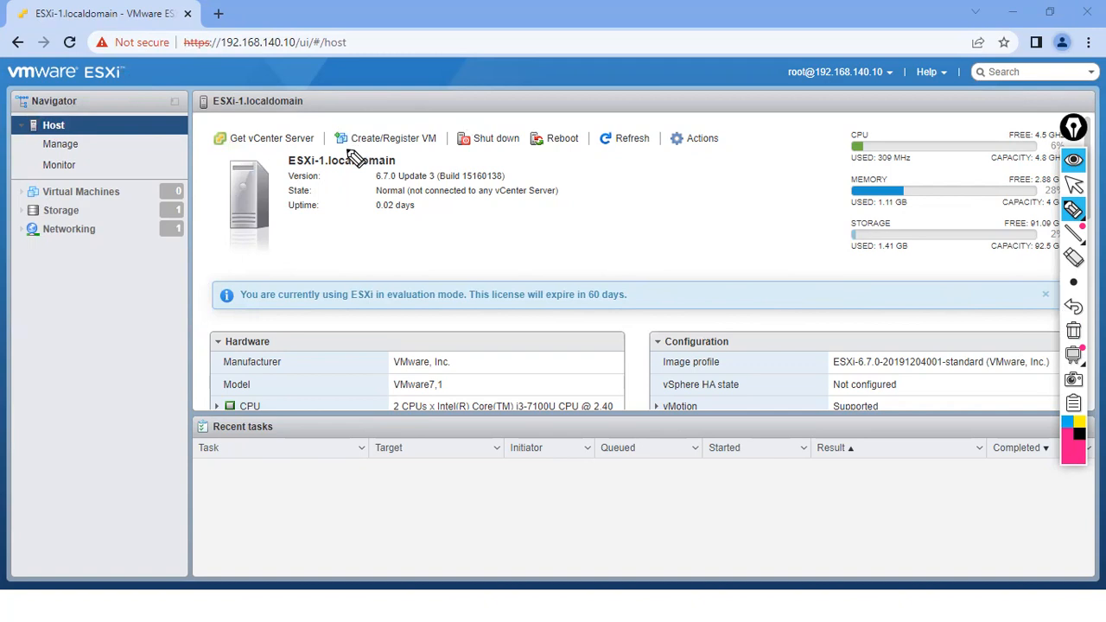
# - Underline Create/Register VM, Shut down and Reboot, then refresh the summary and open Actions
pyautogui.moveTo(349, 147); pyautogui.dragTo(435, 148)
pyautogui.moveTo(384, 107); pyautogui.dragTo(393, 127)
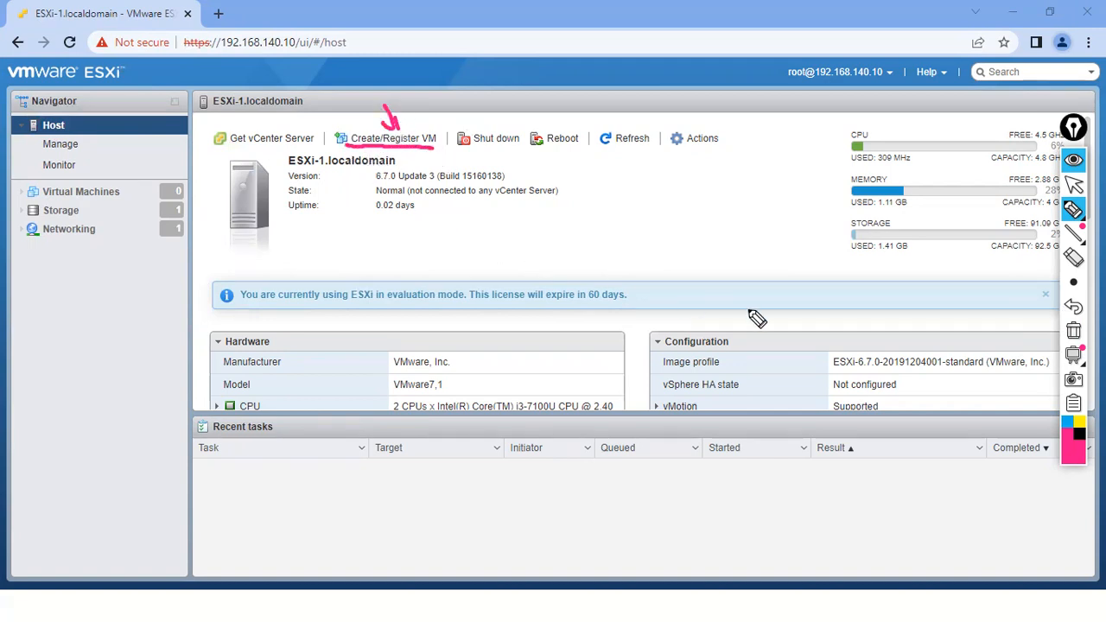
pyautogui.click(1071, 334)
pyautogui.moveTo(459, 147); pyautogui.dragTo(500, 154)
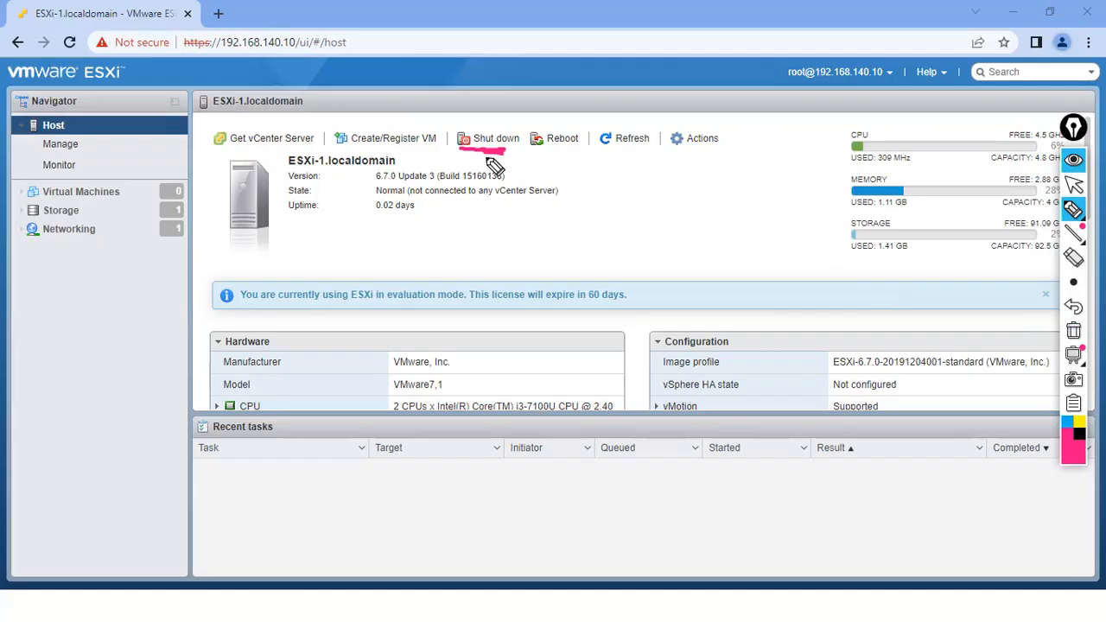
pyautogui.moveTo(537, 150); pyautogui.dragTo(575, 150)
pyautogui.click(1073, 330)
pyautogui.click(1071, 184)
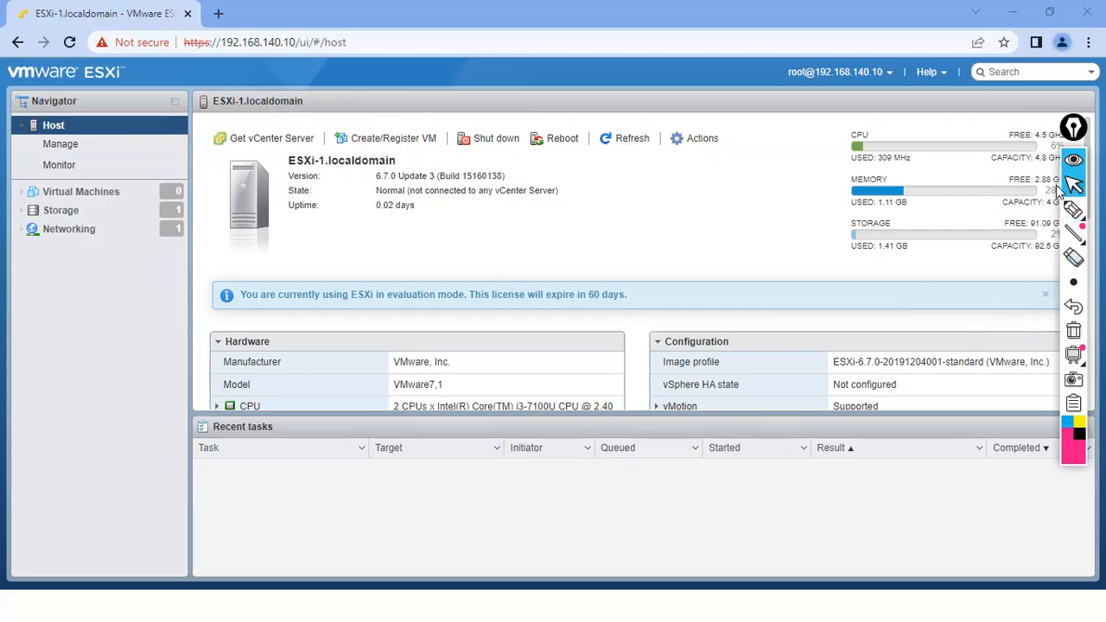
pyautogui.click(632, 140)
pyautogui.click(699, 139)
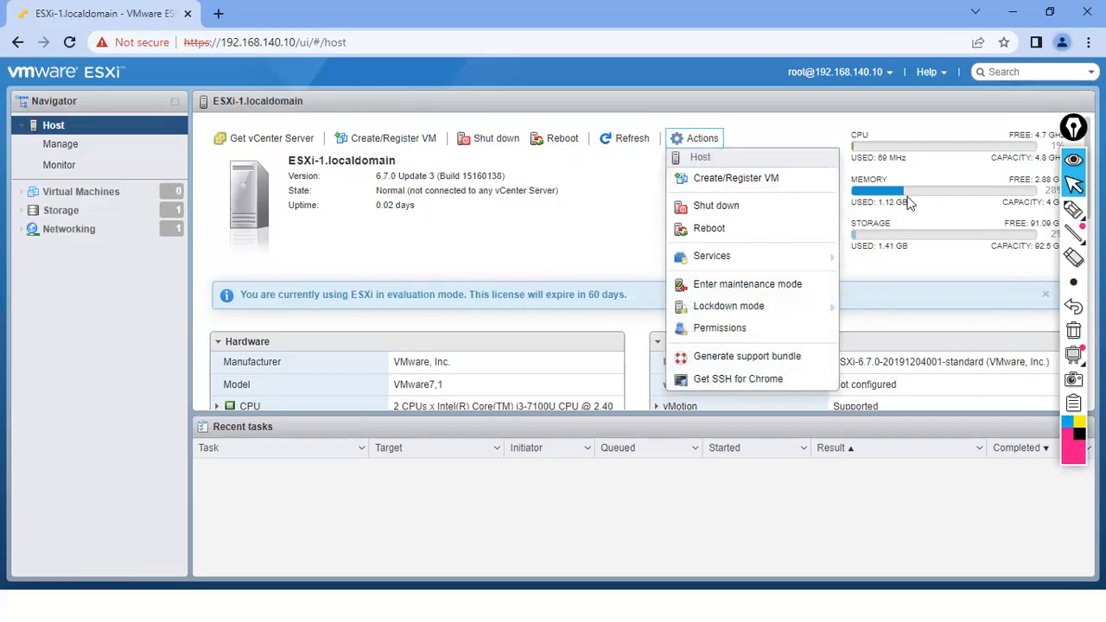
pyautogui.click(1073, 209)
pyautogui.moveTo(378, 109); pyautogui.dragTo(397, 137)
pyautogui.moveTo(376, 130); pyautogui.dragTo(393, 116)
pyautogui.moveTo(675, 109)
pyautogui.mouseDown()
pyautogui.moveTo(677, 126)
pyautogui.moveTo(683, 117)
pyautogui.mouseUp()
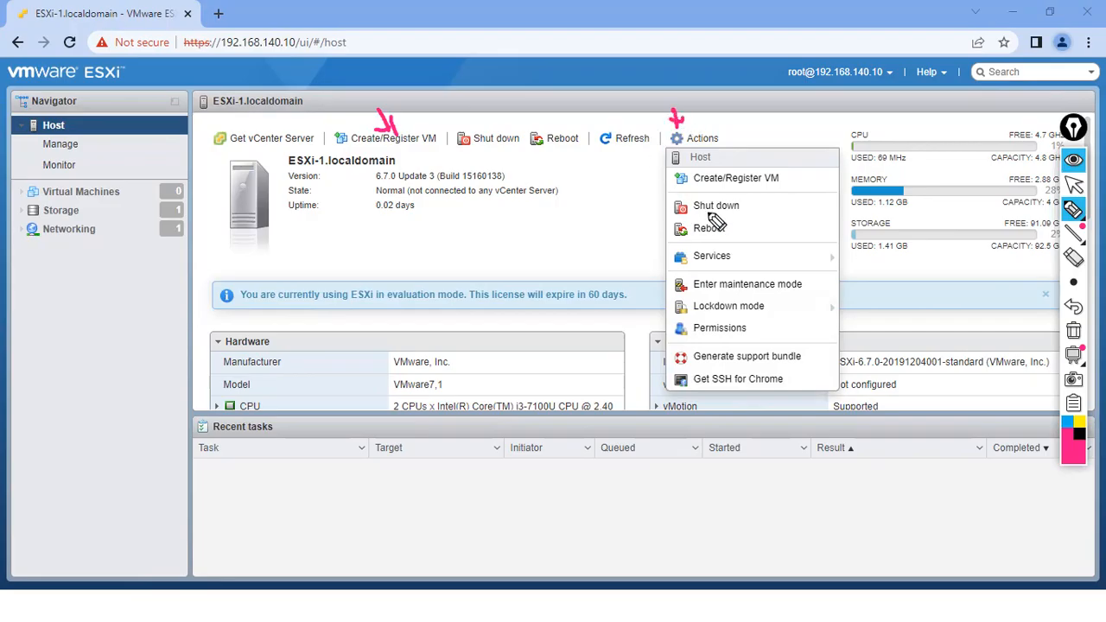
pyautogui.moveTo(792, 183); pyautogui.dragTo(803, 170)
pyautogui.moveTo(748, 206); pyautogui.dragTo(772, 199)
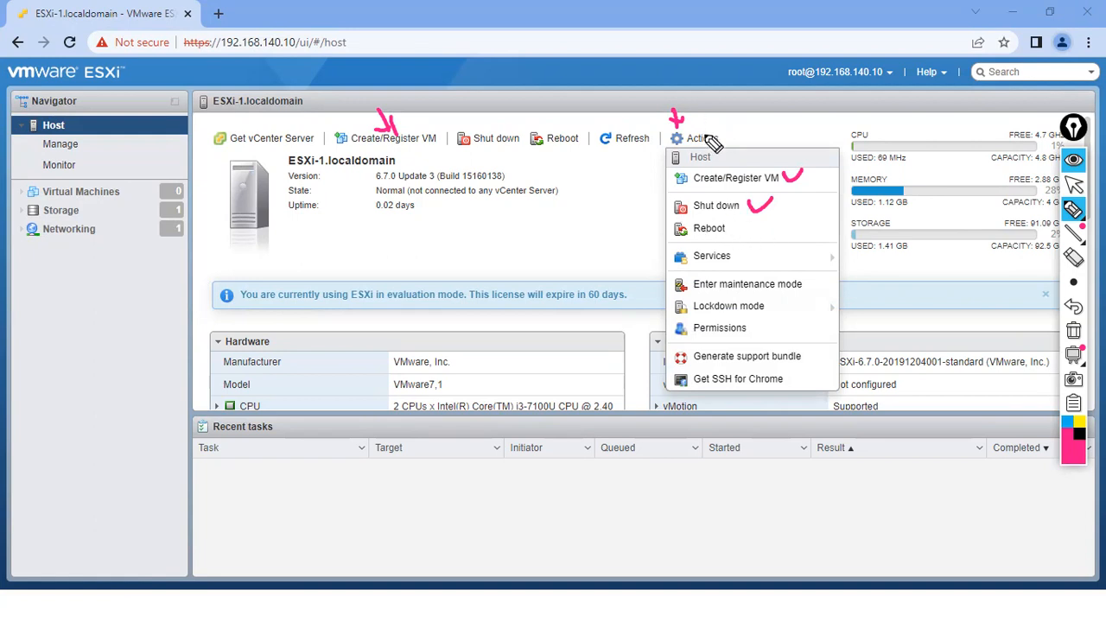
pyautogui.moveTo(736, 223); pyautogui.dragTo(756, 218)
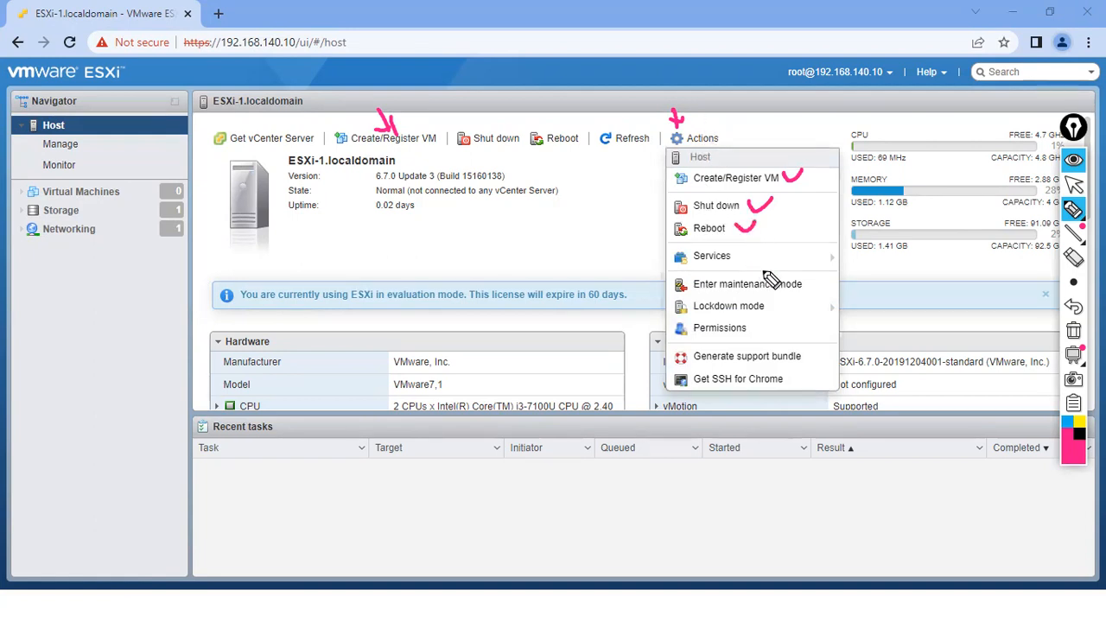
pyautogui.click(1072, 332)
pyautogui.click(1073, 184)
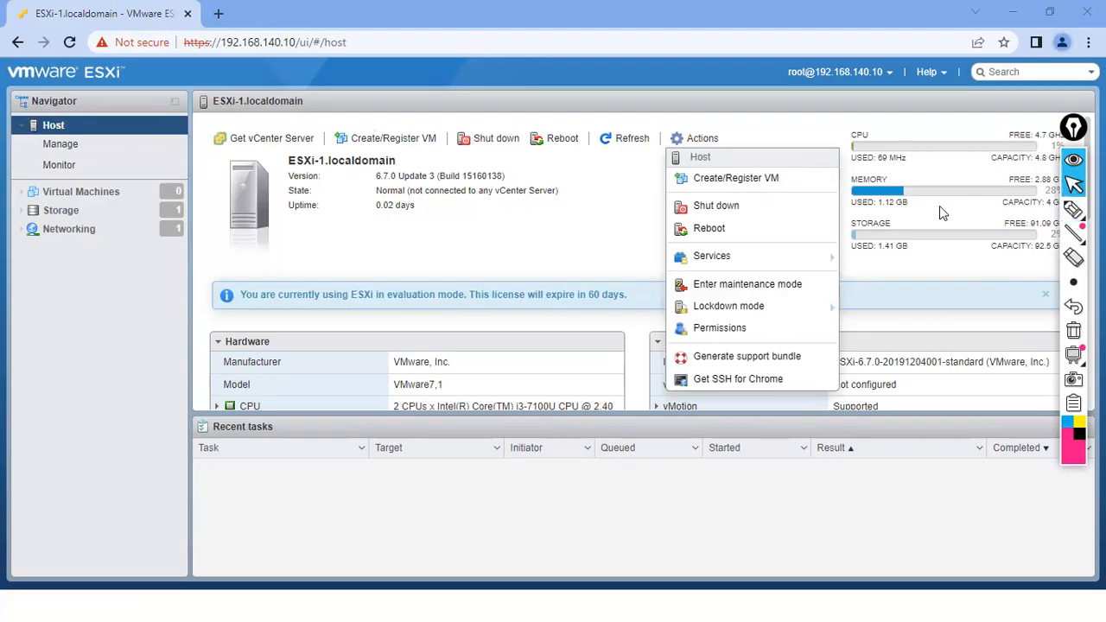
pyautogui.moveTo(757, 259)
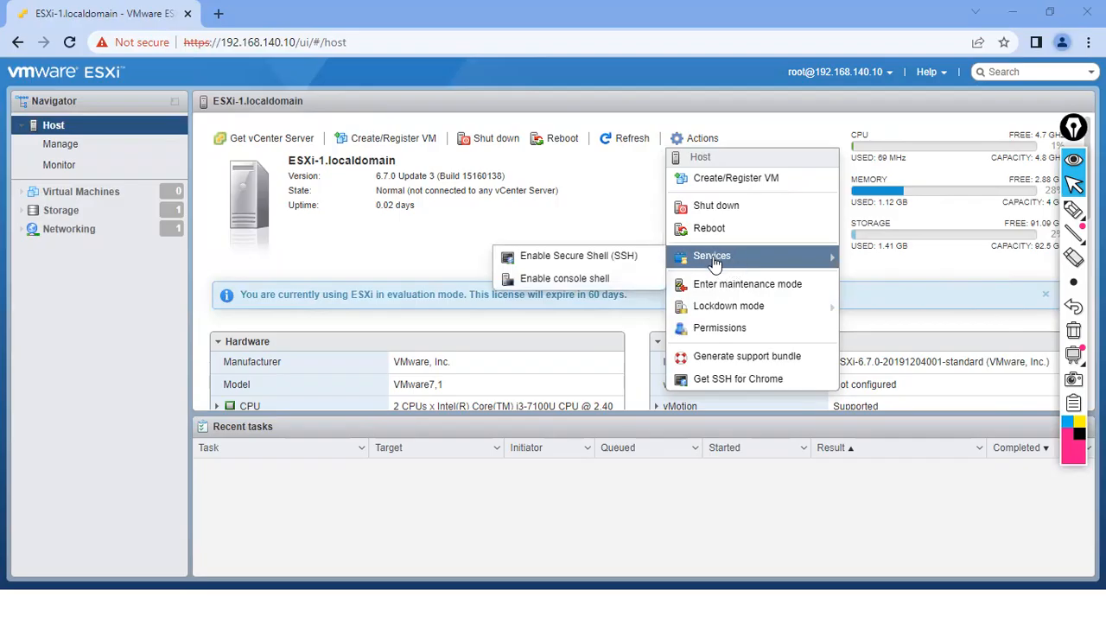
pyautogui.click(1073, 212)
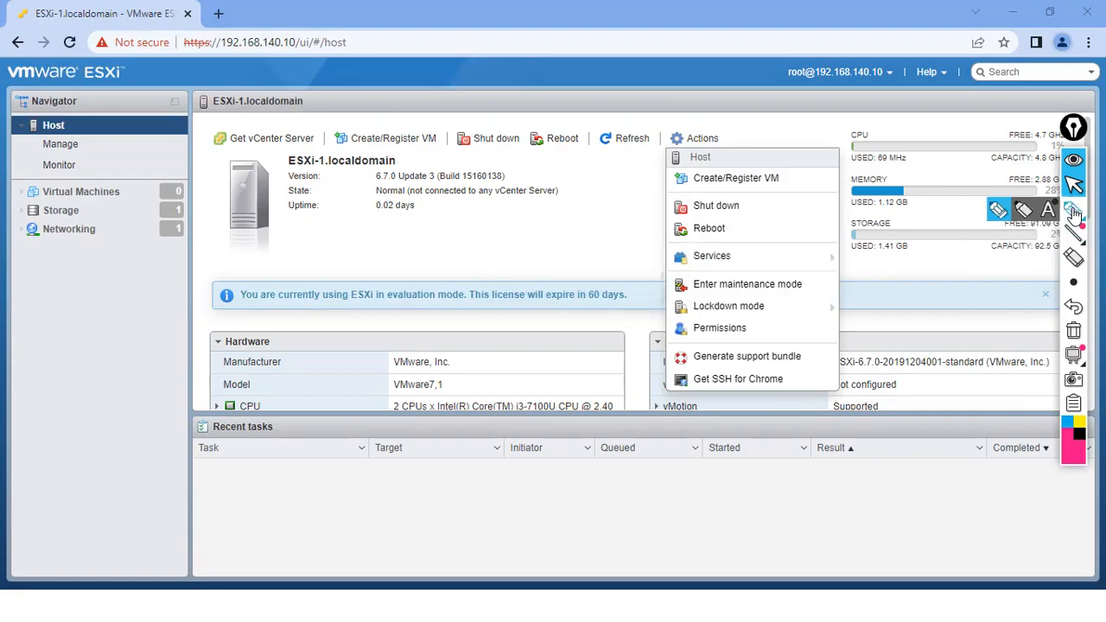
# - Handwrite a list of host access methods, including DCUI, SSH and PuTTY, on the page
pyautogui.click(583, 75)
pyautogui.moveTo(619, 59)
pyautogui.mouseDown()
pyautogui.moveTo(638, 66)
pyautogui.moveTo(652, 38)
pyautogui.mouseUp()
pyautogui.moveTo(603, 101)
pyautogui.mouseDown()
pyautogui.moveTo(689, 55)
pyautogui.moveTo(733, 54)
pyautogui.moveTo(748, 38)
pyautogui.moveTo(607, 130)
pyautogui.moveTo(607, 144)
pyautogui.moveTo(709, 85)
pyautogui.mouseUp()
pyautogui.moveTo(628, 143)
pyautogui.mouseDown()
pyautogui.moveTo(636, 148)
pyautogui.moveTo(625, 171)
pyautogui.mouseUp()
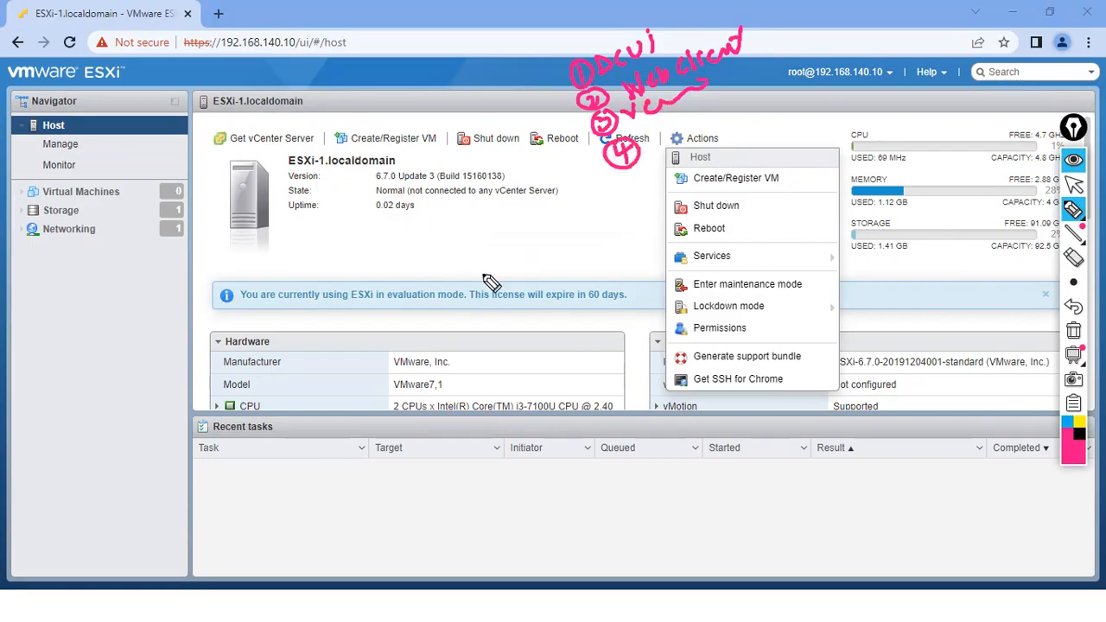
pyautogui.moveTo(666, 140); pyautogui.dragTo(712, 109)
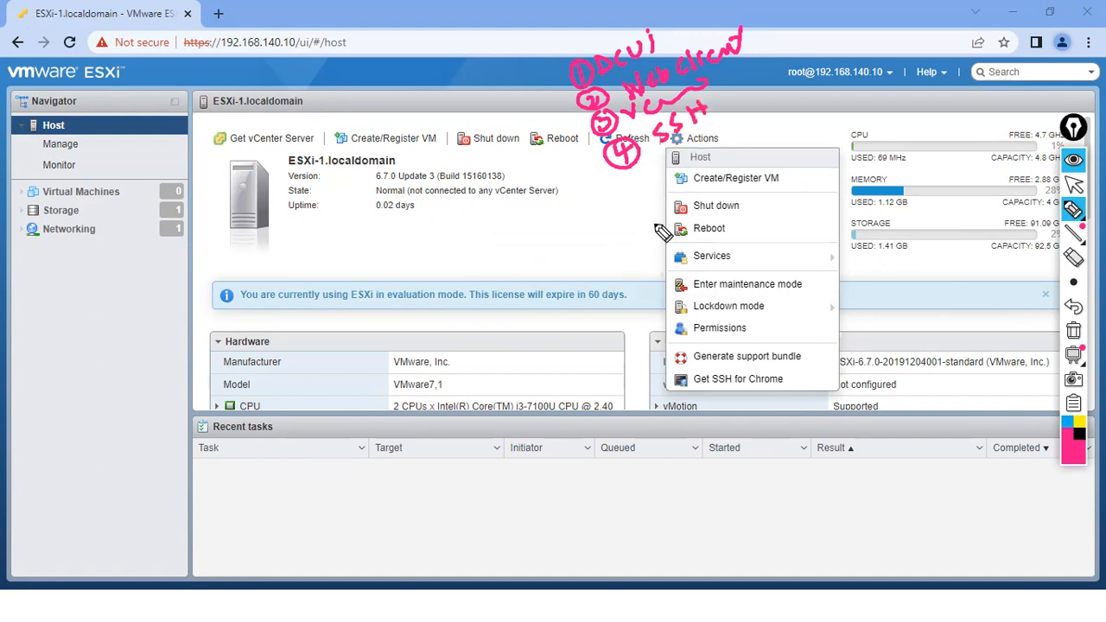
pyautogui.moveTo(442, 257)
pyautogui.mouseDown()
pyautogui.moveTo(458, 272)
pyautogui.moveTo(501, 250)
pyautogui.moveTo(423, 275)
pyautogui.mouseUp()
# - Circle the host IP 192.168.140.10, exit drawing mode and bring up the Start menu
pyautogui.moveTo(268, 25)
pyautogui.mouseDown()
pyautogui.moveTo(226, 36)
pyautogui.moveTo(285, 55)
pyautogui.moveTo(251, 24)
pyautogui.mouseUp()
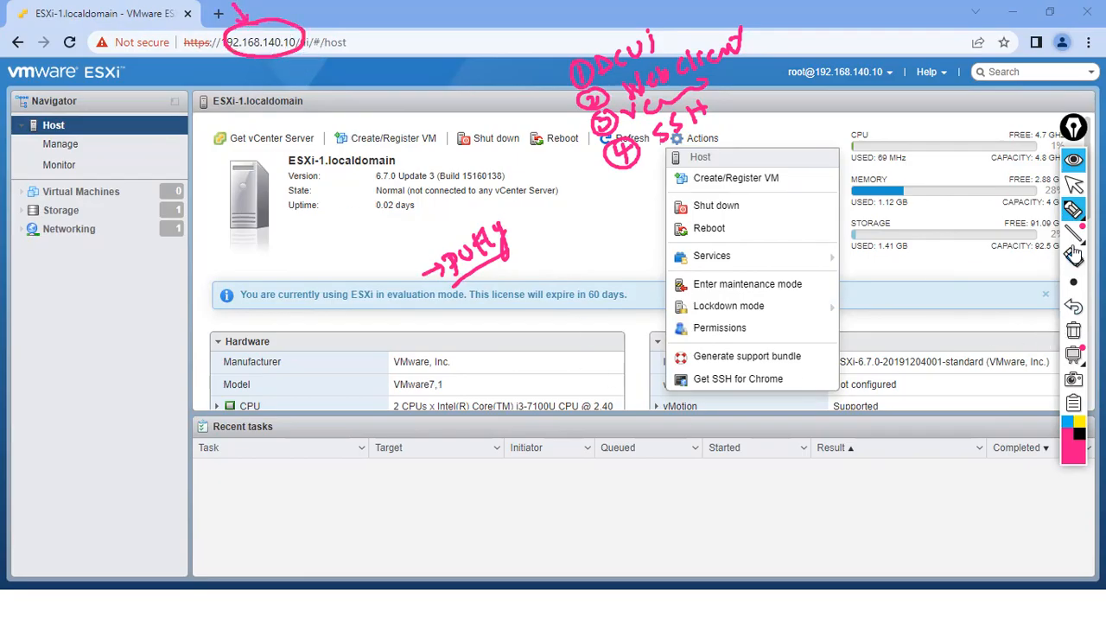
pyautogui.click(1073, 184)
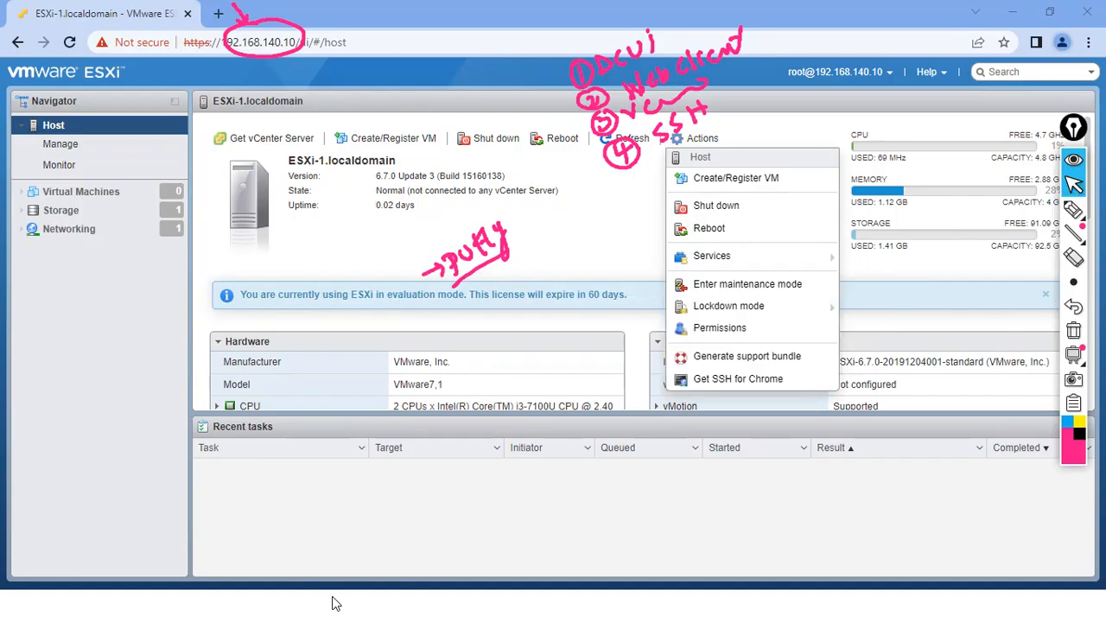
pyautogui.press('super')
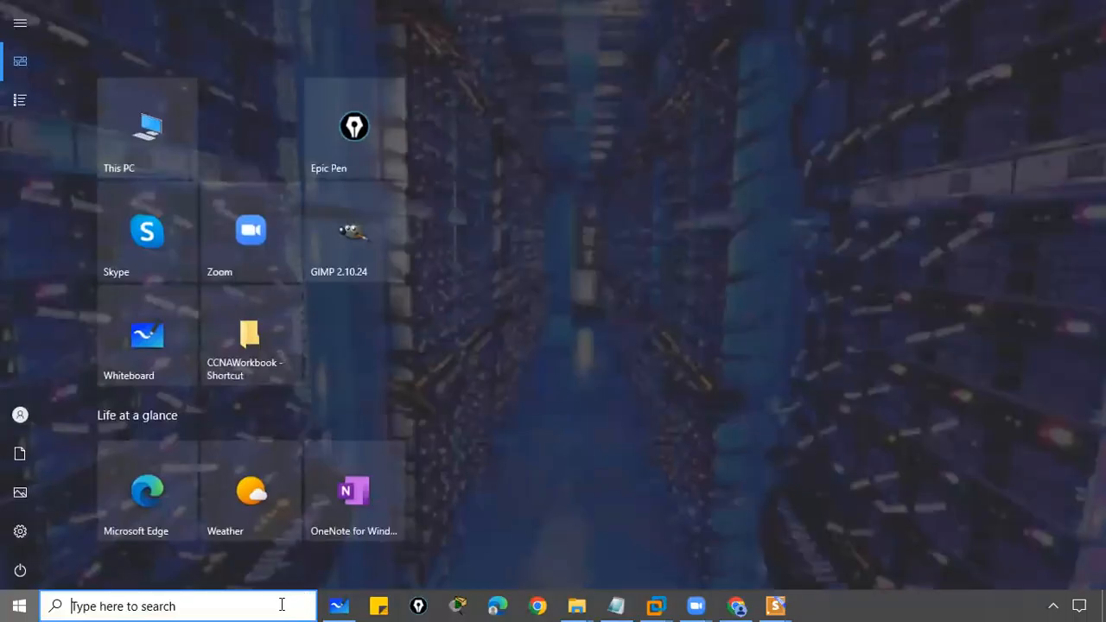
# - Find and launch PuTTY from Start search and move its configuration window
pyautogui.click(273, 605)
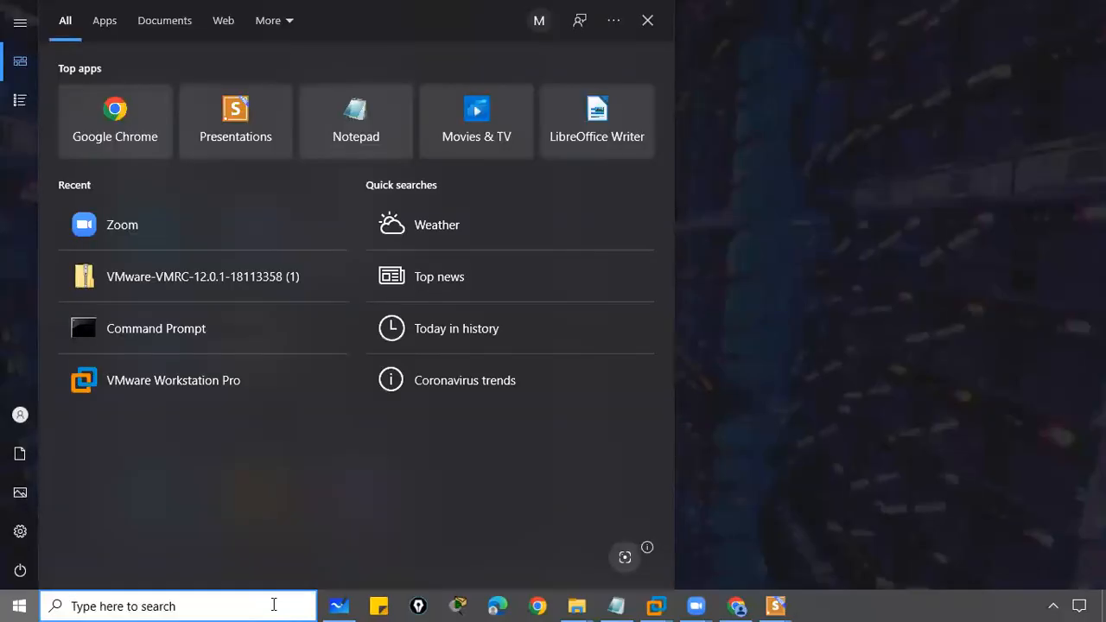
pyautogui.write('putty')
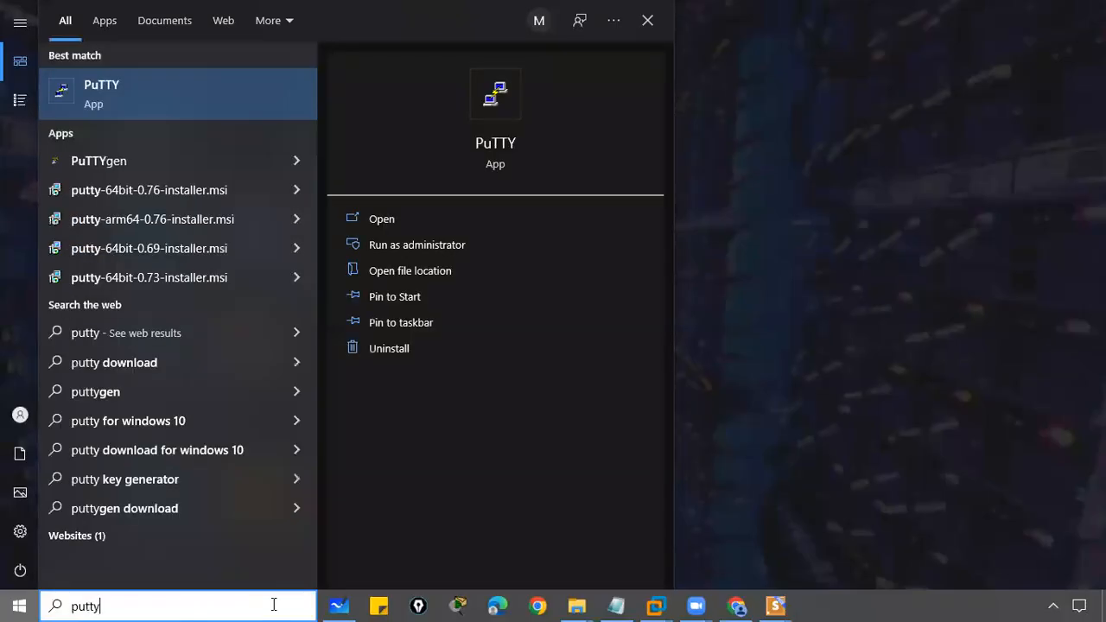
pyautogui.click(133, 85)
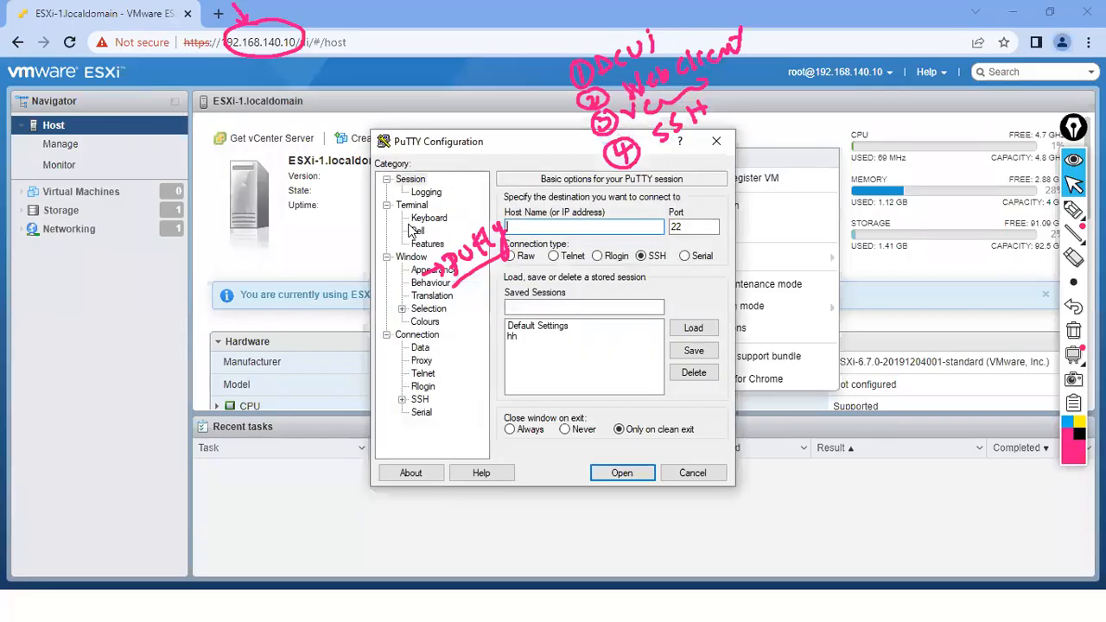
pyautogui.moveTo(534, 152); pyautogui.dragTo(660, 201)
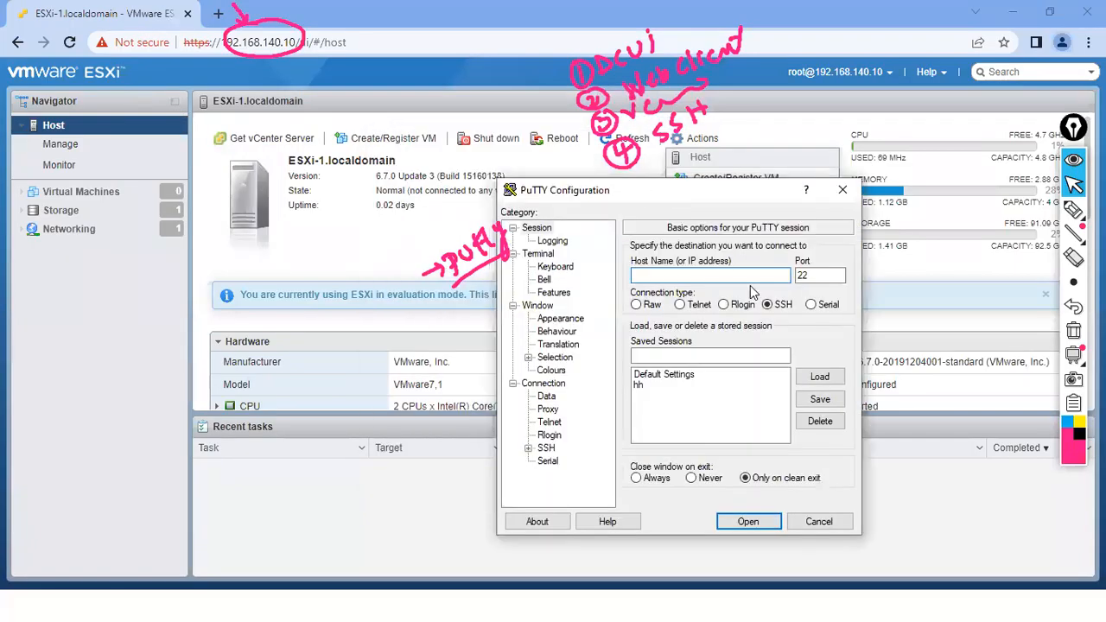
# - Attempt an SSH connection to 192.168.140.10, dismiss the connection-refused error and close PuTTY
pyautogui.click(727, 275)
pyautogui.click(747, 523)
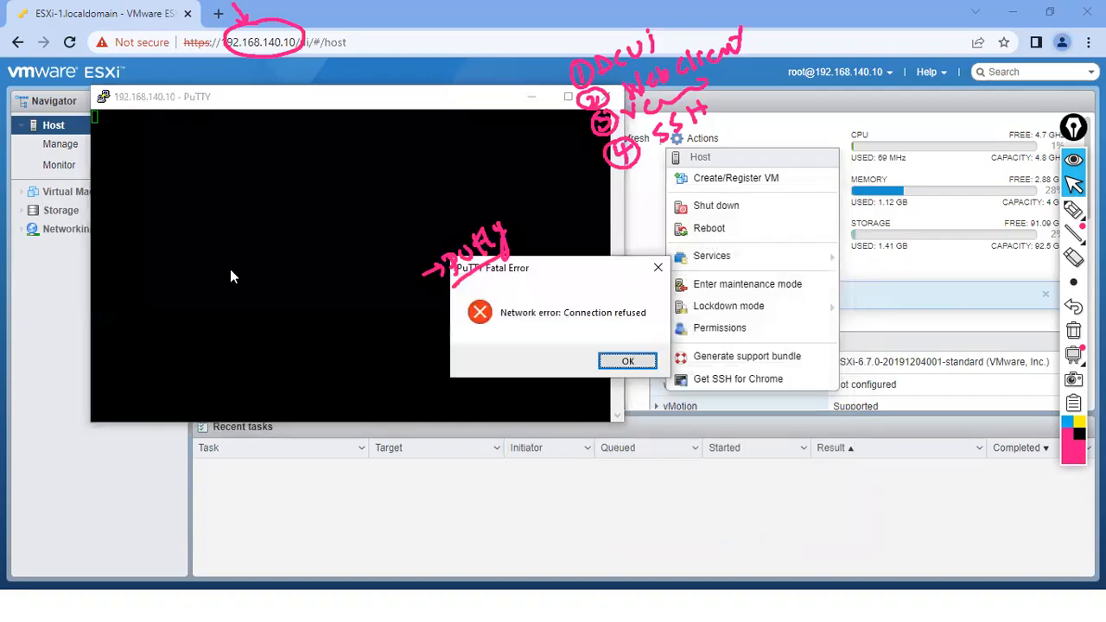
pyautogui.click(627, 363)
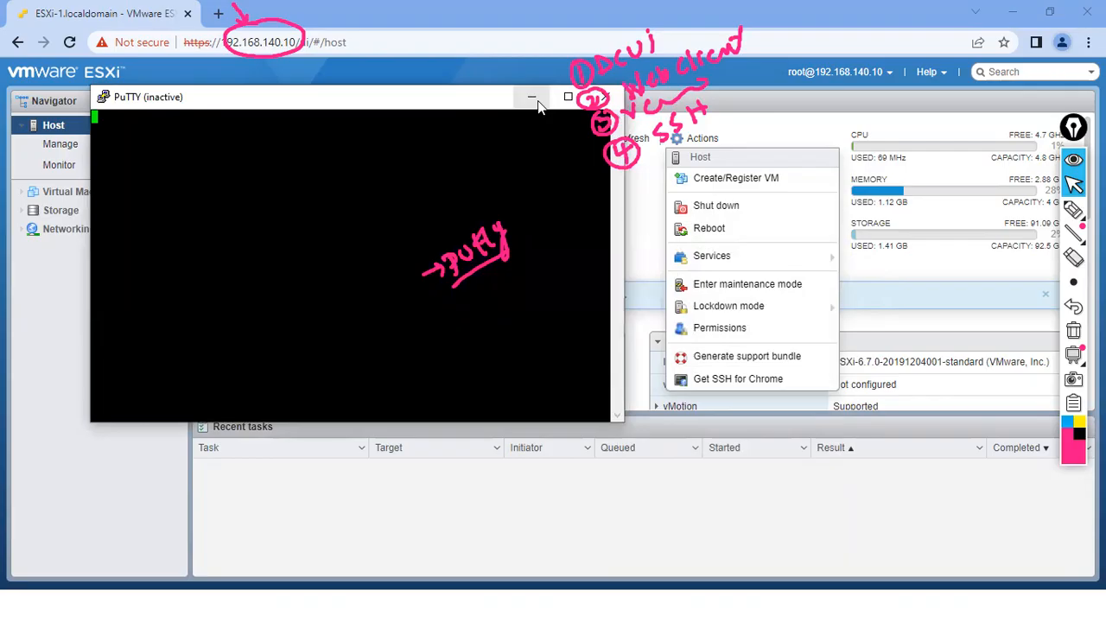
pyautogui.click(603, 97)
# - Search Start for 'firewall', then enable Secure Shell (SSH) on the ESXi-1 host
pyautogui.press('super')
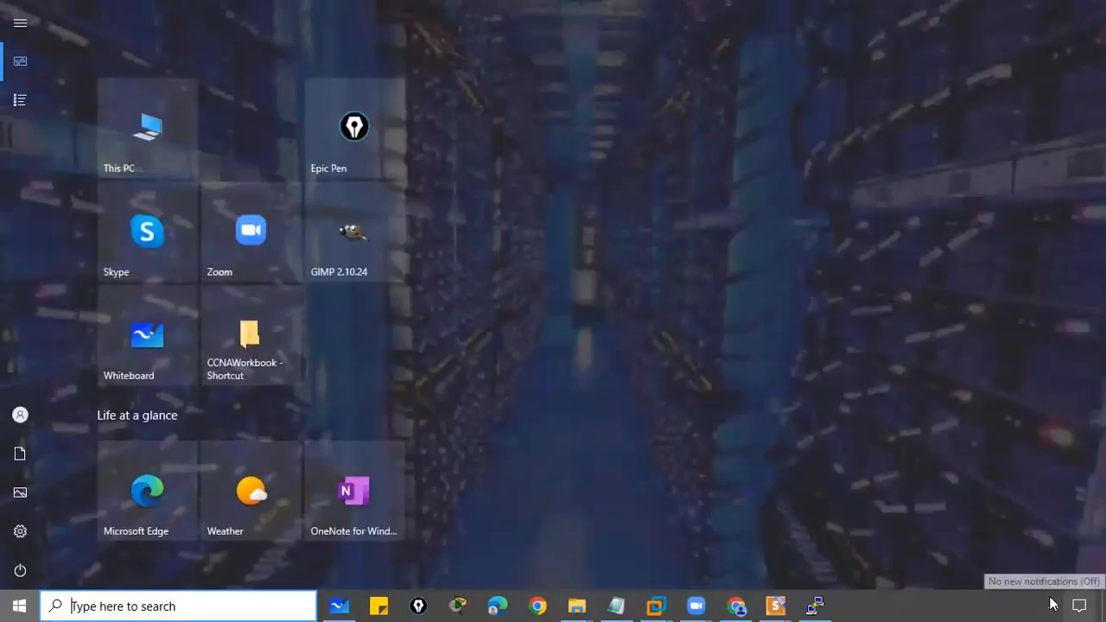
pyautogui.click(198, 605)
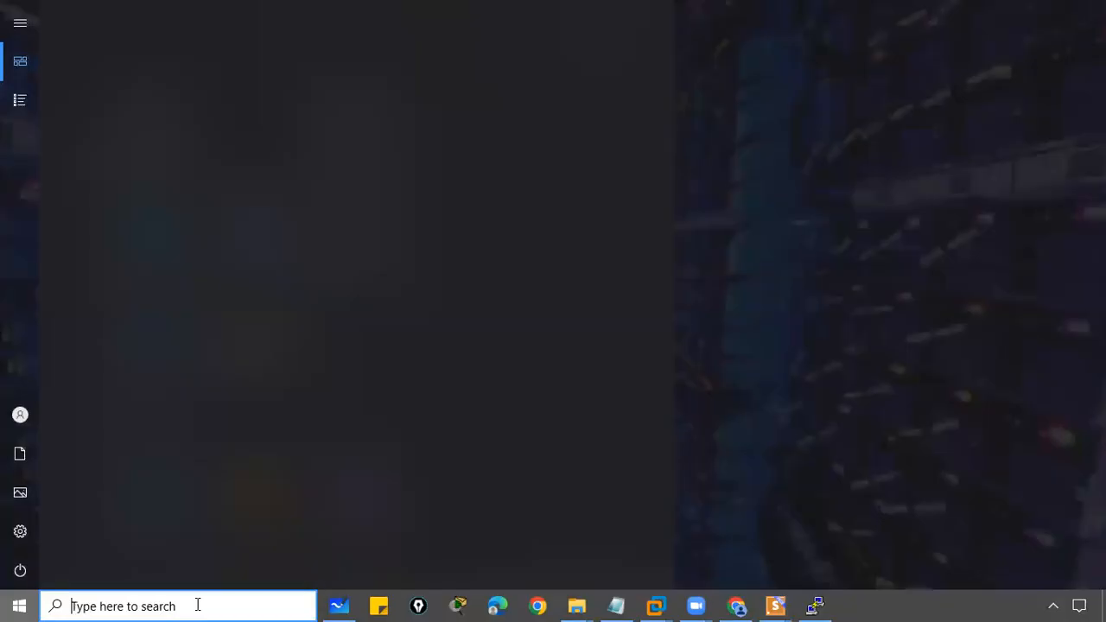
pyautogui.write('firewall')
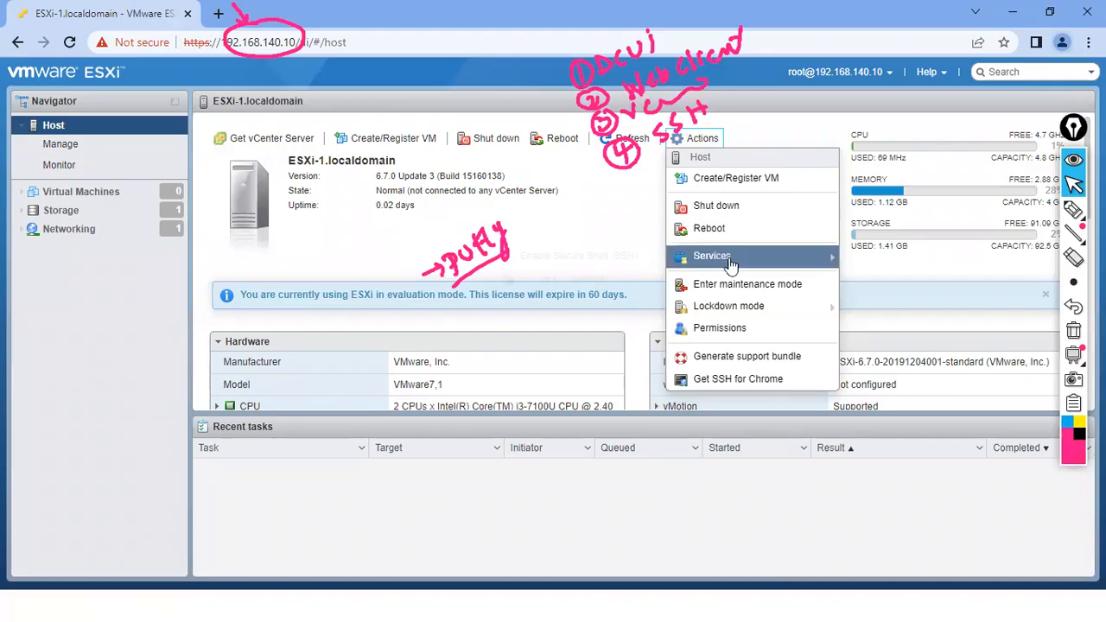
pyautogui.moveTo(729, 256)
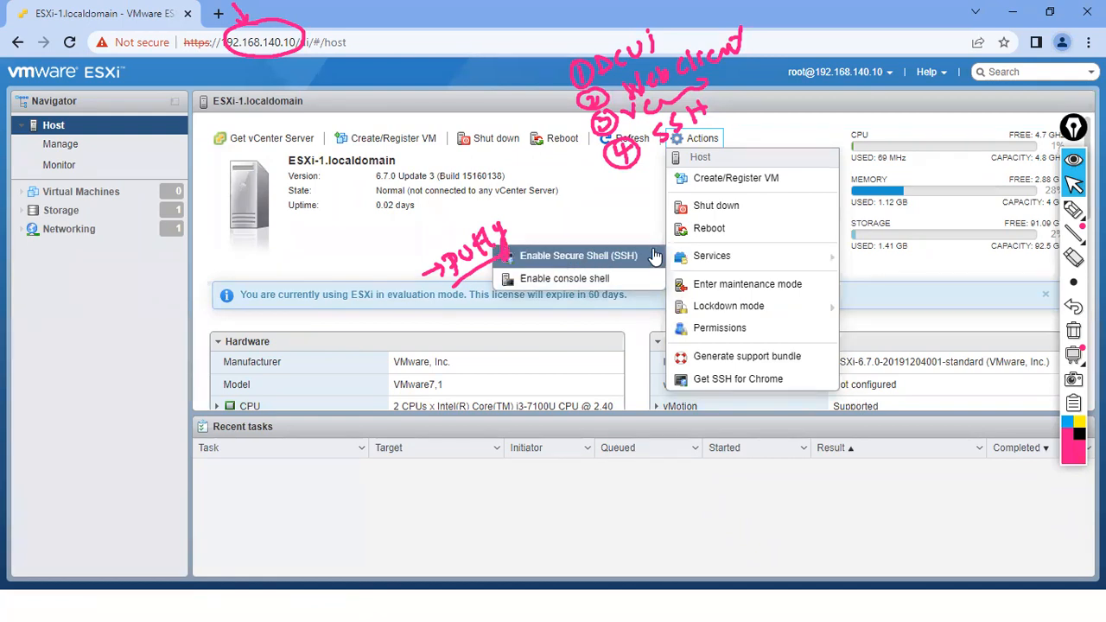
pyautogui.click(628, 259)
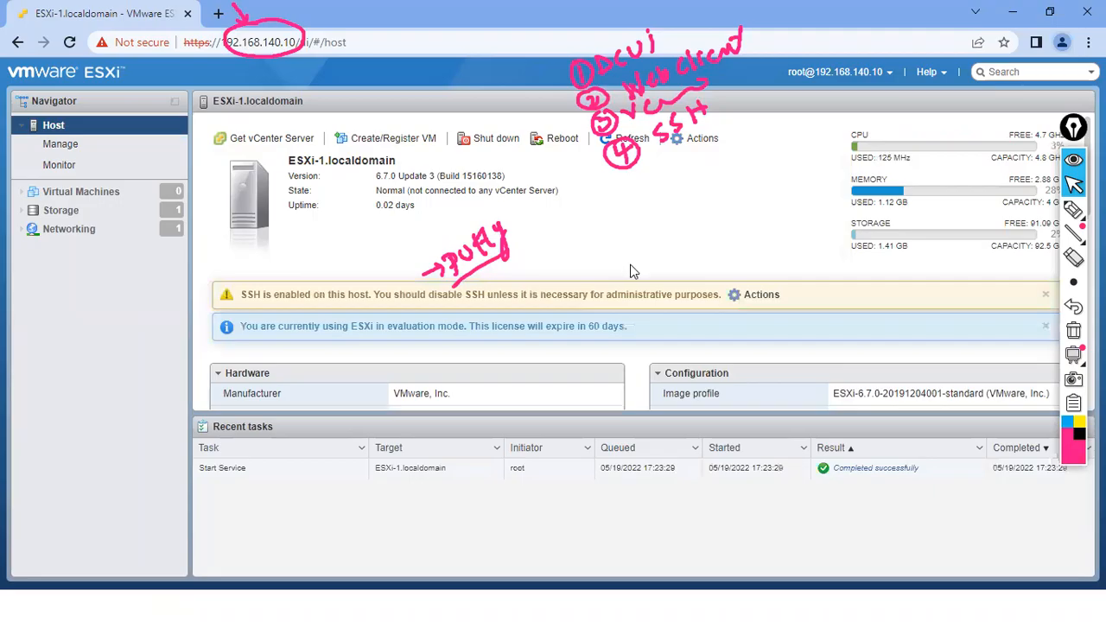
# - Underline 'enabled' and 'You should disable' in the SSH warning and mark its icon
pyautogui.click(1073, 210)
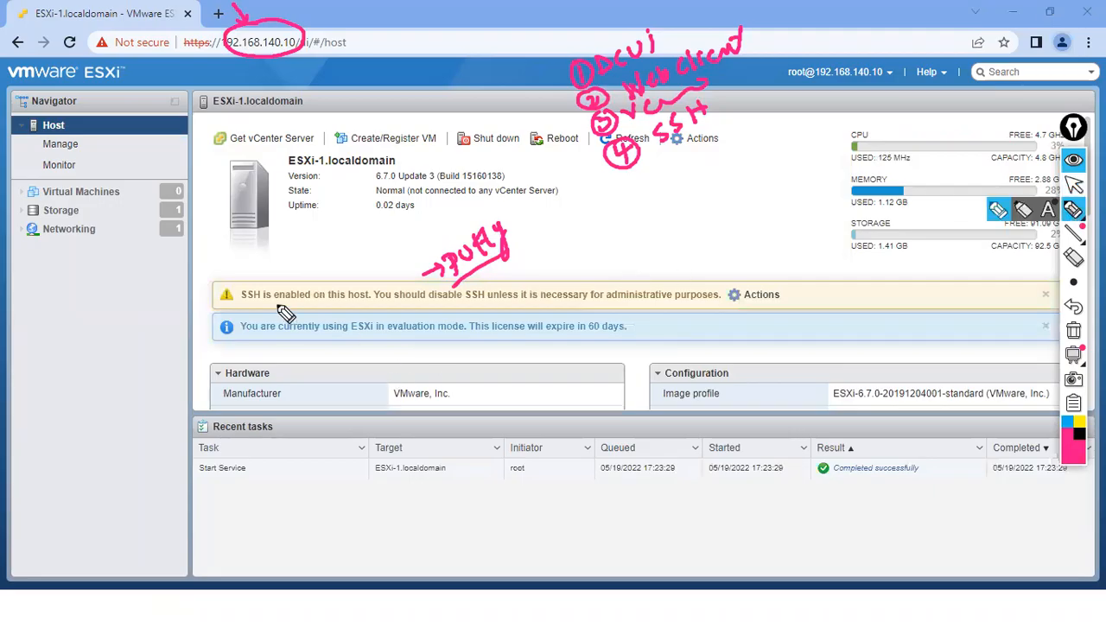
pyautogui.moveTo(271, 302)
pyautogui.mouseDown()
pyautogui.moveTo(322, 302)
pyautogui.moveTo(335, 274)
pyautogui.moveTo(373, 297)
pyautogui.mouseUp()
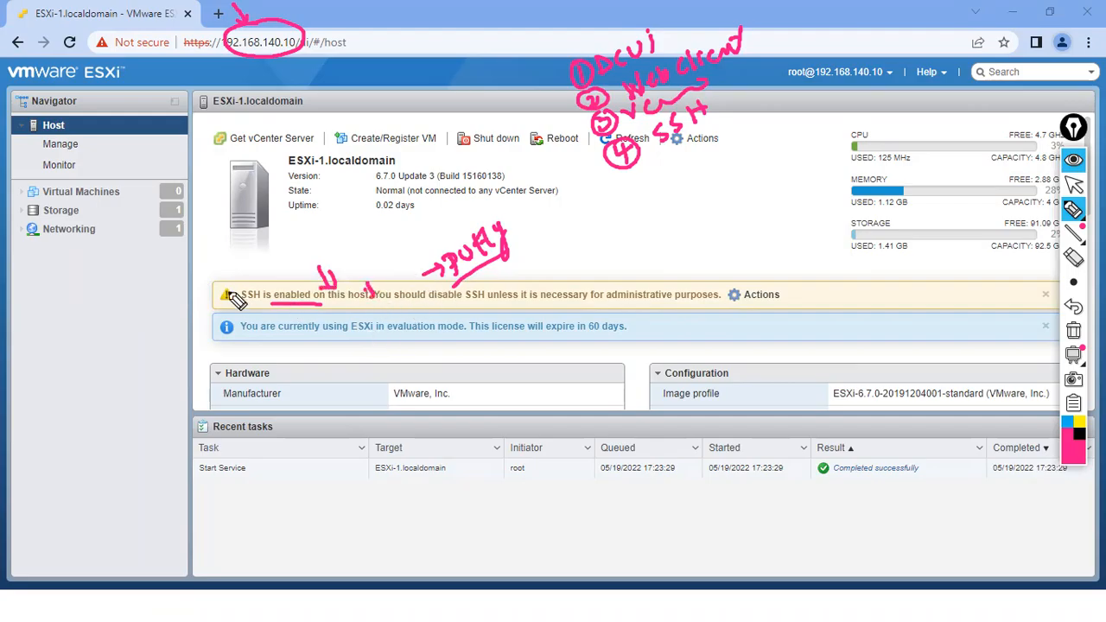
pyautogui.moveTo(378, 301); pyautogui.dragTo(456, 311)
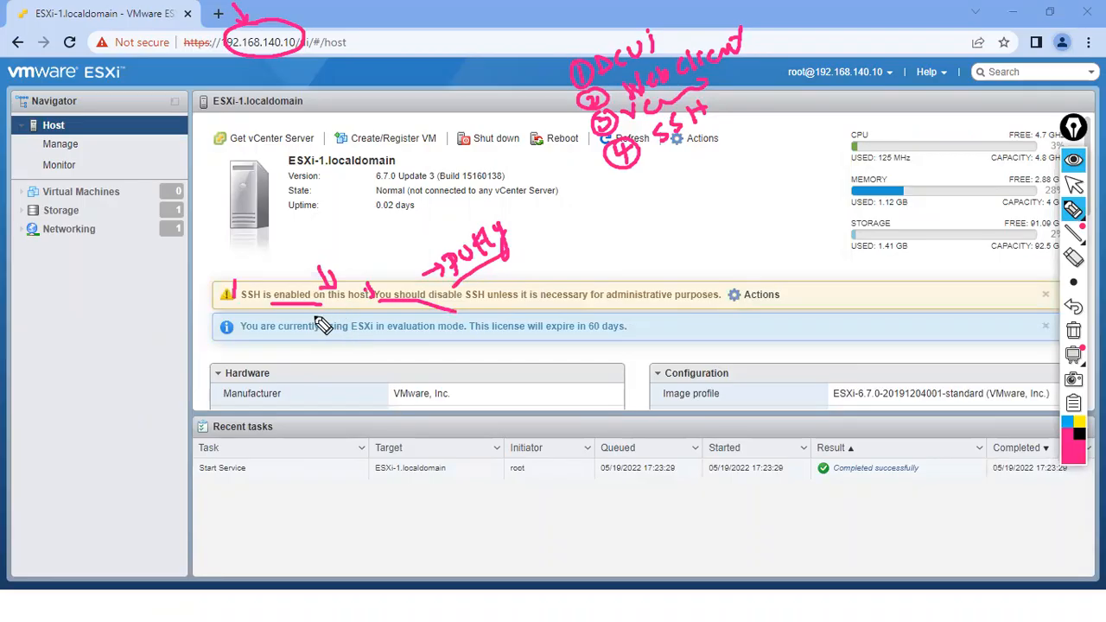
pyautogui.moveTo(232, 297)
pyautogui.mouseDown()
pyautogui.moveTo(224, 290)
pyautogui.moveTo(231, 296)
pyautogui.mouseUp()
# - Close the leftover inactive PuTTY window
pyautogui.click(1074, 185)
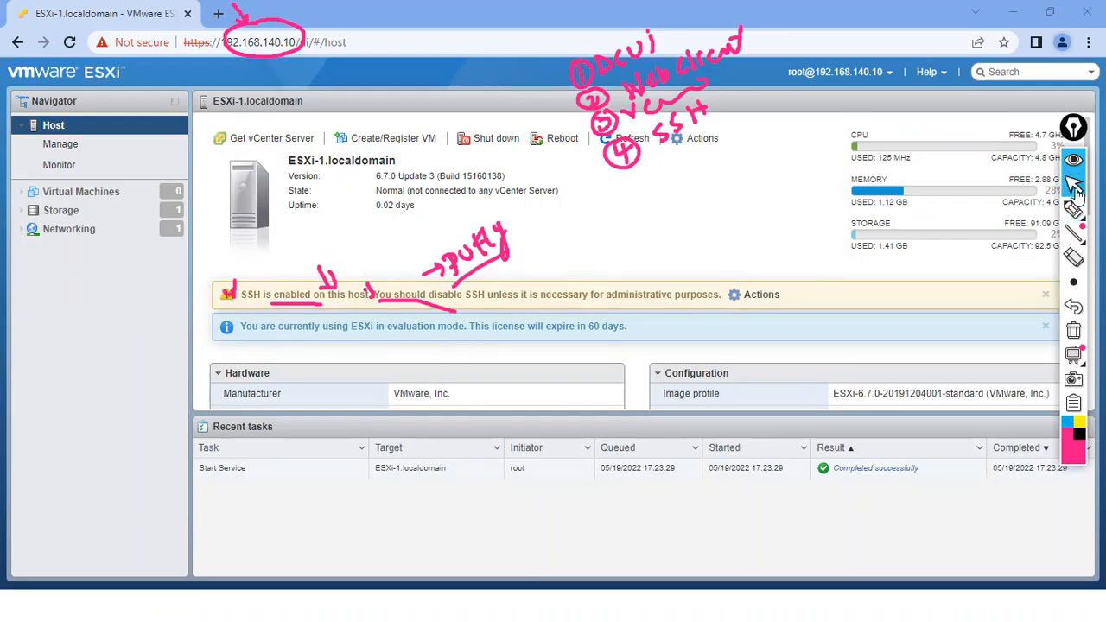
pyautogui.press('super')
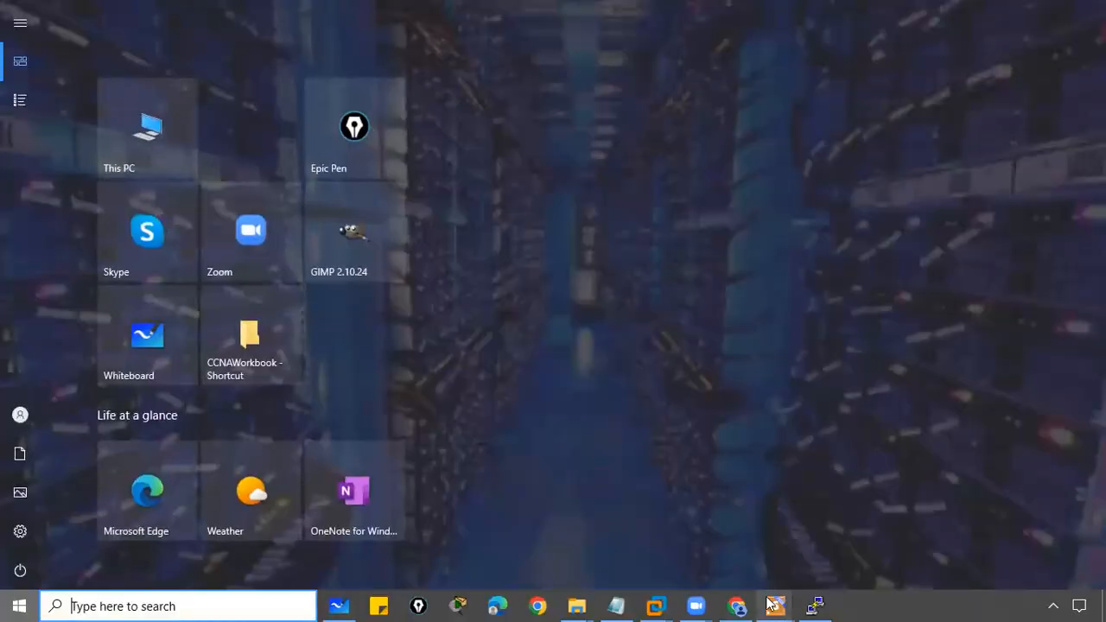
pyautogui.click(817, 604)
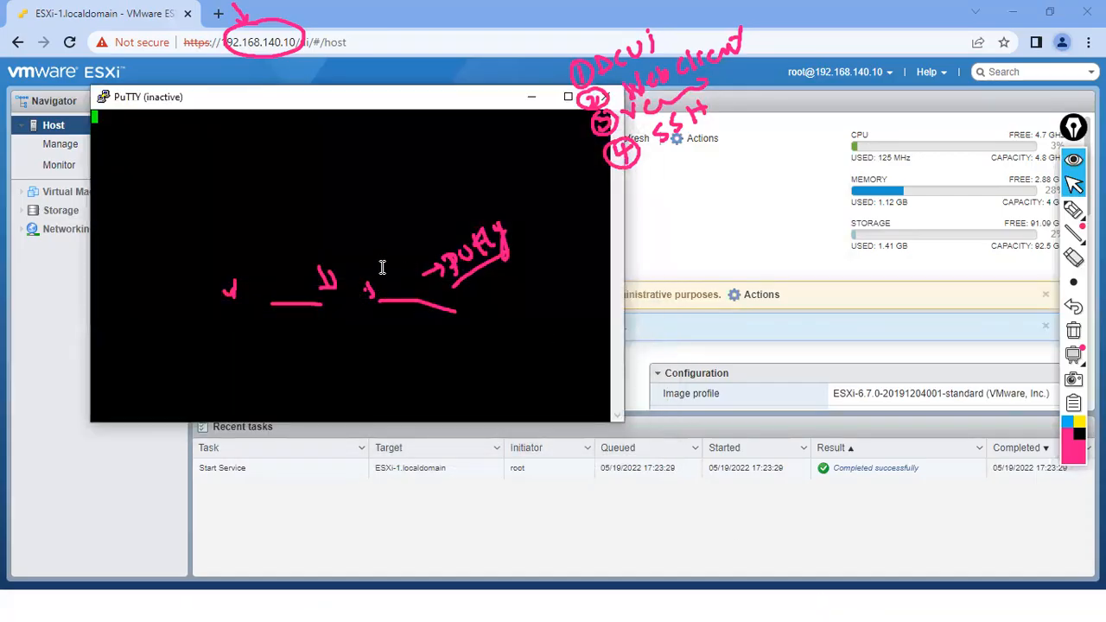
pyautogui.click(607, 100)
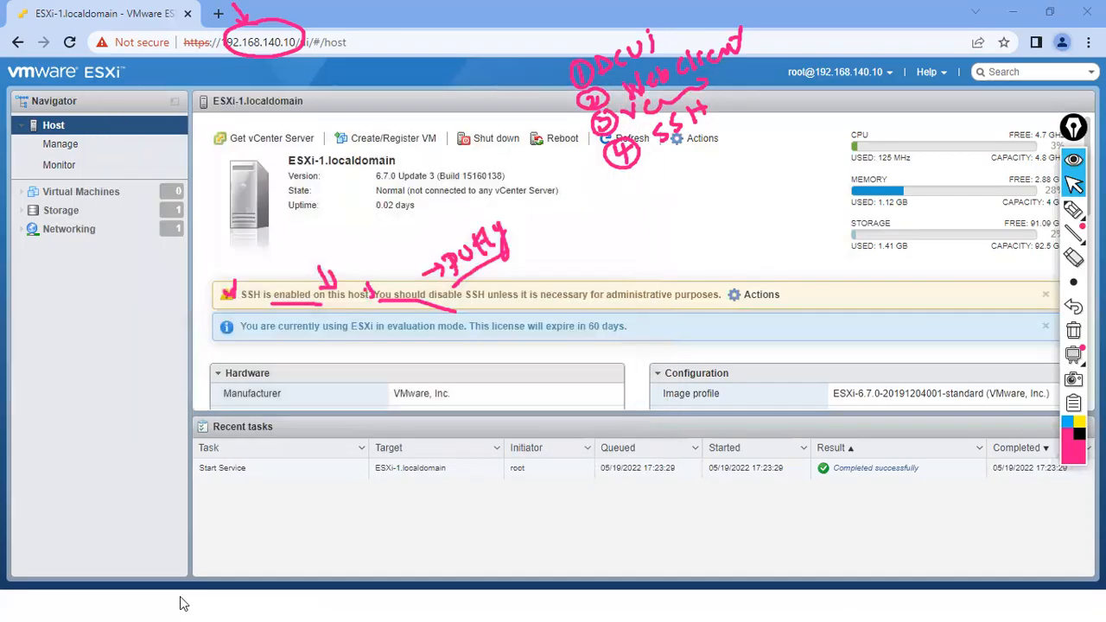
# - Relaunch PuTTY by searching 'putty' in the Windows Start menu
pyautogui.press('super')
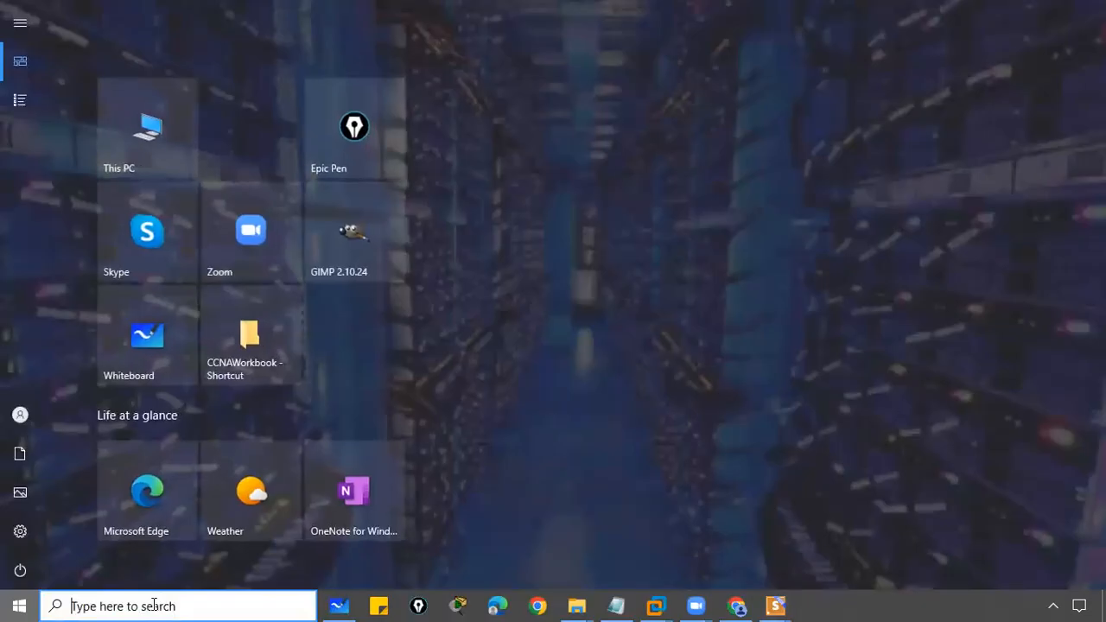
pyautogui.click(154, 605)
pyautogui.write('putty')
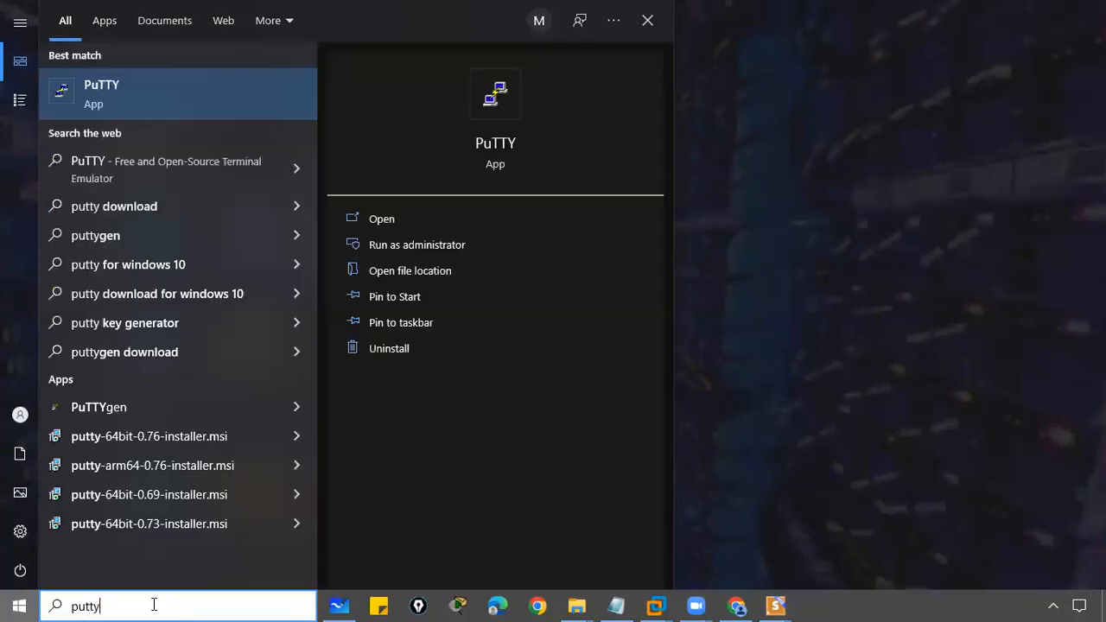
pyautogui.click(104, 93)
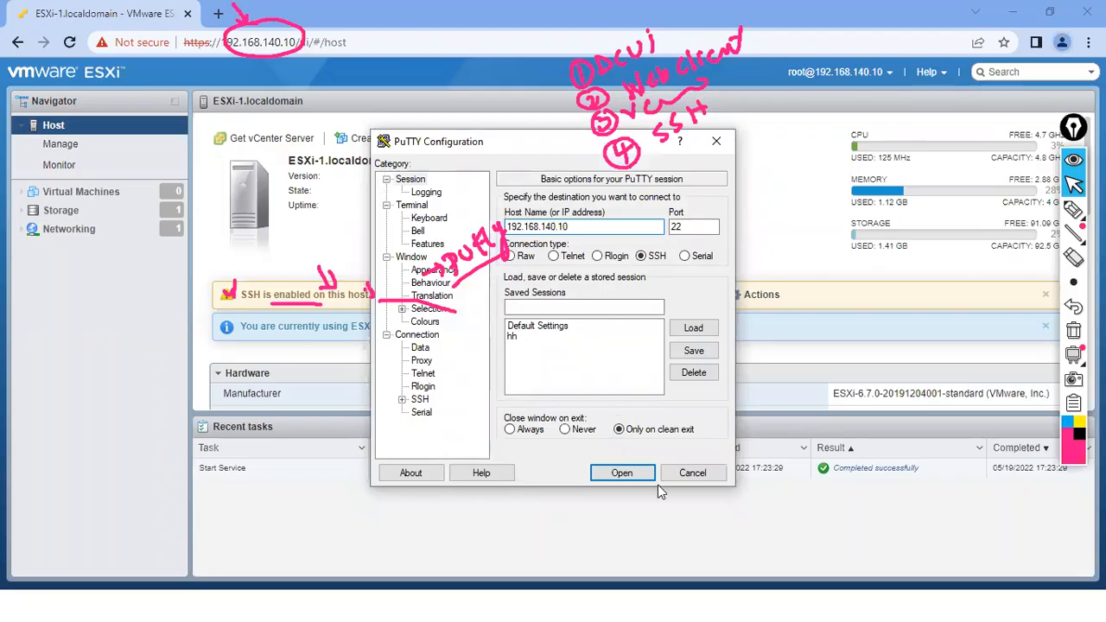
# - Open the SSH connection to 192.168.140.10, trust the host key, and erase the pink scribbles
pyautogui.click(620, 472)
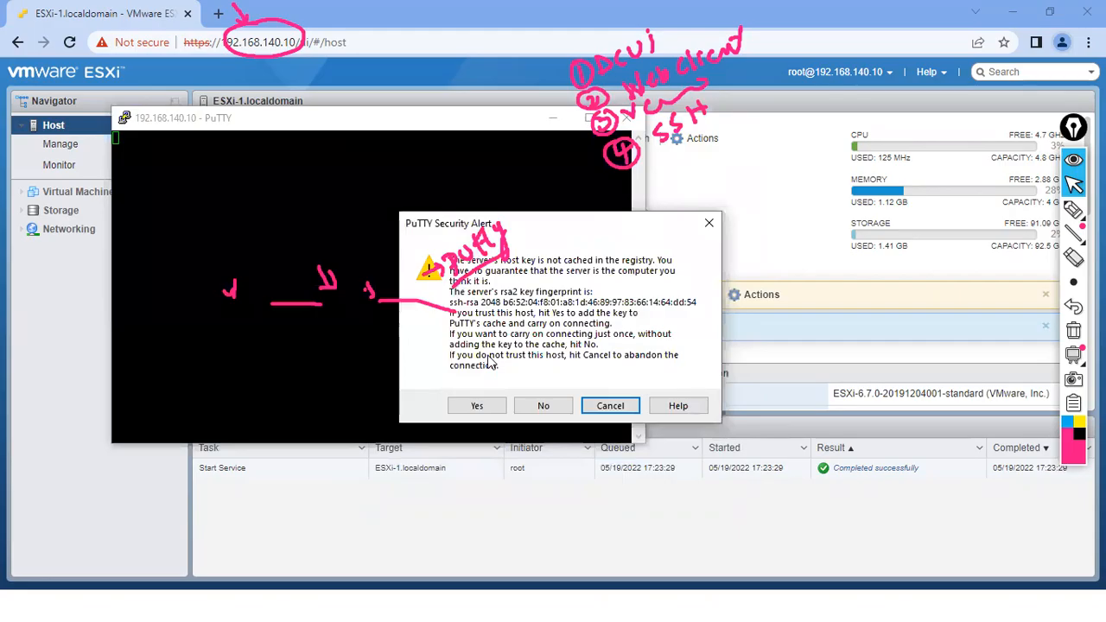
pyautogui.click(489, 406)
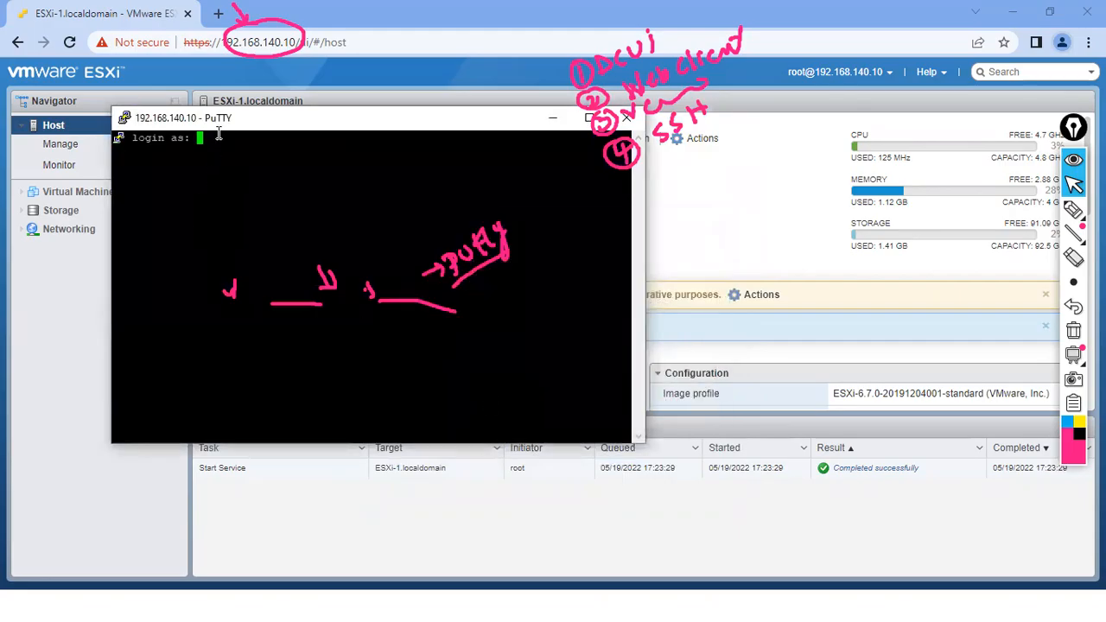
pyautogui.click(1073, 257)
pyautogui.moveTo(476, 251)
pyautogui.mouseDown()
pyautogui.moveTo(479, 294)
pyautogui.moveTo(409, 265)
pyautogui.moveTo(323, 274)
pyautogui.moveTo(400, 311)
pyautogui.mouseUp()
pyautogui.moveTo(290, 325)
pyautogui.mouseDown()
pyautogui.moveTo(236, 331)
pyautogui.moveTo(236, 291)
pyautogui.mouseUp()
pyautogui.click(1073, 184)
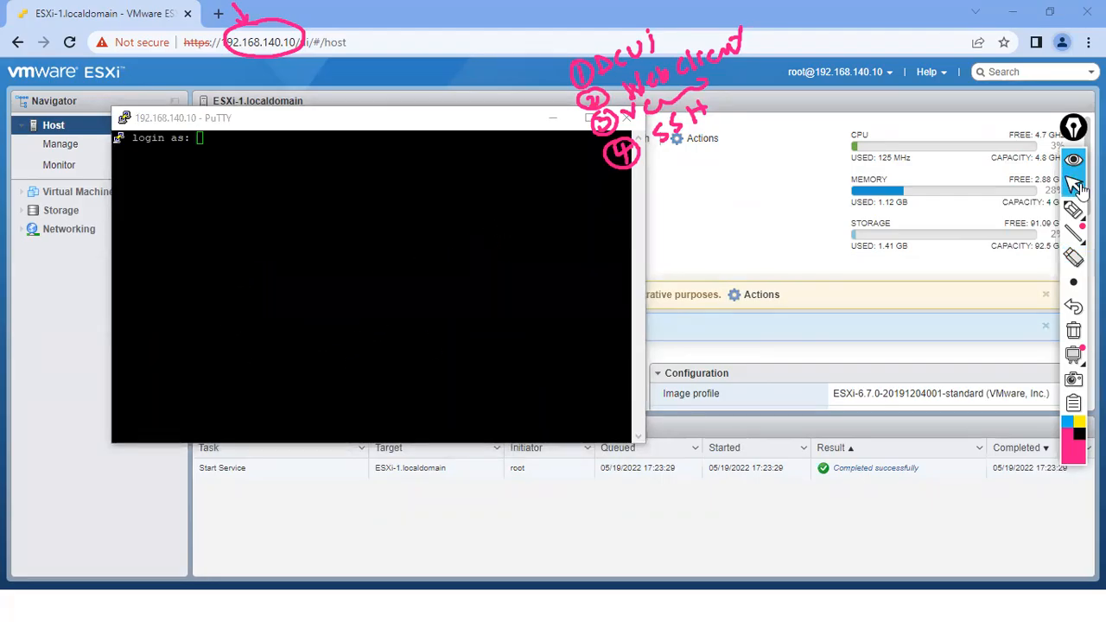
# - Log in to ESXi-1 as root with the account password
pyautogui.click(271, 165)
pyautogui.write('root')
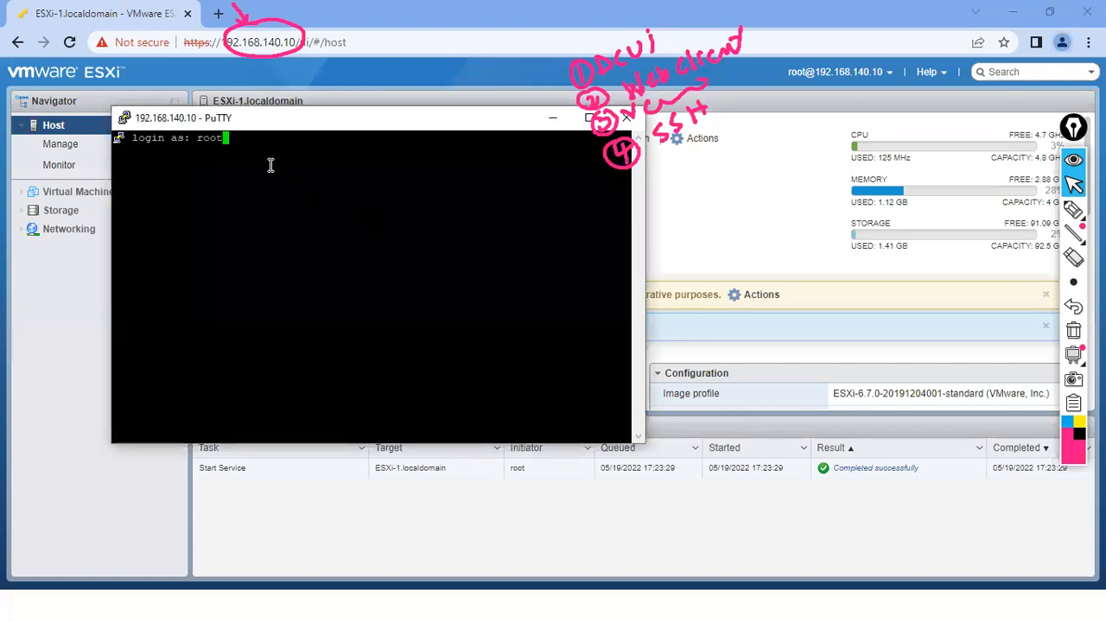
pyautogui.press('Return')
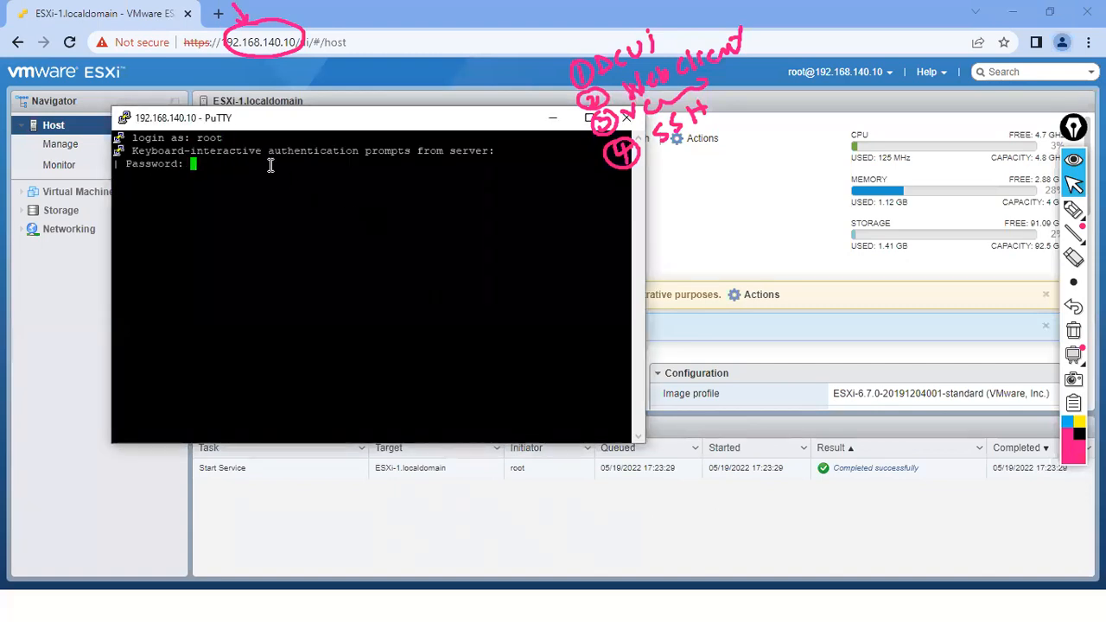
pyautogui.press('Return')
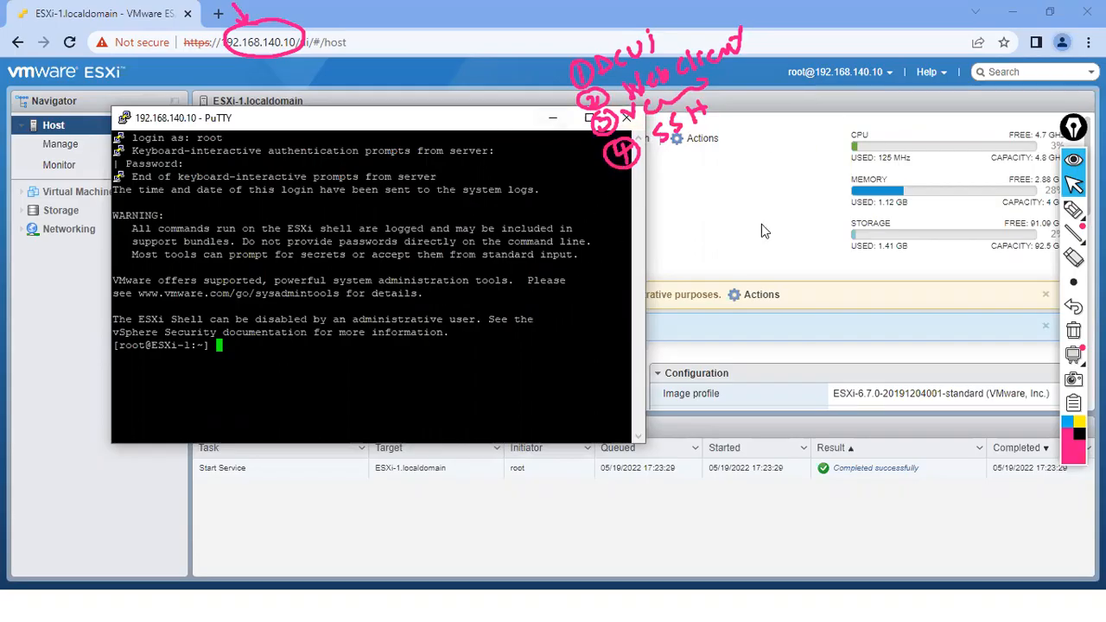
# - Tick off SSH in the handwritten on-screen notes
pyautogui.click(1072, 210)
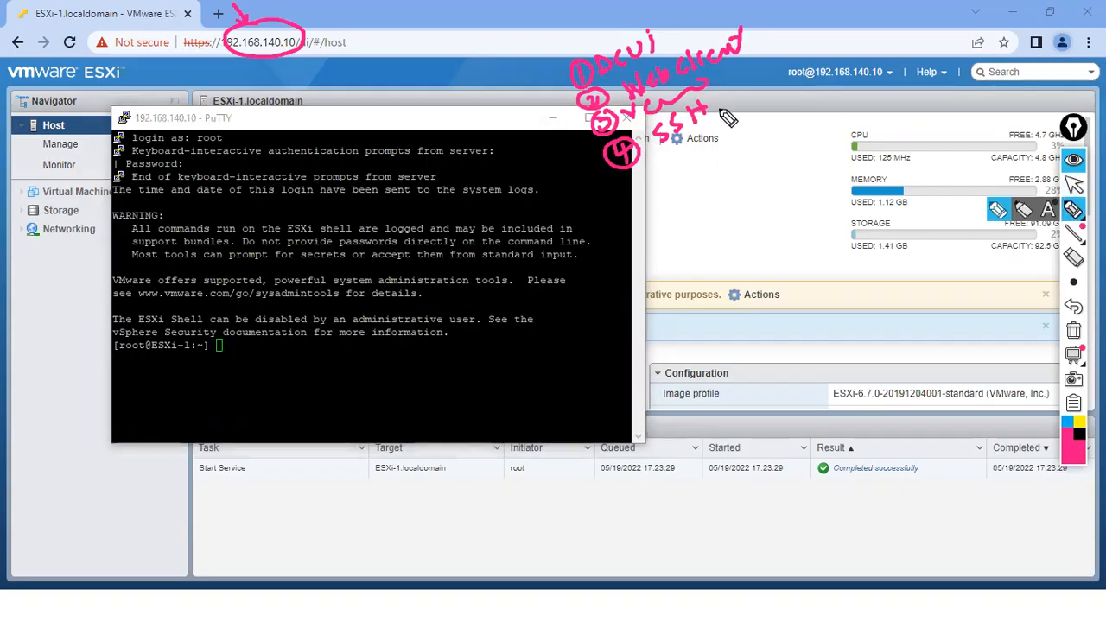
pyautogui.moveTo(713, 103); pyautogui.dragTo(732, 97)
pyautogui.click(1072, 185)
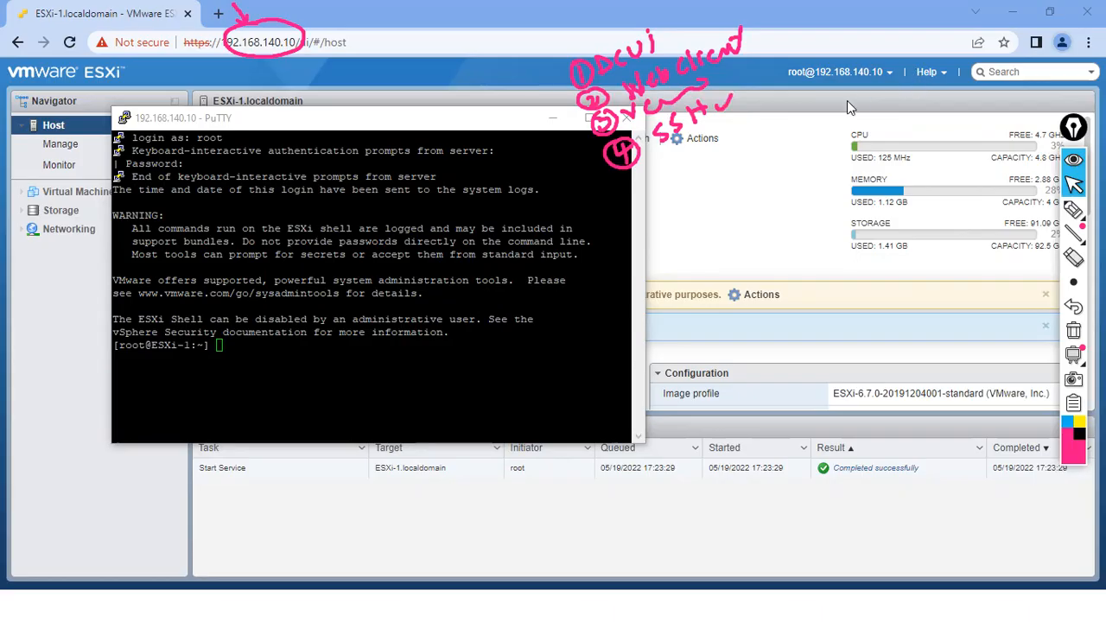
# - Minimize PuTTY and enable the ESXi console shell on ESXi-1 via Actions > Services
pyautogui.click(552, 118)
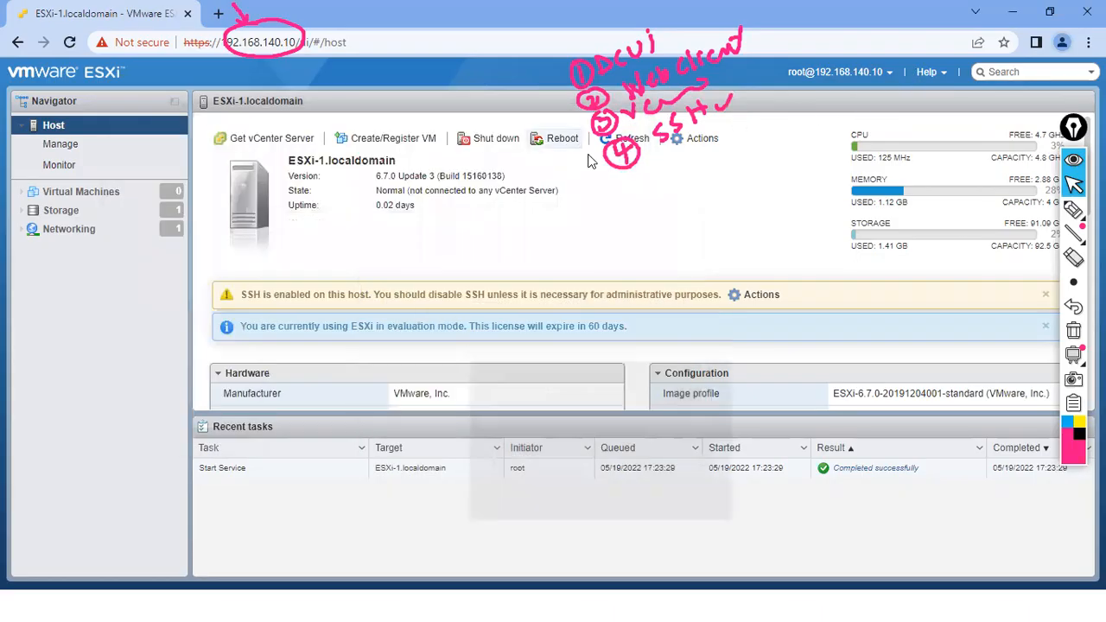
pyautogui.click(701, 140)
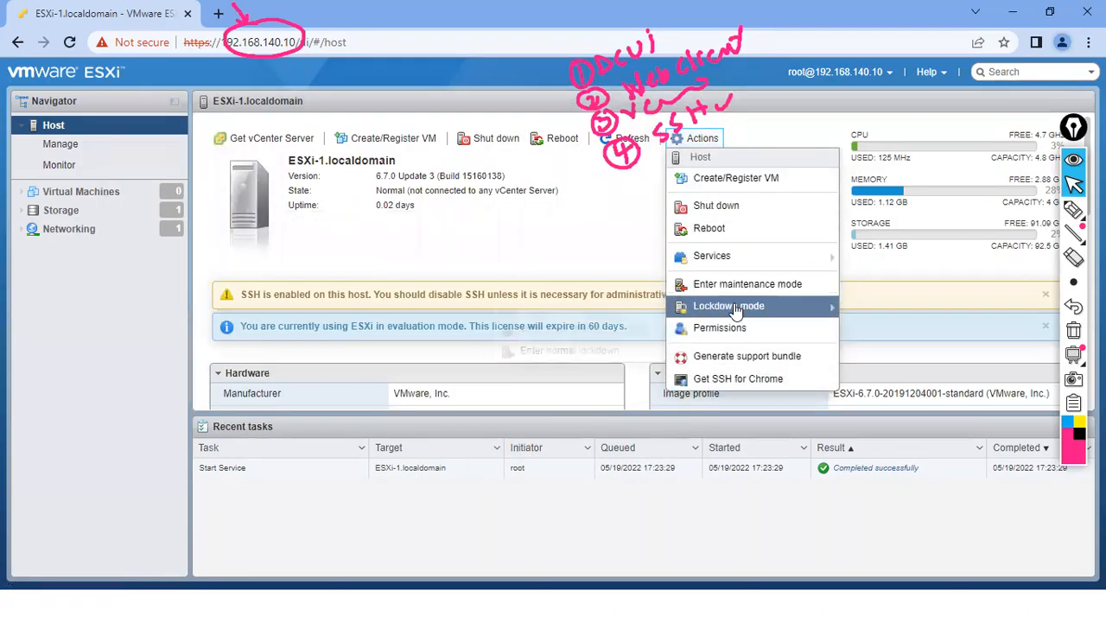
pyautogui.moveTo(719, 258)
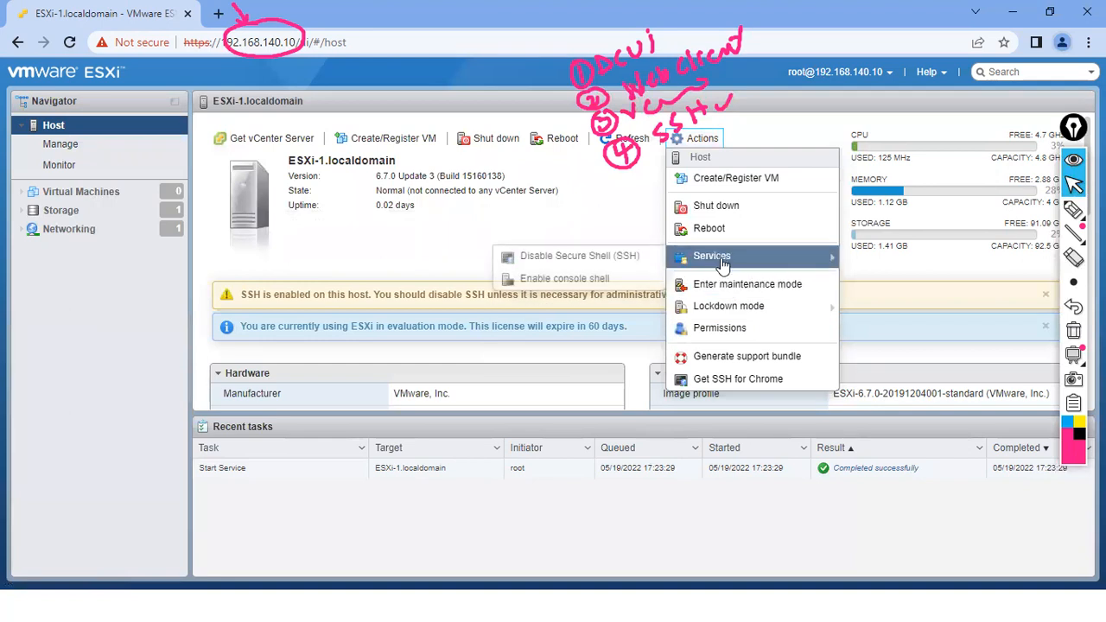
pyautogui.click(605, 279)
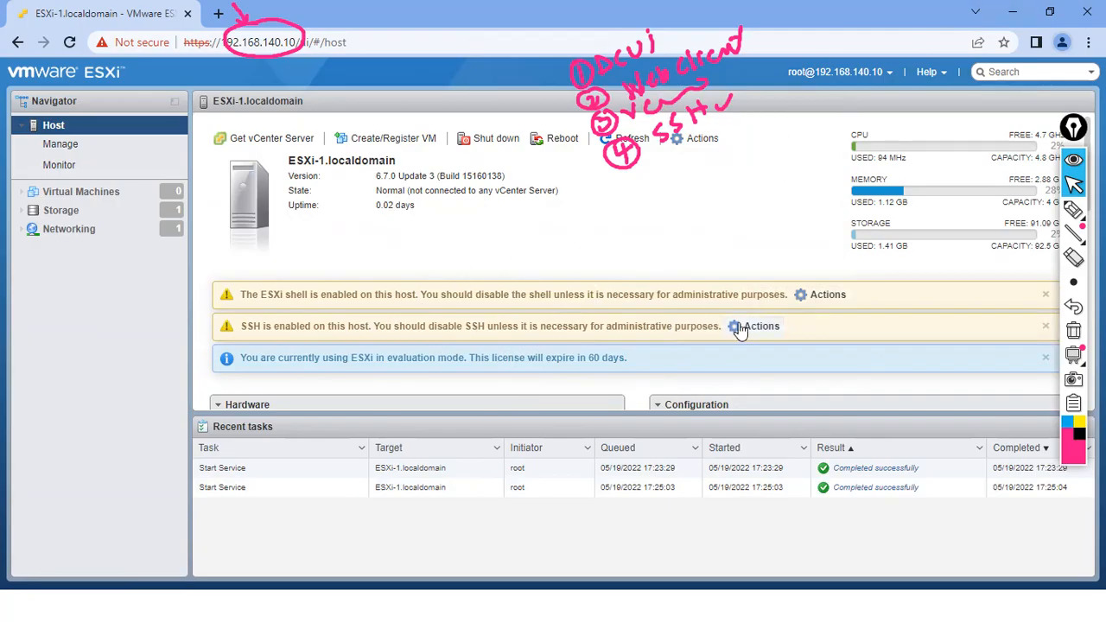
pyautogui.click(888, 75)
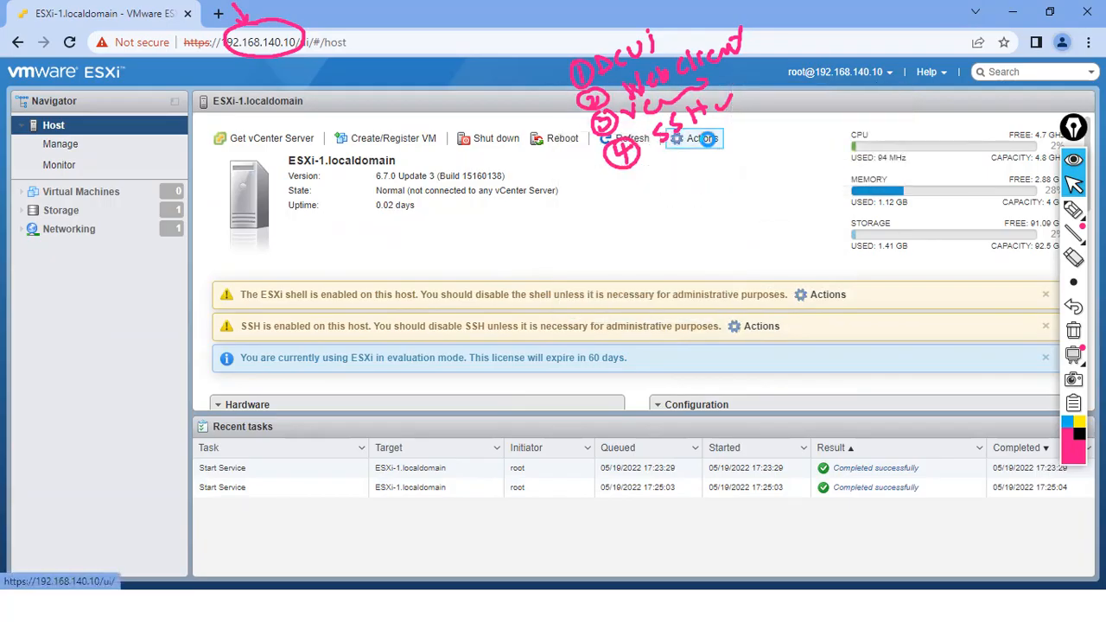
# - Disable SSH on ESXi-1 through Actions > Services
pyautogui.click(706, 139)
pyautogui.moveTo(722, 262)
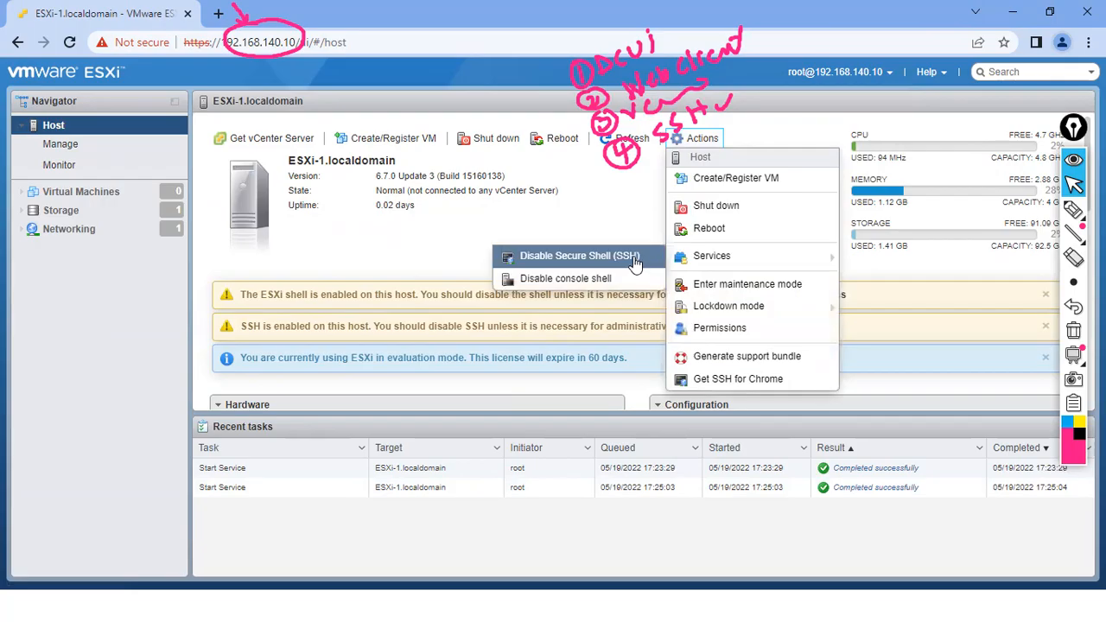
pyautogui.click(633, 263)
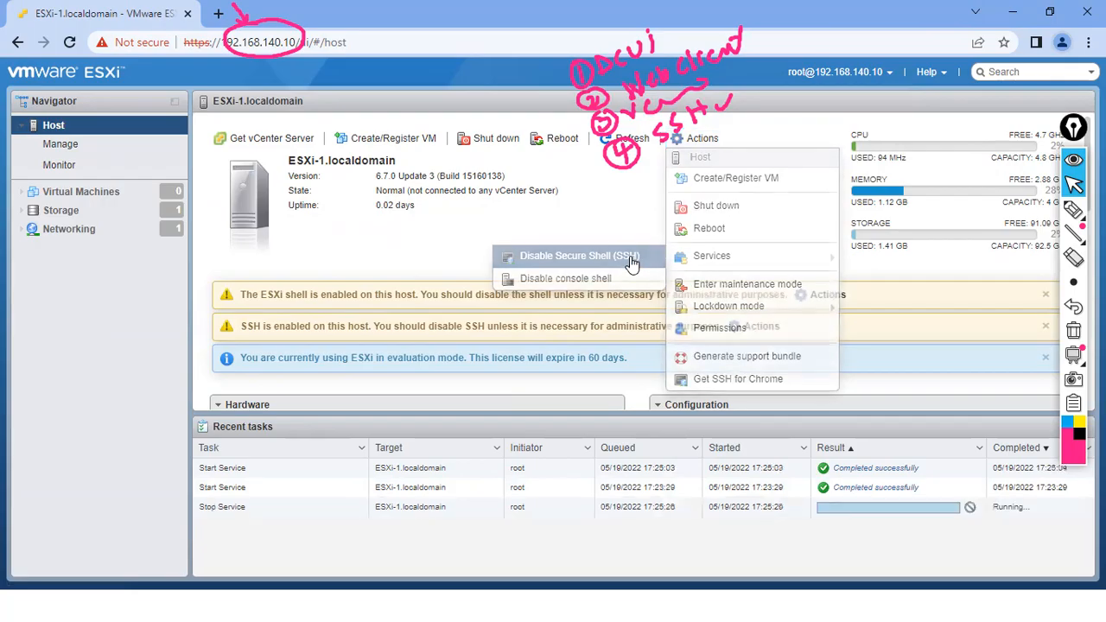
# - Disable the ESXi console shell on ESXi-1 as well
pyautogui.click(703, 141)
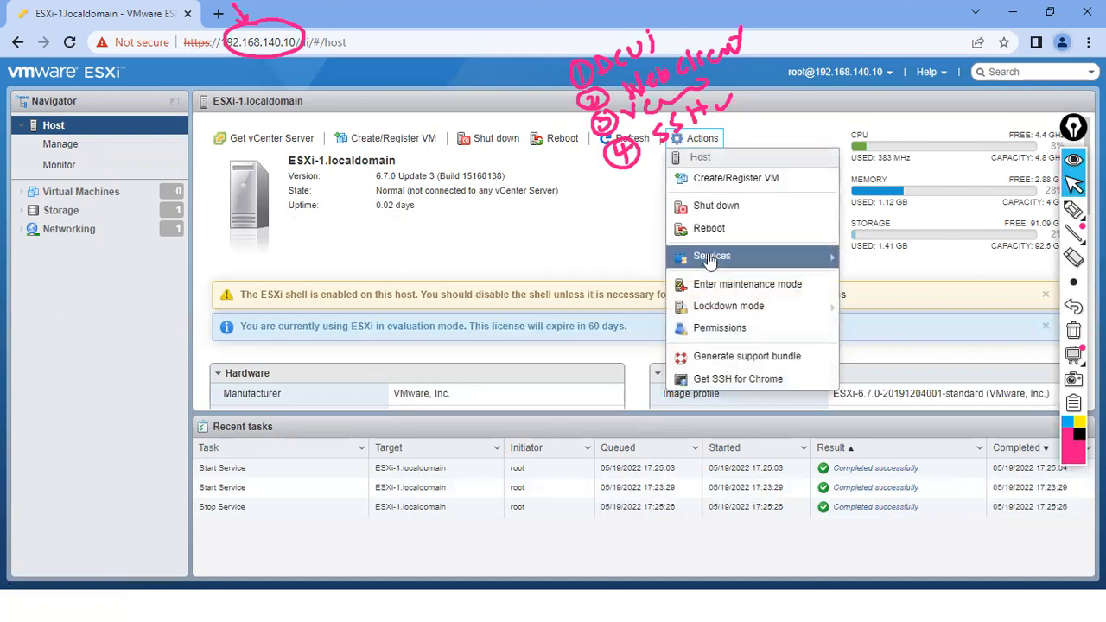
pyautogui.moveTo(682, 261)
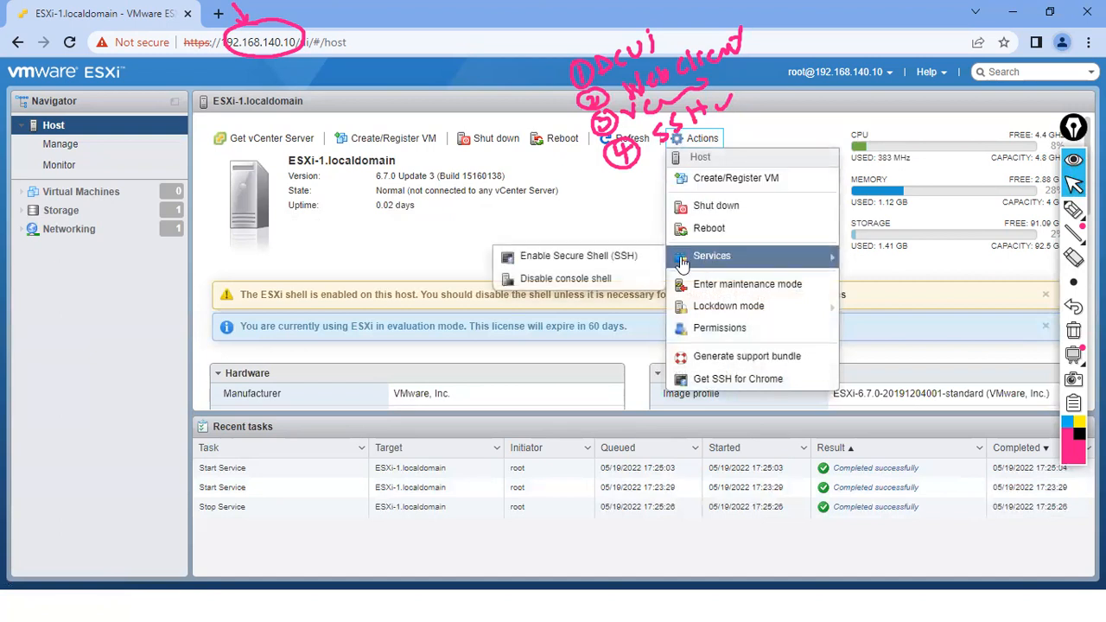
pyautogui.click(625, 286)
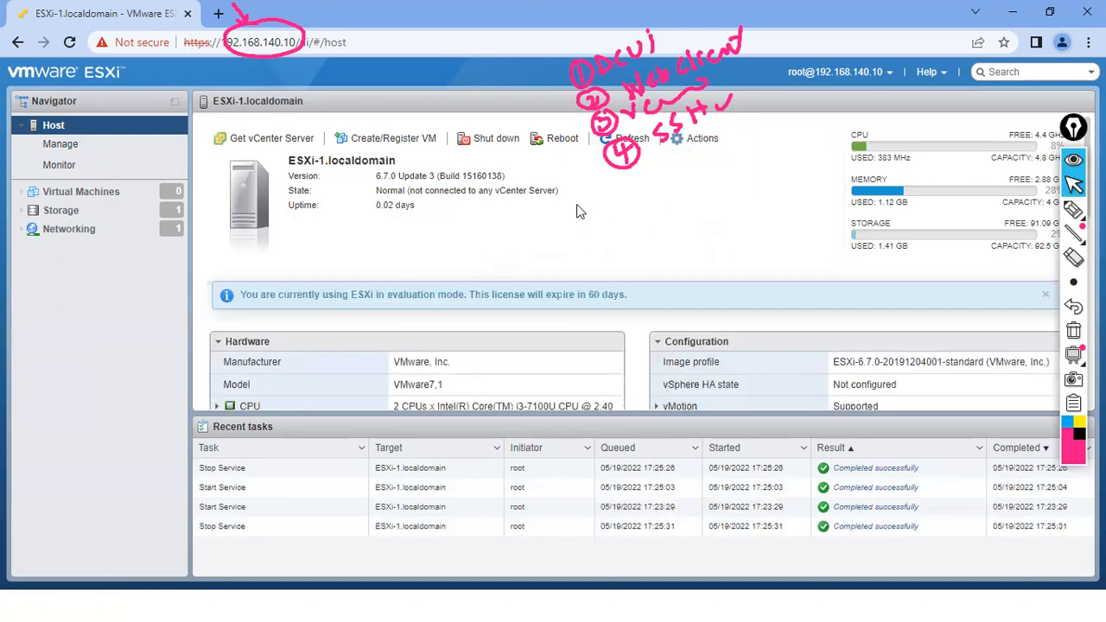
pyautogui.click(702, 142)
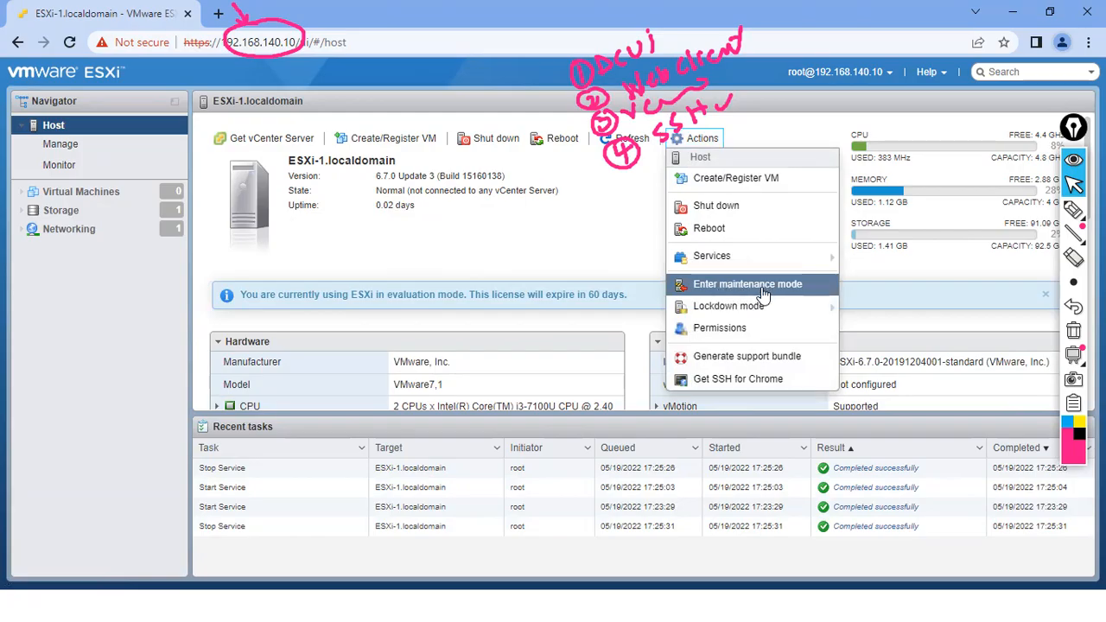
# - Annotate the screen, circling the host name and marking the maintenance mode option
pyautogui.click(1071, 210)
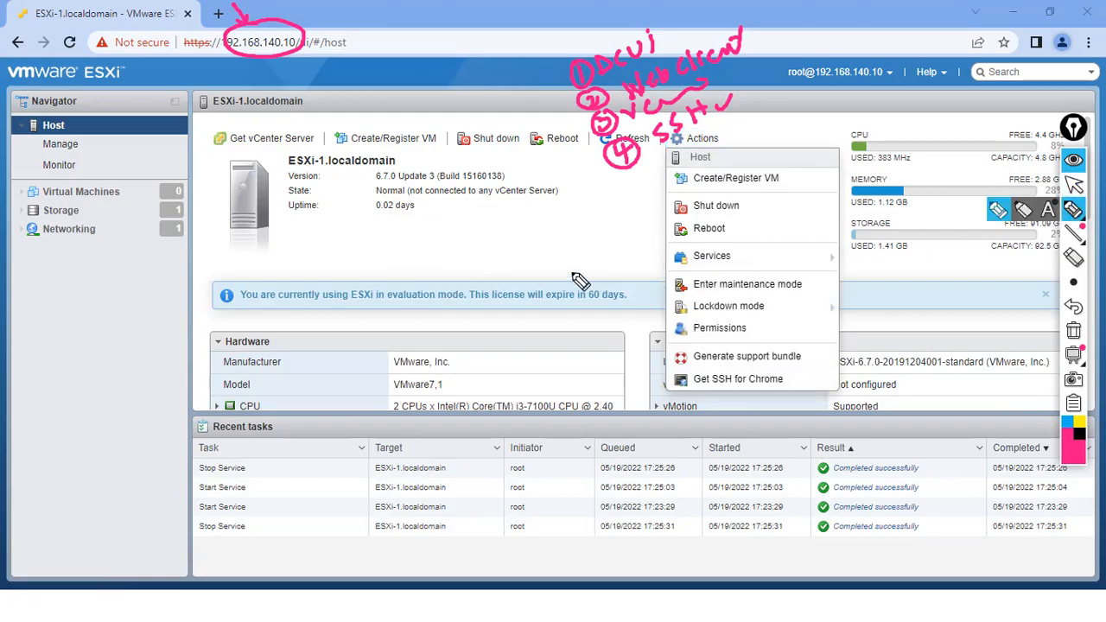
pyautogui.moveTo(240, 87)
pyautogui.mouseDown()
pyautogui.moveTo(213, 116)
pyautogui.moveTo(233, 95)
pyautogui.moveTo(223, 90)
pyautogui.mouseUp()
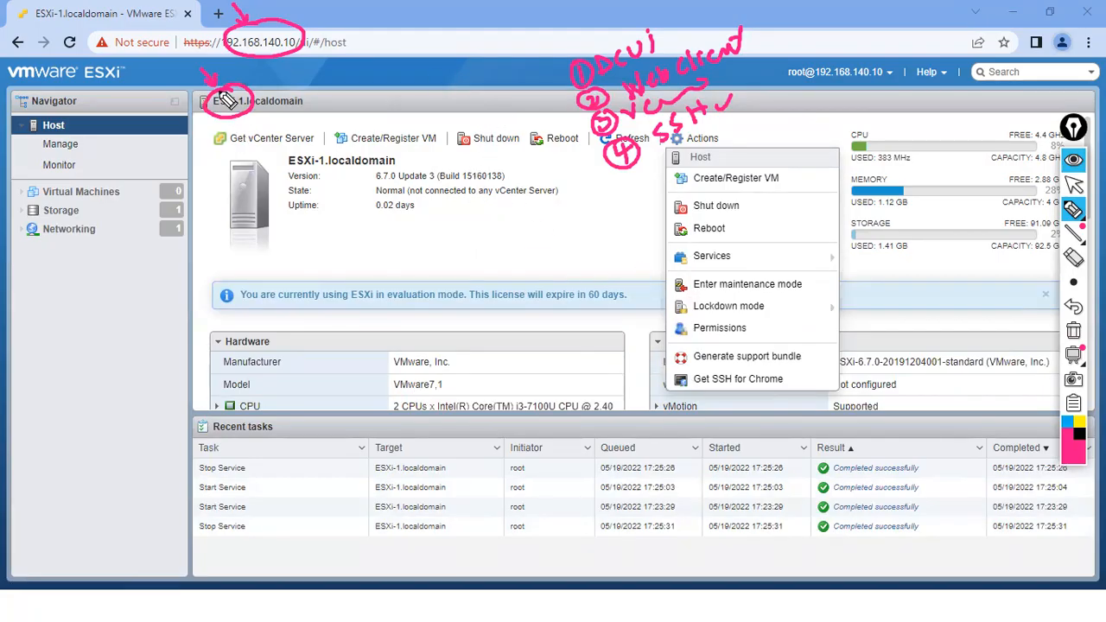
pyautogui.moveTo(673, 285)
pyautogui.mouseDown()
pyautogui.moveTo(682, 296)
pyautogui.moveTo(693, 275)
pyautogui.mouseUp()
pyautogui.moveTo(800, 273); pyautogui.dragTo(802, 297)
pyautogui.moveTo(758, 257); pyautogui.dragTo(760, 278)
pyautogui.moveTo(751, 269); pyautogui.dragTo(767, 267)
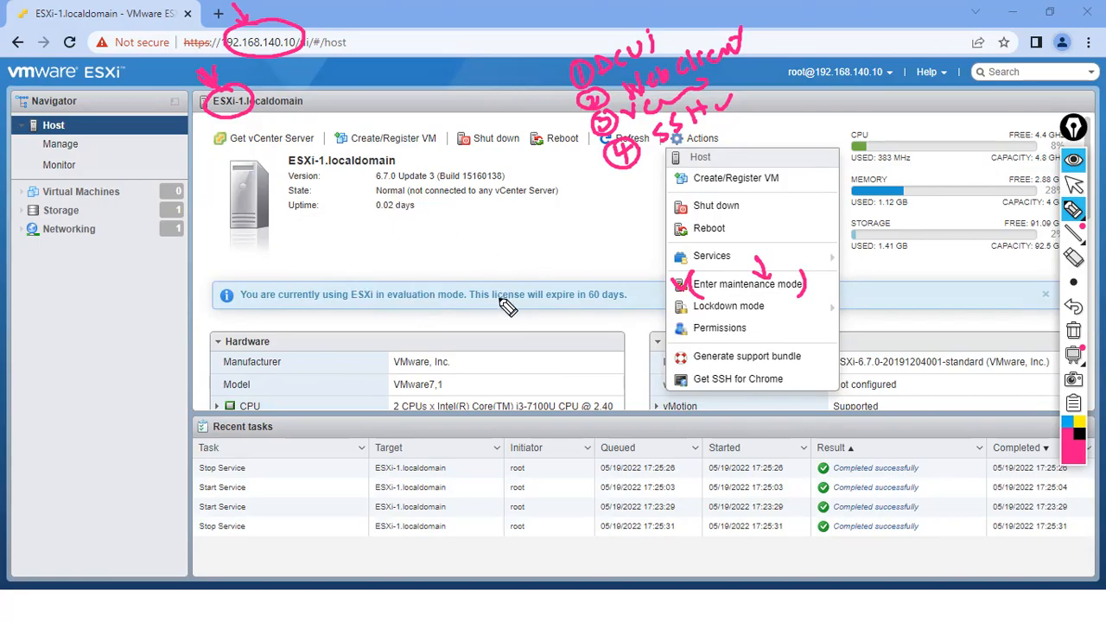
pyautogui.moveTo(698, 295); pyautogui.dragTo(798, 288)
# - Erase the annotation marks and show the Lockdown mode submenu choices
pyautogui.click(1073, 257)
pyautogui.moveTo(719, 289)
pyautogui.mouseDown()
pyautogui.moveTo(797, 290)
pyautogui.moveTo(679, 294)
pyautogui.moveTo(689, 297)
pyautogui.mouseUp()
pyautogui.click(1073, 209)
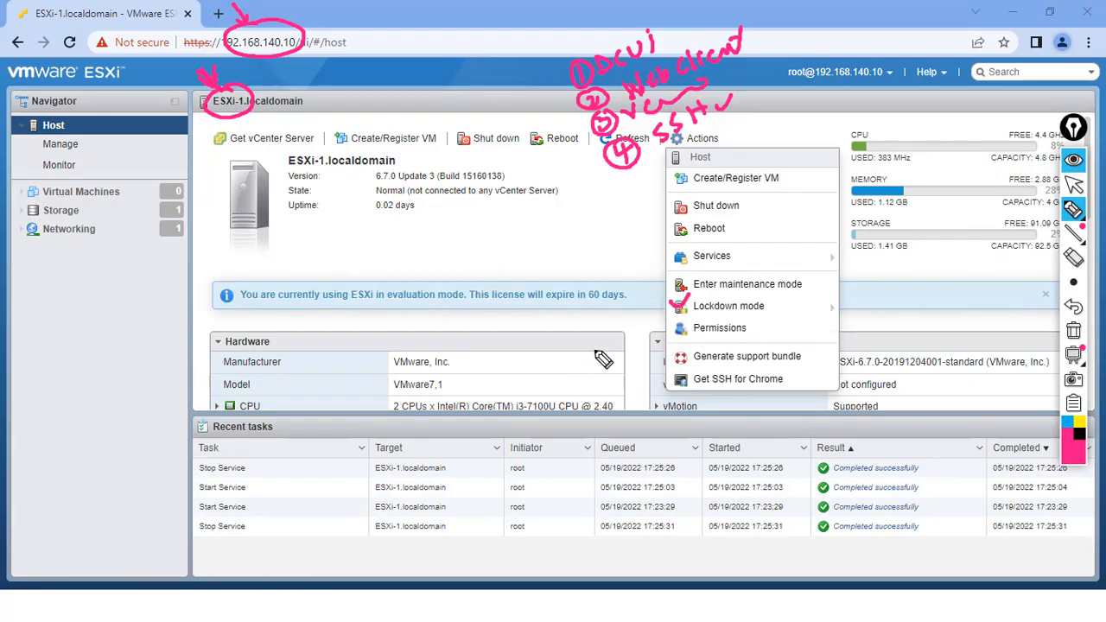
pyautogui.click(1073, 257)
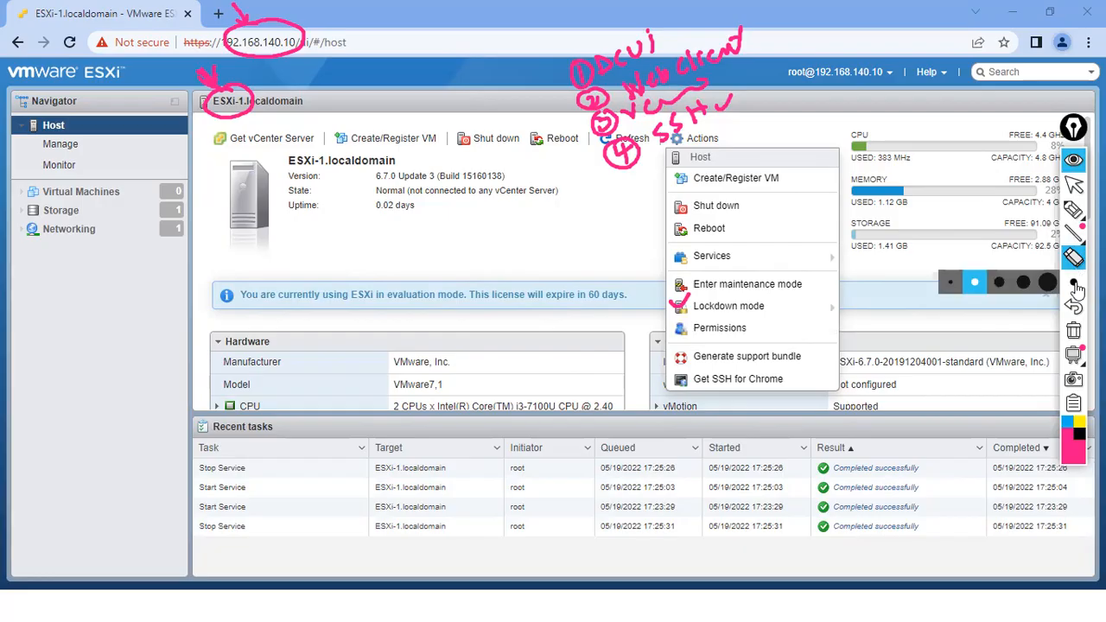
pyautogui.click(699, 306)
pyautogui.moveTo(1069, 204)
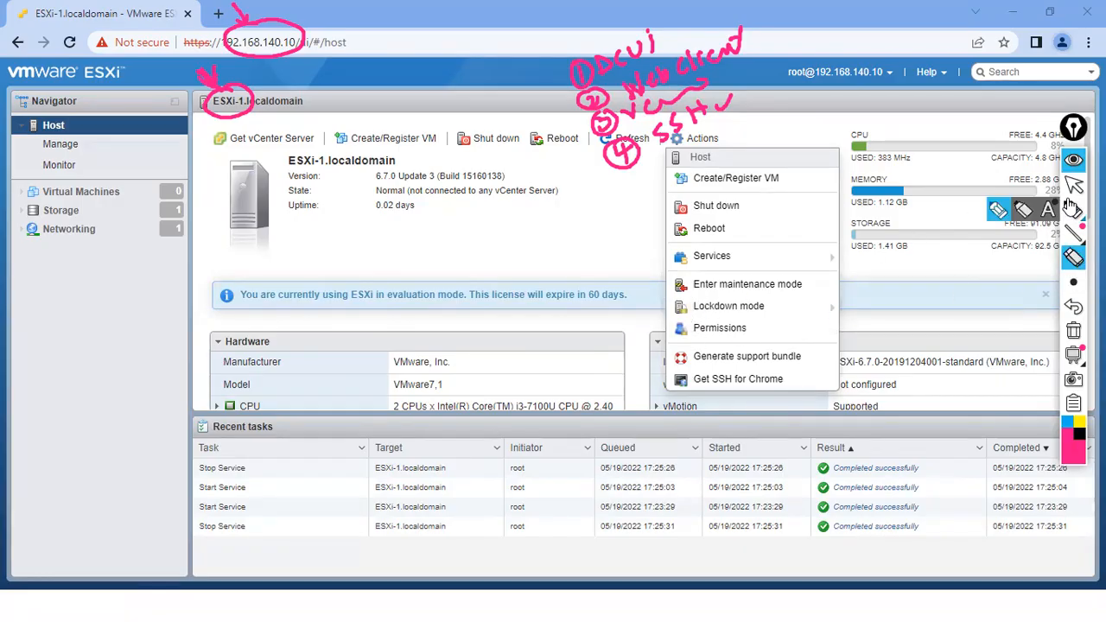
pyautogui.click(1073, 184)
pyautogui.moveTo(771, 312)
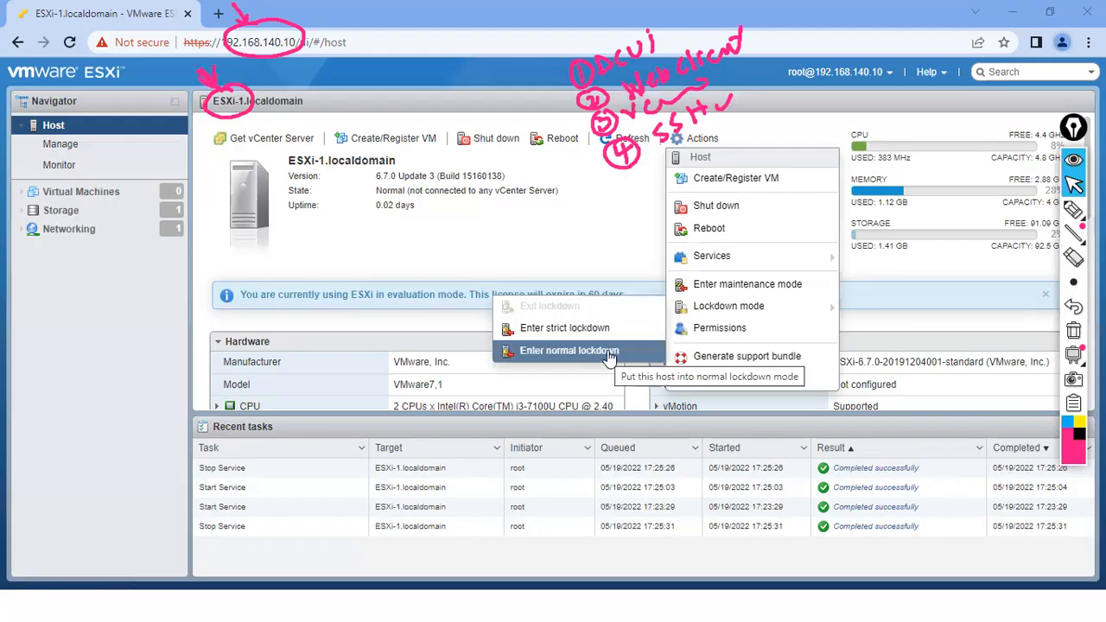
# - Tick off DCUI and SSH and cross out Web client in the handwritten notes
pyautogui.click(1073, 210)
pyautogui.moveTo(664, 30); pyautogui.dragTo(688, 20)
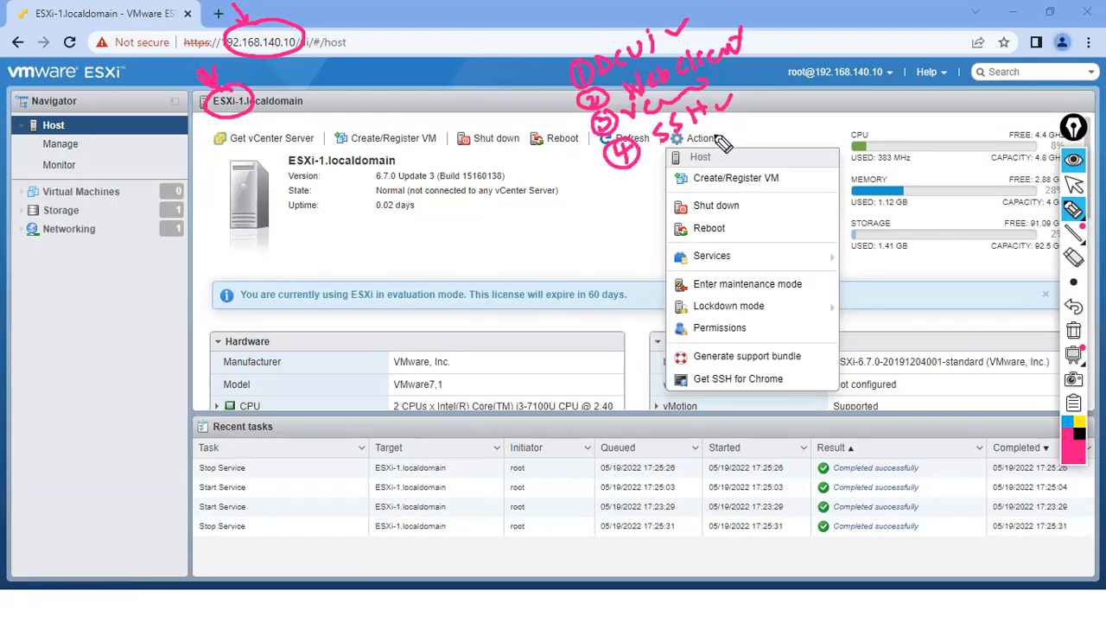
pyautogui.moveTo(713, 114); pyautogui.dragTo(724, 84)
pyautogui.moveTo(762, 24); pyautogui.dragTo(763, 35)
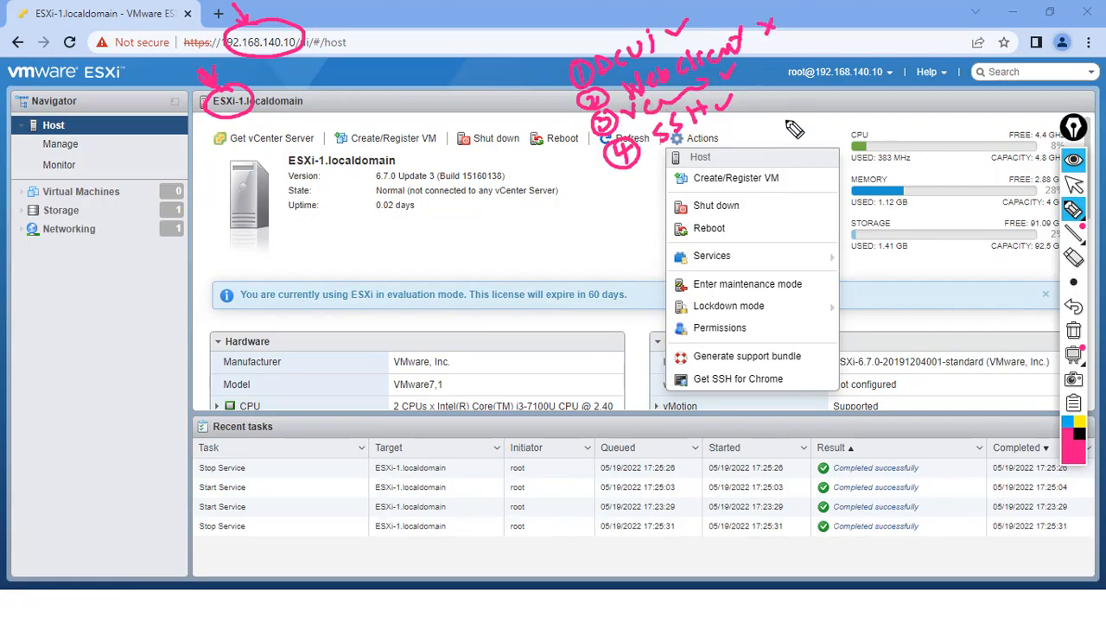
pyautogui.moveTo(767, 81); pyautogui.dragTo(772, 90)
pyautogui.click(1073, 186)
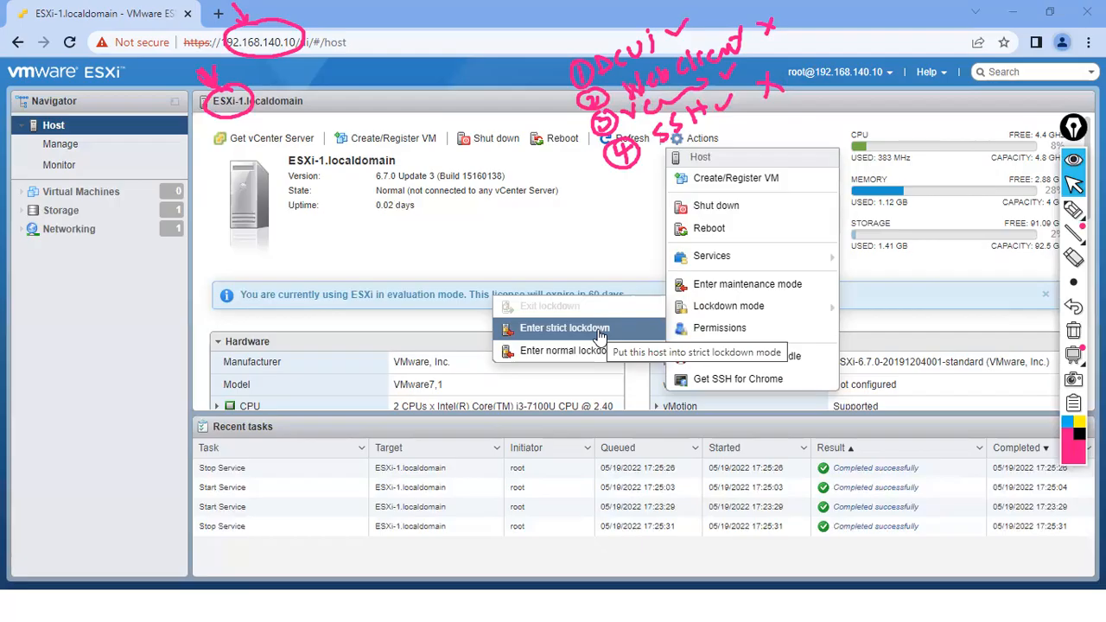
pyautogui.click(1071, 209)
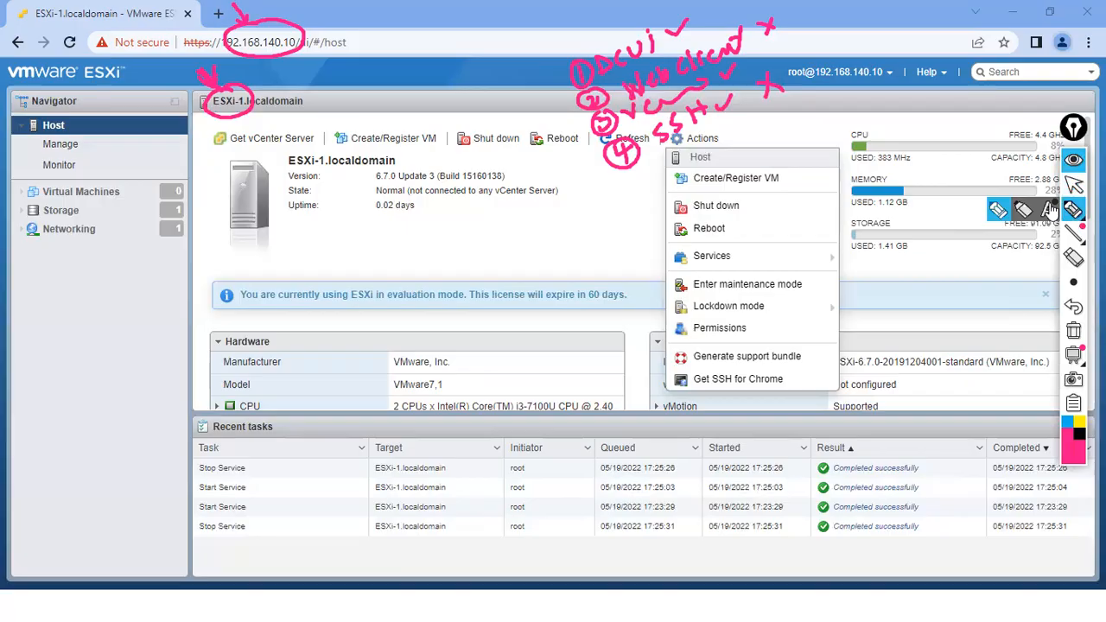
pyautogui.moveTo(675, 21)
pyautogui.mouseDown()
pyautogui.moveTo(687, 33)
pyautogui.moveTo(673, 30)
pyautogui.mouseUp()
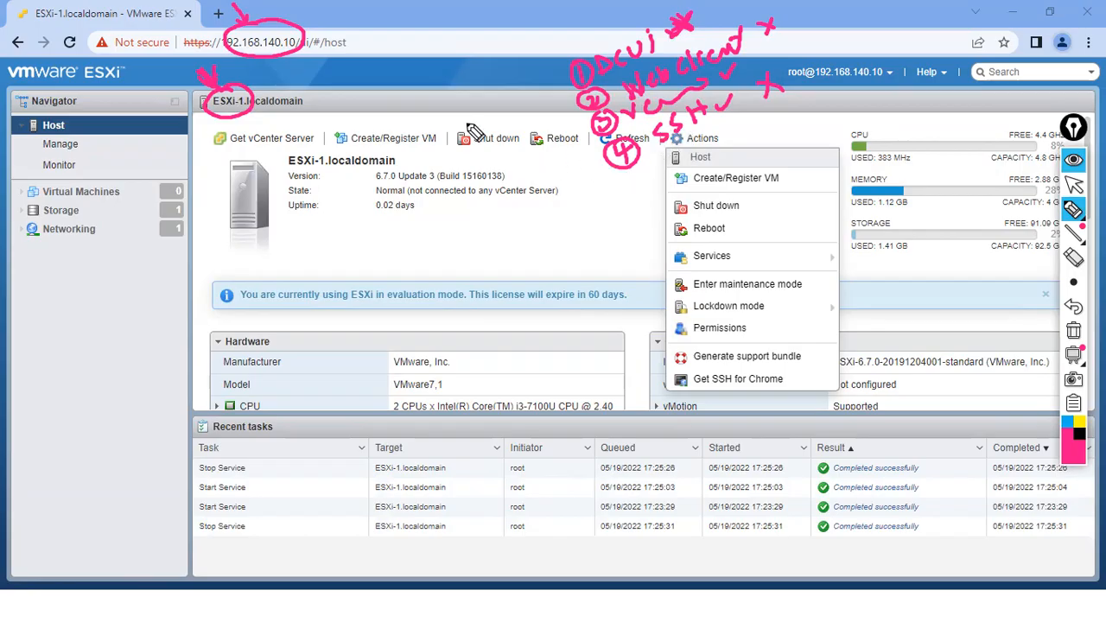
pyautogui.moveTo(240, 47); pyautogui.dragTo(268, 51)
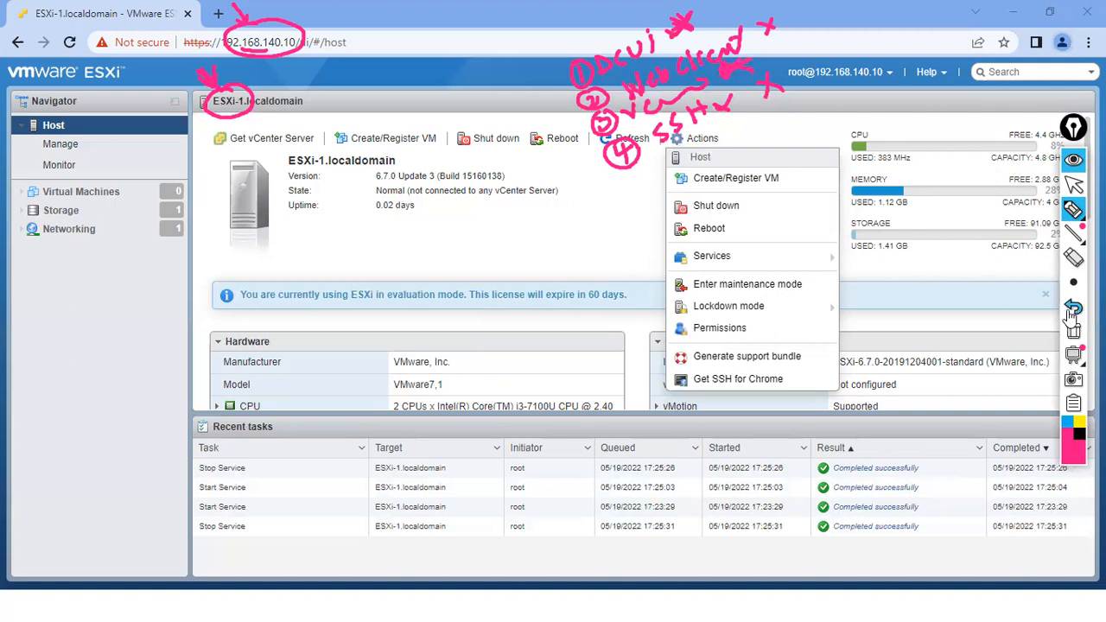
# - Clear the earlier ink, then view and close the host's Permissions window
pyautogui.click(1073, 330)
pyautogui.click(1072, 184)
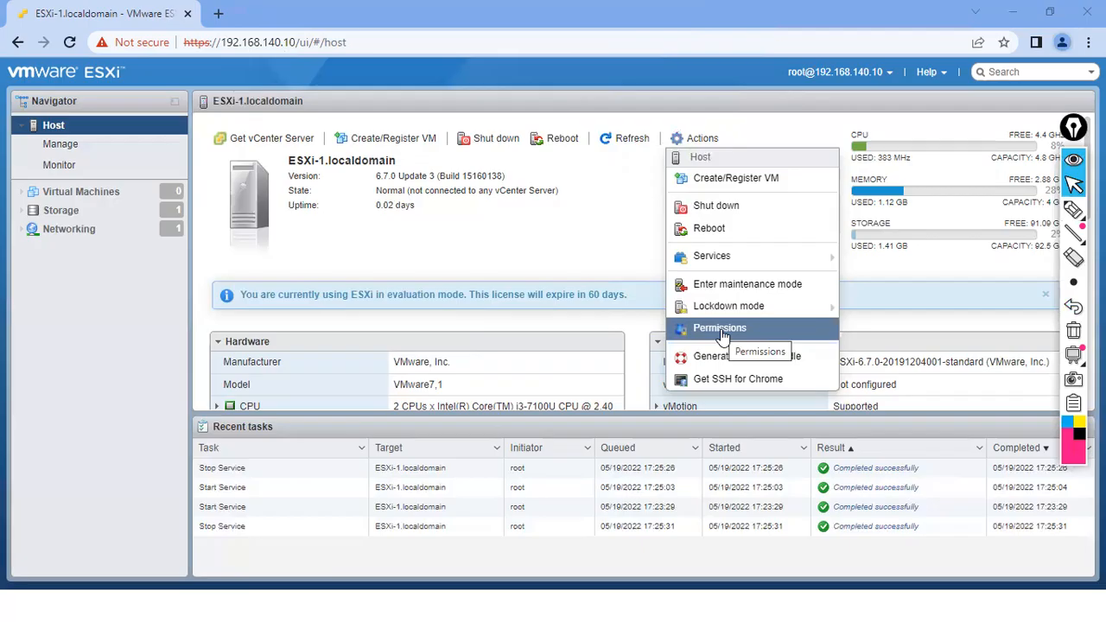
pyautogui.click(722, 332)
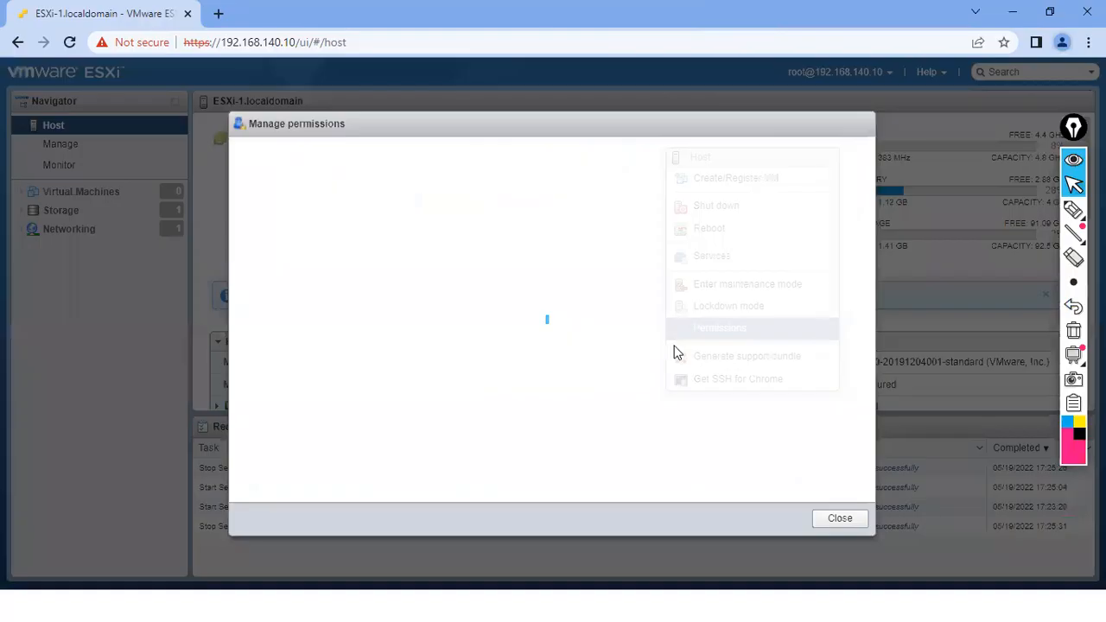
pyautogui.click(838, 522)
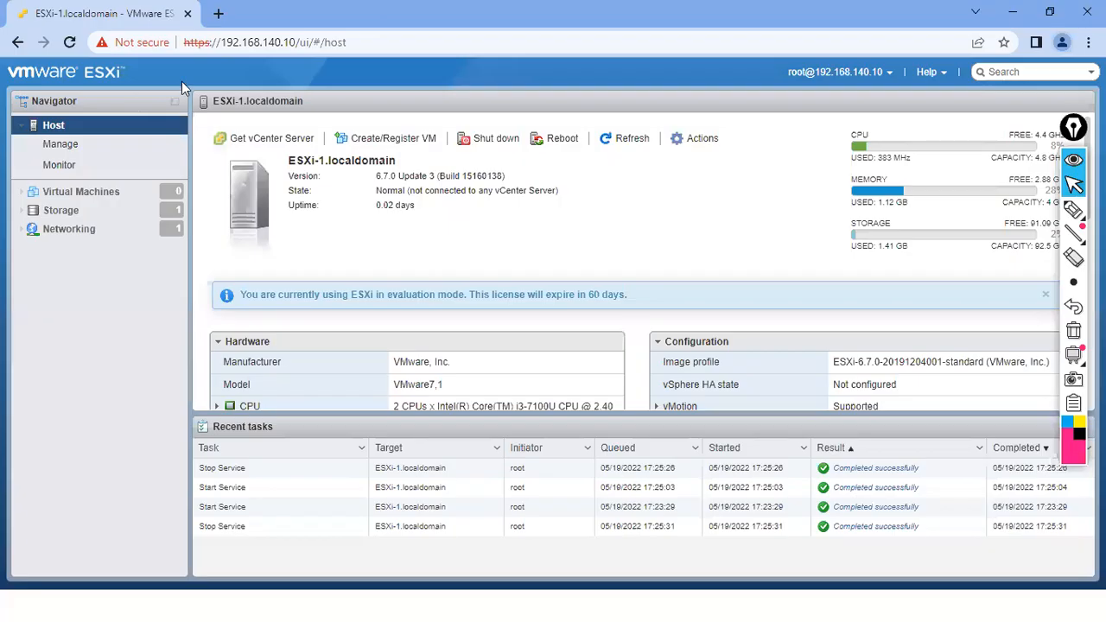
# - Highlight Generate support bundle and Get SSH for Chrome in the host Actions list, then dismiss it
pyautogui.click(703, 140)
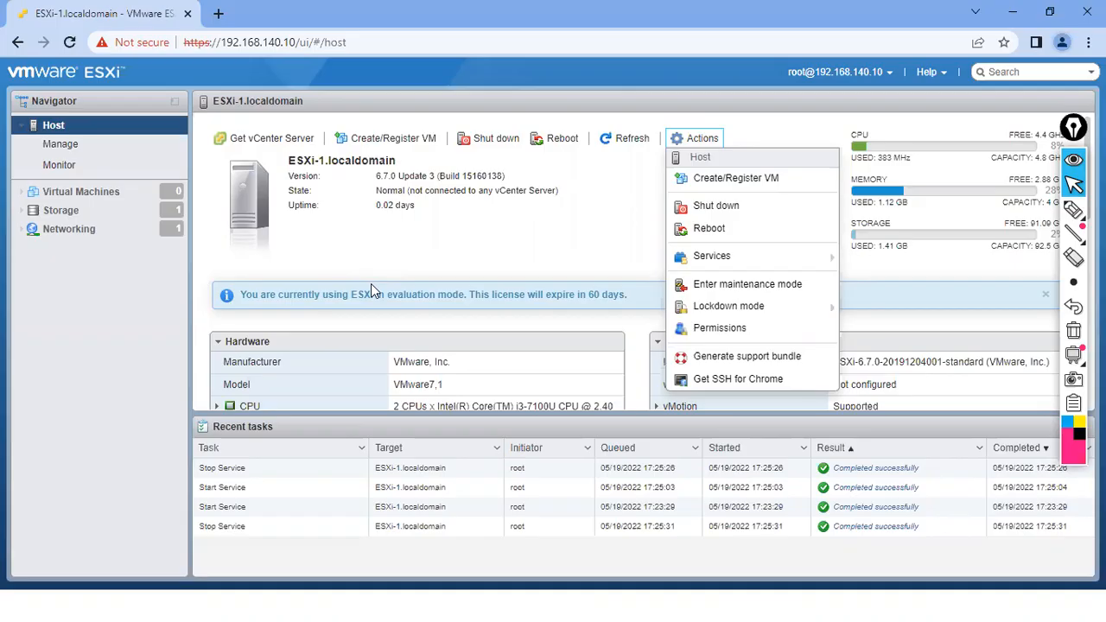
pyautogui.click(1071, 210)
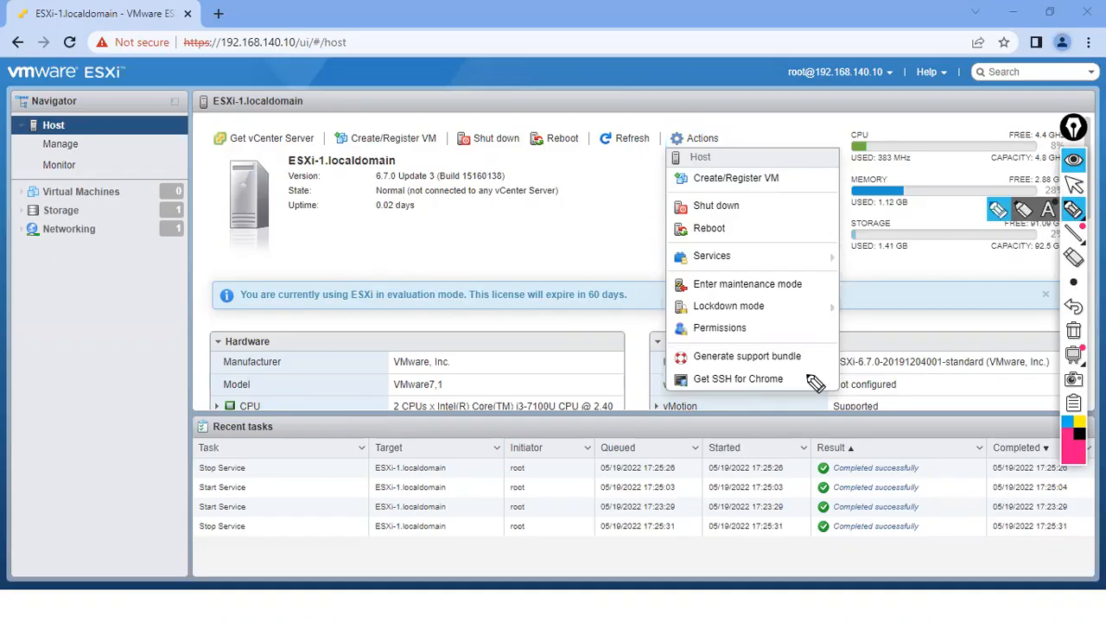
pyautogui.moveTo(804, 355); pyautogui.dragTo(824, 347)
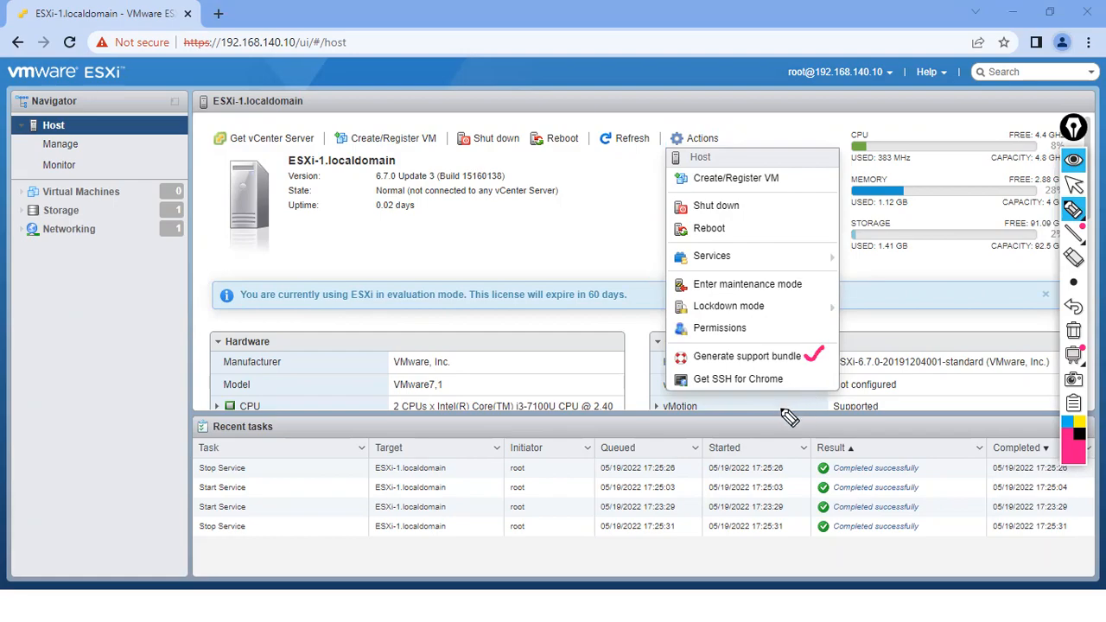
pyautogui.moveTo(790, 380); pyautogui.dragTo(810, 373)
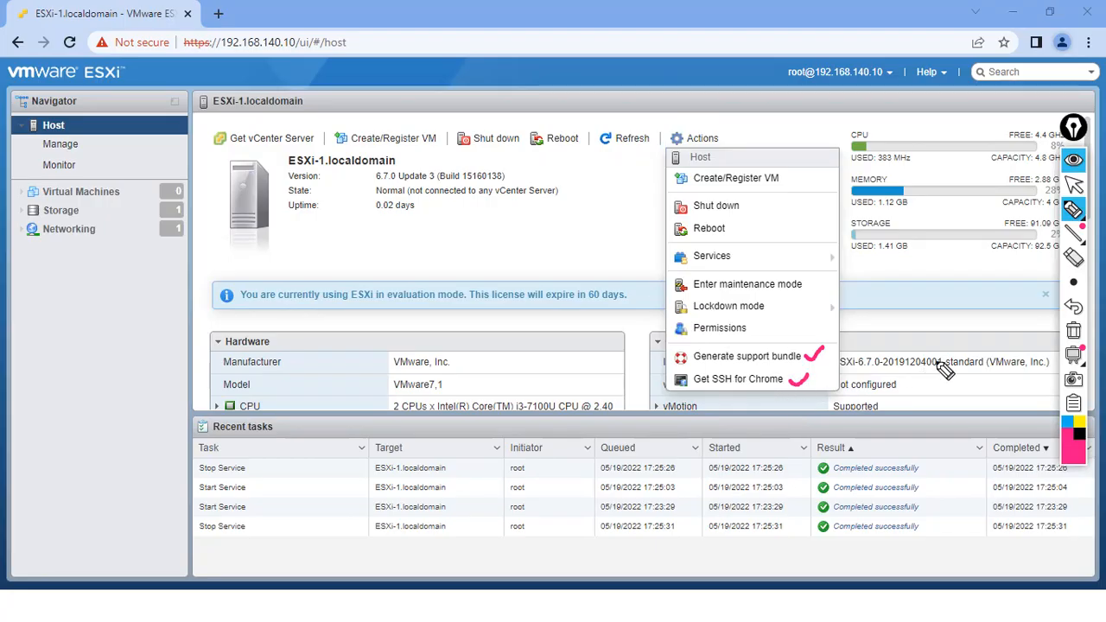
pyautogui.click(1073, 330)
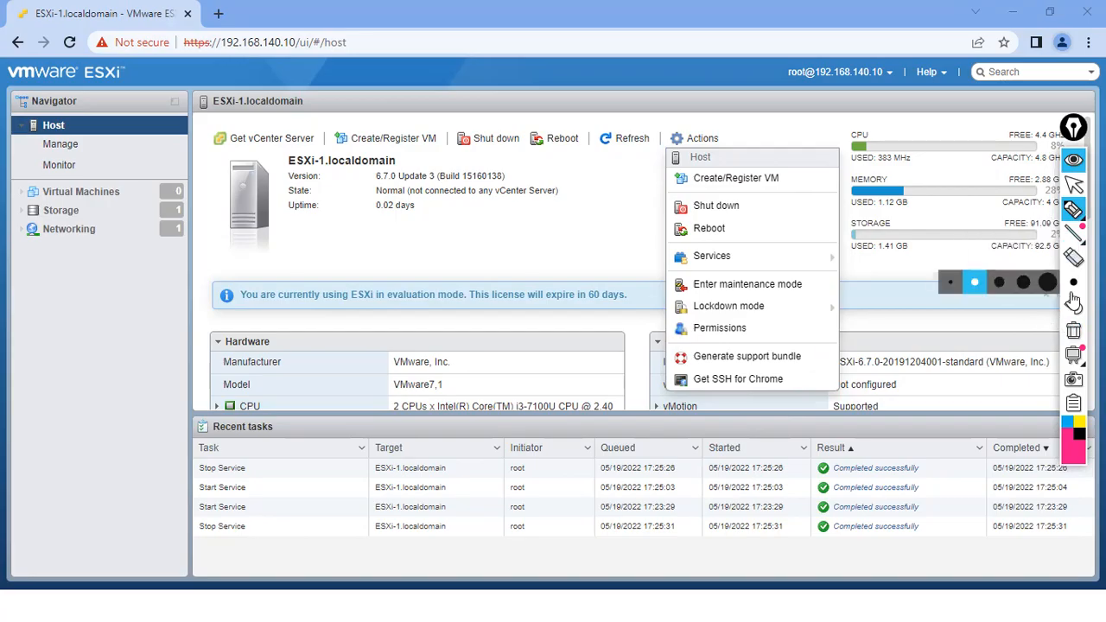
pyautogui.click(1073, 184)
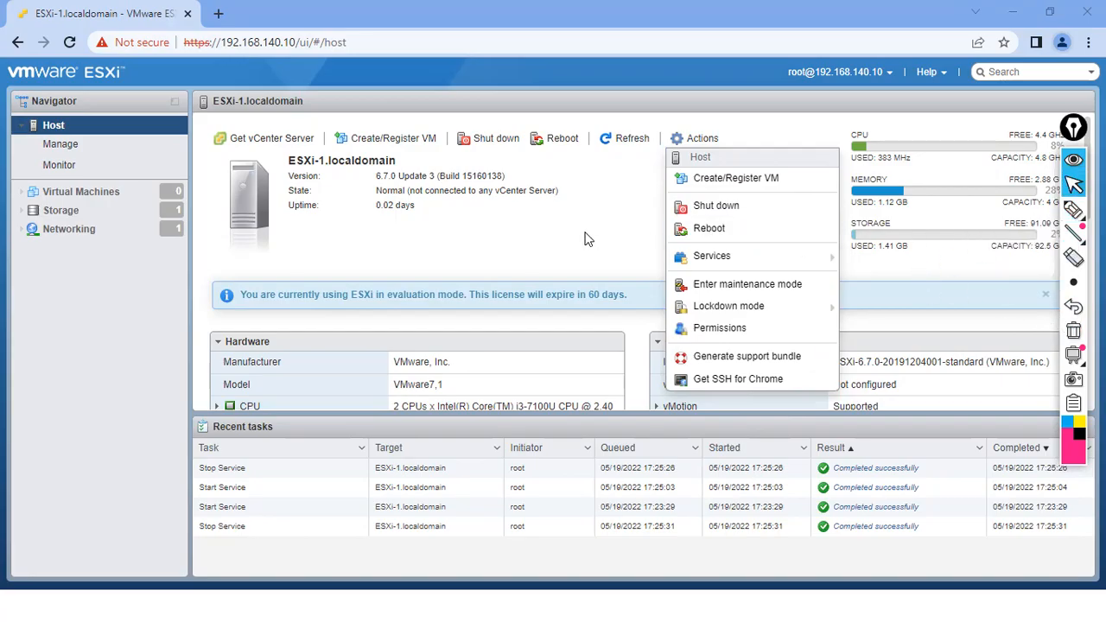
pyautogui.click(588, 241)
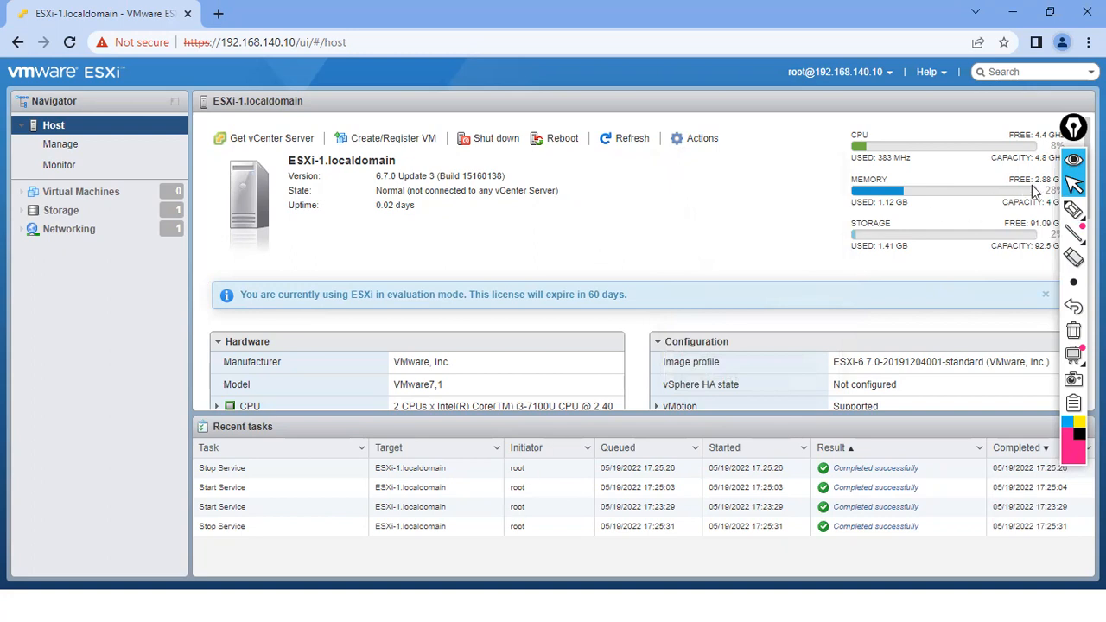
pyautogui.moveTo(1073, 125); pyautogui.dragTo(1094, 118)
pyautogui.click(1093, 203)
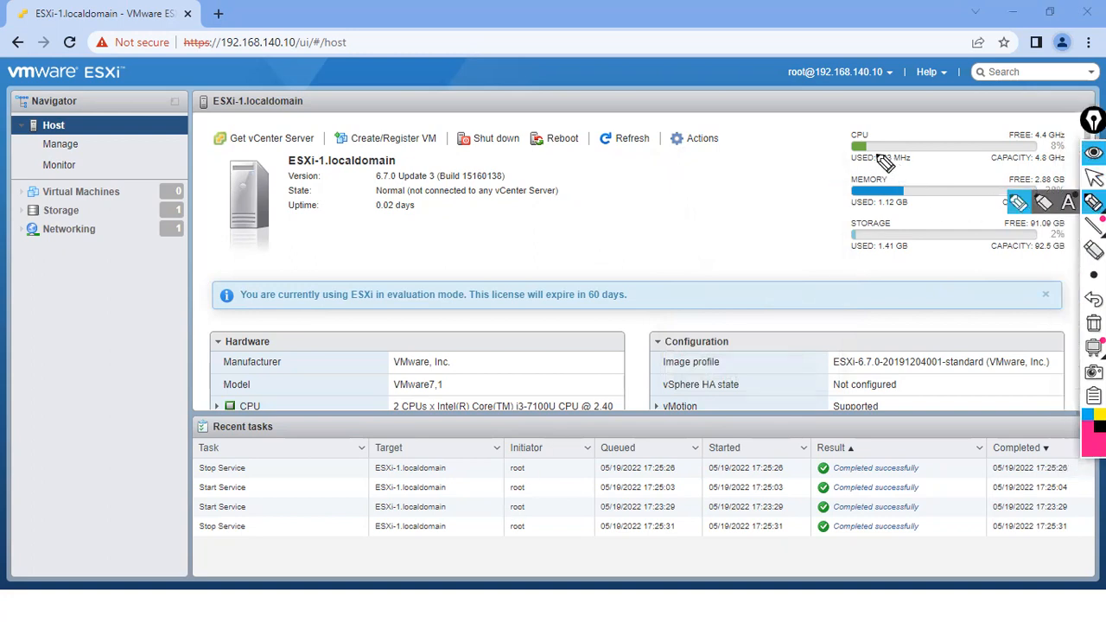
pyautogui.moveTo(831, 145); pyautogui.dragTo(857, 135)
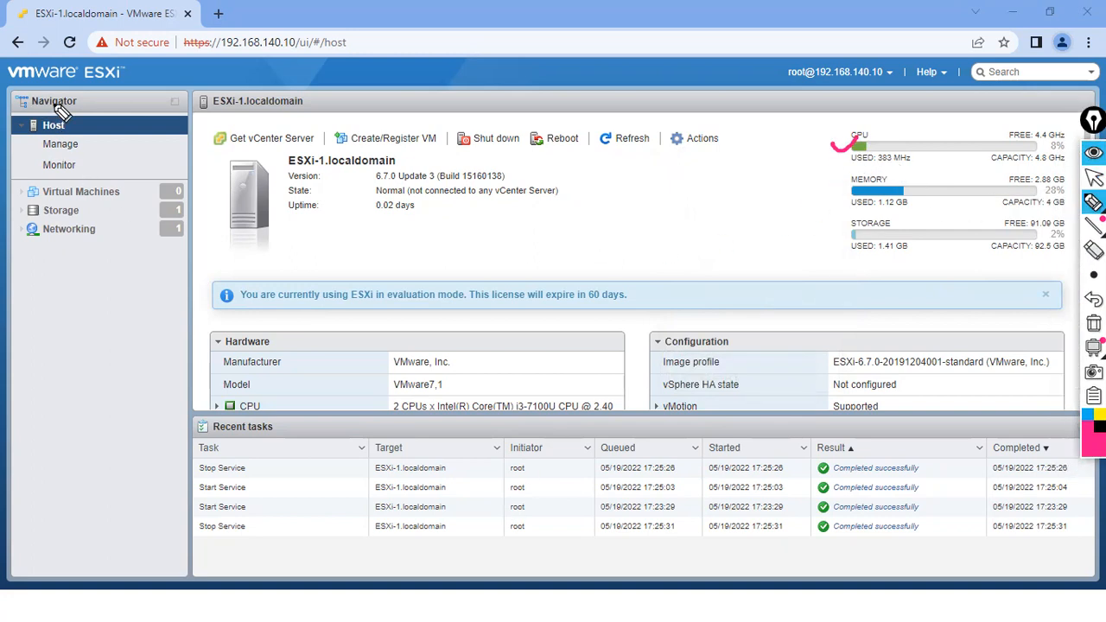
pyautogui.moveTo(226, 20)
pyautogui.mouseDown()
pyautogui.moveTo(199, 35)
pyautogui.moveTo(316, 67)
pyautogui.moveTo(207, 30)
pyautogui.moveTo(186, 4)
pyautogui.mouseUp()
pyautogui.moveTo(833, 183); pyautogui.dragTo(852, 179)
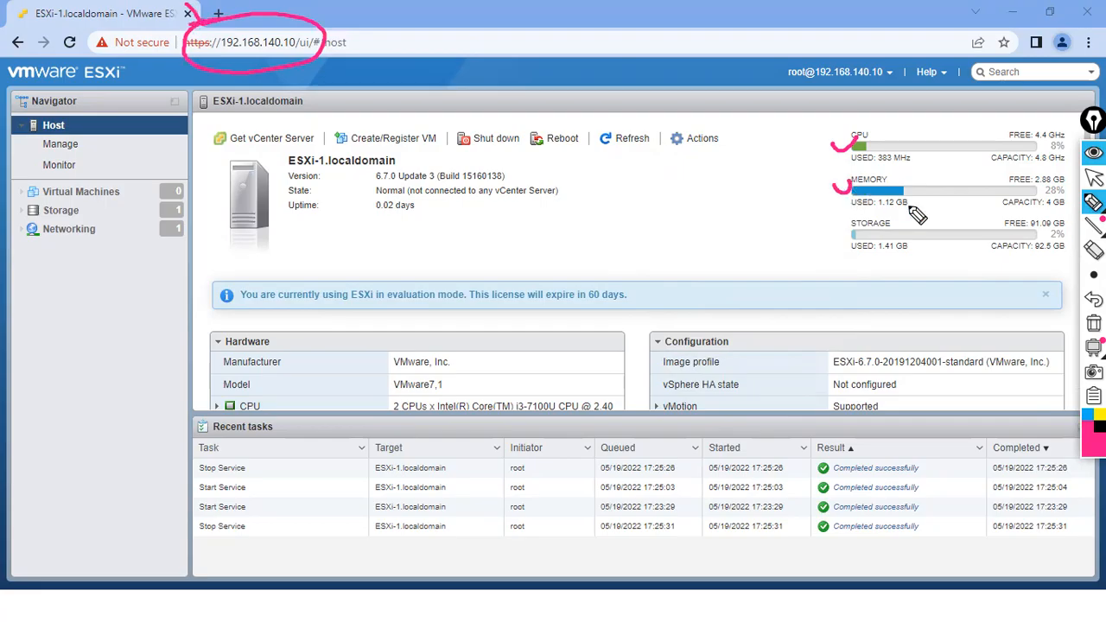
pyautogui.moveTo(1043, 211)
pyautogui.mouseDown()
pyautogui.moveTo(1065, 205)
pyautogui.moveTo(1045, 172)
pyautogui.mouseUp()
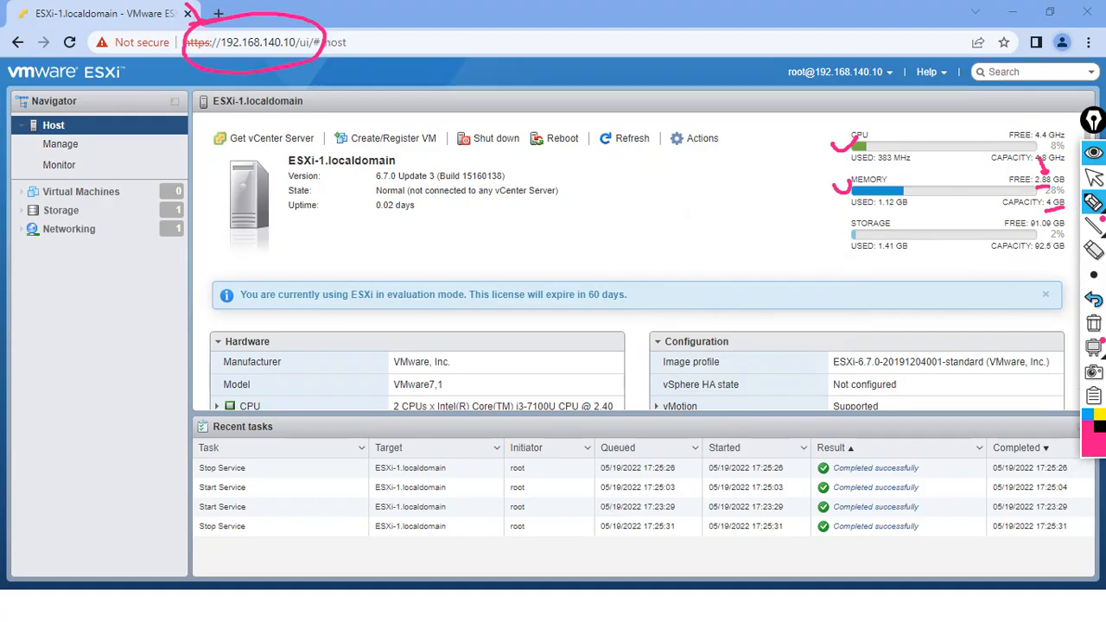
pyautogui.click(1093, 322)
pyautogui.moveTo(760, 192)
pyautogui.mouseDown()
pyautogui.moveTo(741, 212)
pyautogui.moveTo(786, 199)
pyautogui.moveTo(730, 226)
pyautogui.mouseUp()
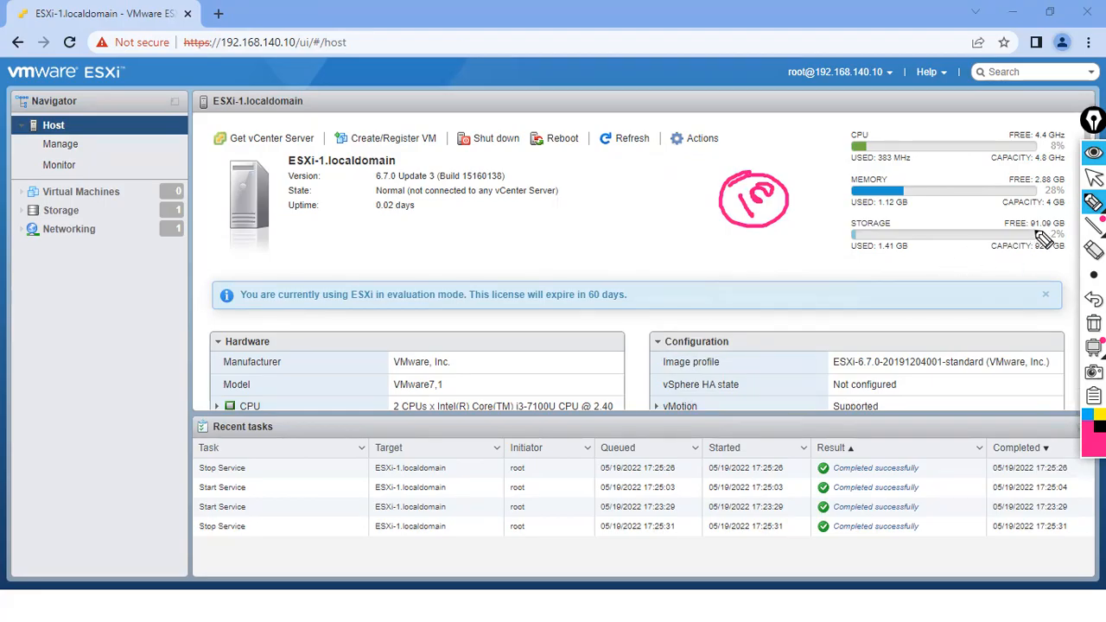
pyautogui.moveTo(800, 257)
pyautogui.mouseDown()
pyautogui.moveTo(797, 234)
pyautogui.moveTo(808, 228)
pyautogui.mouseUp()
pyautogui.moveTo(517, 259)
pyautogui.mouseDown()
pyautogui.moveTo(523, 271)
pyautogui.moveTo(526, 240)
pyautogui.moveTo(558, 233)
pyautogui.moveTo(563, 247)
pyautogui.mouseUp()
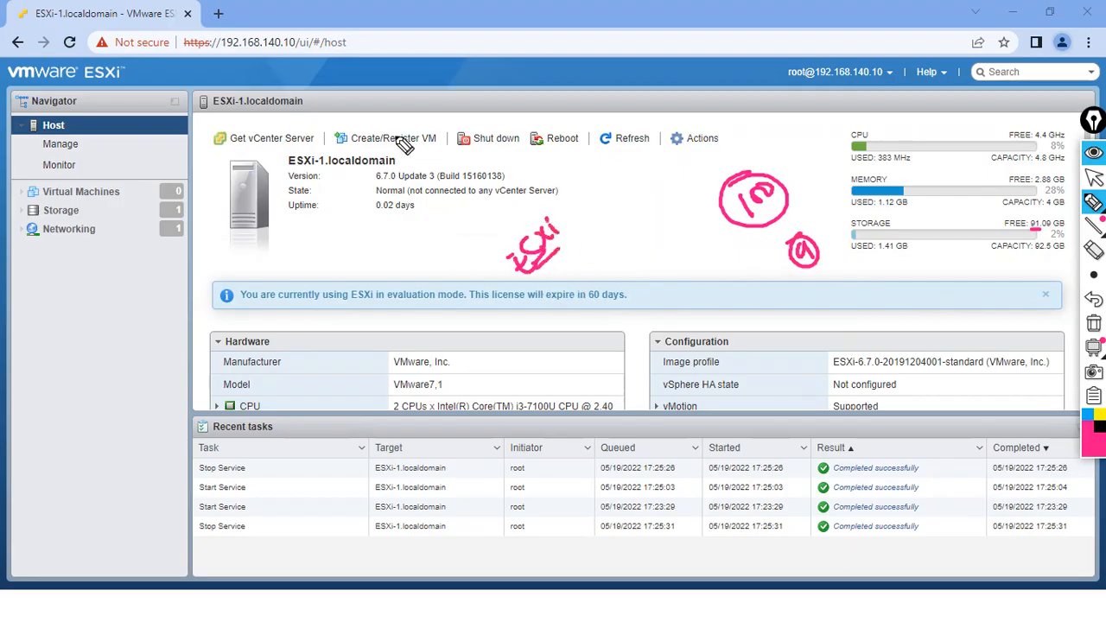
pyautogui.moveTo(358, 102)
pyautogui.mouseDown()
pyautogui.moveTo(354, 114)
pyautogui.moveTo(373, 95)
pyautogui.moveTo(363, 125)
pyautogui.mouseUp()
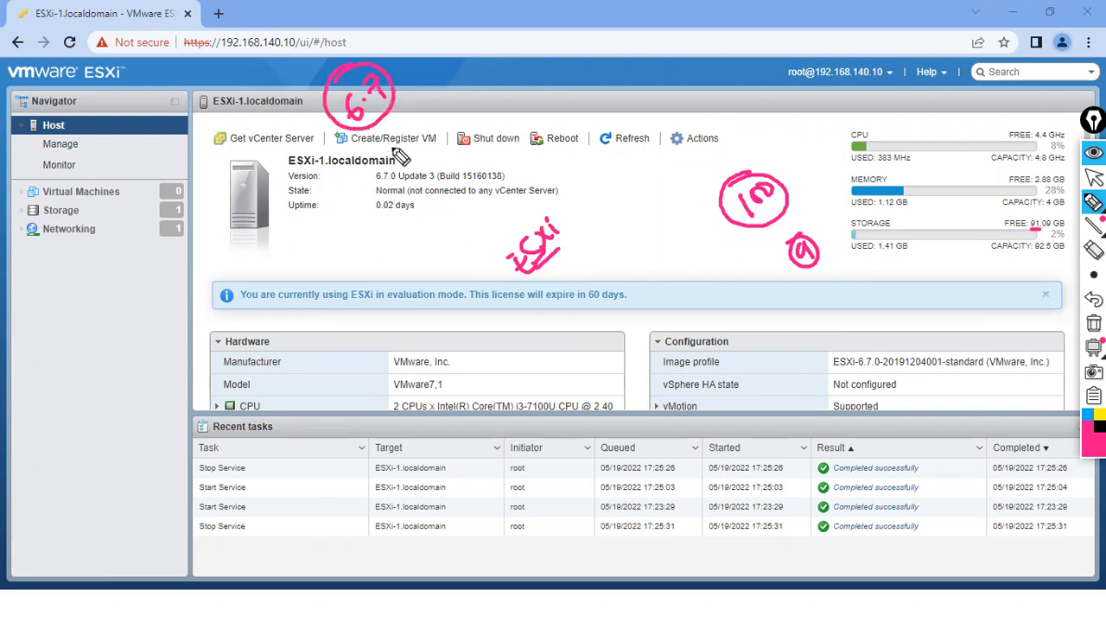
pyautogui.moveTo(427, 64)
pyautogui.mouseDown()
pyautogui.moveTo(435, 73)
pyautogui.moveTo(466, 39)
pyautogui.moveTo(436, 88)
pyautogui.mouseUp()
pyautogui.moveTo(572, 79)
pyautogui.mouseDown()
pyautogui.moveTo(592, 49)
pyautogui.moveTo(566, 53)
pyautogui.mouseUp()
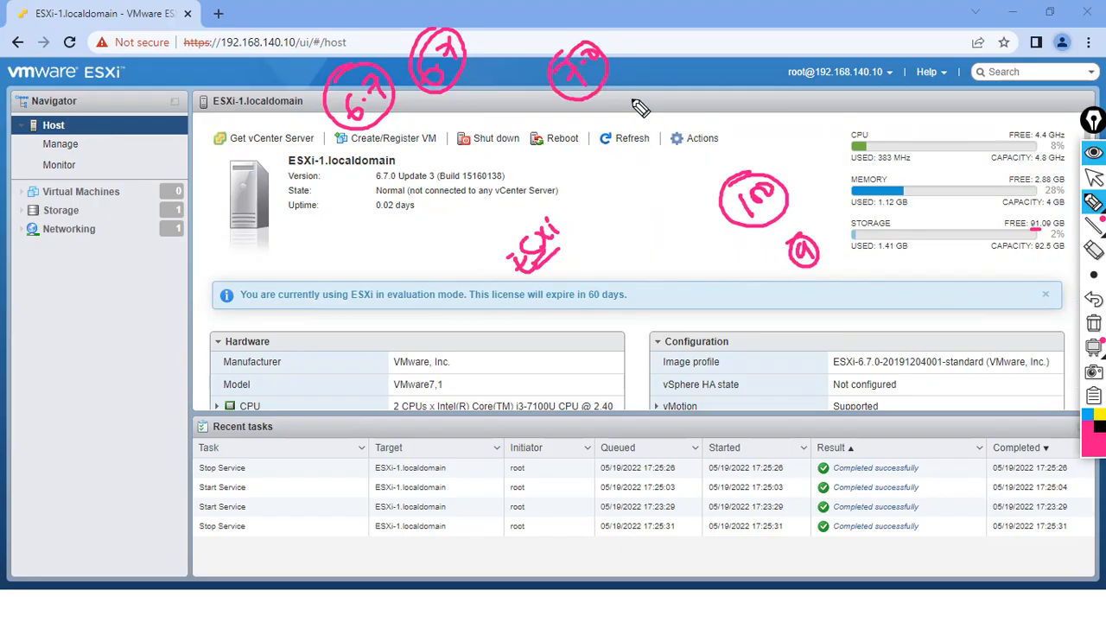
pyautogui.moveTo(644, 62)
pyautogui.mouseDown()
pyautogui.moveTo(662, 76)
pyautogui.moveTo(679, 55)
pyautogui.moveTo(703, 66)
pyautogui.moveTo(676, 86)
pyautogui.moveTo(711, 98)
pyautogui.moveTo(700, 89)
pyautogui.moveTo(724, 83)
pyautogui.mouseUp()
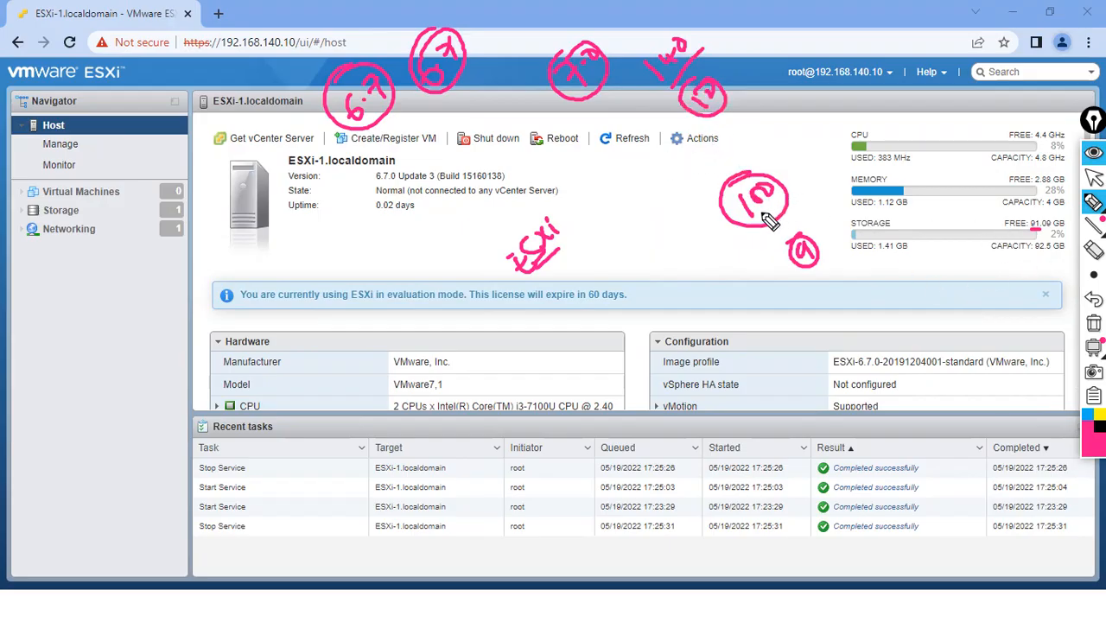
pyautogui.moveTo(618, 245); pyautogui.dragTo(634, 236)
pyautogui.click(1093, 323)
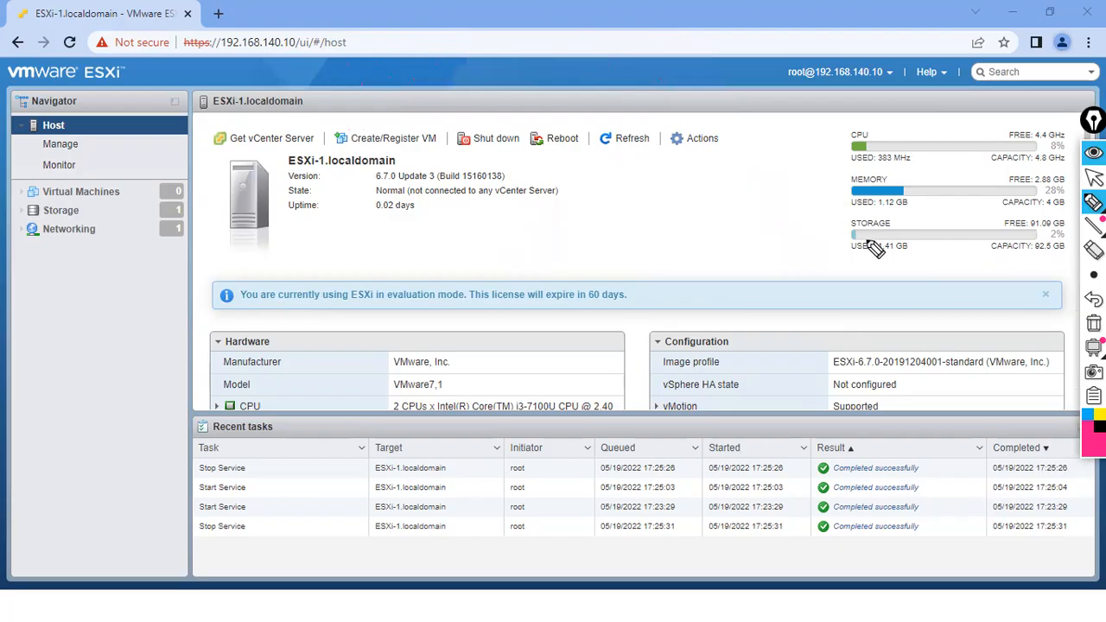
pyautogui.moveTo(560, 87)
pyautogui.mouseDown()
pyautogui.moveTo(553, 73)
pyautogui.moveTo(574, 63)
pyautogui.mouseUp()
pyautogui.moveTo(584, 102); pyautogui.dragTo(563, 86)
pyautogui.moveTo(602, 191); pyautogui.dragTo(675, 152)
pyautogui.moveTo(726, 82)
pyautogui.mouseDown()
pyautogui.moveTo(720, 99)
pyautogui.moveTo(734, 113)
pyautogui.mouseUp()
pyautogui.moveTo(672, 50)
pyautogui.mouseDown()
pyautogui.moveTo(713, 84)
pyautogui.moveTo(691, 66)
pyautogui.mouseUp()
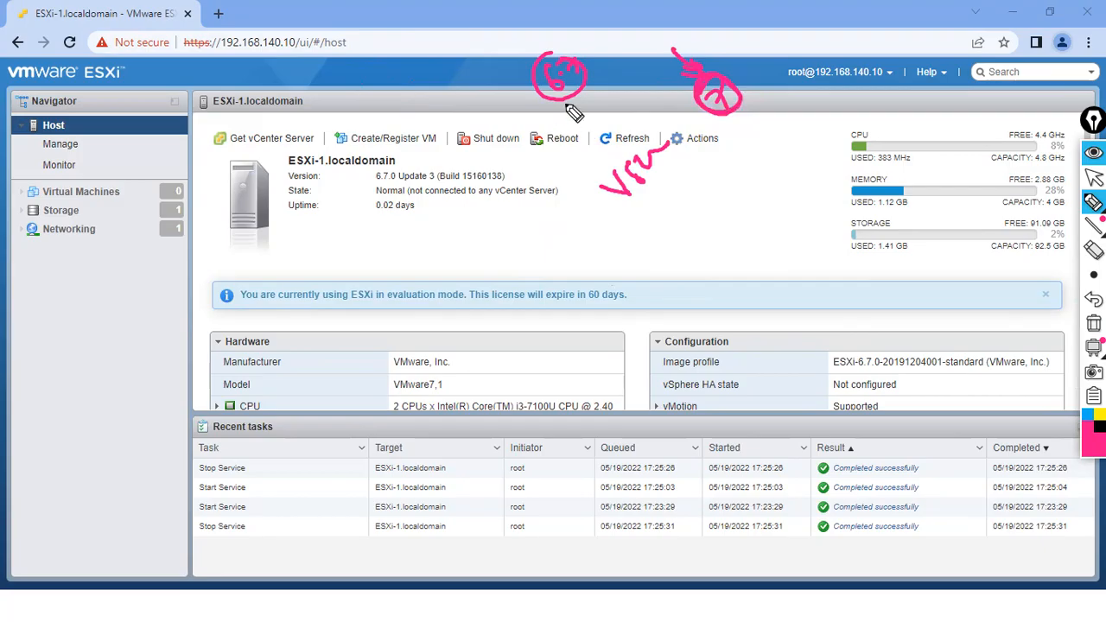
pyautogui.moveTo(557, 60)
pyautogui.mouseDown()
pyautogui.moveTo(566, 102)
pyautogui.moveTo(543, 56)
pyautogui.mouseUp()
pyautogui.moveTo(557, 211)
pyautogui.mouseDown()
pyautogui.moveTo(565, 251)
pyautogui.moveTo(600, 214)
pyautogui.moveTo(570, 228)
pyautogui.moveTo(563, 188)
pyautogui.mouseUp()
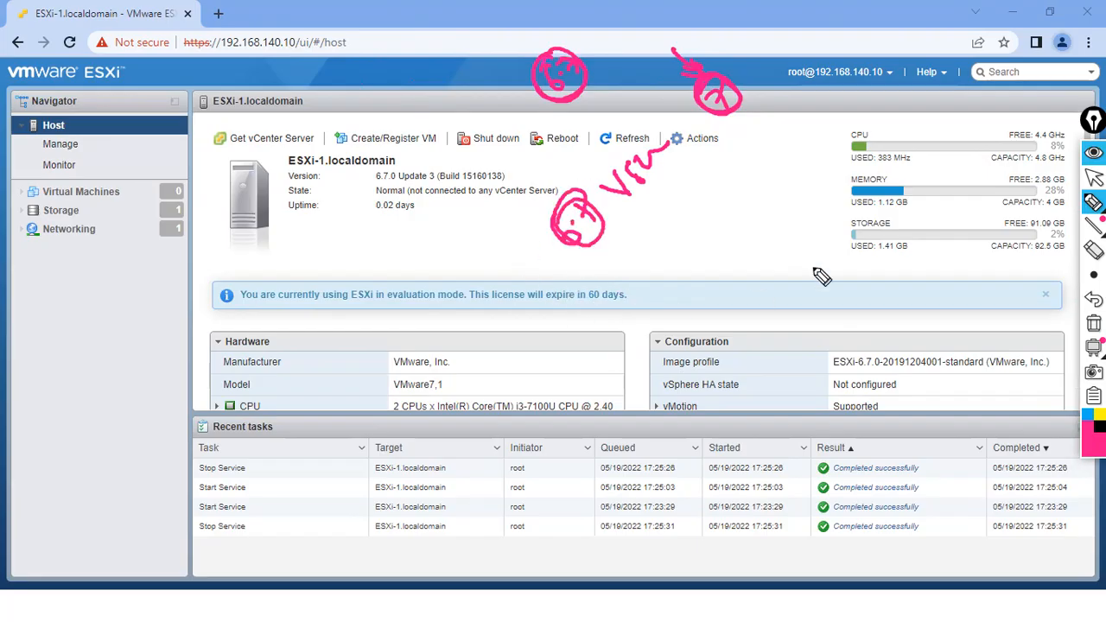
pyautogui.click(1093, 322)
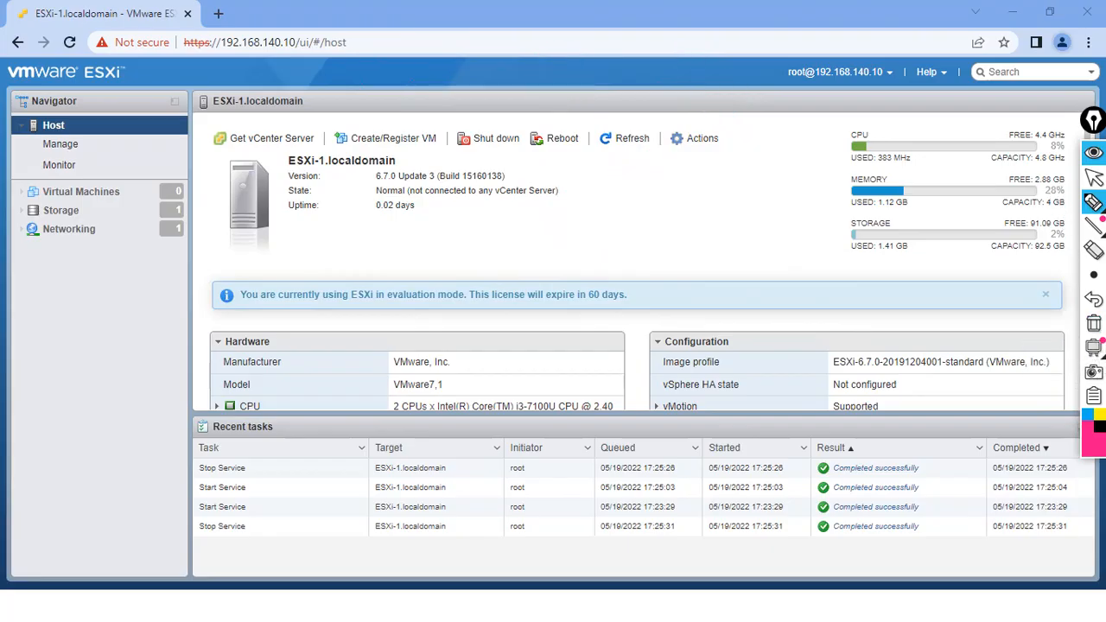
pyautogui.moveTo(1016, 264); pyautogui.dragTo(1041, 257)
pyautogui.click(1094, 323)
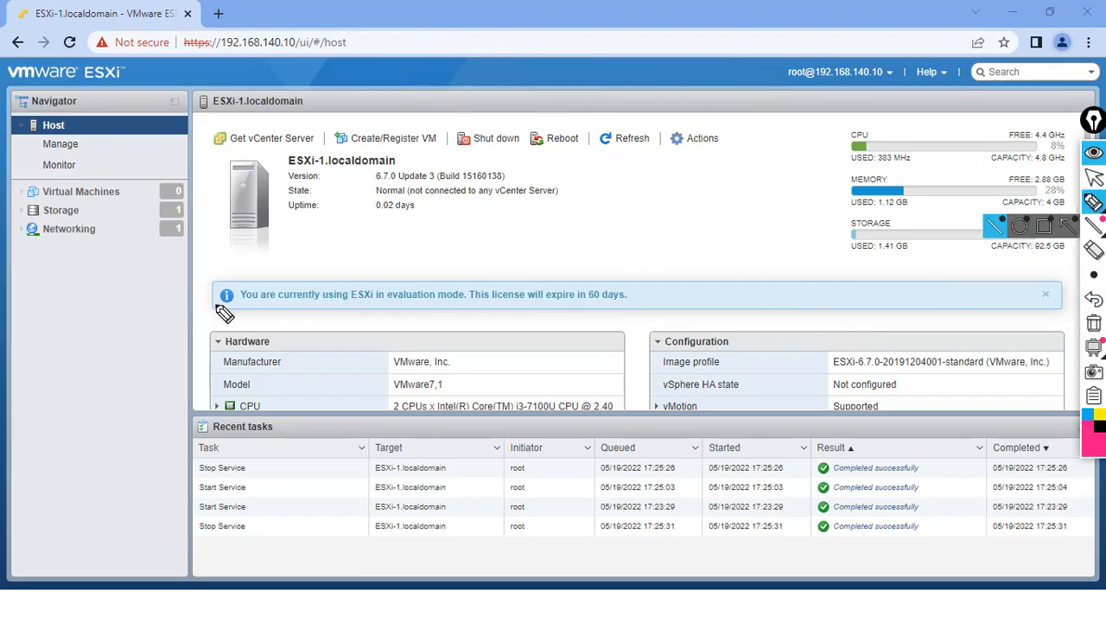
pyautogui.moveTo(220, 276); pyautogui.dragTo(209, 292)
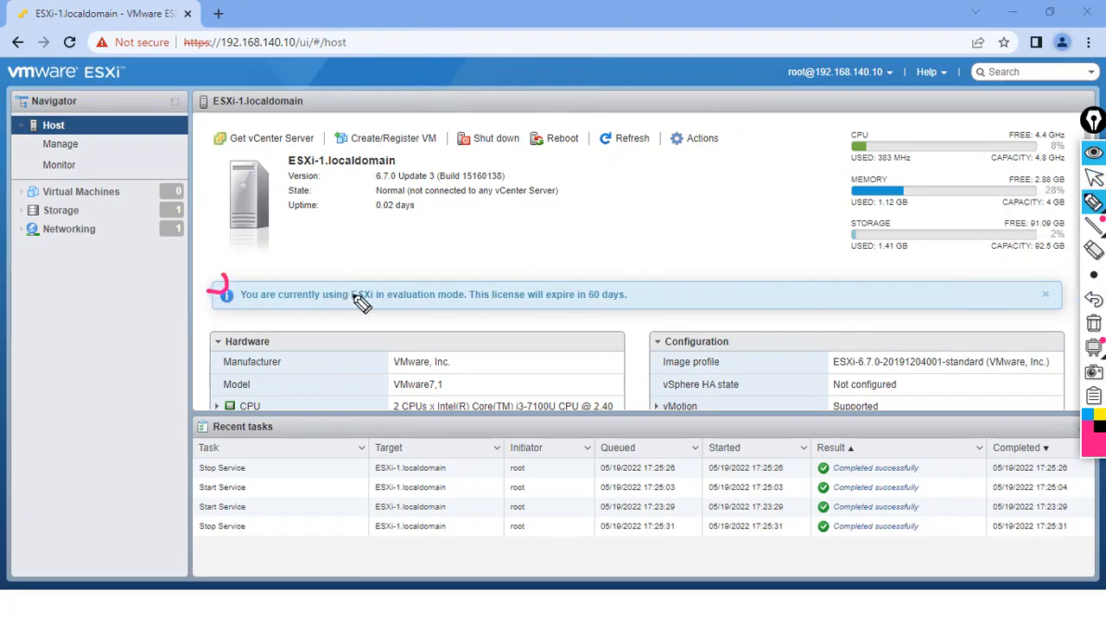
pyautogui.moveTo(381, 284); pyautogui.dragTo(406, 311)
pyautogui.moveTo(451, 280); pyautogui.dragTo(455, 306)
pyautogui.moveTo(418, 266)
pyautogui.mouseDown()
pyautogui.moveTo(428, 290)
pyautogui.moveTo(425, 251)
pyautogui.moveTo(459, 233)
pyautogui.mouseUp()
pyautogui.moveTo(462, 232); pyautogui.dragTo(467, 215)
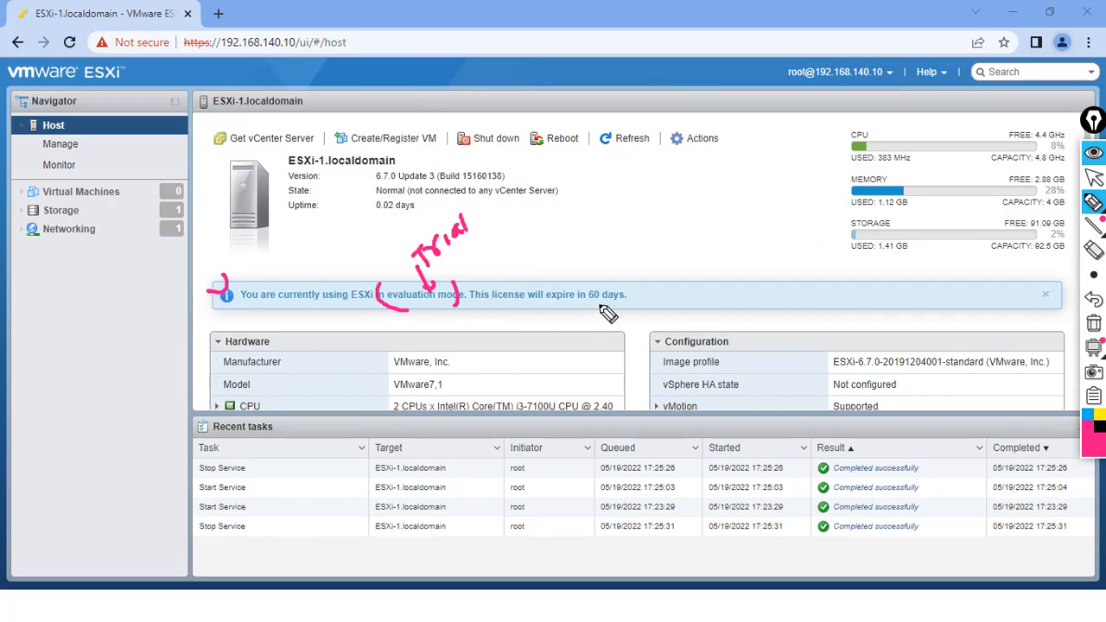
pyautogui.moveTo(599, 307)
pyautogui.mouseDown()
pyautogui.moveTo(590, 262)
pyautogui.moveTo(601, 274)
pyautogui.mouseUp()
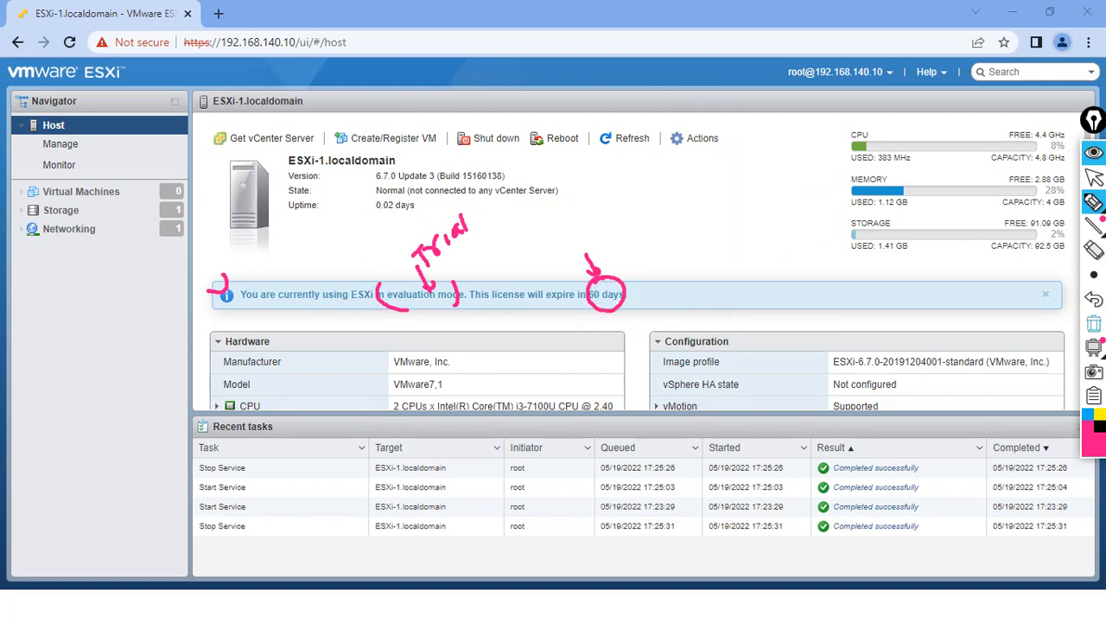
pyautogui.click(1094, 324)
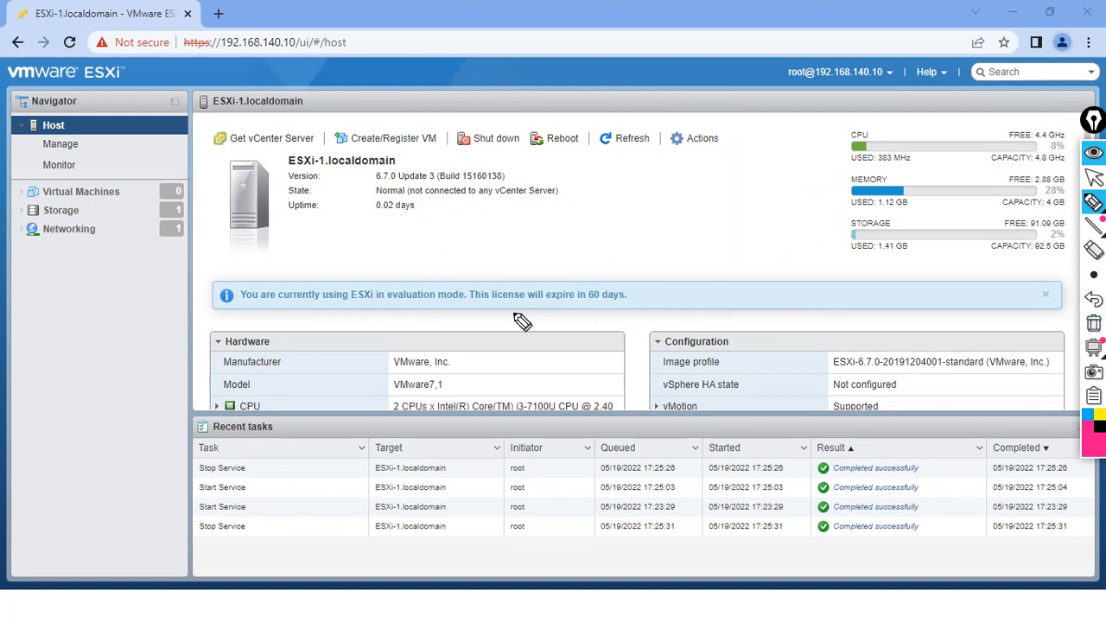
pyautogui.moveTo(595, 275)
pyautogui.mouseDown()
pyautogui.moveTo(624, 281)
pyautogui.moveTo(596, 272)
pyautogui.mouseUp()
pyautogui.moveTo(581, 253); pyautogui.dragTo(598, 278)
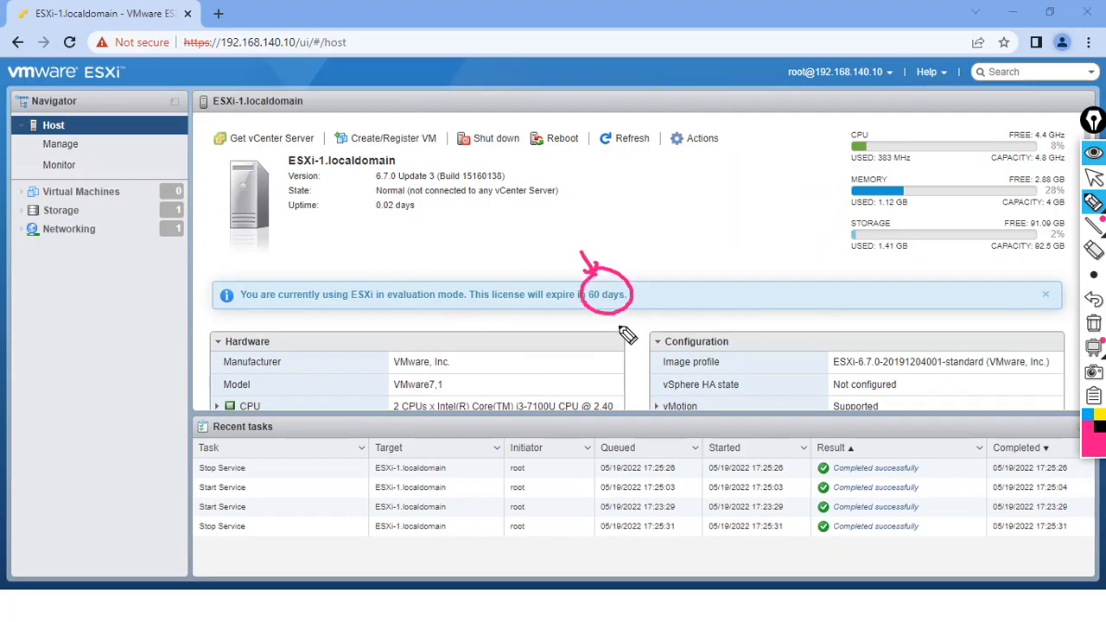
pyautogui.moveTo(659, 249)
pyautogui.mouseDown()
pyautogui.moveTo(644, 233)
pyautogui.moveTo(684, 220)
pyautogui.moveTo(703, 236)
pyautogui.moveTo(707, 211)
pyautogui.mouseUp()
pyautogui.moveTo(623, 257); pyautogui.dragTo(706, 216)
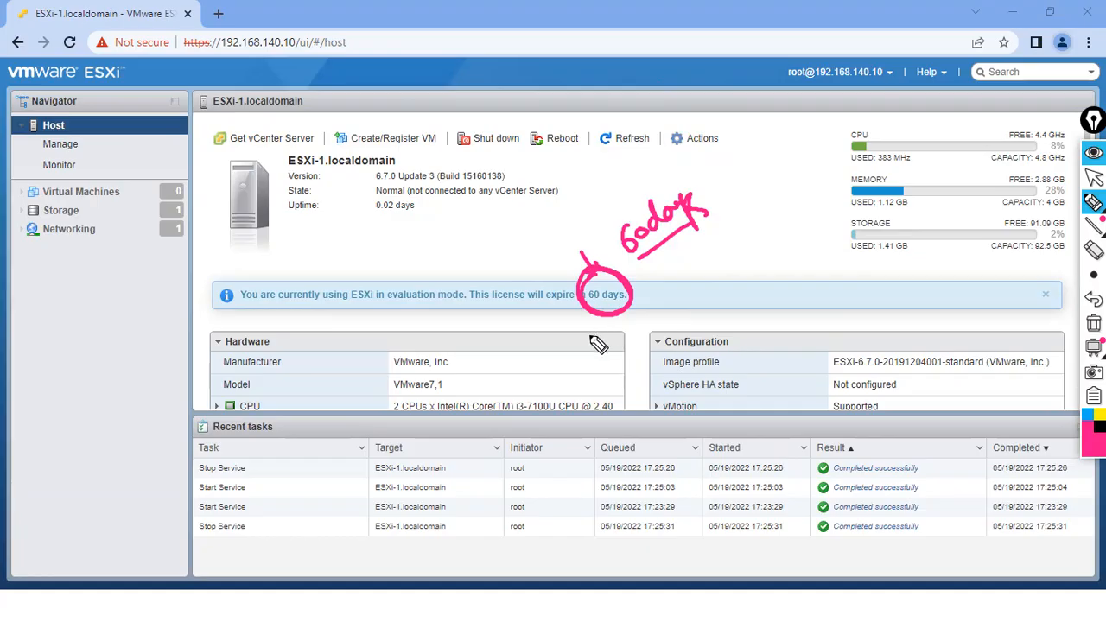
pyautogui.click(1093, 323)
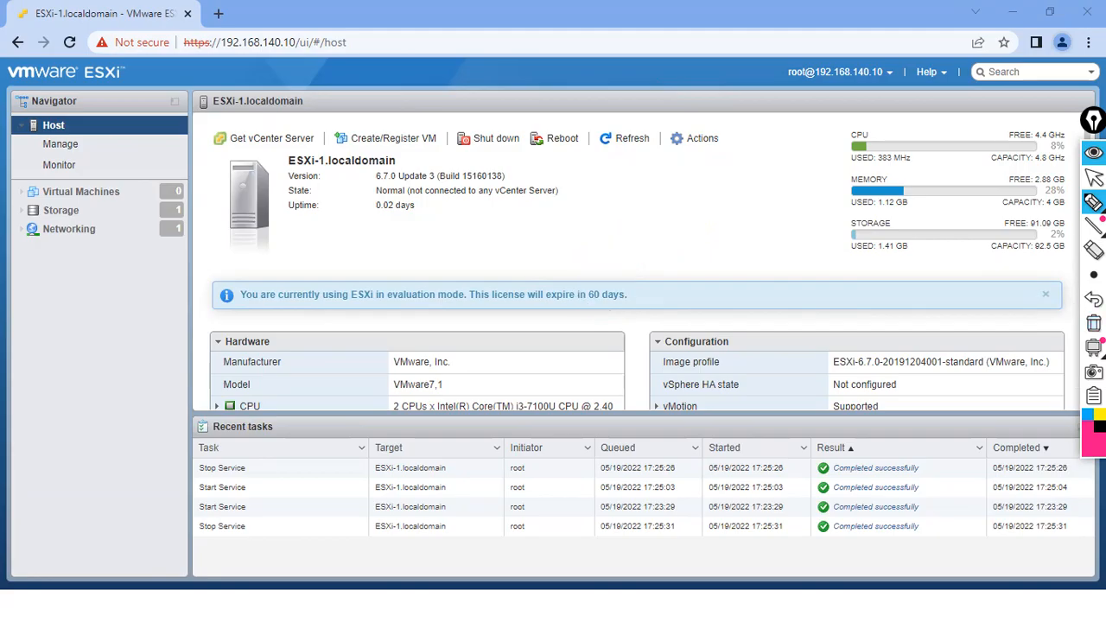
pyautogui.click(1094, 177)
pyautogui.moveTo(1091, 121); pyautogui.dragTo(1054, 115)
pyautogui.moveTo(1087, 183); pyautogui.dragTo(1086, 257)
pyautogui.click(1051, 203)
pyautogui.click(1052, 202)
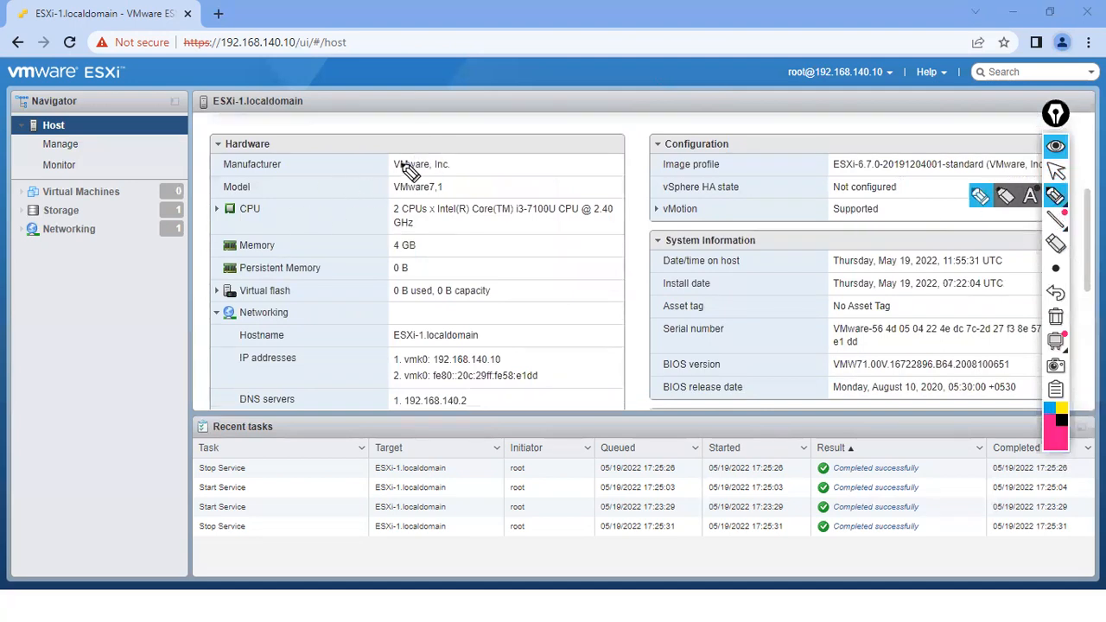
pyautogui.moveTo(406, 153)
pyautogui.mouseDown()
pyautogui.moveTo(393, 177)
pyautogui.moveTo(423, 155)
pyautogui.moveTo(406, 140)
pyautogui.moveTo(468, 105)
pyautogui.mouseUp()
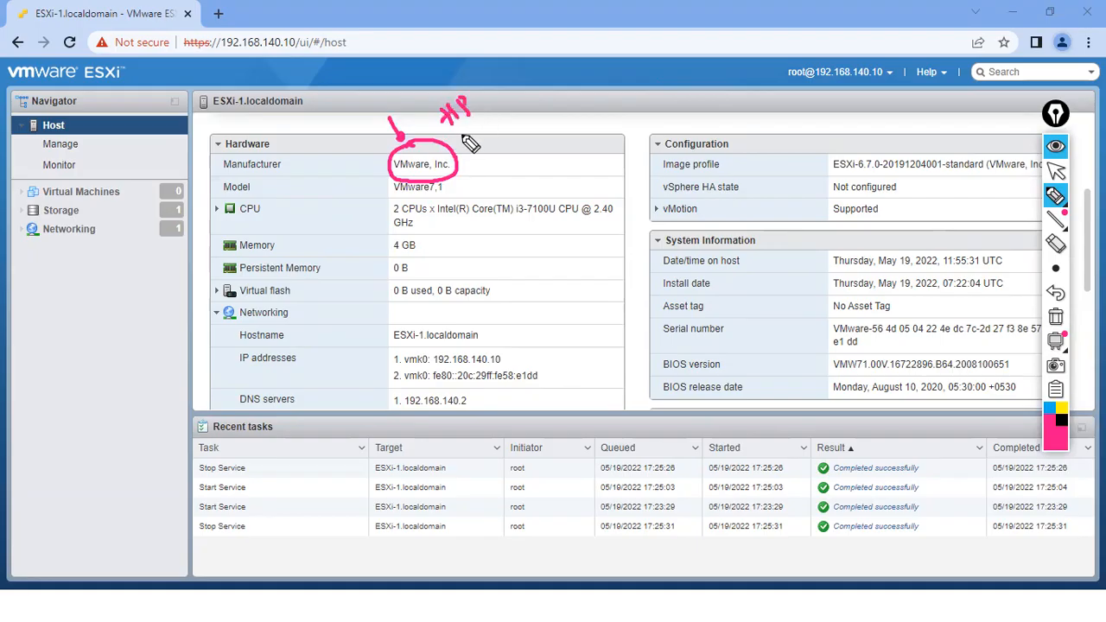
pyautogui.moveTo(466, 149)
pyautogui.mouseDown()
pyautogui.moveTo(488, 117)
pyautogui.moveTo(471, 142)
pyautogui.mouseUp()
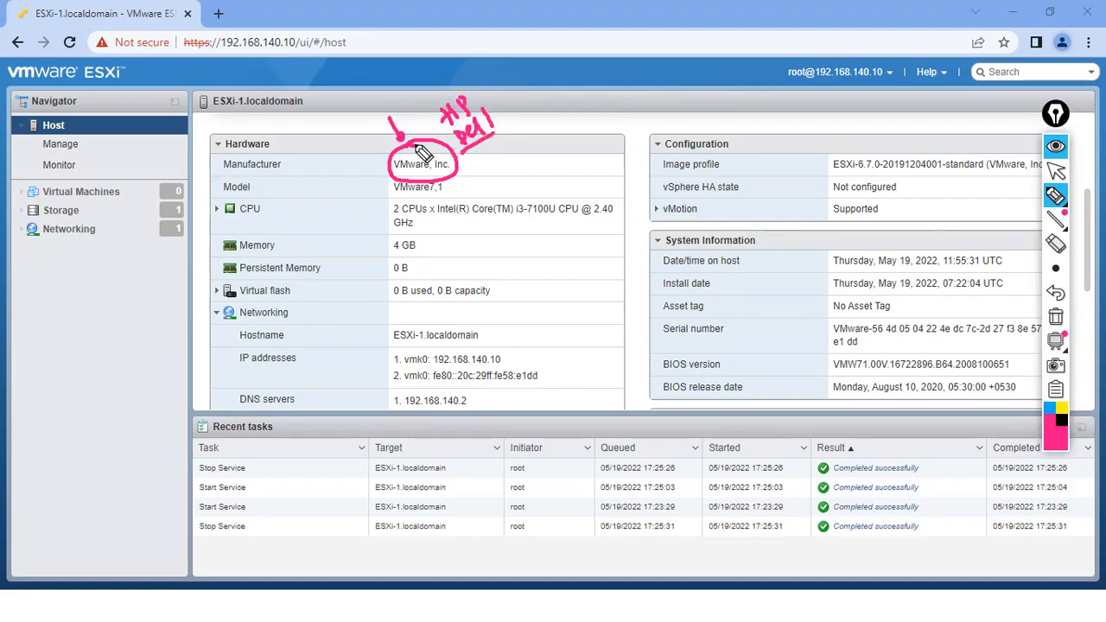
pyautogui.moveTo(381, 134); pyautogui.dragTo(400, 146)
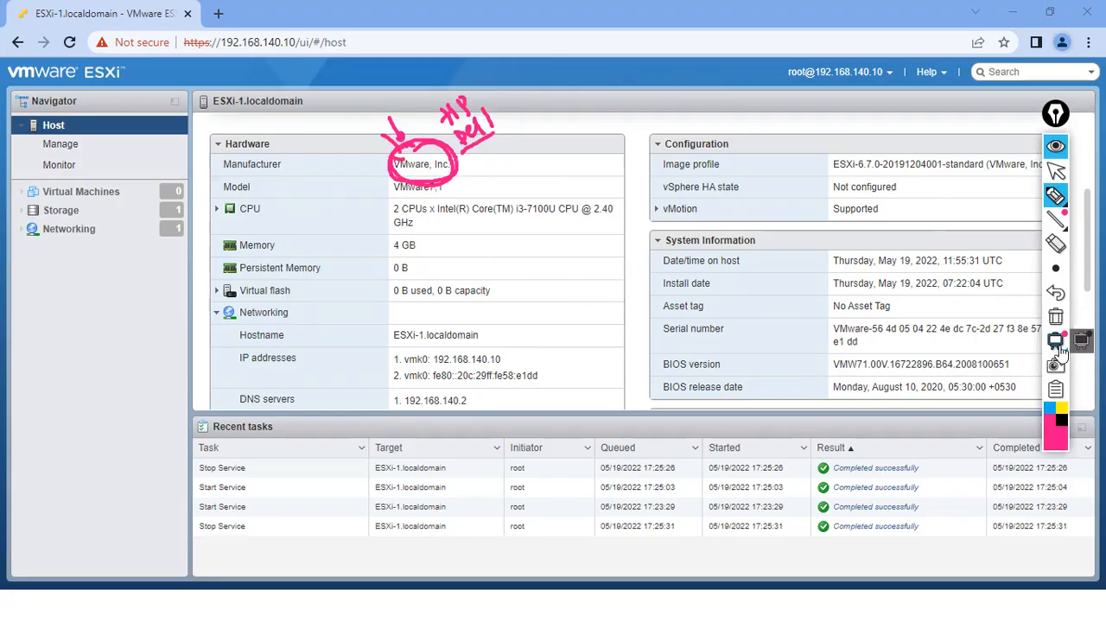
pyautogui.click(1055, 316)
pyautogui.moveTo(449, 181); pyautogui.dragTo(463, 182)
pyautogui.moveTo(395, 223); pyautogui.dragTo(432, 208)
pyautogui.moveTo(421, 246); pyautogui.dragTo(441, 239)
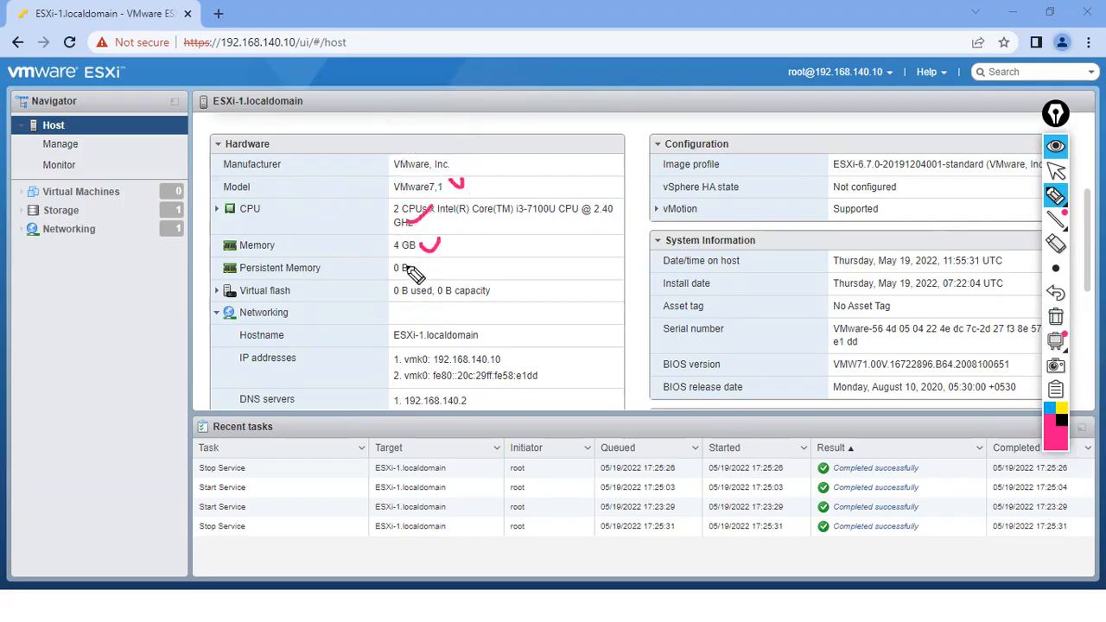
pyautogui.moveTo(499, 292); pyautogui.dragTo(515, 288)
pyautogui.click(1052, 341)
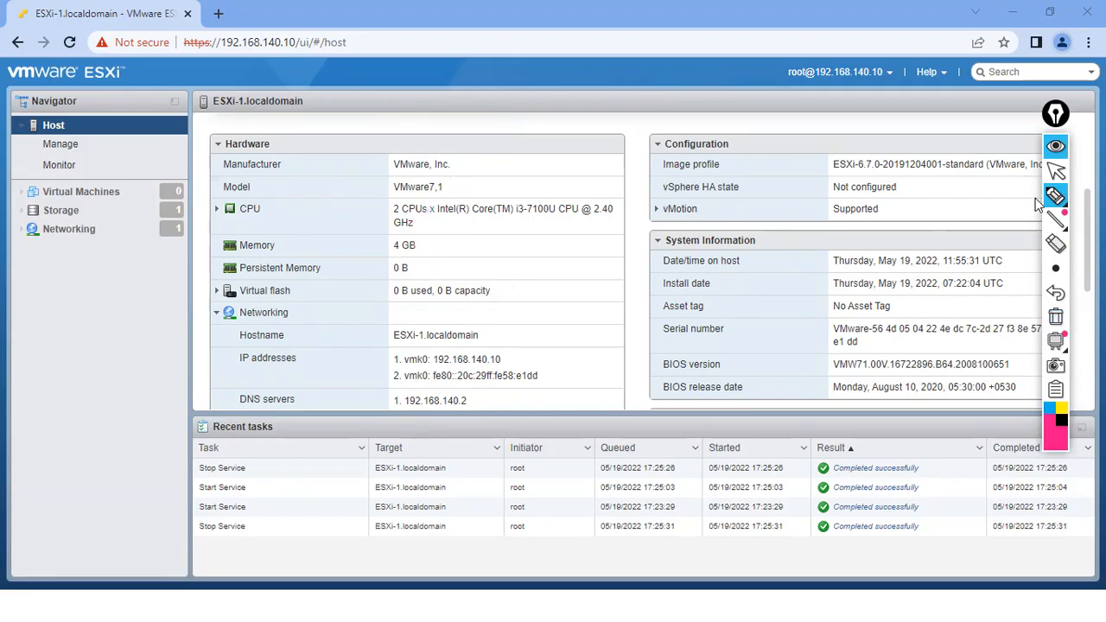
pyautogui.click(1056, 171)
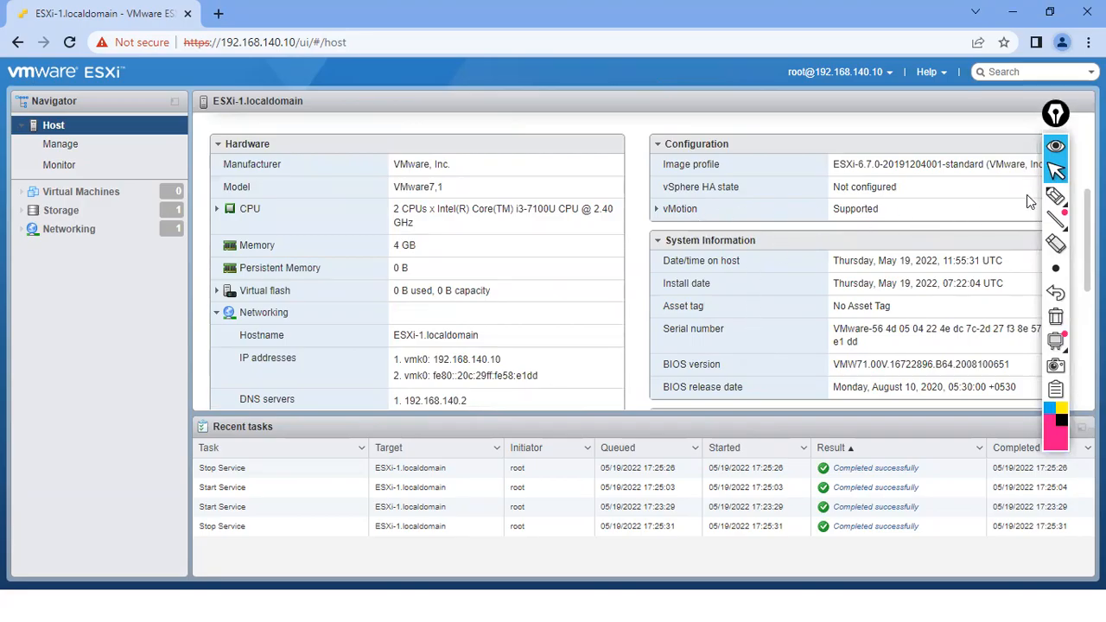
pyautogui.click(1056, 196)
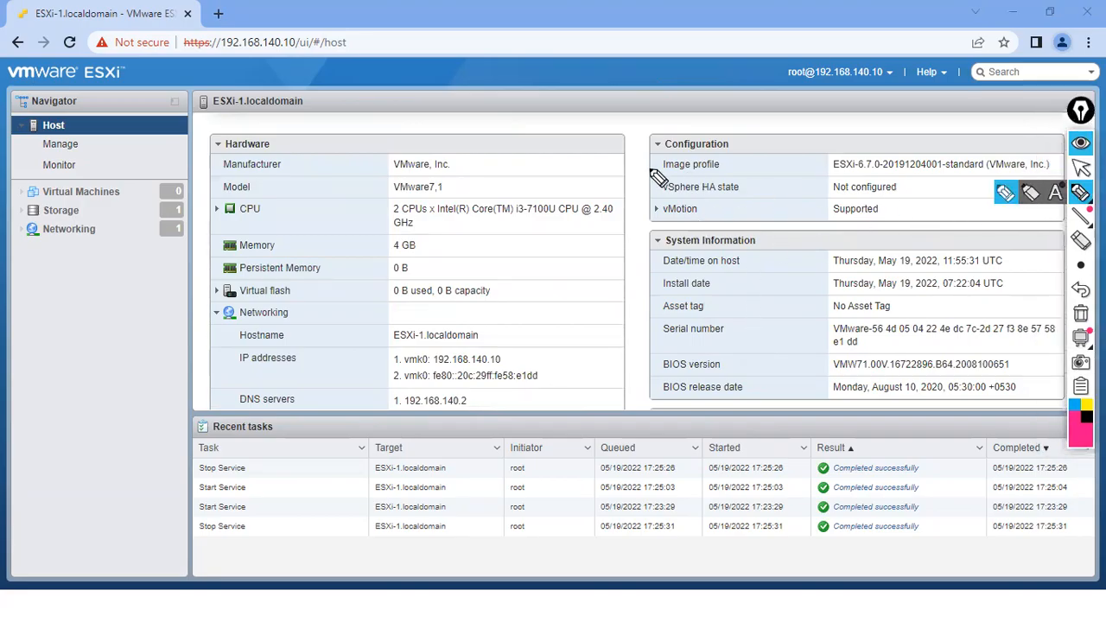
pyautogui.moveTo(655, 170); pyautogui.dragTo(667, 156)
pyautogui.moveTo(857, 174); pyautogui.dragTo(877, 172)
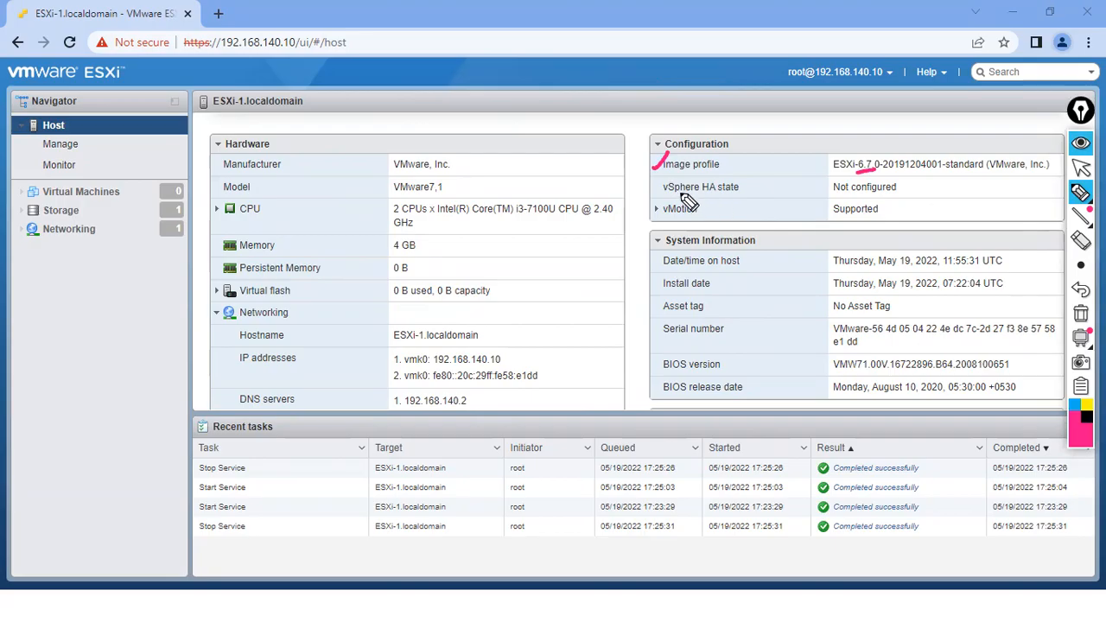
pyautogui.moveTo(650, 179); pyautogui.dragTo(698, 195)
pyautogui.moveTo(832, 177); pyautogui.dragTo(829, 196)
pyautogui.moveTo(905, 176); pyautogui.dragTo(909, 189)
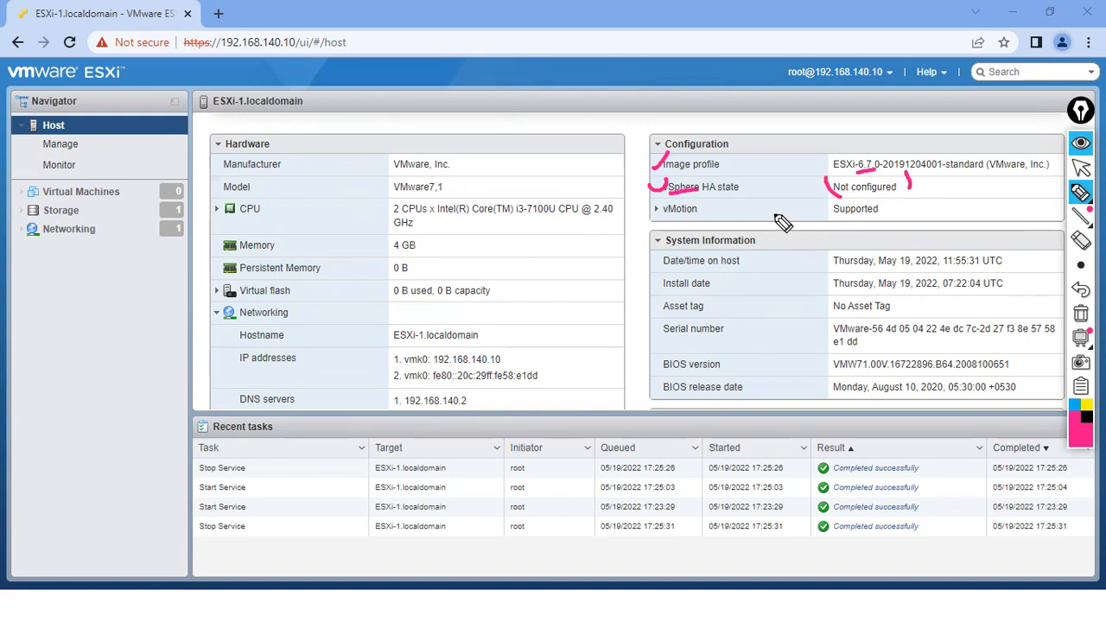
pyautogui.moveTo(840, 195); pyautogui.dragTo(881, 190)
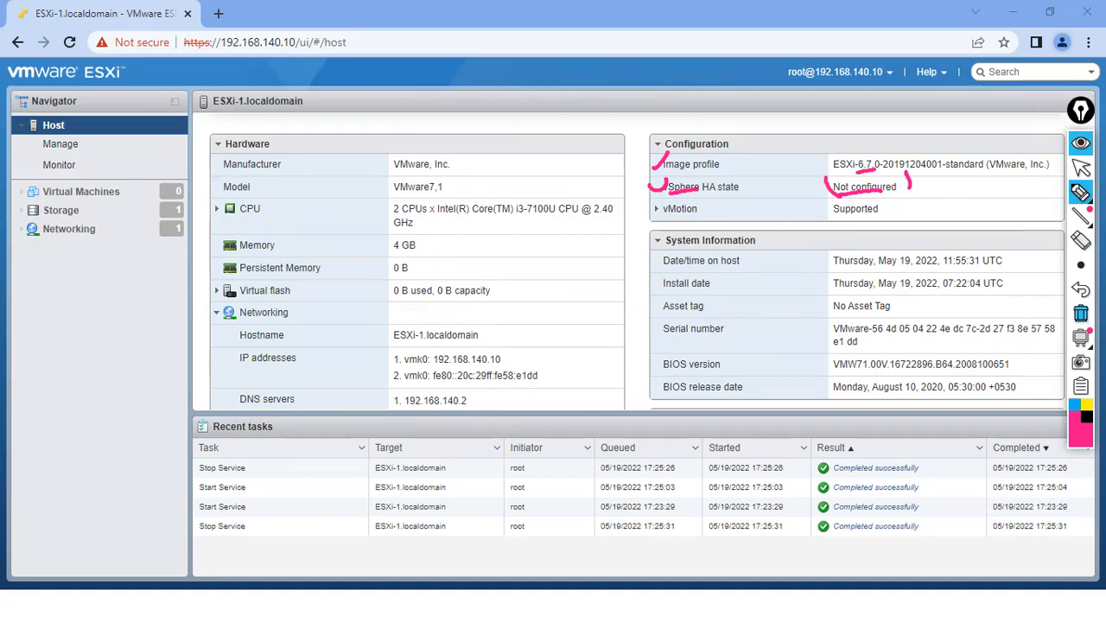
pyautogui.click(1080, 313)
pyautogui.moveTo(661, 223)
pyautogui.mouseDown()
pyautogui.moveTo(659, 210)
pyautogui.moveTo(696, 196)
pyautogui.moveTo(674, 217)
pyautogui.mouseUp()
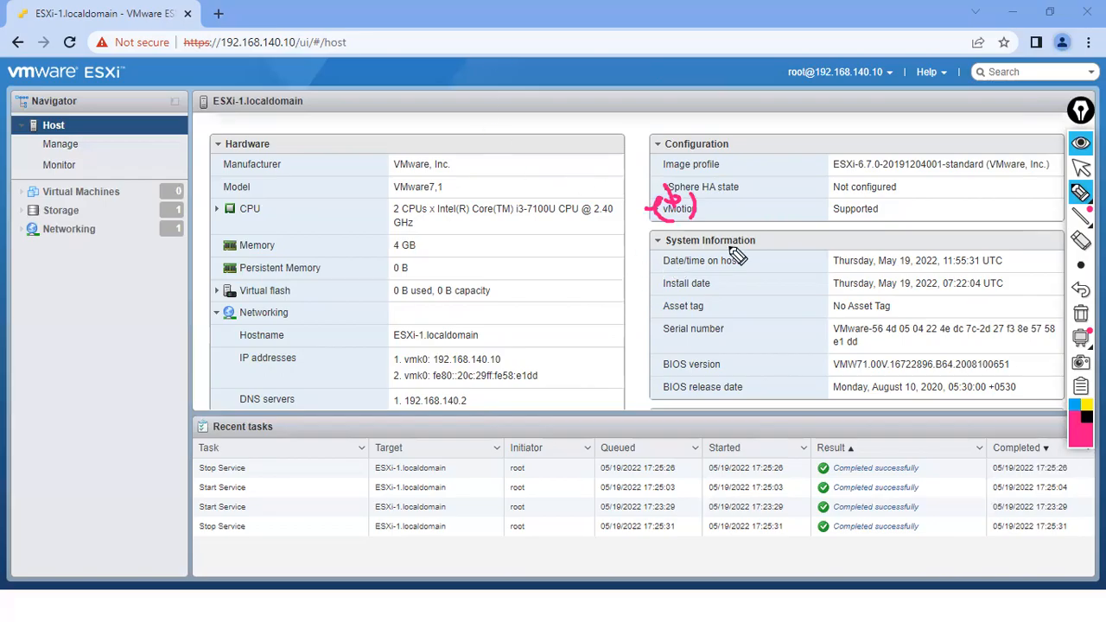
pyautogui.click(1079, 315)
pyautogui.moveTo(645, 238); pyautogui.dragTo(671, 226)
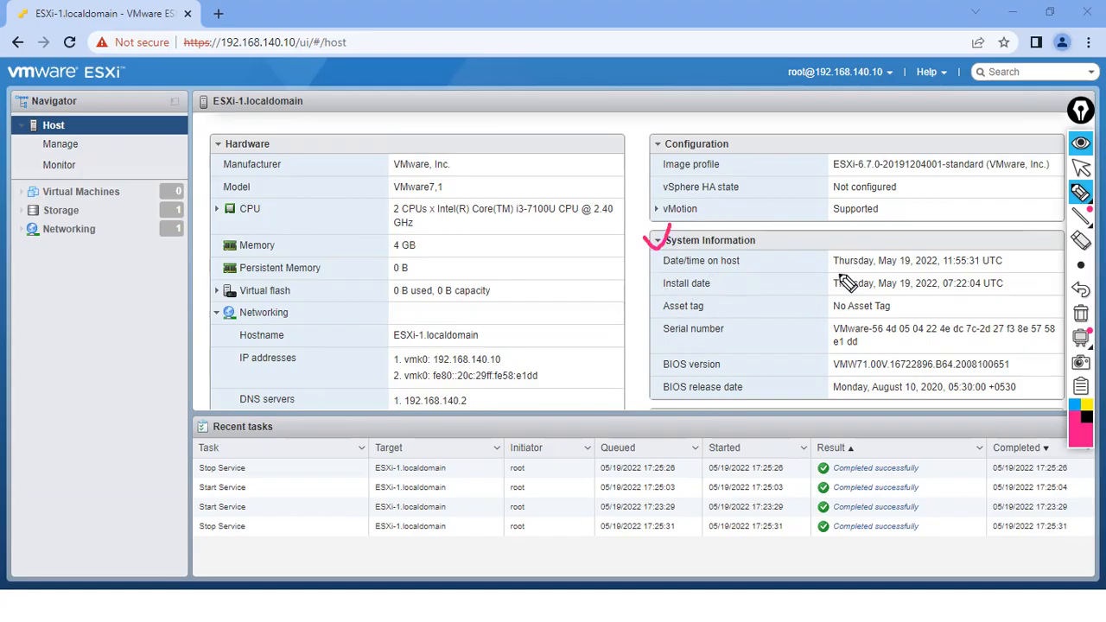
pyautogui.moveTo(671, 269)
pyautogui.mouseDown()
pyautogui.moveTo(736, 270)
pyautogui.moveTo(730, 226)
pyautogui.mouseUp()
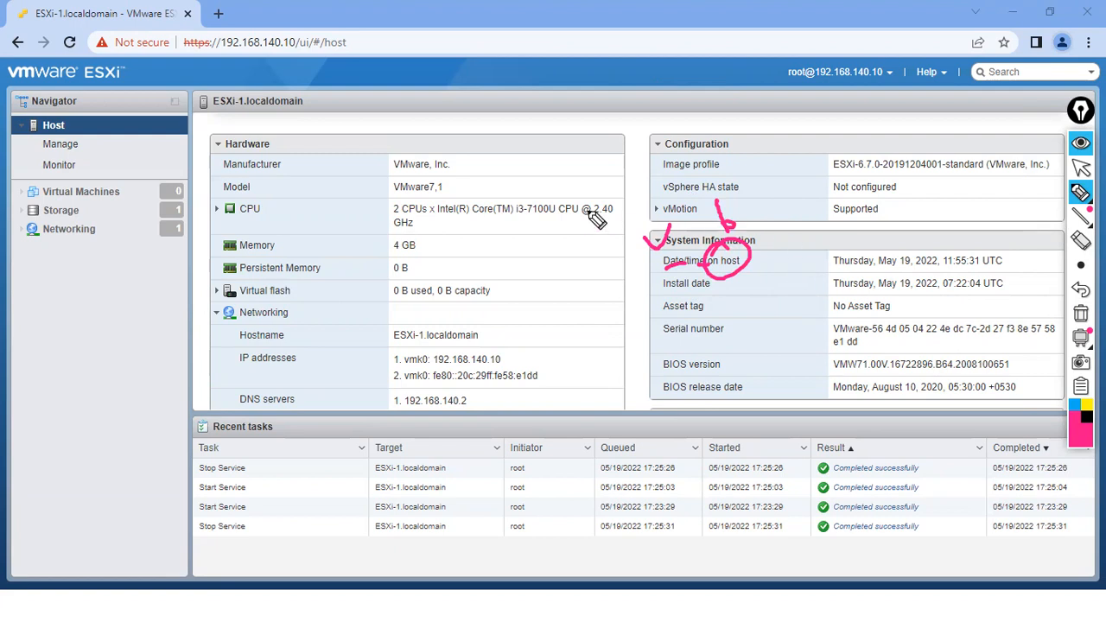
pyautogui.moveTo(883, 268); pyautogui.dragTo(936, 268)
pyautogui.moveTo(648, 276); pyautogui.dragTo(709, 289)
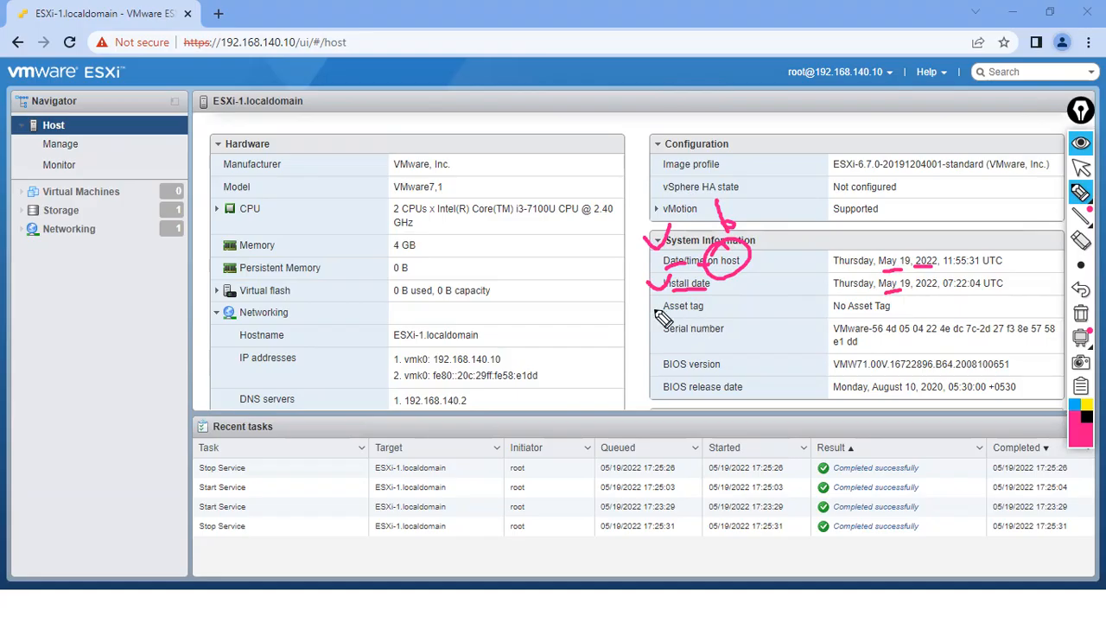
pyautogui.moveTo(665, 343); pyautogui.dragTo(710, 343)
pyautogui.moveTo(663, 378)
pyautogui.mouseDown()
pyautogui.moveTo(708, 378)
pyautogui.moveTo(708, 397)
pyautogui.mouseUp()
pyautogui.moveTo(1075, 340)
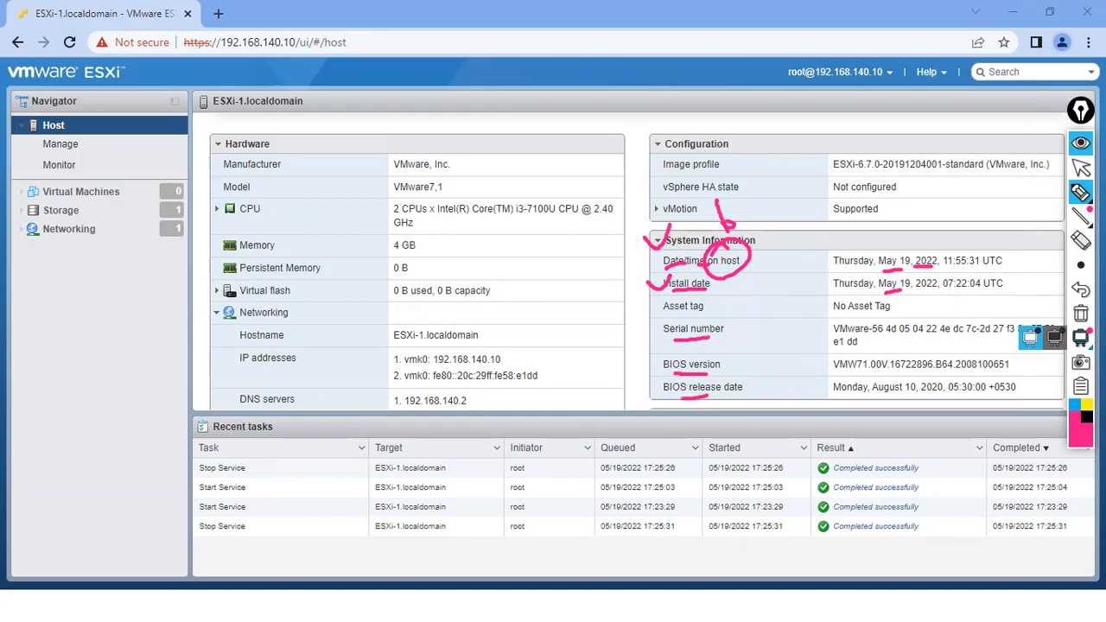
pyautogui.click(1079, 314)
pyautogui.click(1080, 167)
pyautogui.moveTo(1080, 136); pyautogui.dragTo(1062, 225)
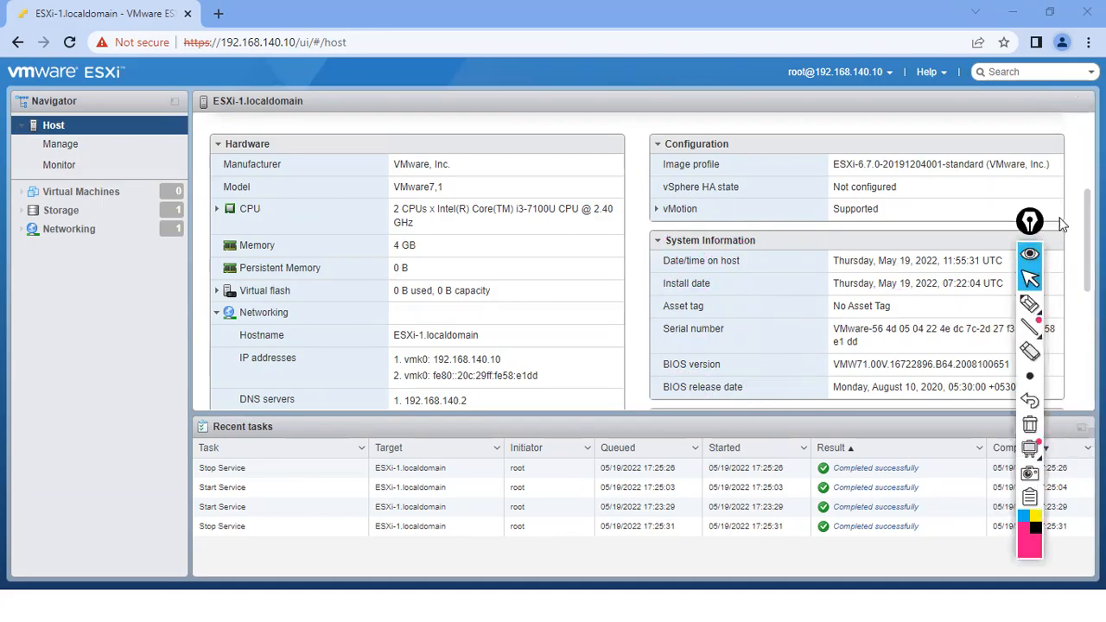
pyautogui.scroll(-4, 639, 259)
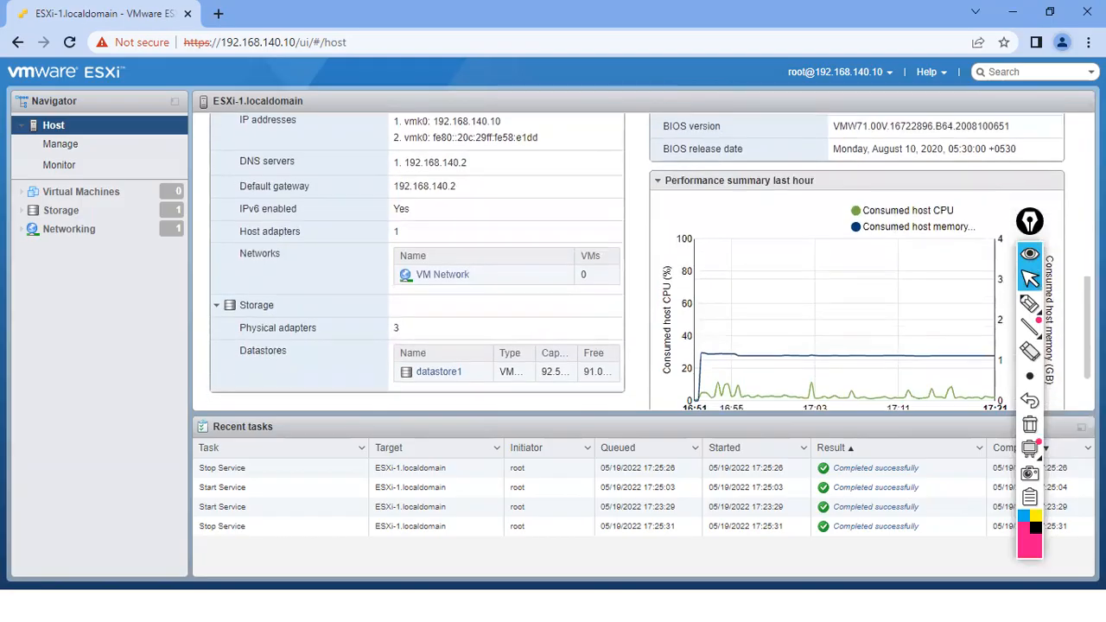
pyautogui.click(1028, 302)
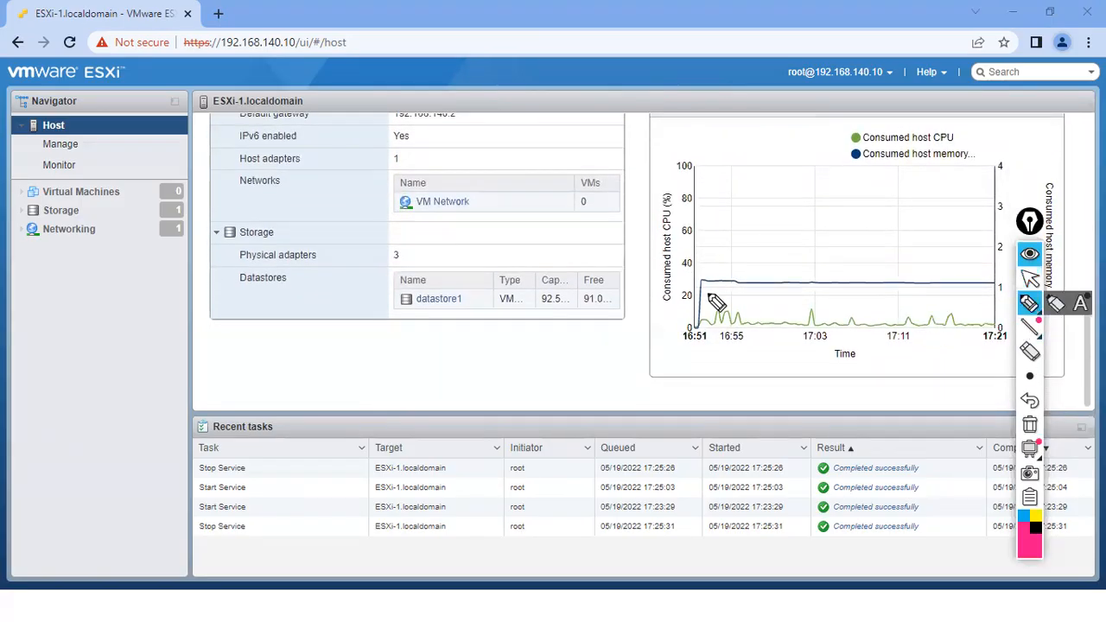
pyautogui.moveTo(204, 226)
pyautogui.mouseDown()
pyautogui.moveTo(227, 218)
pyautogui.moveTo(256, 248)
pyautogui.moveTo(259, 278)
pyautogui.mouseUp()
pyautogui.moveTo(447, 322)
pyautogui.mouseDown()
pyautogui.moveTo(432, 291)
pyautogui.moveTo(440, 276)
pyautogui.mouseUp()
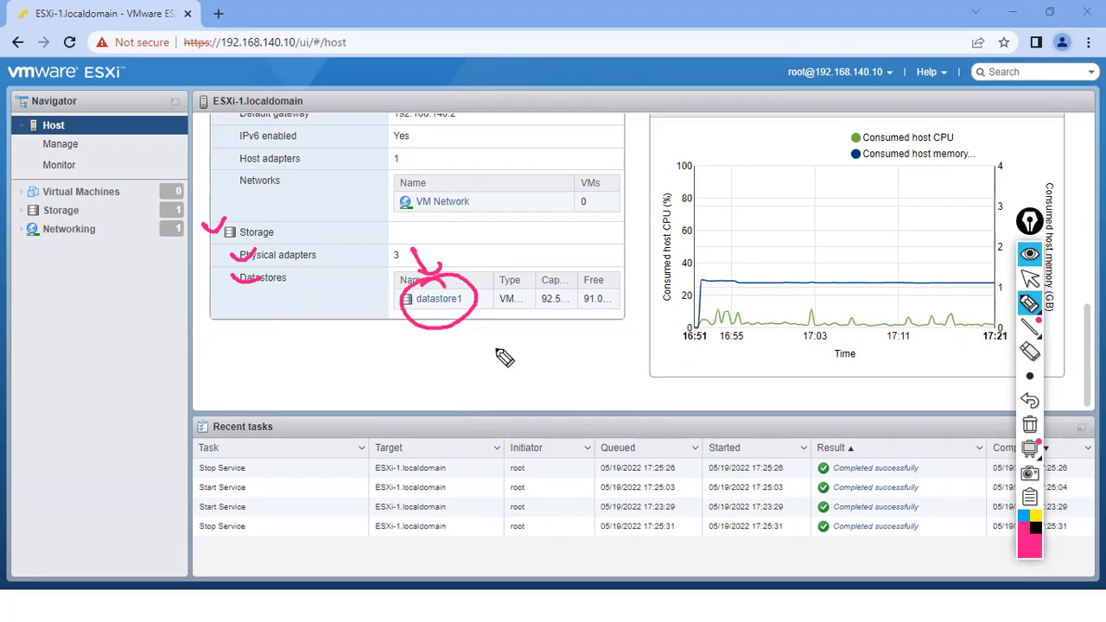
pyautogui.moveTo(469, 346)
pyautogui.mouseDown()
pyautogui.moveTo(463, 372)
pyautogui.moveTo(477, 346)
pyautogui.mouseUp()
pyautogui.moveTo(492, 339); pyautogui.dragTo(489, 340)
pyautogui.moveTo(434, 383)
pyautogui.mouseDown()
pyautogui.moveTo(466, 366)
pyautogui.moveTo(479, 379)
pyautogui.mouseUp()
pyautogui.moveTo(504, 340); pyautogui.dragTo(505, 365)
pyautogui.moveTo(451, 324); pyautogui.dragTo(454, 351)
pyautogui.moveTo(447, 345)
pyautogui.mouseDown()
pyautogui.moveTo(465, 347)
pyautogui.moveTo(451, 343)
pyautogui.mouseUp()
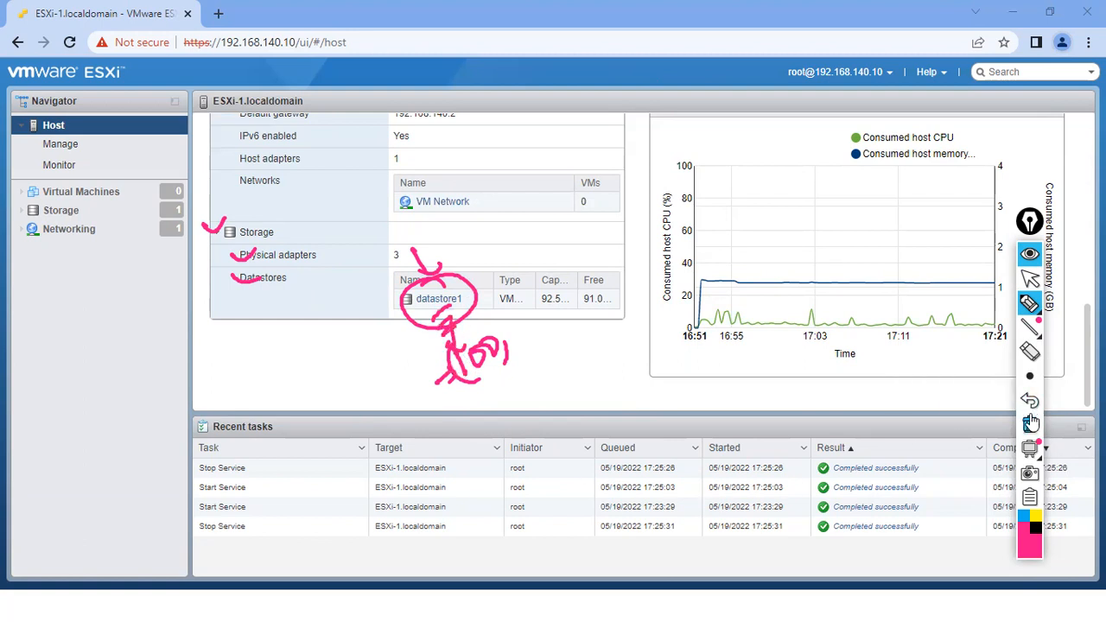
pyautogui.click(1029, 279)
pyautogui.scroll(1, 1041, 263)
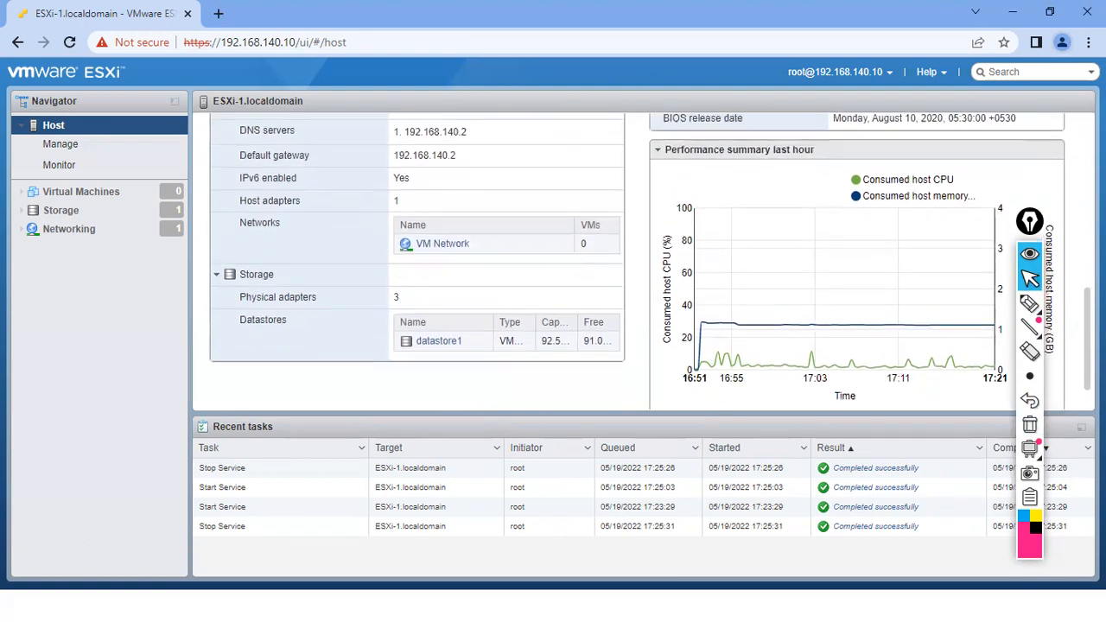
pyautogui.moveTo(1021, 225); pyautogui.dragTo(282, 193)
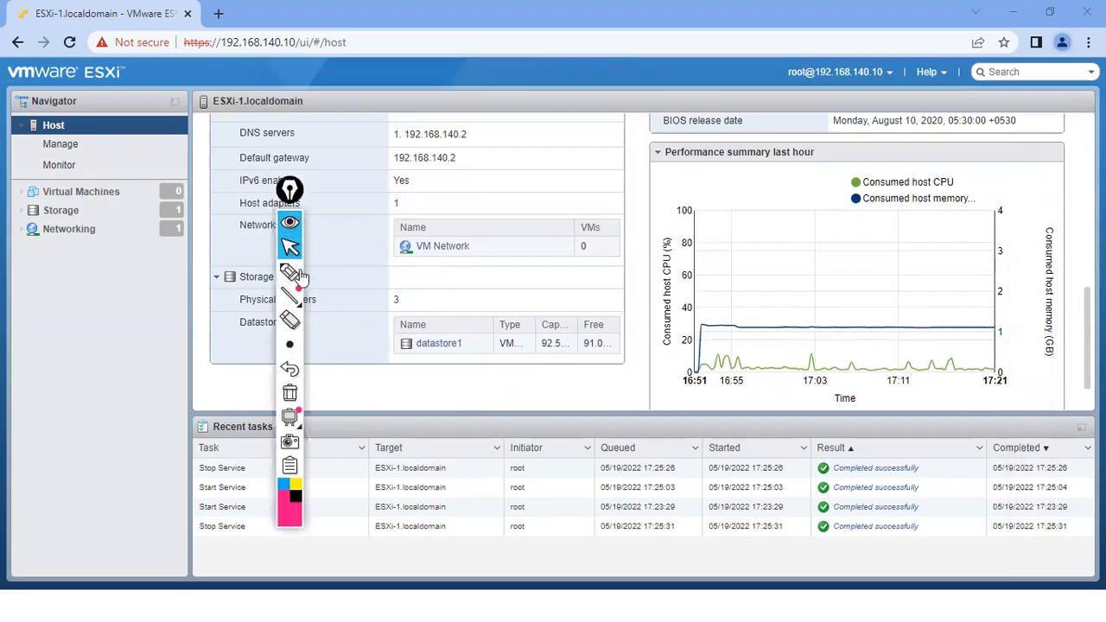
pyautogui.click(289, 272)
pyautogui.moveTo(695, 143)
pyautogui.mouseDown()
pyautogui.moveTo(729, 128)
pyautogui.moveTo(683, 131)
pyautogui.mouseUp()
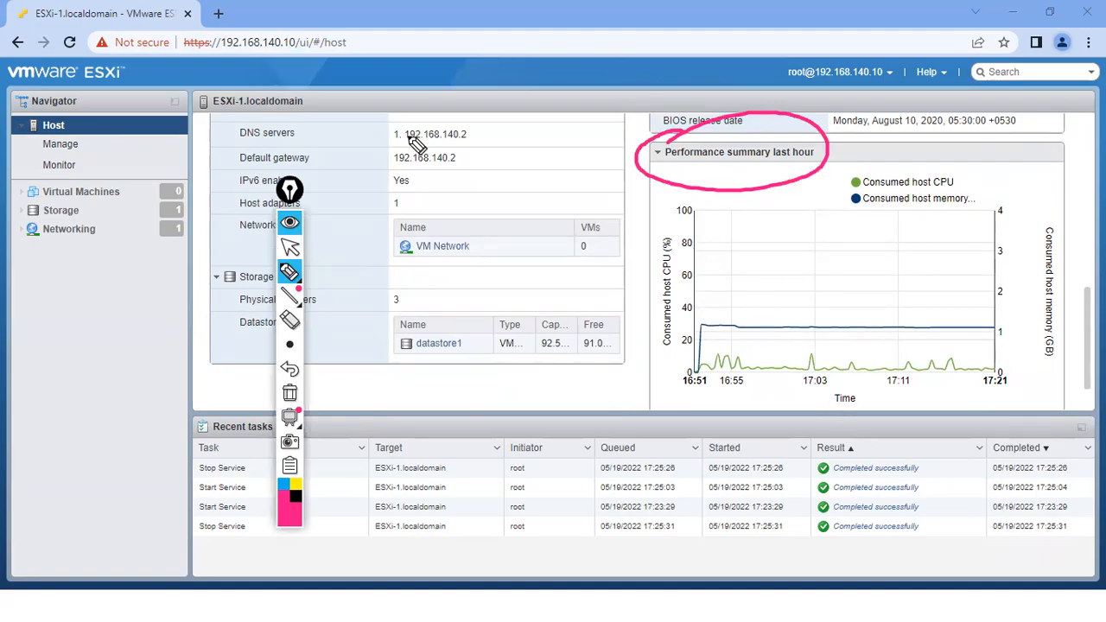
pyautogui.moveTo(781, 202)
pyautogui.mouseDown()
pyautogui.moveTo(1019, 321)
pyautogui.moveTo(768, 156)
pyautogui.moveTo(777, 185)
pyautogui.mouseUp()
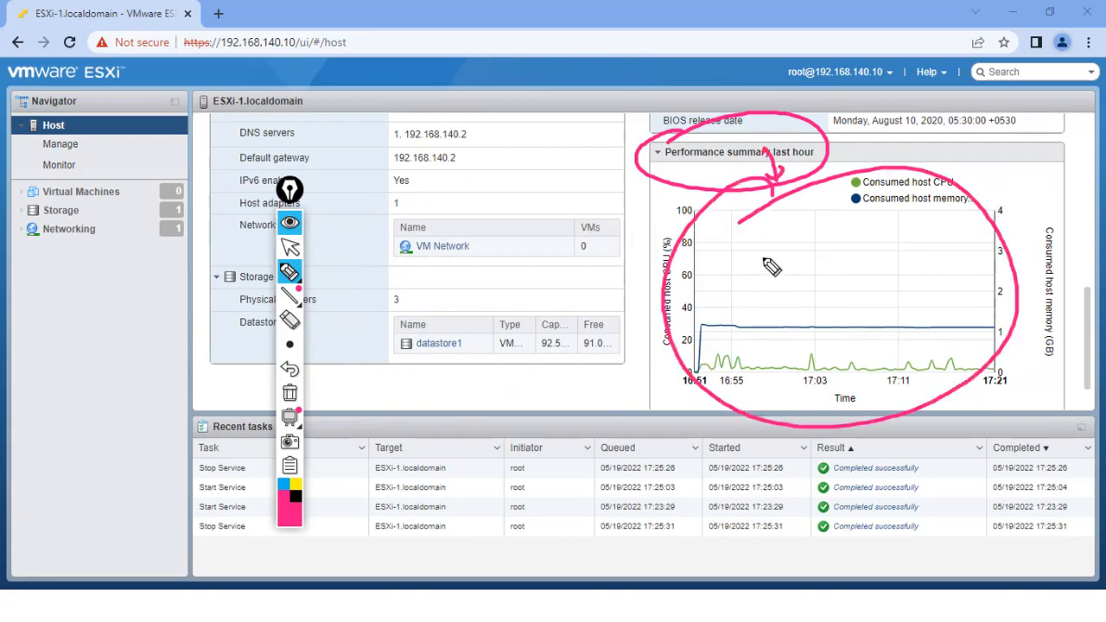
pyautogui.moveTo(40, 128); pyautogui.dragTo(53, 112)
pyautogui.moveTo(837, 163)
pyautogui.mouseDown()
pyautogui.moveTo(708, 236)
pyautogui.moveTo(881, 183)
pyautogui.moveTo(809, 216)
pyautogui.mouseUp()
pyautogui.moveTo(668, 170); pyautogui.dragTo(704, 170)
pyautogui.click(290, 391)
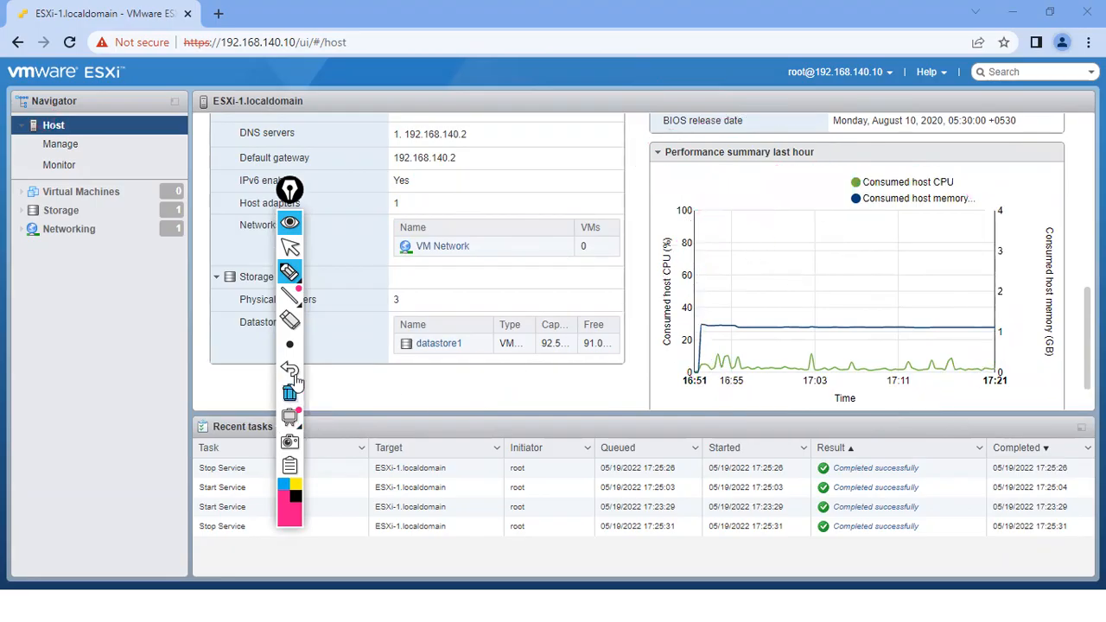
pyautogui.moveTo(289, 189); pyautogui.dragTo(1041, 113)
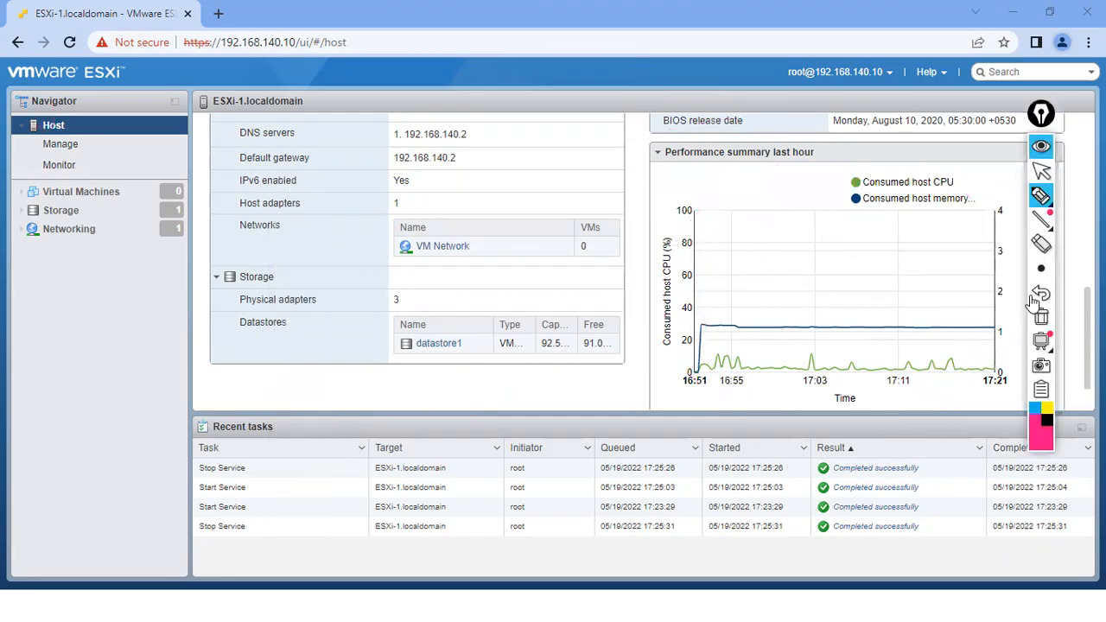
pyautogui.click(1041, 170)
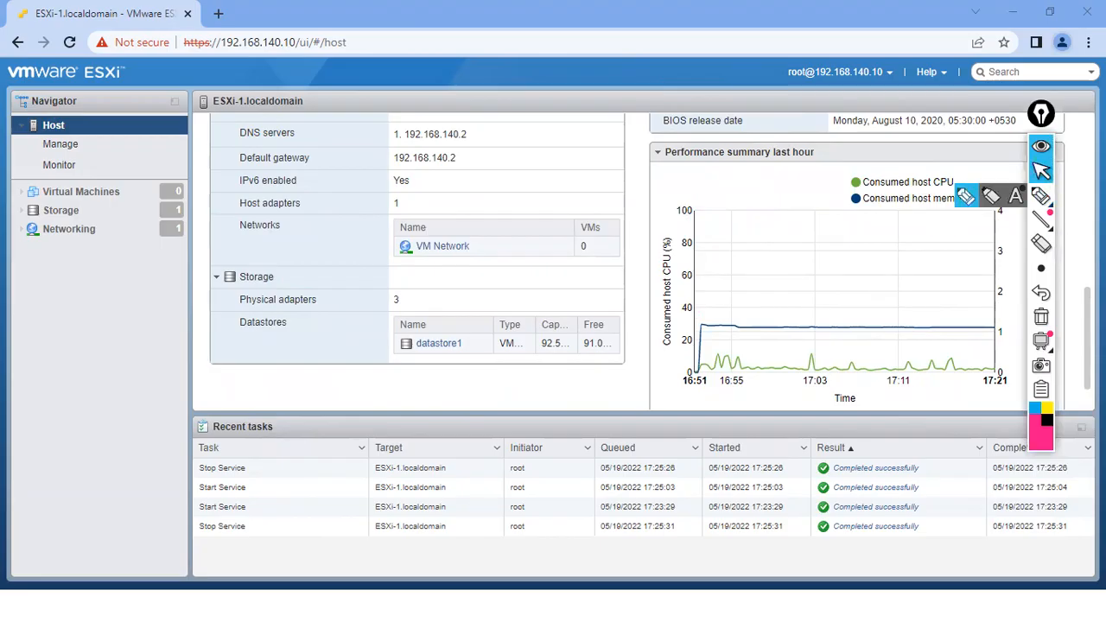
pyautogui.scroll(-1, 649, 261)
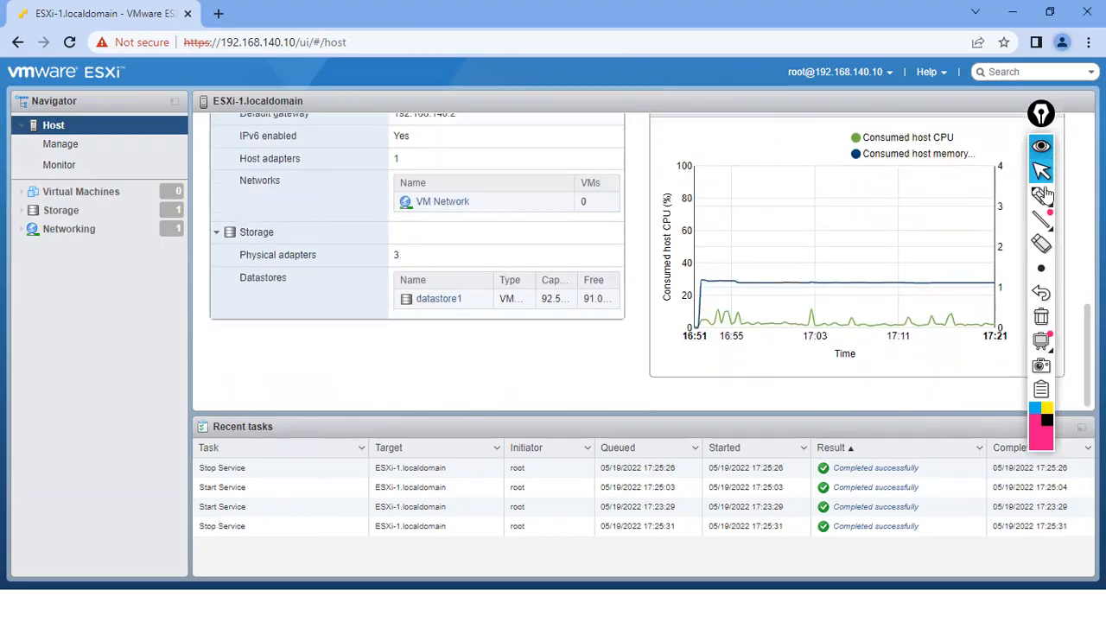
pyautogui.scroll(10, 780, 314)
pyautogui.scroll(2, 622, 259)
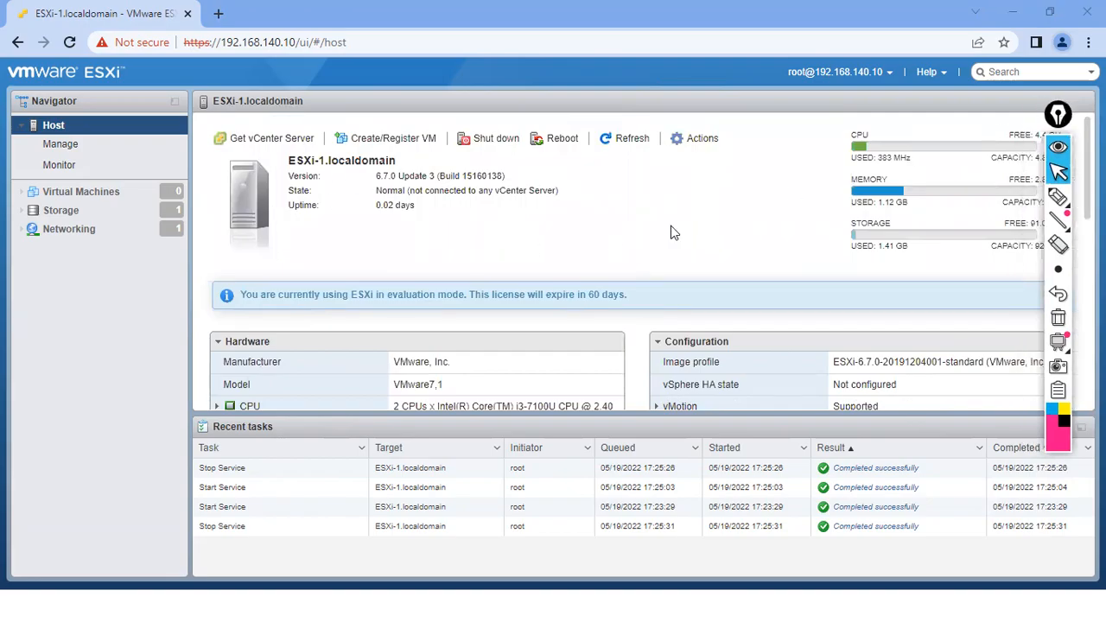
pyautogui.click(1057, 197)
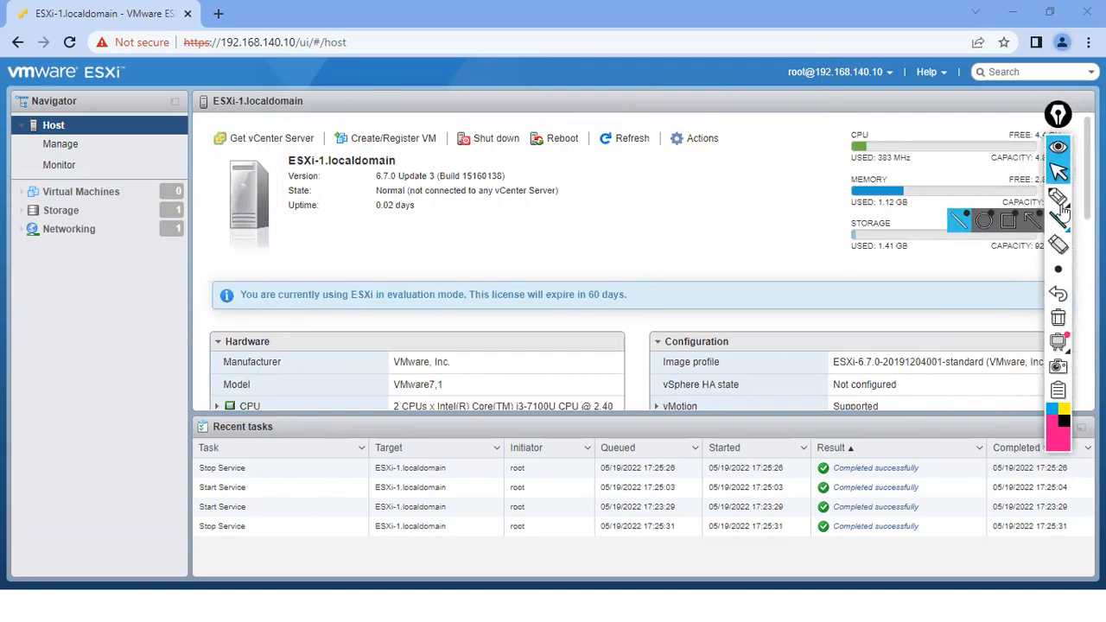
pyautogui.moveTo(800, 58)
pyautogui.mouseDown()
pyautogui.moveTo(802, 88)
pyautogui.moveTo(804, 59)
pyautogui.moveTo(781, 58)
pyautogui.mouseUp()
pyautogui.moveTo(773, 50); pyautogui.dragTo(786, 50)
pyautogui.click(1057, 317)
pyautogui.moveTo(825, 82); pyautogui.dragTo(861, 81)
pyautogui.click(1057, 317)
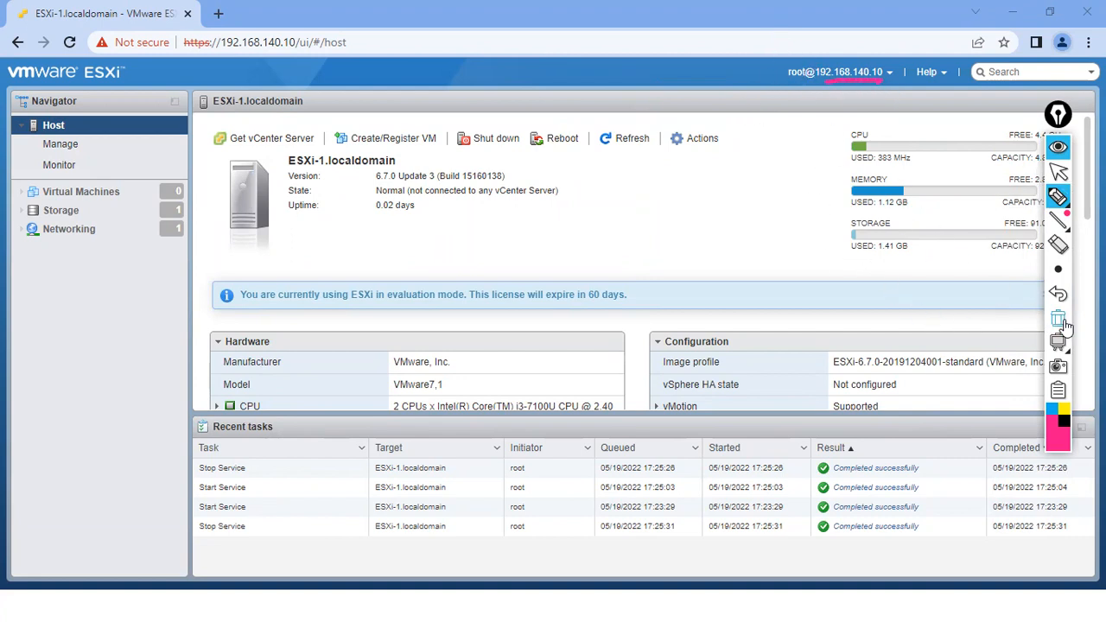
pyautogui.click(1057, 172)
pyautogui.click(884, 76)
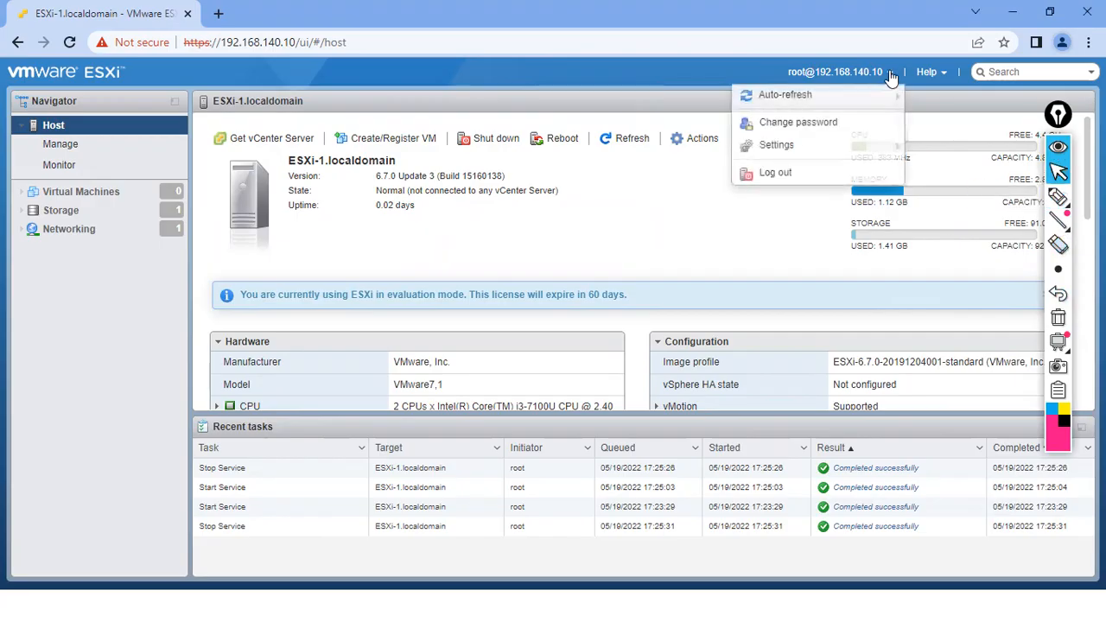
pyautogui.moveTo(796, 100)
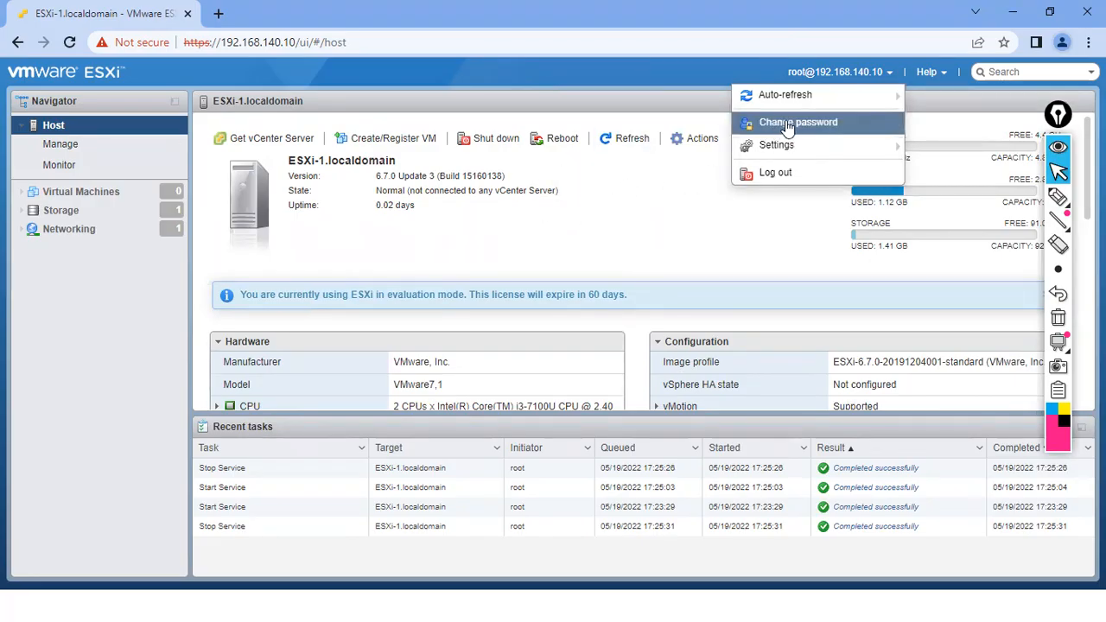
pyautogui.moveTo(780, 156)
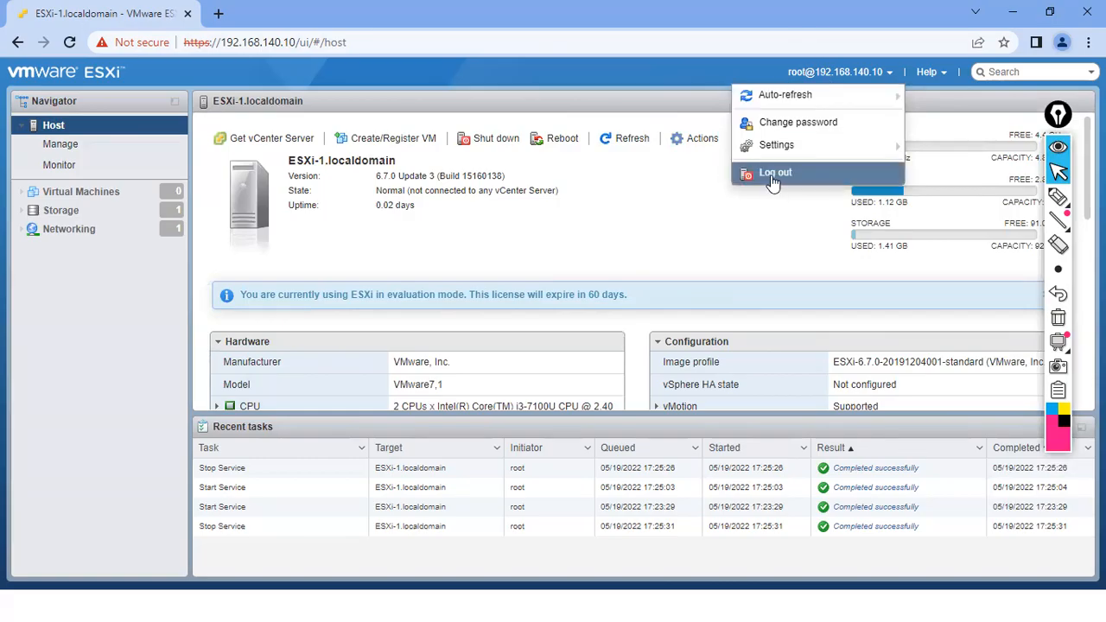
pyautogui.click(938, 73)
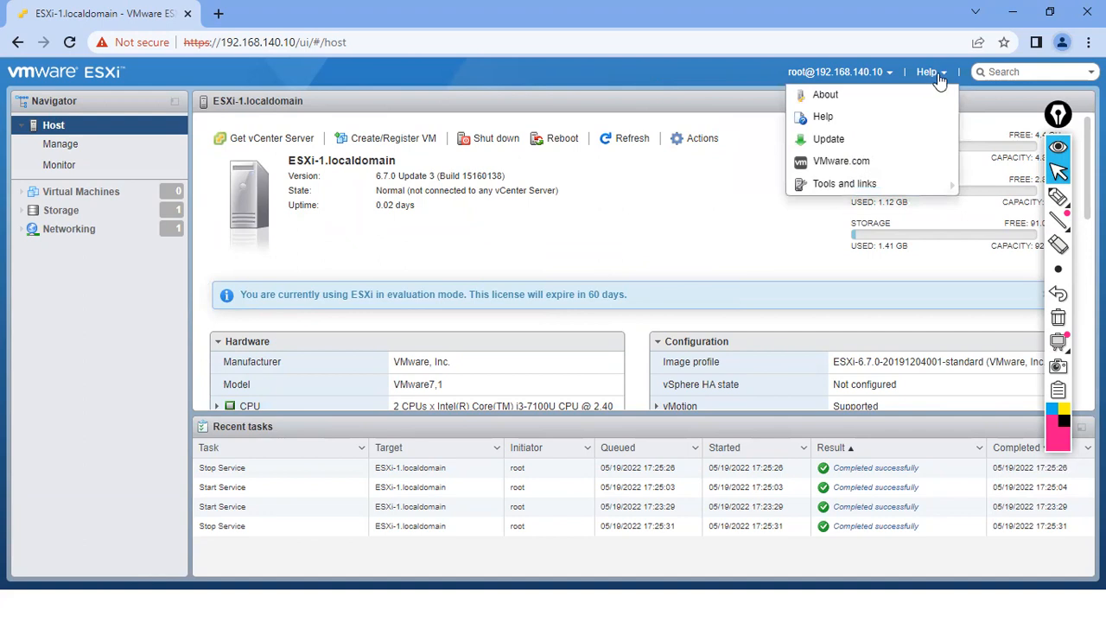
pyautogui.click(837, 100)
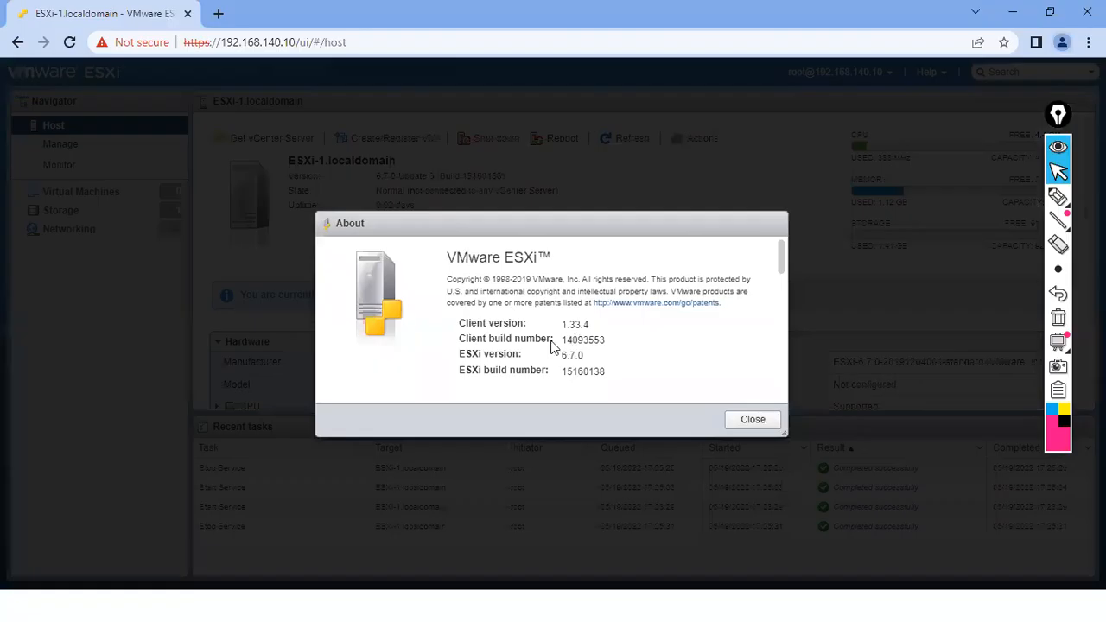
pyautogui.click(751, 421)
pyautogui.click(752, 421)
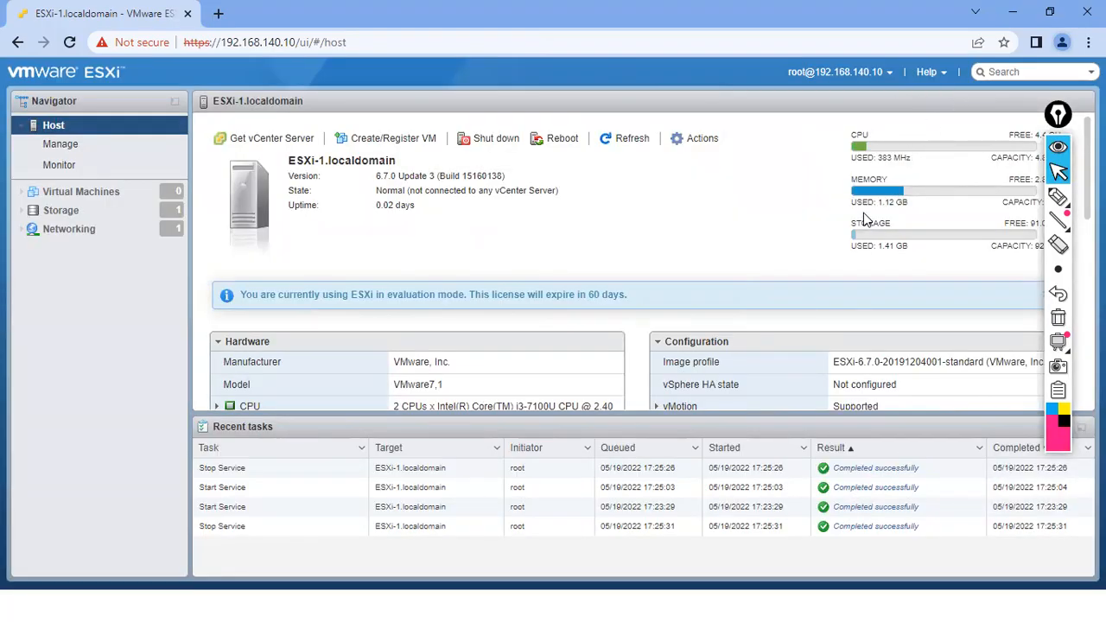
# - Open the host's Manage pages, underline the tab row in ink, and view the Hardware PCI devices
pyautogui.click(69, 146)
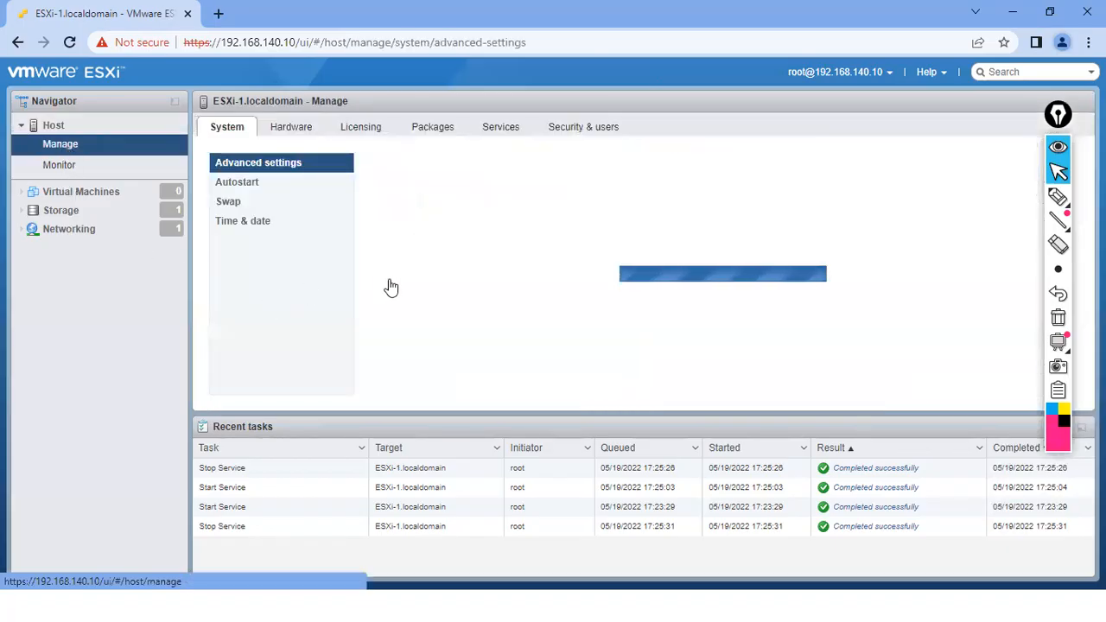
pyautogui.click(1057, 198)
pyautogui.moveTo(208, 136); pyautogui.dragTo(592, 133)
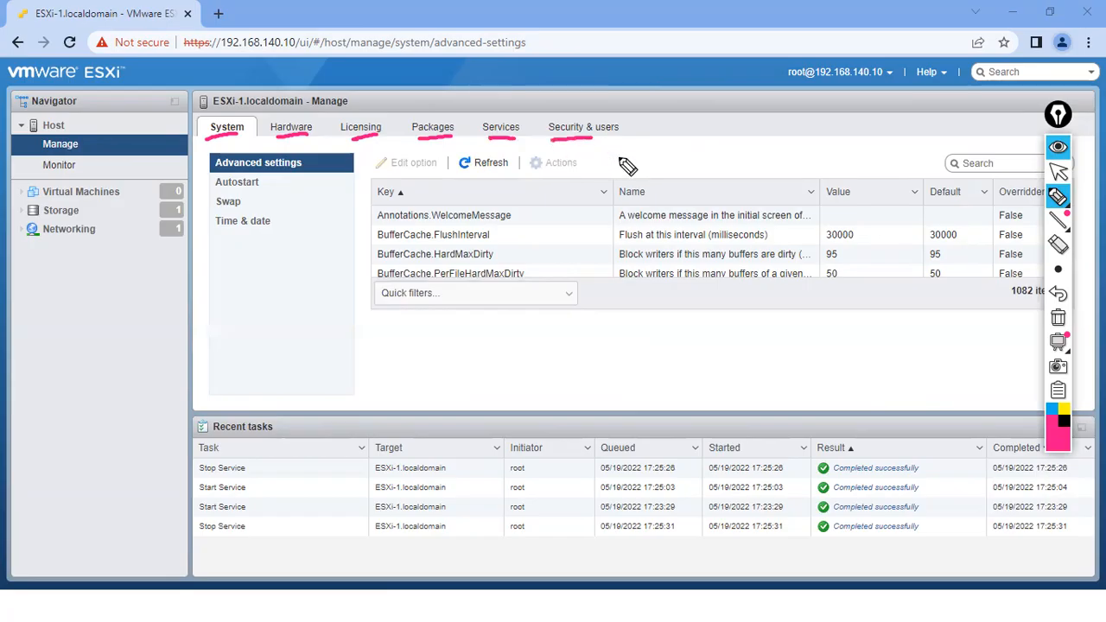
pyautogui.click(1057, 317)
pyautogui.click(1057, 172)
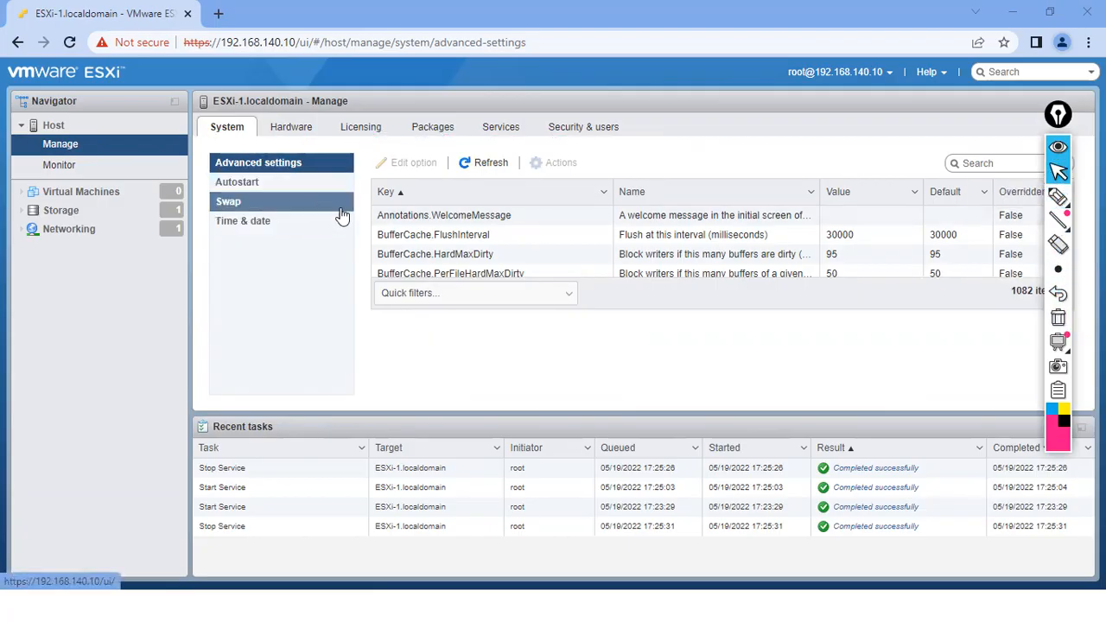
pyautogui.click(294, 129)
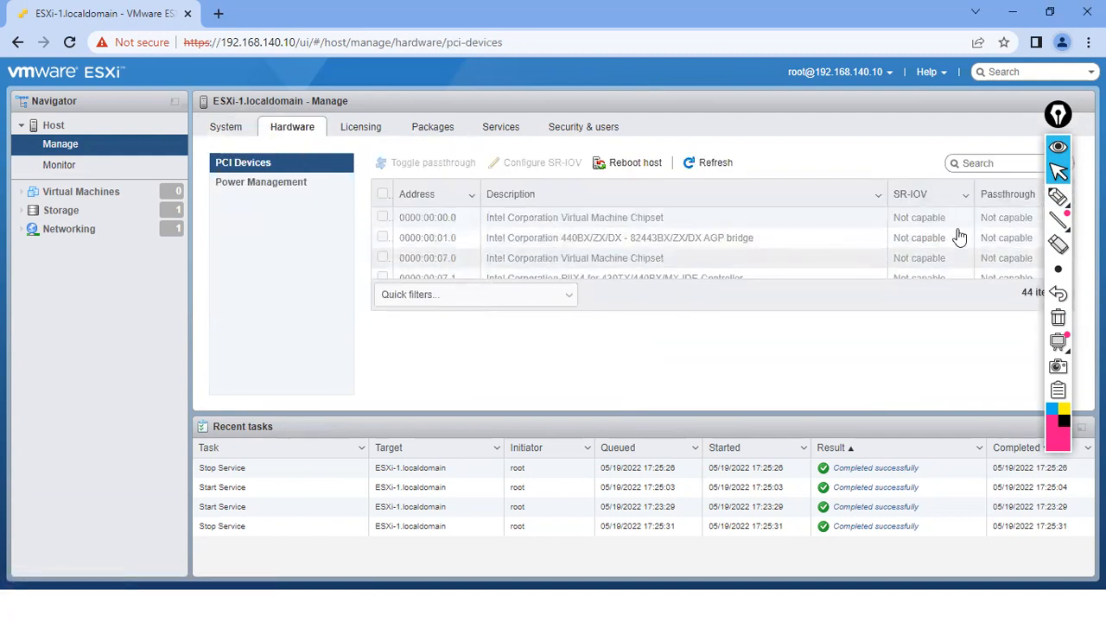
# - Review the licensing features text, then show the list of 143 installed packages
pyautogui.click(354, 133)
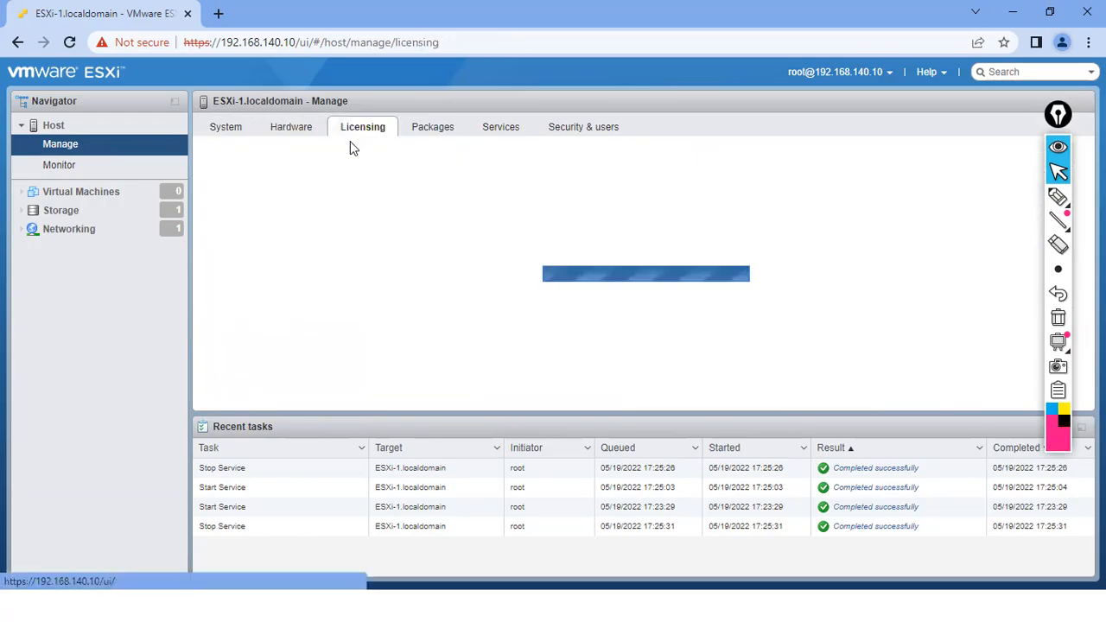
pyautogui.moveTo(1071, 221)
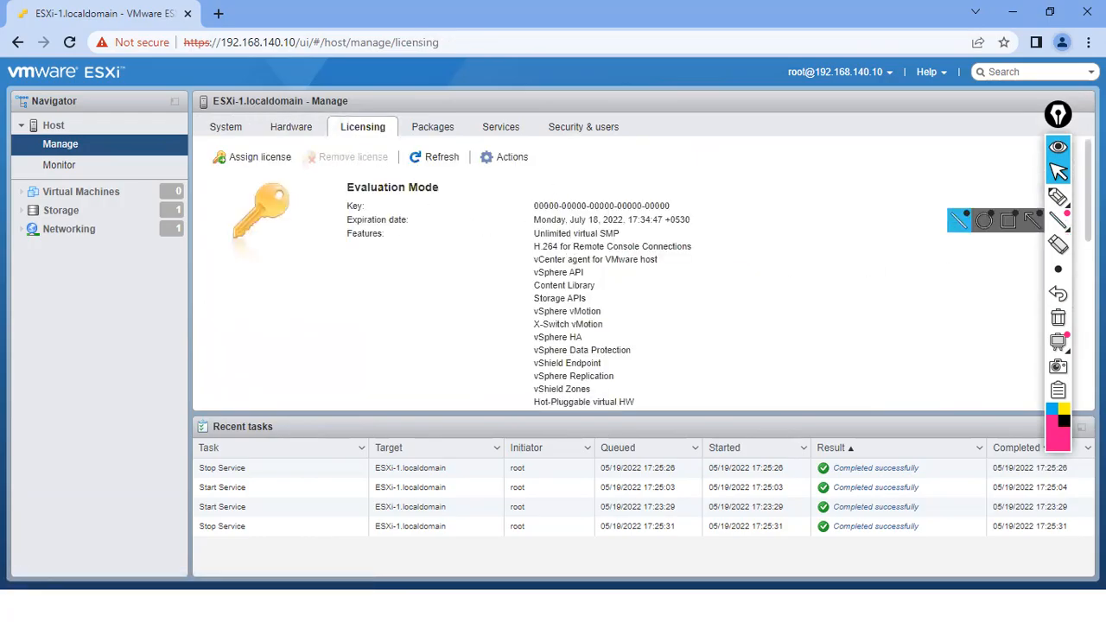
pyautogui.scroll(-5, 1077, 295)
pyautogui.scroll(2, 1077, 295)
pyautogui.scroll(3, 1077, 296)
pyautogui.scroll(-5, 1077, 296)
pyautogui.scroll(-1, 1077, 295)
pyautogui.scroll(2, 1077, 295)
pyautogui.scroll(-2, 1077, 296)
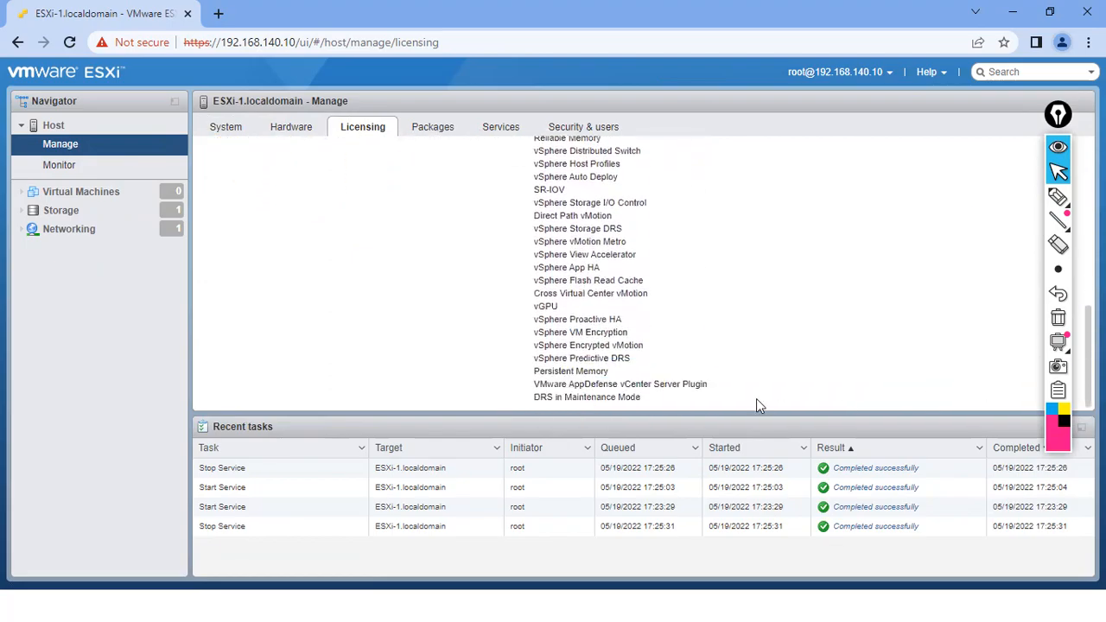
pyautogui.moveTo(653, 409); pyautogui.dragTo(535, 203)
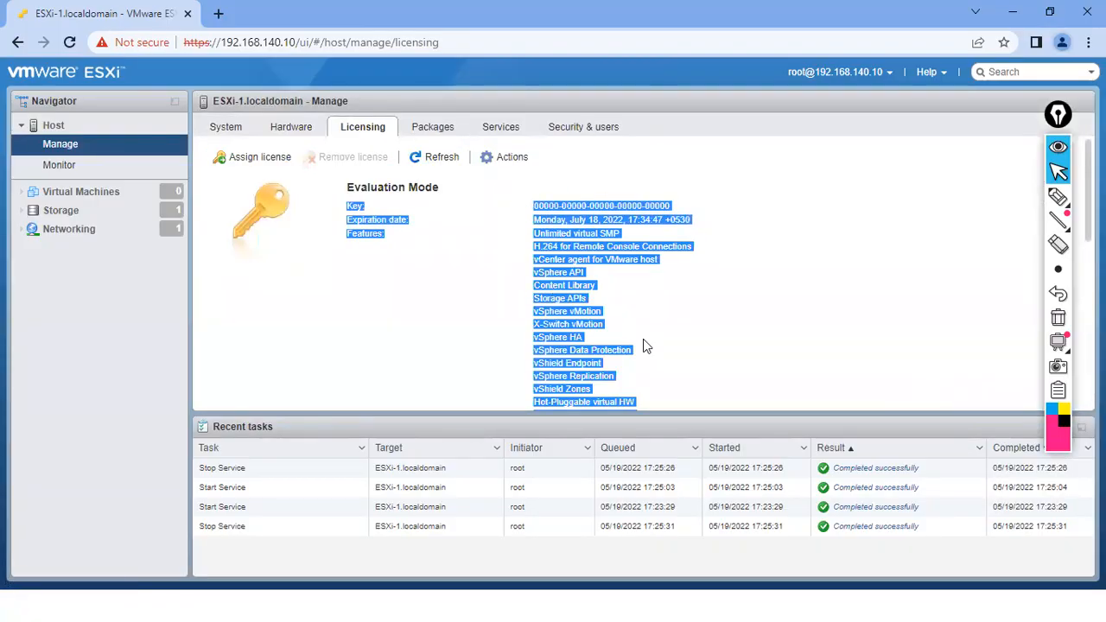
pyautogui.click(429, 131)
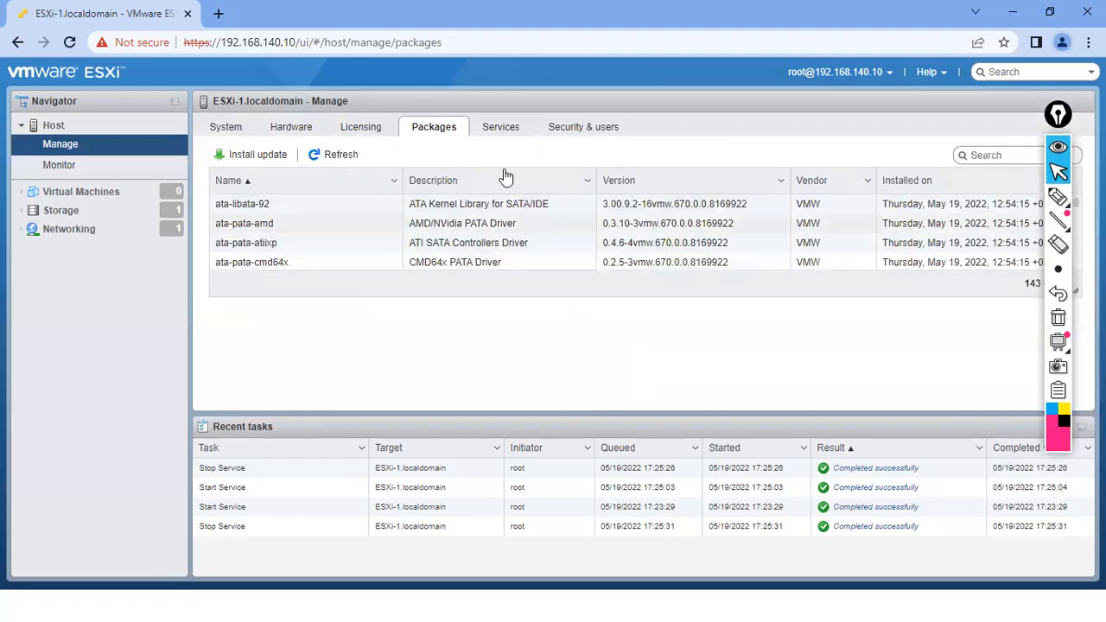
# - Check Services, then Authentication, Certificates, Users and Roles, ending on Lockdown mode (Disabled, no exception users)
pyautogui.click(504, 135)
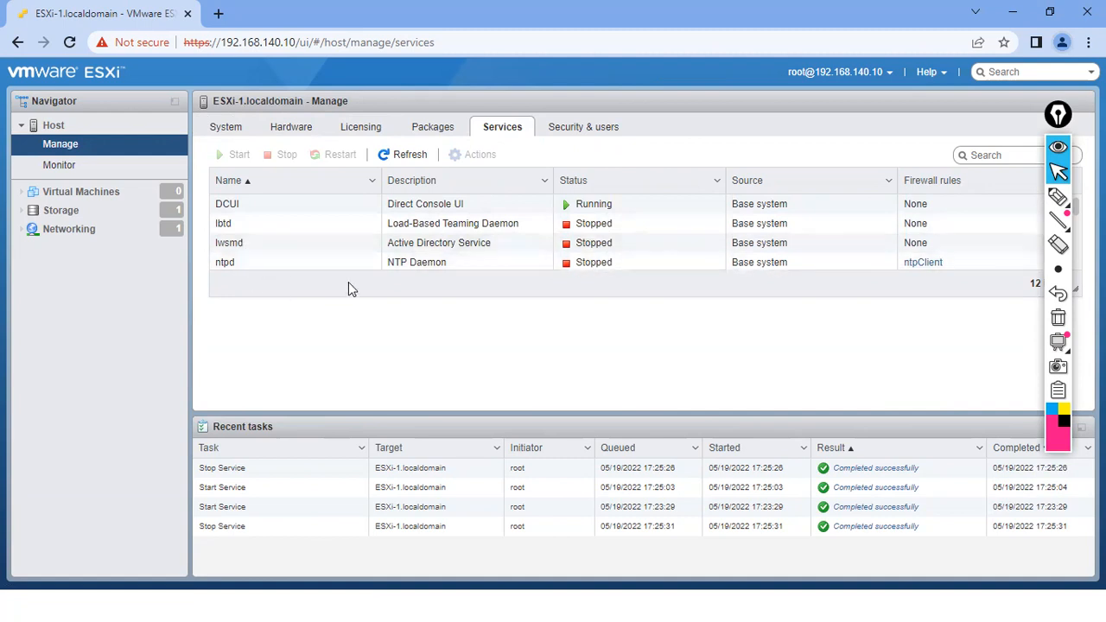
pyautogui.click(583, 137)
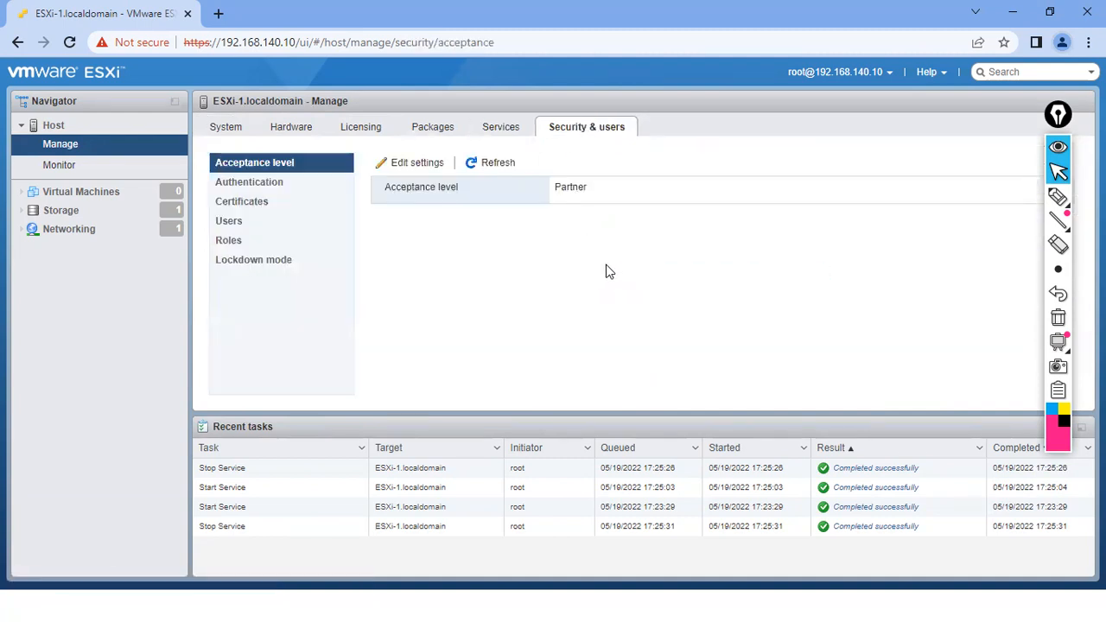
pyautogui.click(285, 183)
pyautogui.click(270, 211)
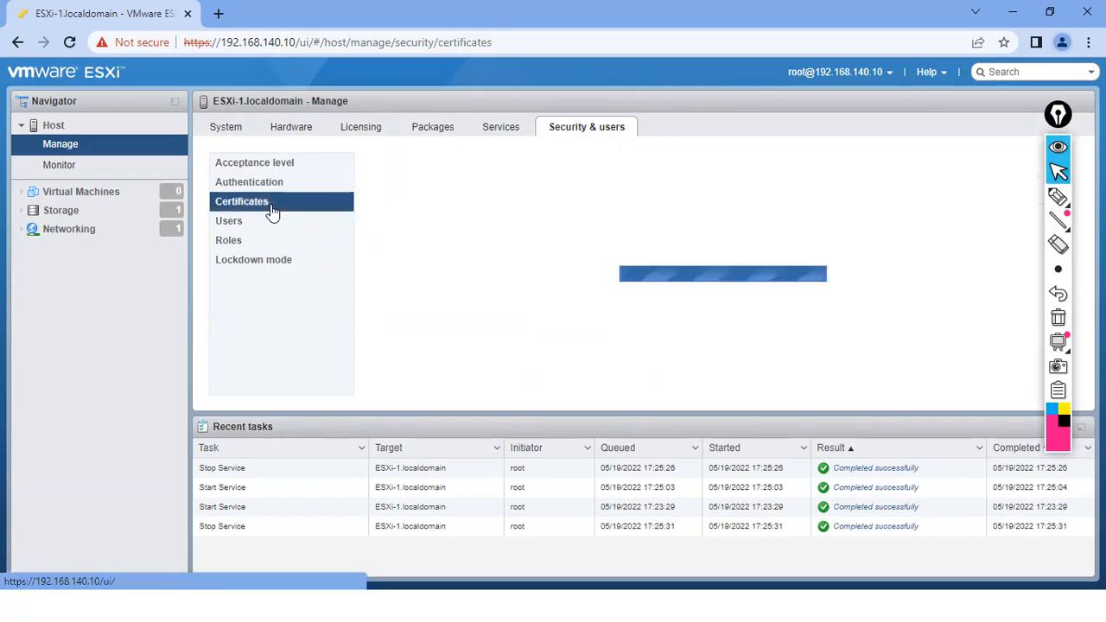
pyautogui.click(250, 222)
pyautogui.click(240, 248)
pyautogui.click(239, 222)
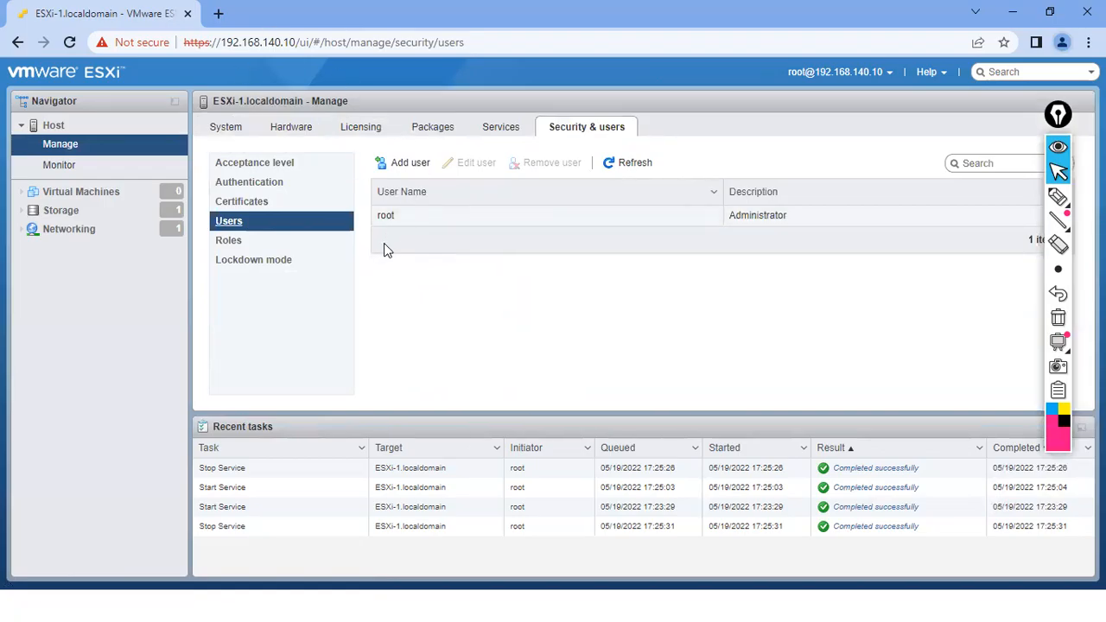
pyautogui.click(239, 239)
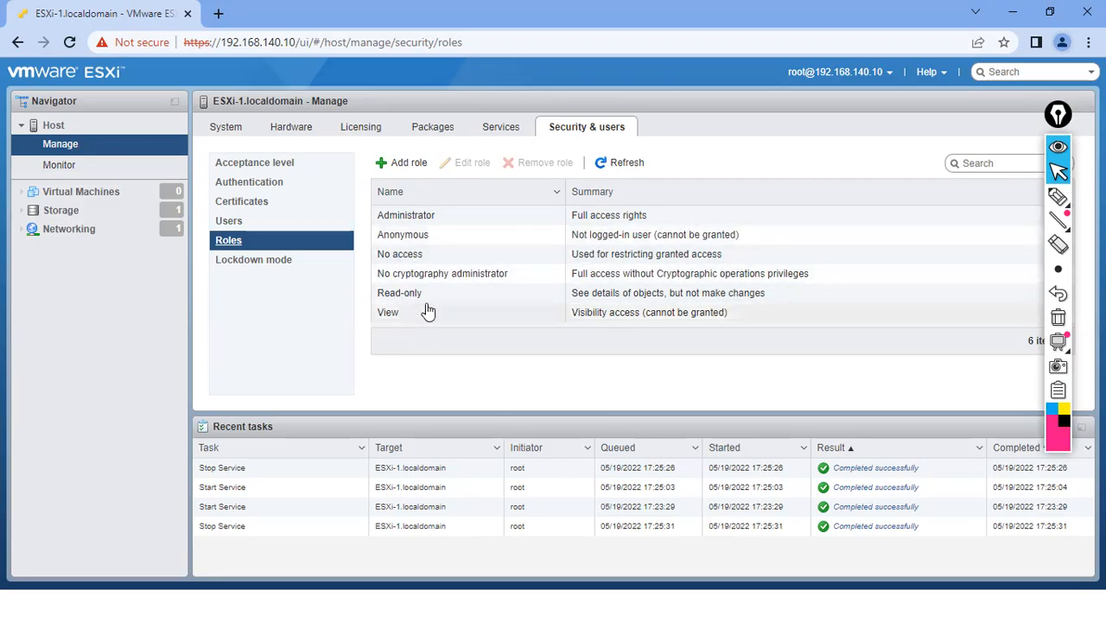
pyautogui.click(257, 270)
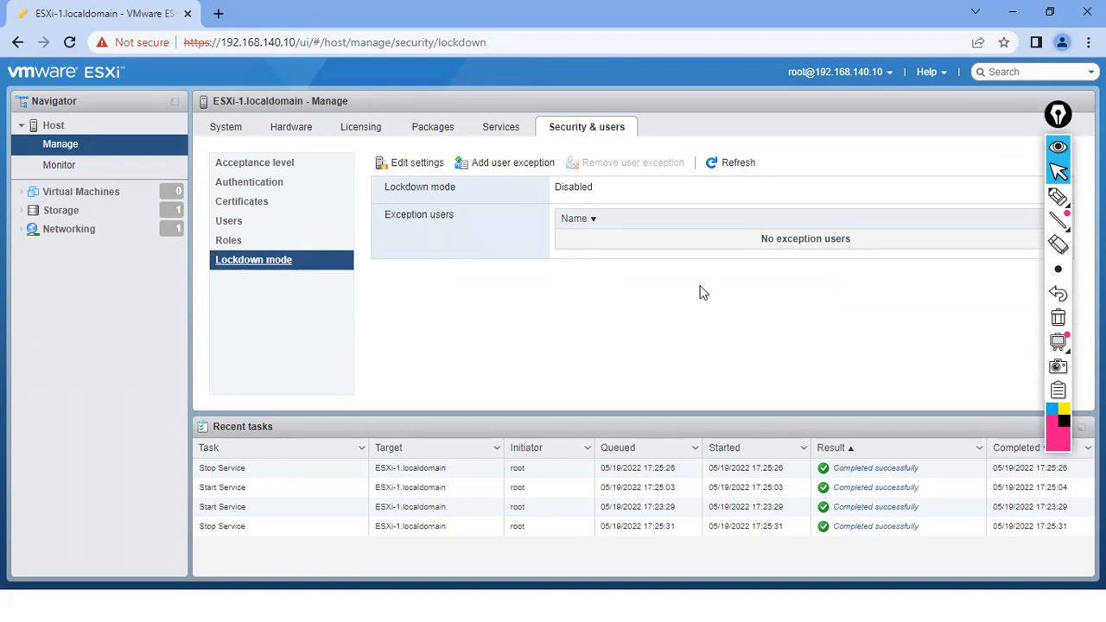
# - Open Monitor and go through the Performance, Hardware and Events pages
pyautogui.click(57, 164)
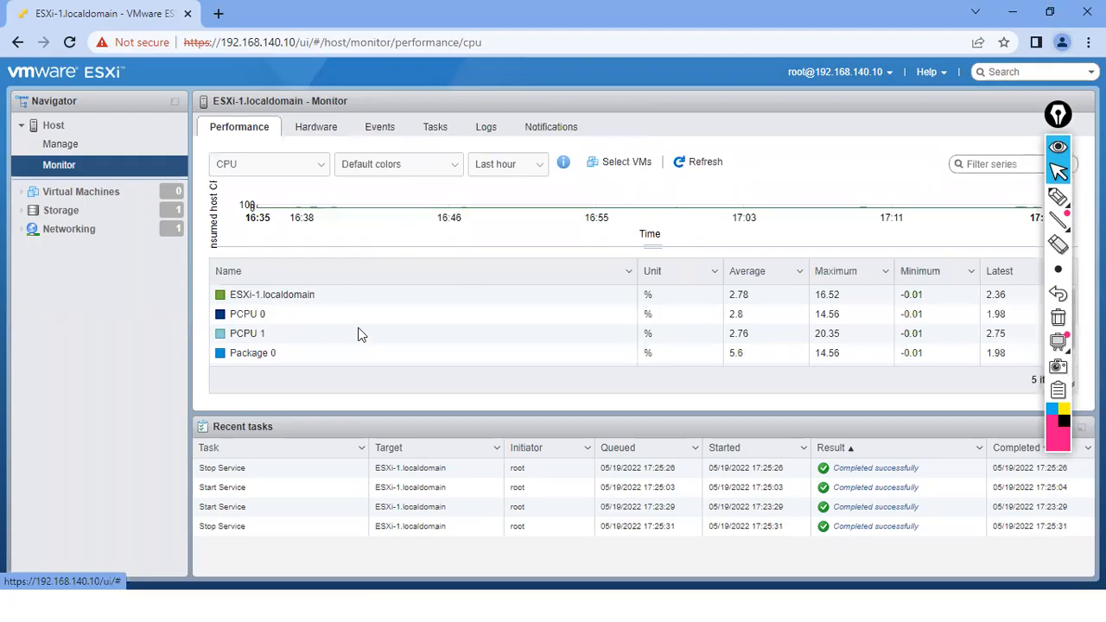
pyautogui.click(246, 132)
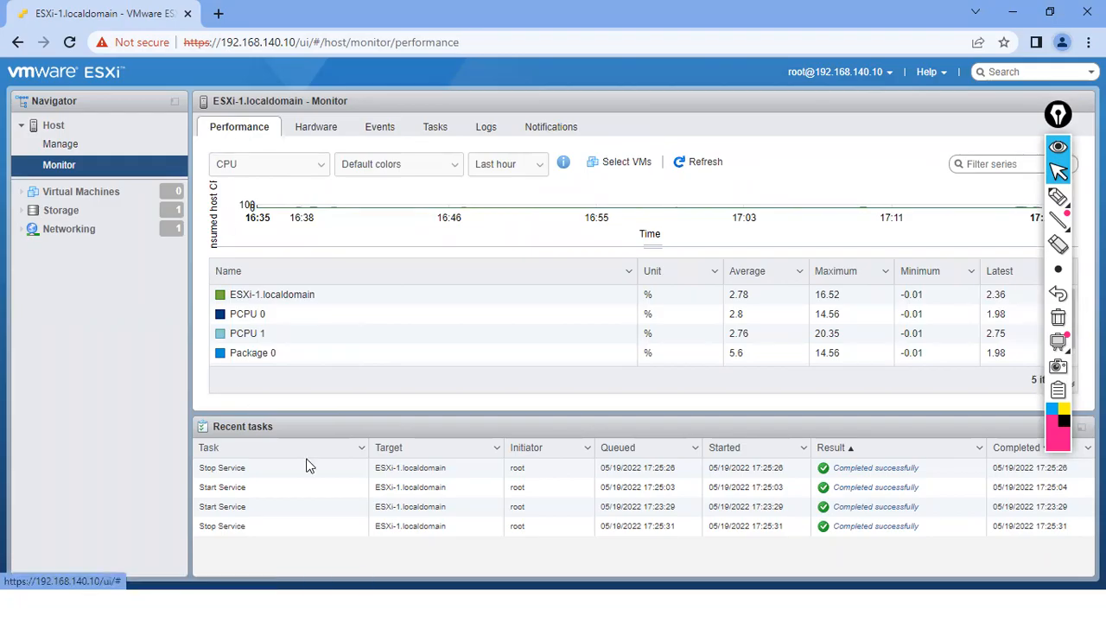
pyautogui.click(318, 127)
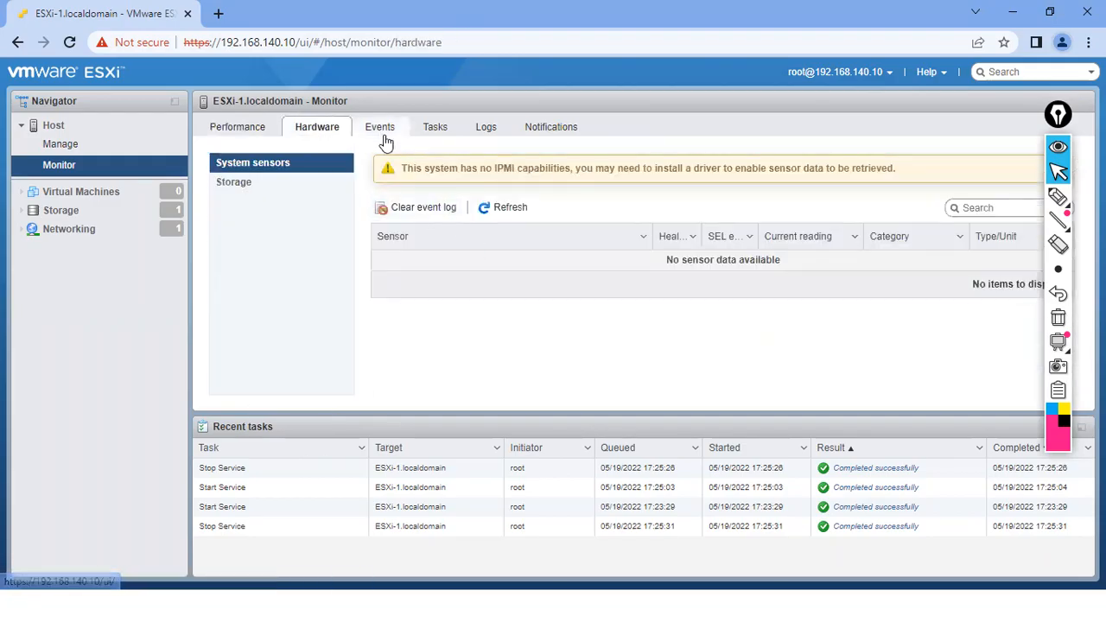
pyautogui.click(381, 132)
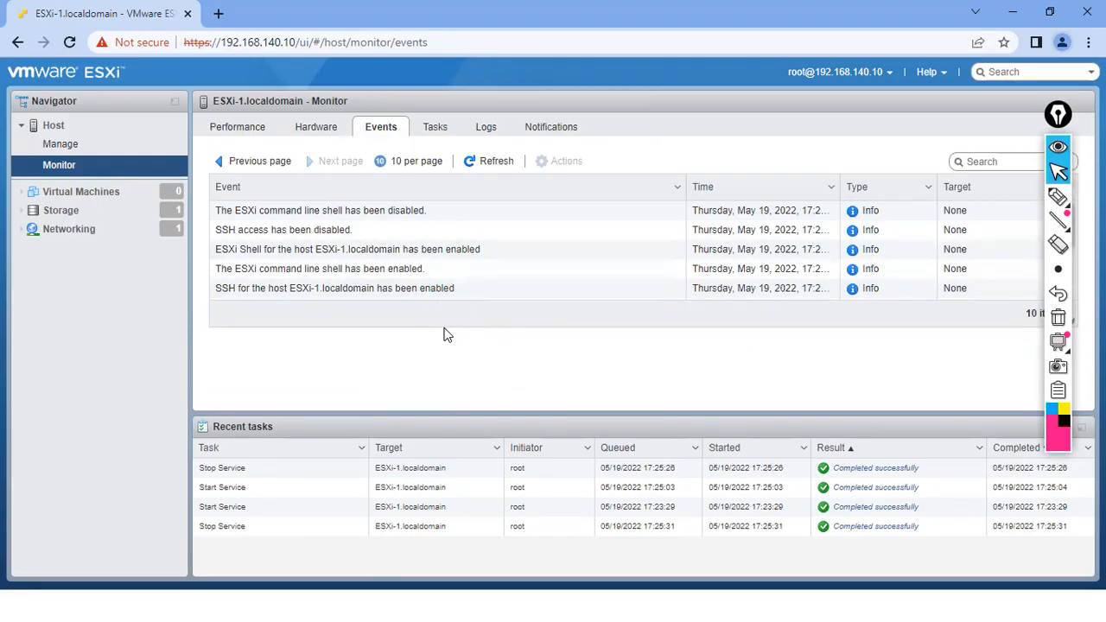
# - Mark up the SSH and ESXi shell enable/disable event rows with the pen
pyautogui.click(1057, 197)
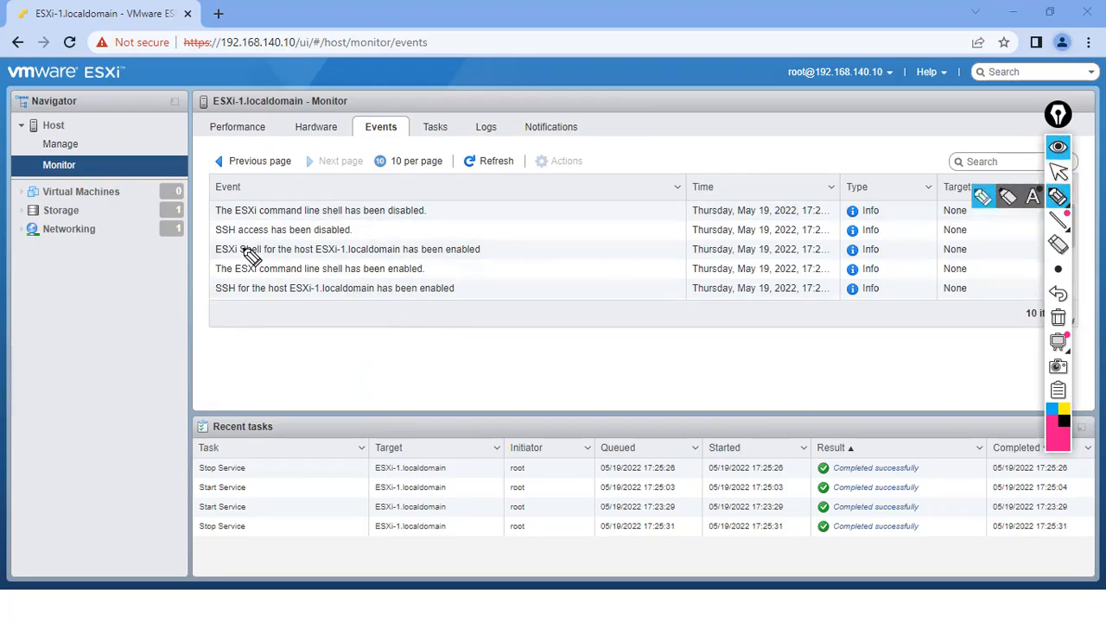
pyautogui.moveTo(222, 230); pyautogui.dragTo(251, 233)
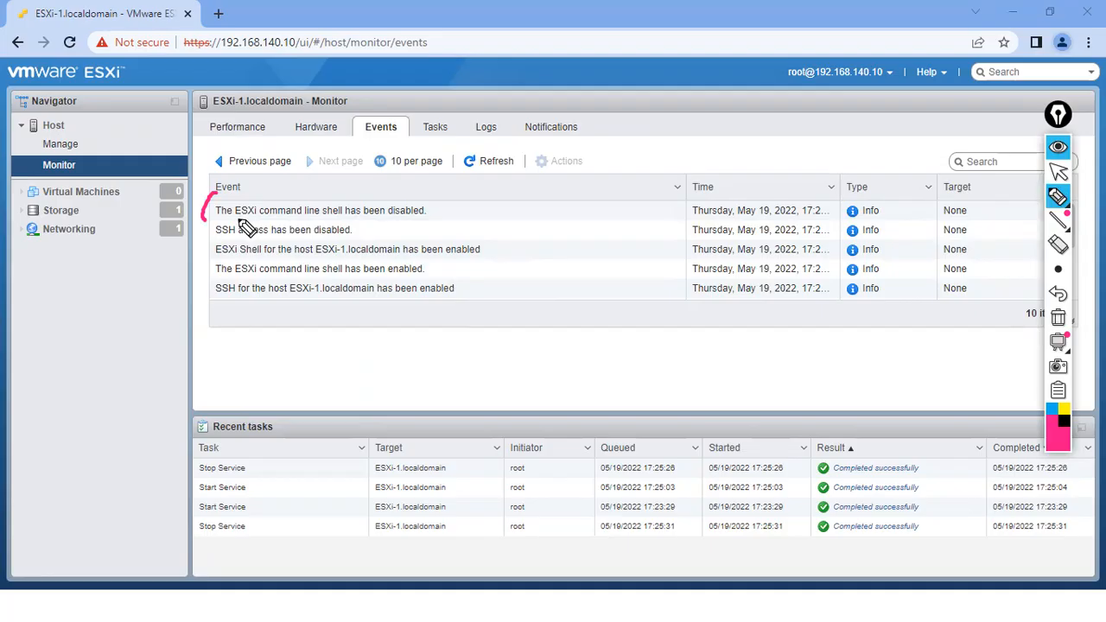
pyautogui.moveTo(370, 218); pyautogui.dragTo(413, 216)
pyautogui.moveTo(375, 182)
pyautogui.mouseDown()
pyautogui.moveTo(387, 202)
pyautogui.moveTo(394, 191)
pyautogui.mouseUp()
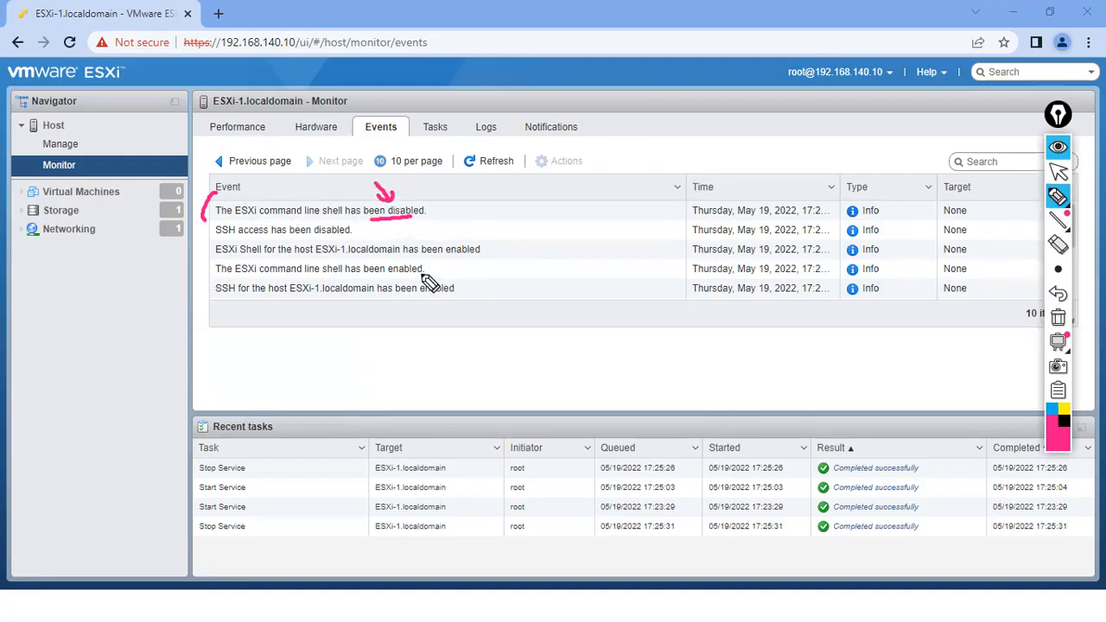
pyautogui.moveTo(379, 157); pyautogui.dragTo(399, 209)
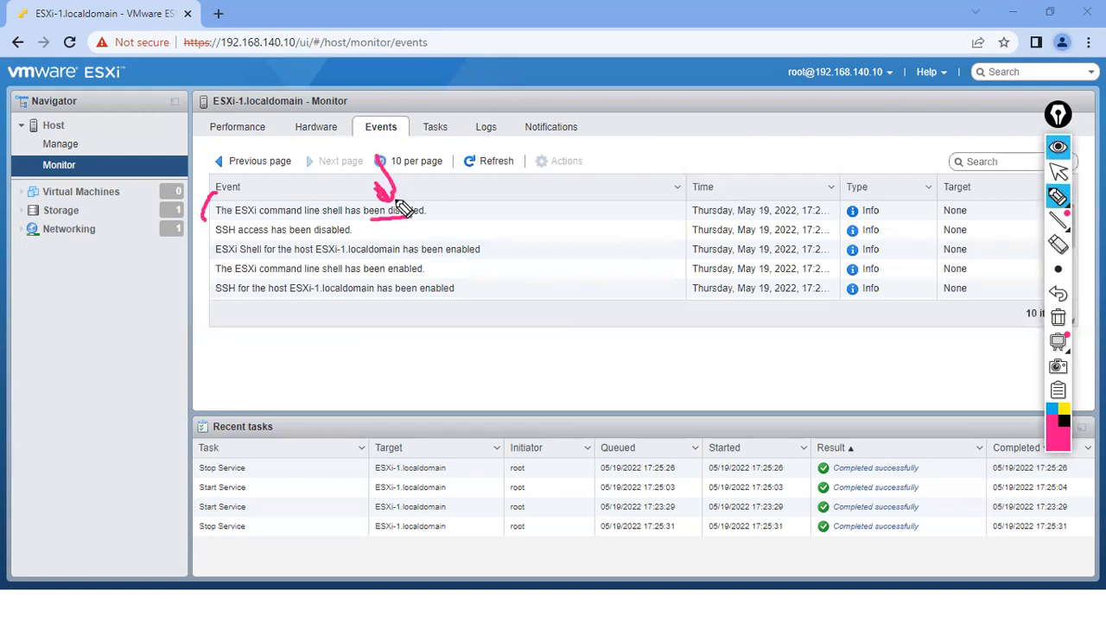
pyautogui.click(1057, 317)
pyautogui.moveTo(219, 235); pyautogui.dragTo(241, 232)
pyautogui.moveTo(314, 236); pyautogui.dragTo(350, 235)
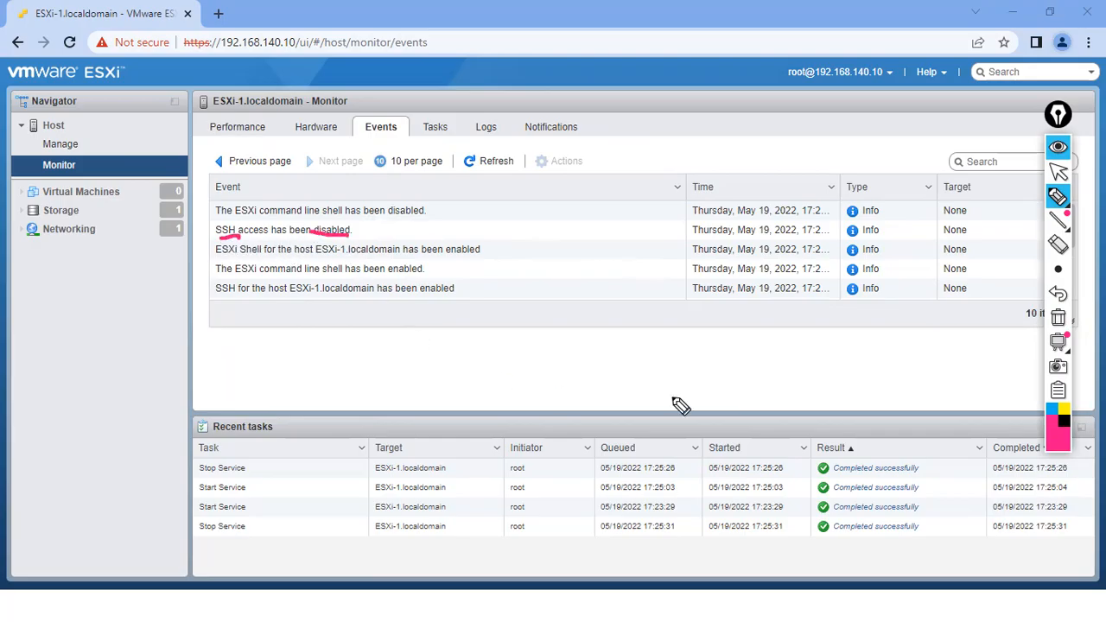
pyautogui.click(1057, 317)
pyautogui.moveTo(200, 246); pyautogui.dragTo(223, 243)
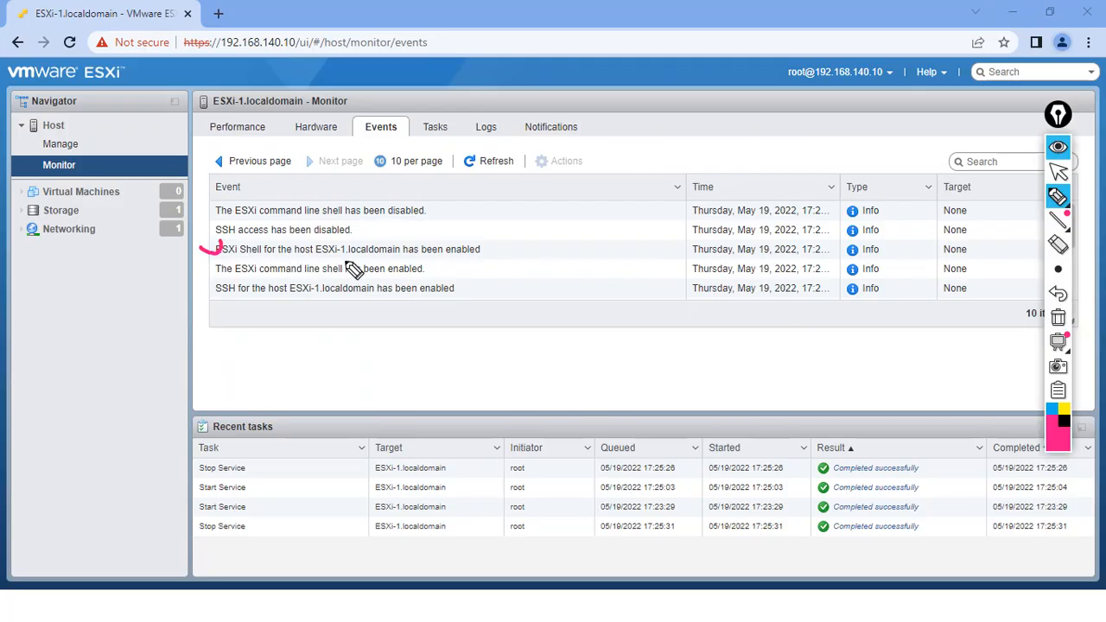
pyautogui.moveTo(315, 257)
pyautogui.mouseDown()
pyautogui.moveTo(458, 258)
pyautogui.moveTo(440, 252)
pyautogui.mouseUp()
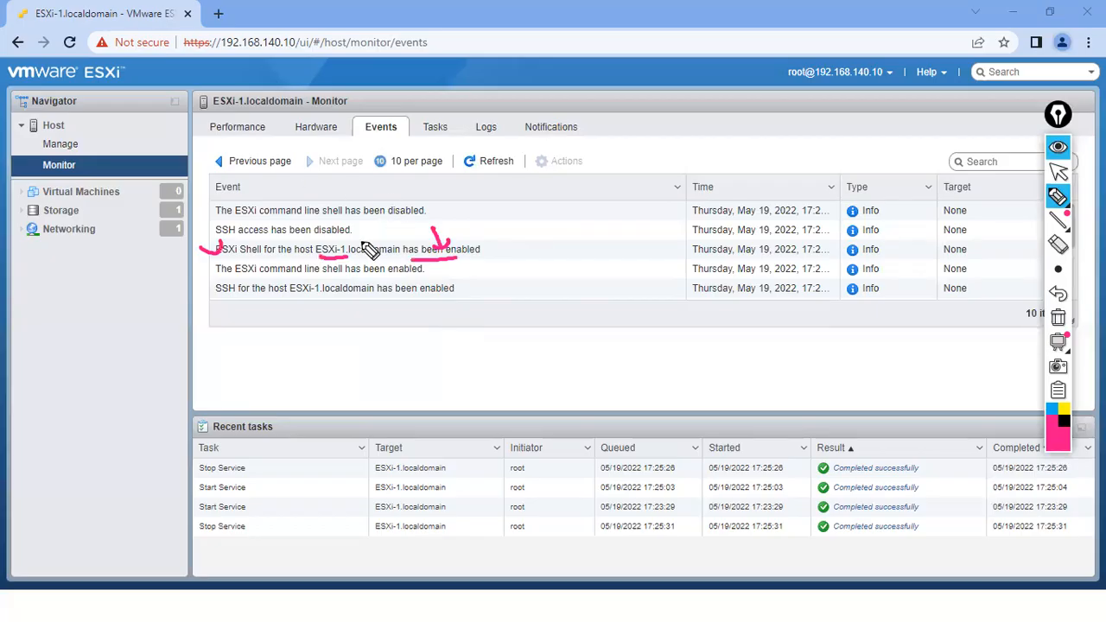
pyautogui.moveTo(206, 187); pyautogui.dragTo(208, 242)
pyautogui.moveTo(477, 280); pyautogui.dragTo(469, 313)
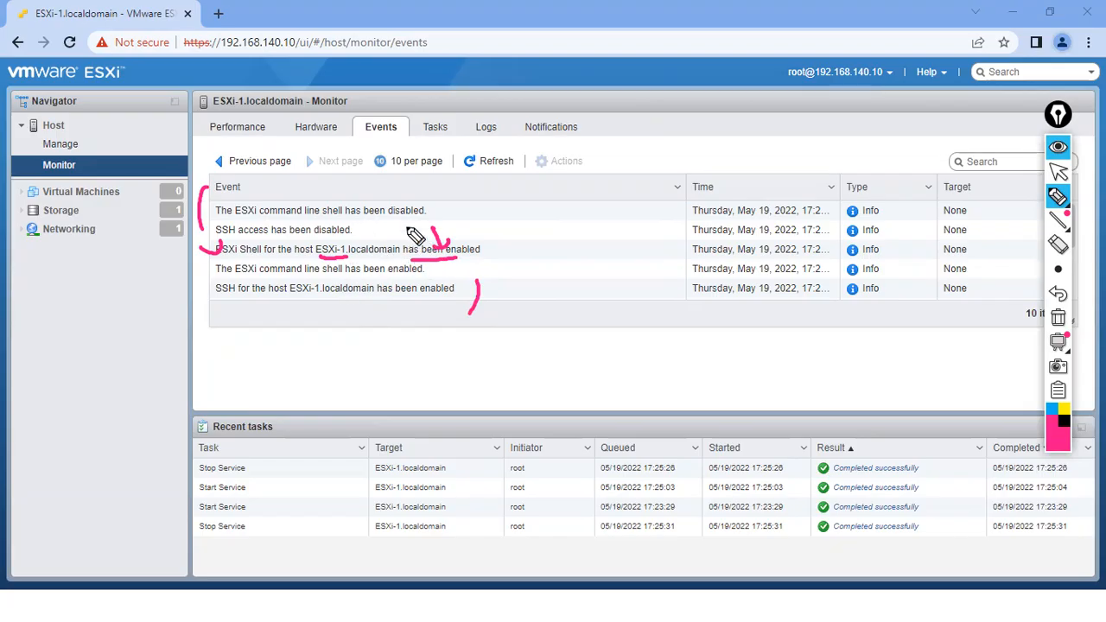
# - Bracket the shell and SSH event rows, clear the ink, and show the Tasks list
pyautogui.moveTo(216, 179); pyautogui.dragTo(199, 224)
pyautogui.moveTo(467, 273); pyautogui.dragTo(469, 326)
pyautogui.moveTo(474, 266); pyautogui.dragTo(484, 306)
pyautogui.moveTo(232, 177); pyautogui.dragTo(218, 242)
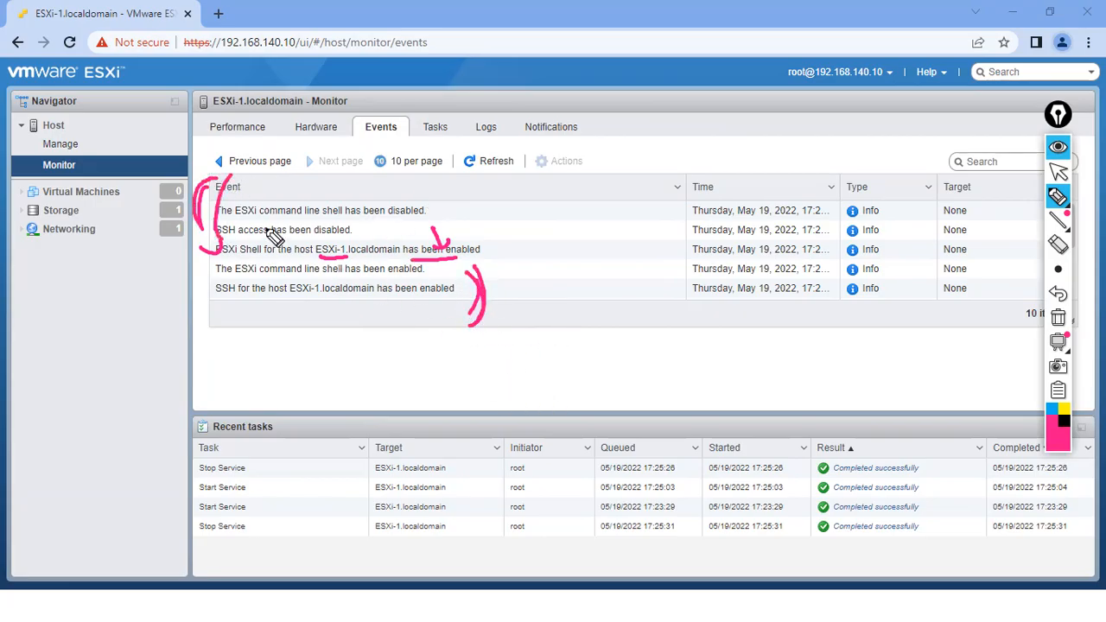
pyautogui.click(1058, 318)
pyautogui.click(1058, 172)
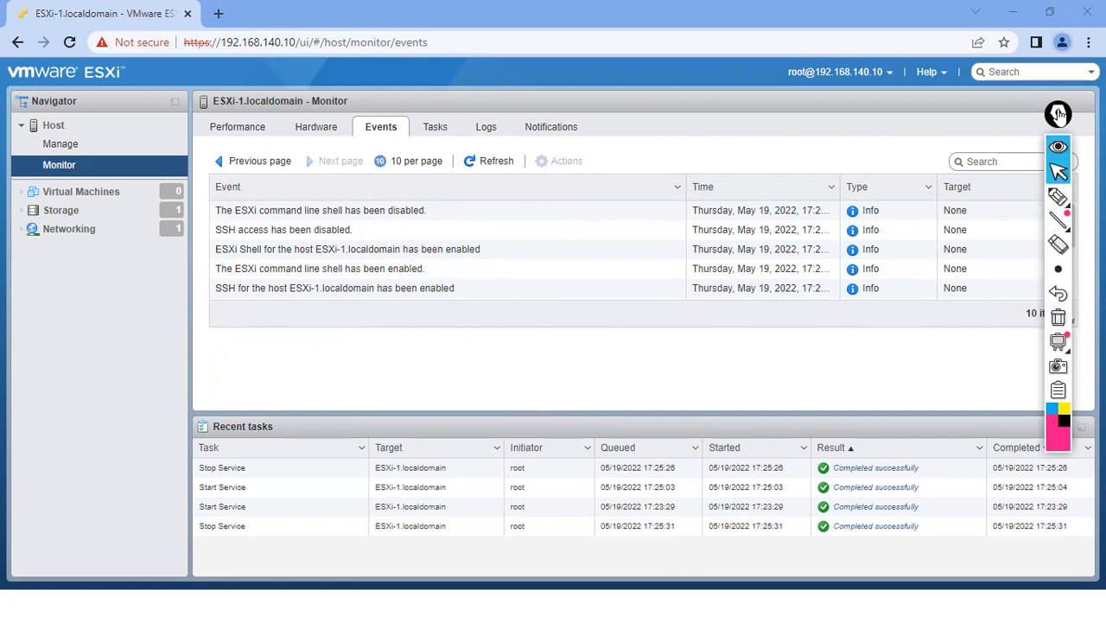
pyautogui.click(436, 130)
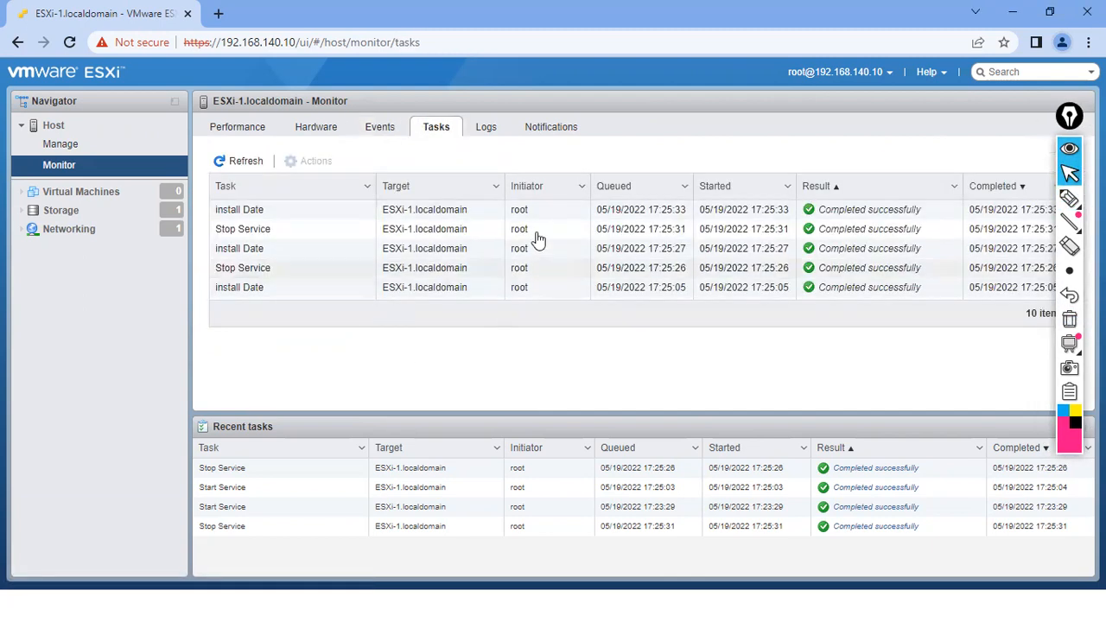
# - View the host's Logs and Notifications, then mark the zero virtual machine count in ink
pyautogui.click(488, 132)
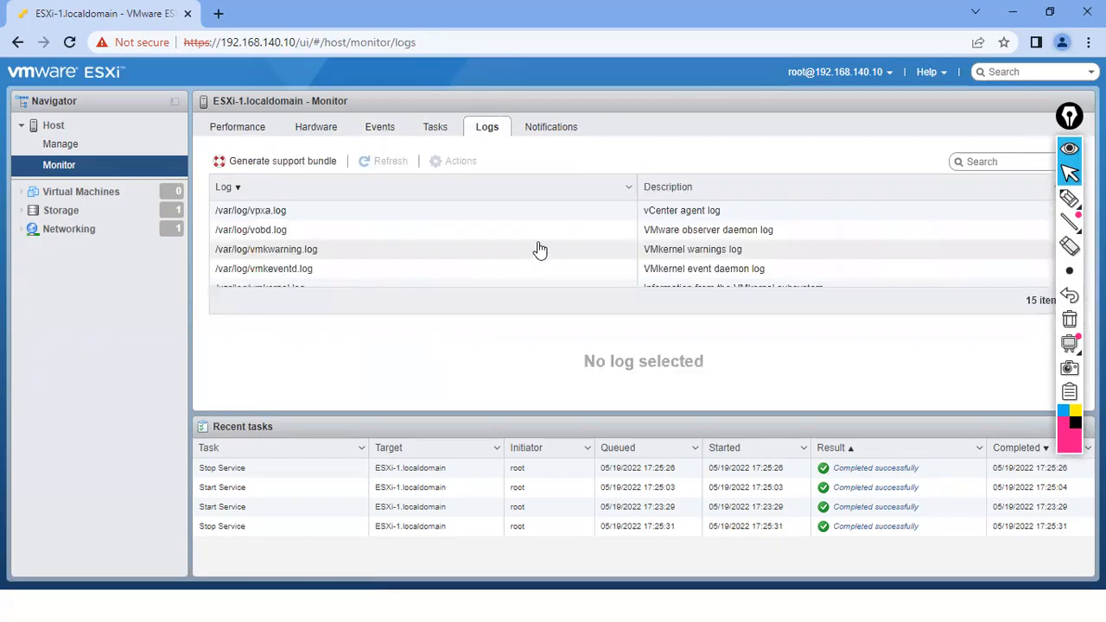
pyautogui.click(557, 131)
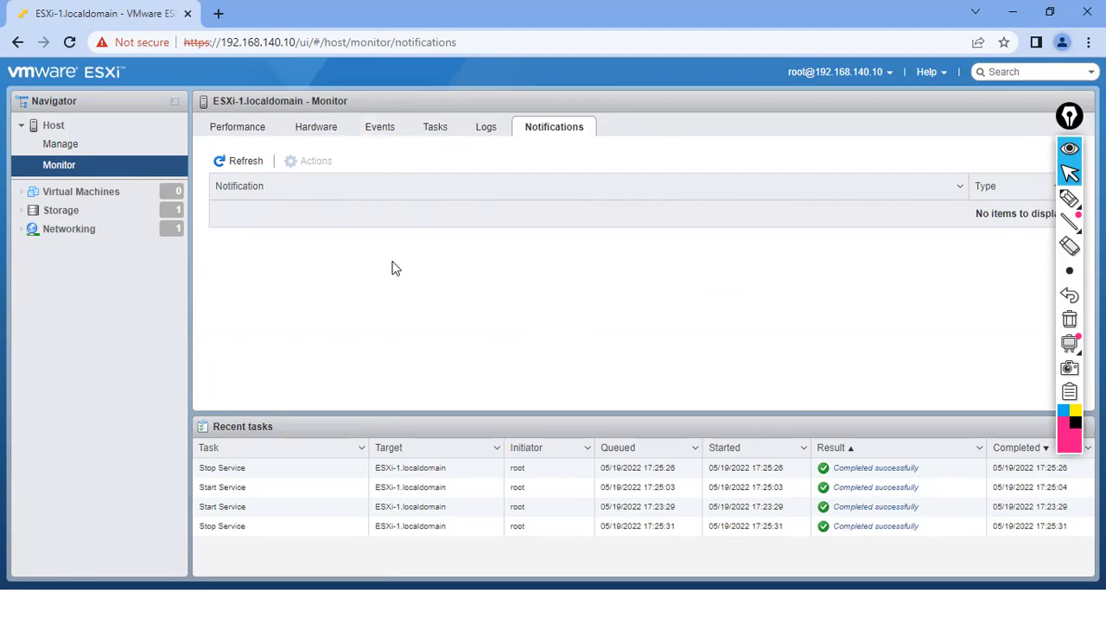
pyautogui.click(67, 165)
pyautogui.click(1069, 199)
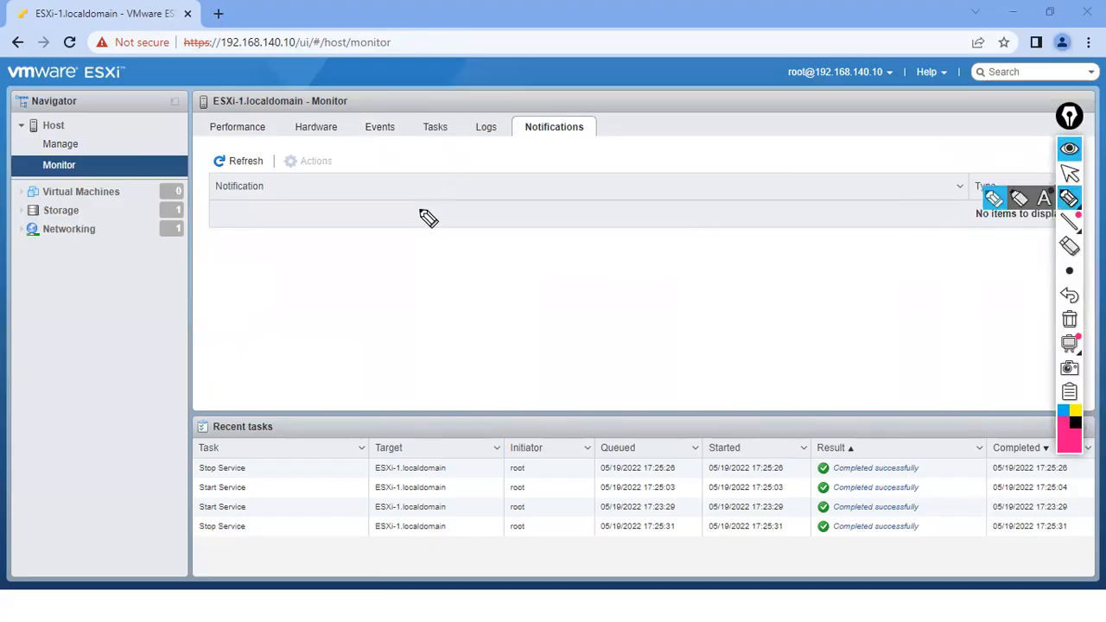
pyautogui.moveTo(16, 193); pyautogui.dragTo(33, 185)
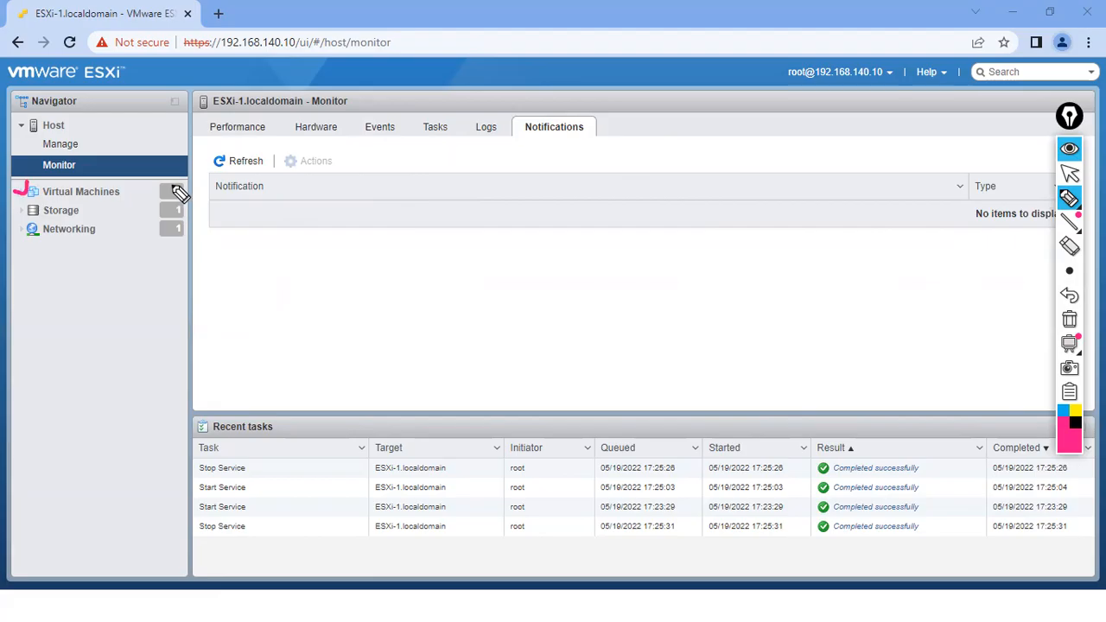
pyautogui.moveTo(178, 189); pyautogui.dragTo(173, 178)
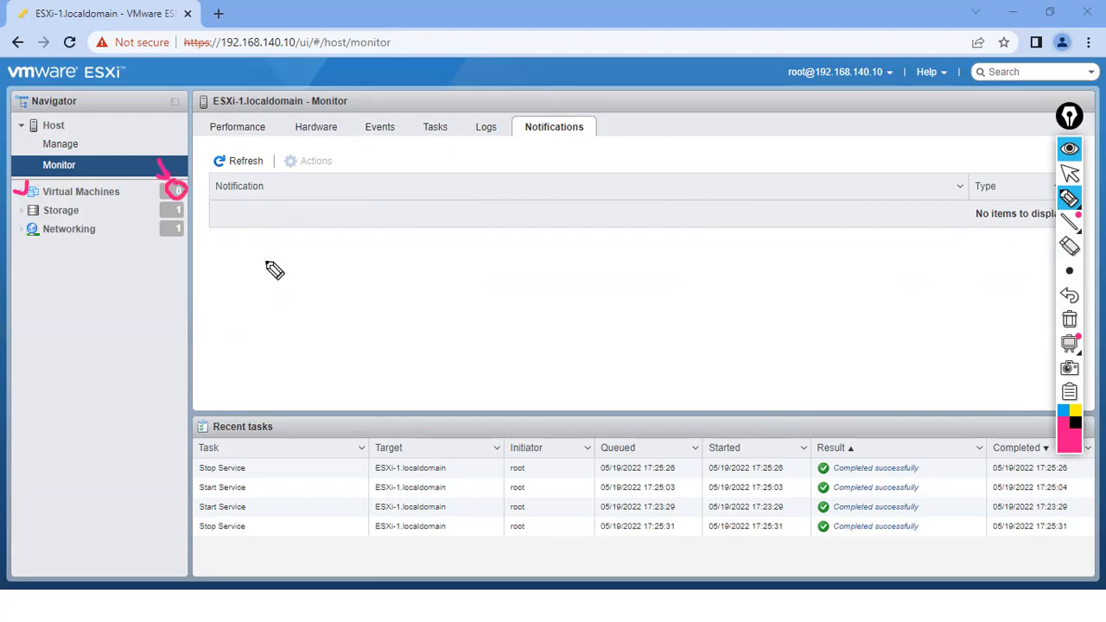
pyautogui.click(1069, 320)
pyautogui.click(1069, 173)
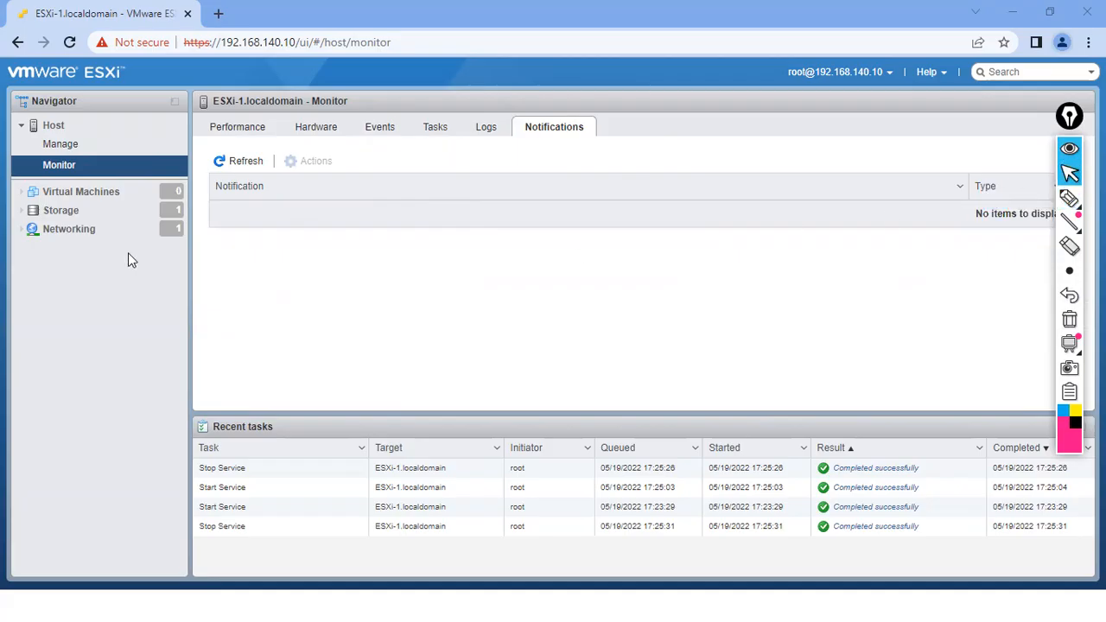
# - Open datastore1 under Storage, then the Networking port groups page
pyautogui.click(60, 212)
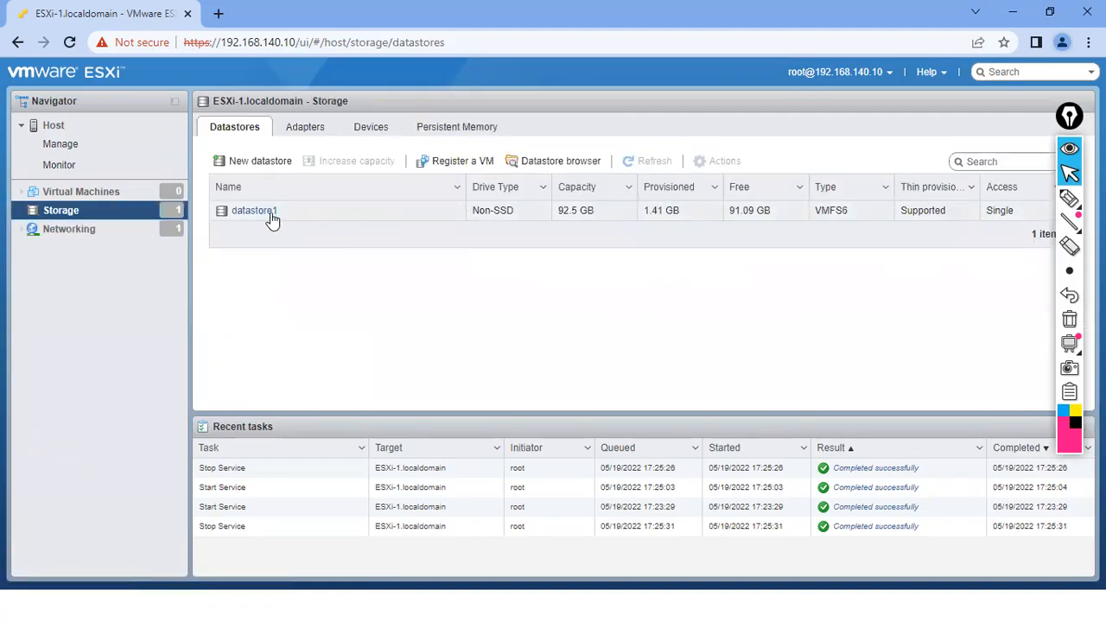
pyautogui.click(270, 215)
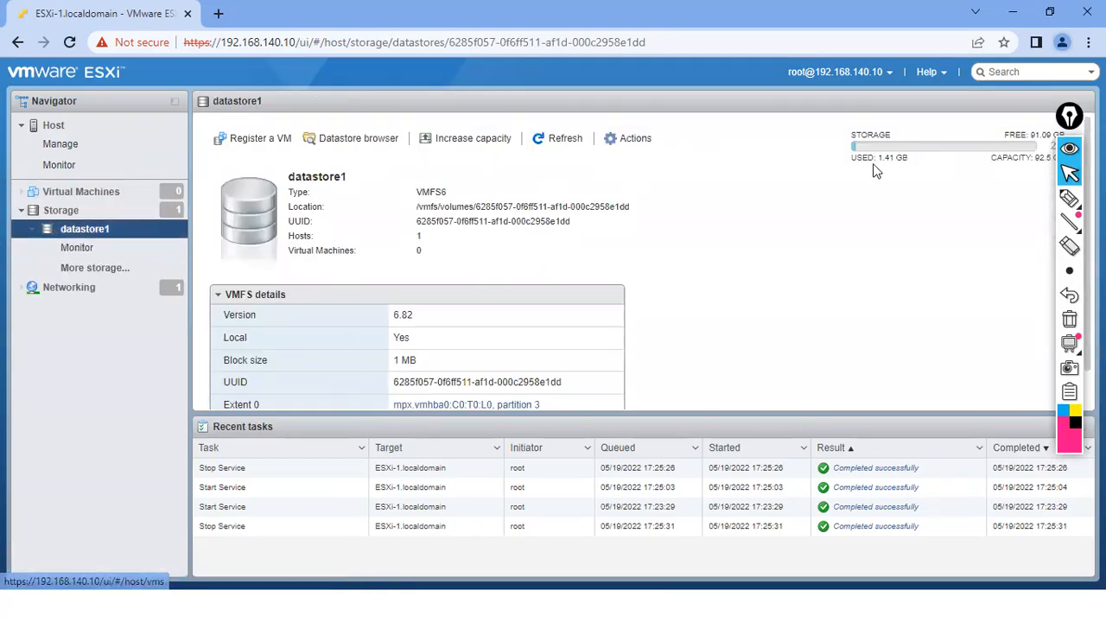
pyautogui.click(71, 295)
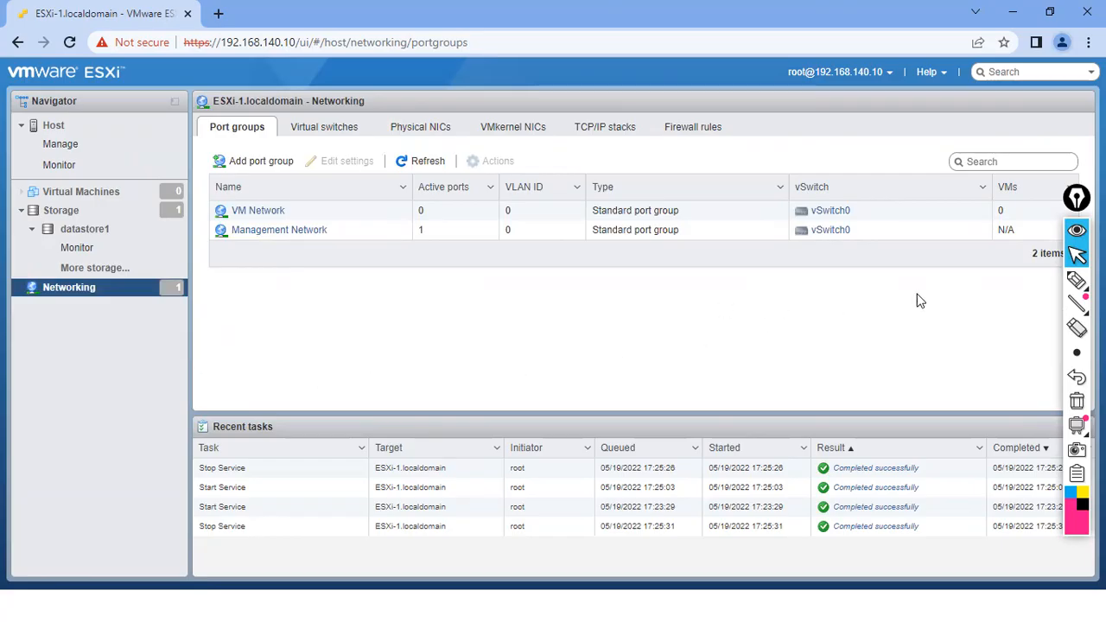
pyautogui.click(1077, 279)
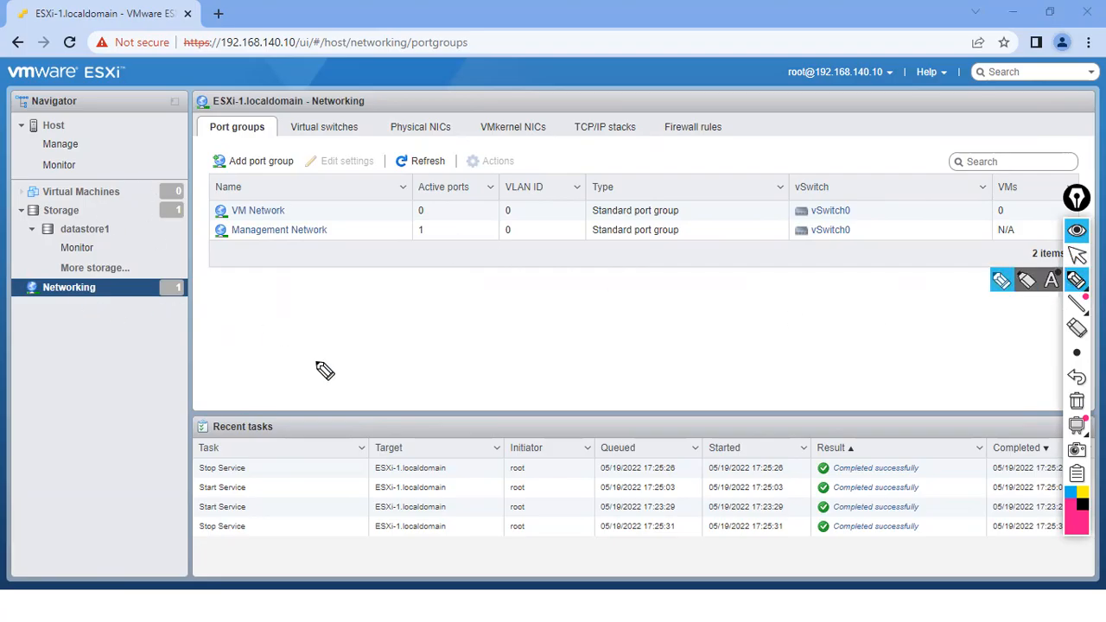
pyautogui.moveTo(830, 187)
pyautogui.mouseDown()
pyautogui.moveTo(795, 213)
pyautogui.moveTo(868, 232)
pyautogui.moveTo(834, 185)
pyautogui.mouseUp()
pyautogui.moveTo(855, 172)
pyautogui.mouseDown()
pyautogui.moveTo(877, 183)
pyautogui.moveTo(900, 171)
pyautogui.mouseUp()
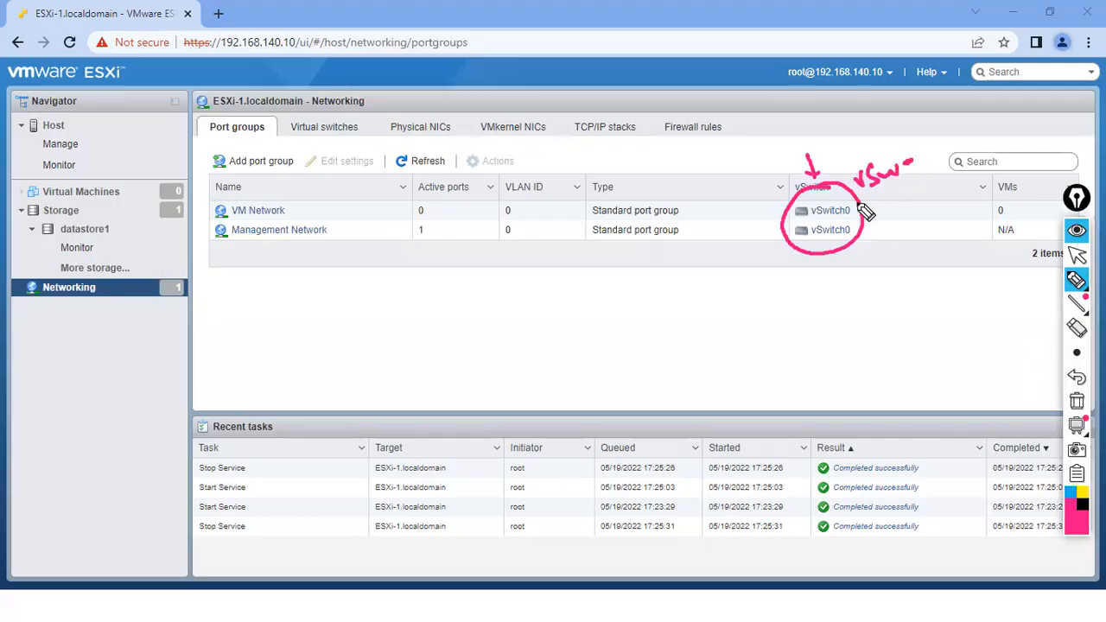
pyautogui.click(1076, 401)
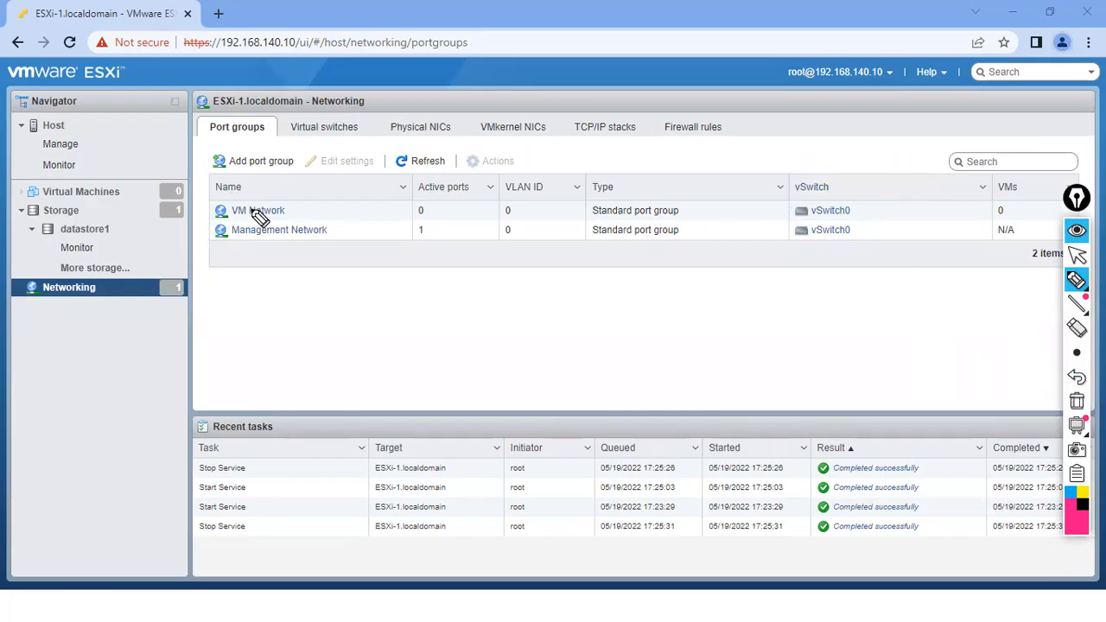
pyautogui.moveTo(289, 208)
pyautogui.mouseDown()
pyautogui.moveTo(310, 200)
pyautogui.moveTo(349, 223)
pyautogui.mouseUp()
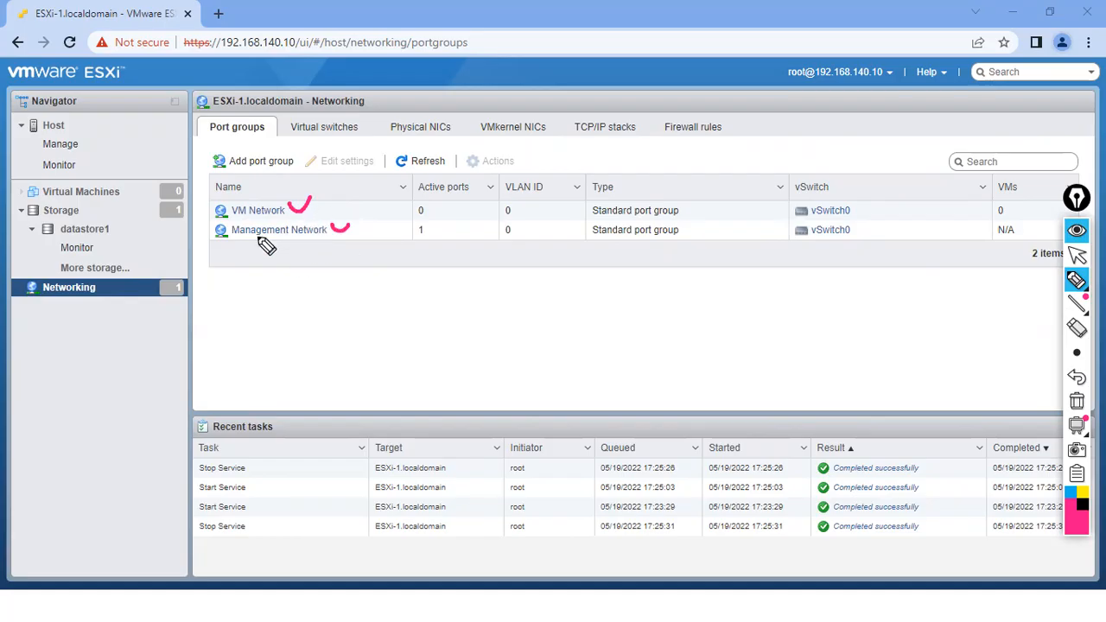
pyautogui.moveTo(266, 195)
pyautogui.mouseDown()
pyautogui.moveTo(286, 190)
pyautogui.moveTo(246, 189)
pyautogui.mouseUp()
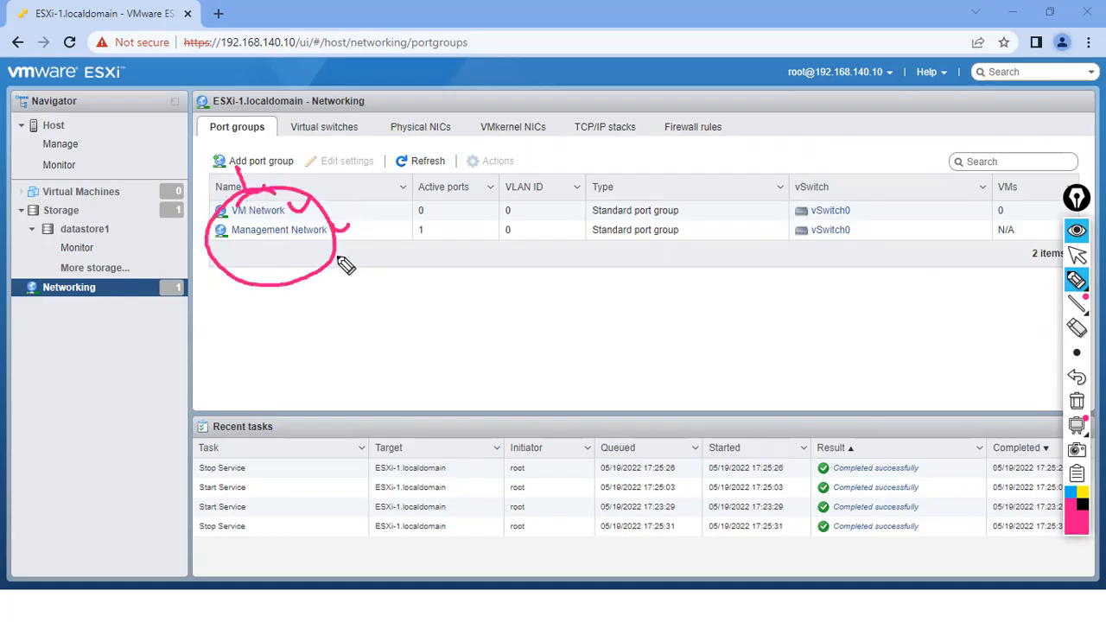
pyautogui.moveTo(836, 187); pyautogui.dragTo(848, 201)
pyautogui.moveTo(802, 157); pyautogui.dragTo(812, 186)
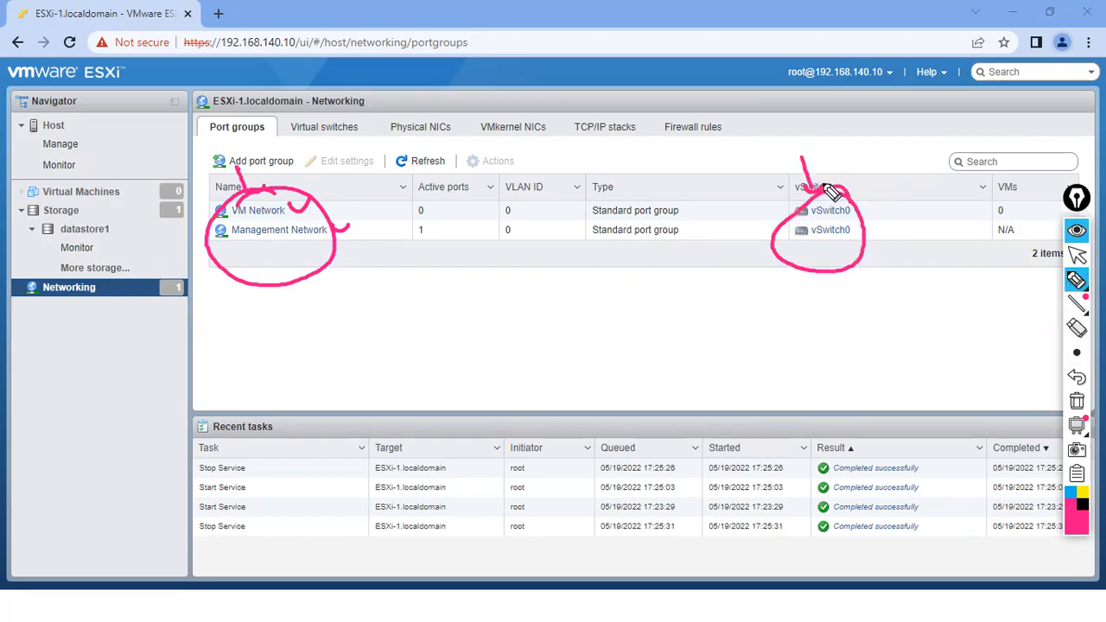
pyautogui.click(1076, 401)
pyautogui.moveTo(33, 213); pyautogui.dragTo(44, 209)
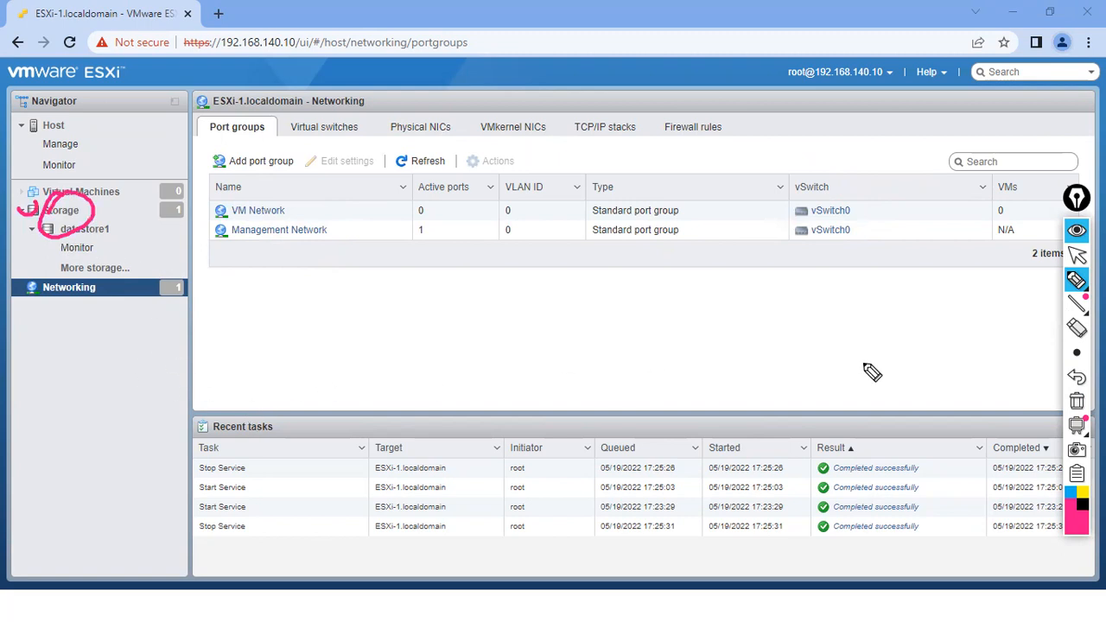
pyautogui.click(1076, 402)
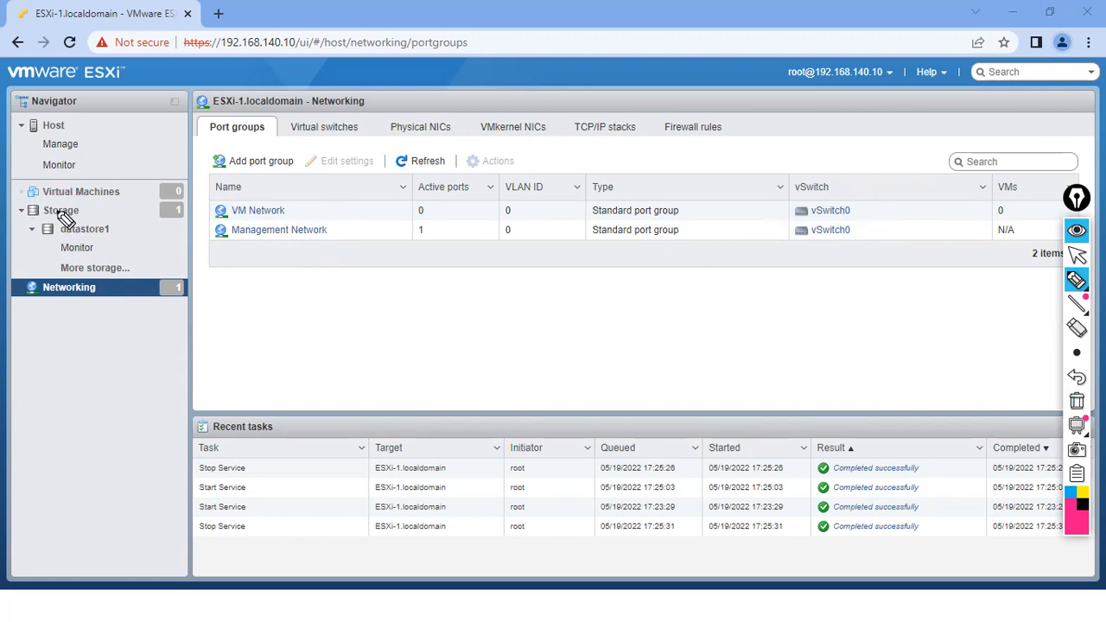
pyautogui.moveTo(17, 205); pyautogui.dragTo(38, 196)
pyautogui.moveTo(16, 282)
pyautogui.mouseDown()
pyautogui.moveTo(24, 292)
pyautogui.moveTo(37, 273)
pyautogui.moveTo(49, 297)
pyautogui.moveTo(56, 259)
pyautogui.moveTo(79, 309)
pyautogui.moveTo(59, 307)
pyautogui.mouseUp()
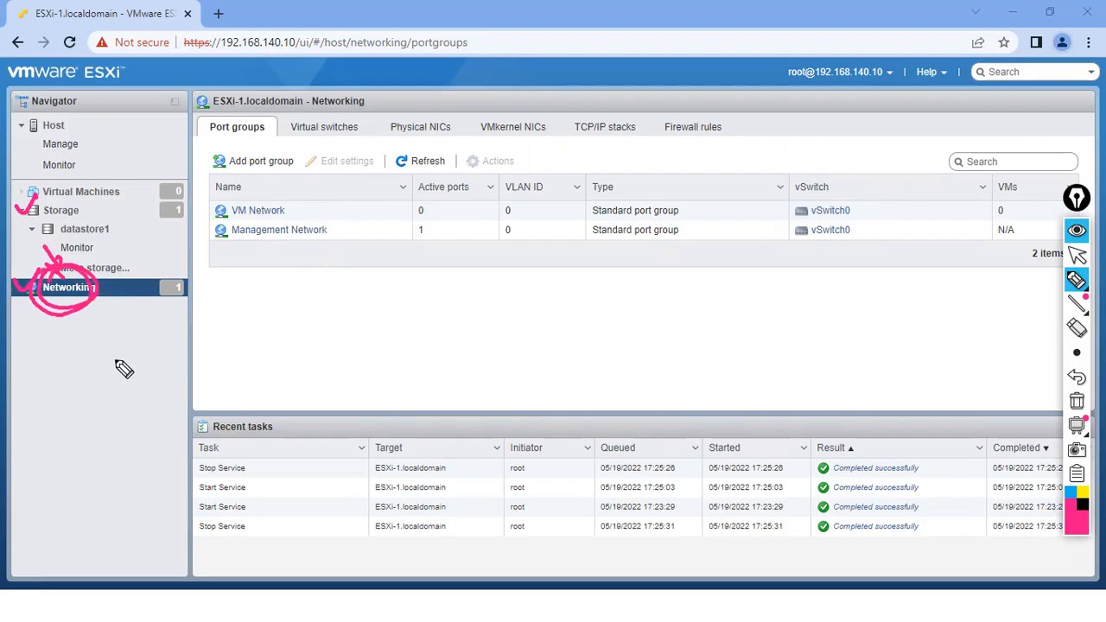
pyautogui.click(1076, 400)
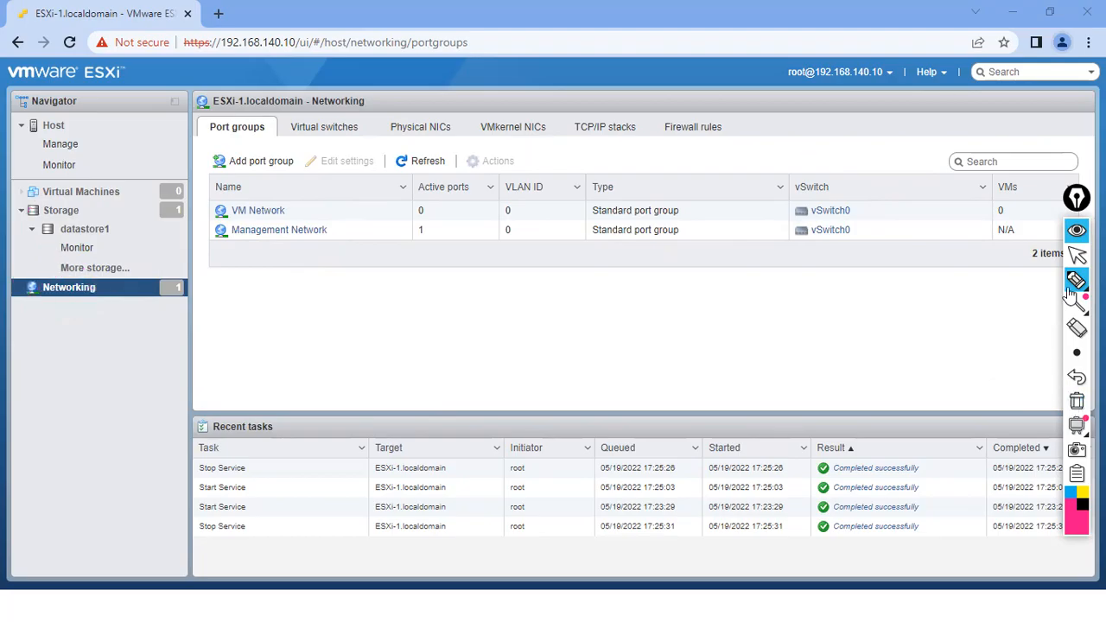
pyautogui.click(1077, 254)
# - Show the ESXi-1.localdomain summary with version 6.7.0 Update 3
pyautogui.click(53, 126)
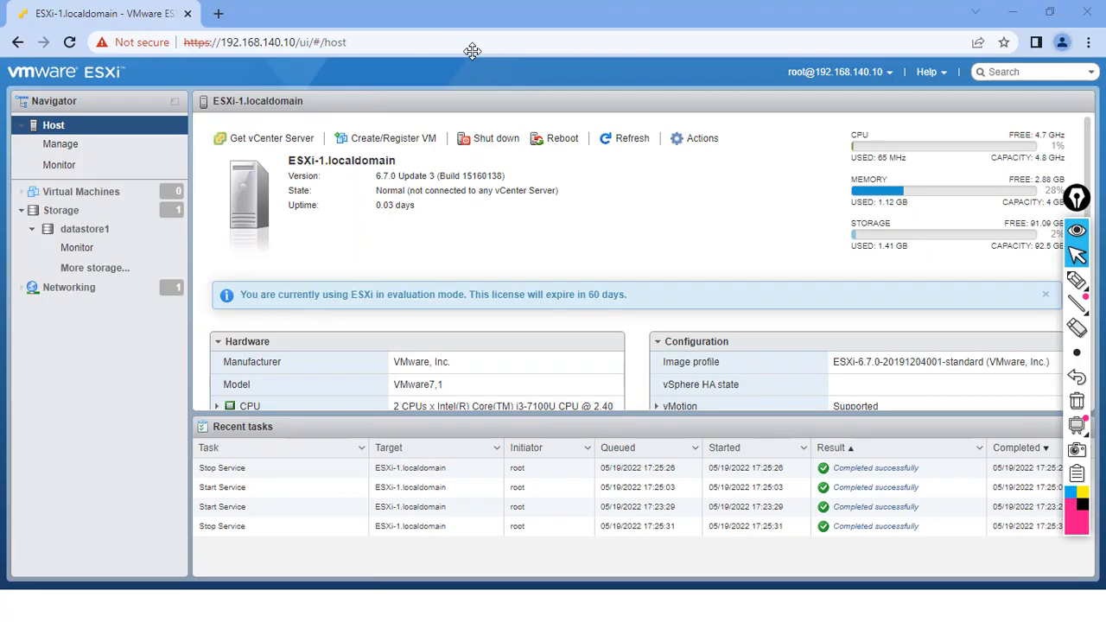
# - Bring the Labs slide listing the lab steps to the front, then reopen the Start menu
pyautogui.press('super')
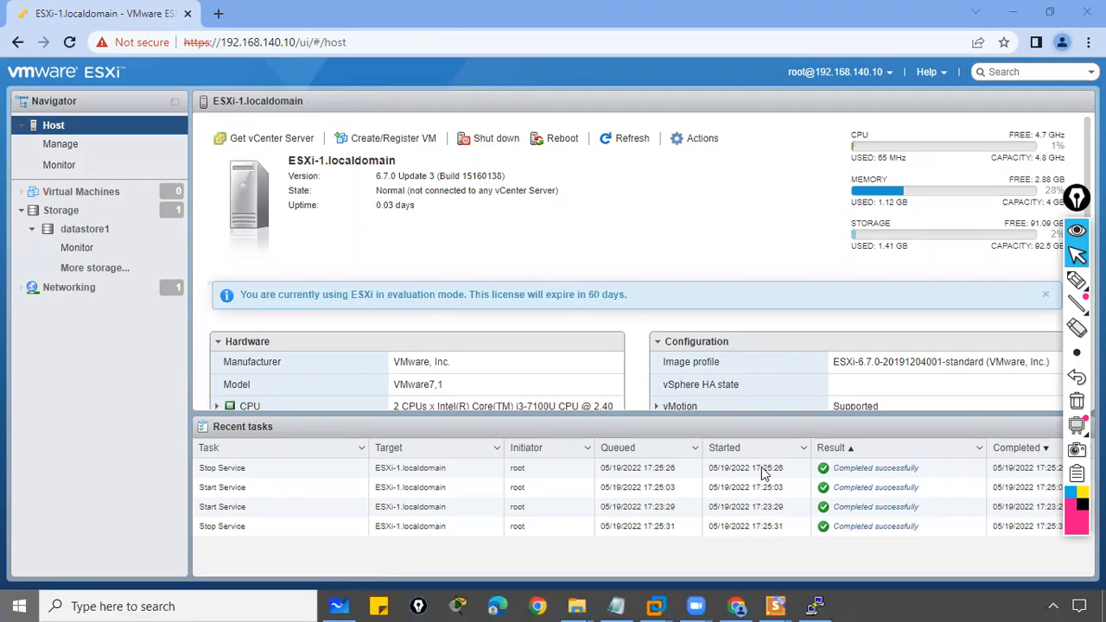
pyautogui.moveTo(775, 606)
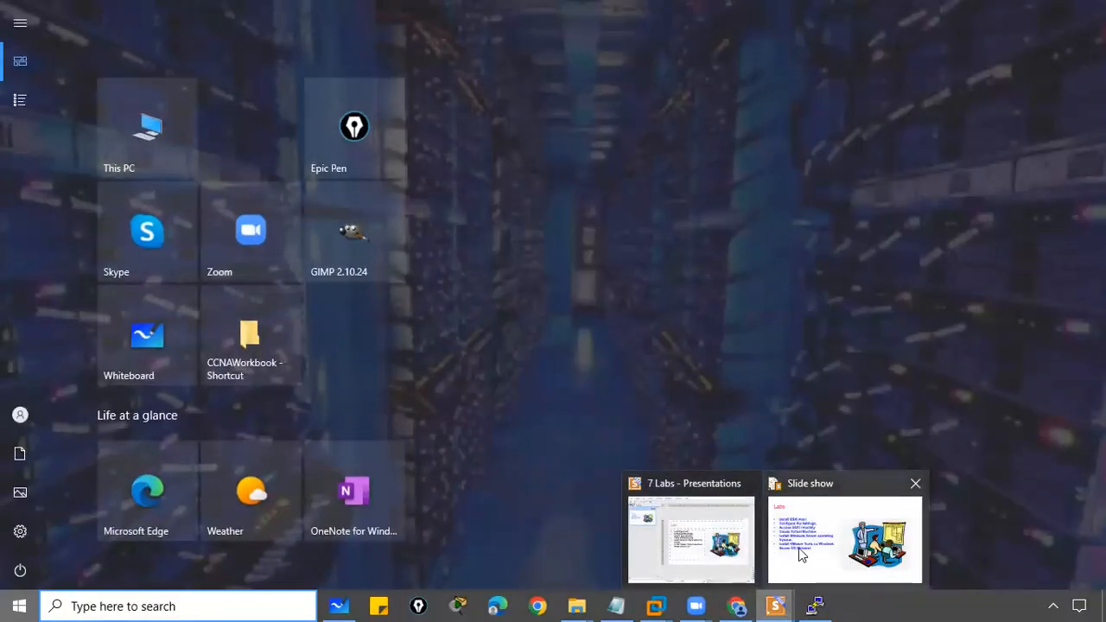
pyautogui.click(798, 553)
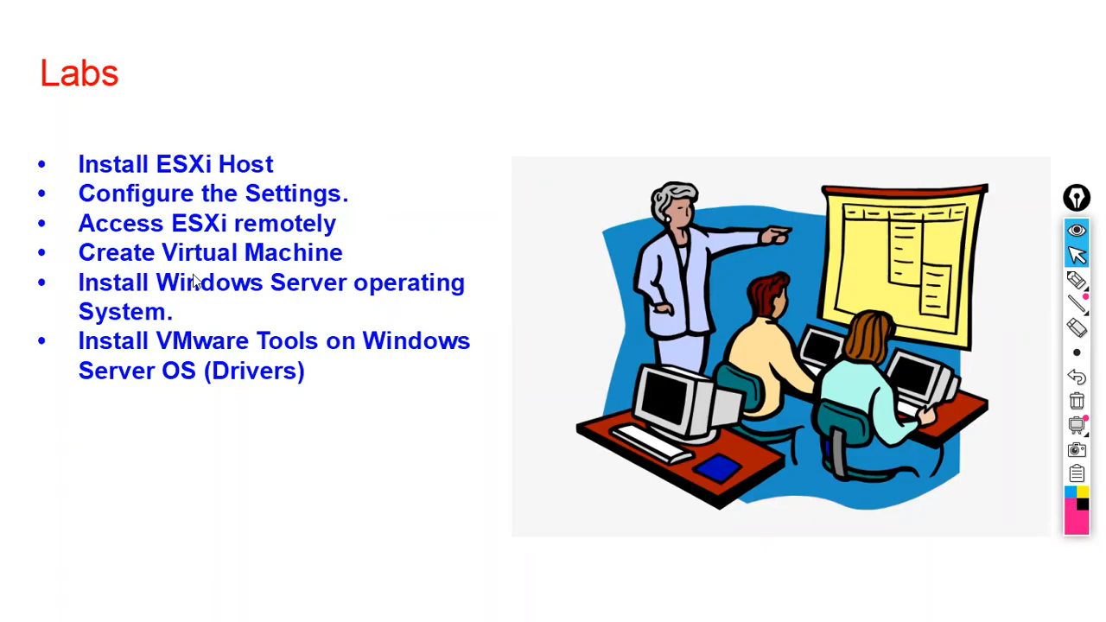
pyautogui.press('super')
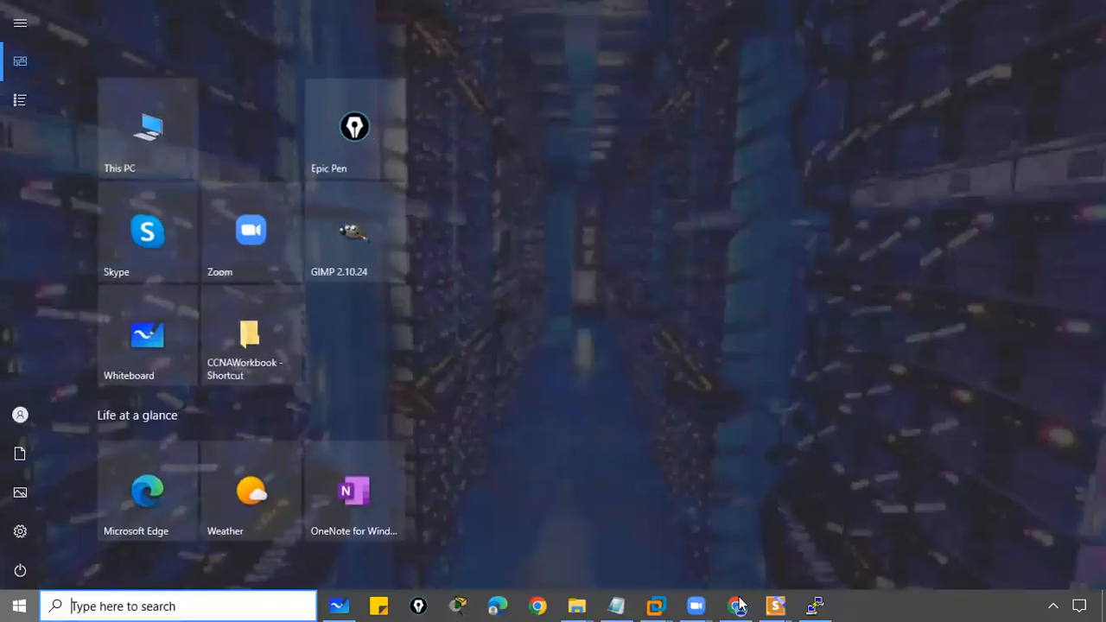
# - Return to the ESXi host in the browser, review the Actions list, then launch Create/Register VM
pyautogui.click(738, 606)
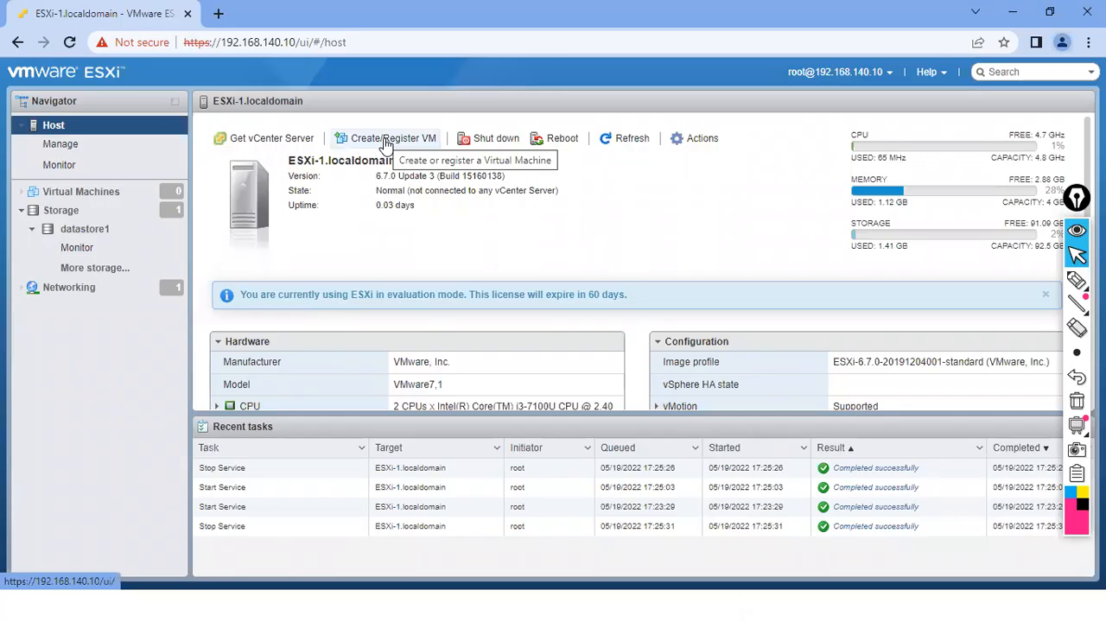
pyautogui.click(714, 139)
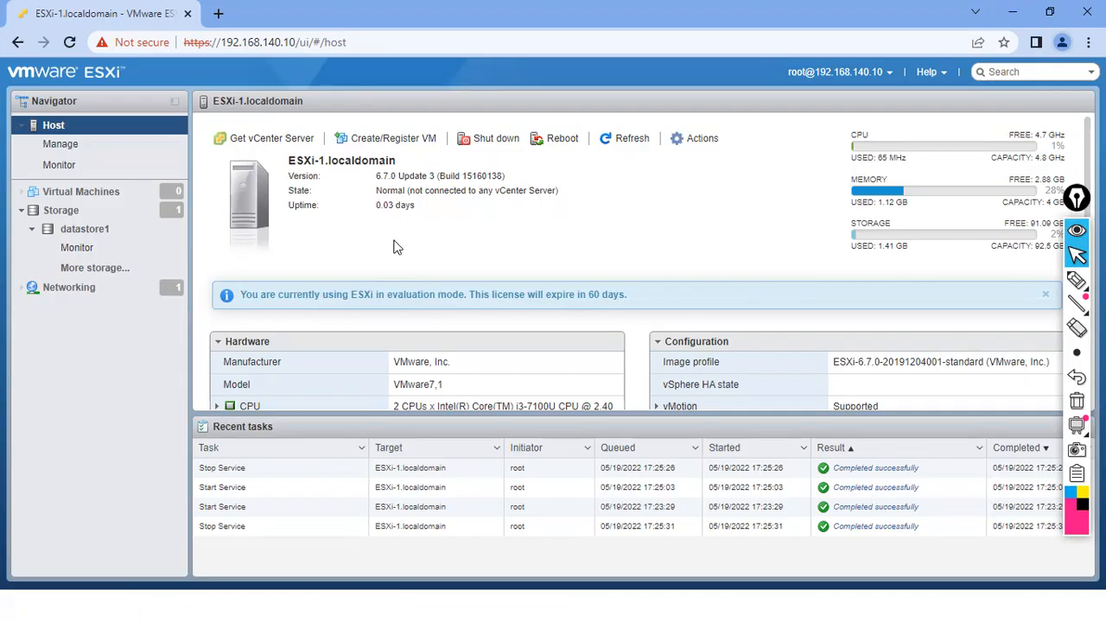
pyautogui.moveTo(1079, 210); pyautogui.dragTo(1062, 184)
pyautogui.scroll(-3, 630, 259)
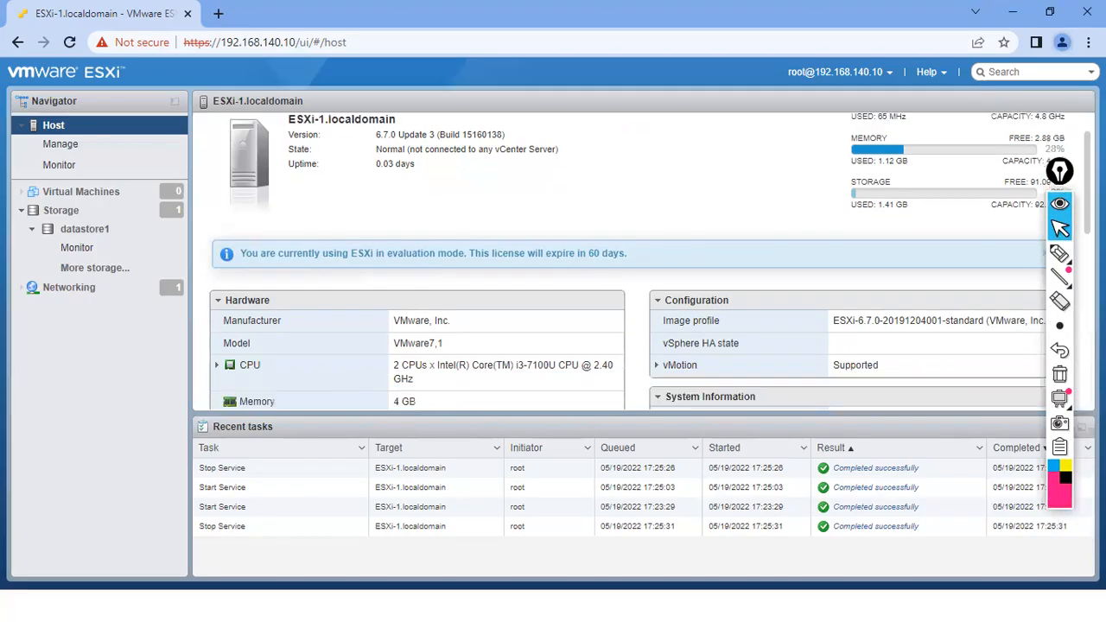
pyautogui.scroll(3, 630, 259)
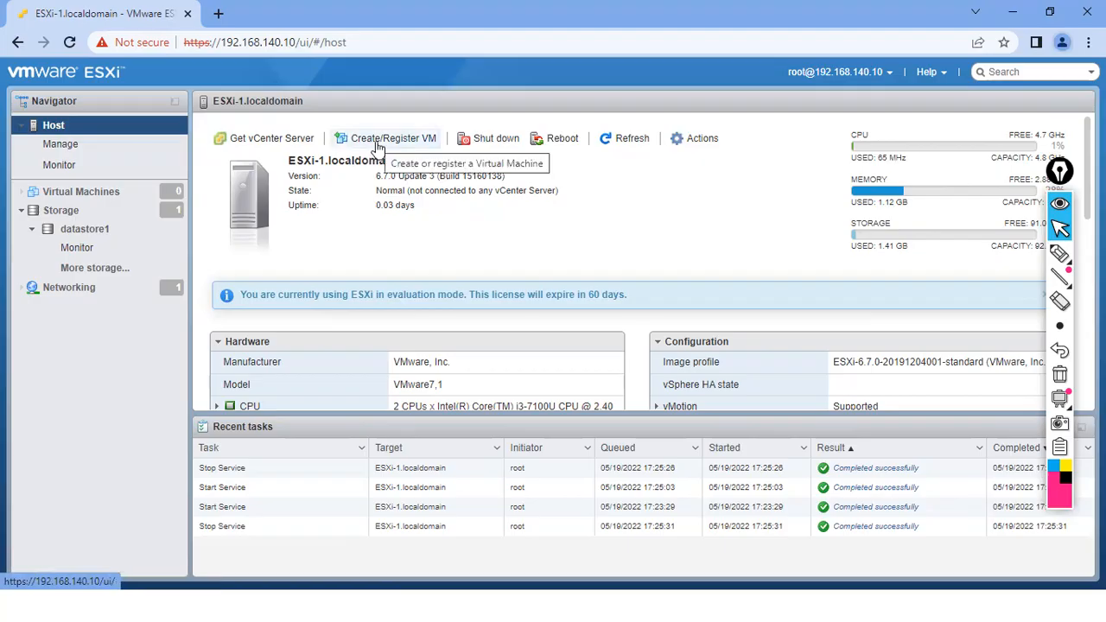
pyautogui.click(703, 140)
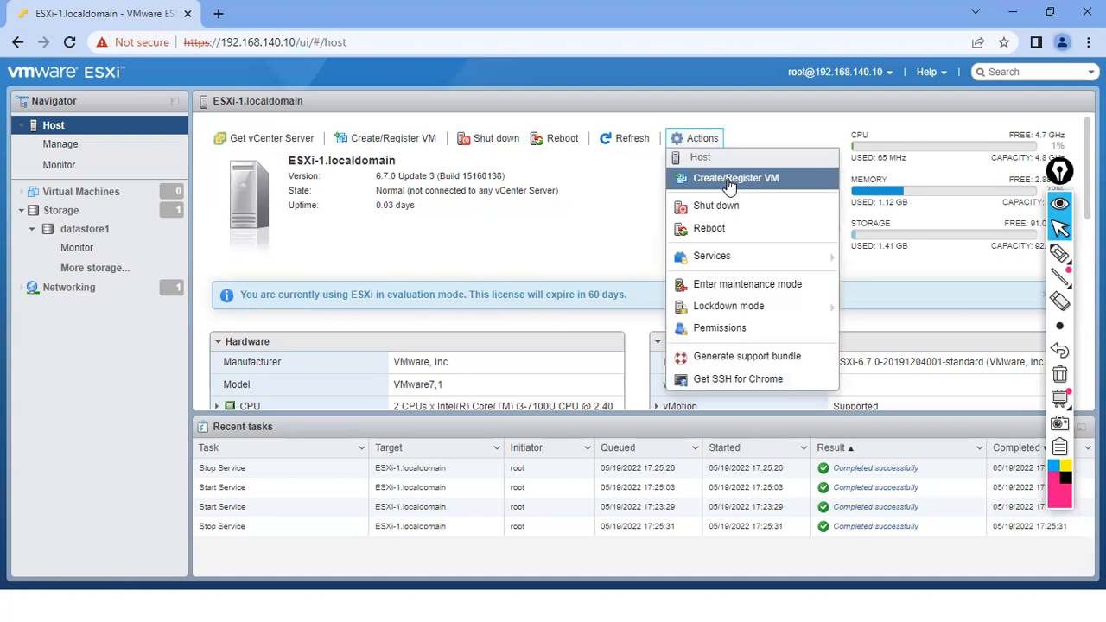
pyautogui.click(497, 258)
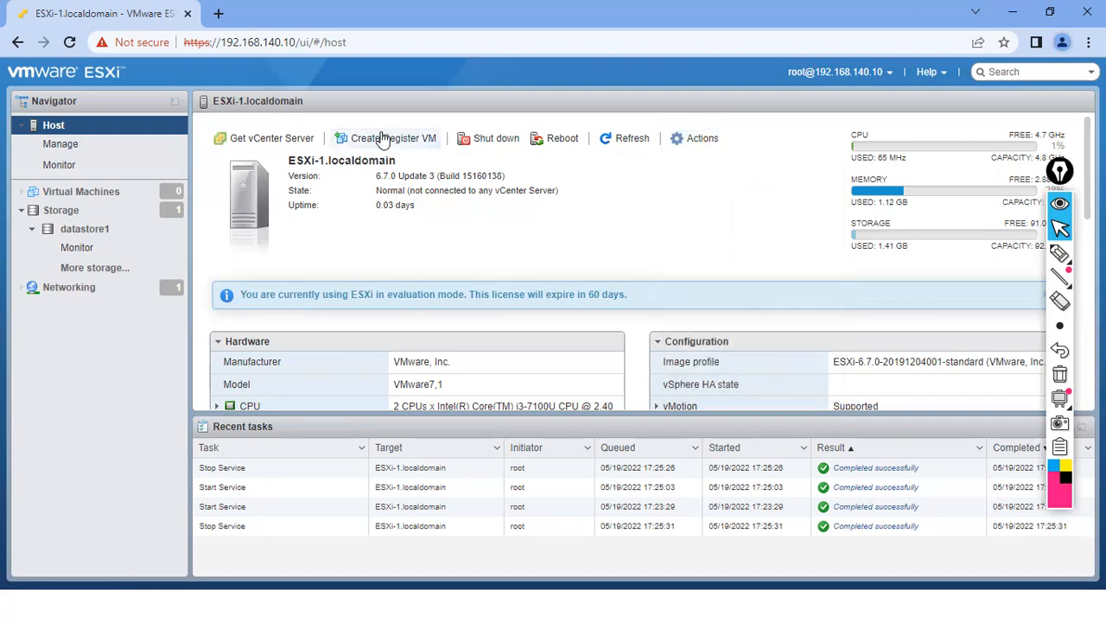
pyautogui.click(385, 141)
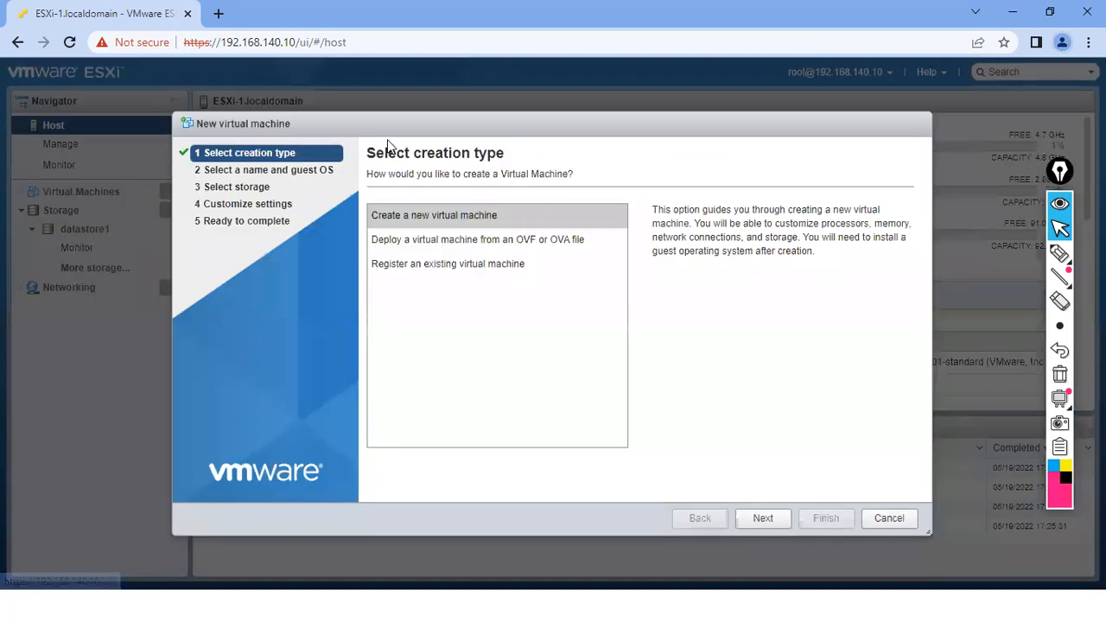
pyautogui.moveTo(1062, 282)
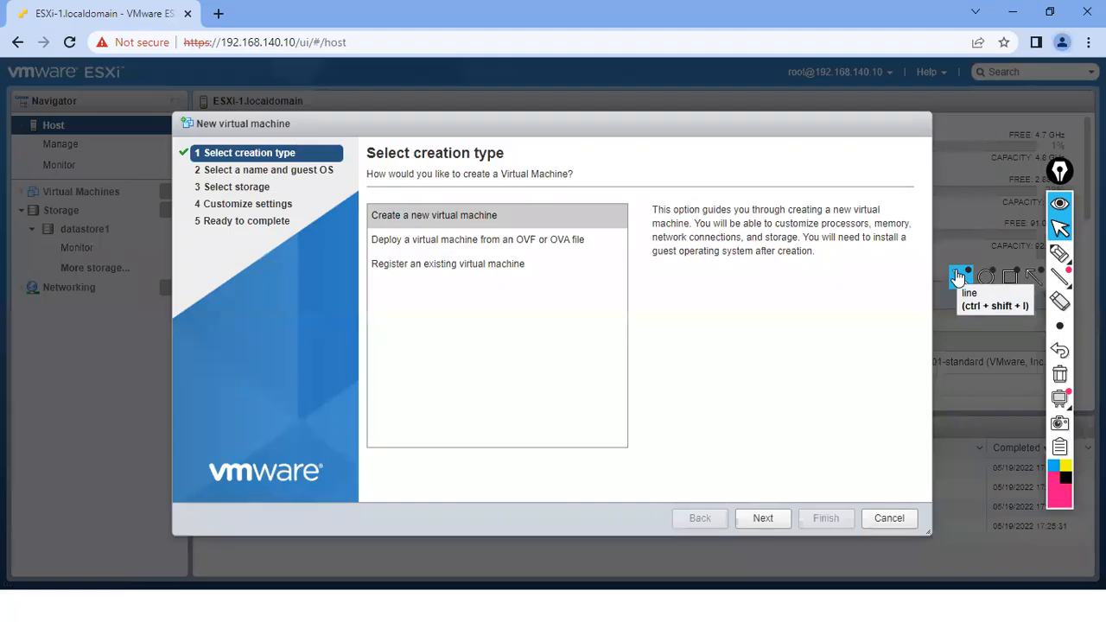
pyautogui.click(1059, 253)
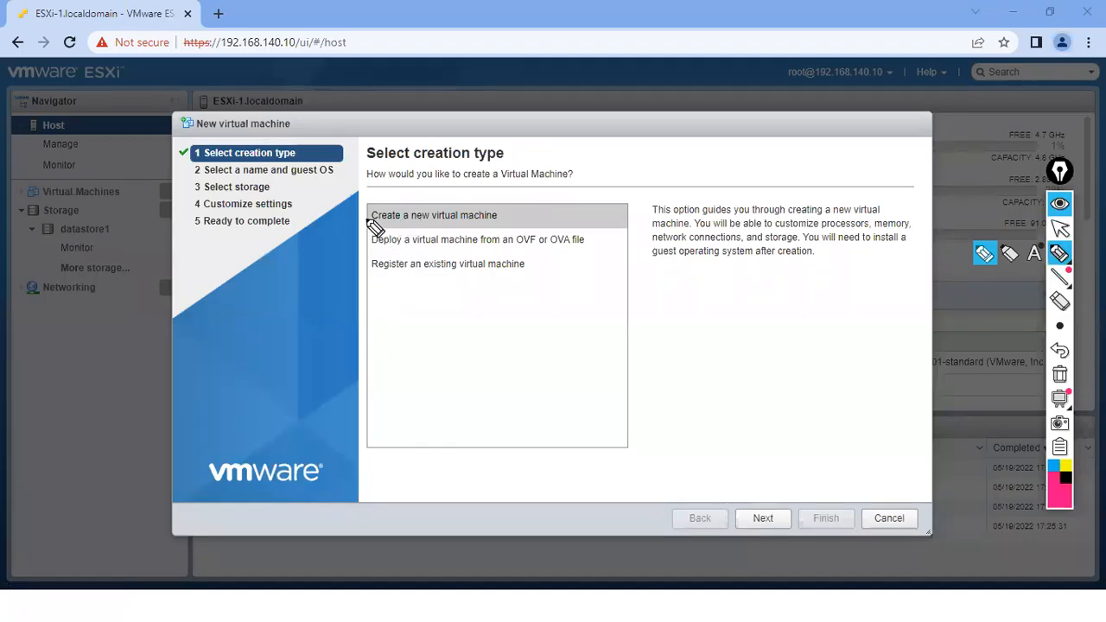
pyautogui.moveTo(358, 214); pyautogui.dragTo(372, 204)
pyautogui.moveTo(504, 204); pyautogui.dragTo(506, 221)
pyautogui.moveTo(455, 195); pyautogui.dragTo(509, 219)
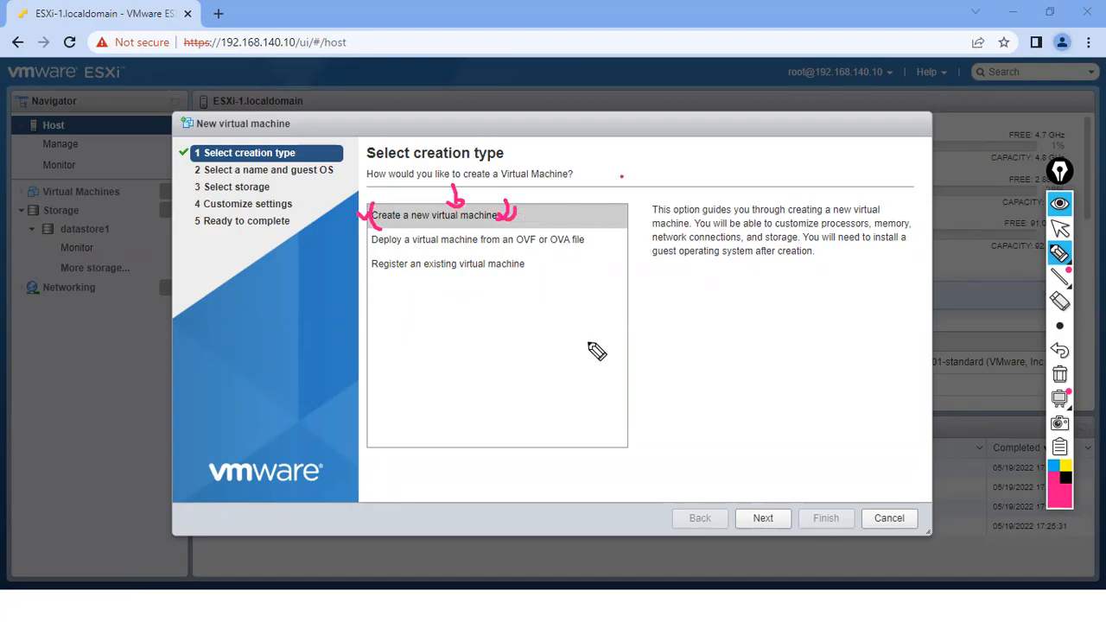
pyautogui.click(1059, 373)
pyautogui.moveTo(367, 257); pyautogui.dragTo(365, 270)
pyautogui.moveTo(527, 252); pyautogui.dragTo(529, 263)
pyautogui.moveTo(373, 277); pyautogui.dragTo(470, 277)
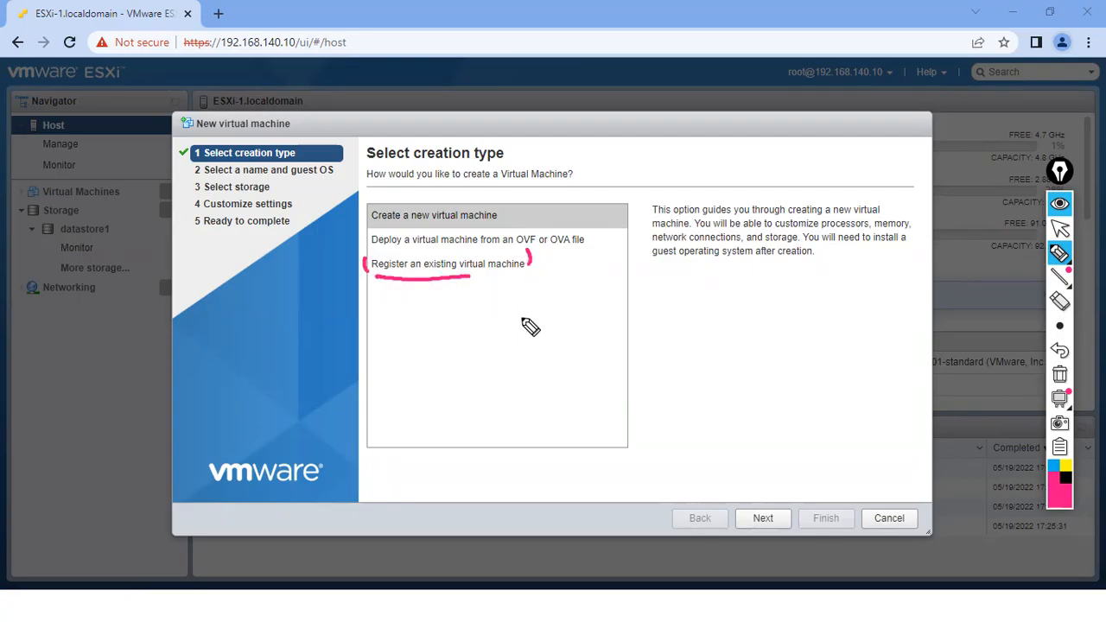
pyautogui.click(1059, 373)
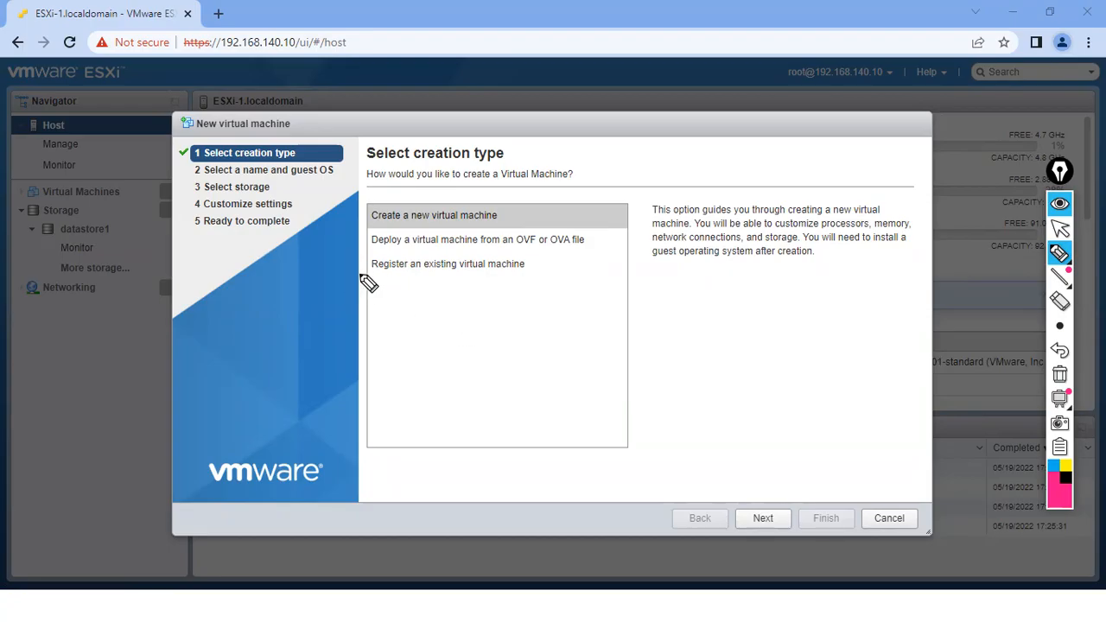
pyautogui.moveTo(372, 256); pyautogui.dragTo(384, 282)
pyautogui.moveTo(529, 250); pyautogui.dragTo(523, 282)
pyautogui.click(1059, 374)
pyautogui.moveTo(355, 235); pyautogui.dragTo(370, 232)
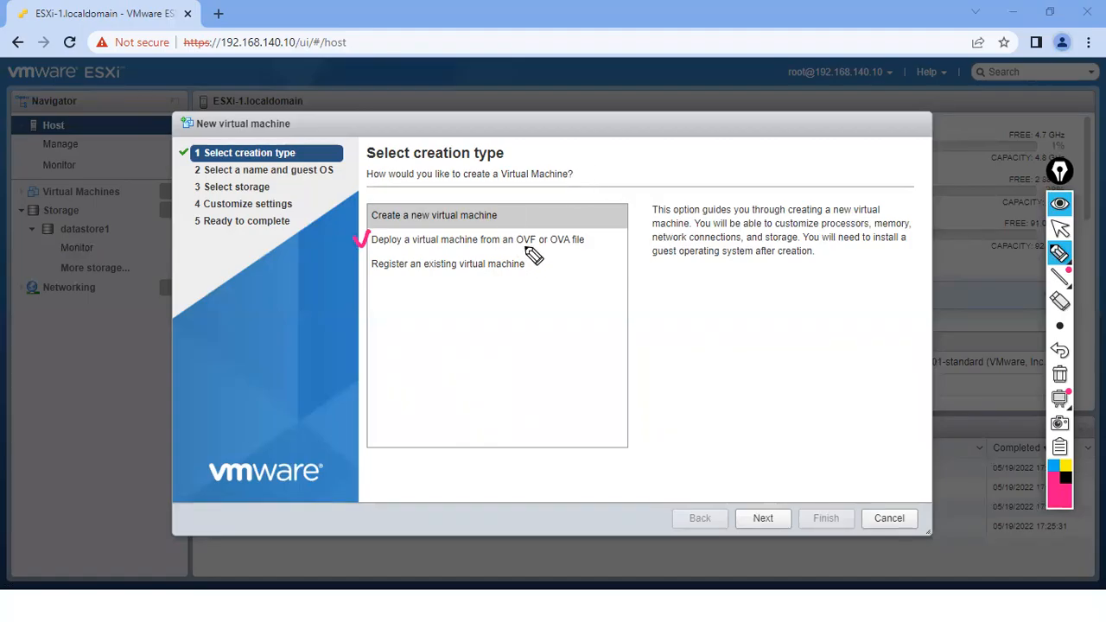
pyautogui.moveTo(517, 250); pyautogui.dragTo(572, 246)
pyautogui.moveTo(515, 224); pyautogui.dragTo(523, 254)
pyautogui.moveTo(572, 223); pyautogui.dragTo(569, 250)
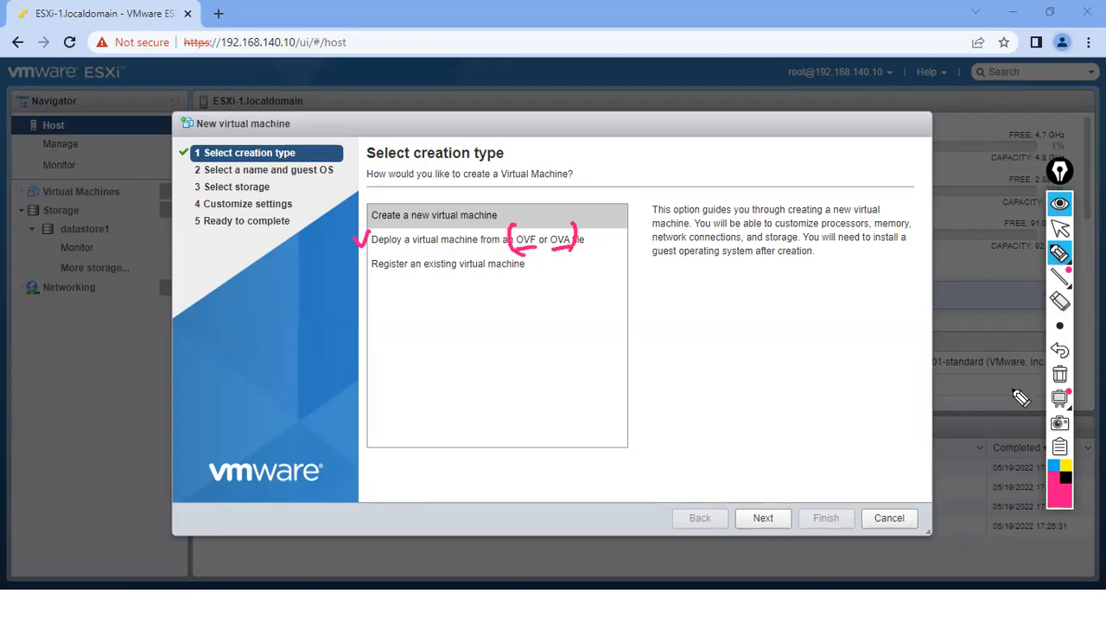
pyautogui.click(1059, 374)
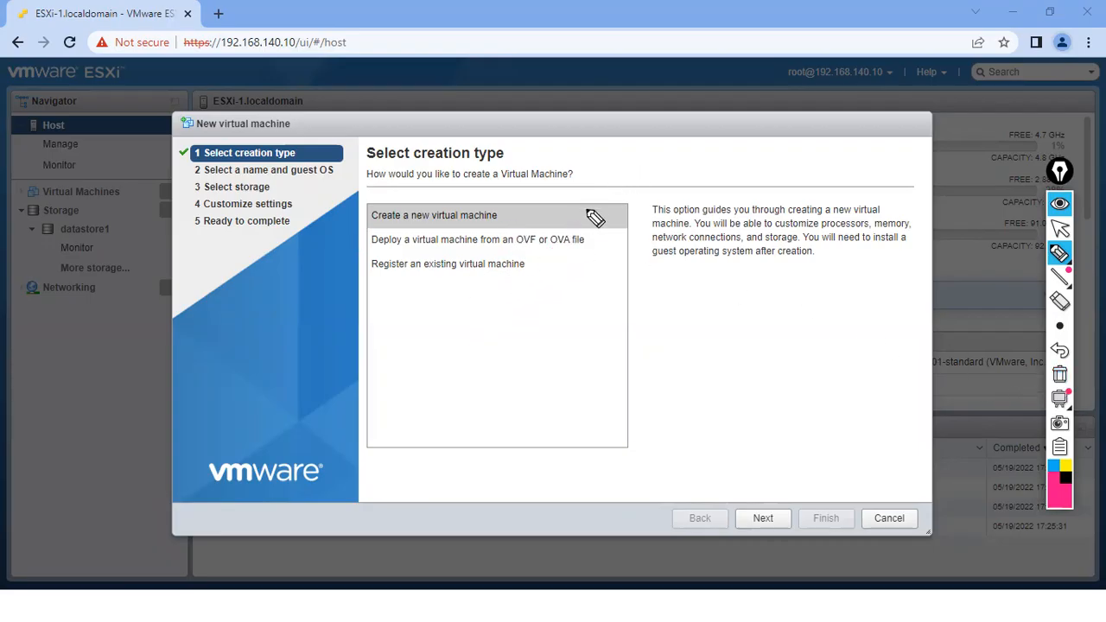
pyautogui.moveTo(650, 124)
pyautogui.mouseDown()
pyautogui.moveTo(681, 205)
pyautogui.moveTo(649, 119)
pyautogui.moveTo(704, 88)
pyautogui.moveTo(749, 108)
pyautogui.moveTo(780, 181)
pyautogui.moveTo(682, 216)
pyautogui.mouseUp()
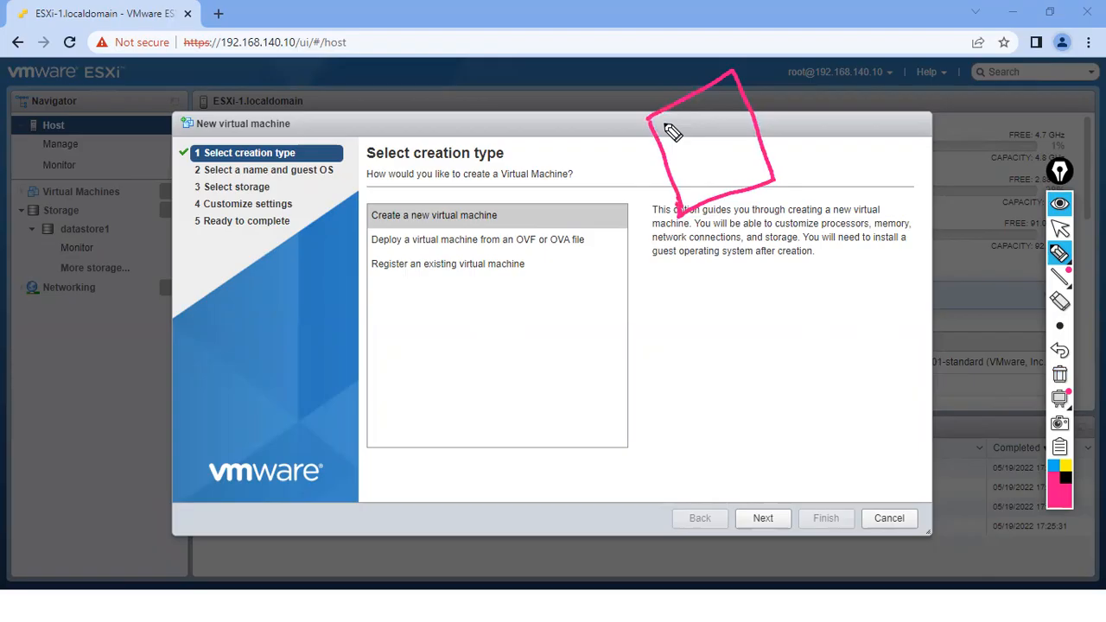
pyautogui.moveTo(630, 84)
pyautogui.mouseDown()
pyautogui.moveTo(636, 95)
pyautogui.moveTo(652, 64)
pyautogui.moveTo(714, 39)
pyautogui.mouseUp()
pyautogui.moveTo(666, 70); pyautogui.dragTo(679, 84)
pyautogui.moveTo(620, 45)
pyautogui.mouseDown()
pyautogui.moveTo(664, 73)
pyautogui.moveTo(639, 47)
pyautogui.mouseUp()
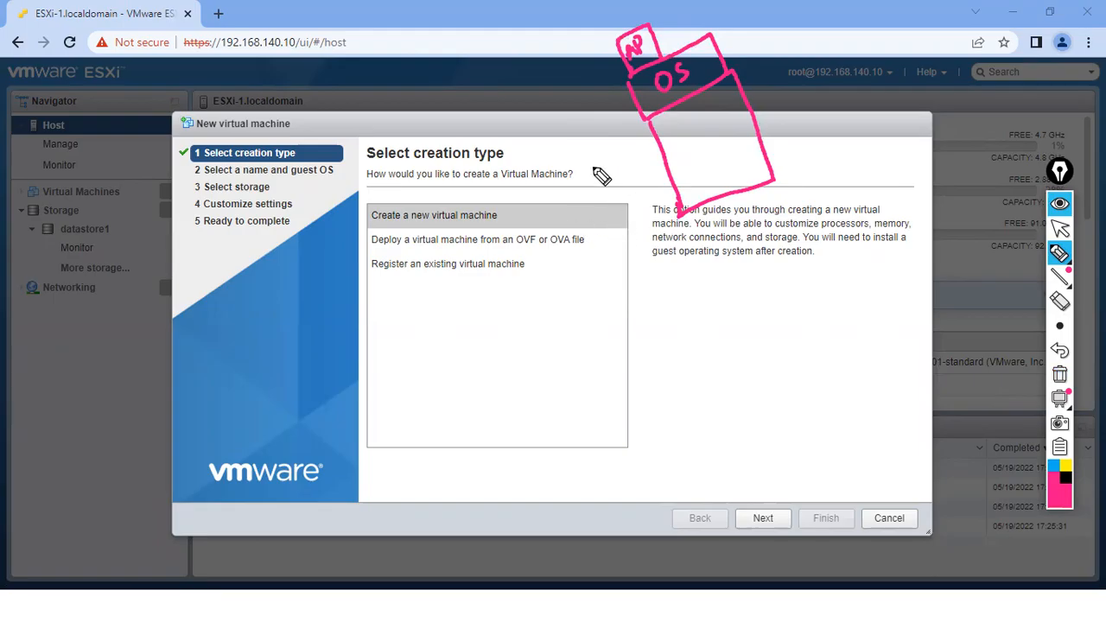
pyautogui.moveTo(308, 107); pyautogui.dragTo(389, 74)
pyautogui.moveTo(316, 126)
pyautogui.mouseDown()
pyautogui.moveTo(383, 86)
pyautogui.moveTo(284, 131)
pyautogui.moveTo(322, 121)
pyautogui.mouseUp()
pyautogui.moveTo(377, 39); pyautogui.dragTo(386, 67)
pyautogui.moveTo(518, 248); pyautogui.dragTo(570, 248)
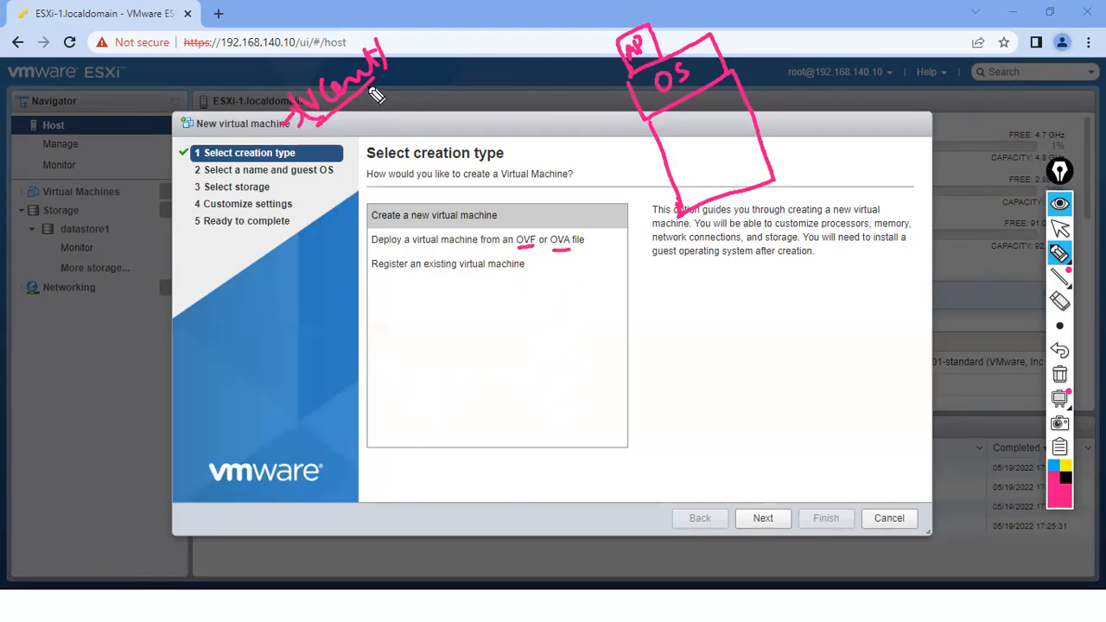
pyautogui.click(1059, 374)
pyautogui.moveTo(1052, 252)
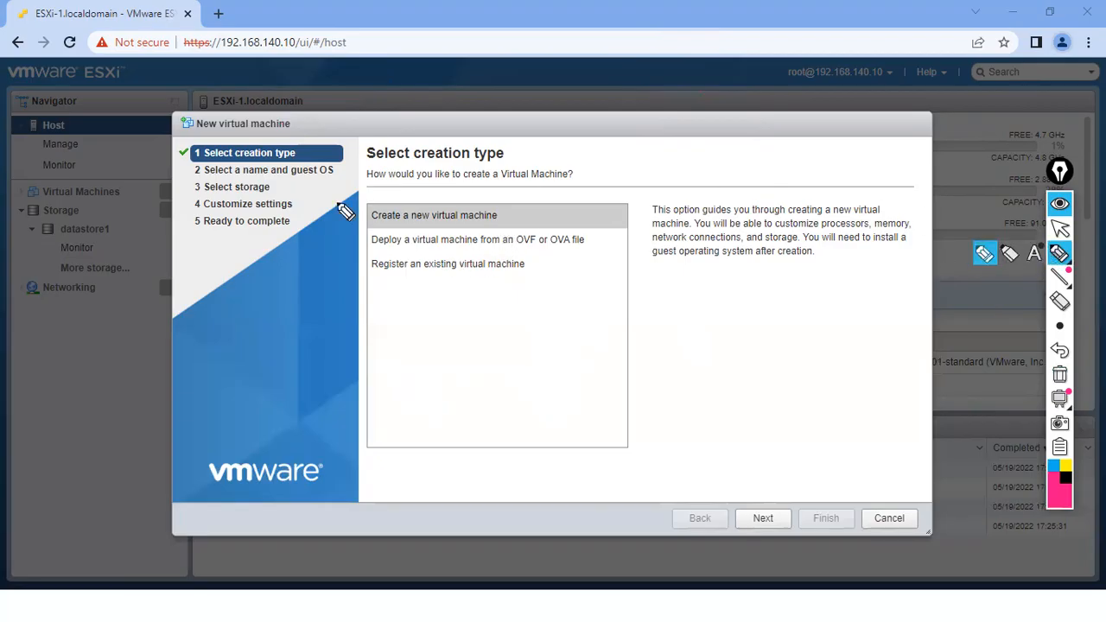
pyautogui.moveTo(363, 211)
pyautogui.mouseDown()
pyautogui.moveTo(370, 220)
pyautogui.moveTo(381, 202)
pyautogui.mouseUp()
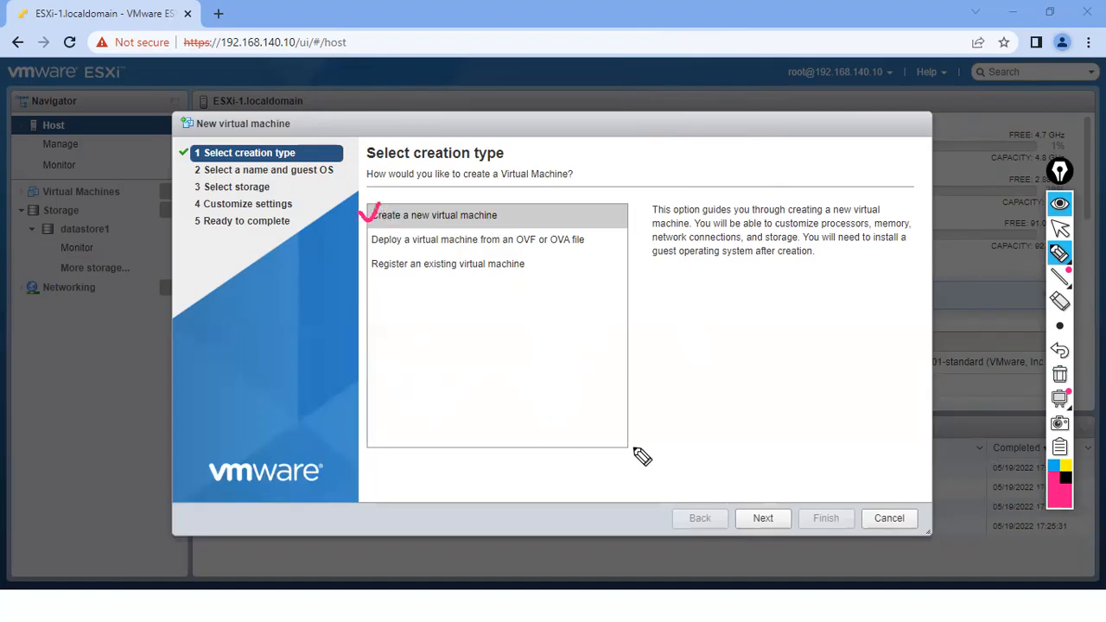
pyautogui.click(1058, 373)
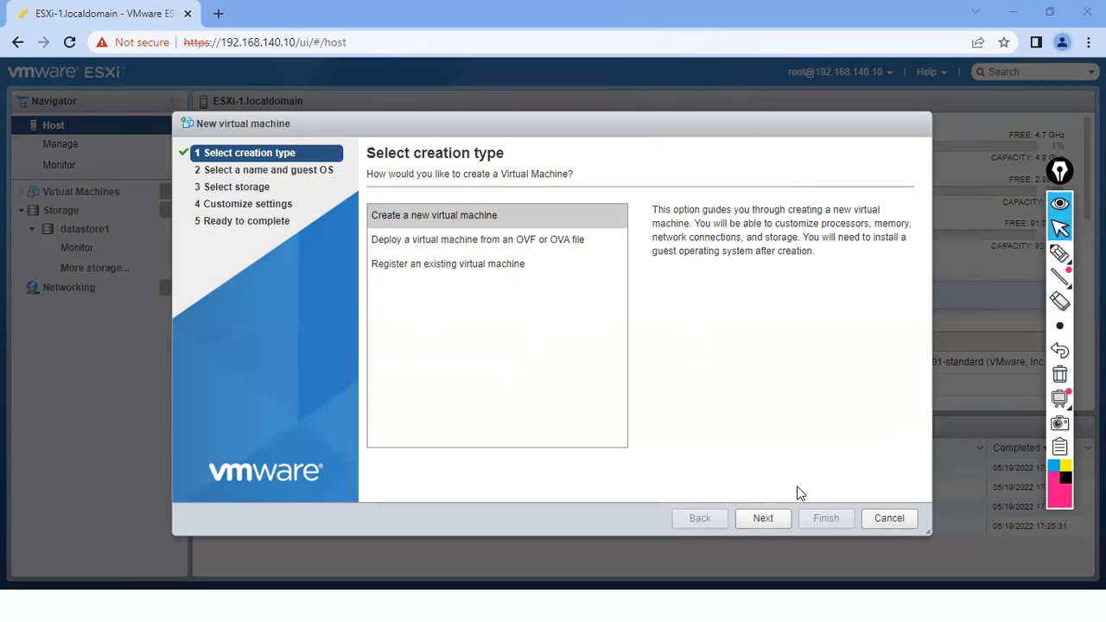
# - Go to the naming step and name the VM 'Windows Server - 1'
pyautogui.click(767, 517)
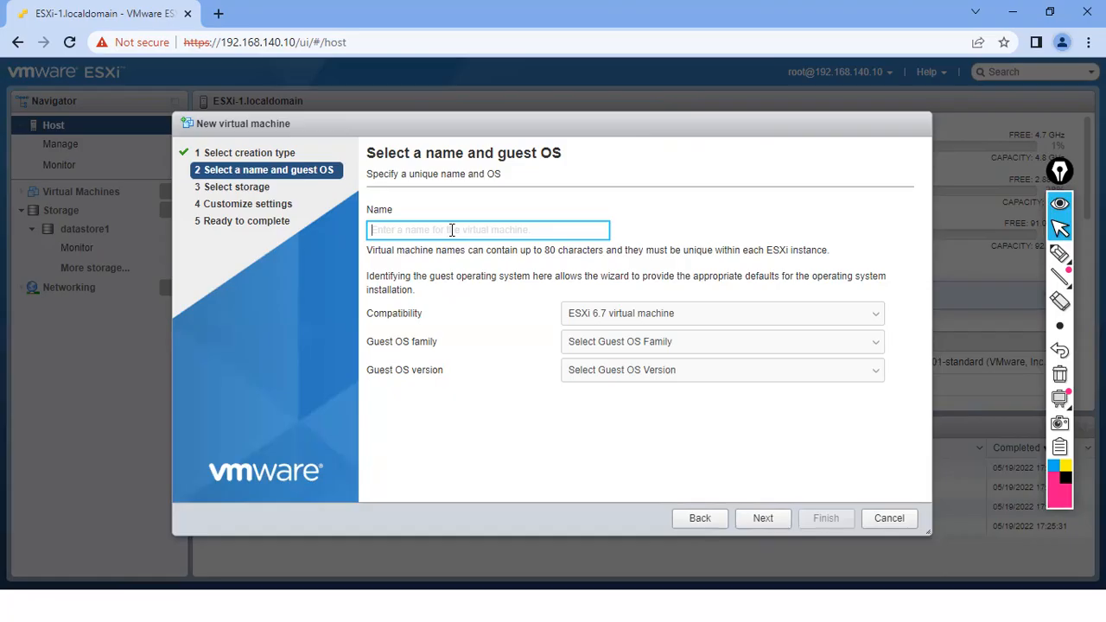
pyautogui.write('Windows SErv')
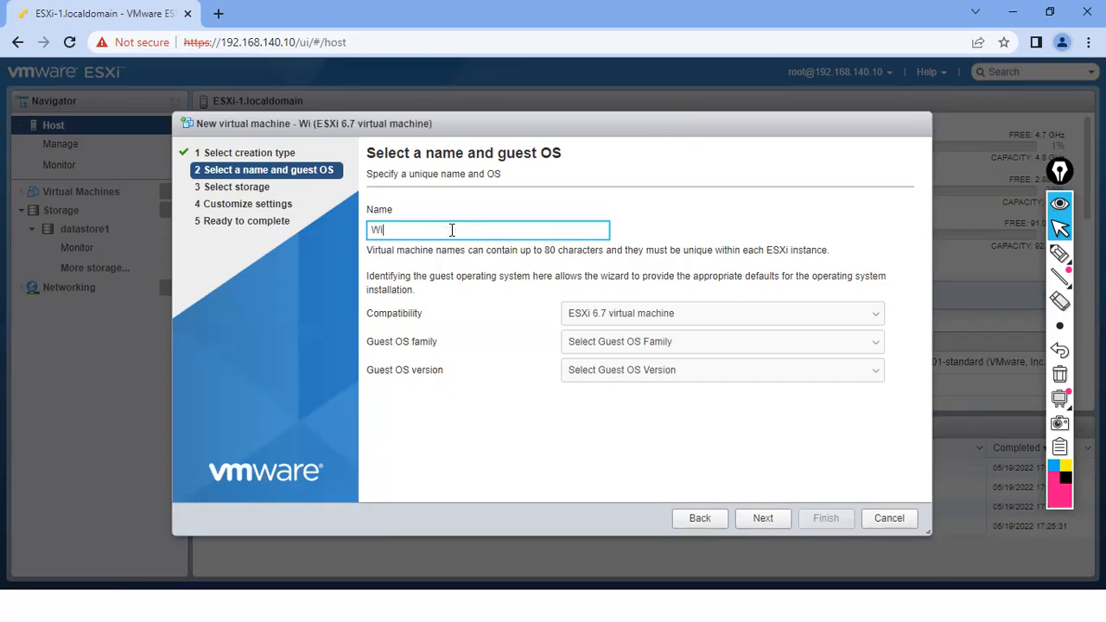
pyautogui.press('BackSpace')
pyautogui.press('BackSpace')
pyautogui.press('BackSpace')
pyautogui.write('erver - 1')
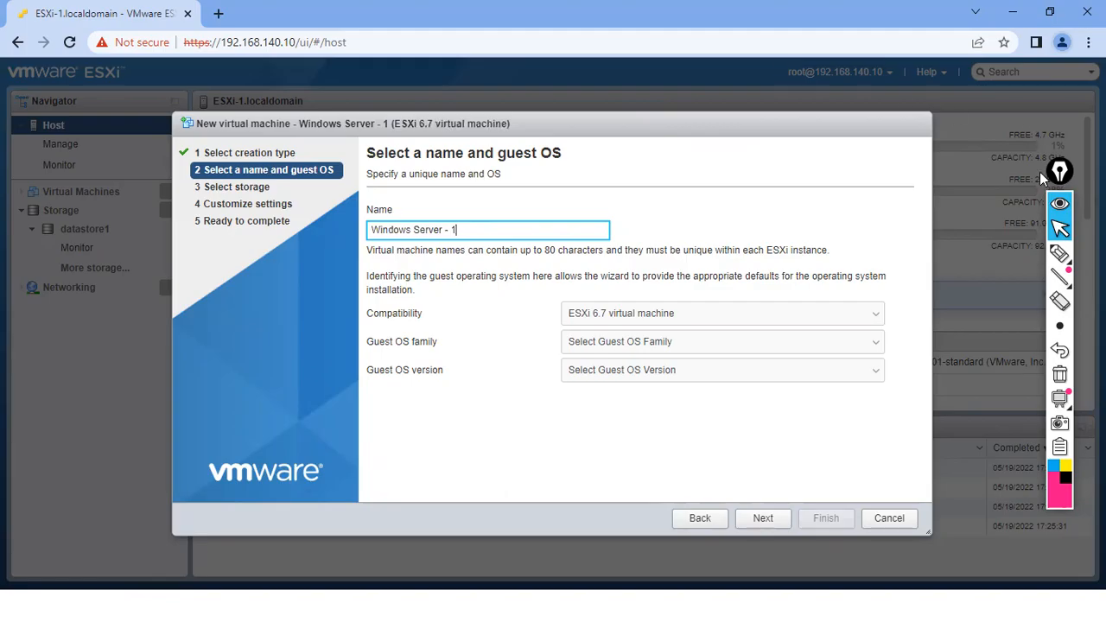
# - Check-mark the Compatibility and Guest OS family fields, clear the marks, and expand the Compatibility list
pyautogui.click(1059, 253)
pyautogui.moveTo(360, 308); pyautogui.dragTo(376, 303)
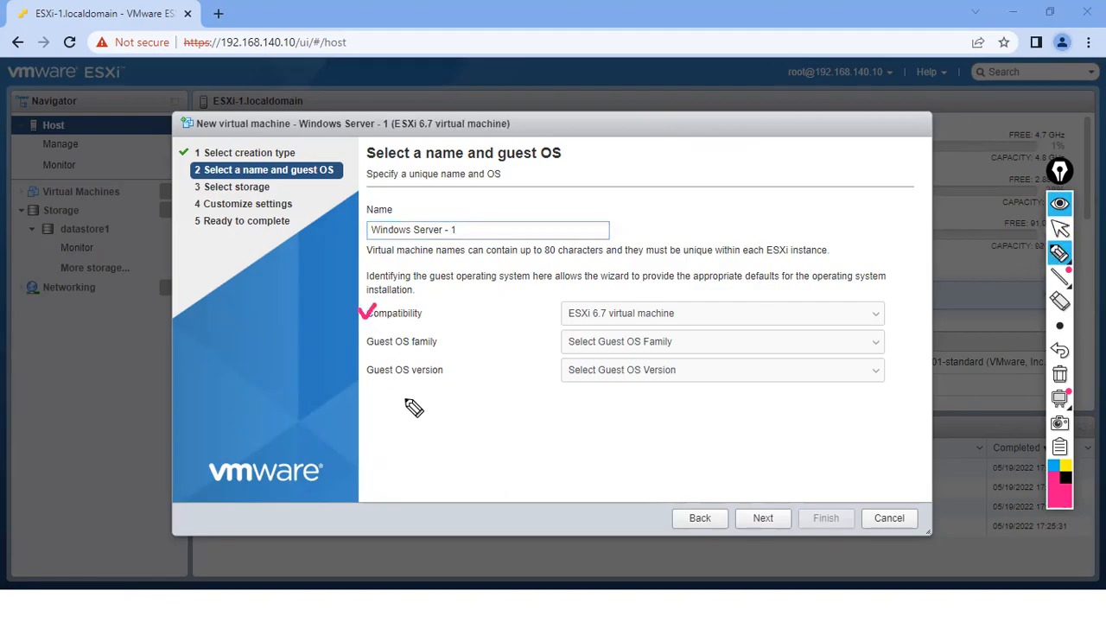
pyautogui.moveTo(362, 341); pyautogui.dragTo(378, 334)
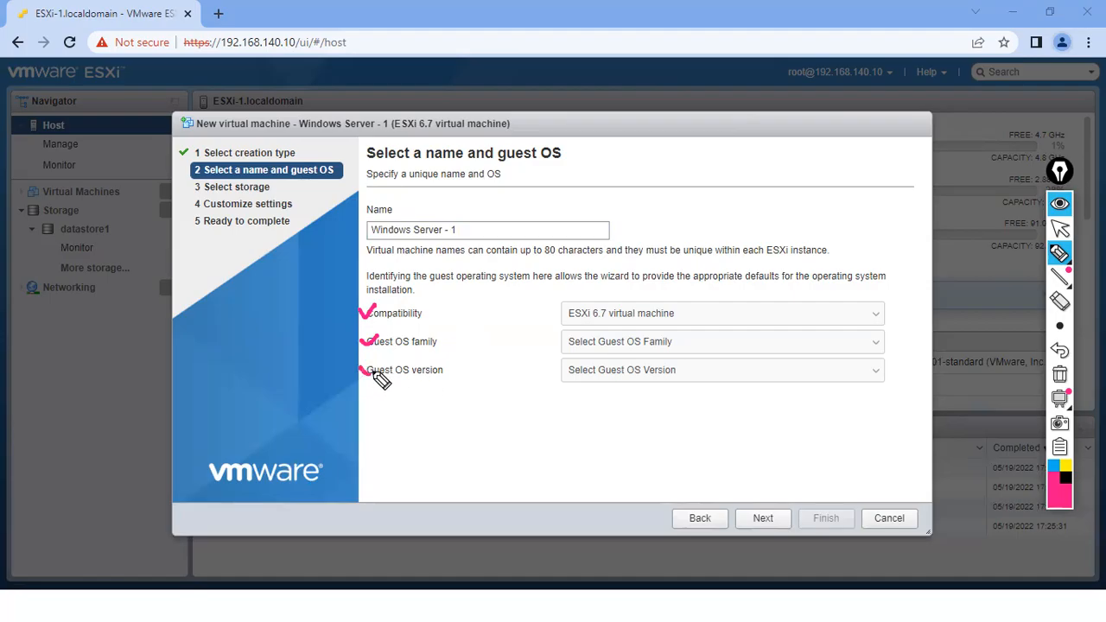
pyautogui.click(1062, 380)
pyautogui.click(1059, 228)
pyautogui.click(673, 322)
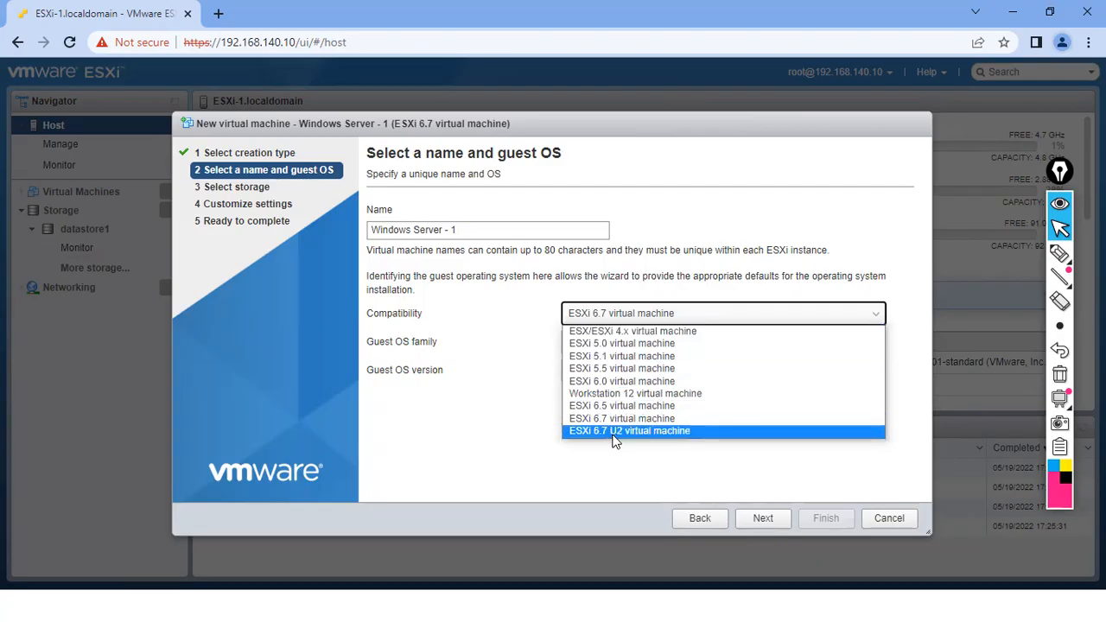
# - Keep ESXi 6.7 compatibility, circling 6.7 and sketching an ESXi-2 host box with a note
pyautogui.click(1059, 253)
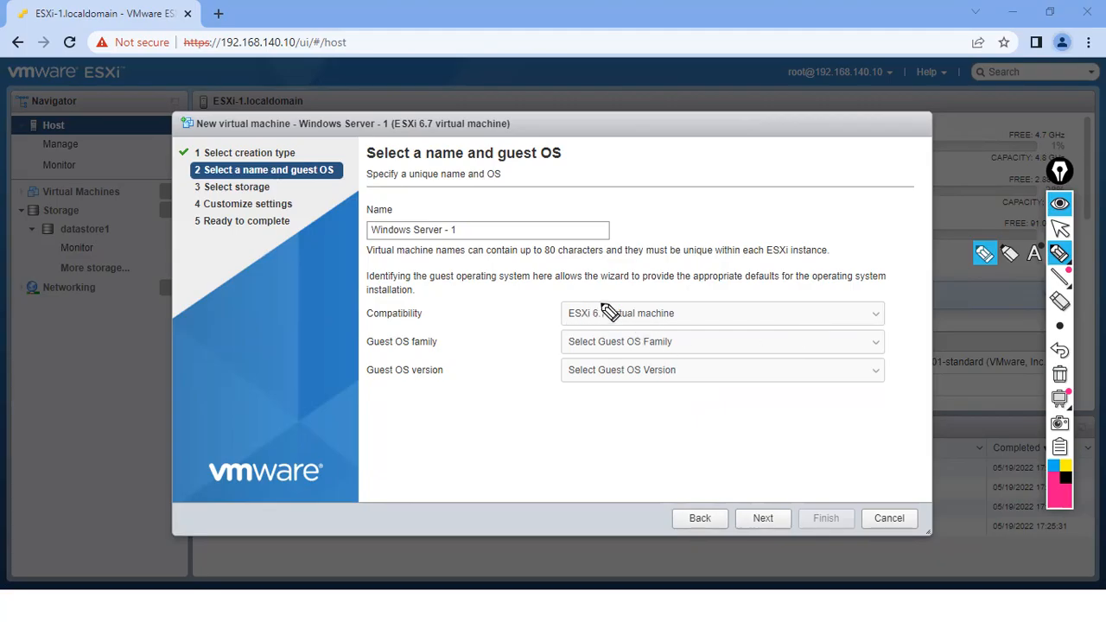
pyautogui.moveTo(604, 303)
pyautogui.mouseDown()
pyautogui.moveTo(589, 309)
pyautogui.moveTo(596, 327)
pyautogui.moveTo(613, 313)
pyautogui.moveTo(587, 318)
pyautogui.moveTo(617, 312)
pyautogui.mouseUp()
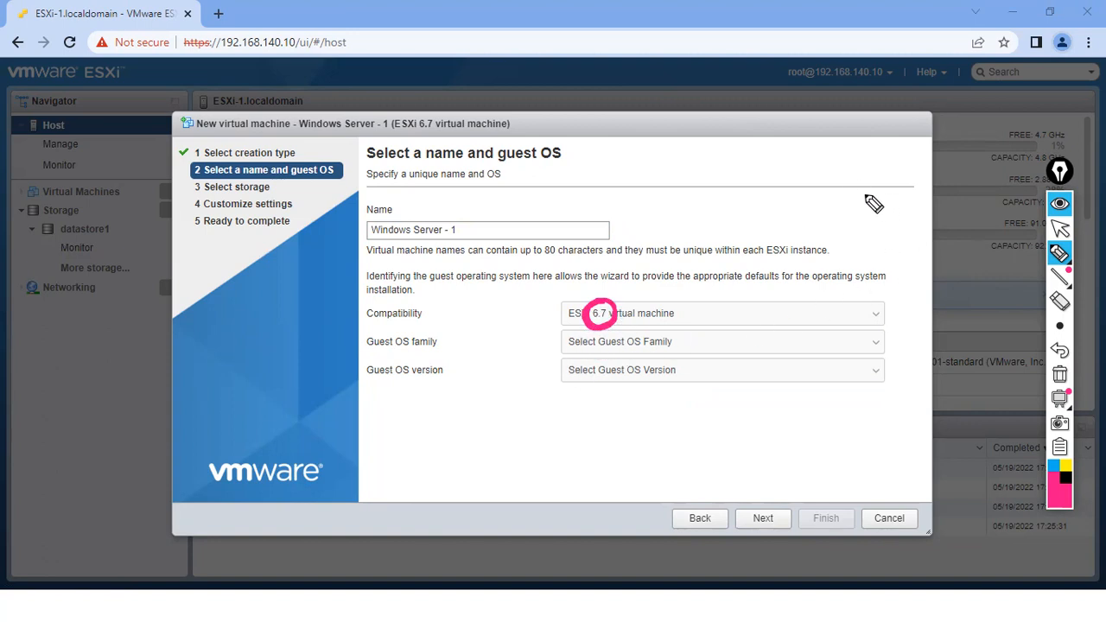
pyautogui.moveTo(879, 182)
pyautogui.mouseDown()
pyautogui.moveTo(868, 134)
pyautogui.moveTo(976, 79)
pyautogui.moveTo(963, 164)
pyautogui.moveTo(871, 147)
pyautogui.moveTo(893, 197)
pyautogui.moveTo(872, 109)
pyautogui.moveTo(933, 76)
pyautogui.mouseUp()
pyautogui.click(912, 73)
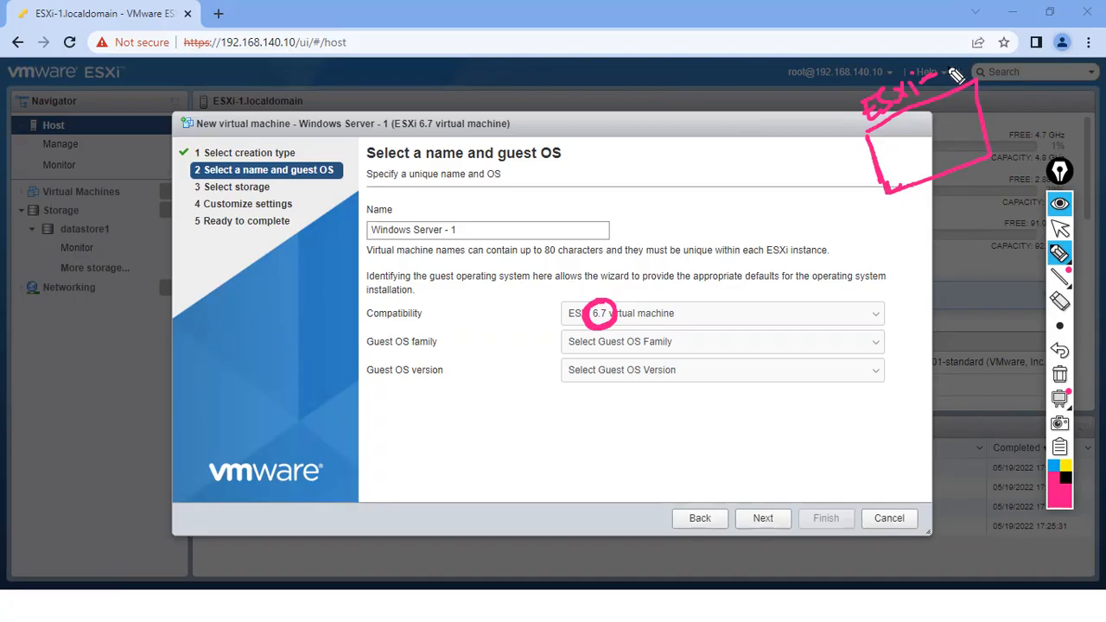
pyautogui.moveTo(950, 69); pyautogui.dragTo(974, 78)
pyautogui.moveTo(906, 209); pyautogui.dragTo(946, 208)
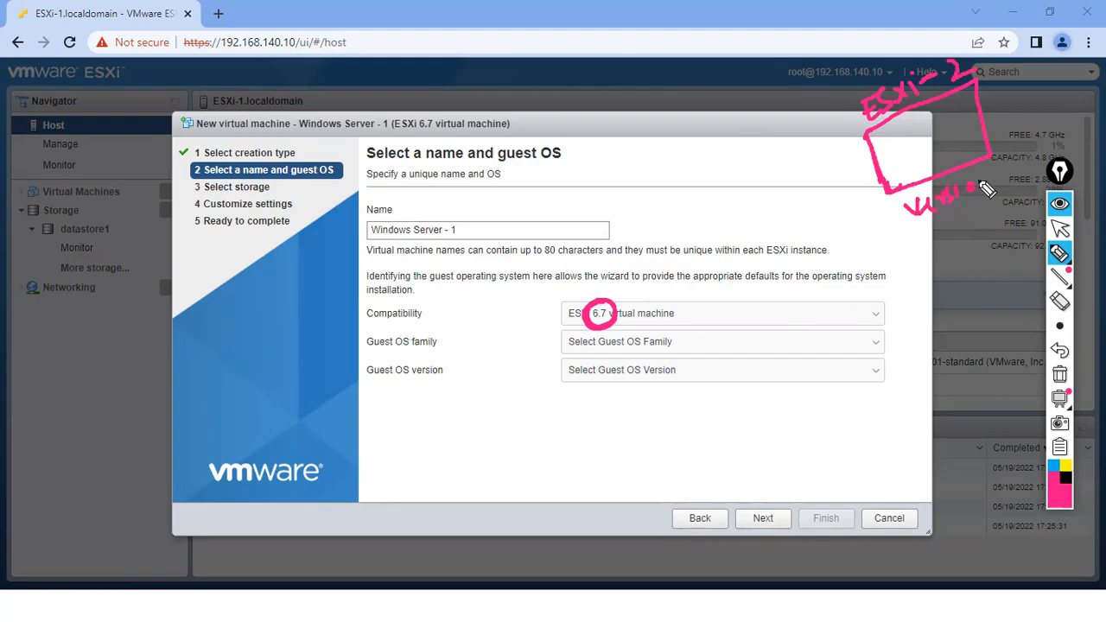
pyautogui.moveTo(915, 226)
pyautogui.mouseDown()
pyautogui.moveTo(964, 218)
pyautogui.moveTo(974, 197)
pyautogui.mouseUp()
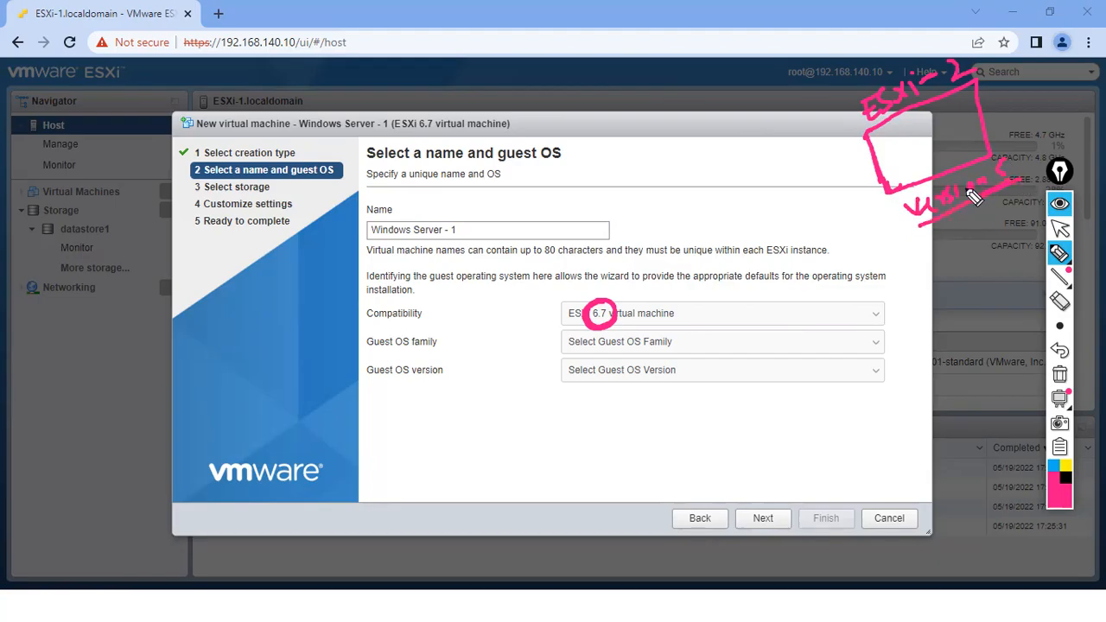
# - Draw an arrow to 6.7, circle the VM name, and link the wizard to the ESXi sketch
pyautogui.moveTo(584, 276)
pyautogui.mouseDown()
pyautogui.moveTo(636, 288)
pyautogui.moveTo(651, 271)
pyautogui.moveTo(632, 291)
pyautogui.moveTo(689, 288)
pyautogui.mouseUp()
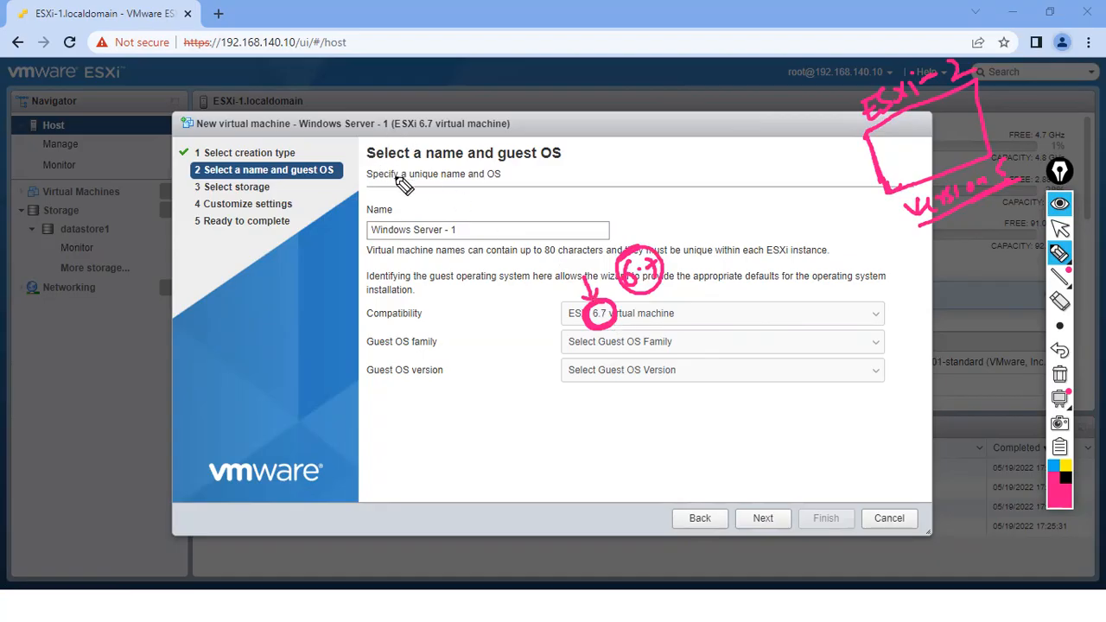
pyautogui.moveTo(423, 212)
pyautogui.mouseDown()
pyautogui.moveTo(375, 256)
pyautogui.moveTo(424, 216)
pyautogui.moveTo(402, 227)
pyautogui.mouseUp()
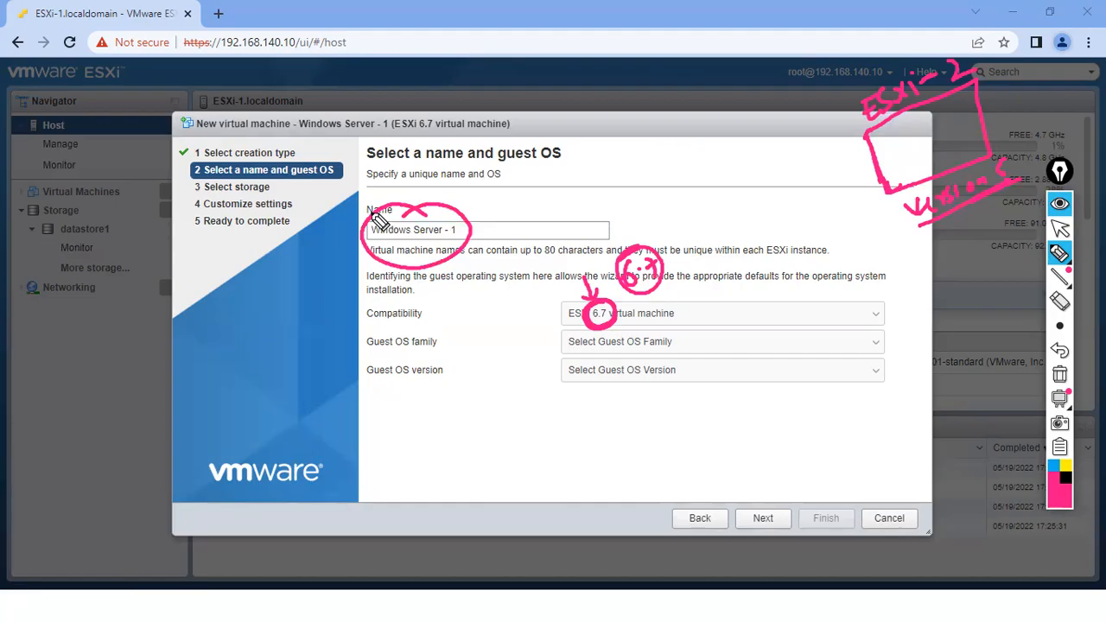
pyautogui.moveTo(614, 255); pyautogui.dragTo(624, 226)
pyautogui.moveTo(665, 177); pyautogui.dragTo(889, 142)
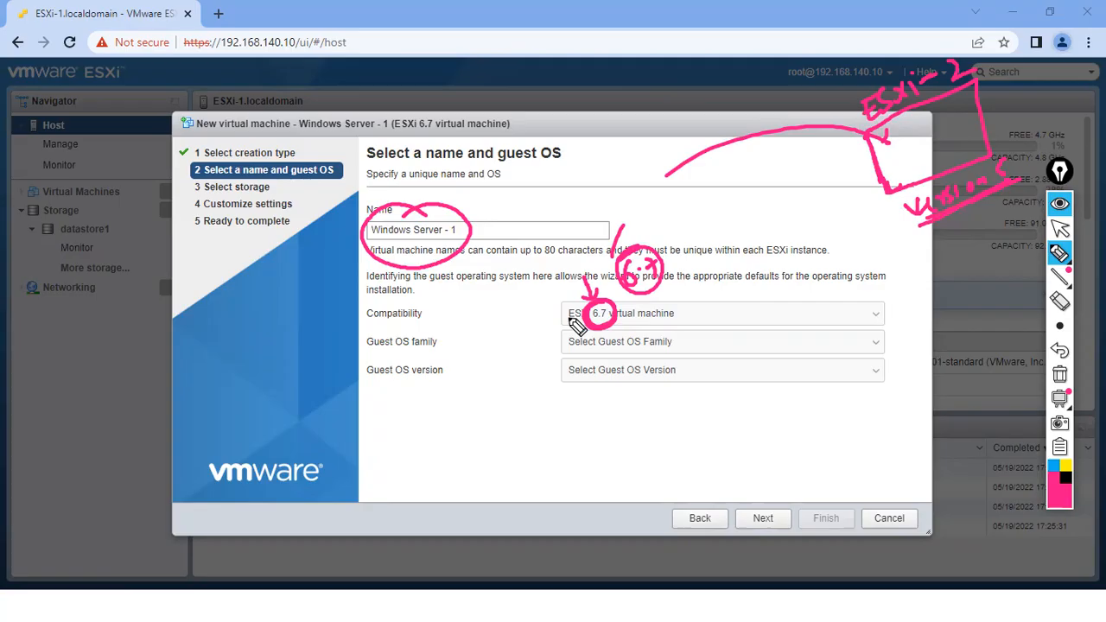
pyautogui.moveTo(745, 260)
pyautogui.mouseDown()
pyautogui.moveTo(733, 276)
pyautogui.moveTo(750, 262)
pyautogui.moveTo(763, 278)
pyautogui.mouseUp()
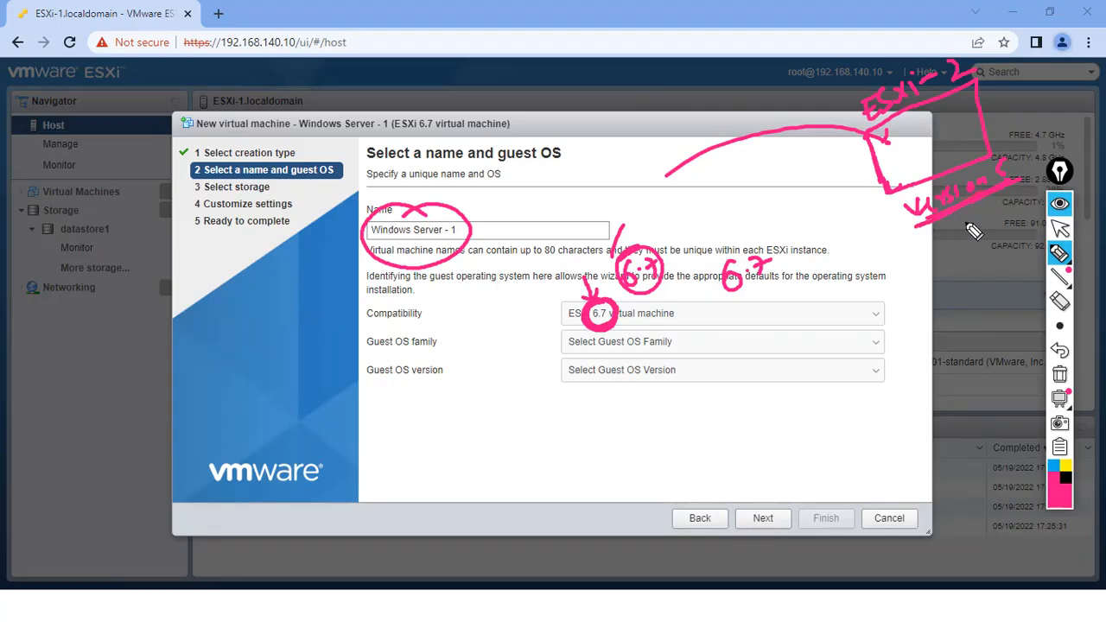
# - Erase the scribbled 6.7 notes and the marks around the VM name
pyautogui.click(1059, 227)
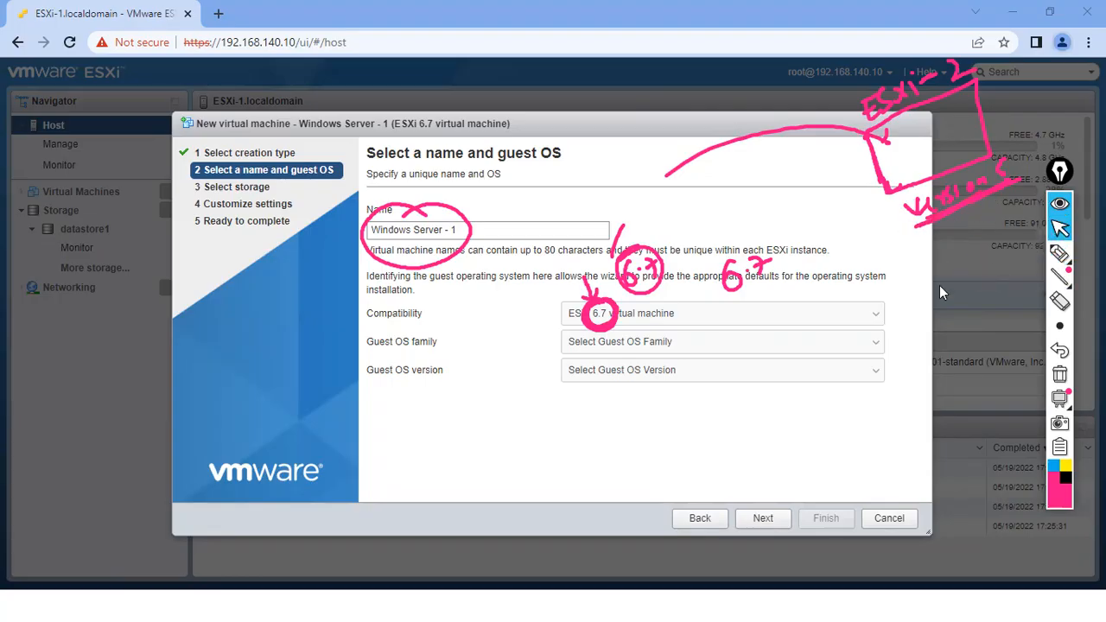
pyautogui.click(1059, 301)
pyautogui.moveTo(767, 259); pyautogui.dragTo(605, 330)
pyautogui.moveTo(579, 275); pyautogui.dragTo(444, 216)
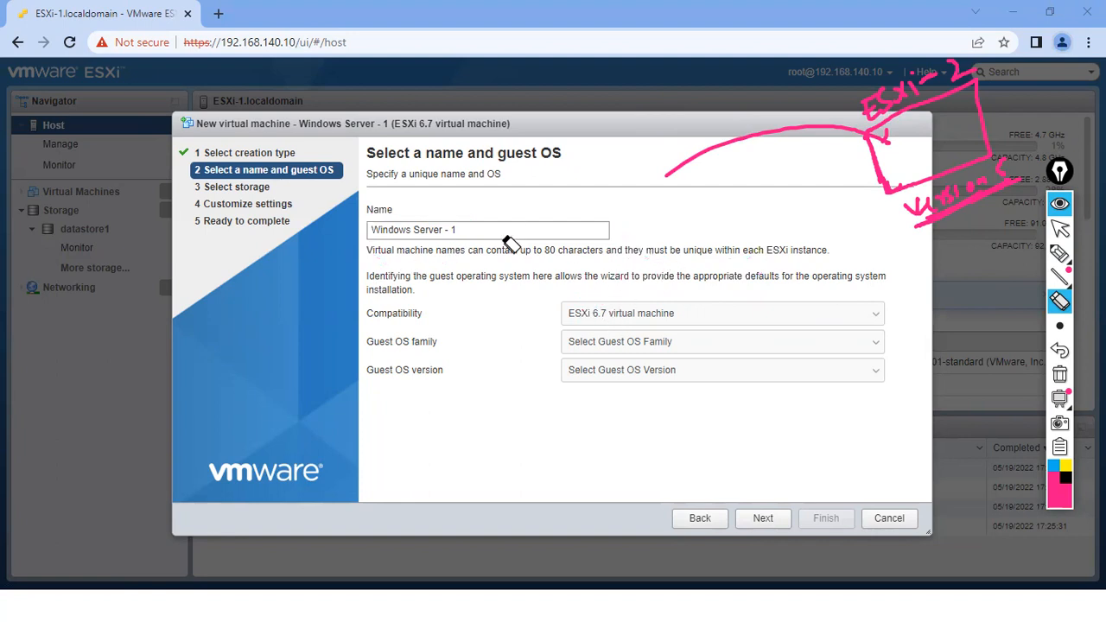
# - Set the VM compatibility to 'ESXi 5.0 virtual machine'
pyautogui.click(1059, 227)
pyautogui.click(689, 318)
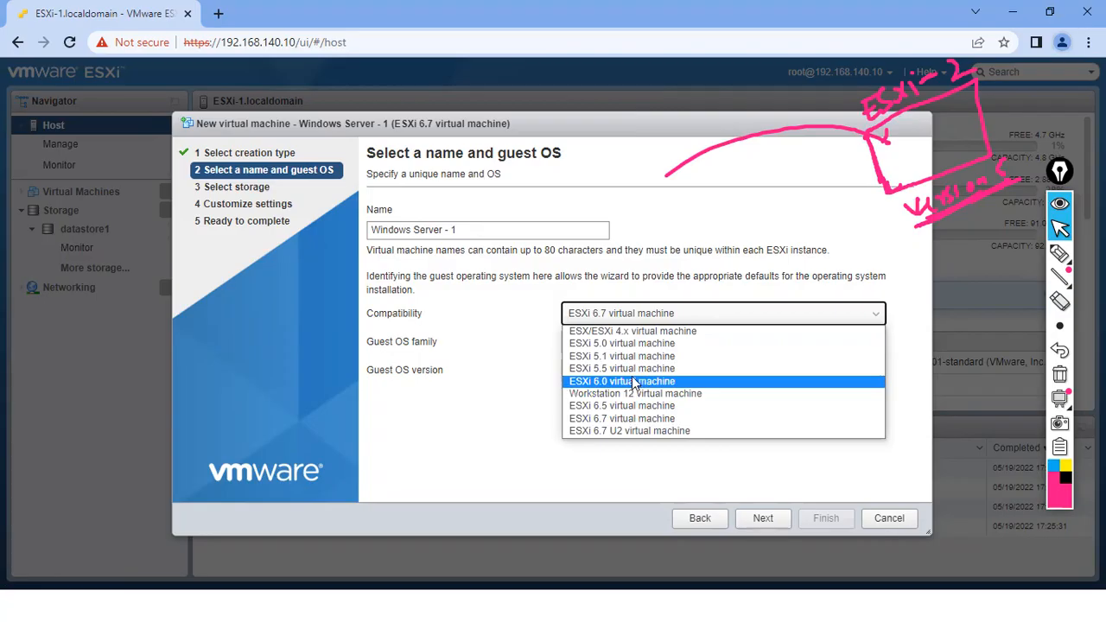
pyautogui.click(615, 316)
pyautogui.click(608, 493)
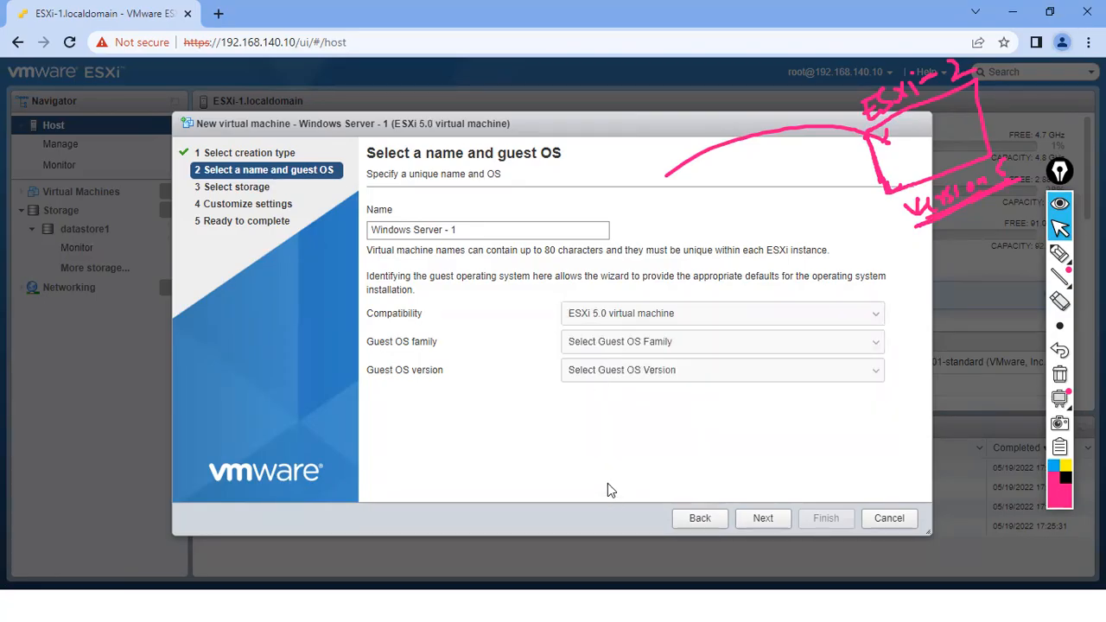
# - Mark the dialog title and ESXi 5.0 choice in pink, writing and circling '6.x'
pyautogui.moveTo(1049, 294)
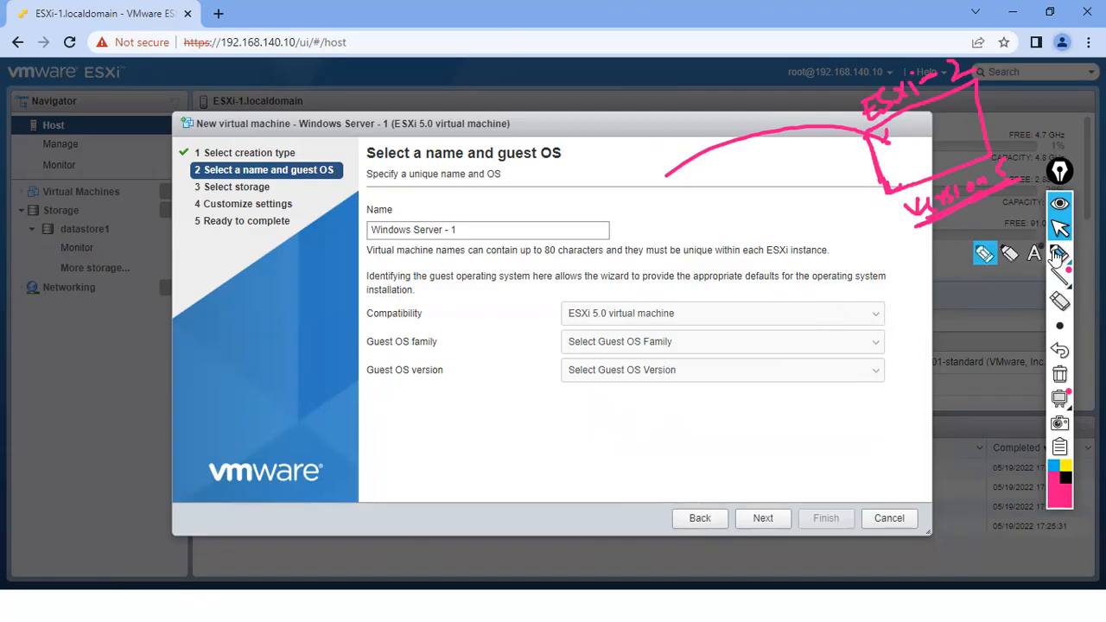
pyautogui.click(1059, 252)
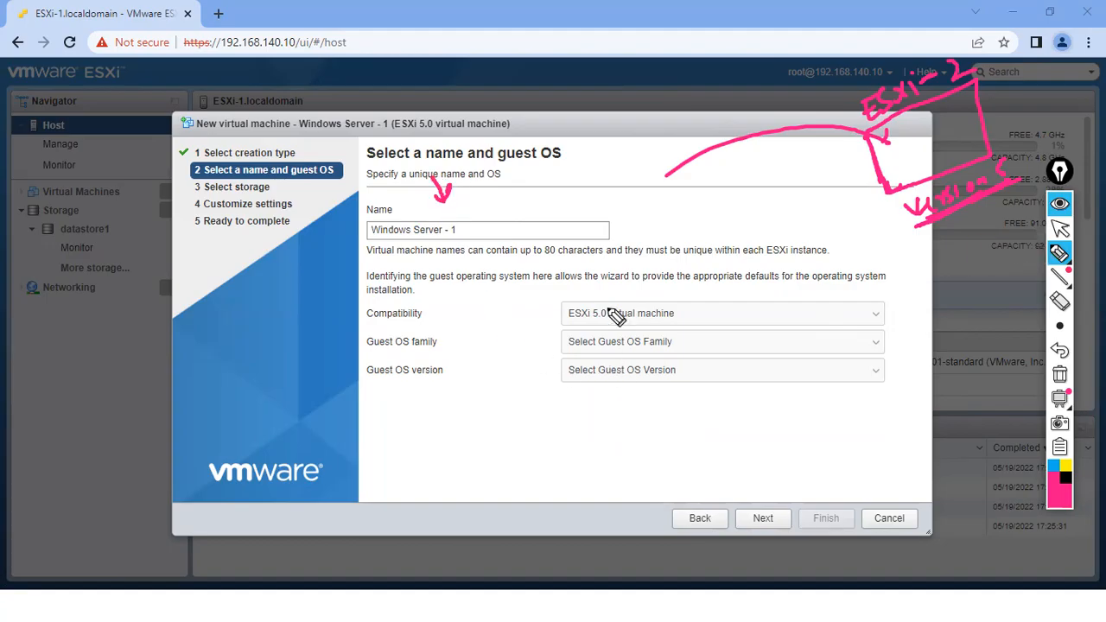
pyautogui.moveTo(402, 112); pyautogui.dragTo(423, 122)
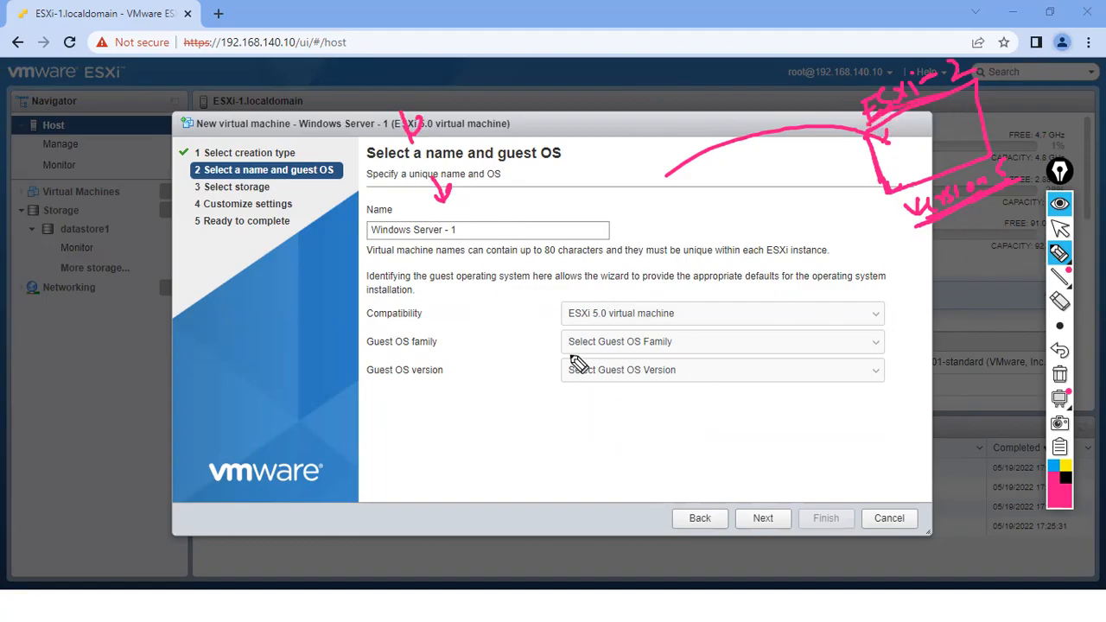
pyautogui.moveTo(581, 290); pyautogui.dragTo(587, 294)
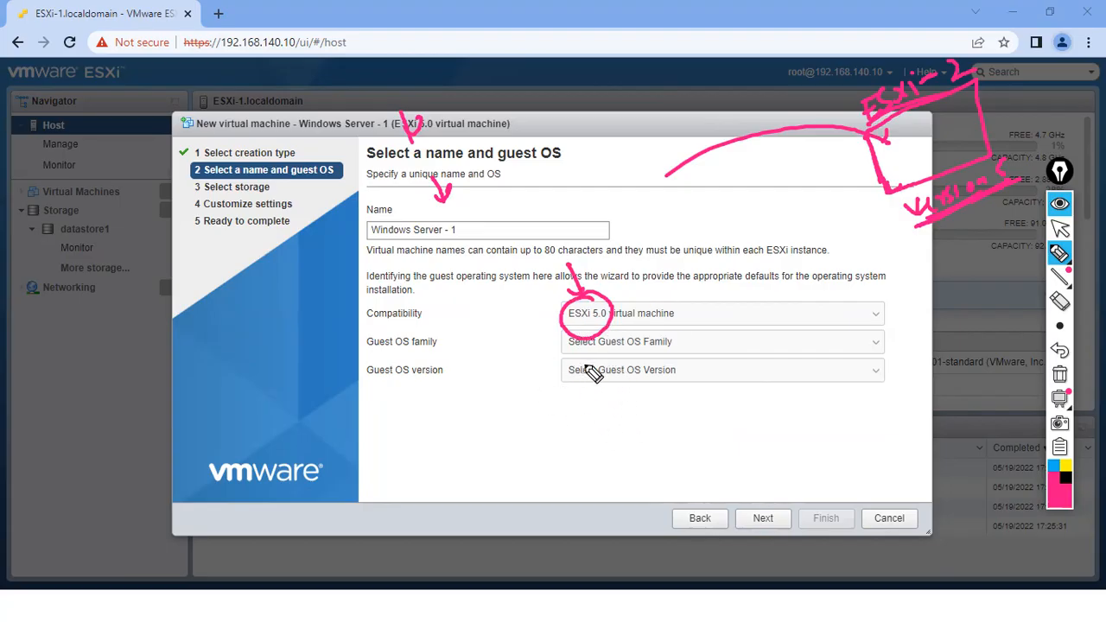
pyautogui.moveTo(557, 178); pyautogui.dragTo(551, 195)
pyautogui.moveTo(565, 169)
pyautogui.mouseDown()
pyautogui.moveTo(578, 183)
pyautogui.moveTo(544, 154)
pyautogui.moveTo(537, 204)
pyautogui.mouseUp()
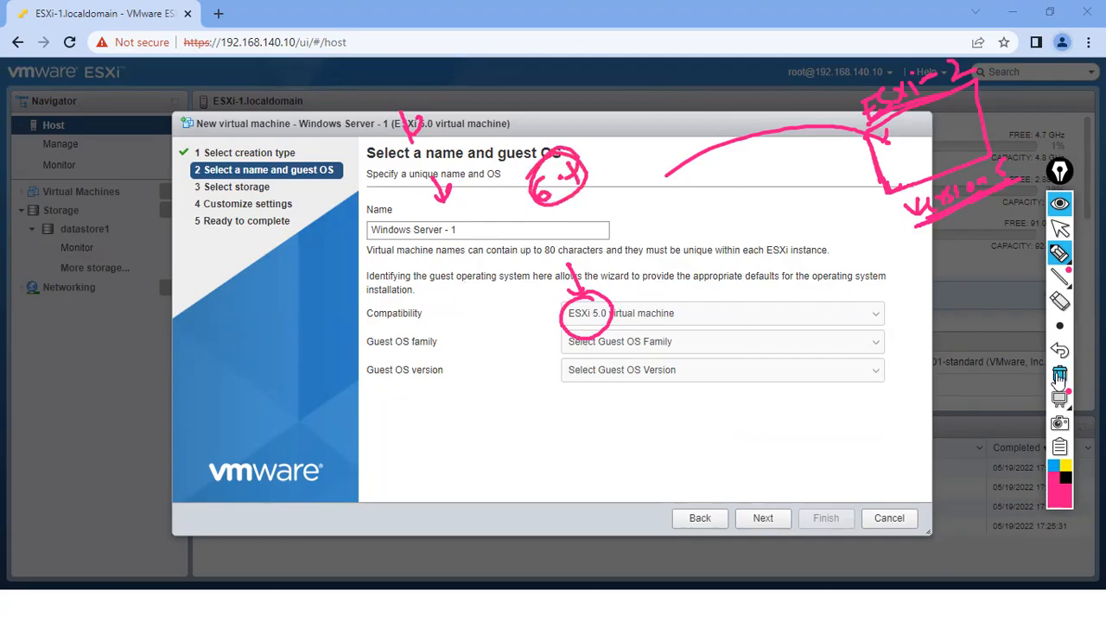
# - Clear the notes, switch compatibility to 'ESXi 6.7 U2 virtual machine', and step back then forward
pyautogui.click(1058, 373)
pyautogui.click(609, 317)
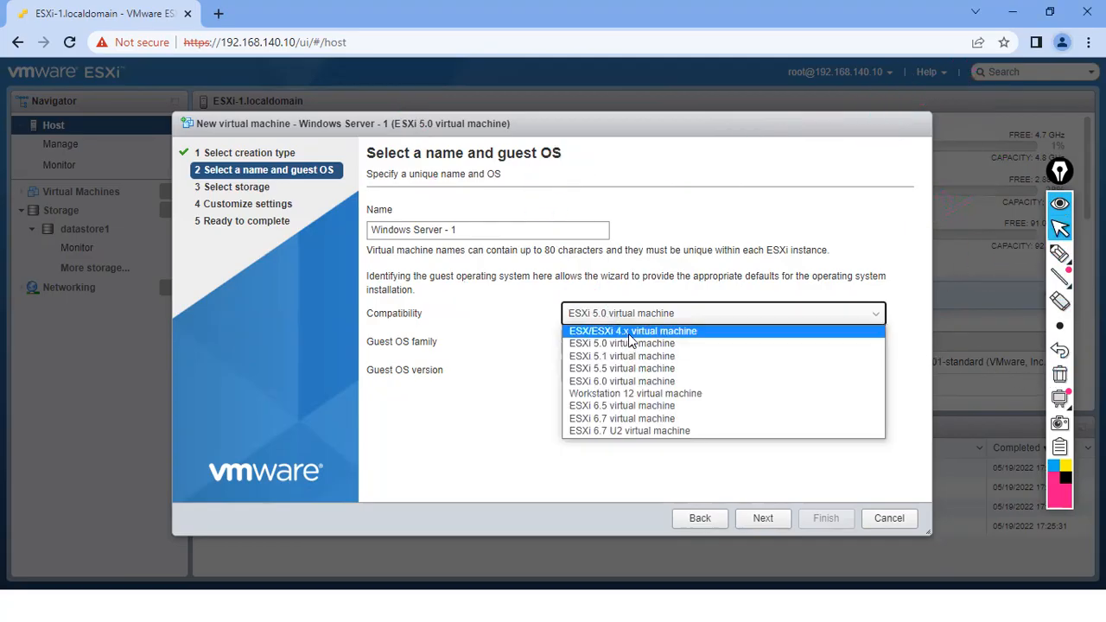
pyautogui.click(638, 432)
pyautogui.click(700, 520)
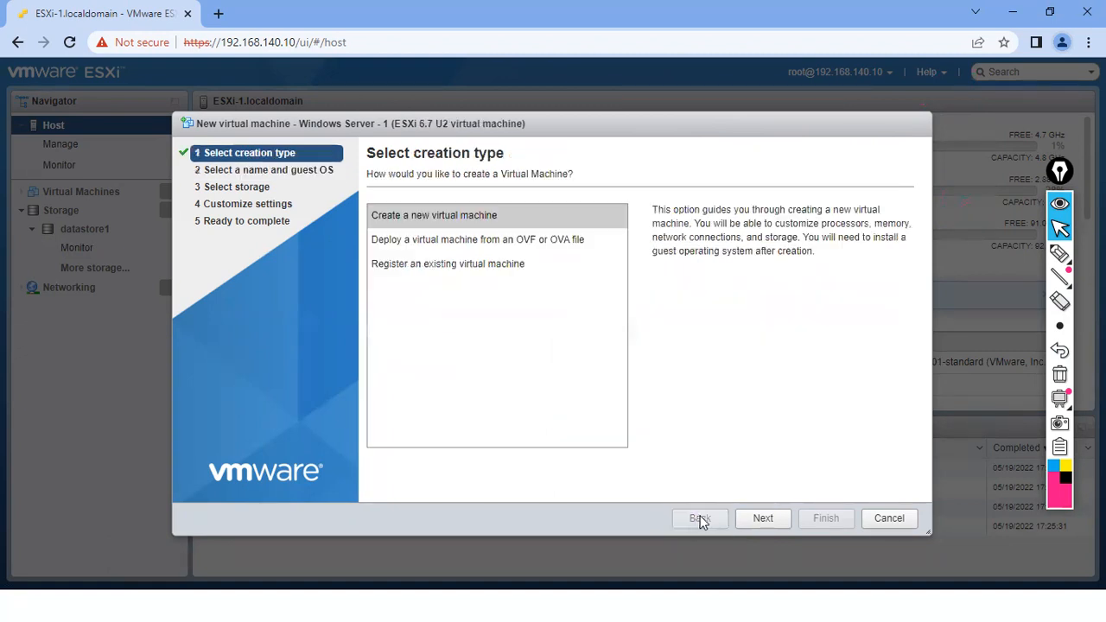
pyautogui.click(762, 519)
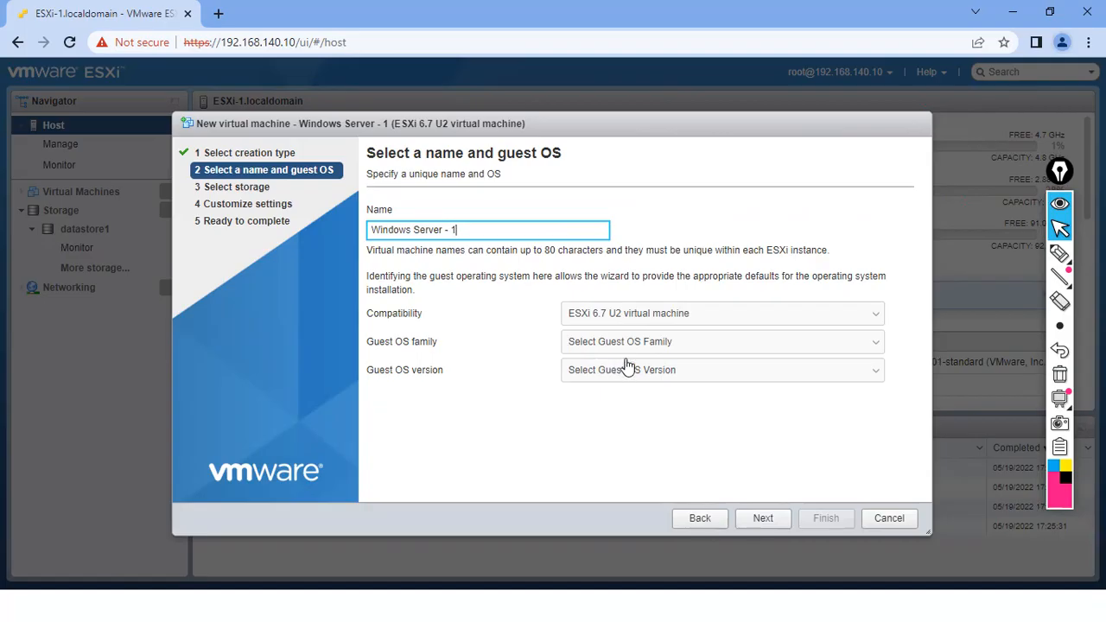
pyautogui.click(1059, 253)
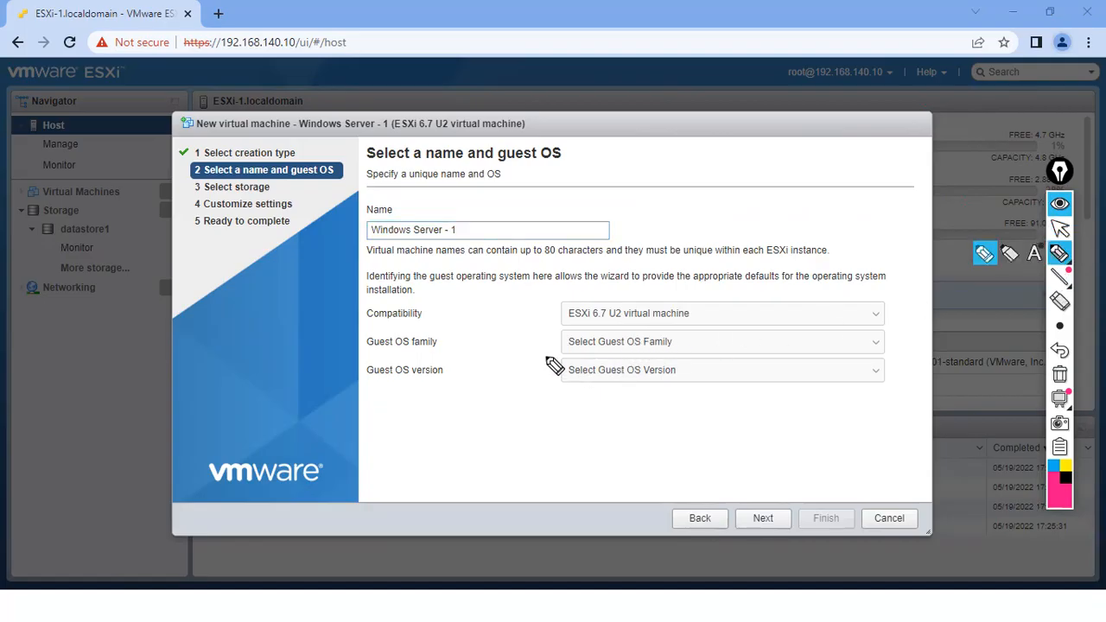
pyautogui.moveTo(374, 327); pyautogui.dragTo(384, 325)
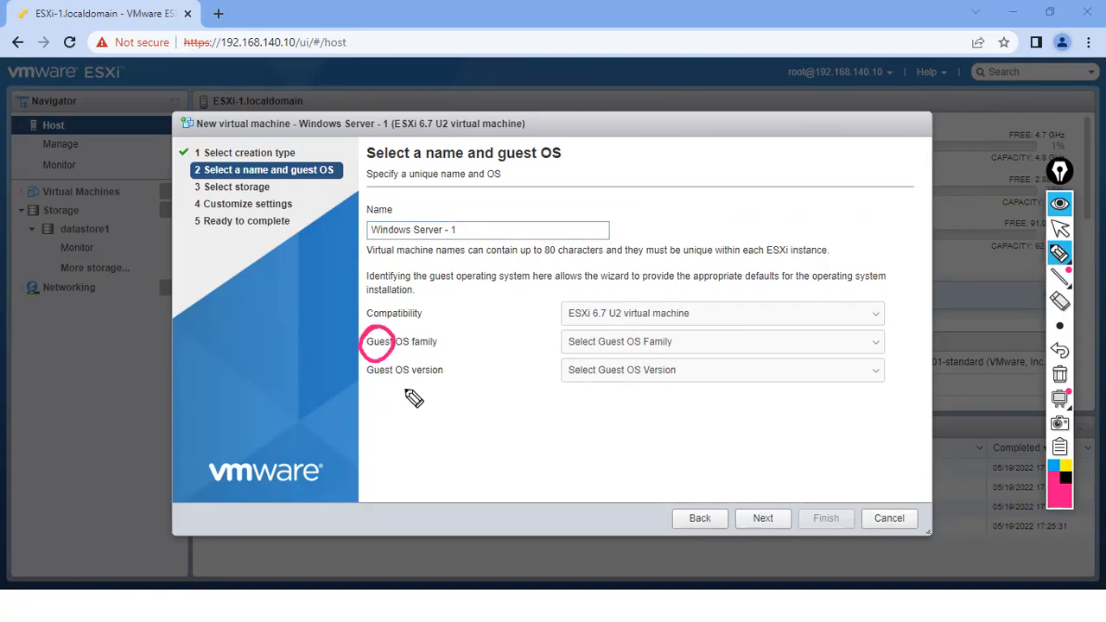
pyautogui.click(1059, 374)
pyautogui.moveTo(680, 173)
pyautogui.mouseDown()
pyautogui.moveTo(684, 192)
pyautogui.moveTo(674, 159)
pyautogui.moveTo(790, 100)
pyautogui.moveTo(764, 189)
pyautogui.moveTo(696, 226)
pyautogui.moveTo(688, 216)
pyautogui.mouseUp()
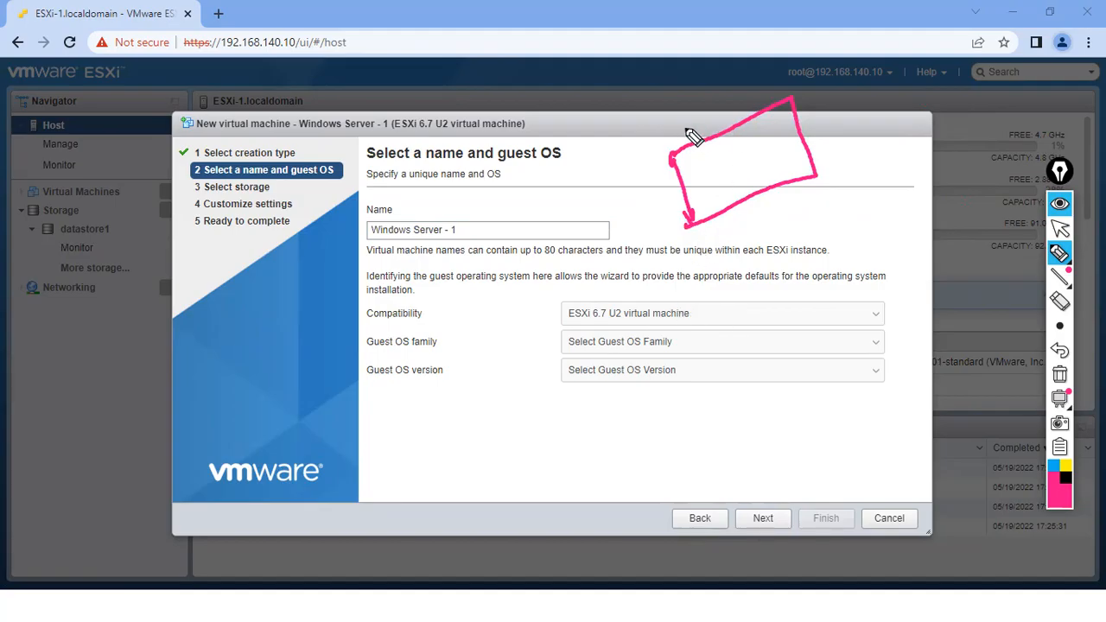
pyautogui.moveTo(669, 155); pyautogui.dragTo(763, 76)
pyautogui.moveTo(701, 121)
pyautogui.mouseDown()
pyautogui.moveTo(691, 128)
pyautogui.moveTo(739, 121)
pyautogui.mouseUp()
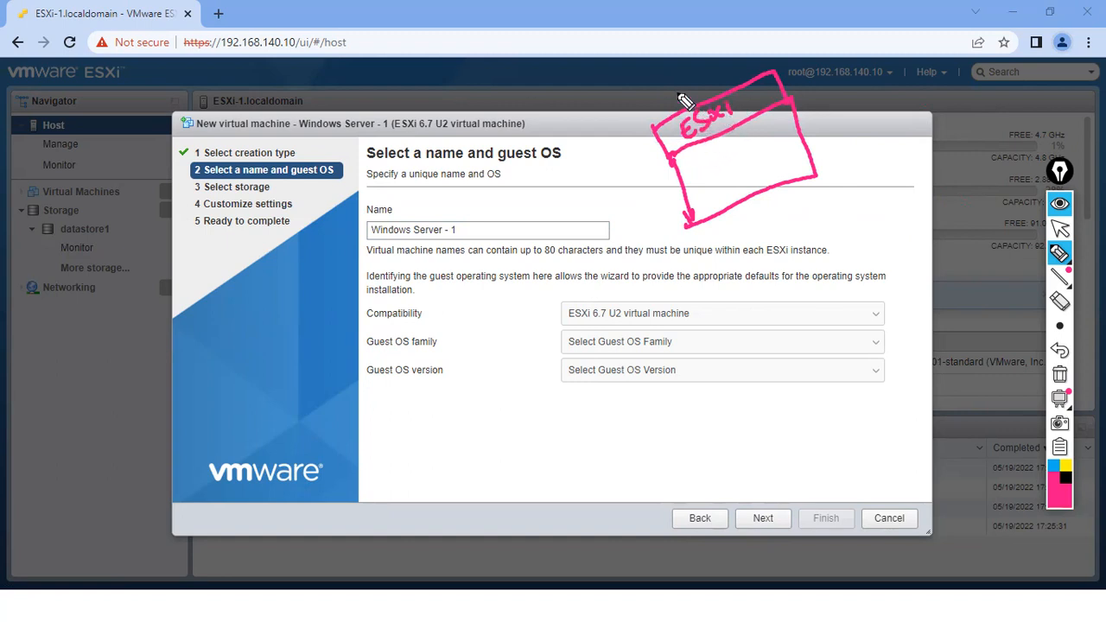
pyautogui.moveTo(641, 97)
pyautogui.mouseDown()
pyautogui.moveTo(664, 71)
pyautogui.moveTo(703, 106)
pyautogui.moveTo(675, 110)
pyautogui.mouseUp()
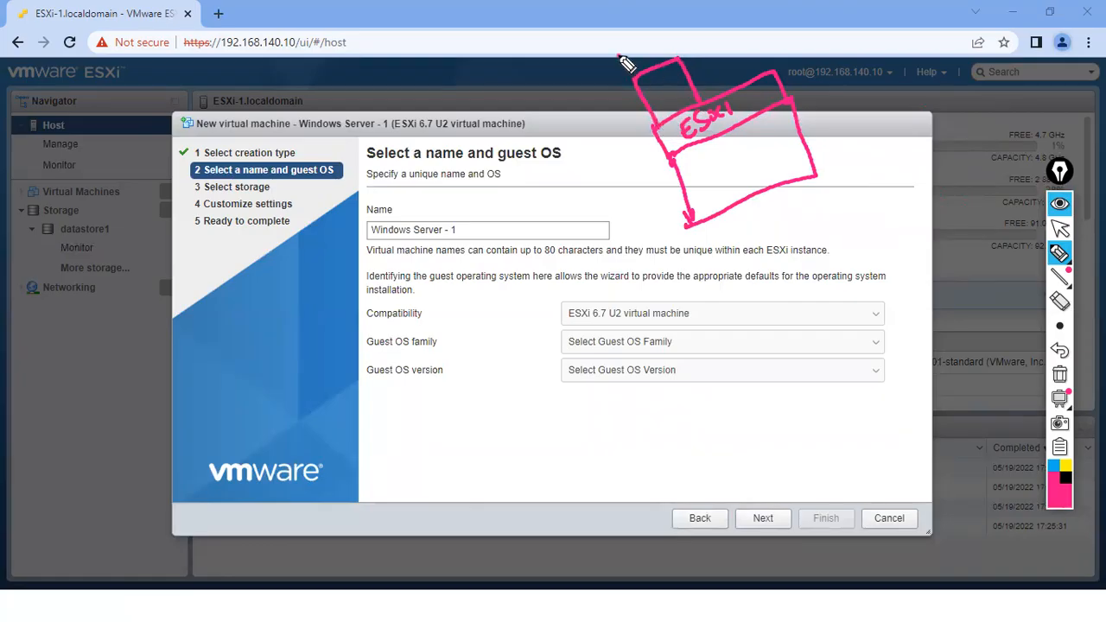
pyautogui.moveTo(628, 65)
pyautogui.mouseDown()
pyautogui.moveTo(661, 35)
pyautogui.moveTo(634, 43)
pyautogui.moveTo(652, 59)
pyautogui.mouseUp()
pyautogui.moveTo(599, 85); pyautogui.dragTo(611, 81)
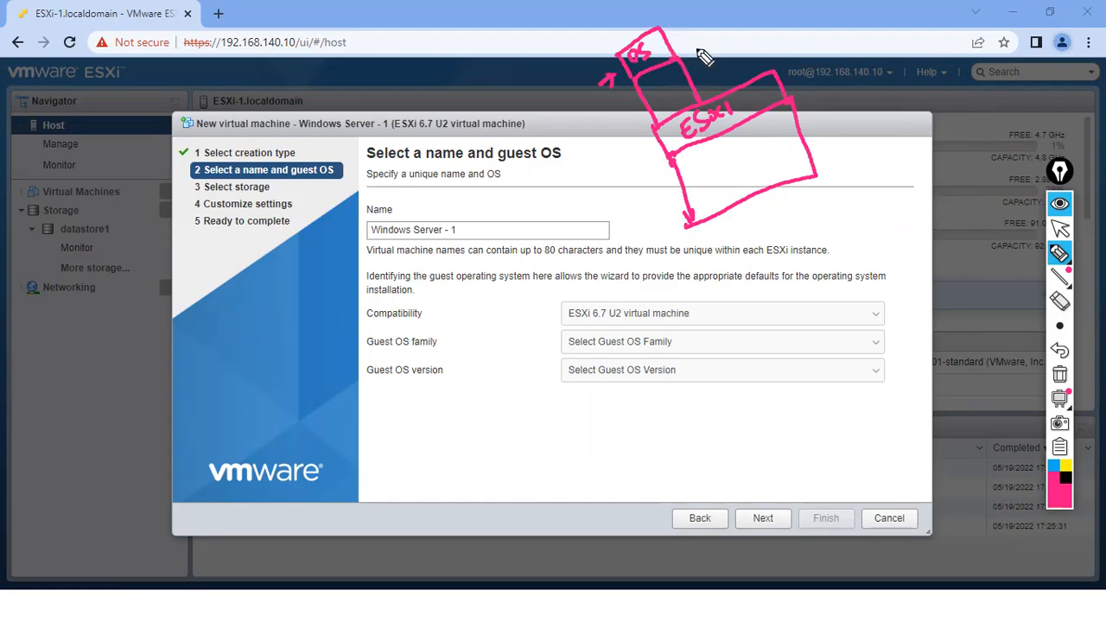
pyautogui.moveTo(687, 36); pyautogui.dragTo(755, 8)
pyautogui.moveTo(784, 85)
pyautogui.mouseDown()
pyautogui.moveTo(847, 54)
pyautogui.moveTo(838, 112)
pyautogui.moveTo(860, 92)
pyautogui.mouseUp()
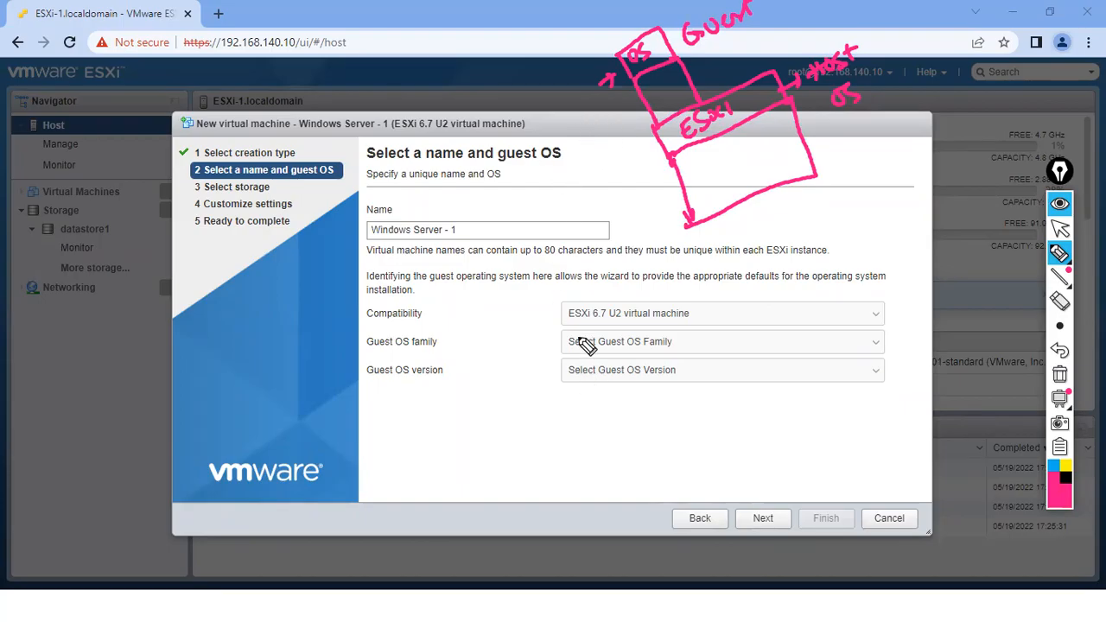
pyautogui.click(1059, 374)
pyautogui.click(1059, 227)
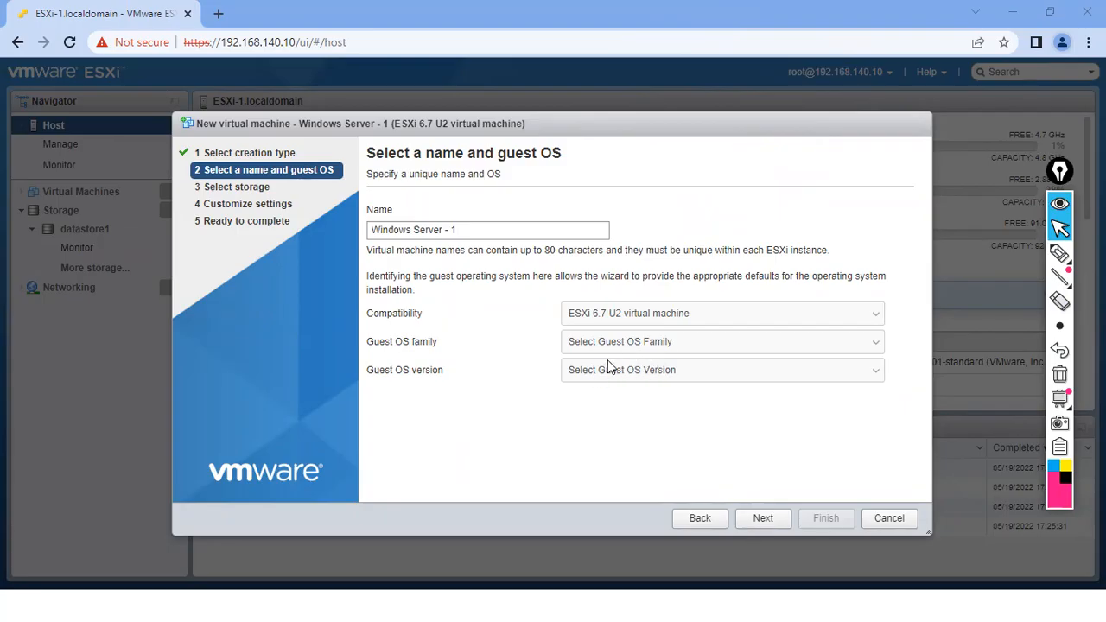
# - Choose guest OS family Windows and version Microsoft Windows Server 2012 (64-bit), then circle them
pyautogui.click(623, 342)
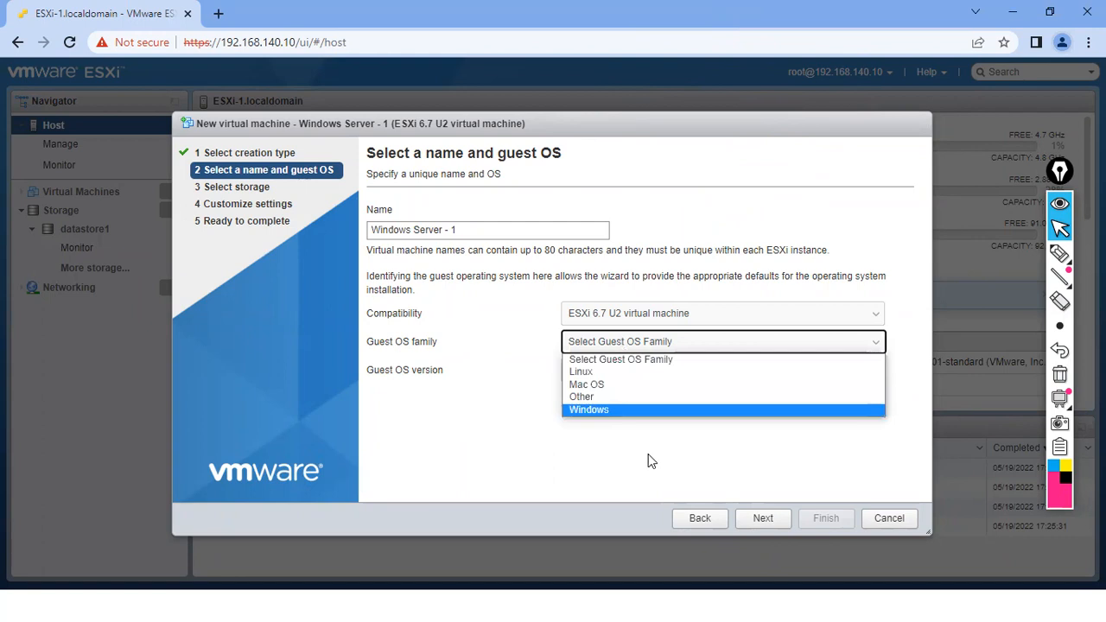
pyautogui.click(592, 410)
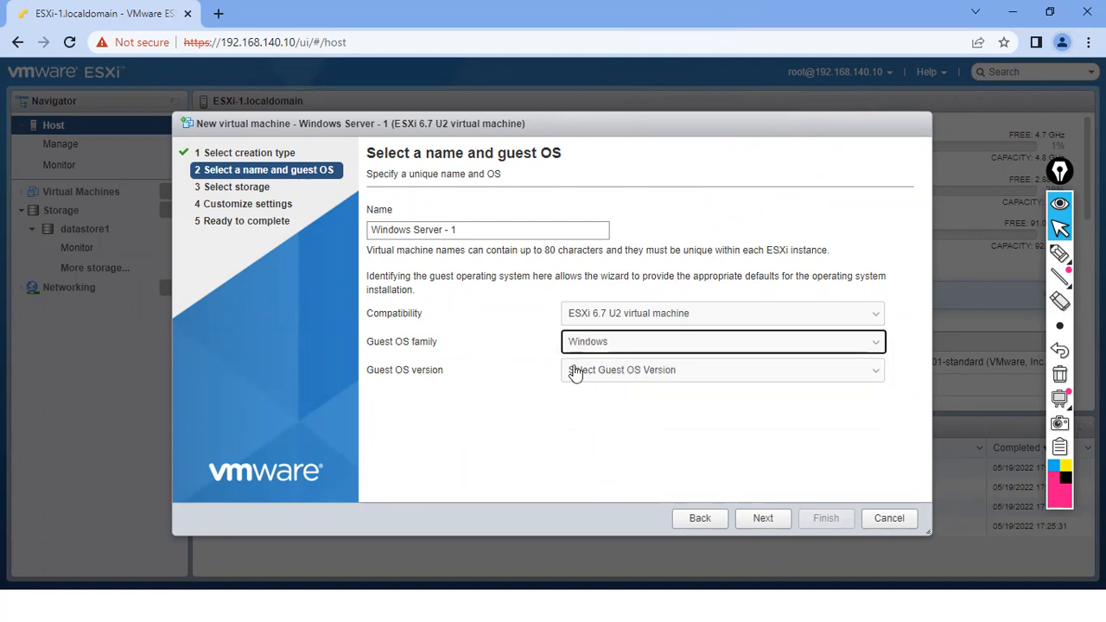
pyautogui.click(629, 376)
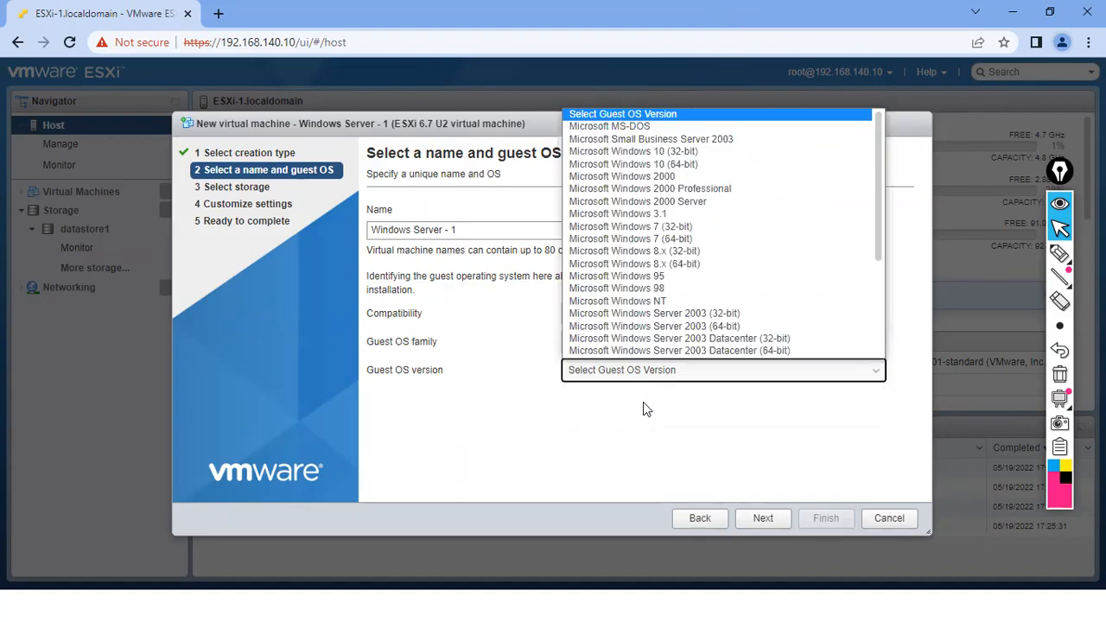
pyautogui.moveTo(878, 223); pyautogui.dragTo(879, 316)
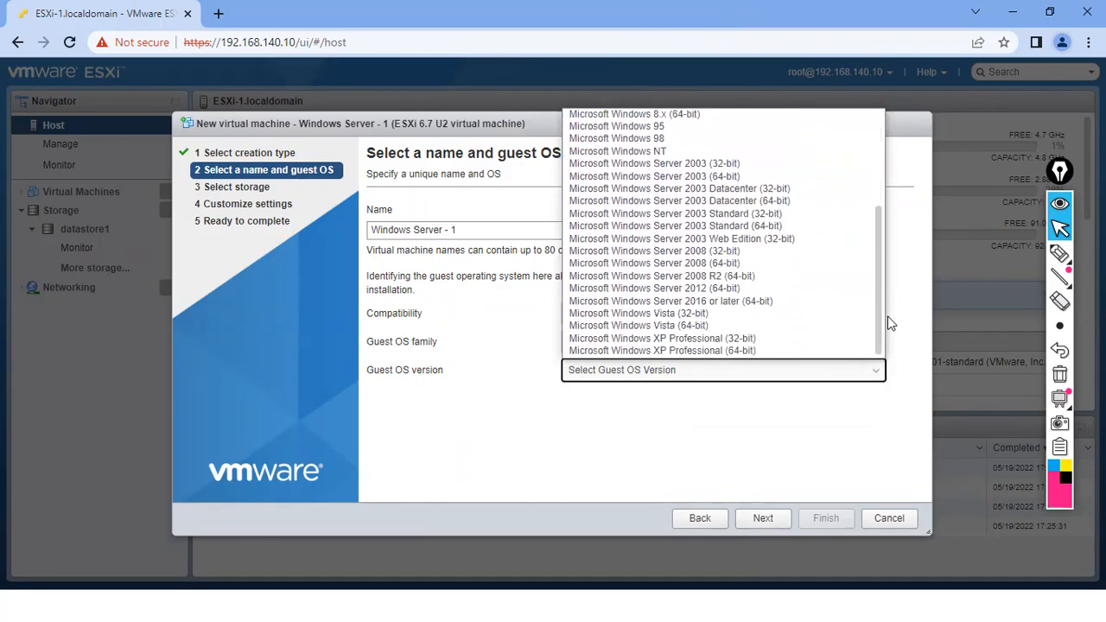
pyautogui.click(732, 288)
pyautogui.click(733, 493)
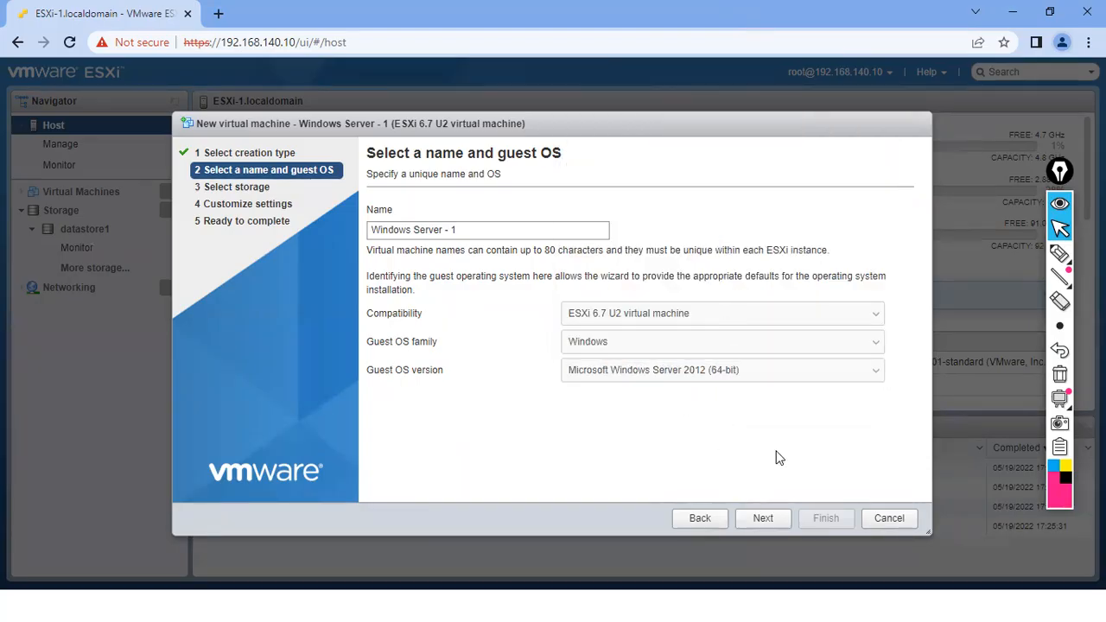
pyautogui.click(1058, 254)
pyautogui.moveTo(578, 326)
pyautogui.mouseDown()
pyautogui.moveTo(558, 338)
pyautogui.moveTo(657, 406)
pyautogui.moveTo(703, 339)
pyautogui.moveTo(506, 385)
pyautogui.moveTo(520, 373)
pyautogui.mouseUp()
# - Bracket the guest OS family and version fields and write an 'ESXi' note above the name
pyautogui.moveTo(413, 328); pyautogui.dragTo(421, 327)
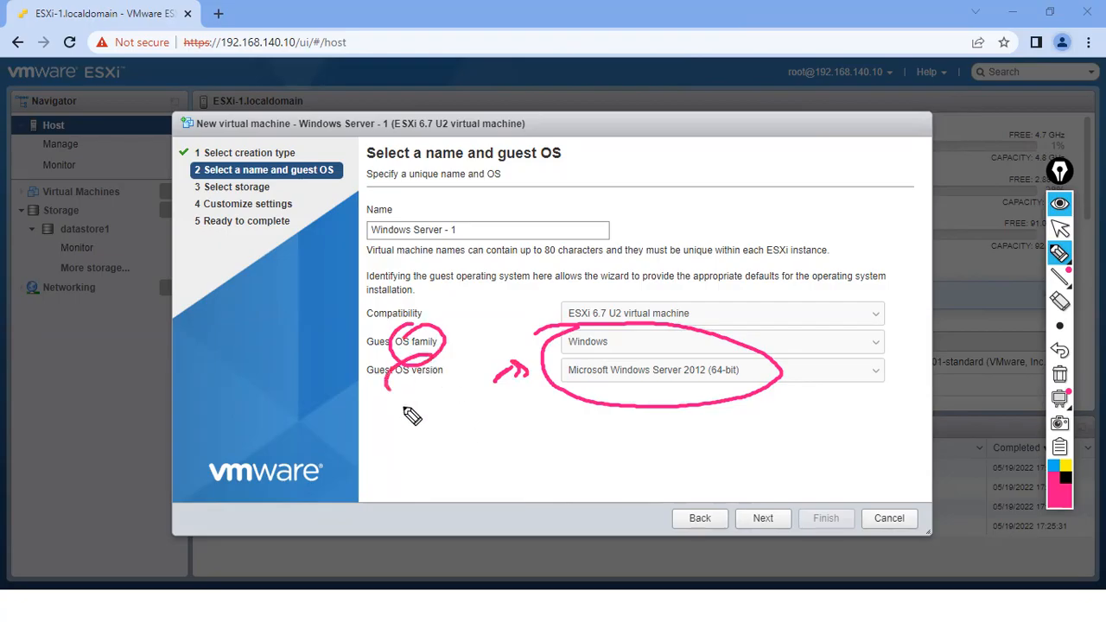
pyautogui.click(1059, 374)
pyautogui.moveTo(577, 330); pyautogui.dragTo(588, 390)
pyautogui.moveTo(748, 329); pyautogui.dragTo(753, 399)
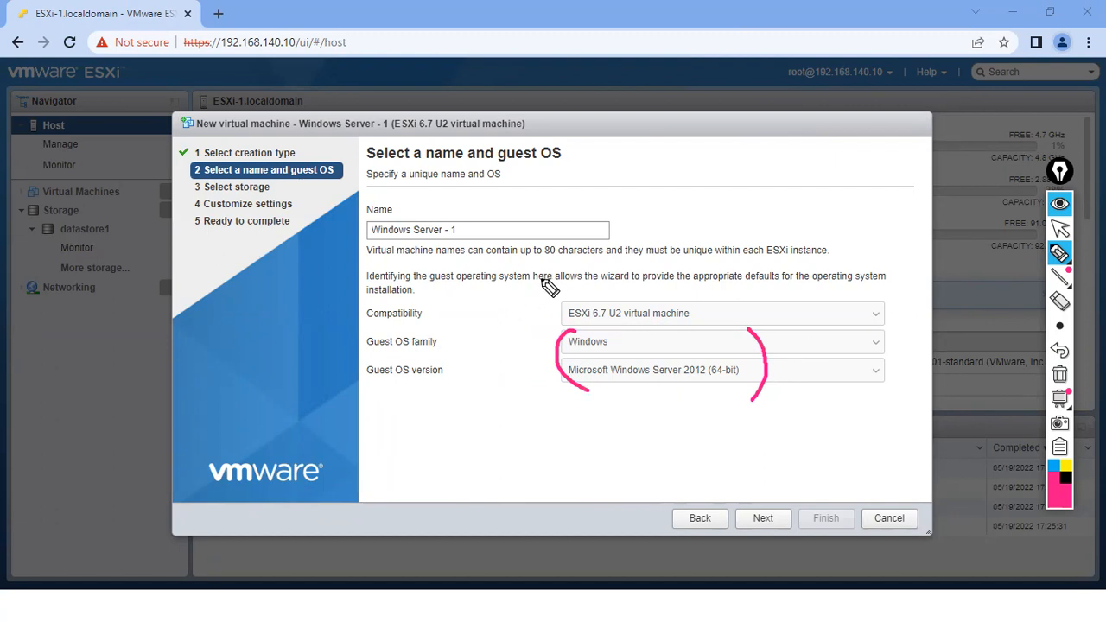
pyautogui.moveTo(613, 183)
pyautogui.mouseDown()
pyautogui.moveTo(661, 165)
pyautogui.moveTo(671, 185)
pyautogui.moveTo(637, 228)
pyautogui.mouseUp()
pyautogui.moveTo(683, 152); pyautogui.dragTo(680, 206)
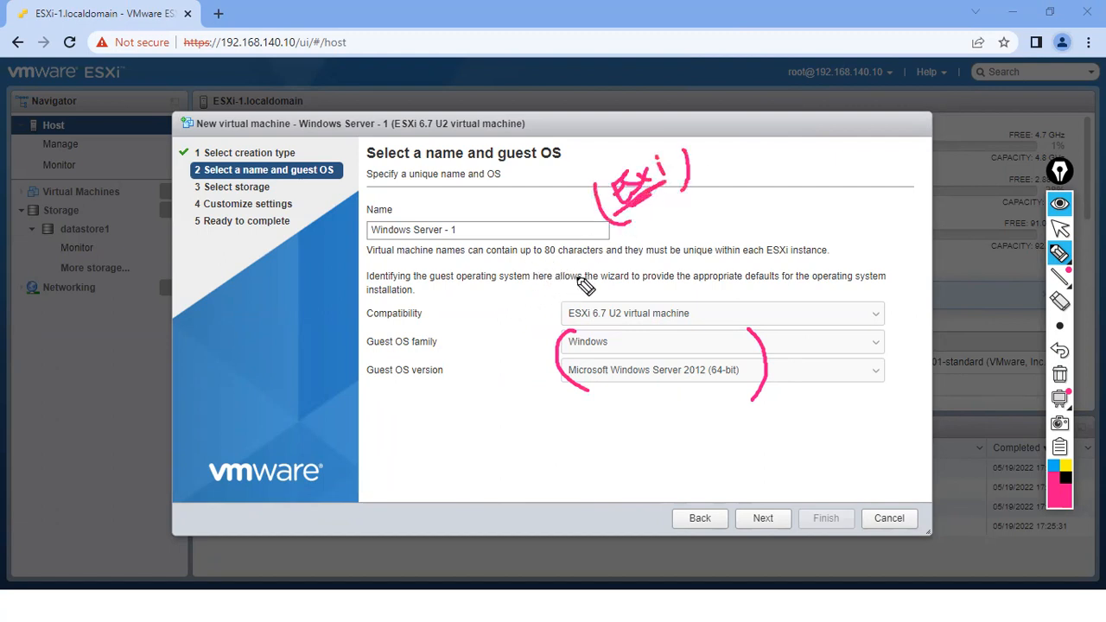
# - Circle the guest OS settings, add a circled '2022' note with arrows, then clear the drawings
pyautogui.moveTo(611, 320)
pyautogui.mouseDown()
pyautogui.moveTo(558, 380)
pyautogui.moveTo(714, 319)
pyautogui.moveTo(570, 339)
pyautogui.mouseUp()
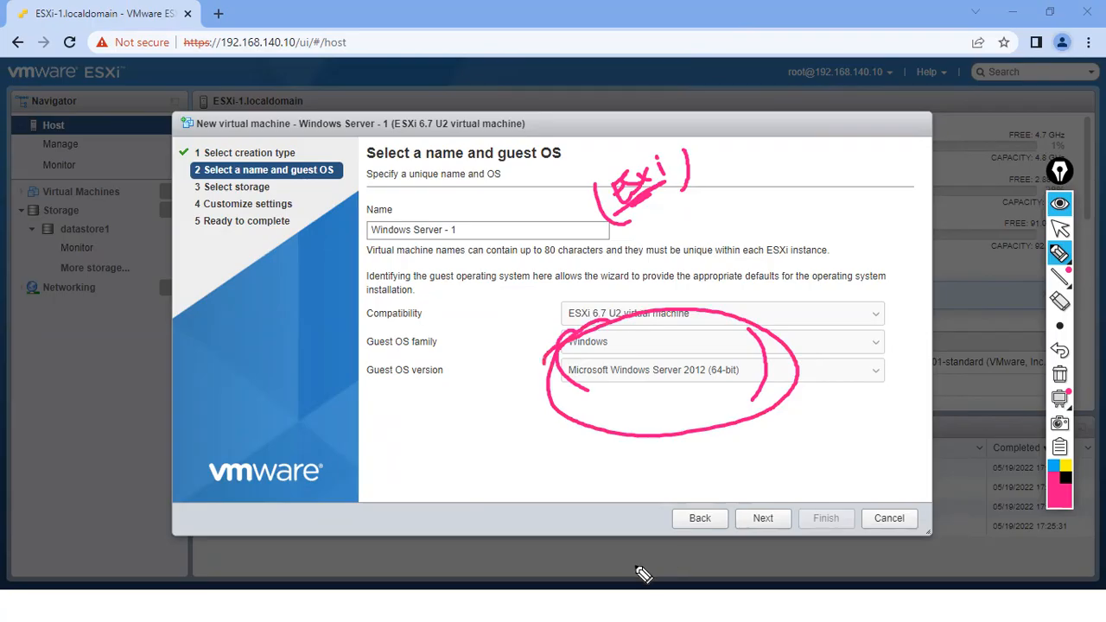
pyautogui.moveTo(523, 374); pyautogui.dragTo(544, 365)
pyautogui.moveTo(752, 263); pyautogui.dragTo(829, 226)
pyautogui.moveTo(730, 266)
pyautogui.mouseDown()
pyautogui.moveTo(781, 214)
pyautogui.moveTo(736, 273)
pyautogui.mouseUp()
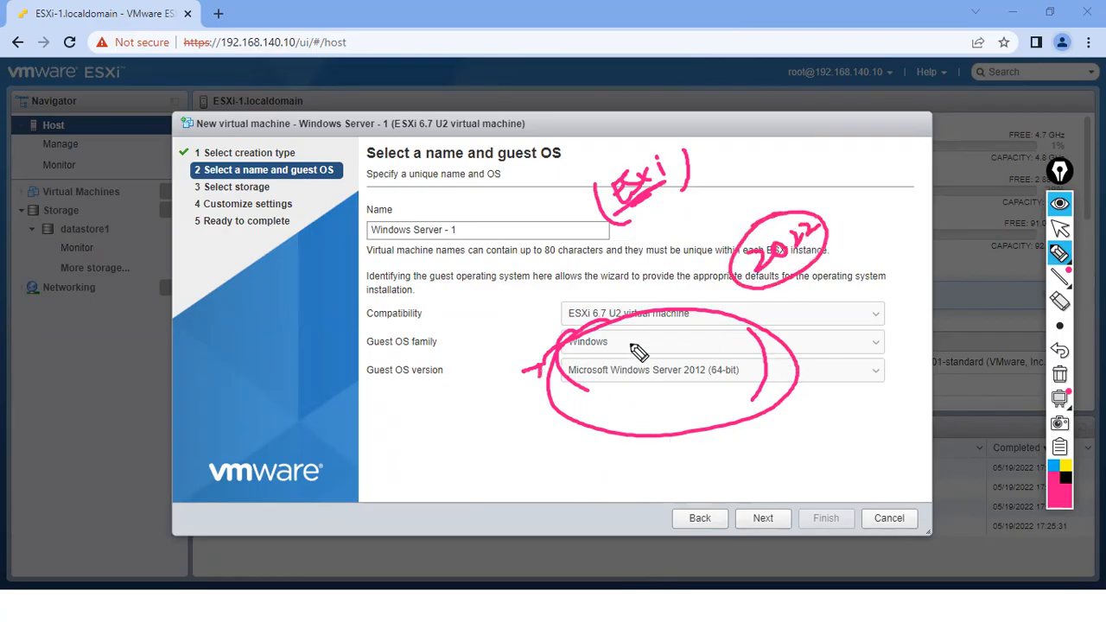
pyautogui.moveTo(607, 299)
pyautogui.mouseDown()
pyautogui.moveTo(614, 363)
pyautogui.moveTo(588, 396)
pyautogui.moveTo(720, 325)
pyautogui.moveTo(623, 316)
pyautogui.mouseUp()
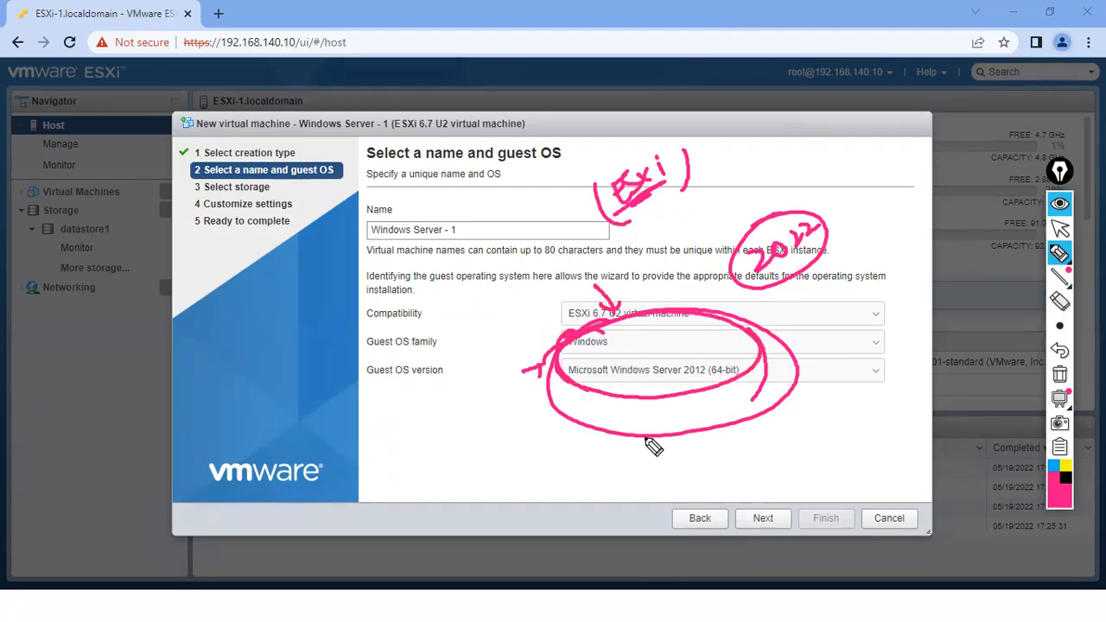
pyautogui.moveTo(775, 166); pyautogui.dragTo(786, 207)
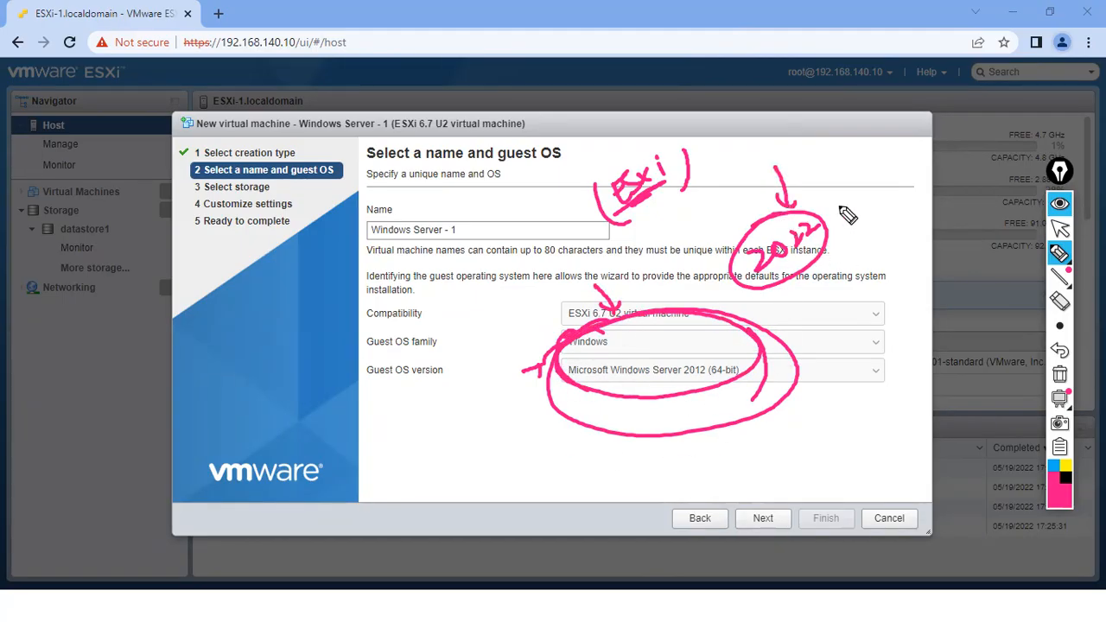
pyautogui.click(1056, 375)
pyautogui.click(1059, 228)
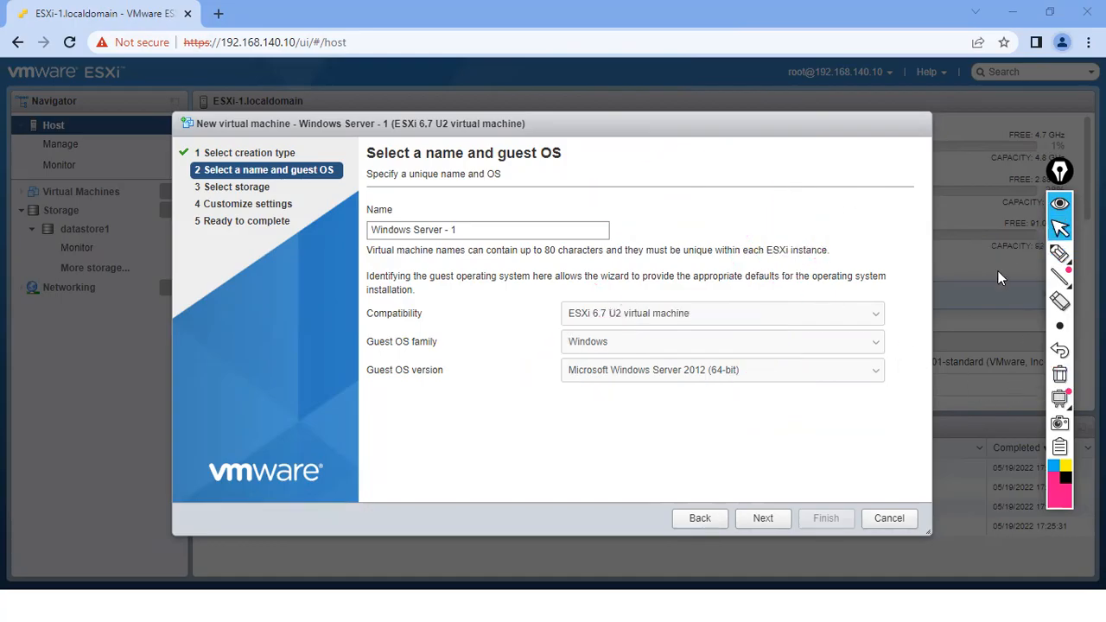
# - Continue to Select storage and mark the datastore1 row and Capacity column
pyautogui.click(760, 521)
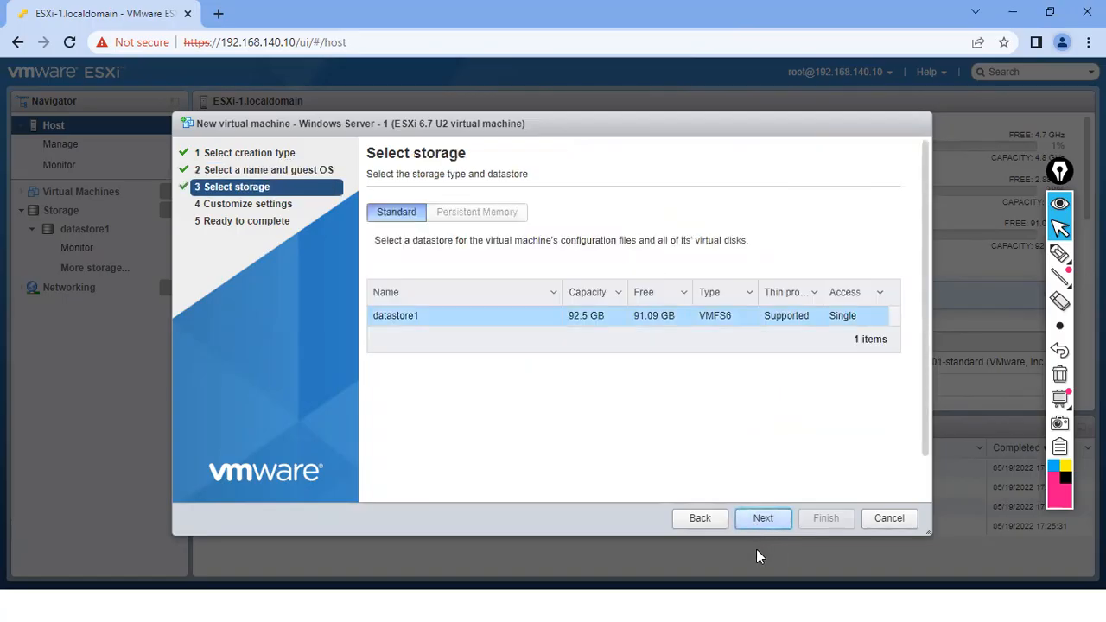
pyautogui.click(1059, 253)
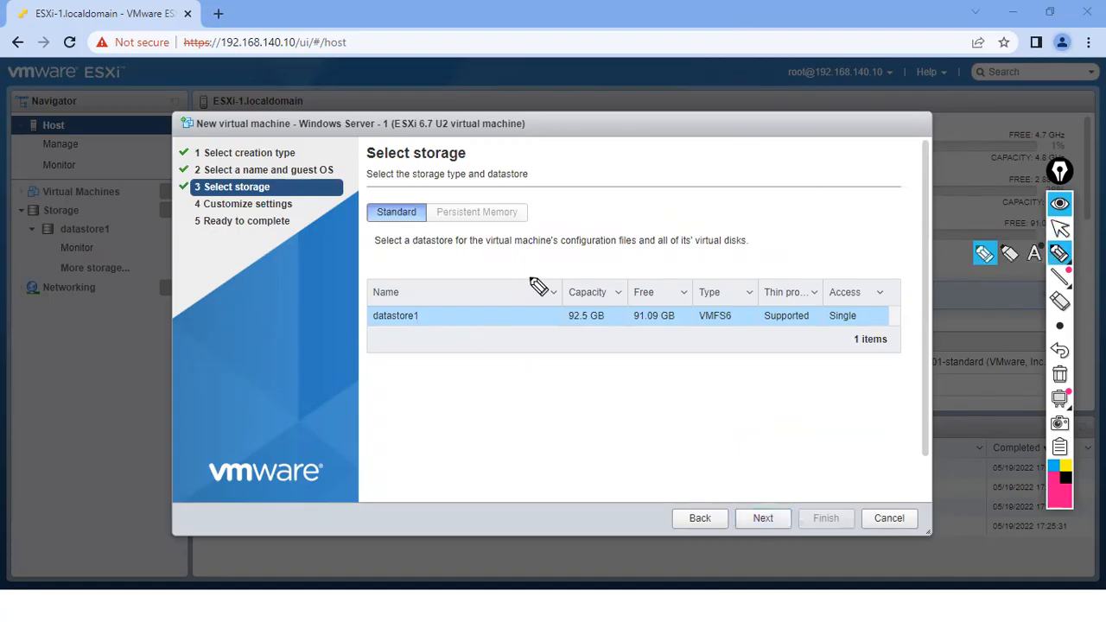
pyautogui.moveTo(535, 269); pyautogui.dragTo(545, 297)
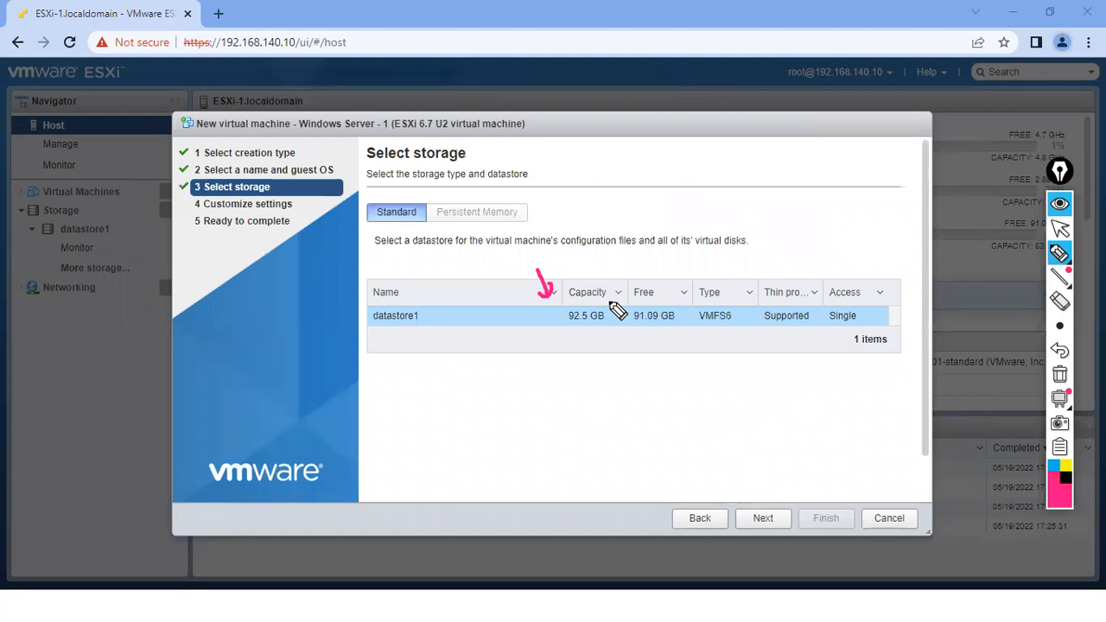
pyautogui.moveTo(353, 315); pyautogui.dragTo(357, 292)
# - Circle datastore1's 92.5 GB capacity, clear the marks, and proceed with datastore1 to Customize settings
pyautogui.click(1059, 373)
pyautogui.moveTo(587, 304); pyautogui.dragTo(596, 300)
pyautogui.moveTo(564, 264); pyautogui.dragTo(573, 297)
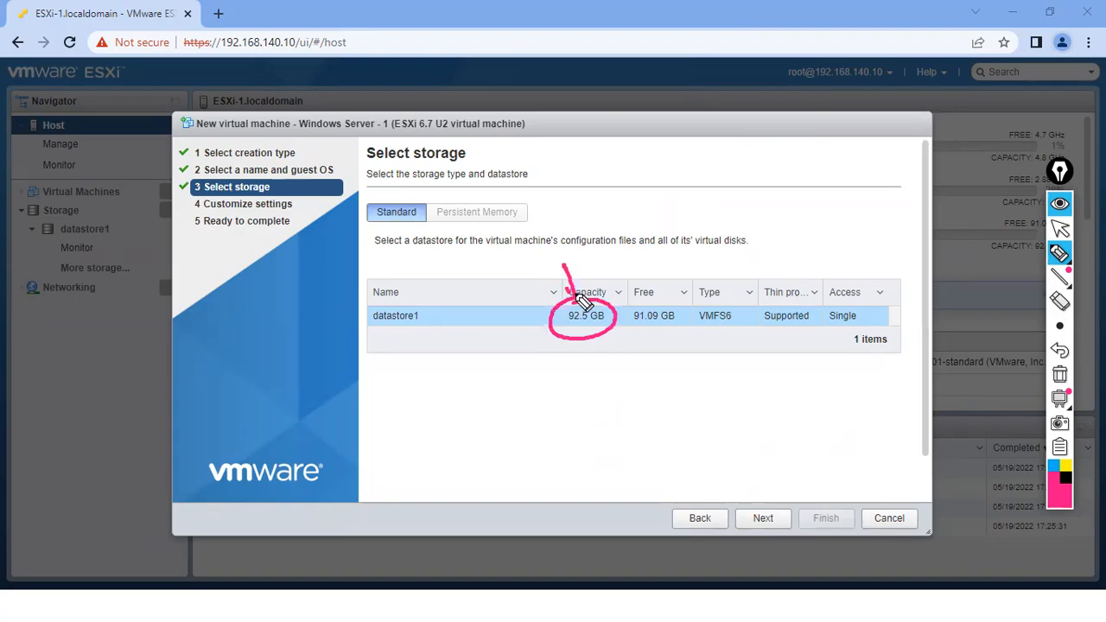
pyautogui.click(1059, 228)
pyautogui.click(1061, 376)
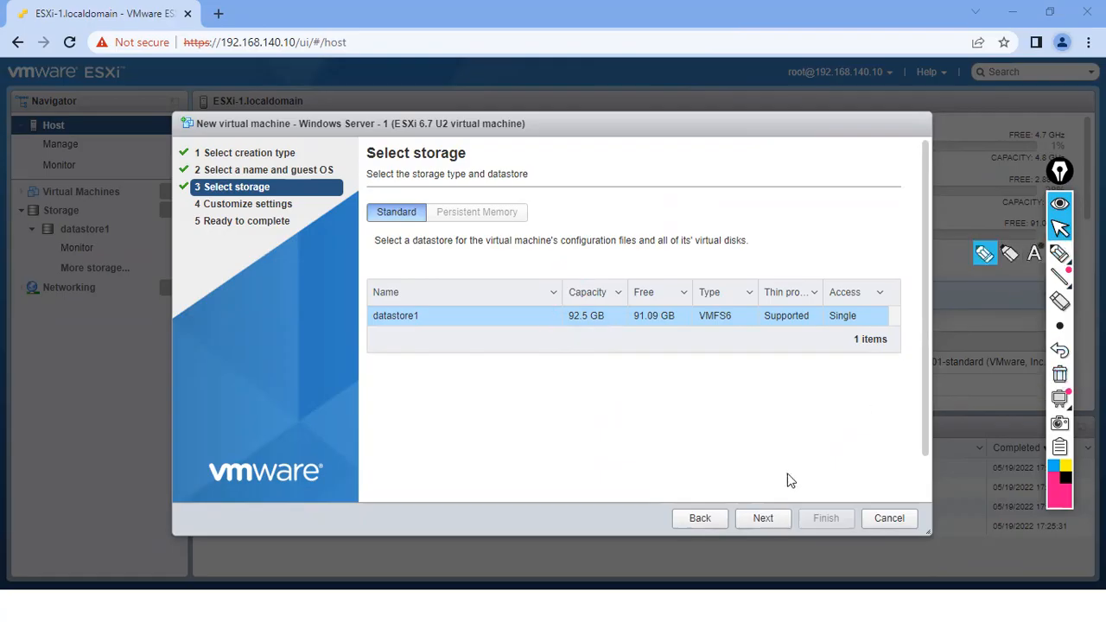
pyautogui.click(760, 523)
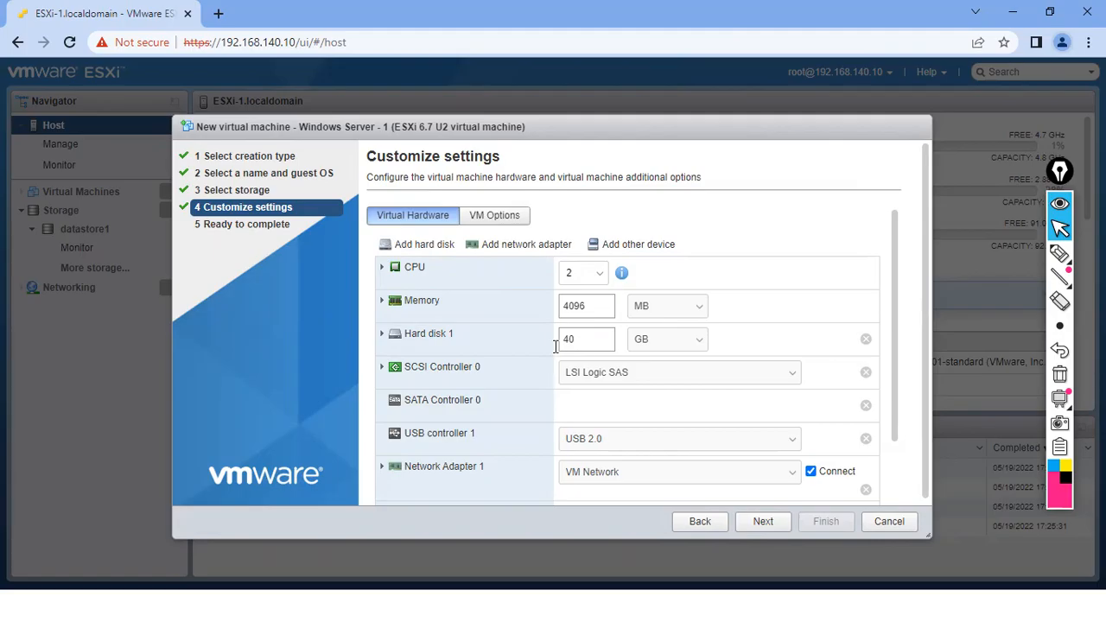
pyautogui.click(1059, 252)
pyautogui.moveTo(373, 262)
pyautogui.mouseDown()
pyautogui.moveTo(398, 268)
pyautogui.moveTo(398, 293)
pyautogui.mouseUp()
pyautogui.moveTo(580, 269)
pyautogui.mouseDown()
pyautogui.moveTo(595, 279)
pyautogui.moveTo(580, 259)
pyautogui.mouseUp()
pyautogui.moveTo(554, 230); pyautogui.dragTo(560, 256)
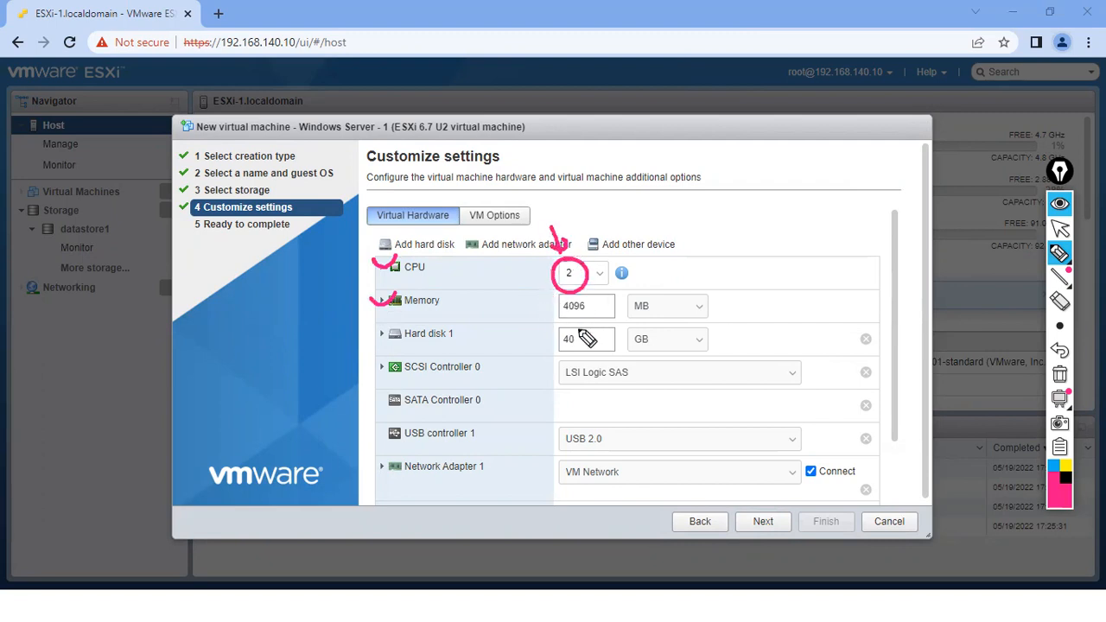
pyautogui.moveTo(594, 295)
pyautogui.mouseDown()
pyautogui.moveTo(563, 308)
pyautogui.moveTo(592, 293)
pyautogui.mouseUp()
pyautogui.moveTo(372, 332); pyautogui.dragTo(398, 317)
pyautogui.moveTo(575, 334); pyautogui.dragTo(589, 332)
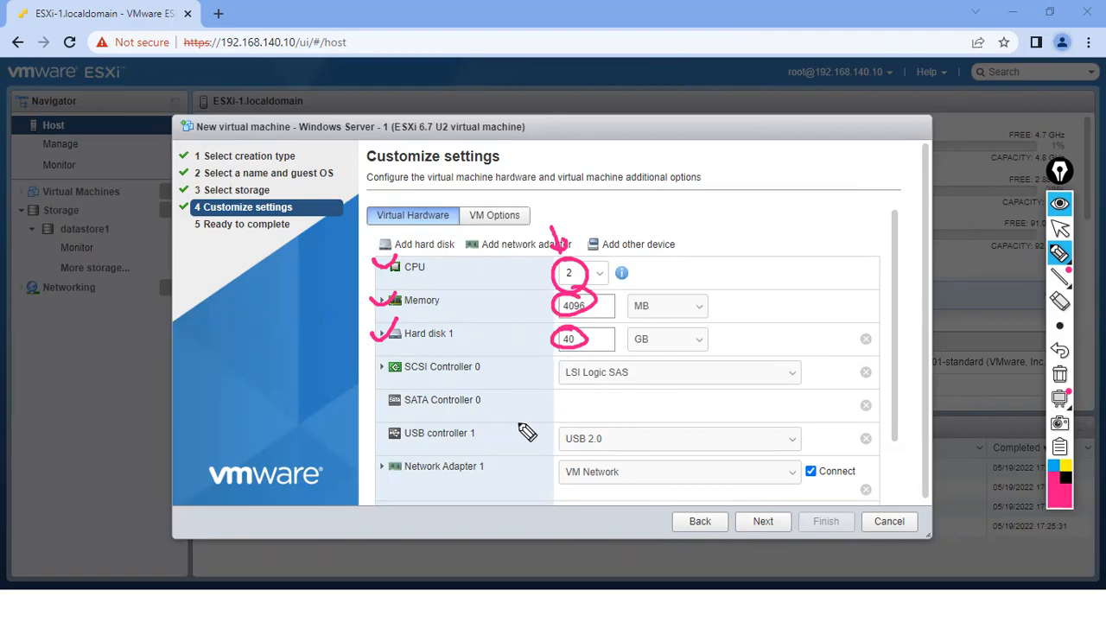
pyautogui.moveTo(390, 244)
pyautogui.mouseDown()
pyautogui.moveTo(390, 484)
pyautogui.moveTo(399, 480)
pyautogui.mouseUp()
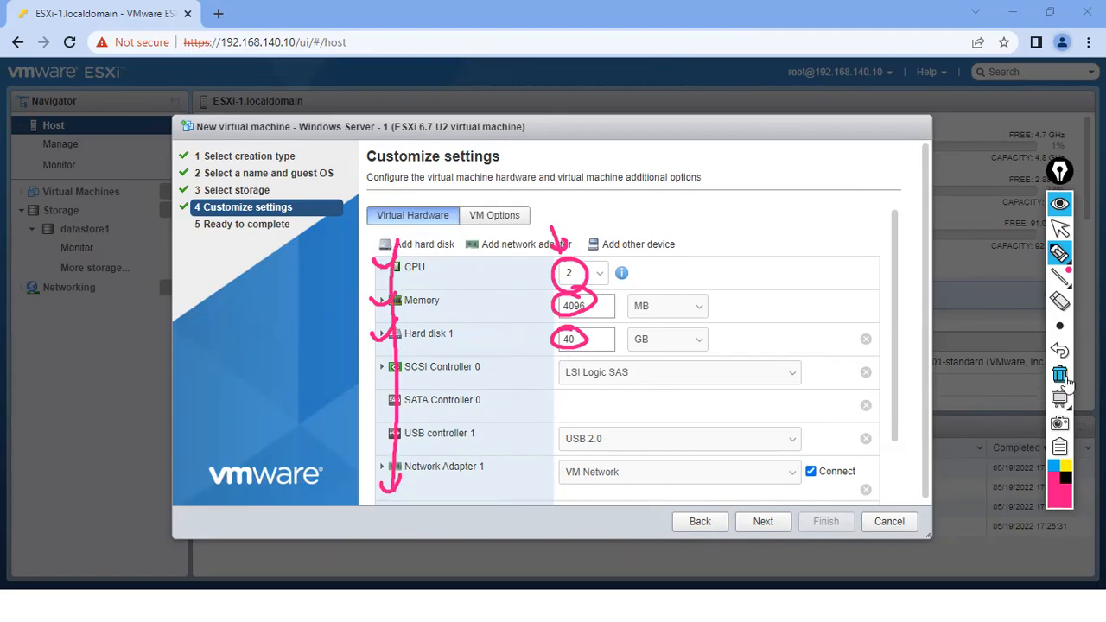
pyautogui.click(1059, 228)
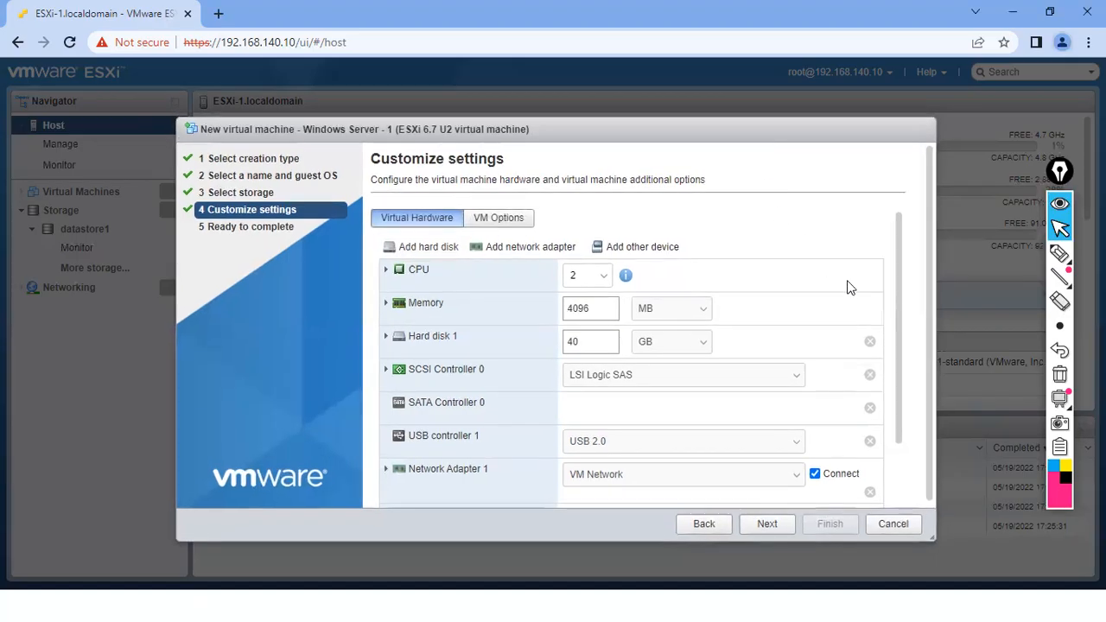
pyautogui.moveTo(898, 299); pyautogui.dragTo(899, 394)
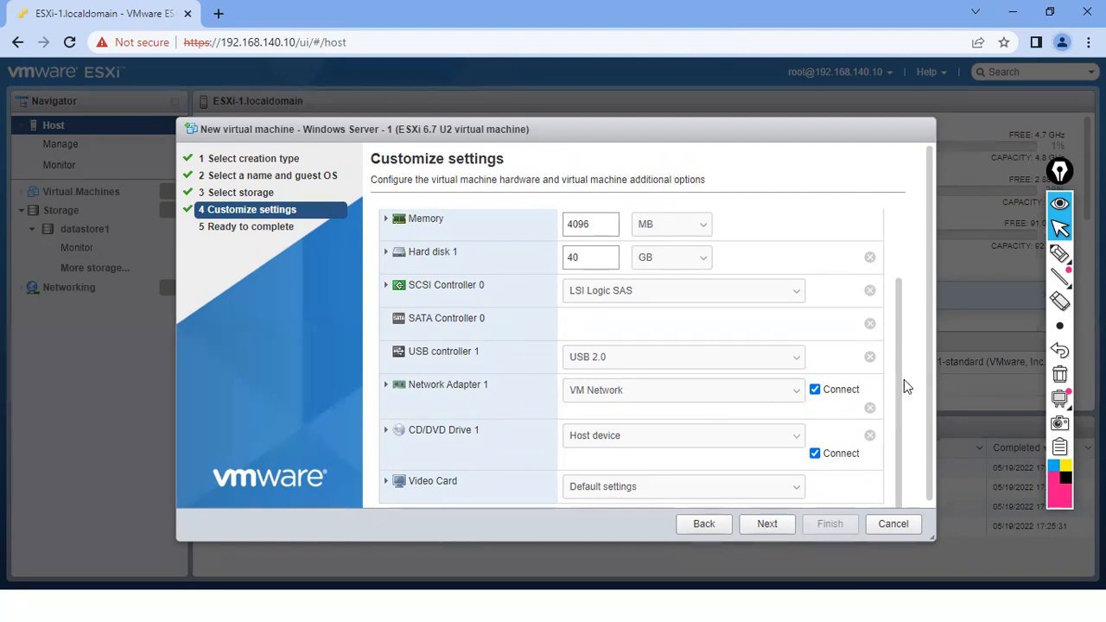
pyautogui.scroll(1, 896, 385)
pyautogui.moveTo(897, 371); pyautogui.dragTo(902, 298)
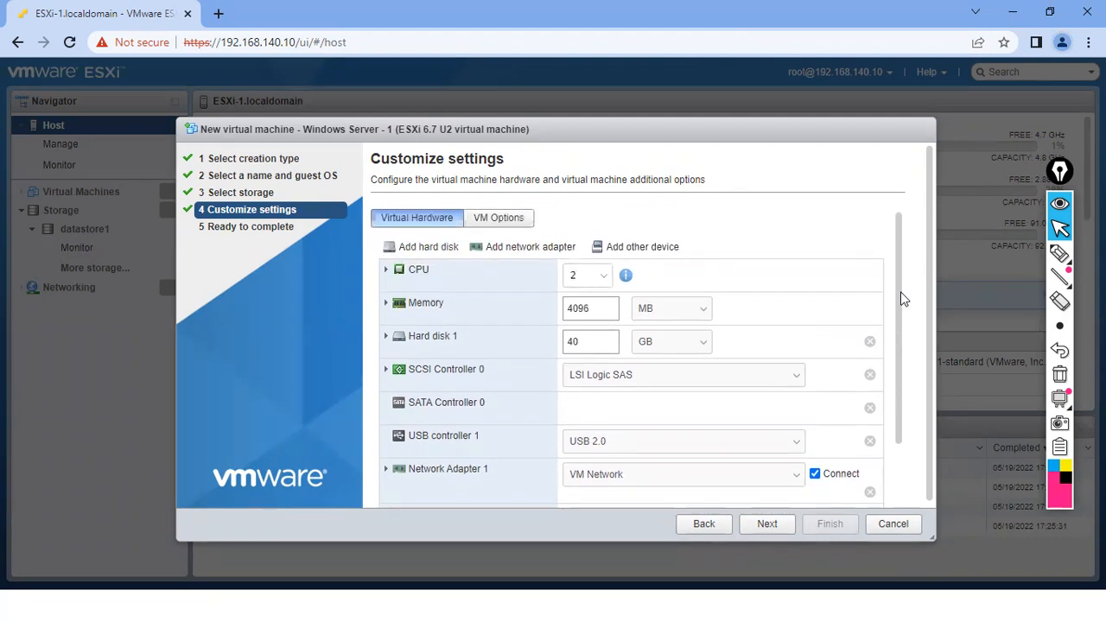
pyautogui.click(1059, 253)
pyautogui.moveTo(714, 78); pyautogui.dragTo(755, 74)
pyautogui.moveTo(740, 72); pyautogui.dragTo(753, 68)
pyautogui.moveTo(755, 54); pyautogui.dragTo(759, 72)
pyautogui.moveTo(674, 102); pyautogui.dragTo(698, 95)
pyautogui.moveTo(685, 86); pyautogui.dragTo(690, 105)
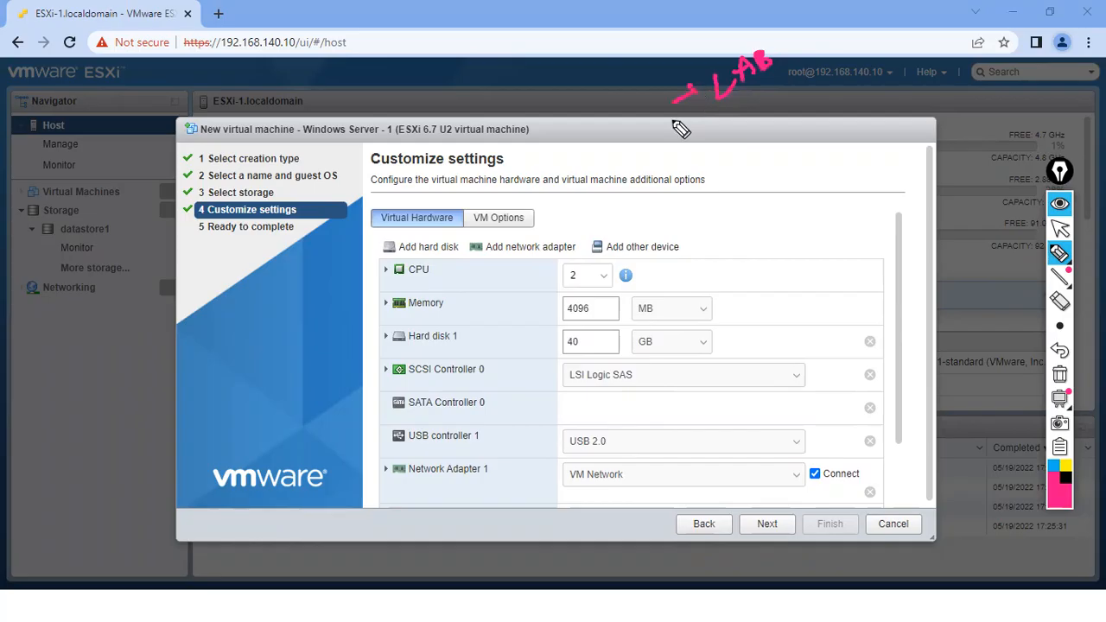
pyautogui.click(1059, 374)
pyautogui.click(1058, 229)
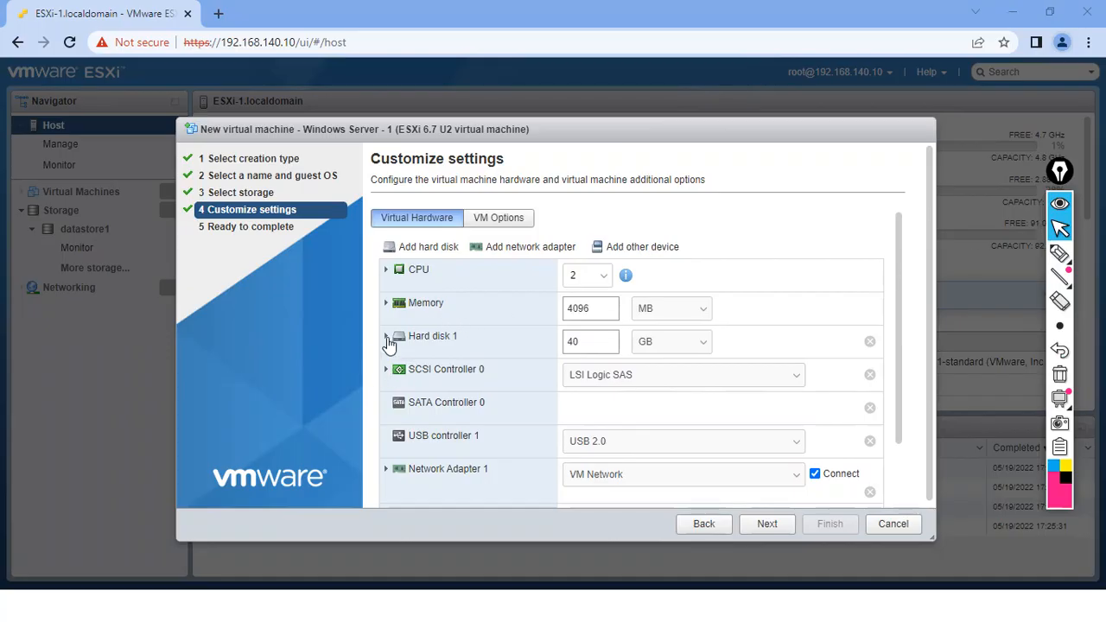
# - Expand Hard disk 1 and point out the Thin and Thick lazily zeroed provisioning options
pyautogui.click(386, 337)
pyautogui.moveTo(899, 294); pyautogui.dragTo(899, 360)
pyautogui.click(1059, 254)
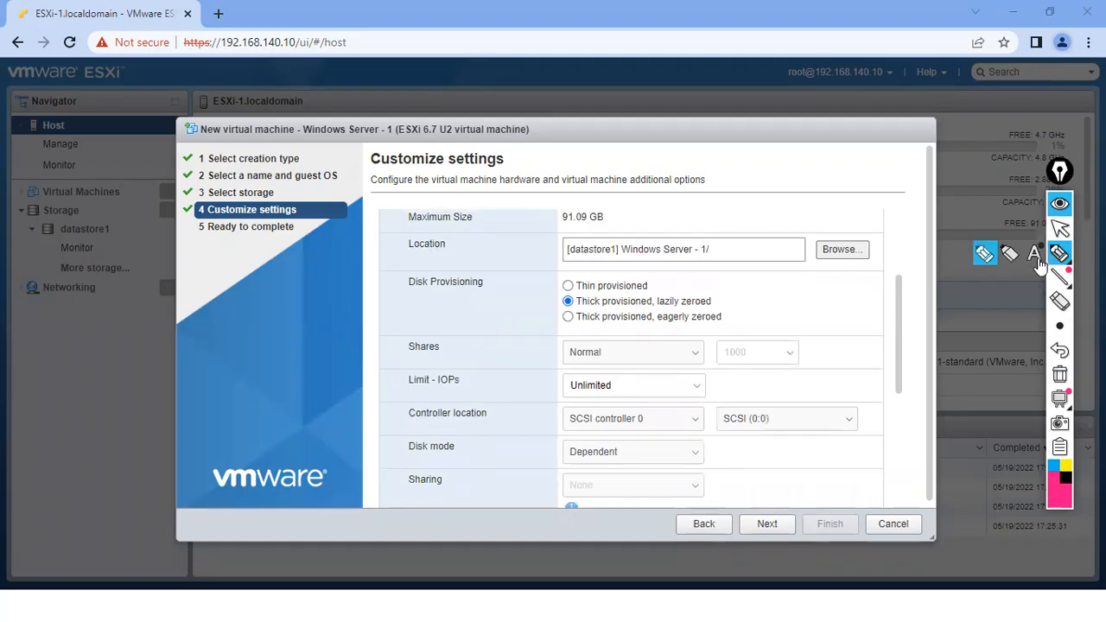
pyautogui.moveTo(561, 281)
pyautogui.mouseDown()
pyautogui.moveTo(578, 275)
pyautogui.moveTo(582, 294)
pyautogui.mouseUp()
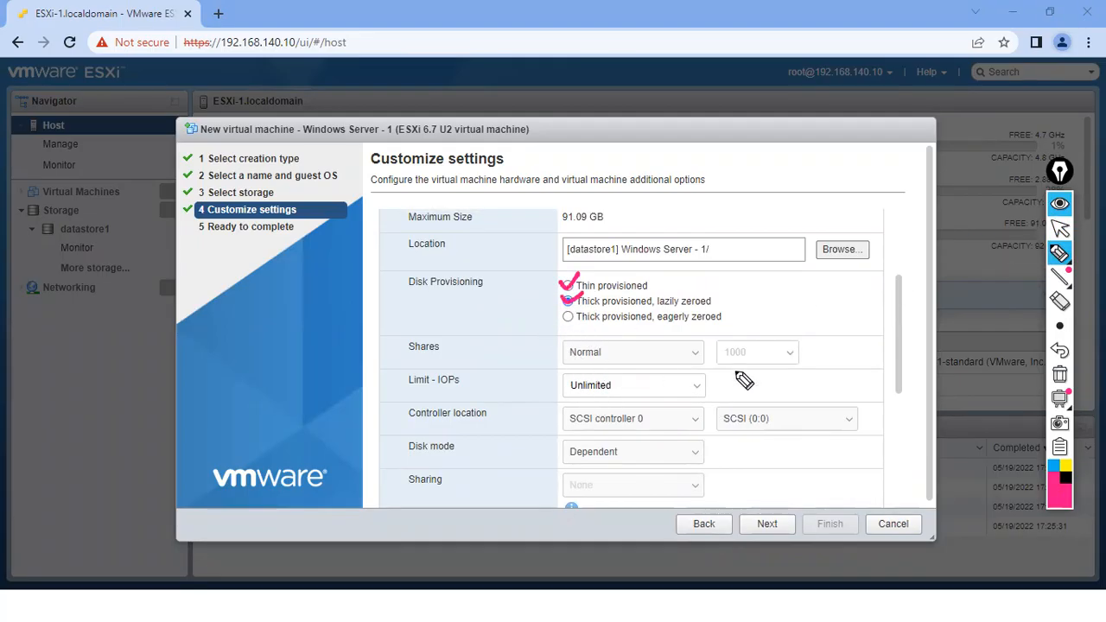
pyautogui.click(1061, 377)
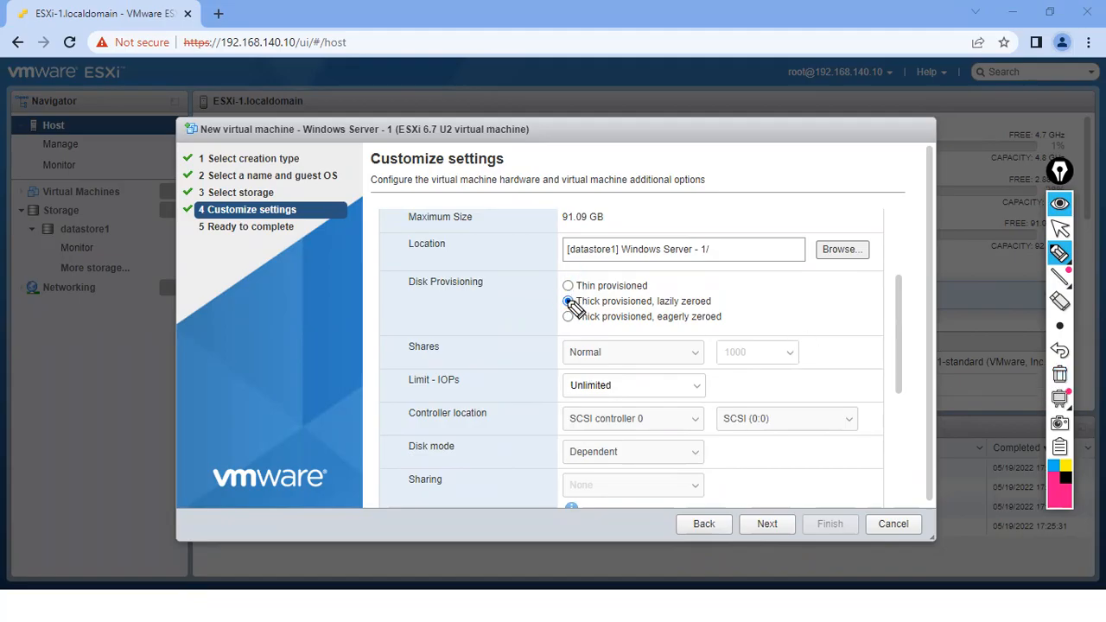
pyautogui.moveTo(550, 306); pyautogui.dragTo(562, 303)
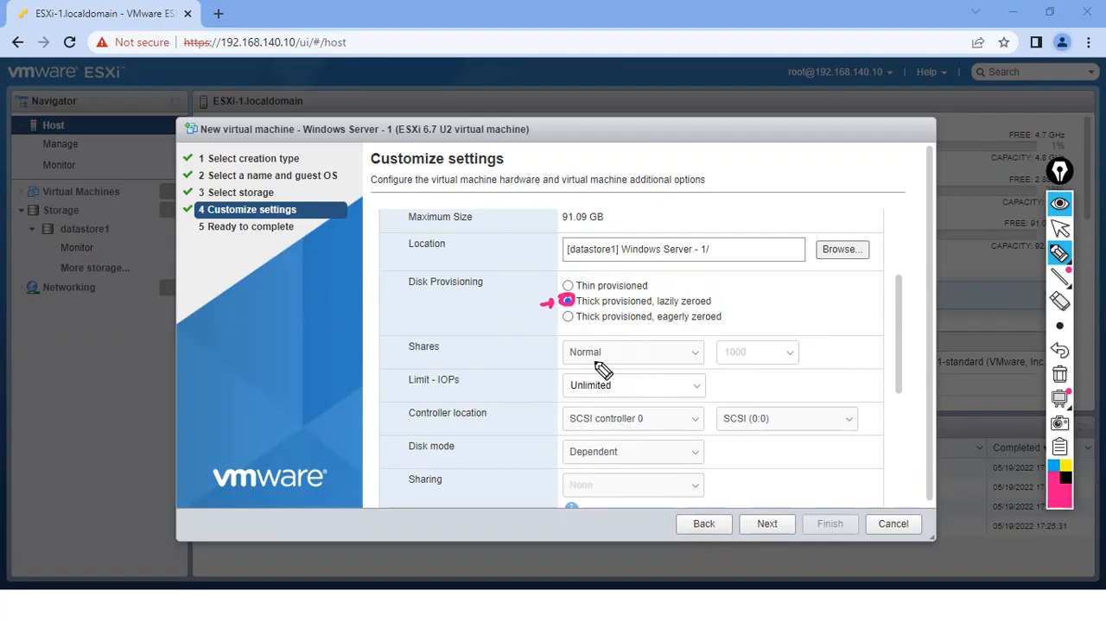
pyautogui.click(1060, 371)
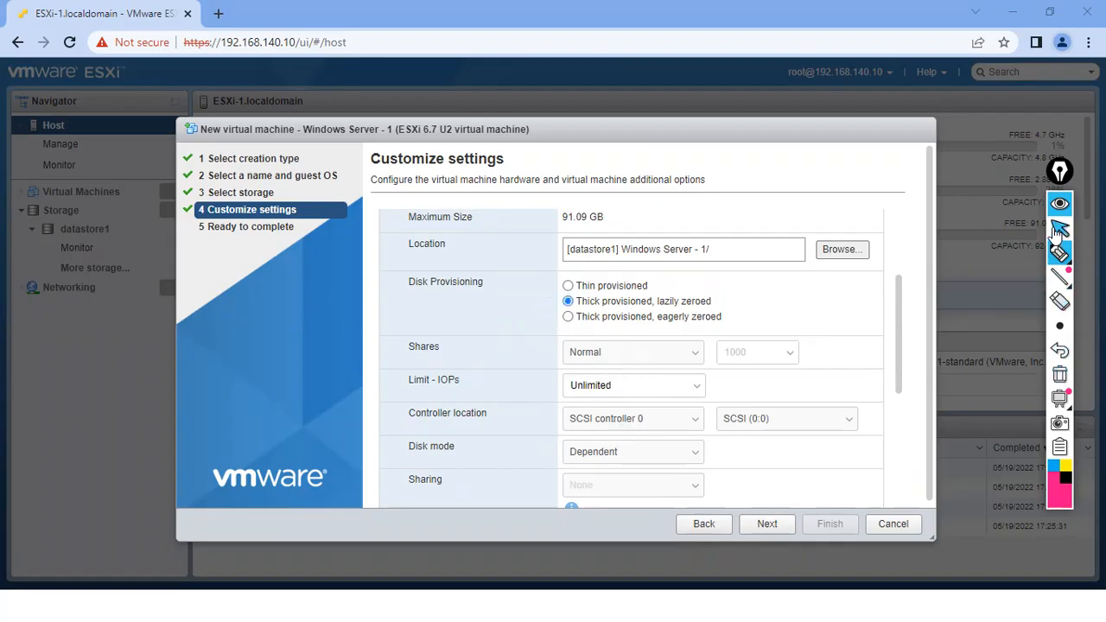
# - Circle the 40 GB disk size, write a '40 GB' note beside it, then erase the annotations
pyautogui.scroll(2, 903, 316)
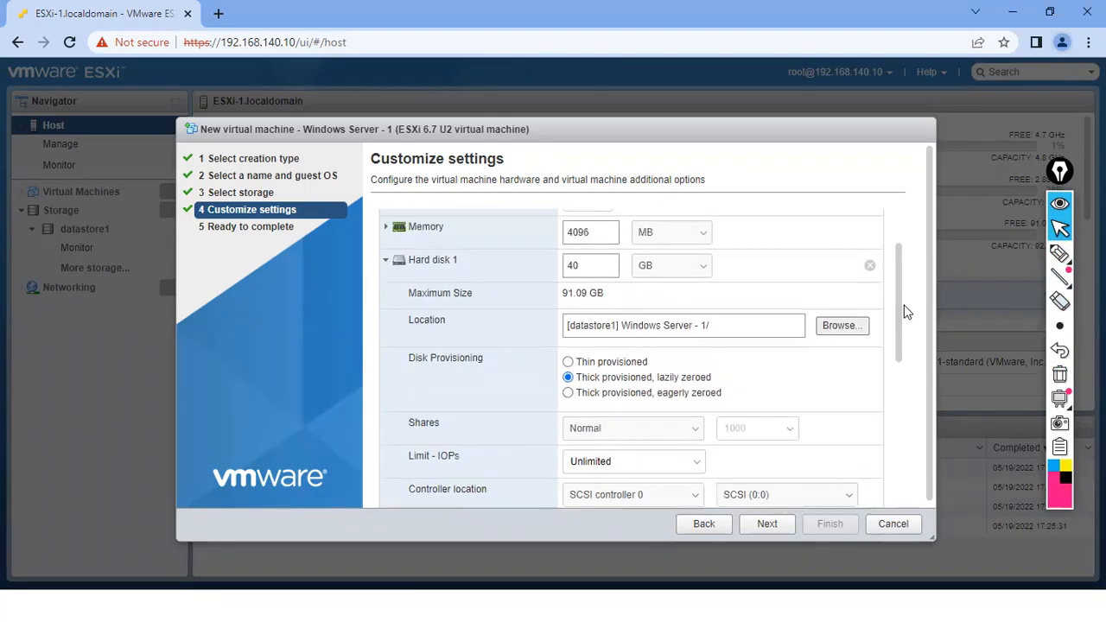
pyautogui.click(1059, 253)
pyautogui.moveTo(580, 261)
pyautogui.mouseDown()
pyautogui.moveTo(657, 298)
pyautogui.moveTo(607, 250)
pyautogui.moveTo(596, 257)
pyautogui.mouseUp()
pyautogui.moveTo(554, 385); pyautogui.dragTo(537, 388)
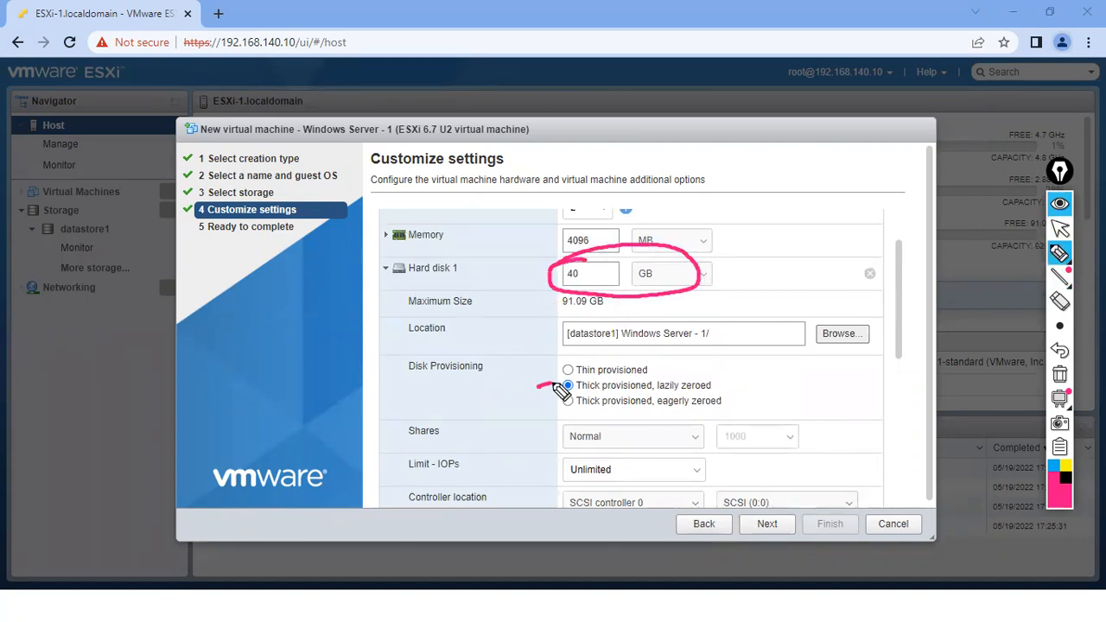
pyautogui.moveTo(745, 298)
pyautogui.mouseDown()
pyautogui.moveTo(821, 275)
pyautogui.moveTo(805, 281)
pyautogui.mouseUp()
pyautogui.moveTo(781, 258)
pyautogui.mouseDown()
pyautogui.moveTo(810, 310)
pyautogui.moveTo(768, 261)
pyautogui.mouseUp()
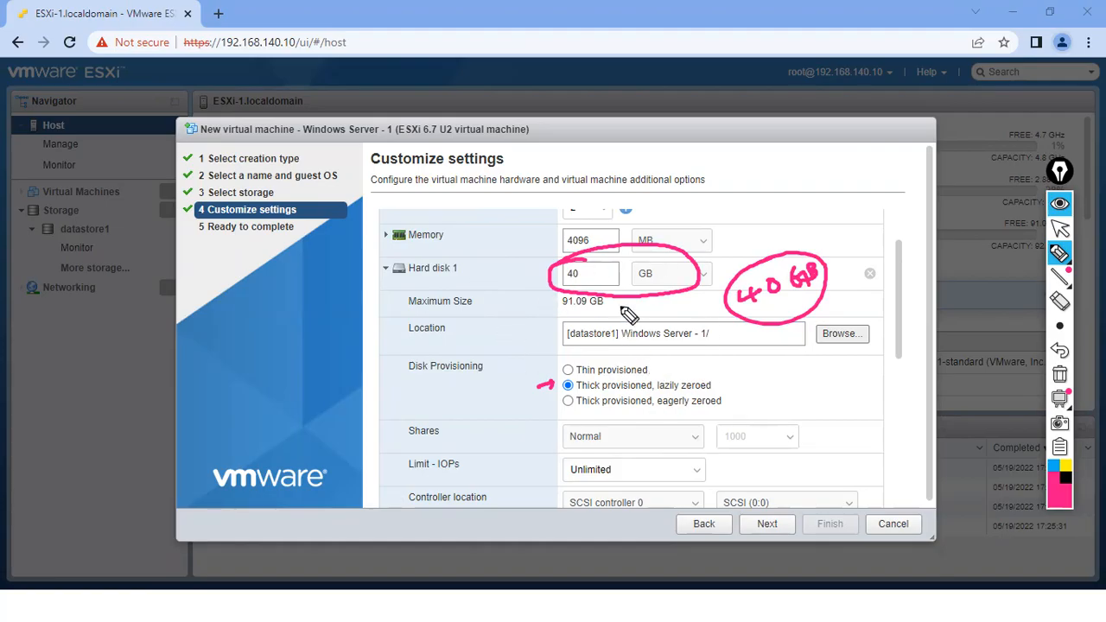
pyautogui.click(1060, 376)
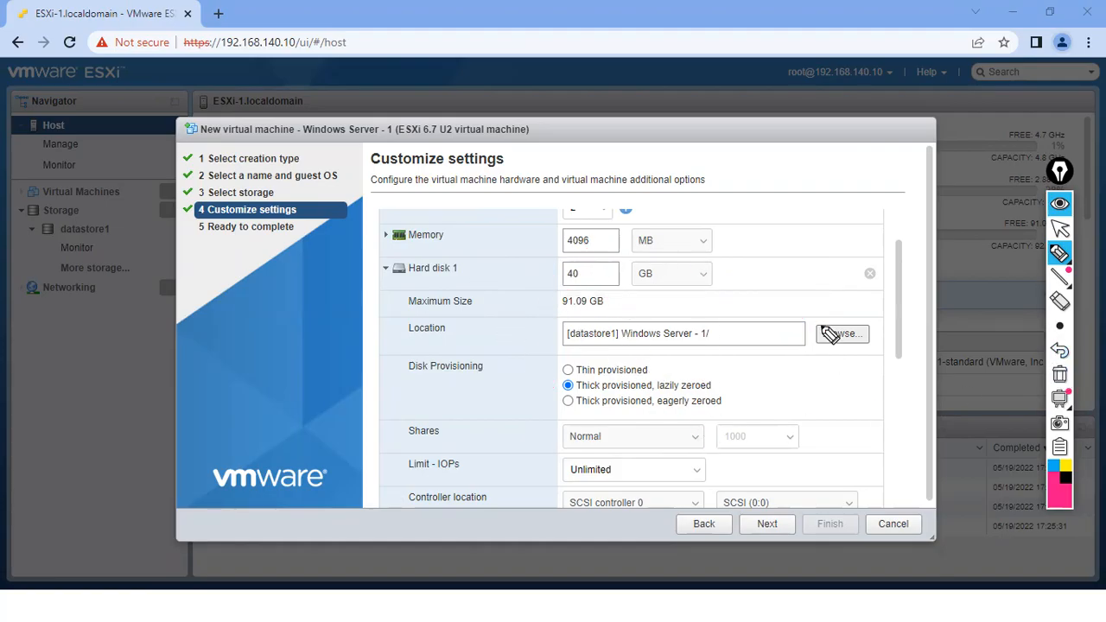
pyautogui.moveTo(657, 164)
pyautogui.mouseDown()
pyautogui.moveTo(669, 178)
pyautogui.moveTo(735, 157)
pyautogui.moveTo(725, 156)
pyautogui.mouseUp()
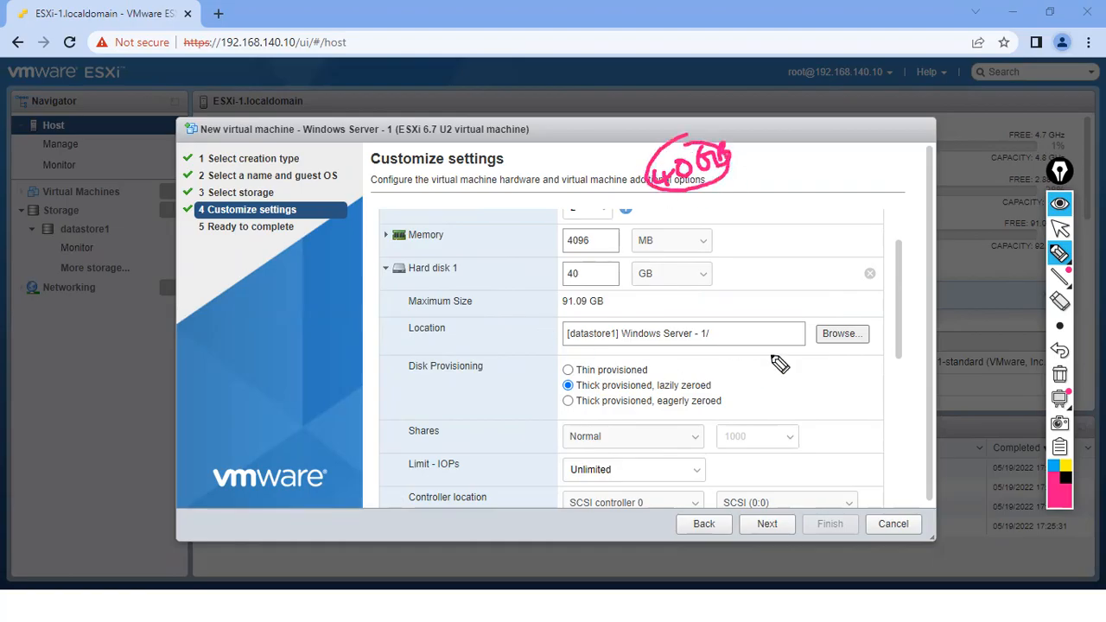
pyautogui.click(1059, 377)
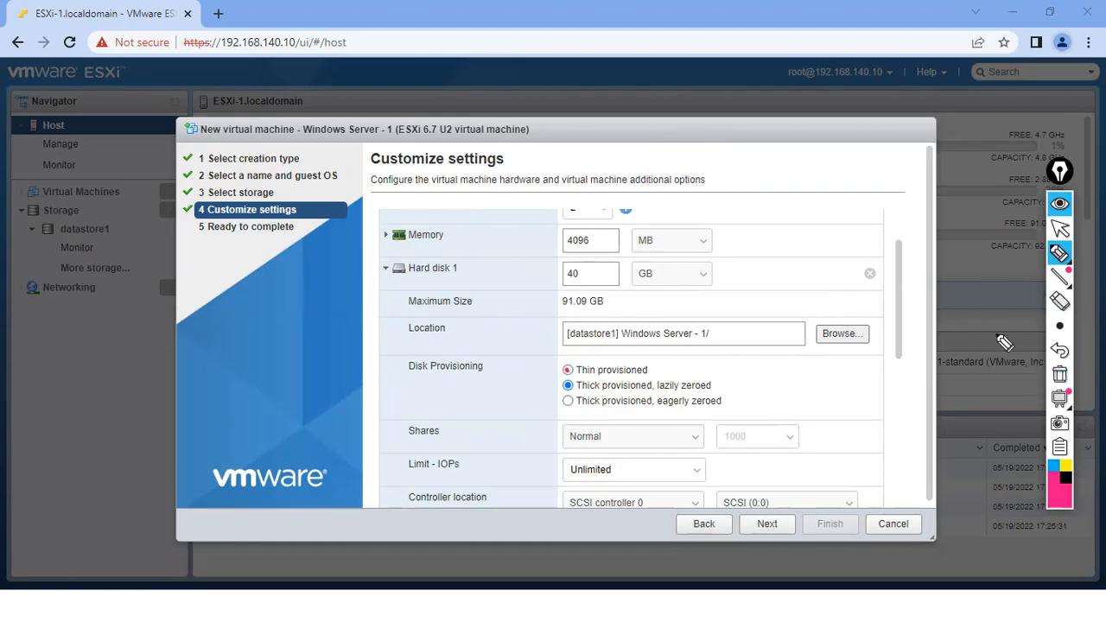
# - Write a '40GB' note and mark the Location field and Hard disk 1 row
pyautogui.click(1059, 227)
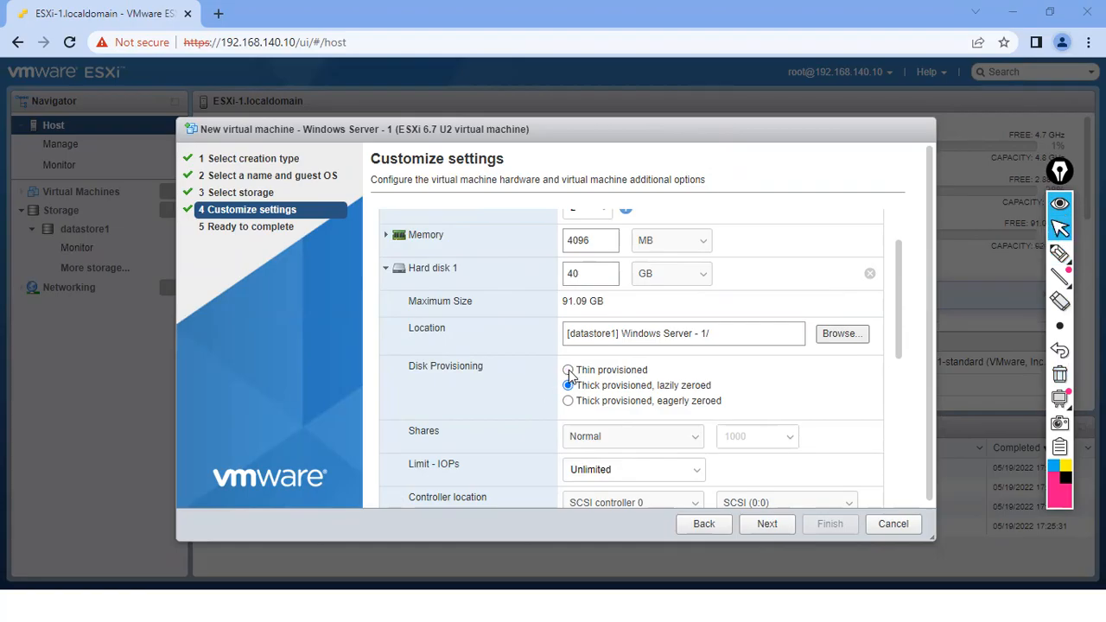
pyautogui.click(1059, 255)
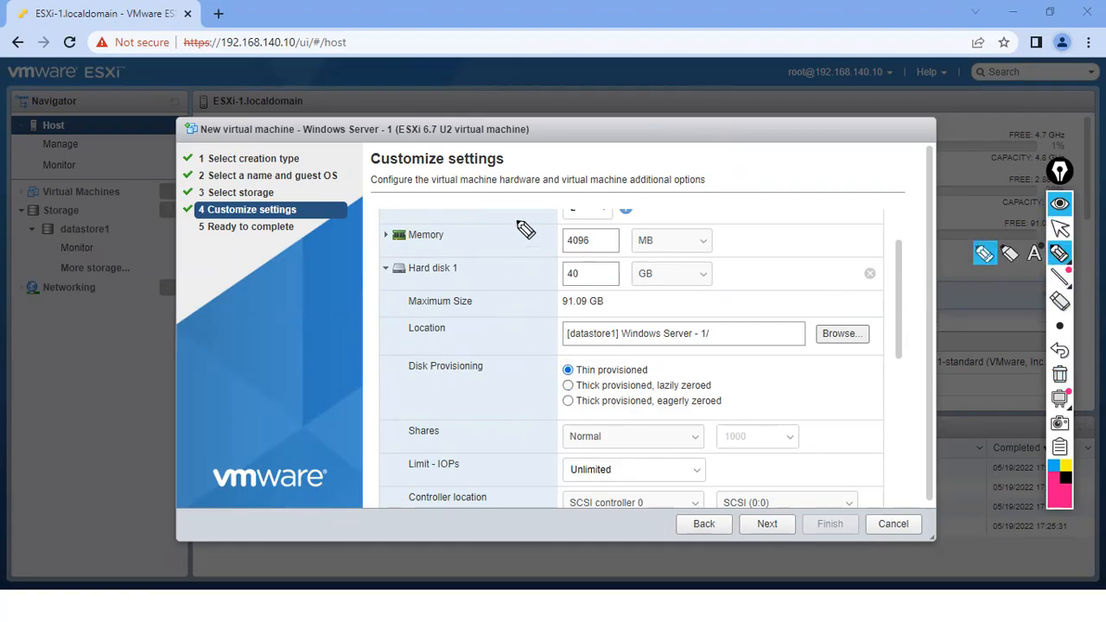
pyautogui.moveTo(613, 148)
pyautogui.mouseDown()
pyautogui.moveTo(630, 165)
pyautogui.moveTo(698, 146)
pyautogui.mouseUp()
pyautogui.moveTo(615, 185)
pyautogui.mouseDown()
pyautogui.moveTo(691, 164)
pyautogui.moveTo(722, 130)
pyautogui.mouseUp()
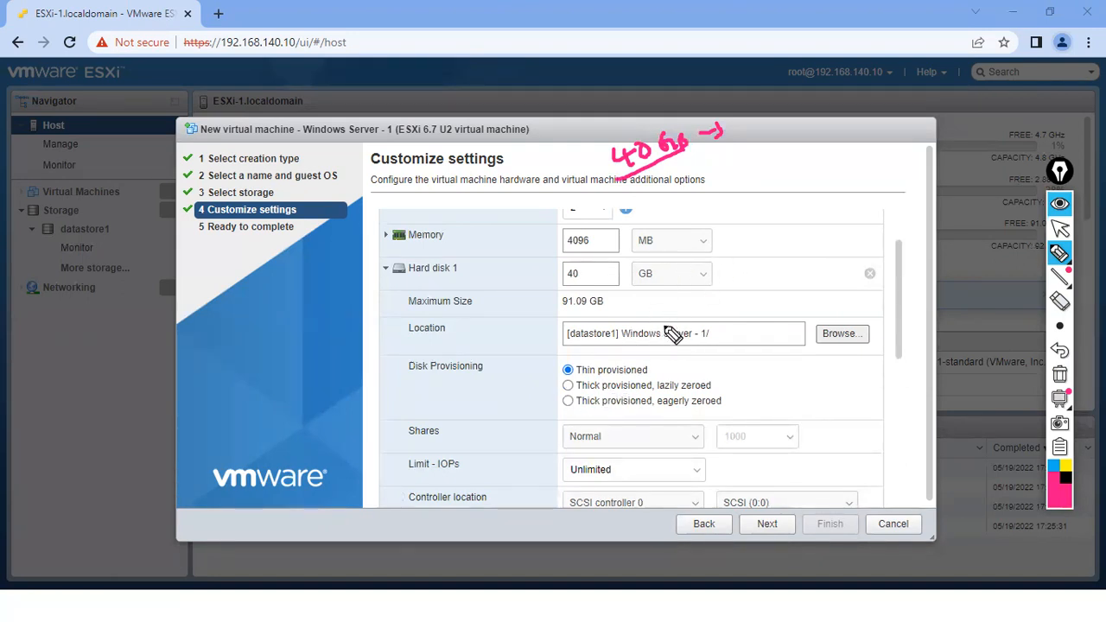
pyautogui.moveTo(532, 327); pyautogui.dragTo(537, 341)
pyautogui.moveTo(741, 249); pyautogui.dragTo(808, 251)
pyautogui.moveTo(750, 279); pyautogui.dragTo(793, 261)
# - Circle the notes, mark Thin provisioned for Hard disk 1, and erase the pink annotations
pyautogui.moveTo(623, 145); pyautogui.dragTo(658, 138)
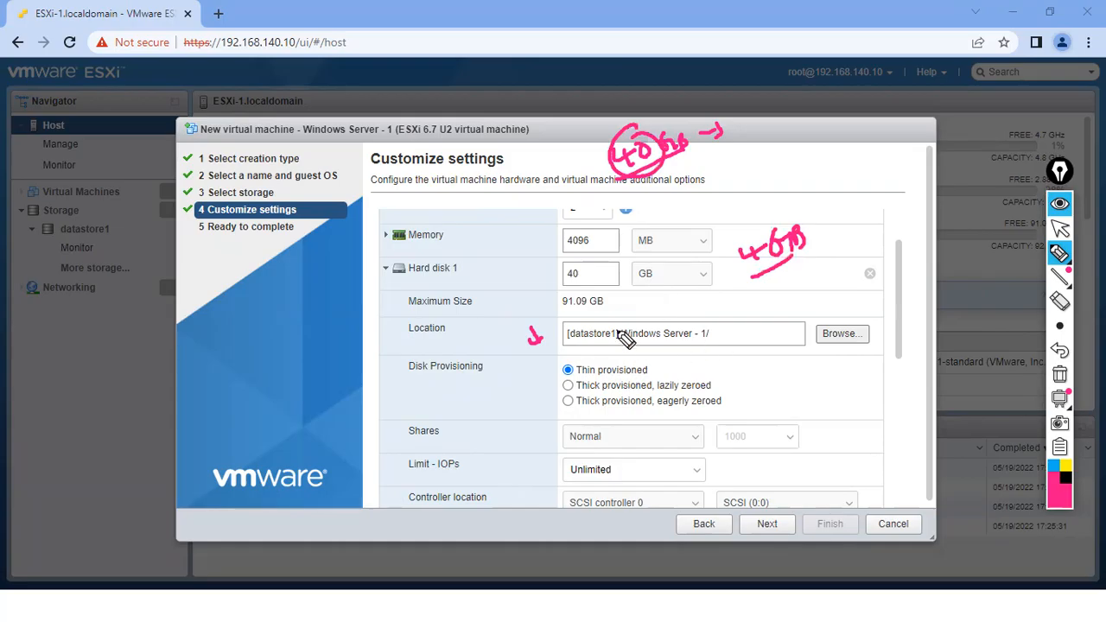
pyautogui.moveTo(788, 213); pyautogui.dragTo(799, 217)
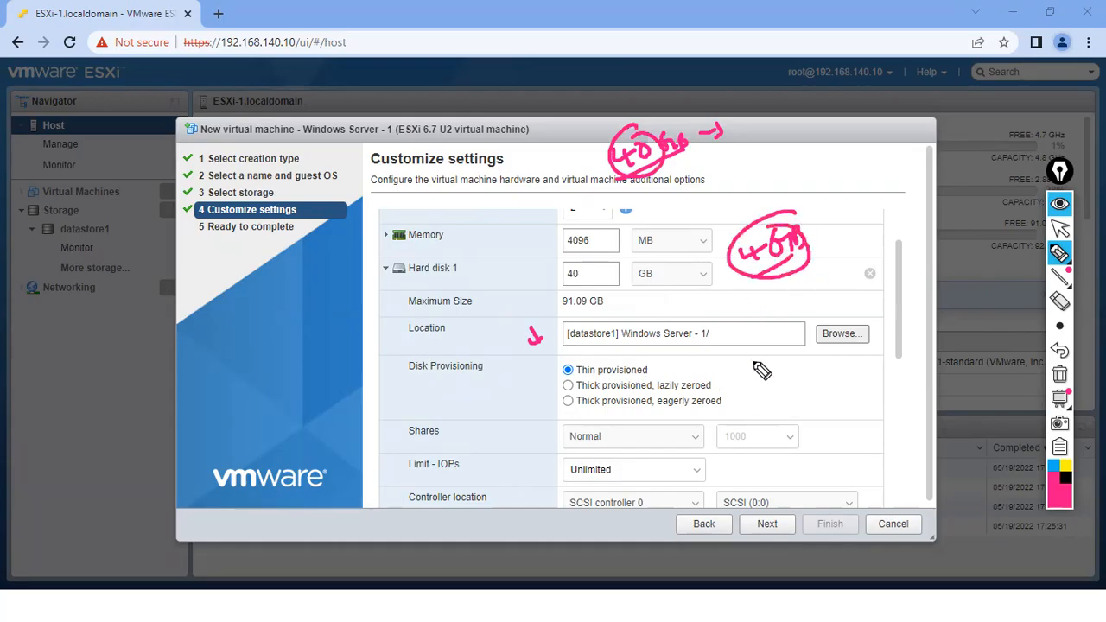
pyautogui.moveTo(765, 301)
pyautogui.mouseDown()
pyautogui.moveTo(788, 318)
pyautogui.moveTo(808, 296)
pyautogui.moveTo(828, 298)
pyautogui.mouseUp()
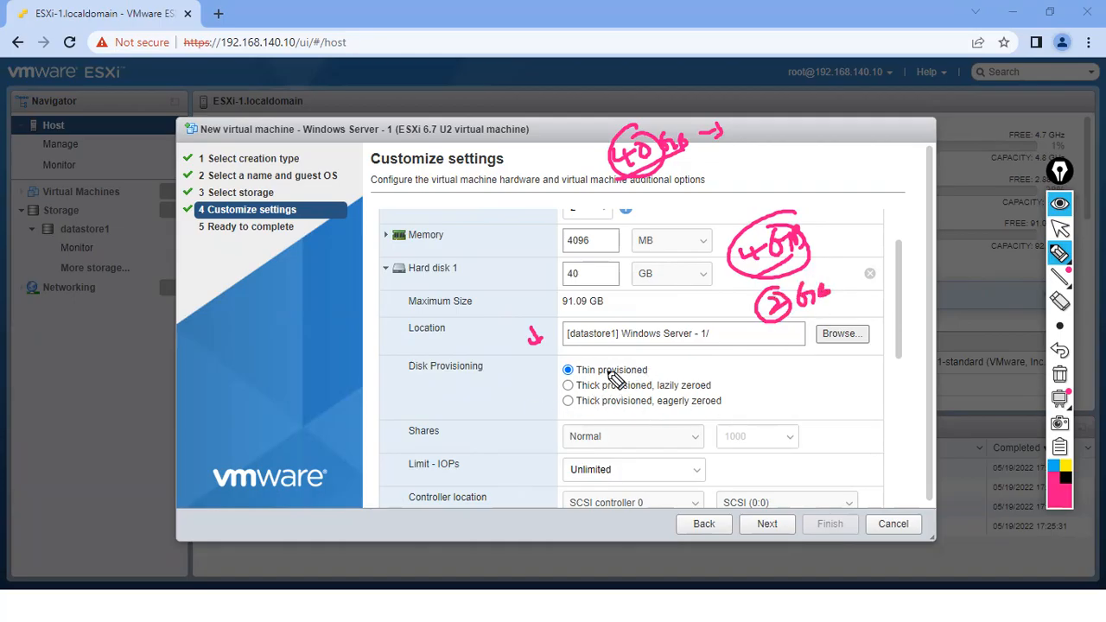
pyautogui.moveTo(557, 350); pyautogui.dragTo(574, 366)
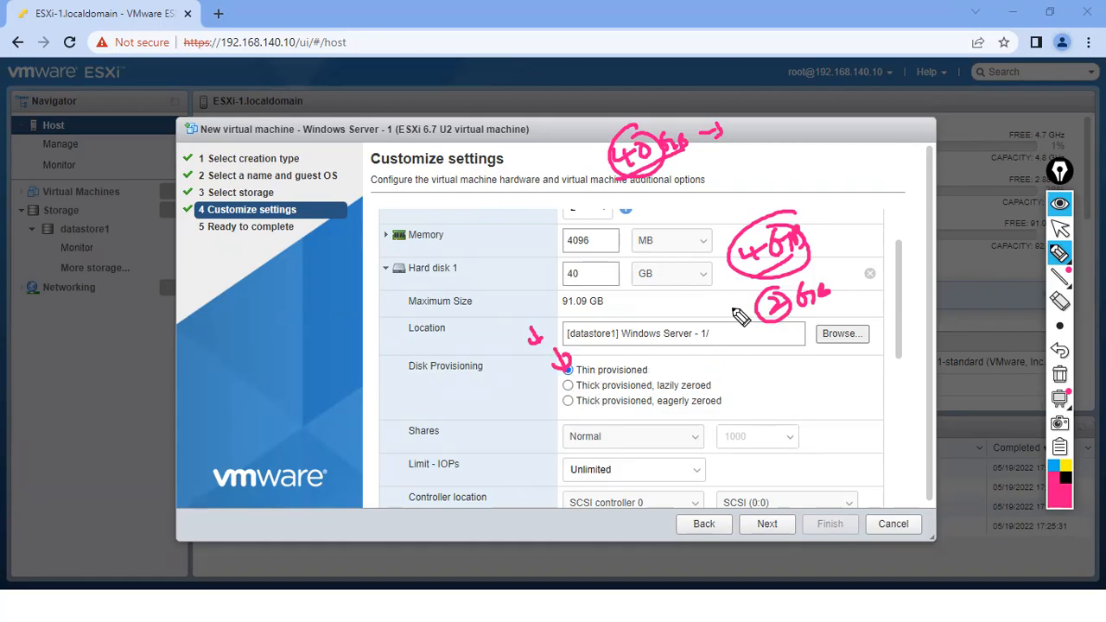
pyautogui.click(1058, 373)
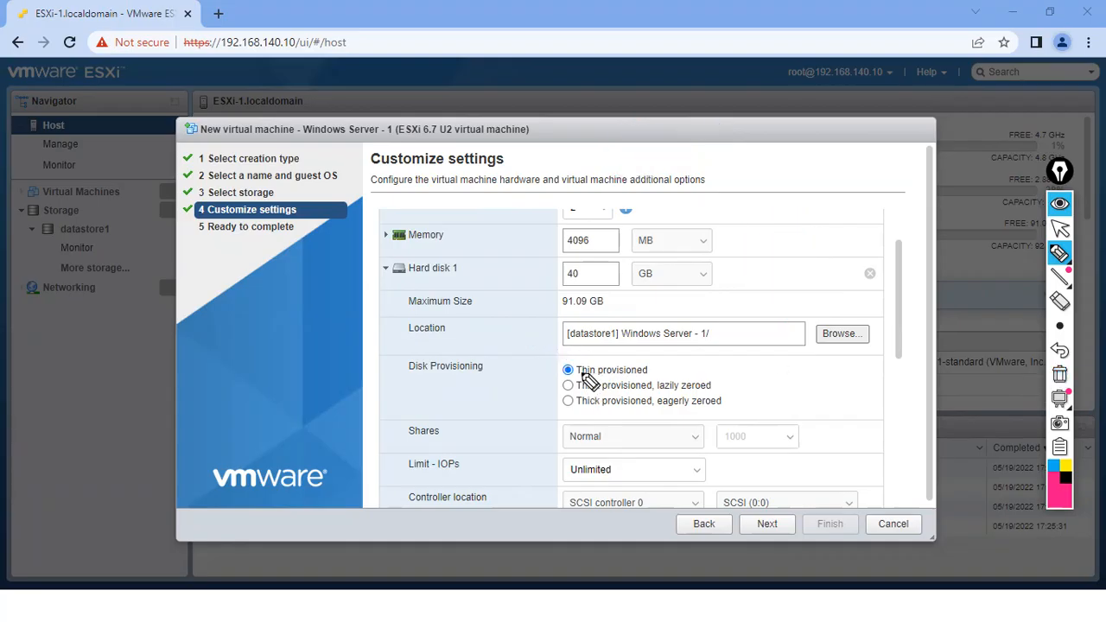
pyautogui.click(568, 370)
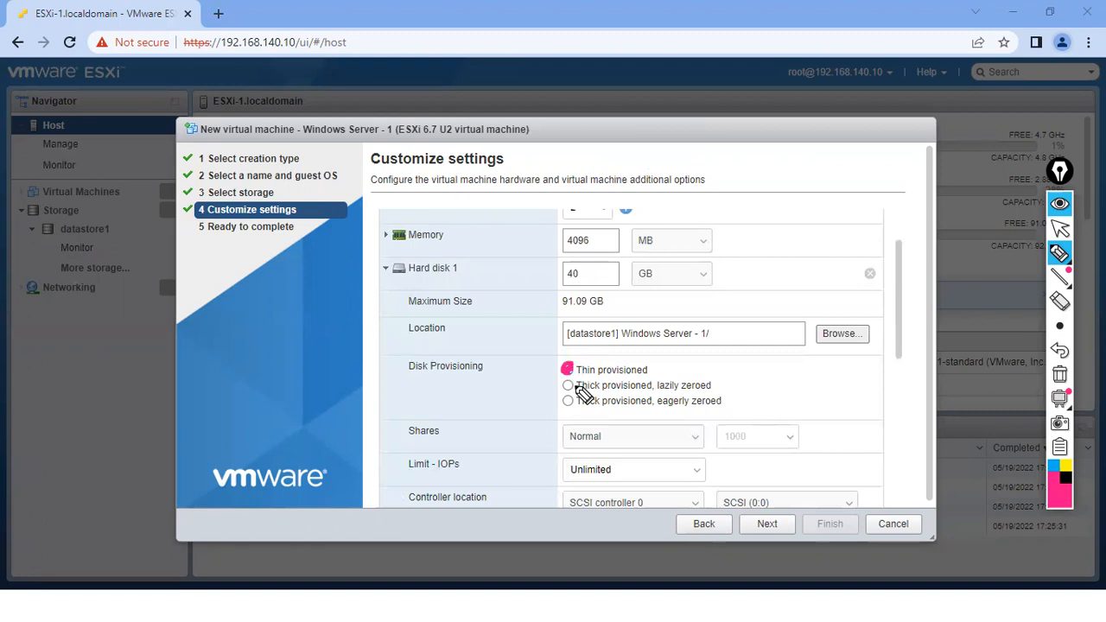
pyautogui.click(1059, 376)
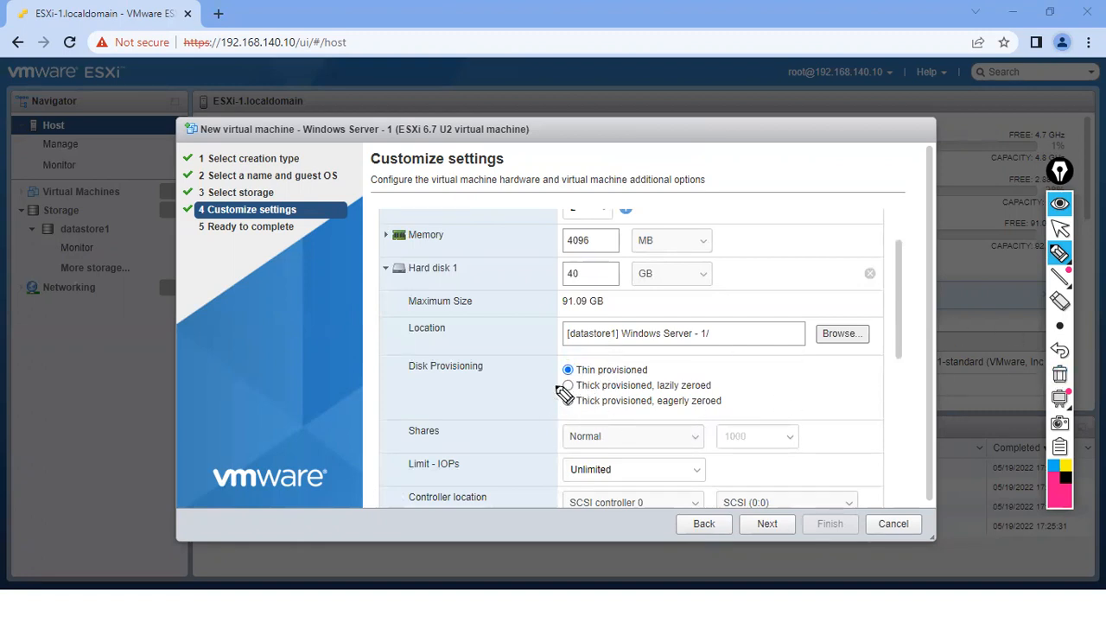
pyautogui.moveTo(546, 393); pyautogui.dragTo(559, 386)
pyautogui.click(1059, 378)
pyautogui.click(1059, 228)
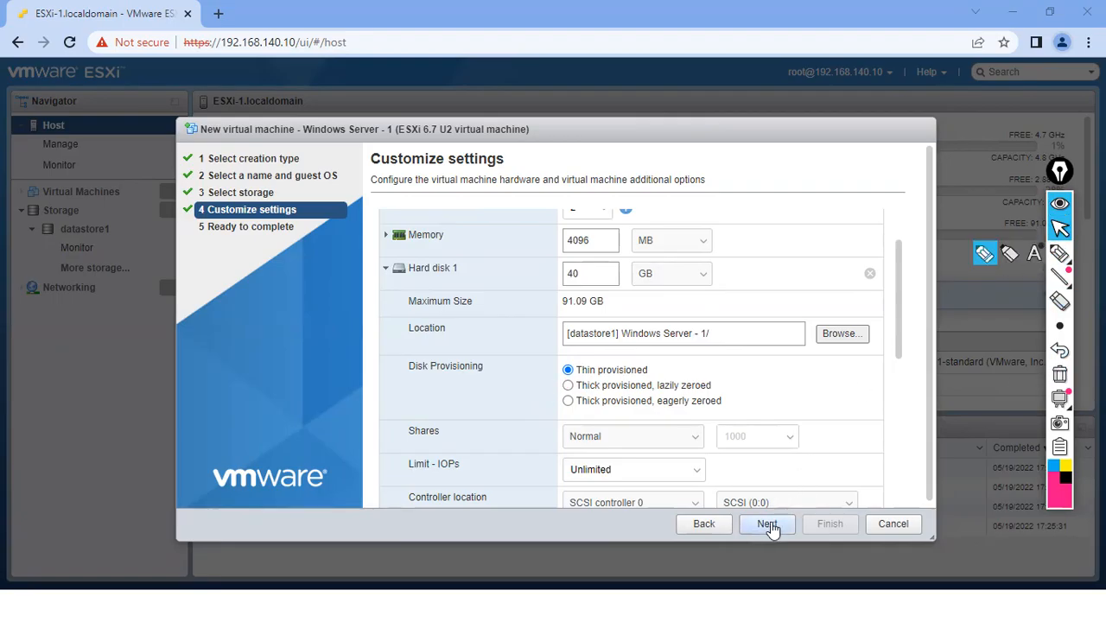
# - Advance to Ready to complete and scroll through the settings summary
pyautogui.click(768, 525)
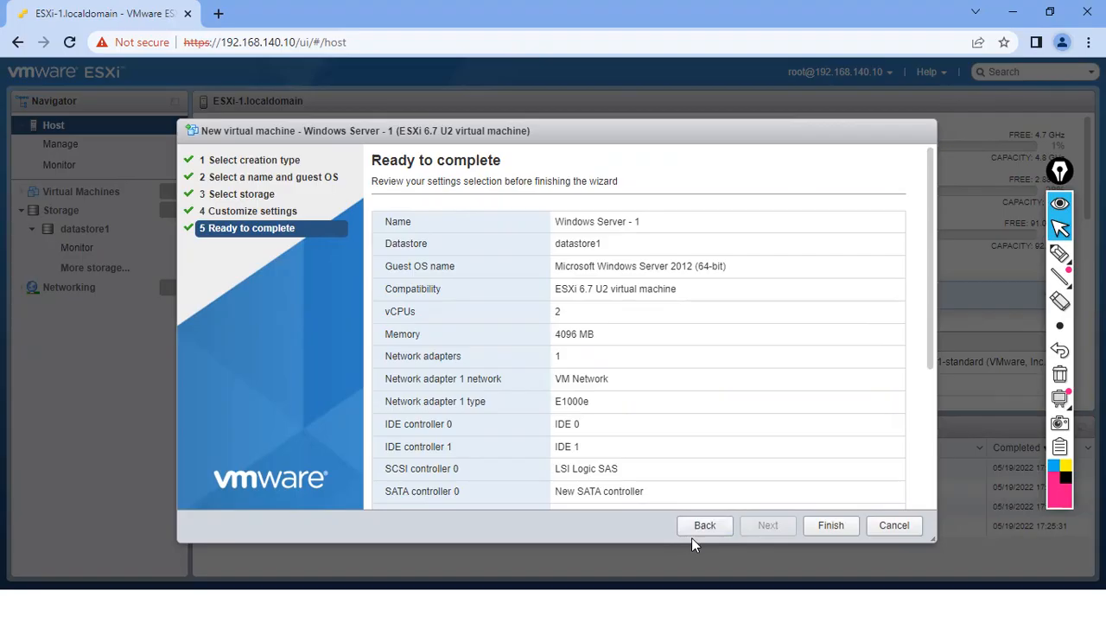
pyautogui.moveTo(933, 355); pyautogui.dragTo(931, 505)
# - Finish the wizard and highlight the Create VM task under Recent tasks
pyautogui.click(827, 525)
pyautogui.moveTo(1064, 276)
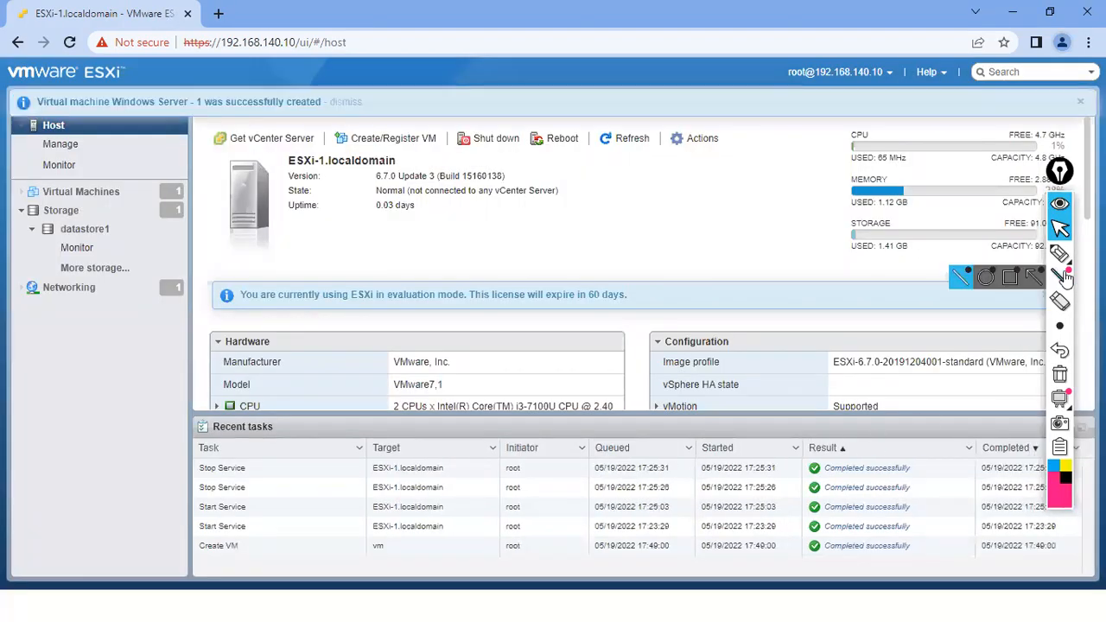
pyautogui.click(1059, 252)
pyautogui.moveTo(812, 546); pyautogui.dragTo(825, 546)
pyautogui.moveTo(226, 528)
pyautogui.mouseDown()
pyautogui.moveTo(184, 563)
pyautogui.moveTo(226, 530)
pyautogui.mouseUp()
pyautogui.moveTo(243, 406)
pyautogui.mouseDown()
pyautogui.moveTo(275, 436)
pyautogui.moveTo(253, 407)
pyautogui.mouseUp()
# - Tick the Create VM success check, clear the marks, and open the Virtual Machines list
pyautogui.moveTo(200, 444)
pyautogui.mouseDown()
pyautogui.moveTo(200, 523)
pyautogui.moveTo(206, 509)
pyautogui.mouseUp()
pyautogui.moveTo(193, 424); pyautogui.dragTo(209, 466)
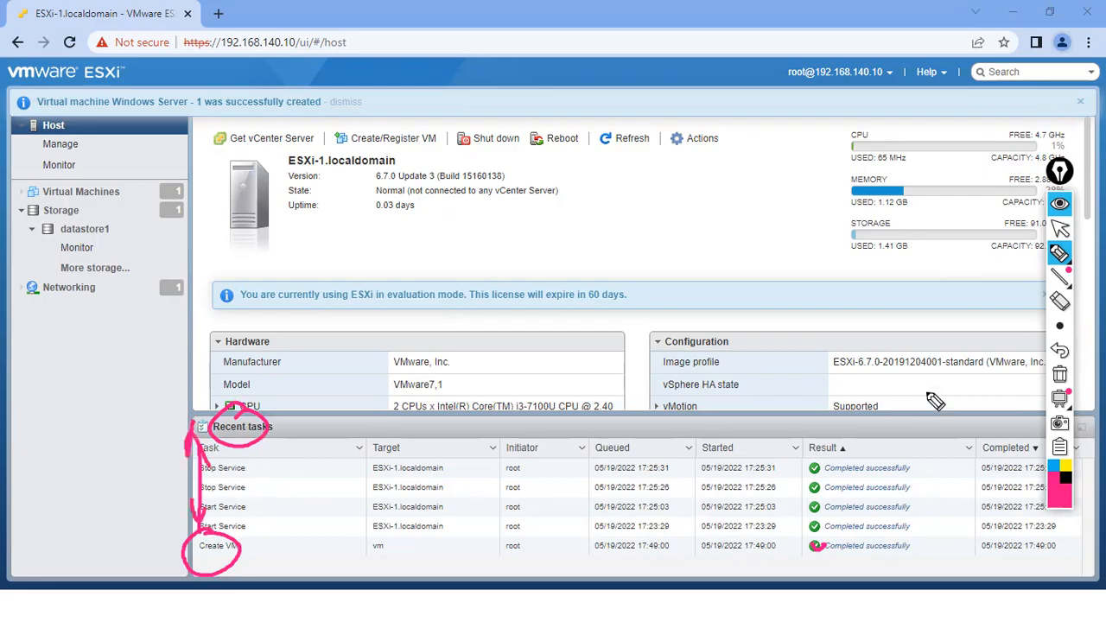
pyautogui.click(1059, 373)
pyautogui.moveTo(812, 546); pyautogui.dragTo(823, 543)
pyautogui.click(1059, 376)
pyautogui.click(1059, 228)
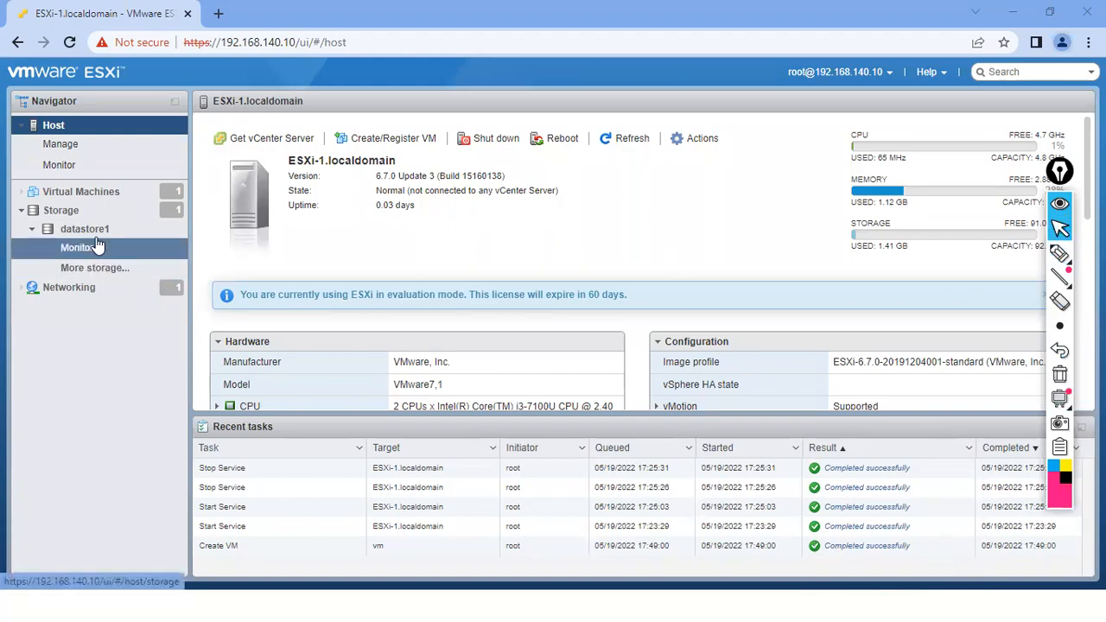
pyautogui.click(95, 193)
# - Circle and underline the Windows Server - 1 row in the VM list, then erase the marks
pyautogui.click(1059, 253)
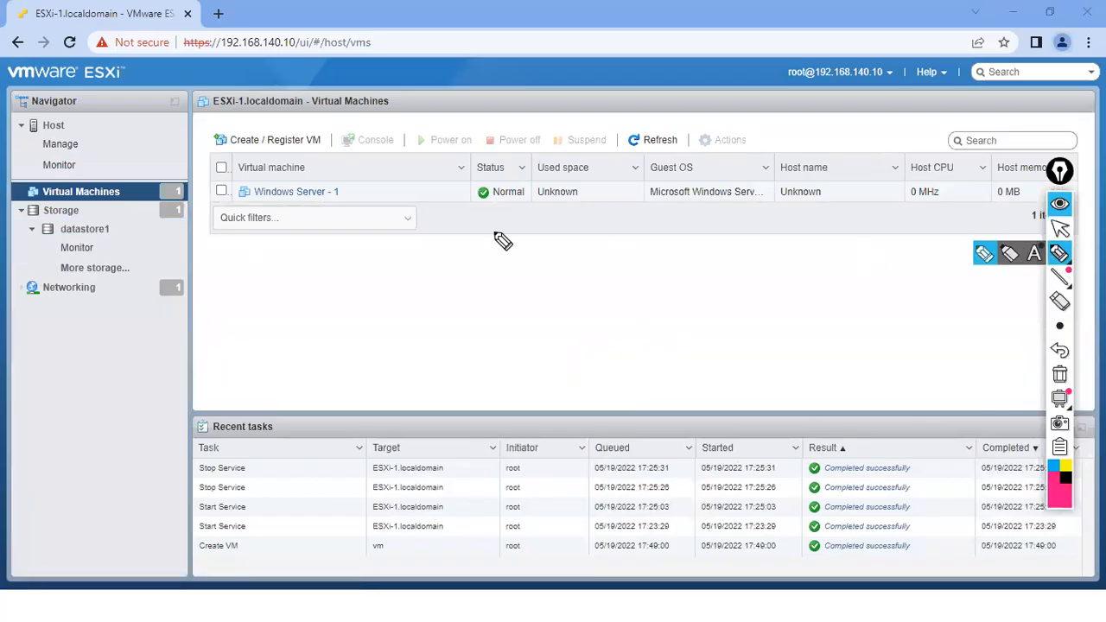
pyautogui.click(180, 186)
pyautogui.click(1060, 375)
pyautogui.moveTo(235, 179); pyautogui.dragTo(248, 221)
pyautogui.moveTo(347, 169); pyautogui.dragTo(342, 197)
pyautogui.moveTo(285, 155)
pyautogui.mouseDown()
pyautogui.moveTo(301, 185)
pyautogui.moveTo(307, 173)
pyautogui.moveTo(271, 178)
pyautogui.mouseUp()
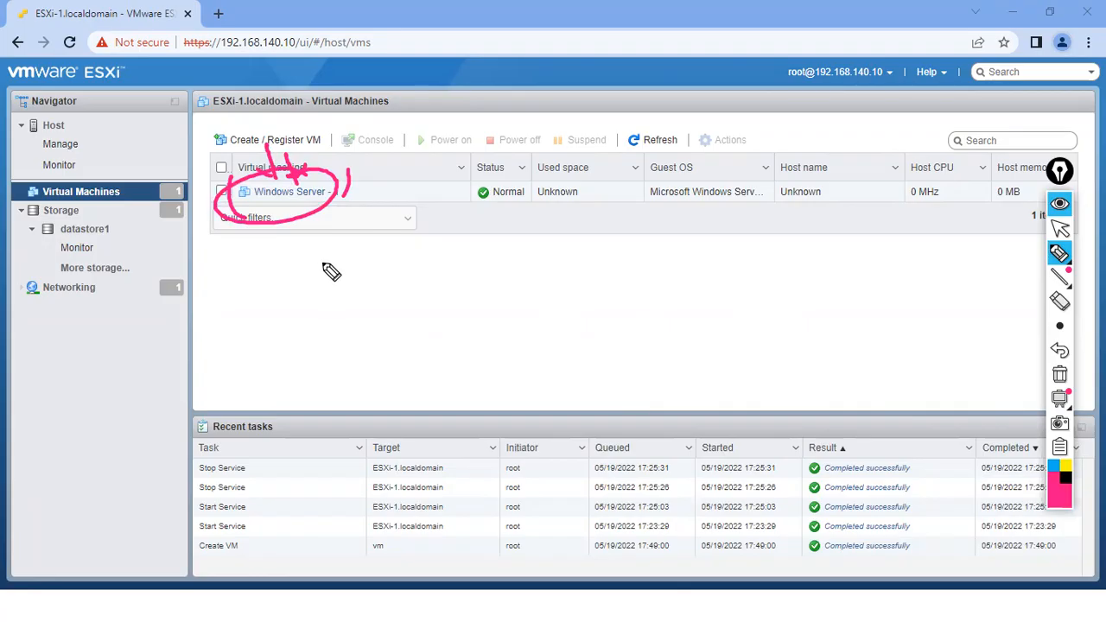
pyautogui.moveTo(263, 212); pyautogui.dragTo(334, 208)
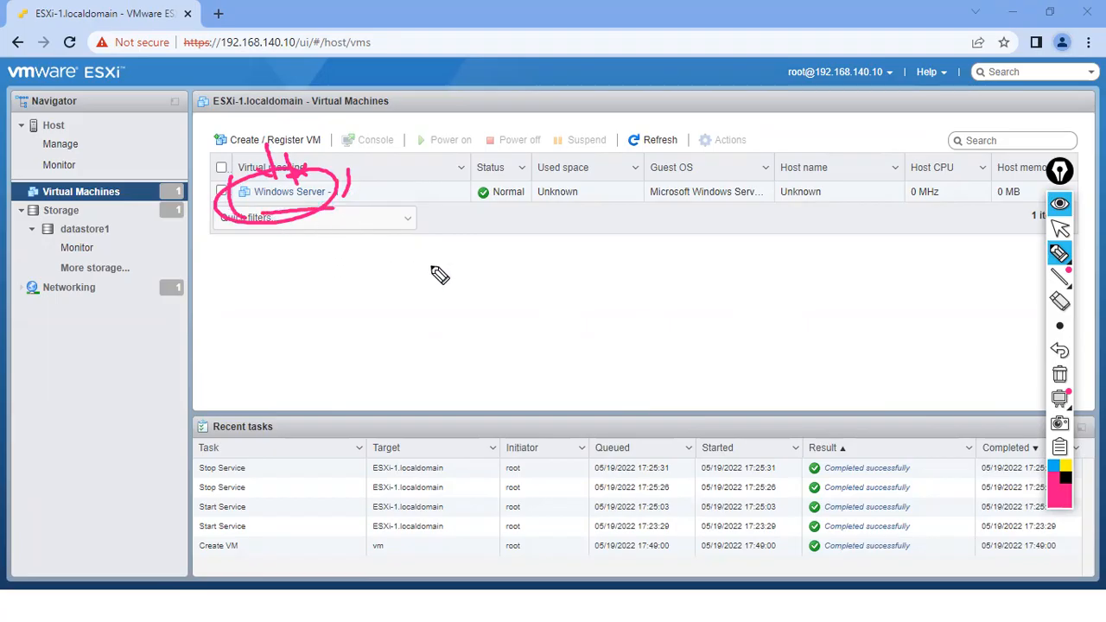
pyautogui.click(1059, 375)
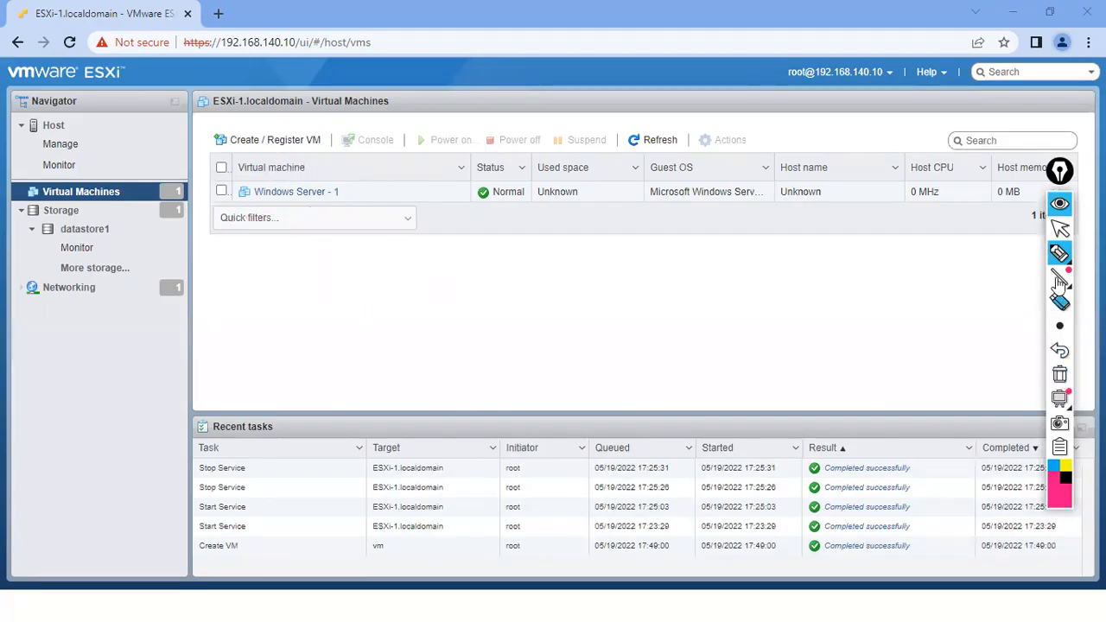
pyautogui.click(1060, 227)
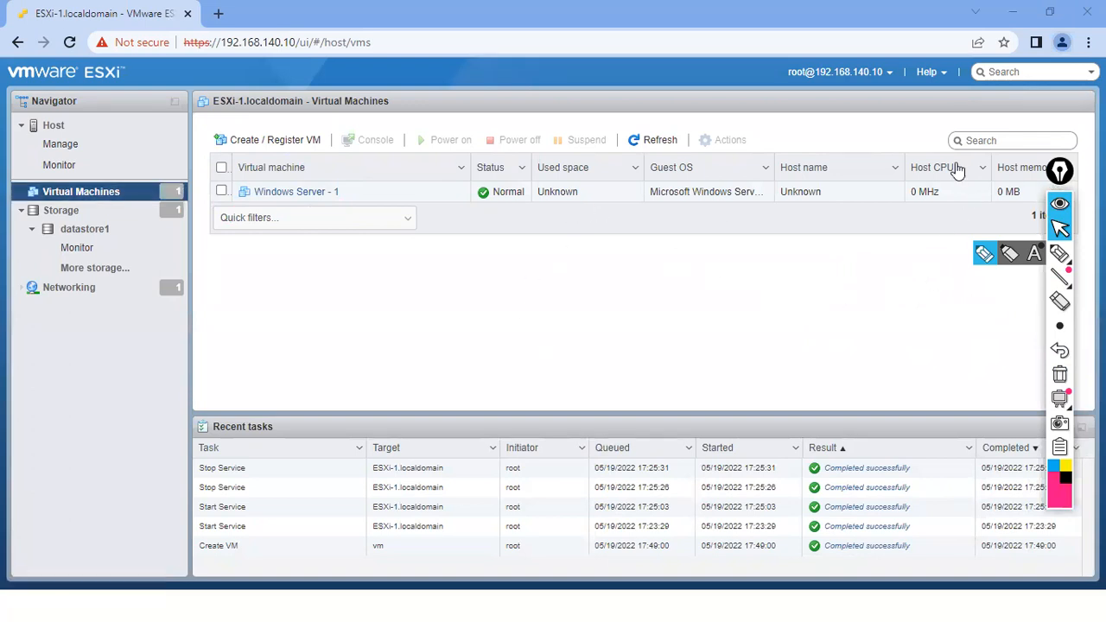
# - Write and circle an 'ISD' note on screen, erase it, and minimize the browser window
pyautogui.click(1059, 253)
pyautogui.moveTo(565, 304)
pyautogui.mouseDown()
pyautogui.moveTo(561, 327)
pyautogui.moveTo(573, 323)
pyautogui.mouseUp()
pyautogui.moveTo(591, 297); pyautogui.dragTo(595, 316)
pyautogui.moveTo(531, 340)
pyautogui.mouseDown()
pyautogui.moveTo(549, 329)
pyautogui.moveTo(570, 380)
pyautogui.mouseUp()
pyautogui.moveTo(602, 335)
pyautogui.mouseDown()
pyautogui.moveTo(587, 342)
pyautogui.moveTo(609, 378)
pyautogui.moveTo(603, 354)
pyautogui.mouseUp()
pyautogui.moveTo(597, 347); pyautogui.dragTo(603, 350)
pyautogui.moveTo(607, 298); pyautogui.dragTo(607, 346)
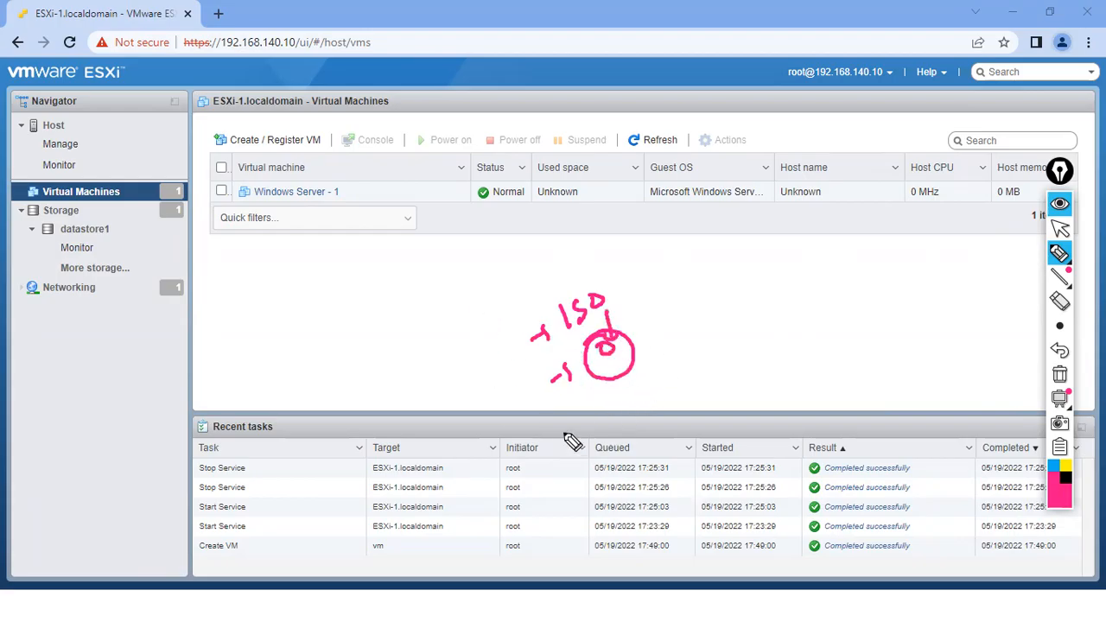
pyautogui.moveTo(594, 291)
pyautogui.mouseDown()
pyautogui.moveTo(587, 346)
pyautogui.moveTo(596, 286)
pyautogui.mouseUp()
pyautogui.moveTo(545, 262)
pyautogui.mouseDown()
pyautogui.moveTo(568, 287)
pyautogui.moveTo(584, 339)
pyautogui.moveTo(603, 294)
pyautogui.mouseUp()
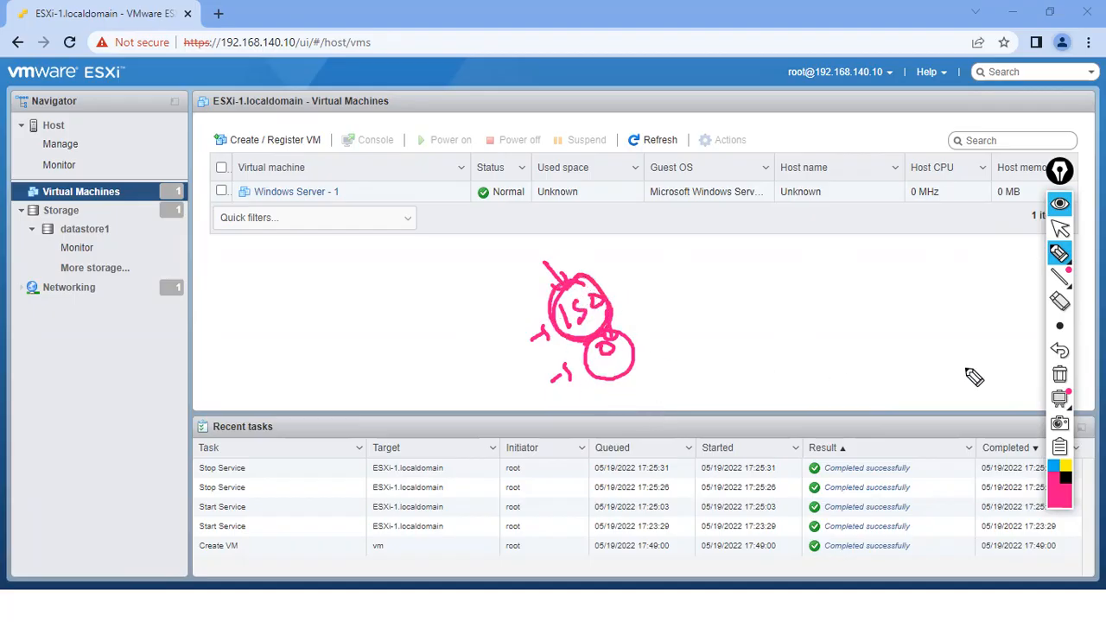
pyautogui.click(1059, 373)
pyautogui.click(1059, 227)
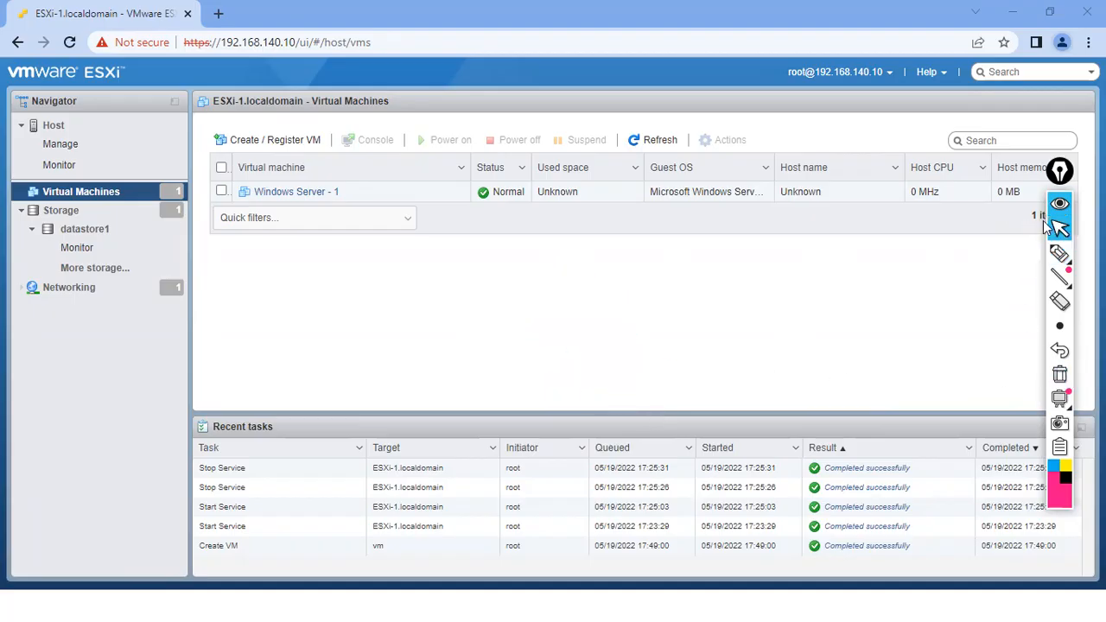
pyautogui.click(1012, 12)
# - Exit the Labs slideshow and minimize the Presentations and File Explorer windows to clear the desktop
pyautogui.press('Escape')
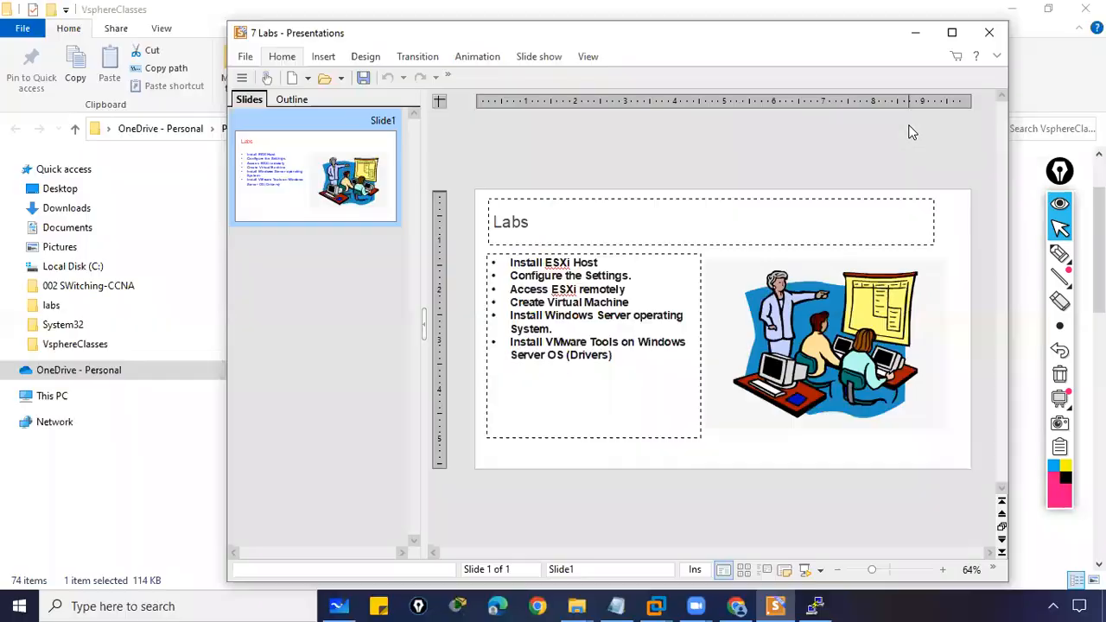
pyautogui.click(914, 34)
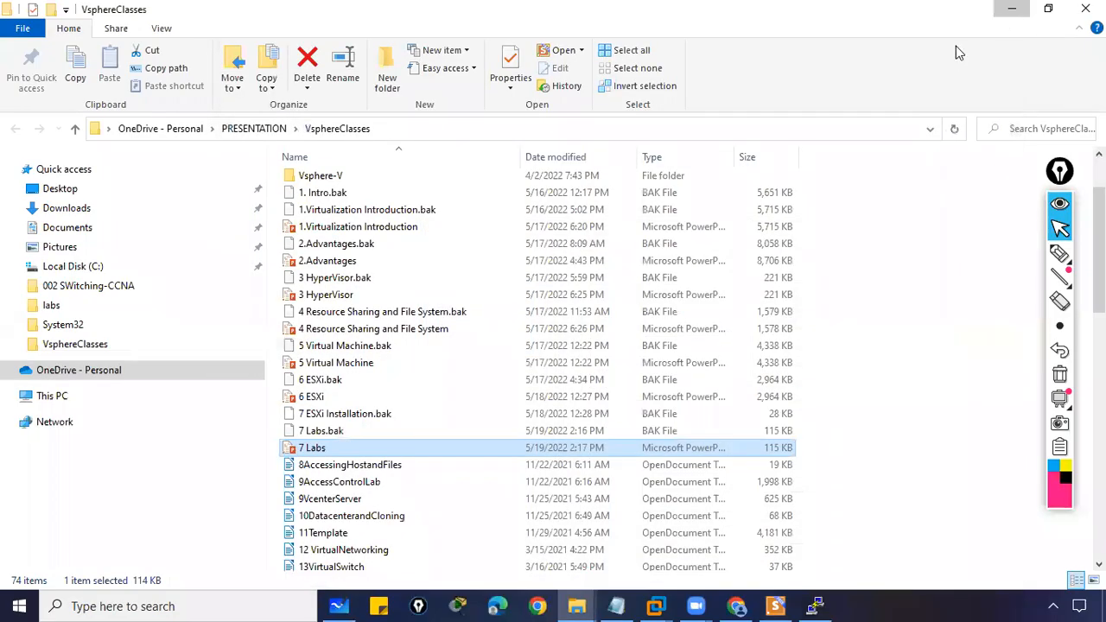
pyautogui.click(1011, 10)
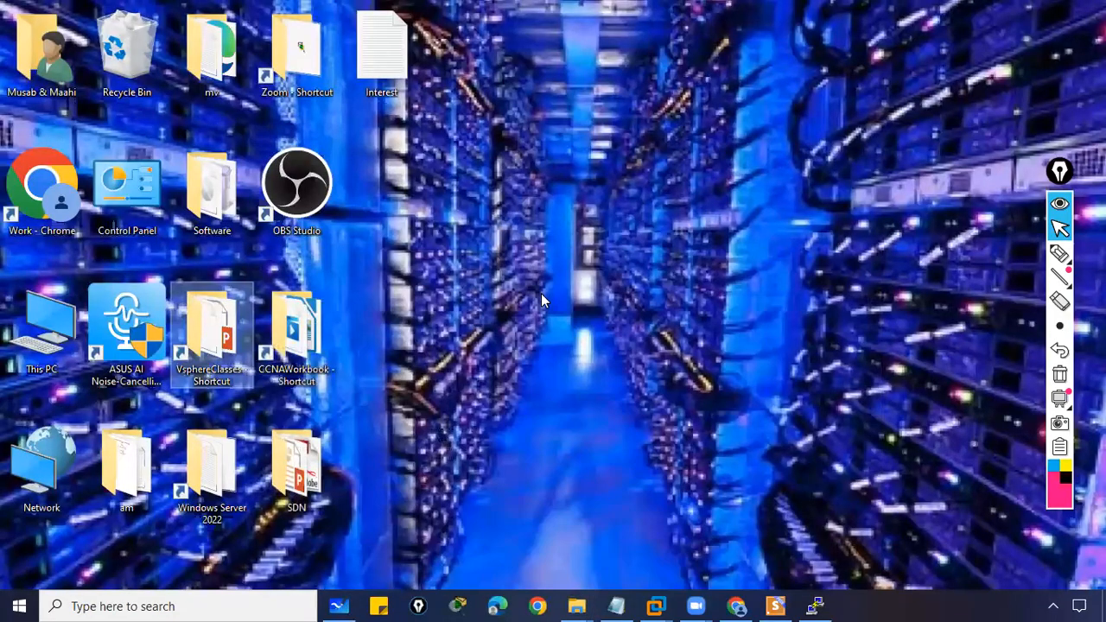
# - Browse Software > ISO IMAGES to the Windows Server 2012 folder holding the ISO
pyautogui.doubleClick(229, 196)
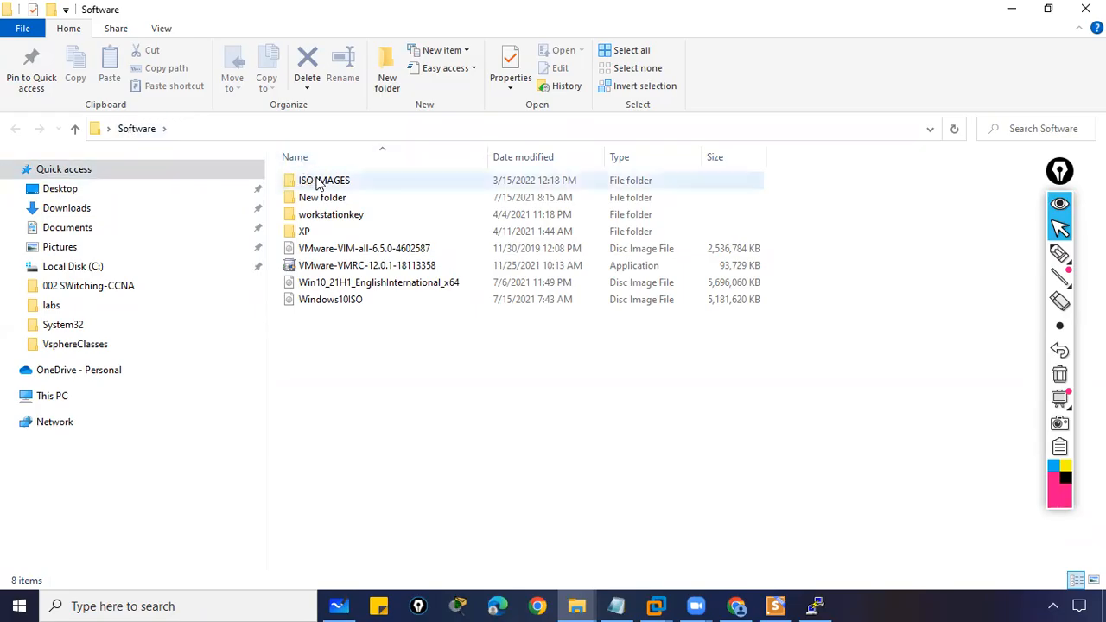
pyautogui.doubleClick(359, 183)
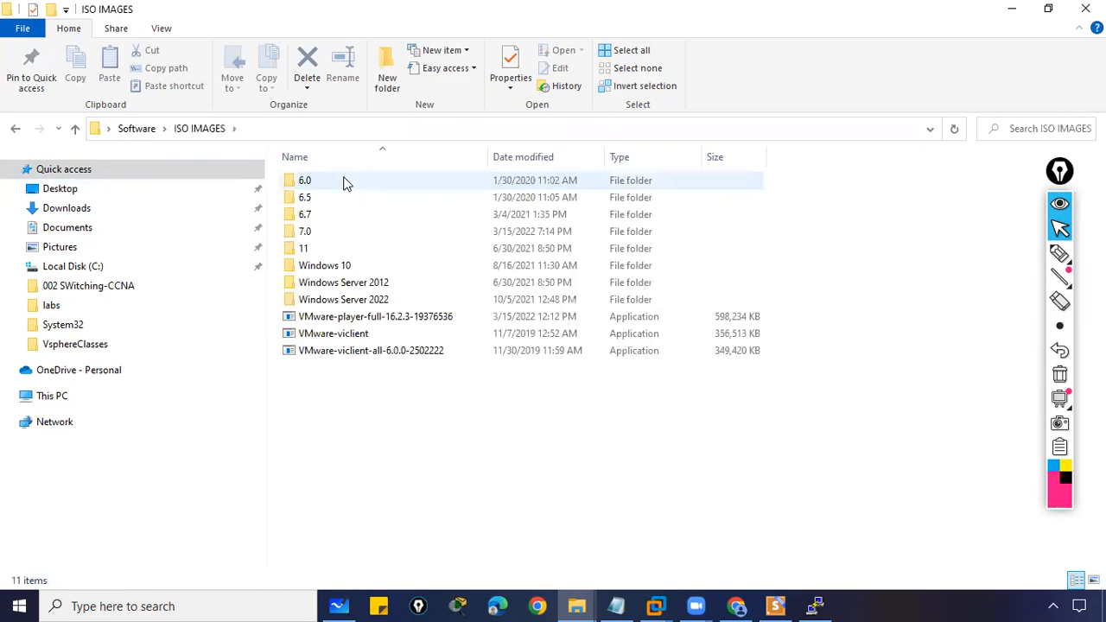
pyautogui.doubleClick(364, 299)
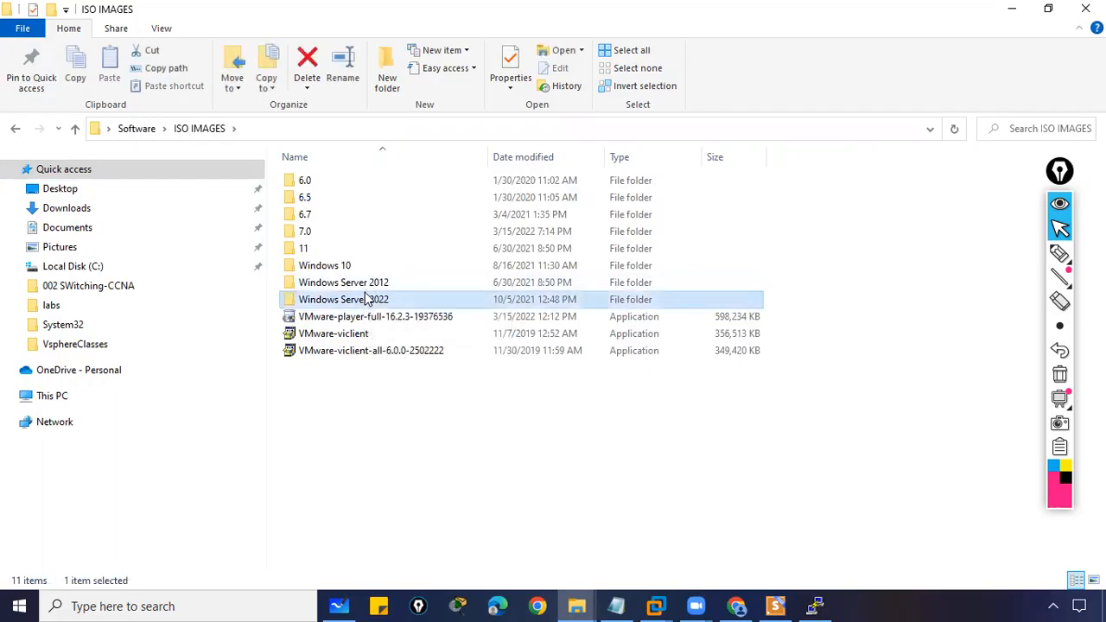
pyautogui.click(211, 133)
pyautogui.doubleClick(384, 290)
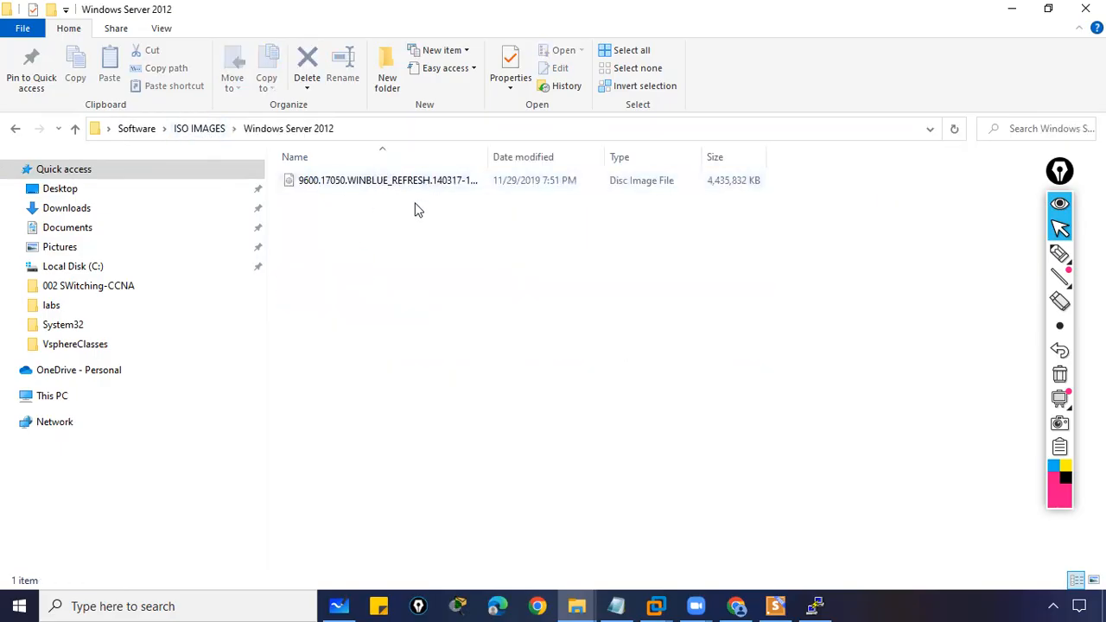
# - Minimize File Explorer and restore the ESXi Host Client Chrome window from the taskbar
pyautogui.click(1015, 7)
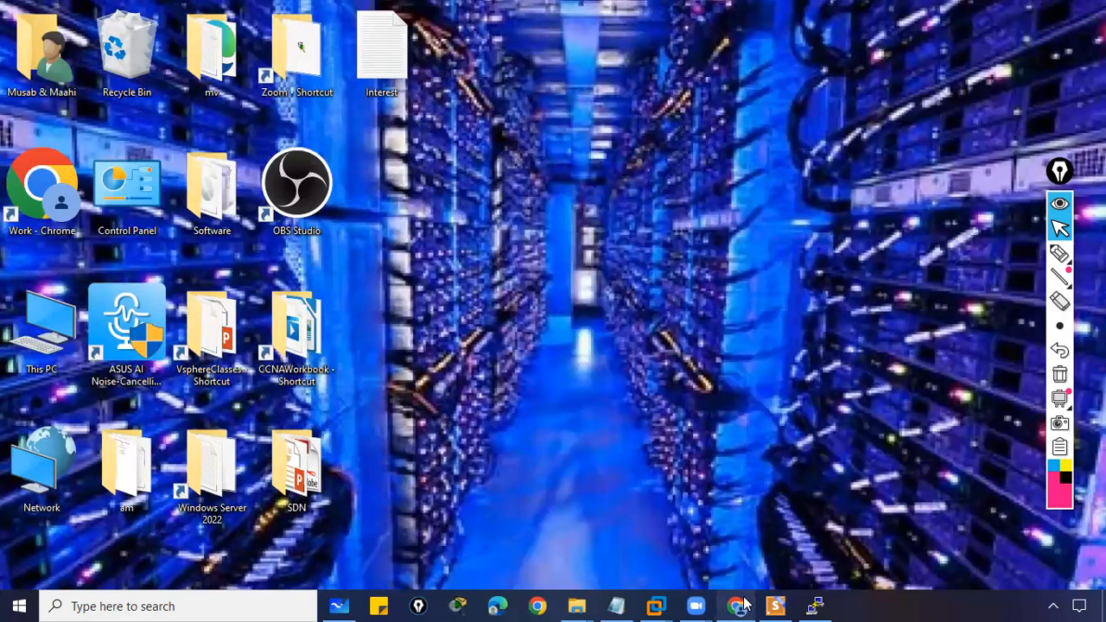
pyautogui.moveTo(741, 605)
pyautogui.click(741, 555)
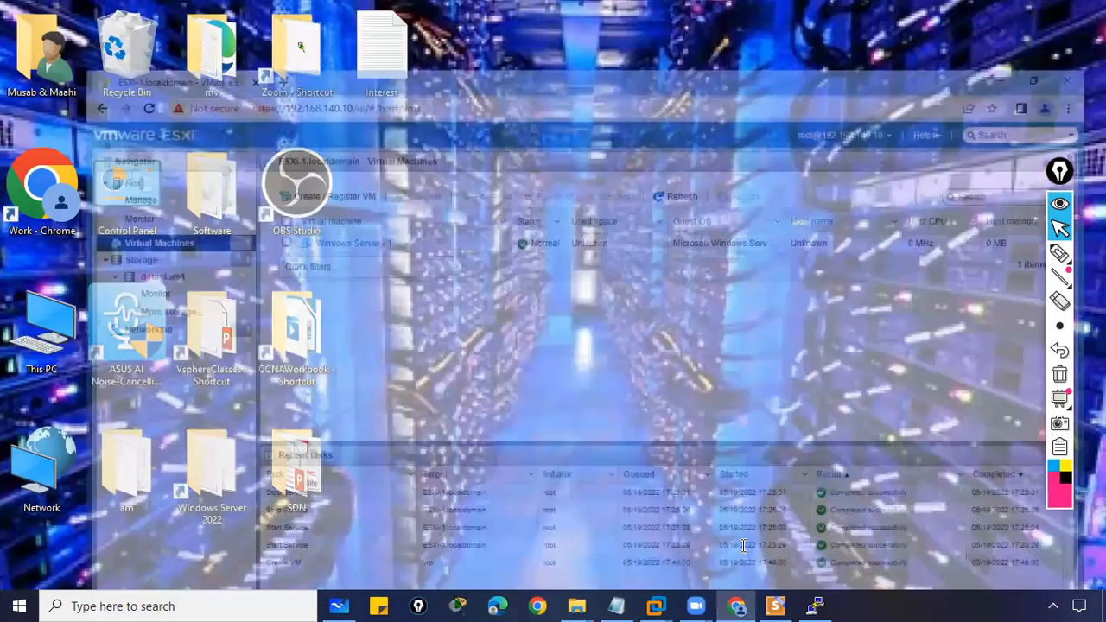
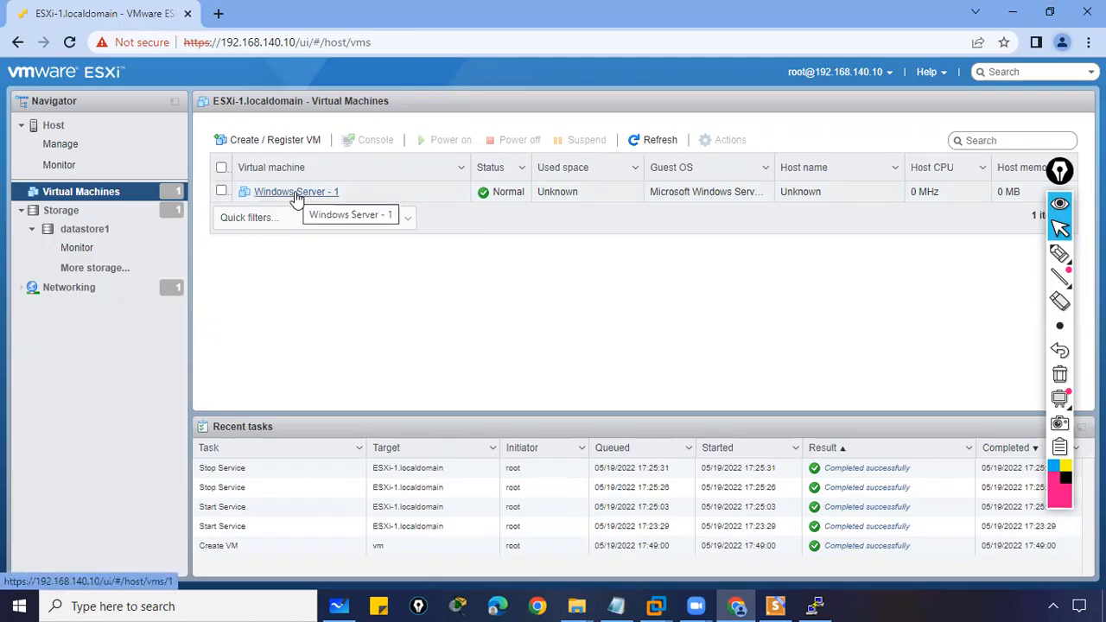
# - Sketch a server diagram with -1 labels and a second box using the screen pen
pyautogui.click(1059, 253)
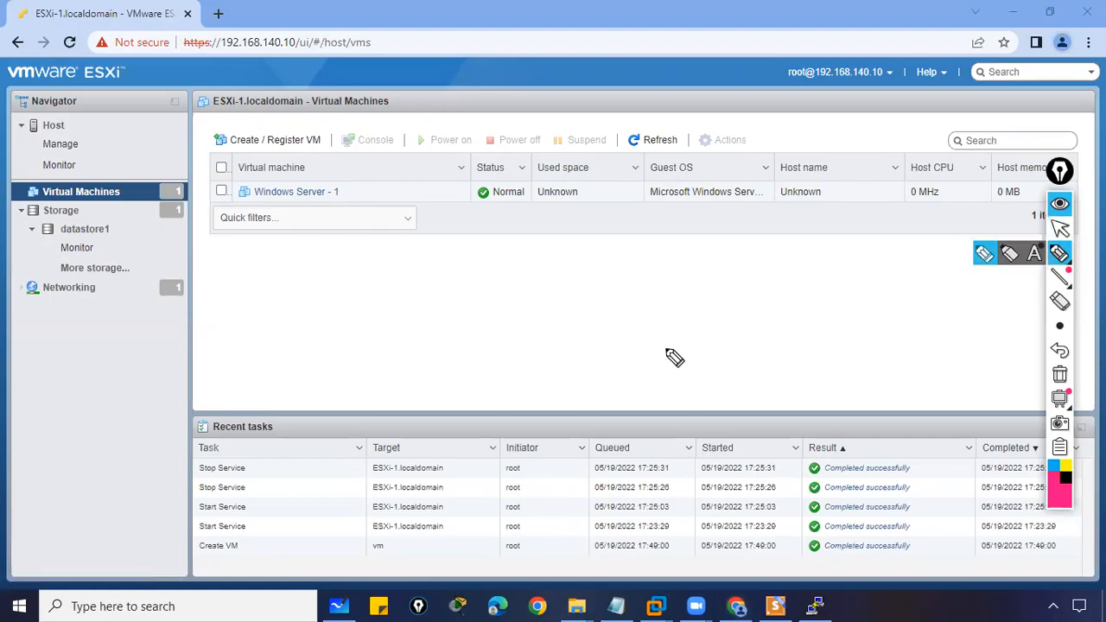
pyautogui.moveTo(596, 298)
pyautogui.mouseDown()
pyautogui.moveTo(618, 363)
pyautogui.moveTo(598, 298)
pyautogui.moveTo(658, 275)
pyautogui.moveTo(672, 361)
pyautogui.moveTo(621, 371)
pyautogui.moveTo(660, 384)
pyautogui.moveTo(735, 360)
pyautogui.moveTo(748, 339)
pyautogui.mouseUp()
pyautogui.moveTo(595, 294)
pyautogui.mouseDown()
pyautogui.moveTo(583, 269)
pyautogui.moveTo(638, 230)
pyautogui.moveTo(653, 256)
pyautogui.moveTo(615, 269)
pyautogui.moveTo(630, 217)
pyautogui.moveTo(640, 229)
pyautogui.moveTo(596, 238)
pyautogui.moveTo(611, 244)
pyautogui.moveTo(628, 226)
pyautogui.mouseUp()
pyautogui.moveTo(570, 299); pyautogui.dragTo(577, 298)
pyautogui.moveTo(585, 287); pyautogui.dragTo(591, 299)
pyautogui.moveTo(548, 260); pyautogui.dragTo(554, 259)
pyautogui.moveTo(561, 248); pyautogui.dragTo(568, 261)
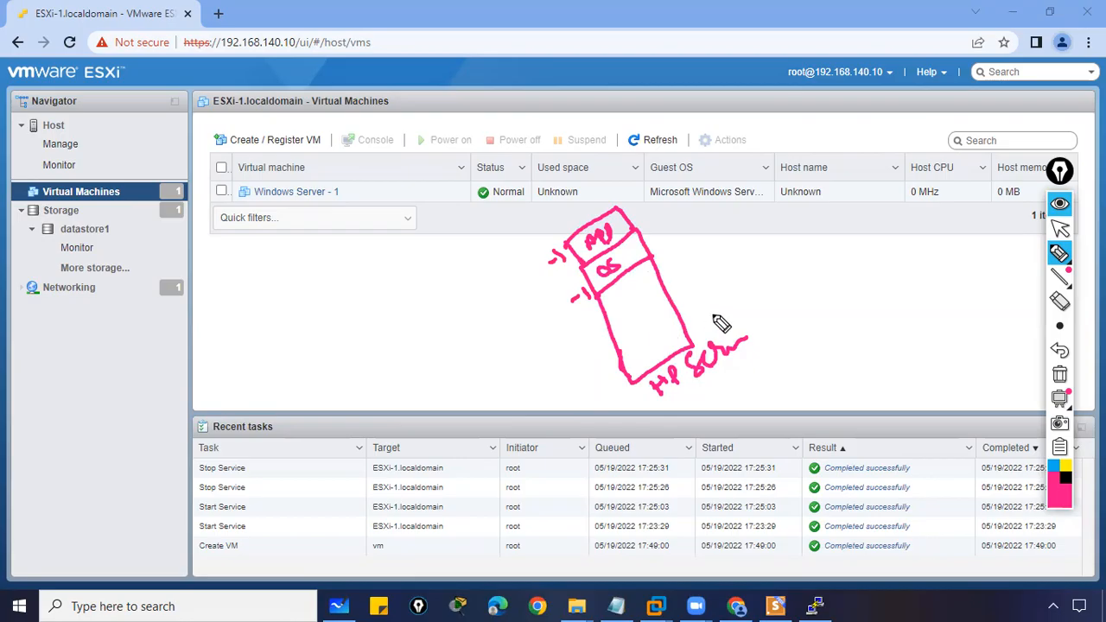
pyautogui.moveTo(734, 253)
pyautogui.mouseDown()
pyautogui.moveTo(807, 249)
pyautogui.moveTo(792, 288)
pyautogui.moveTo(748, 275)
pyautogui.moveTo(691, 329)
pyautogui.moveTo(703, 326)
pyautogui.mouseUp()
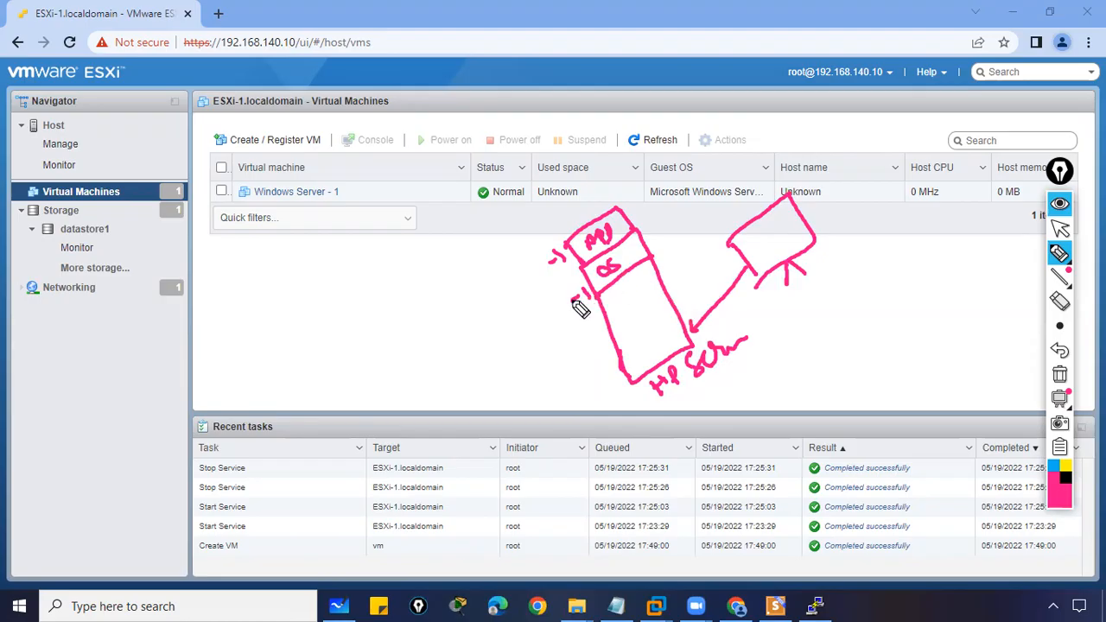
pyautogui.moveTo(580, 297); pyautogui.dragTo(563, 256)
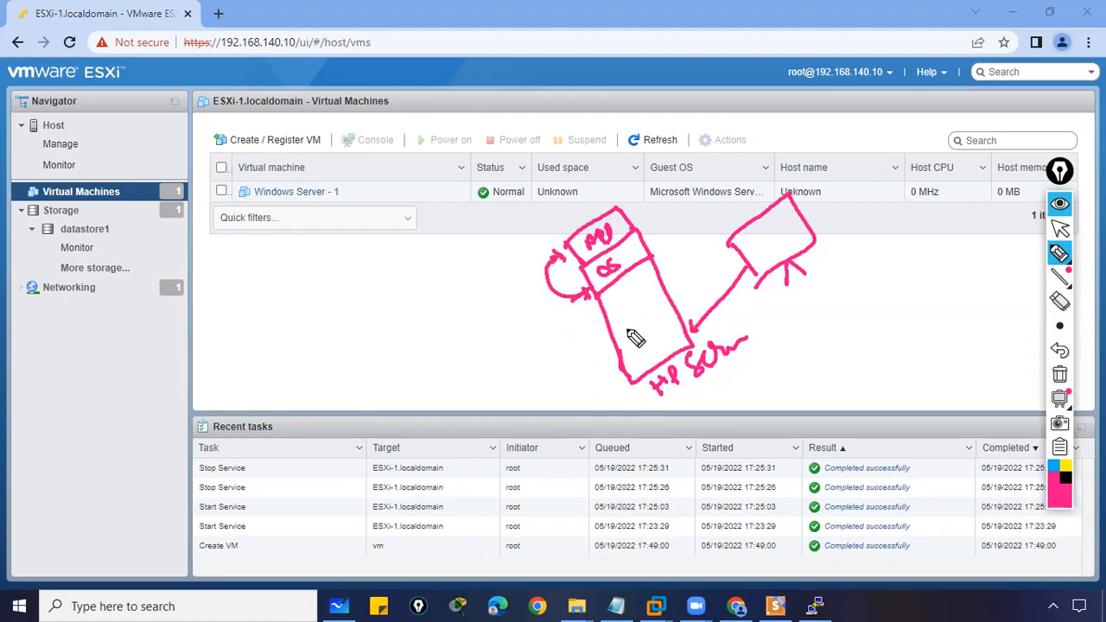
# - Clear the sketch, circle the Windows Server - 1 row, and open that VM
pyautogui.click(1059, 373)
pyautogui.moveTo(246, 181); pyautogui.dragTo(264, 214)
pyautogui.moveTo(329, 165)
pyautogui.mouseDown()
pyautogui.moveTo(344, 195)
pyautogui.moveTo(333, 217)
pyautogui.moveTo(276, 177)
pyautogui.moveTo(297, 189)
pyautogui.mouseUp()
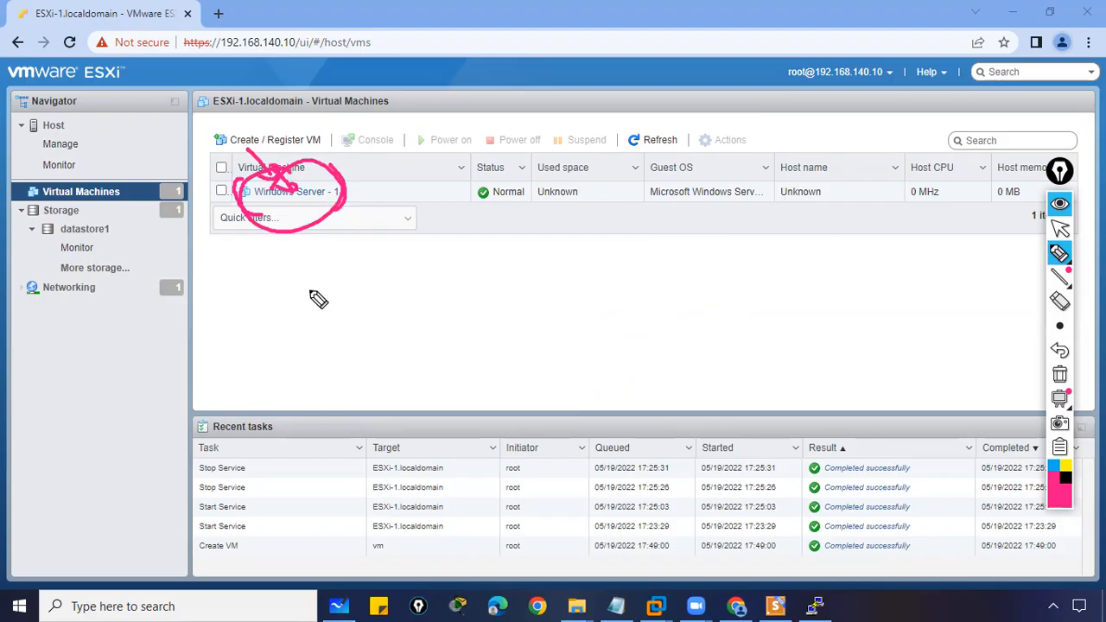
pyautogui.click(1059, 374)
pyautogui.click(1059, 226)
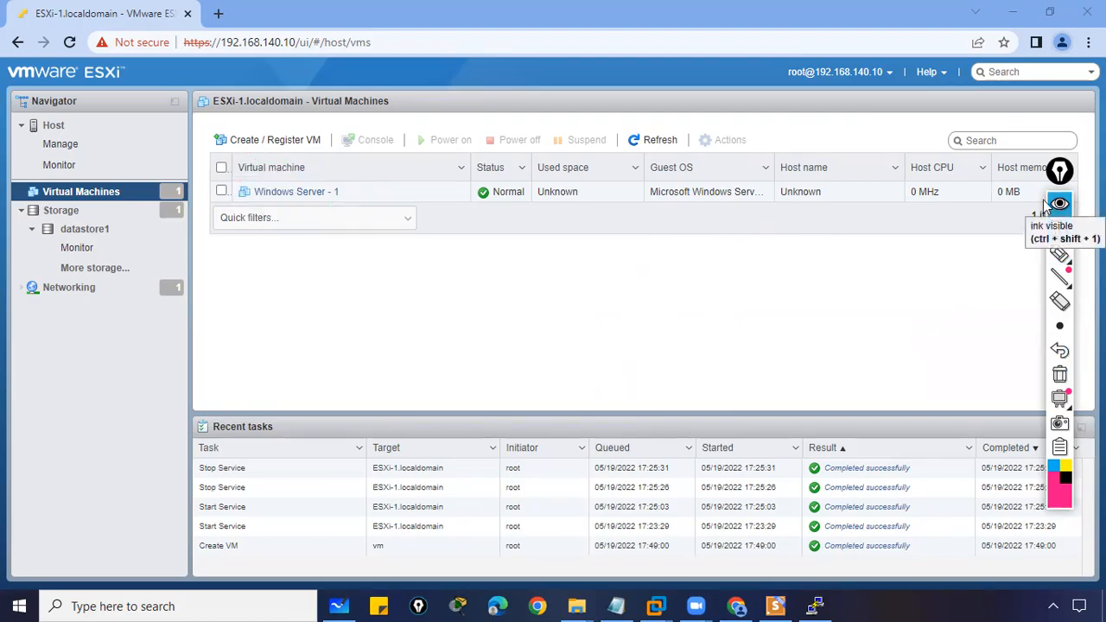
pyautogui.click(301, 198)
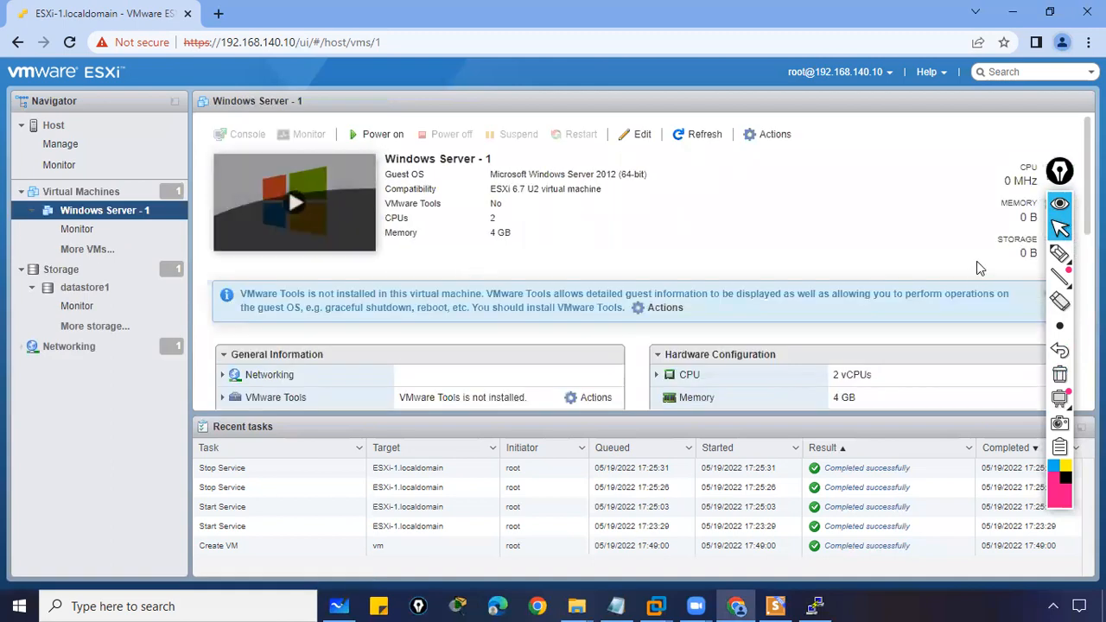
# - Mark up the summary's console and monitoring options, clear the ink, and power on the VM
pyautogui.click(1059, 252)
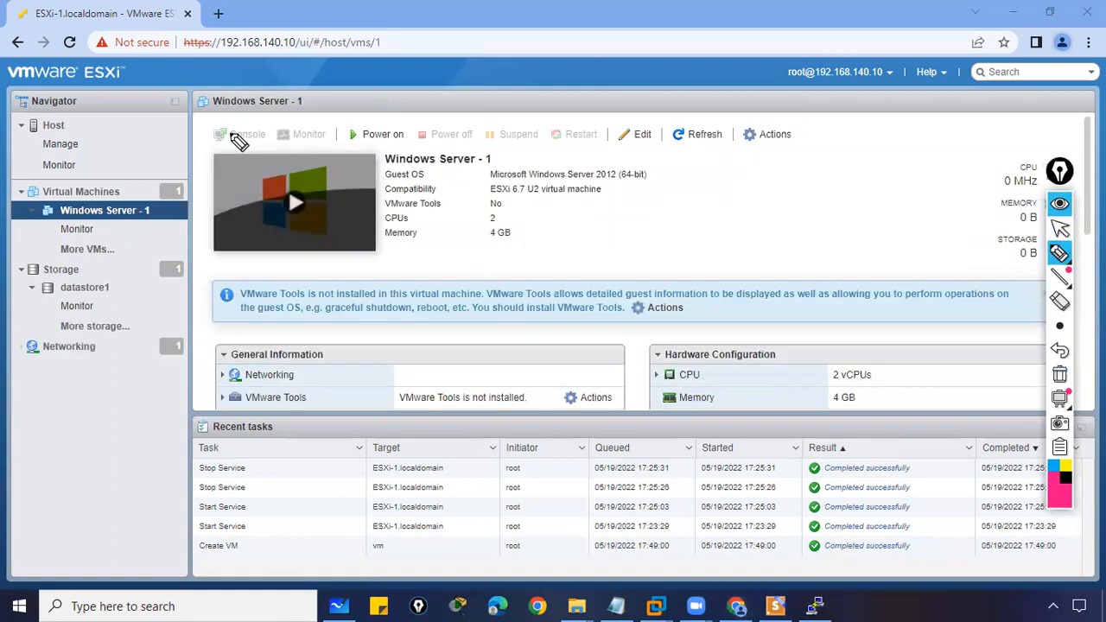
pyautogui.click(217, 102)
pyautogui.click(306, 120)
pyautogui.moveTo(223, 102)
pyautogui.mouseDown()
pyautogui.moveTo(238, 129)
pyautogui.moveTo(244, 123)
pyautogui.mouseUp()
pyautogui.moveTo(283, 156)
pyautogui.mouseDown()
pyautogui.moveTo(352, 254)
pyautogui.moveTo(246, 164)
pyautogui.mouseUp()
pyautogui.moveTo(321, 152)
pyautogui.mouseDown()
pyautogui.moveTo(294, 138)
pyautogui.moveTo(332, 119)
pyautogui.moveTo(335, 142)
pyautogui.mouseUp()
pyautogui.moveTo(303, 213); pyautogui.dragTo(333, 160)
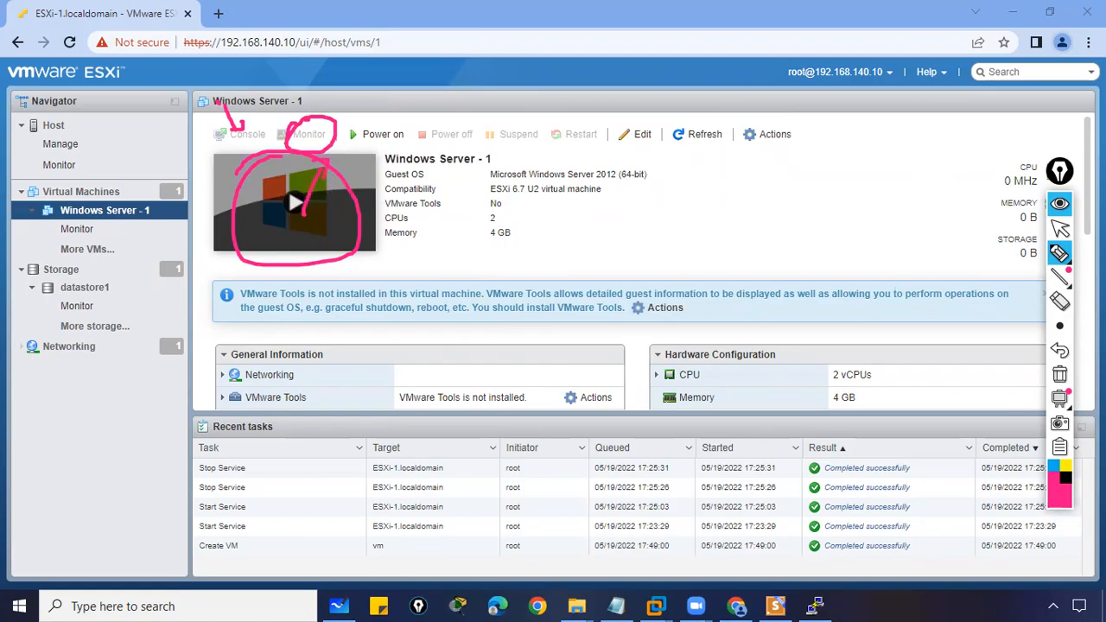
pyautogui.click(1059, 374)
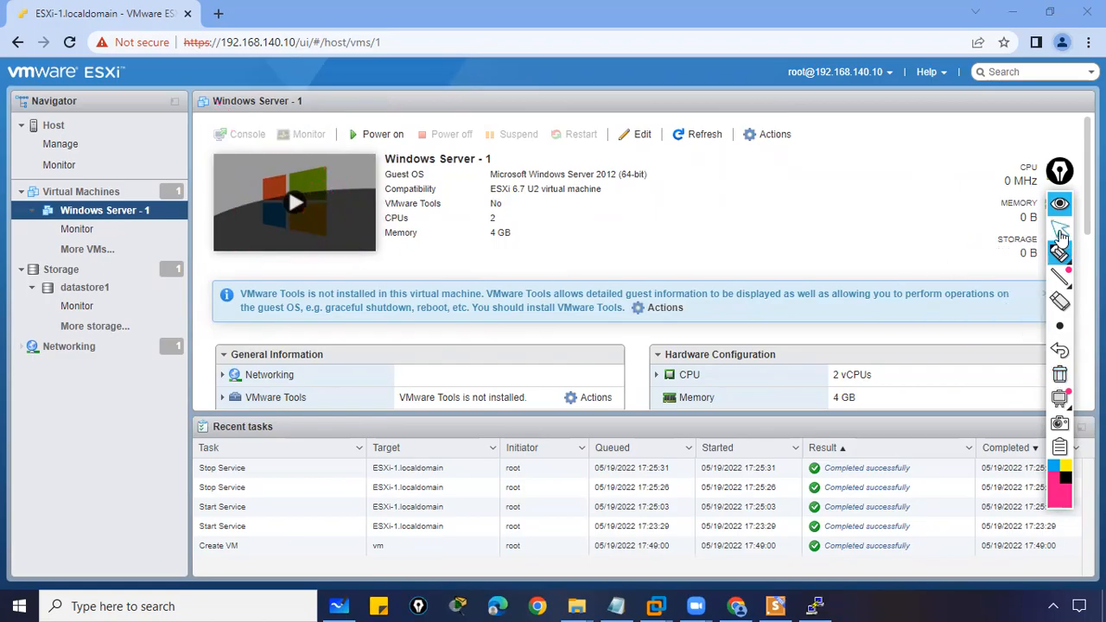
pyautogui.click(1060, 232)
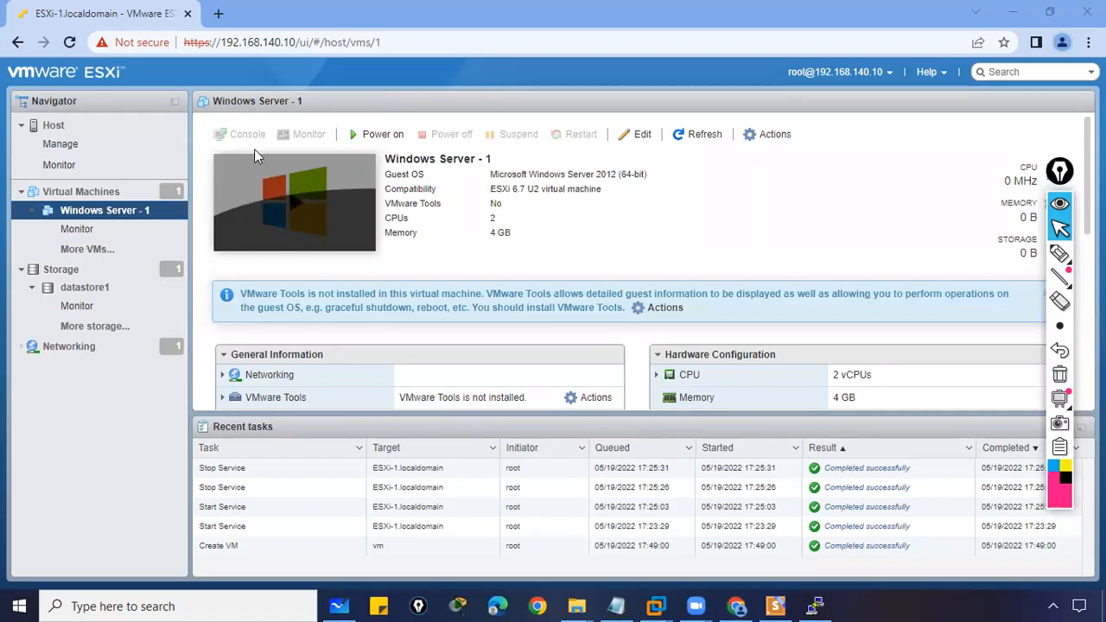
pyautogui.click(293, 204)
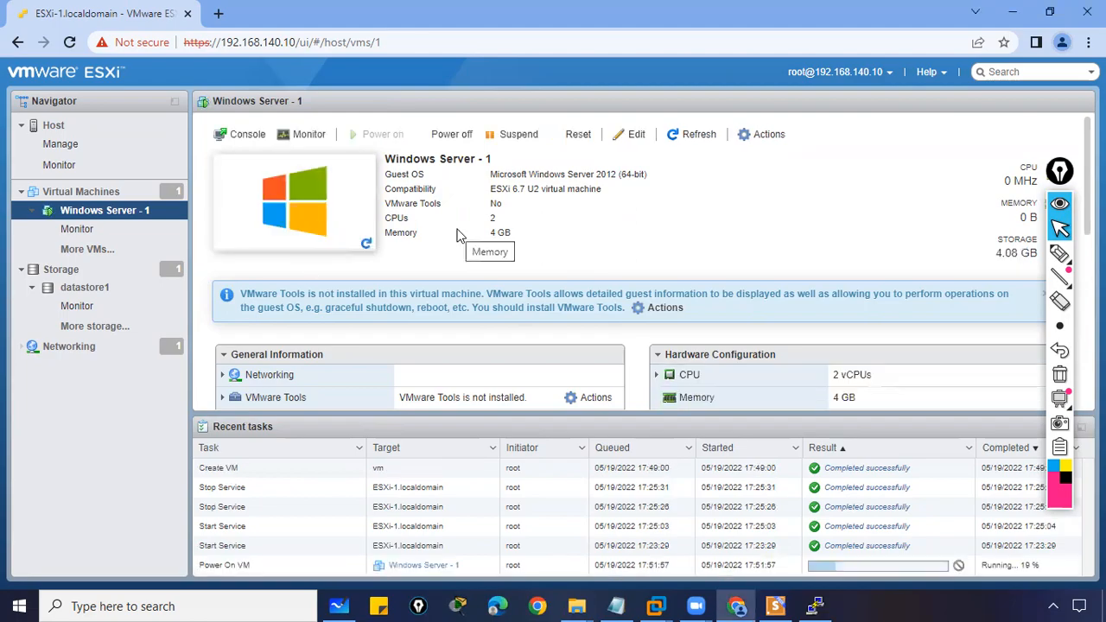
# - Open the VM console popup from the thumbnail, move it right, and close it
pyautogui.click(357, 215)
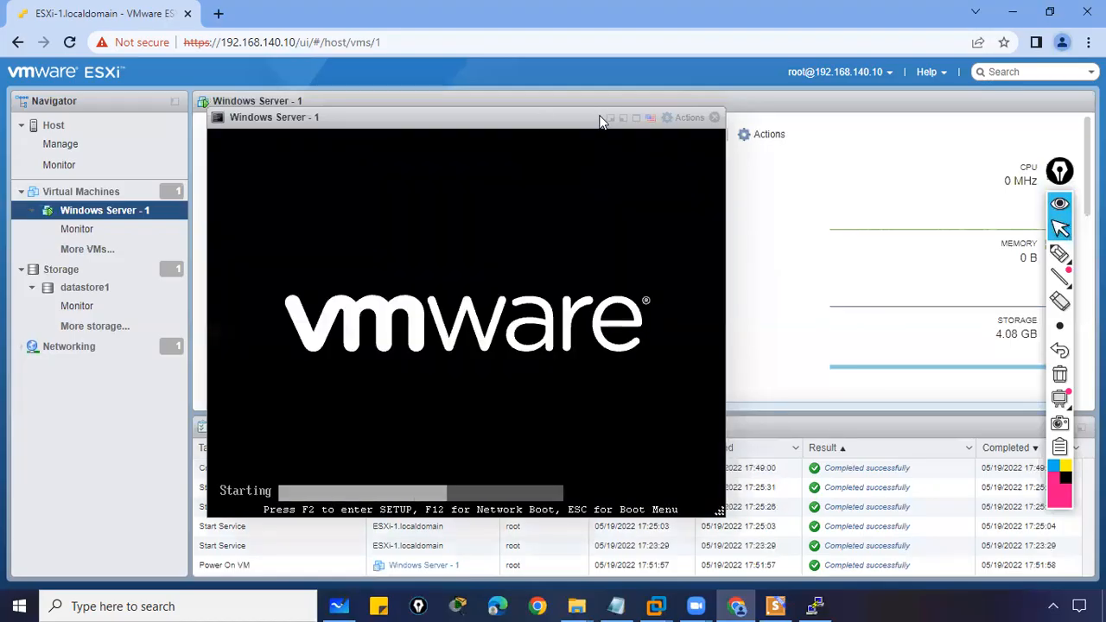
pyautogui.moveTo(501, 119); pyautogui.dragTo(700, 140)
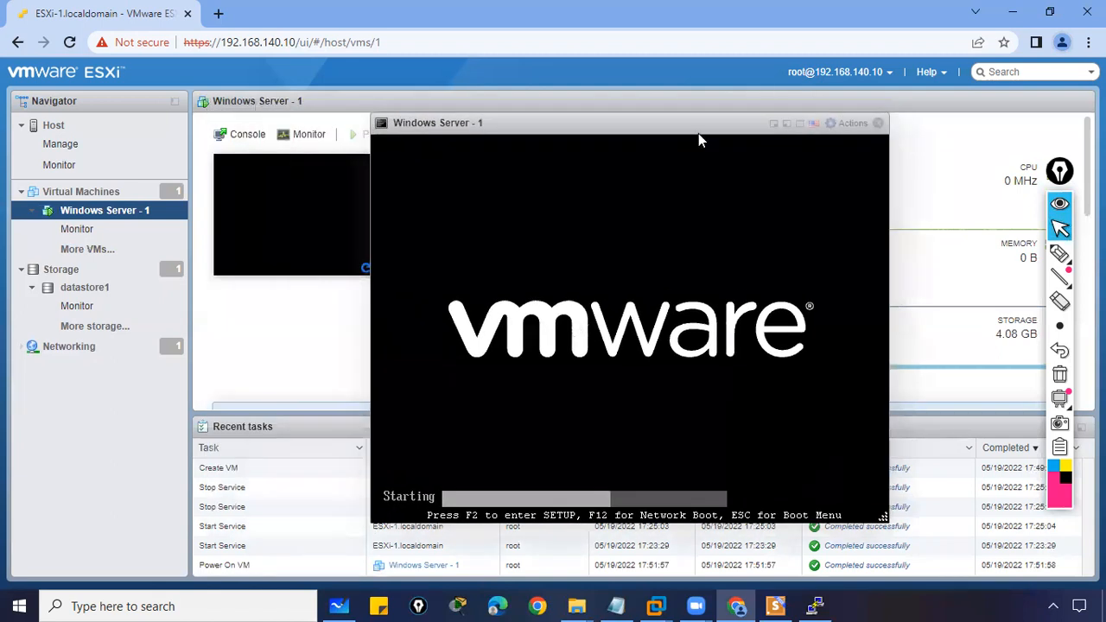
pyautogui.click(877, 124)
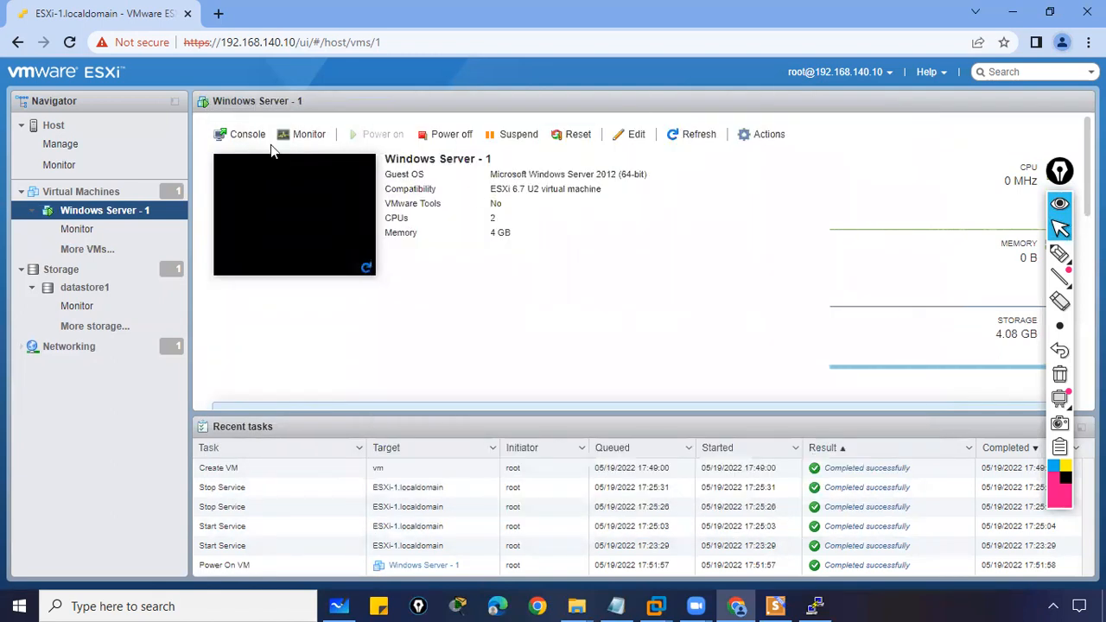
# - Open the browser console from the Console menu, then close it
pyautogui.click(247, 134)
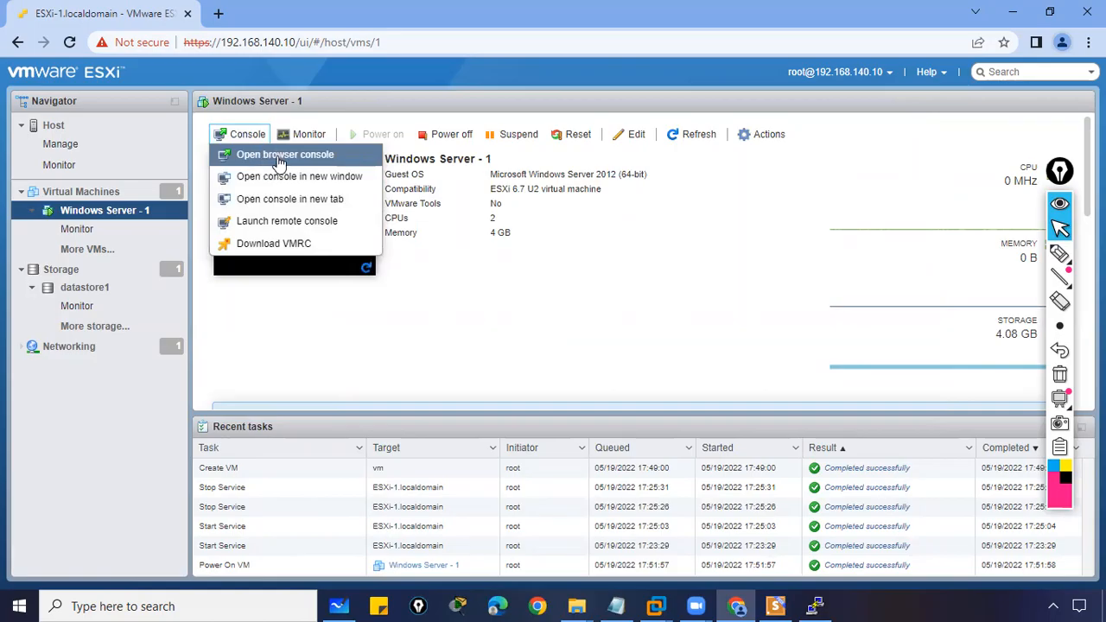
pyautogui.click(278, 156)
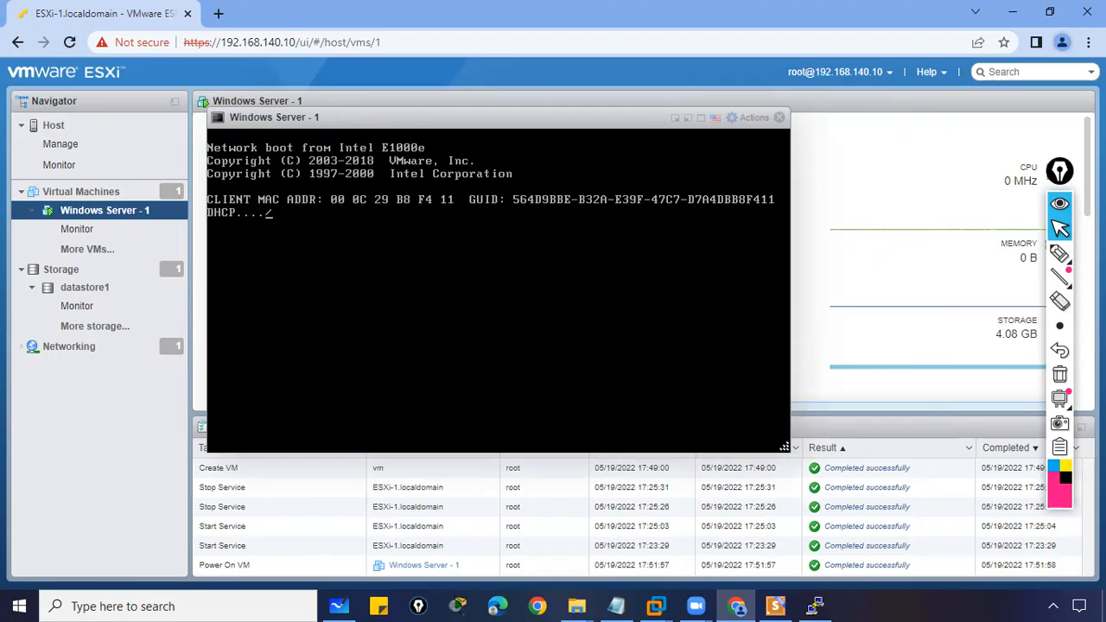
pyautogui.click(779, 117)
# - Open the VM console in a new window, then close that window
pyautogui.click(246, 137)
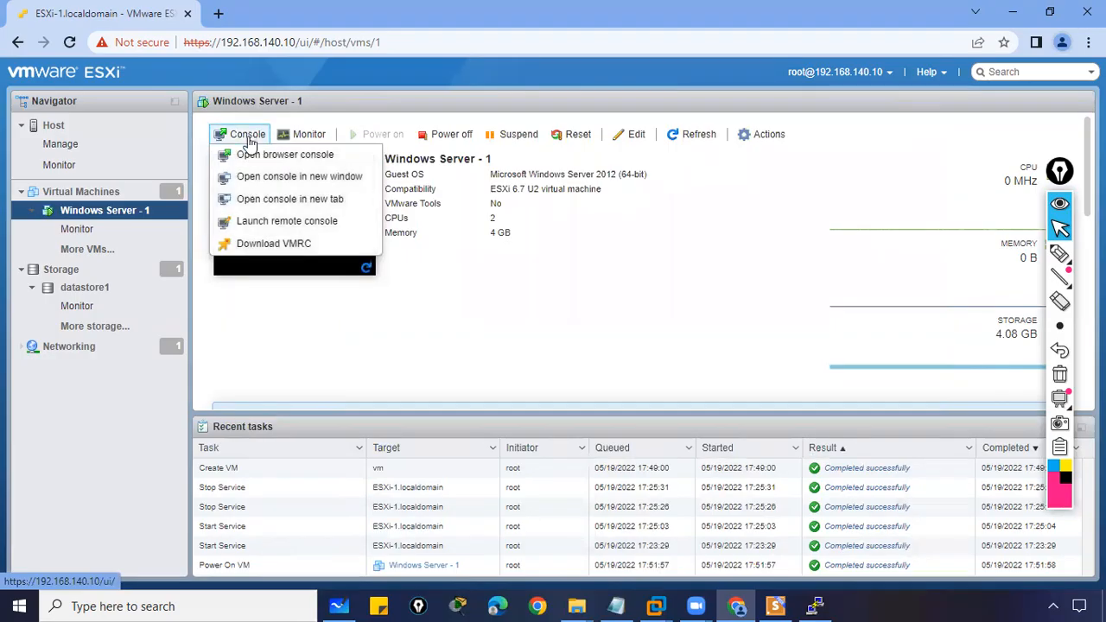
pyautogui.click(279, 177)
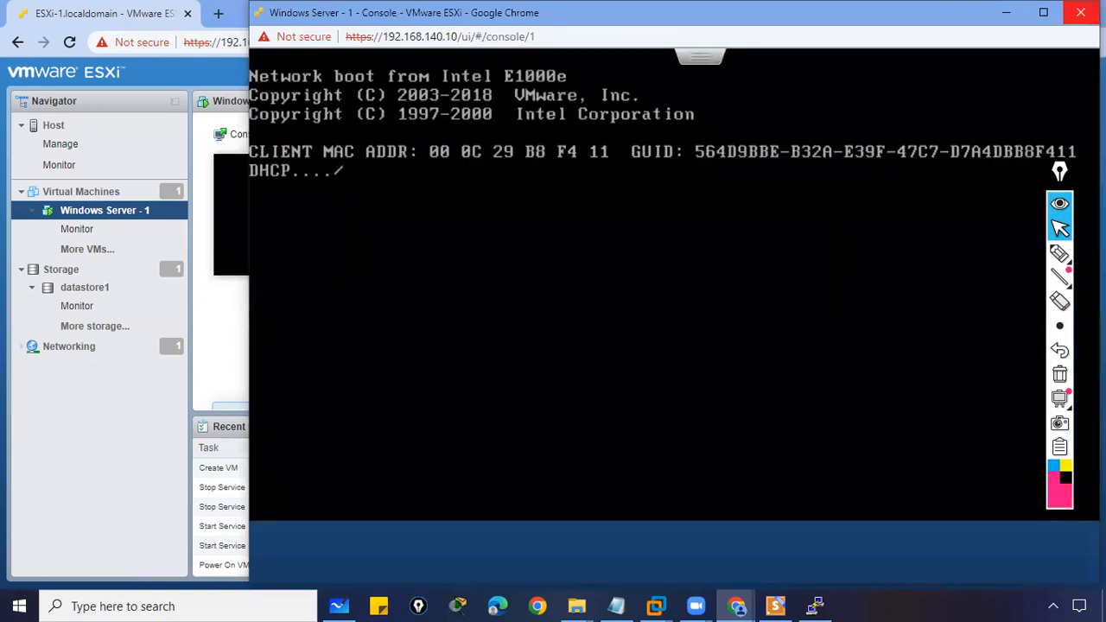
pyautogui.click(1080, 12)
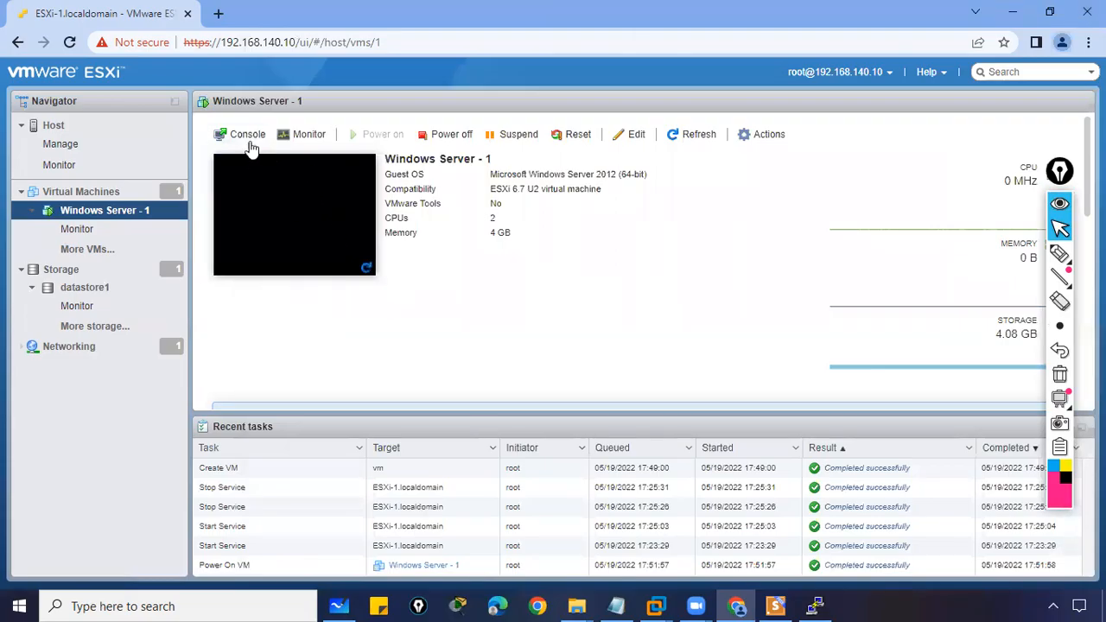
# - Open the console in a new tab, then return to the ESXi tab's Console menu
pyautogui.click(250, 143)
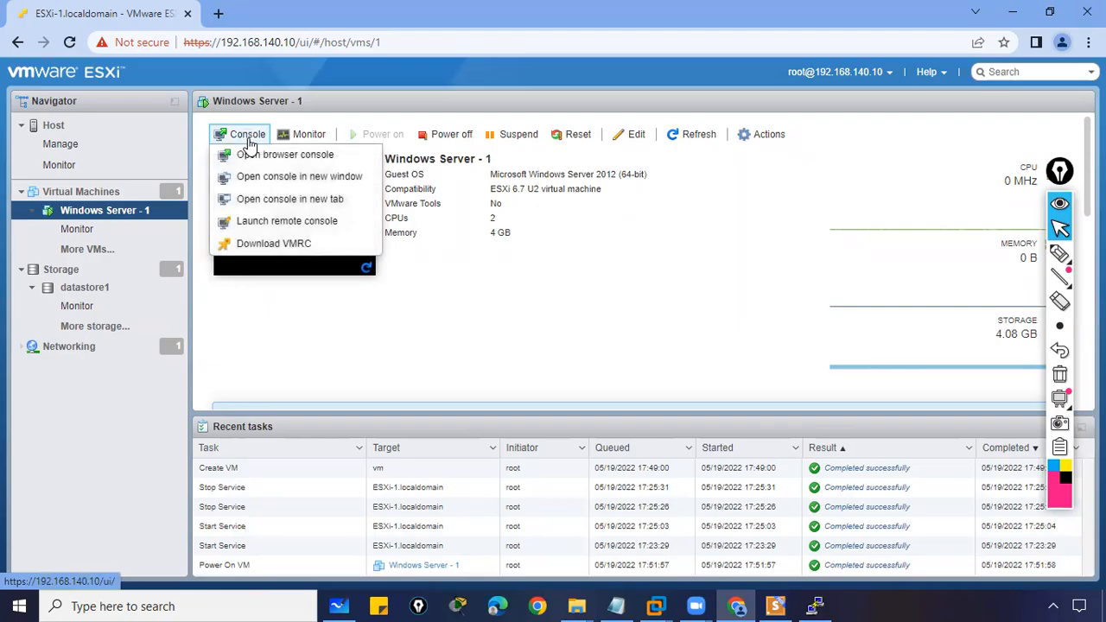
pyautogui.click(267, 206)
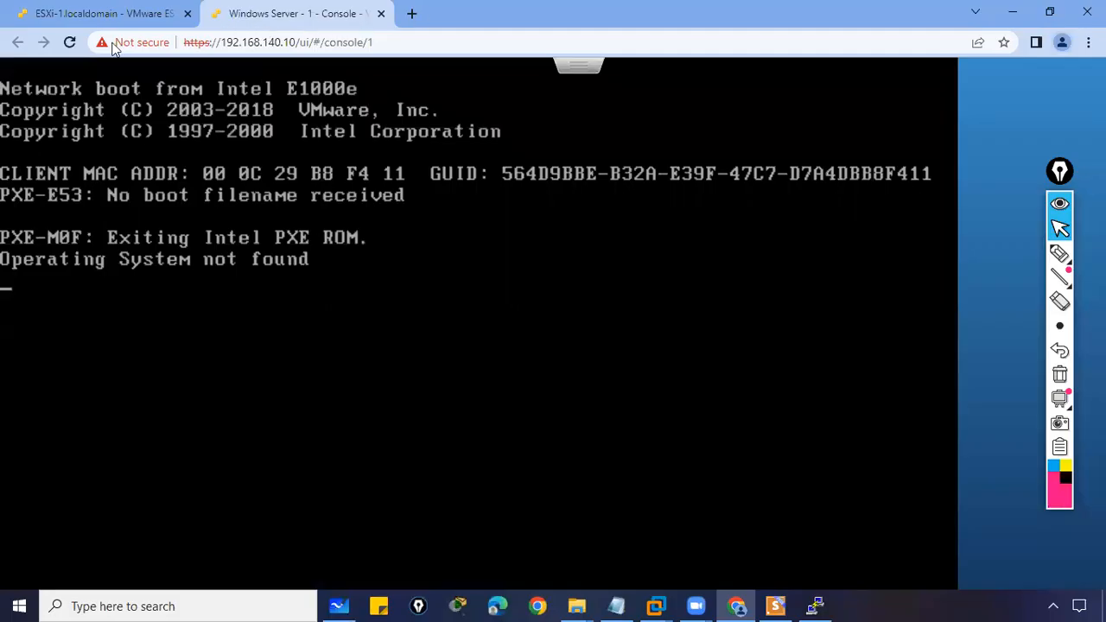
pyautogui.click(70, 42)
pyautogui.click(62, 14)
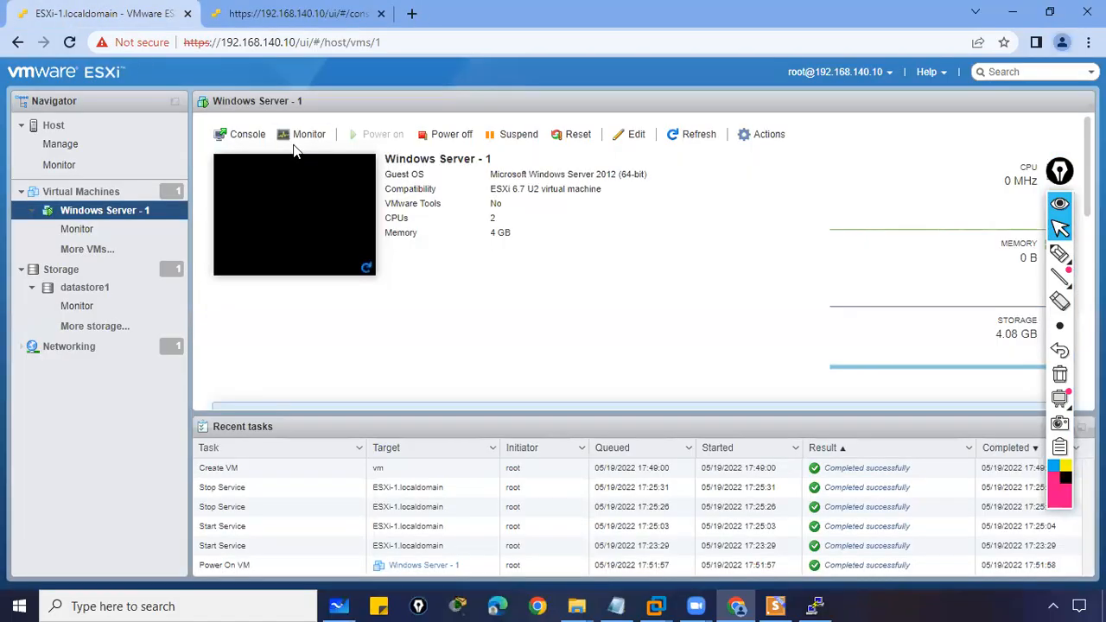
pyautogui.click(247, 136)
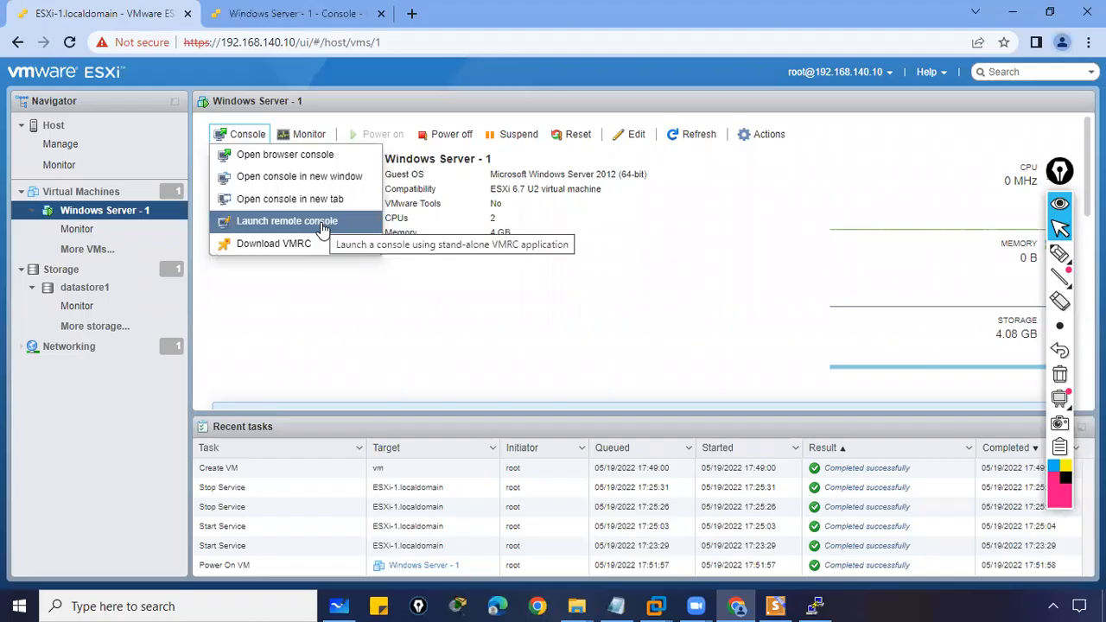
# - Choose Download VMRC to open the VMware Remote Console download page
pyautogui.click(273, 245)
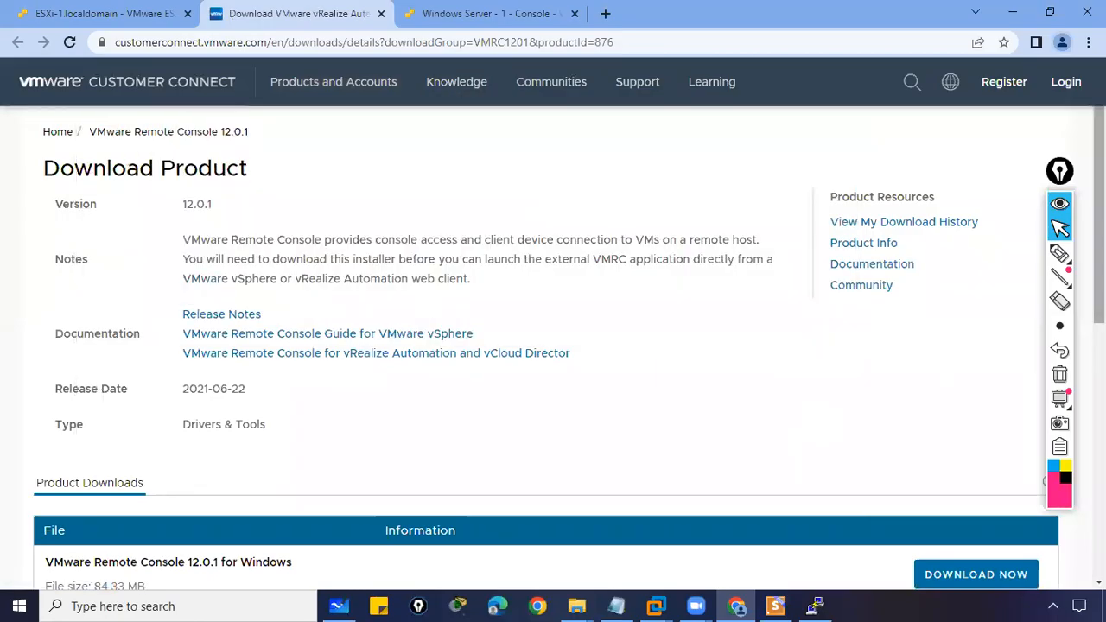
# - Download VMware Remote Console 12.0.1 for Windows from the Product Downloads list
pyautogui.scroll(-5, 948, 221)
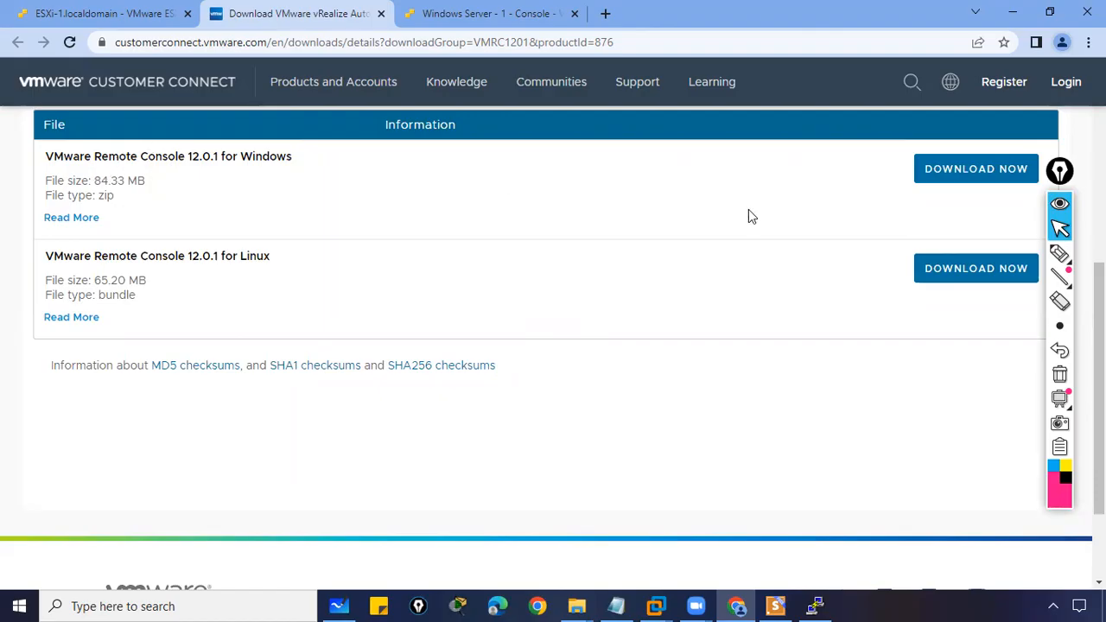
pyautogui.click(960, 173)
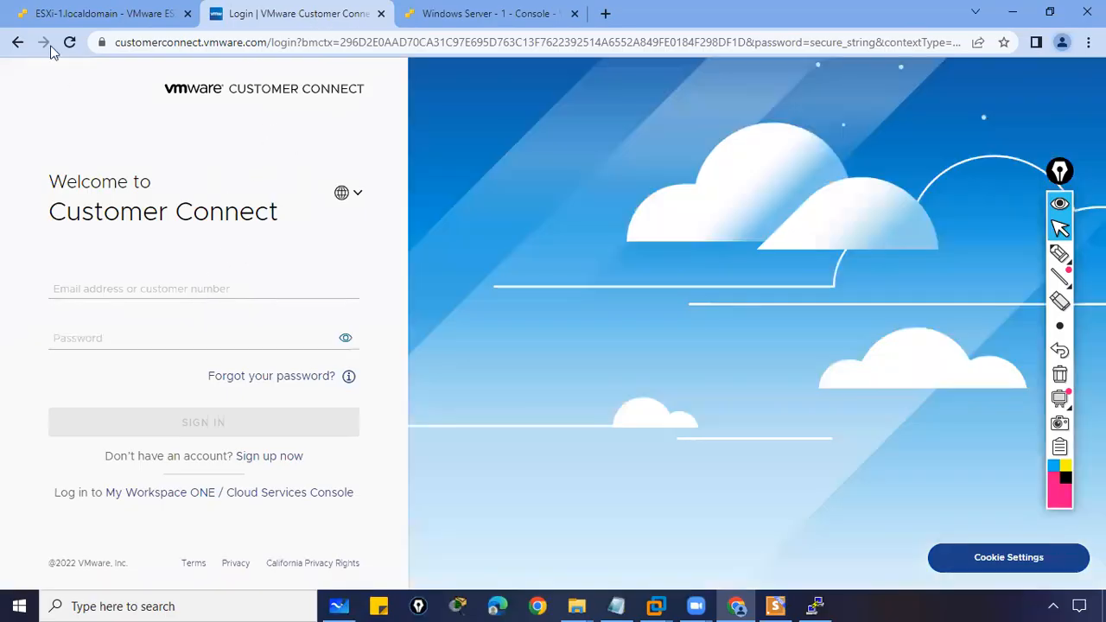
# - Back in ESXi, launch the remote console for Windows Server - 1 and let the browser open it
pyautogui.click(52, 11)
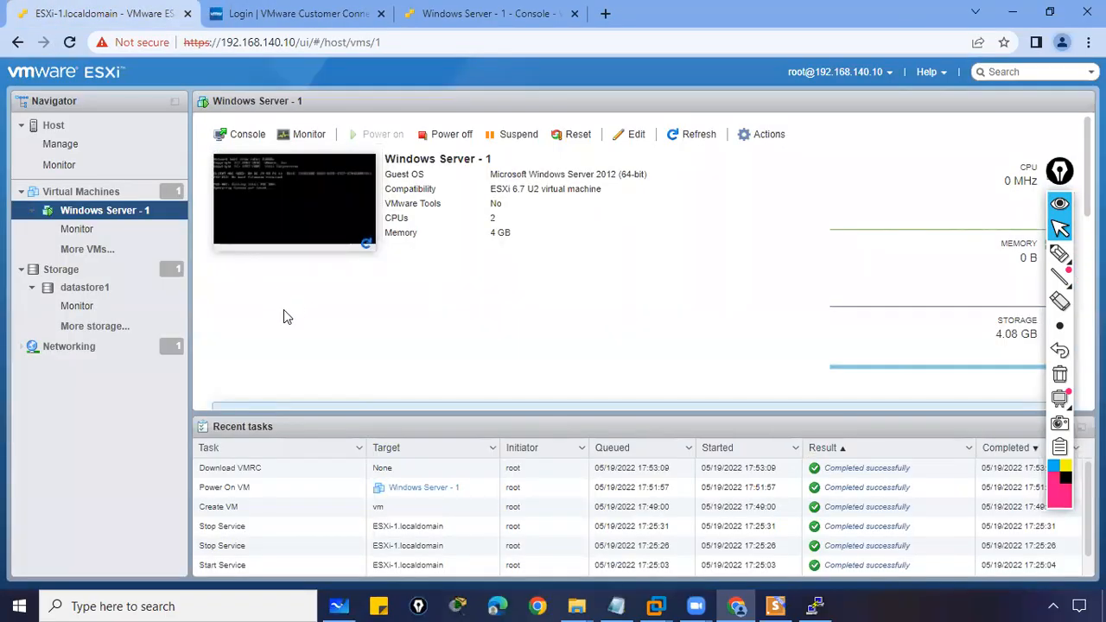
pyautogui.click(246, 136)
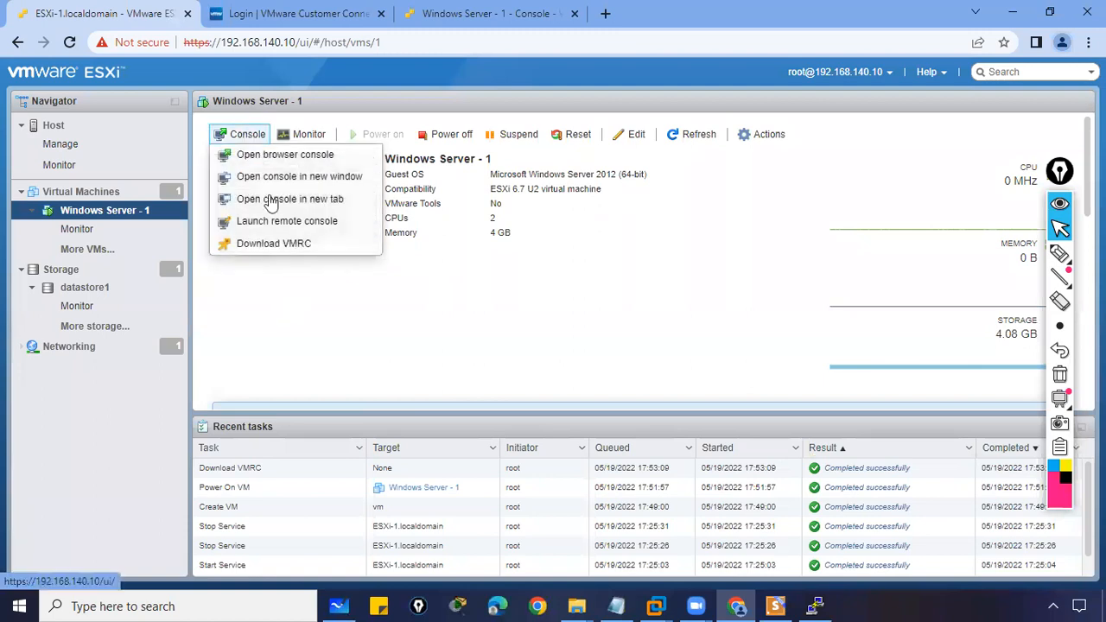
pyautogui.click(285, 223)
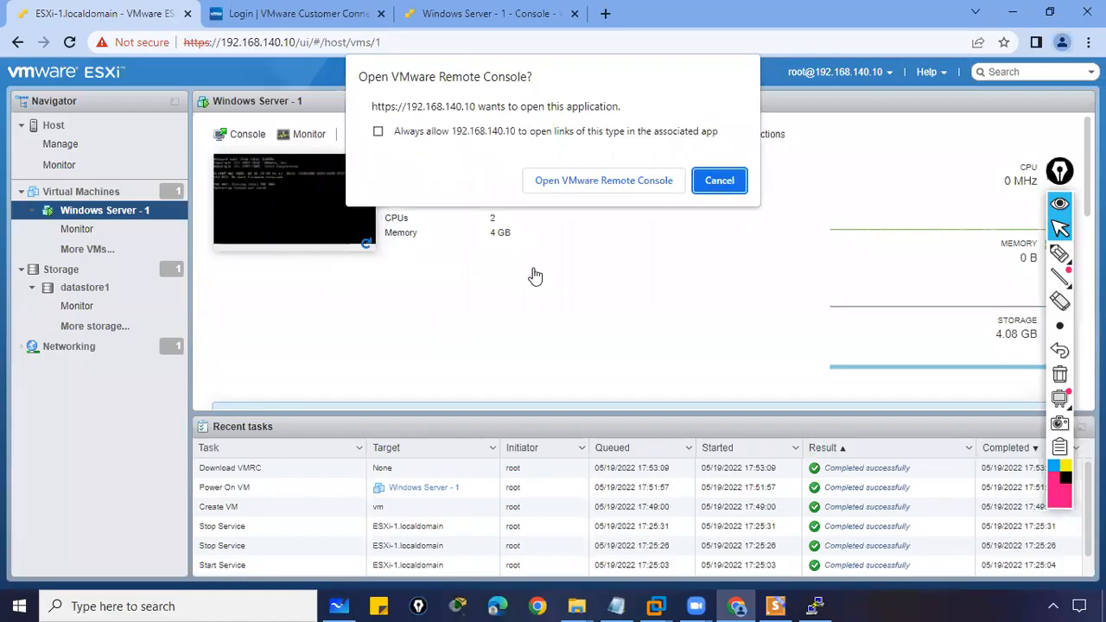
pyautogui.click(579, 181)
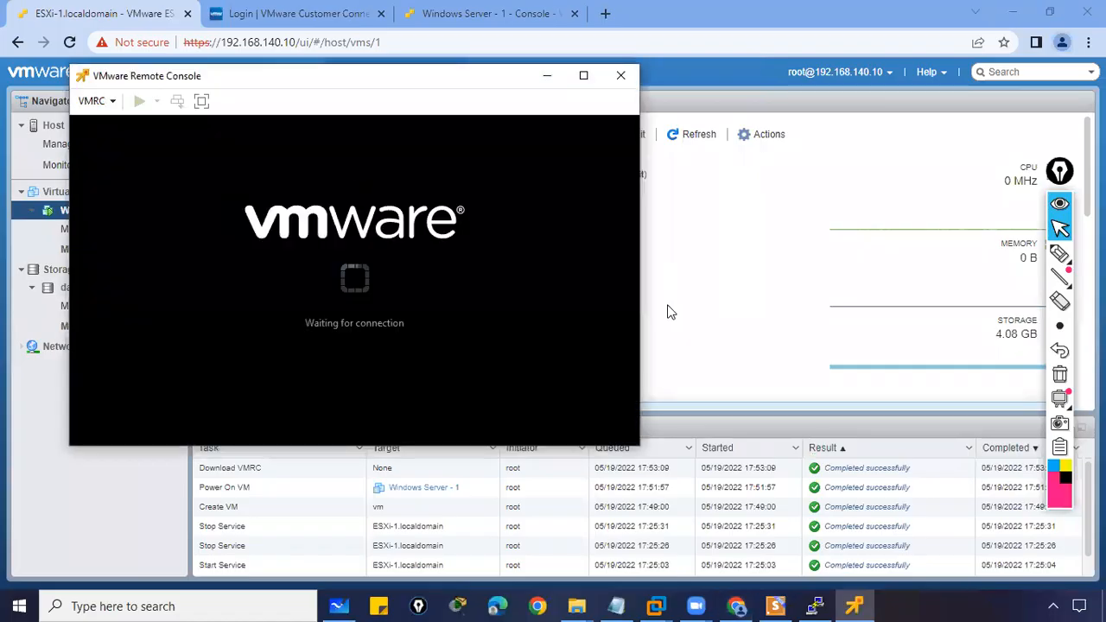
# - Underline part of the screen with the annotation pen, then clear the ink
pyautogui.click(1057, 254)
pyautogui.moveTo(98, 78); pyautogui.dragTo(178, 84)
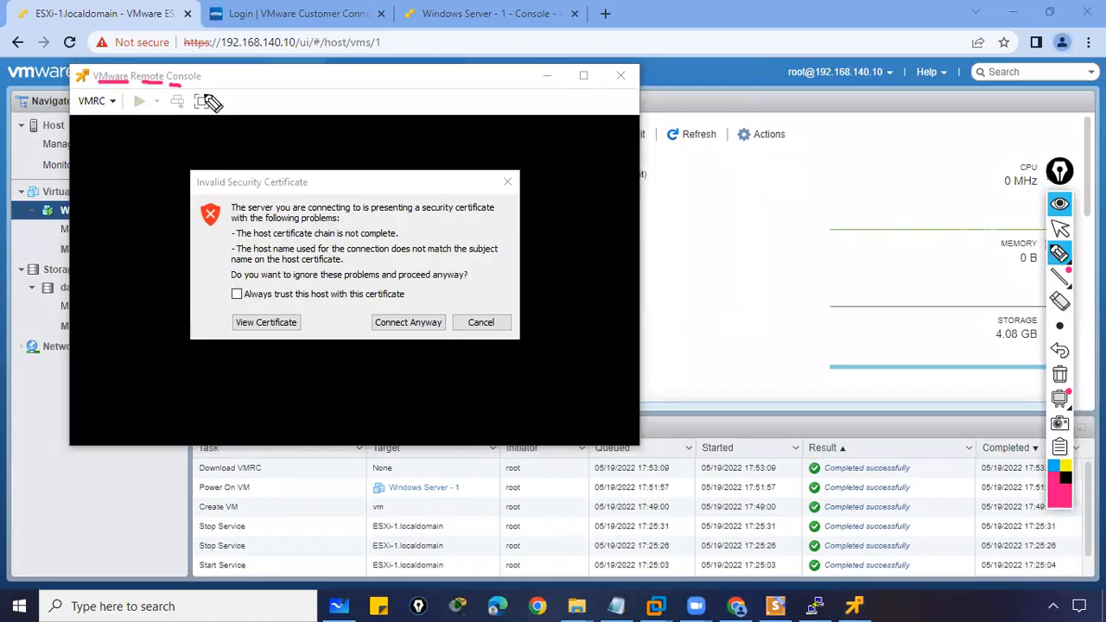
pyautogui.click(1060, 375)
pyautogui.click(1061, 230)
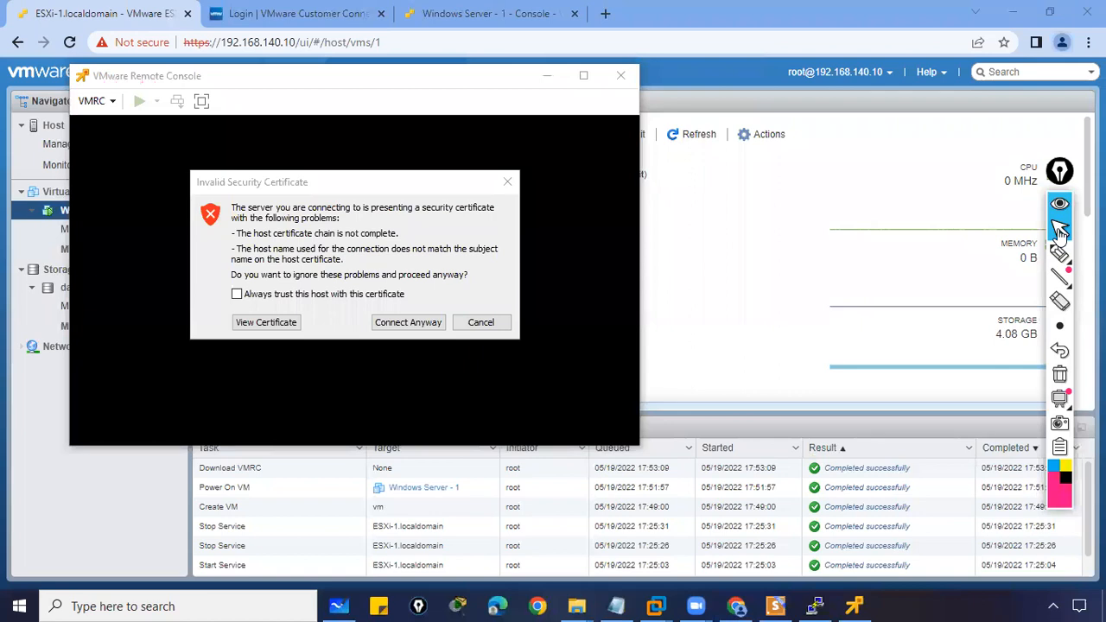
# - Accept the invalid certificate with Connect Anyway and minimize the remote console
pyautogui.click(414, 325)
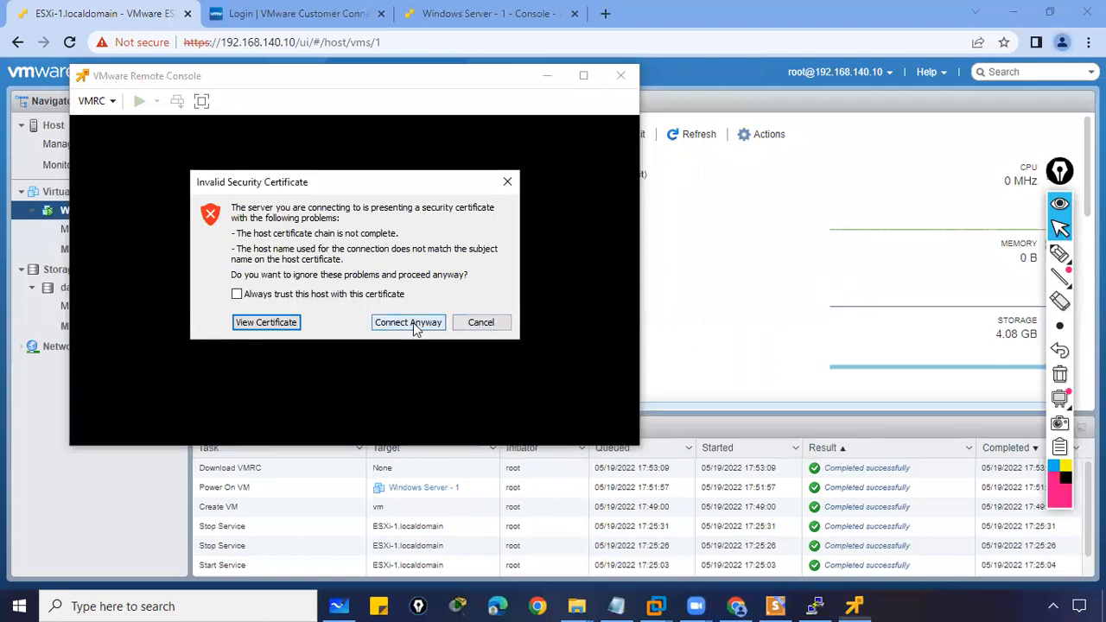
pyautogui.click(414, 324)
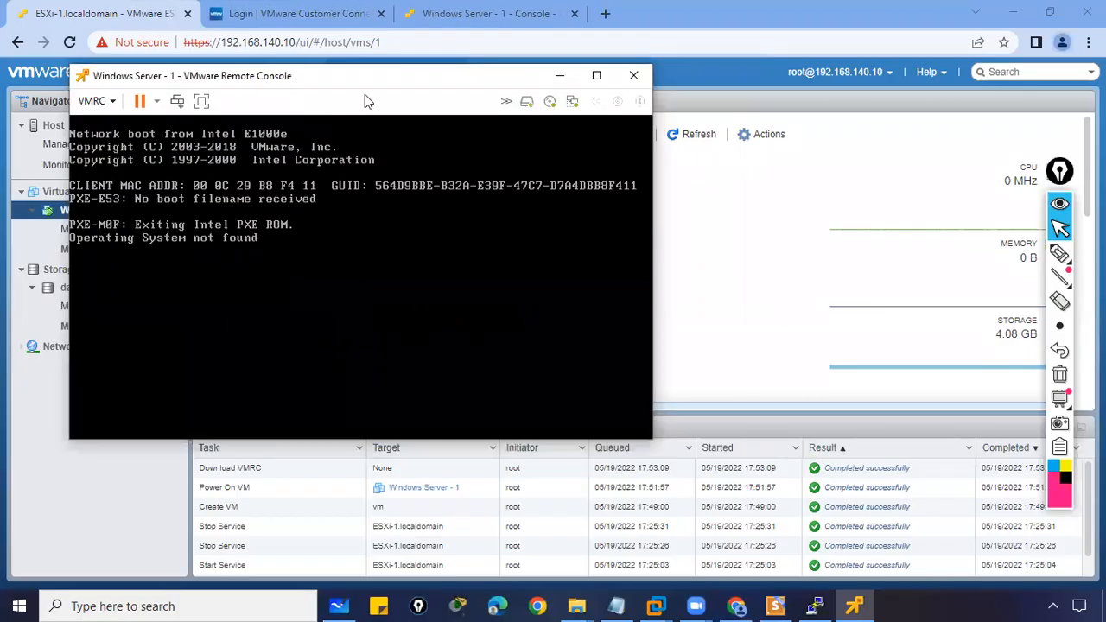
pyautogui.click(557, 76)
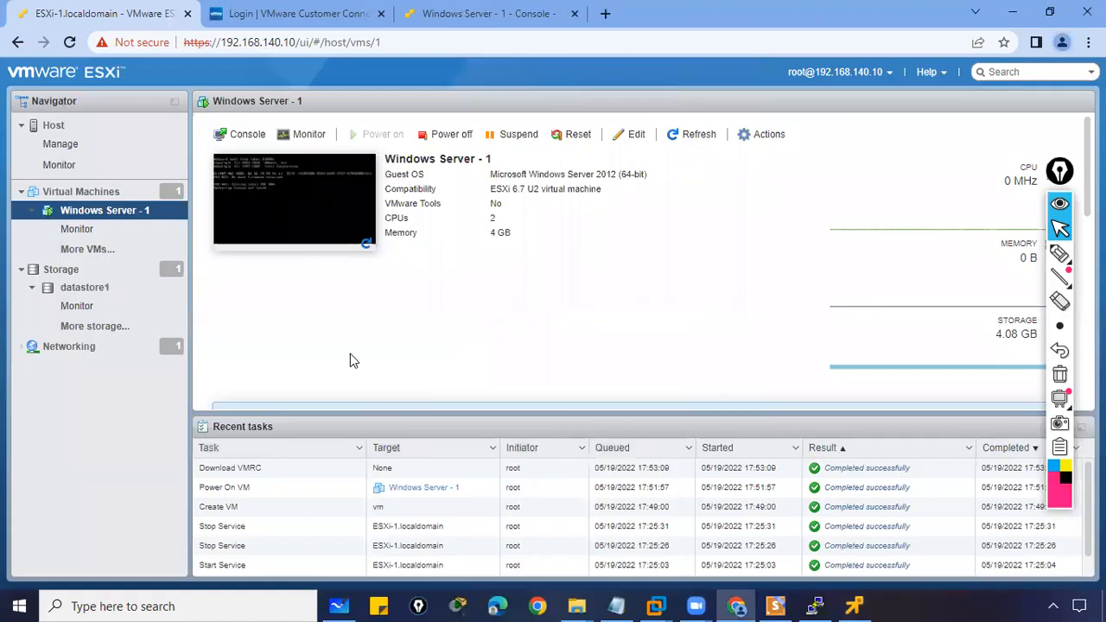
# - Open the Edit settings dialog for Windows Server - 1 from the VM toolbar
pyautogui.click(245, 135)
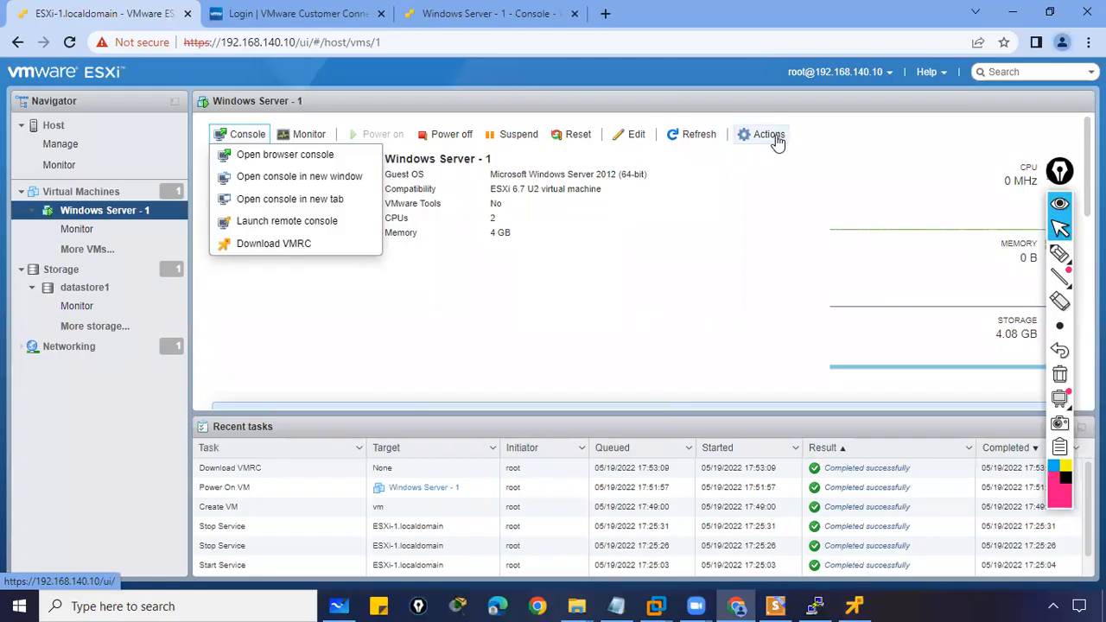
pyautogui.click(632, 135)
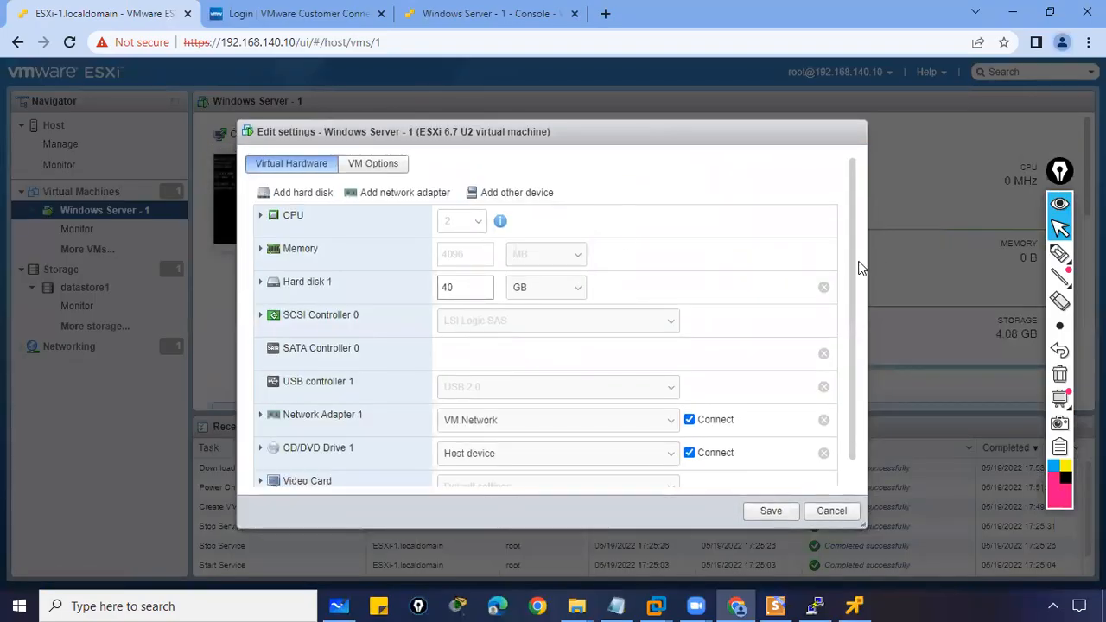
# - Scroll to CD/DVD Drive 1 and review its media sources without changing them
pyautogui.moveTo(856, 273); pyautogui.dragTo(856, 338)
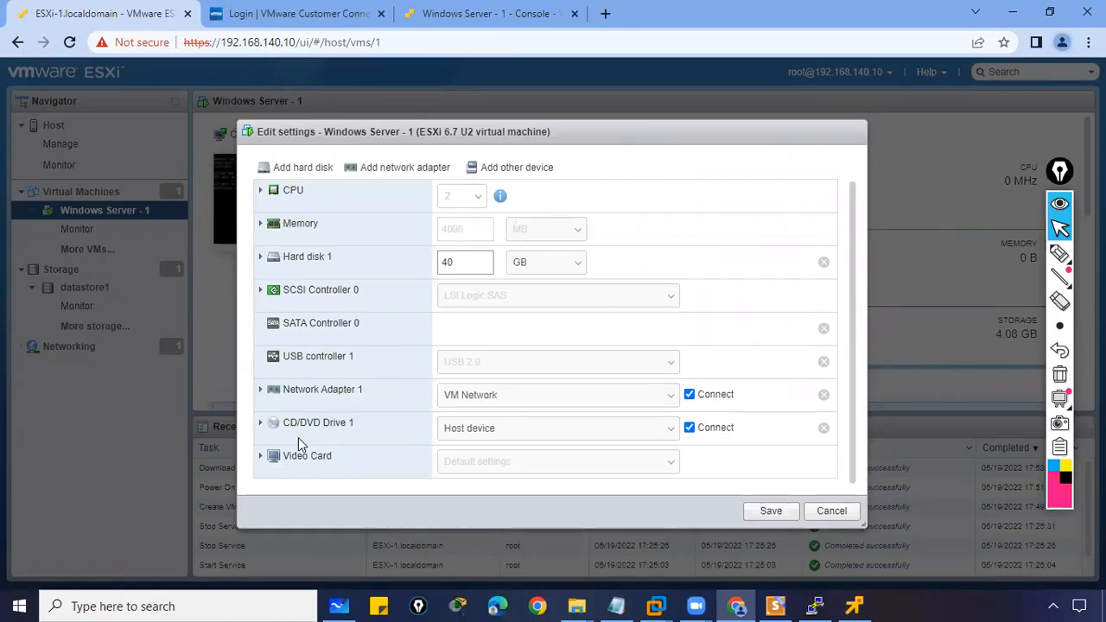
pyautogui.click(485, 437)
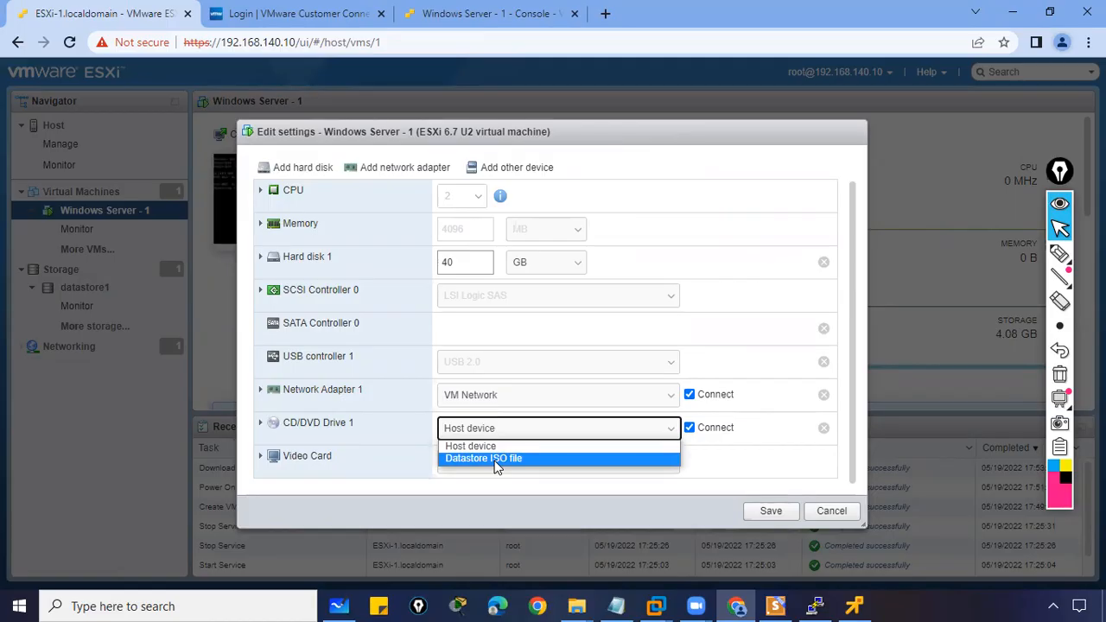
pyautogui.click(492, 445)
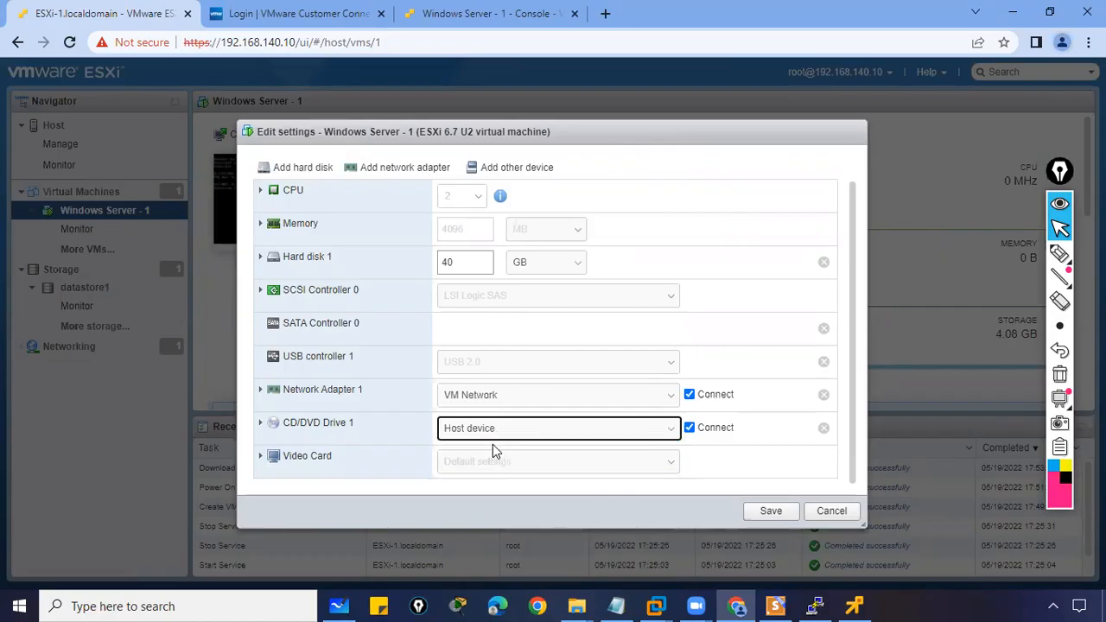
# - Annotate the dialog, clear the ink, and set CD/DVD Drive 1 to Datastore ISO file
pyautogui.click(1058, 253)
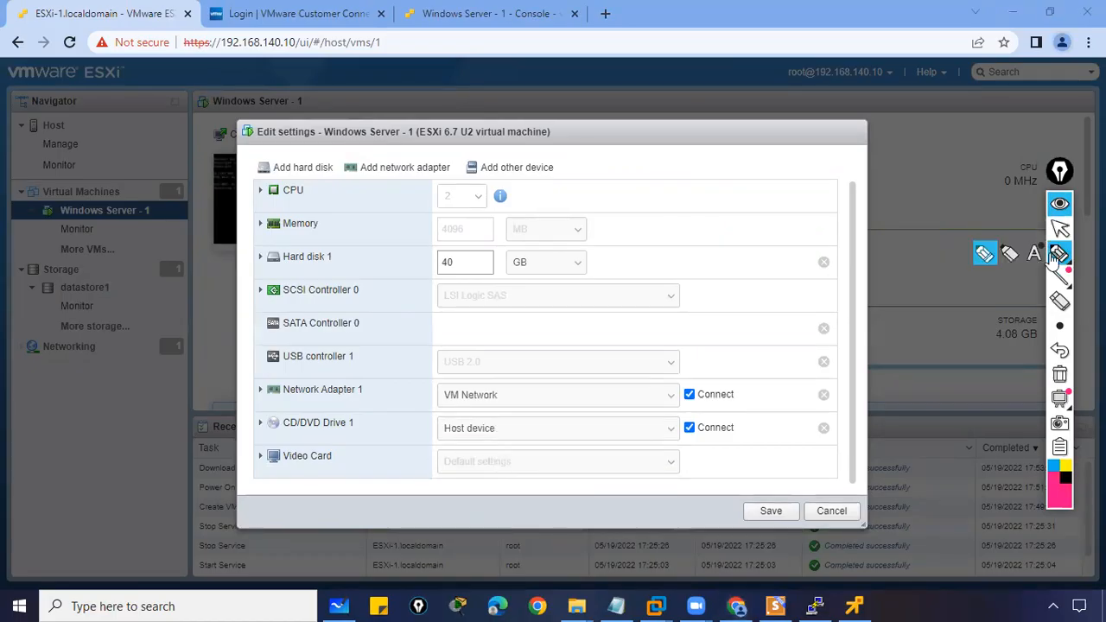
pyautogui.moveTo(741, 116)
pyautogui.mouseDown()
pyautogui.moveTo(754, 86)
pyautogui.moveTo(733, 157)
pyautogui.moveTo(724, 122)
pyautogui.moveTo(784, 152)
pyautogui.mouseUp()
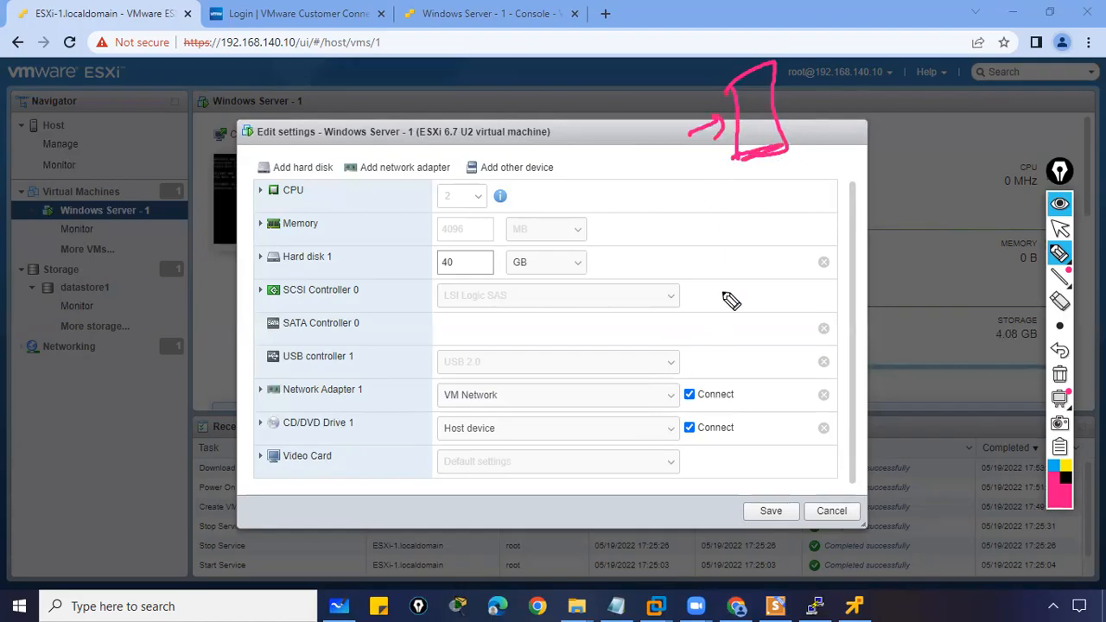
pyautogui.moveTo(693, 132); pyautogui.dragTo(725, 115)
pyautogui.moveTo(739, 55); pyautogui.dragTo(743, 71)
pyautogui.moveTo(696, 136); pyautogui.dragTo(727, 119)
pyautogui.click(1059, 374)
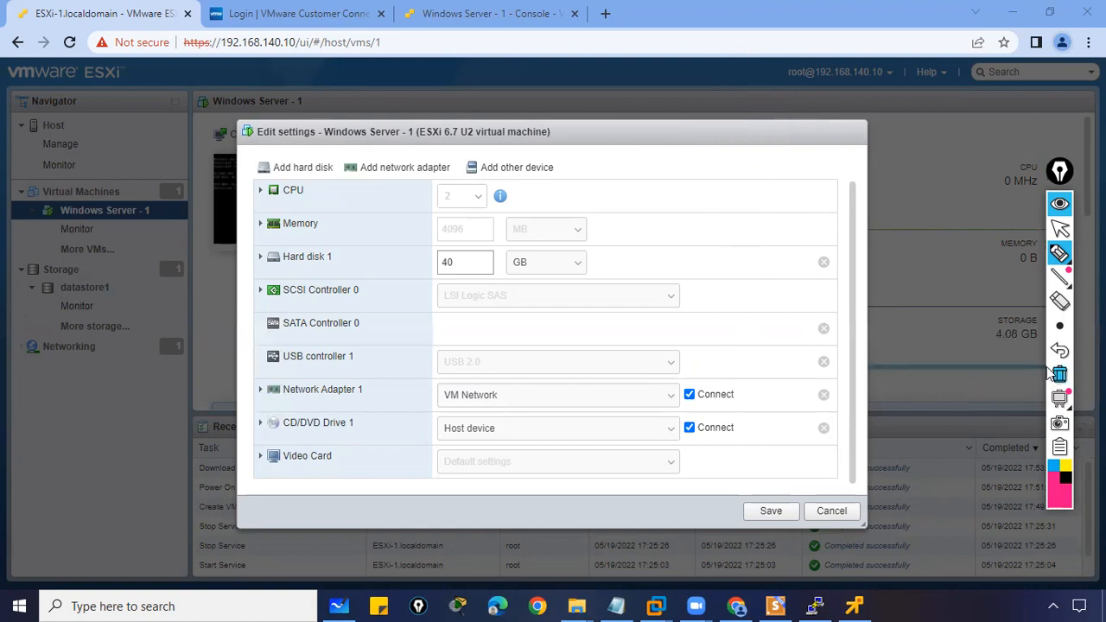
pyautogui.click(1060, 228)
pyautogui.click(530, 437)
pyautogui.click(516, 454)
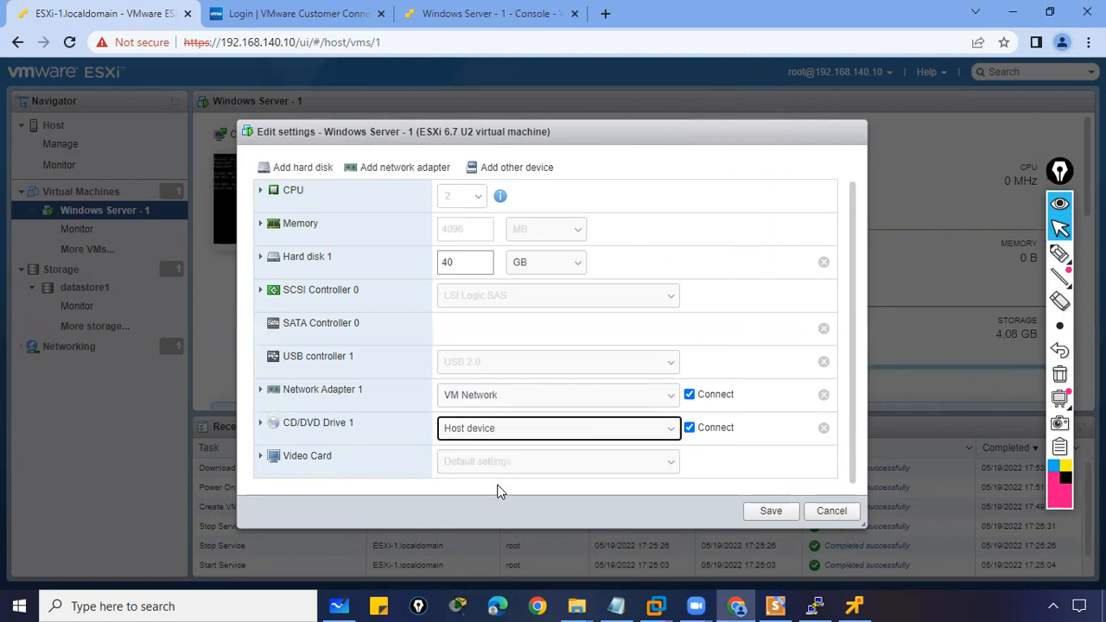
# - Mark the Upload button with the pen, clear it, and start uploading into datastore1
pyautogui.click(1059, 253)
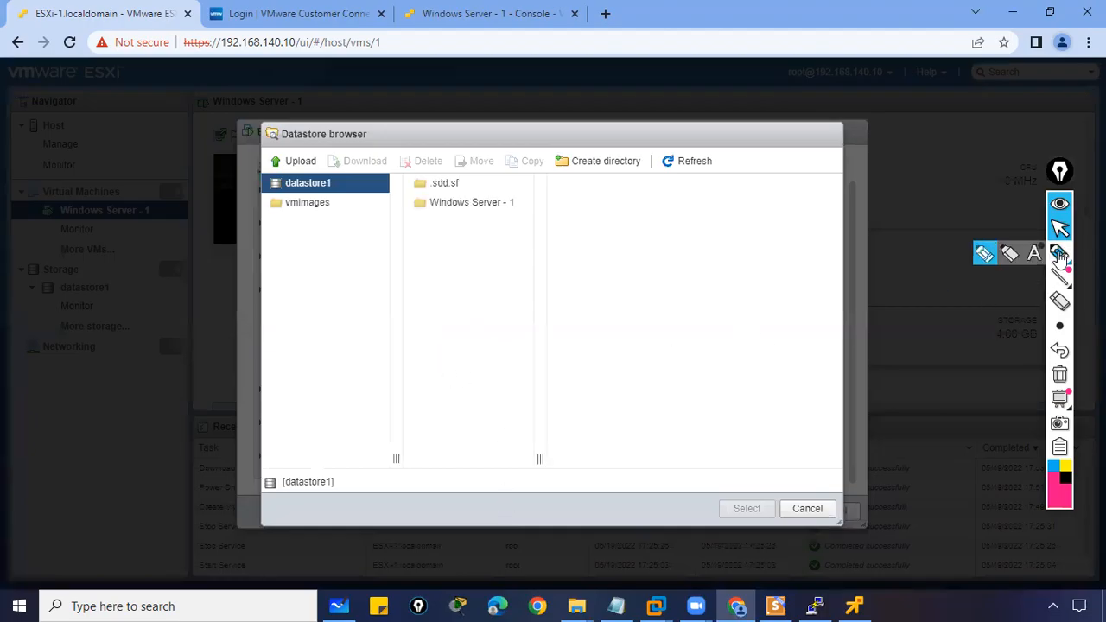
pyautogui.moveTo(306, 182)
pyautogui.mouseDown()
pyautogui.moveTo(294, 177)
pyautogui.moveTo(343, 197)
pyautogui.moveTo(295, 155)
pyautogui.mouseUp()
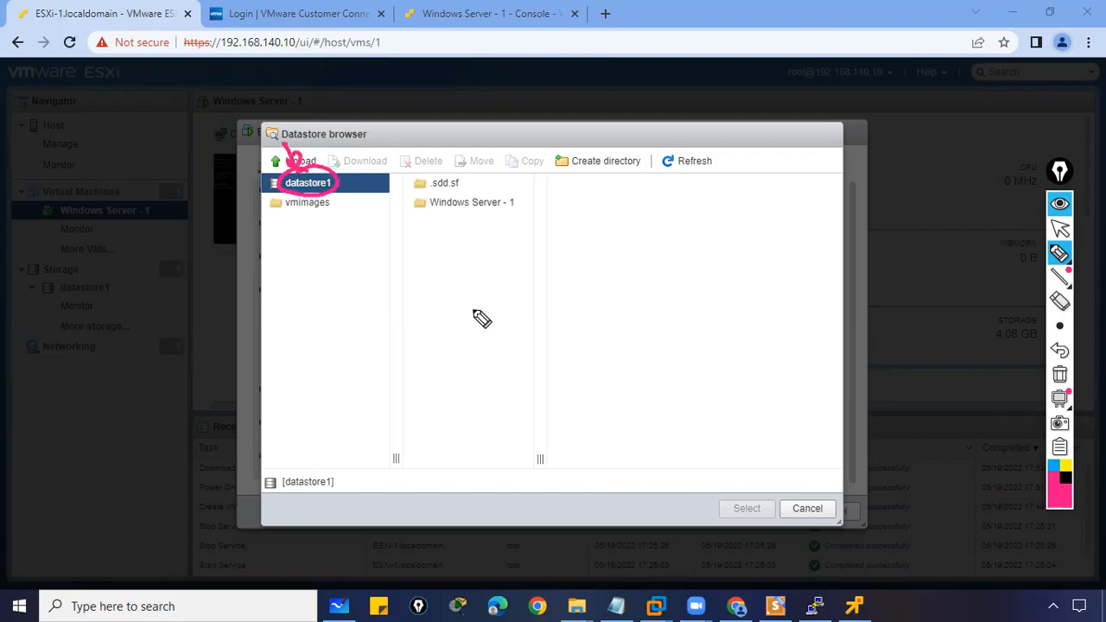
pyautogui.click(1057, 375)
pyautogui.click(1059, 228)
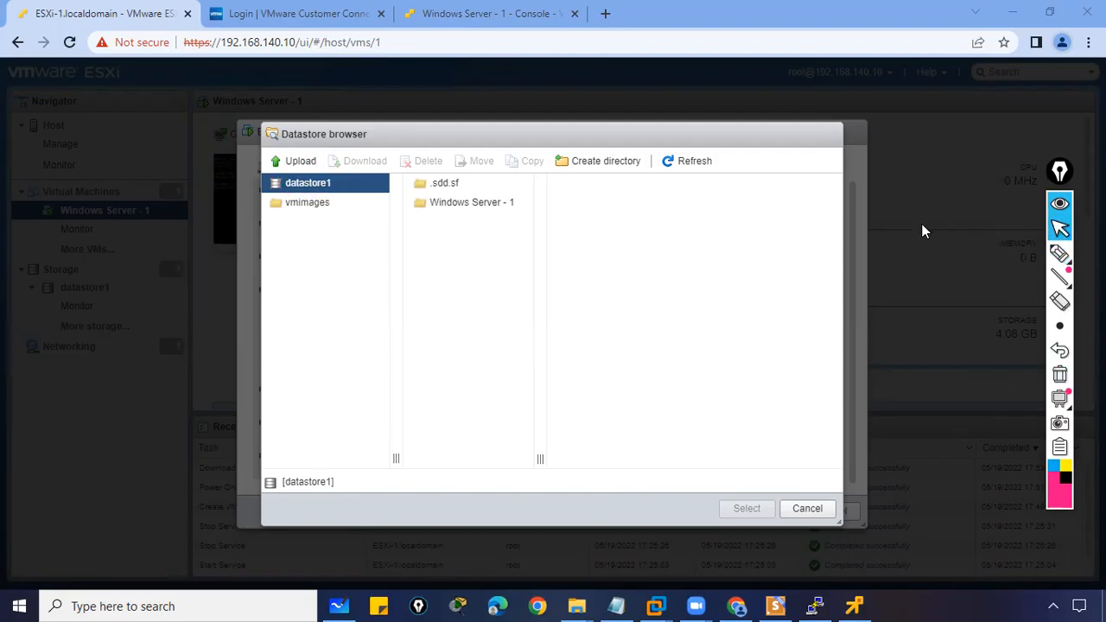
pyautogui.click(301, 164)
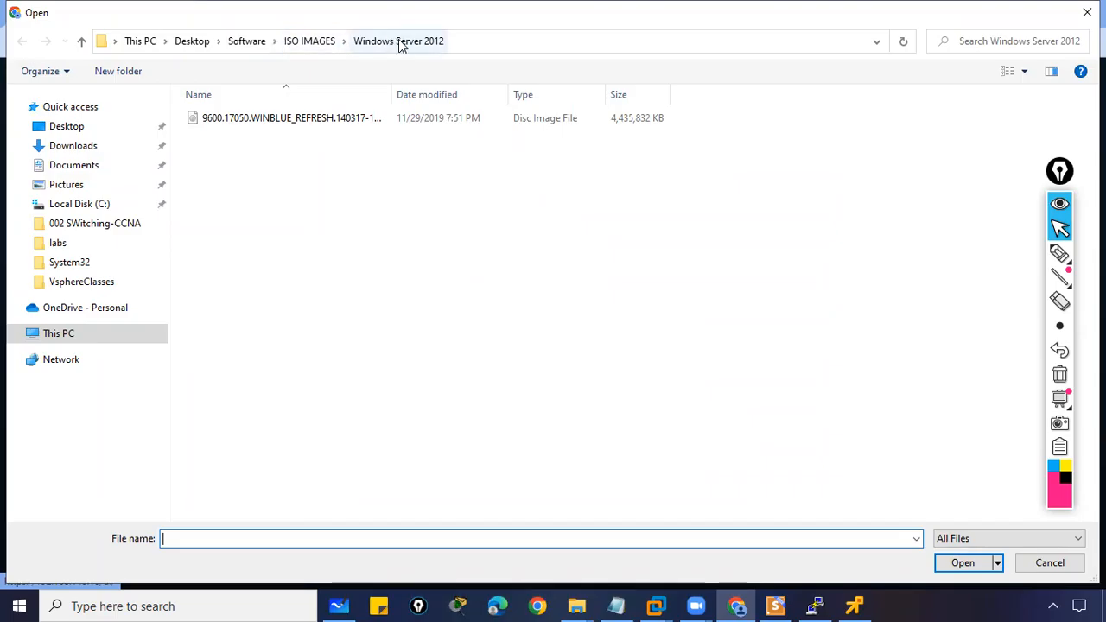
# - Pick the Windows Server 2012 ISO from Desktop > Software > ISO IMAGES for upload
pyautogui.doubleClick(279, 124)
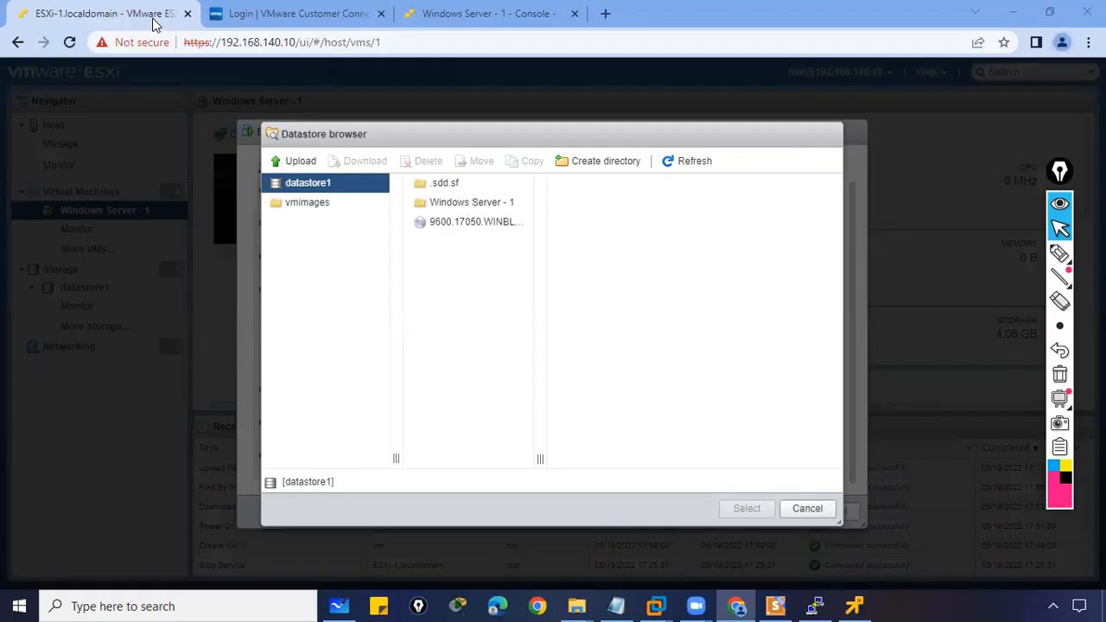
# - Select the Windows Server ISO in datastore1's Windows Server - 1 folder for the CD/DVD drive and save the settings
pyautogui.click(441, 204)
pyautogui.click(436, 221)
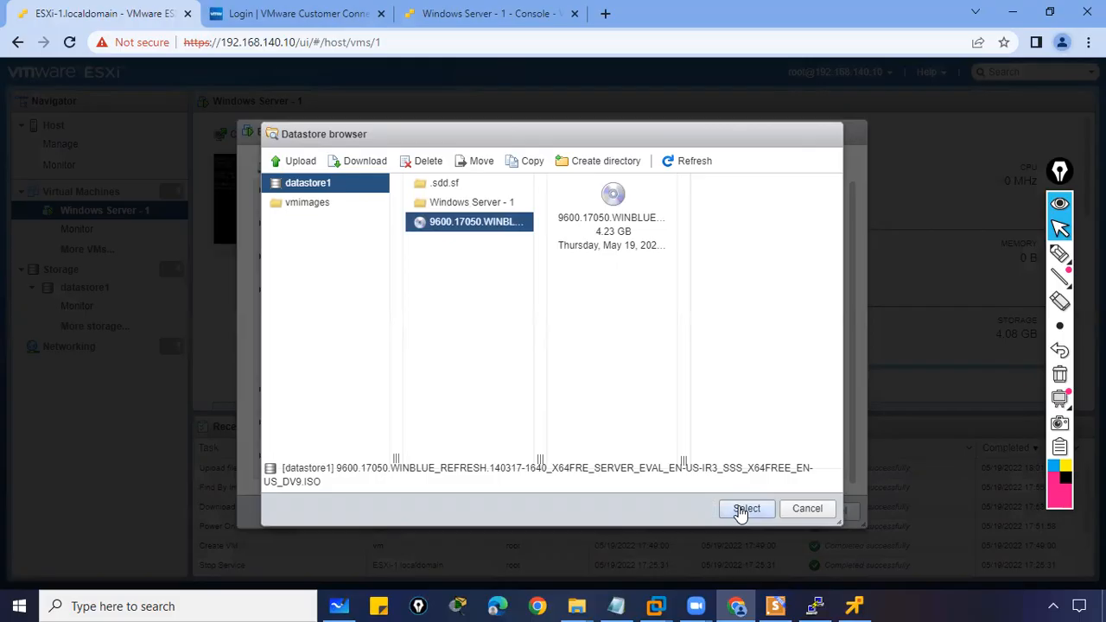
pyautogui.click(740, 510)
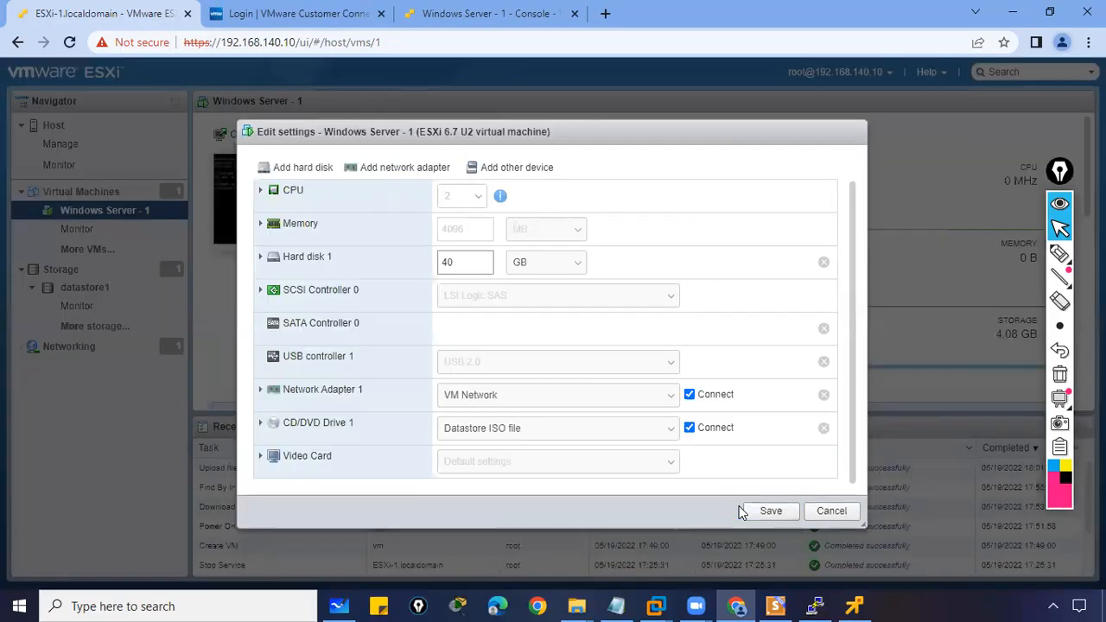
pyautogui.click(768, 512)
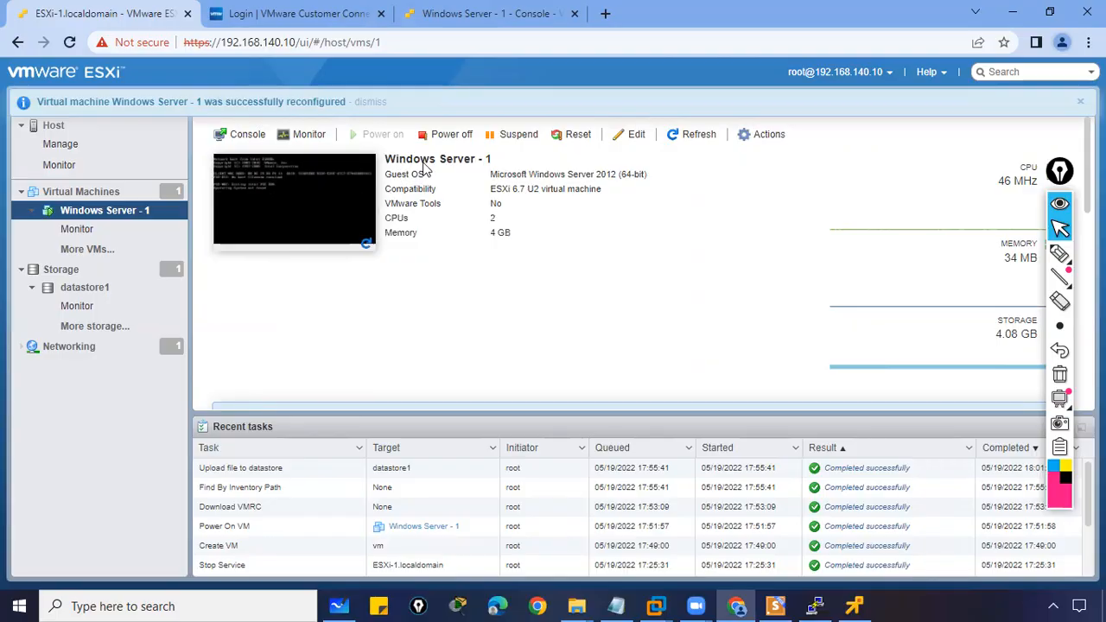
# - Reset the Windows Server - 1 VM, confirm, and take control of its VMware Remote Console
pyautogui.click(569, 136)
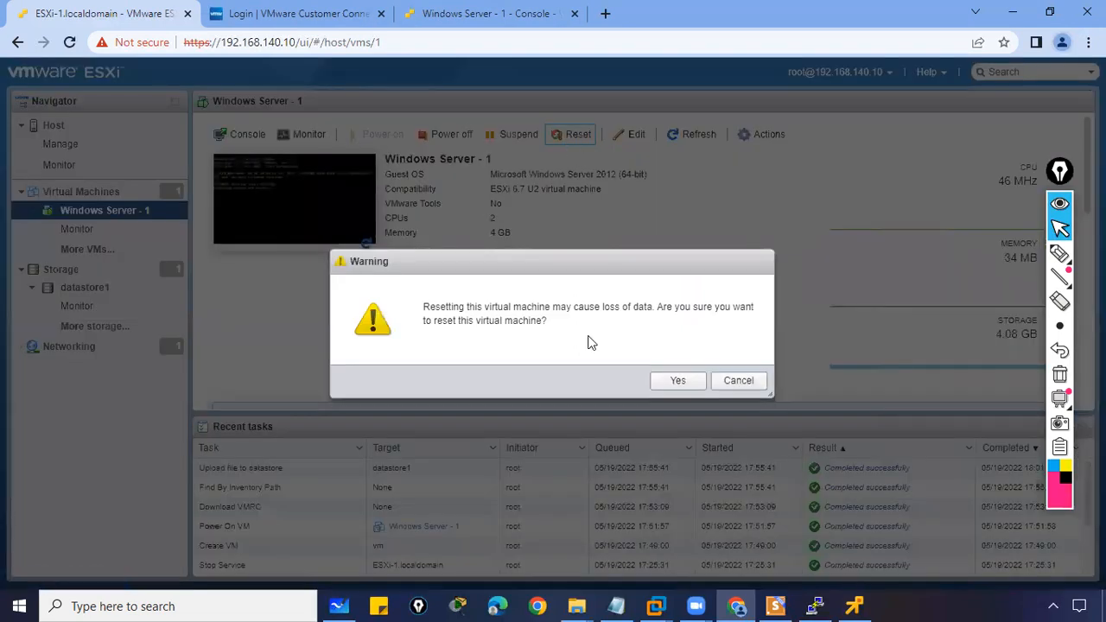
pyautogui.click(673, 382)
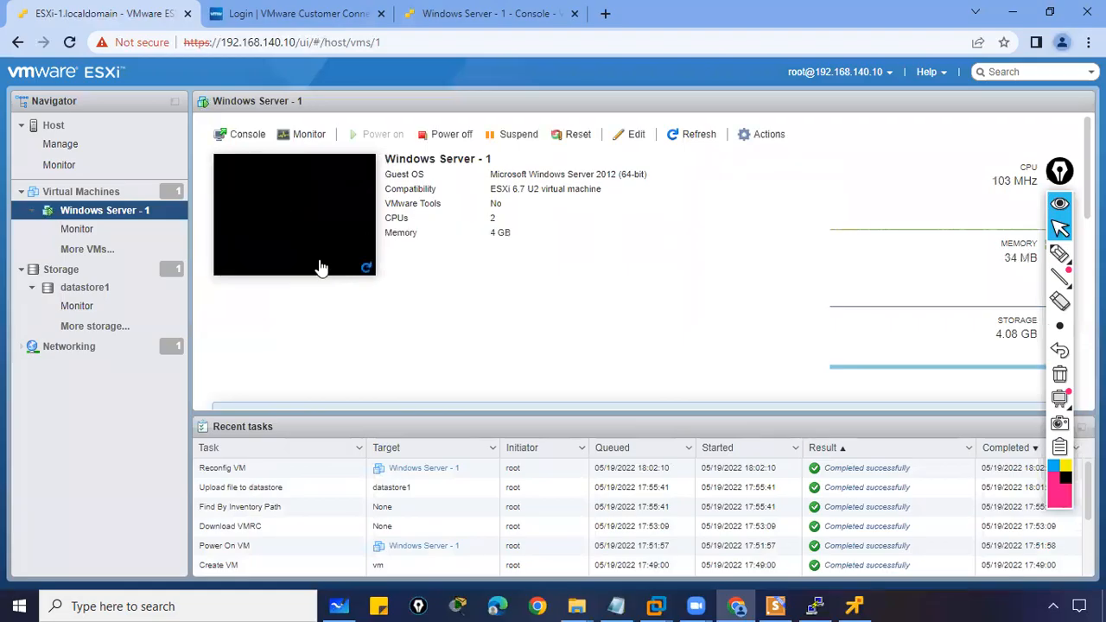
pyautogui.click(847, 605)
pyautogui.click(311, 232)
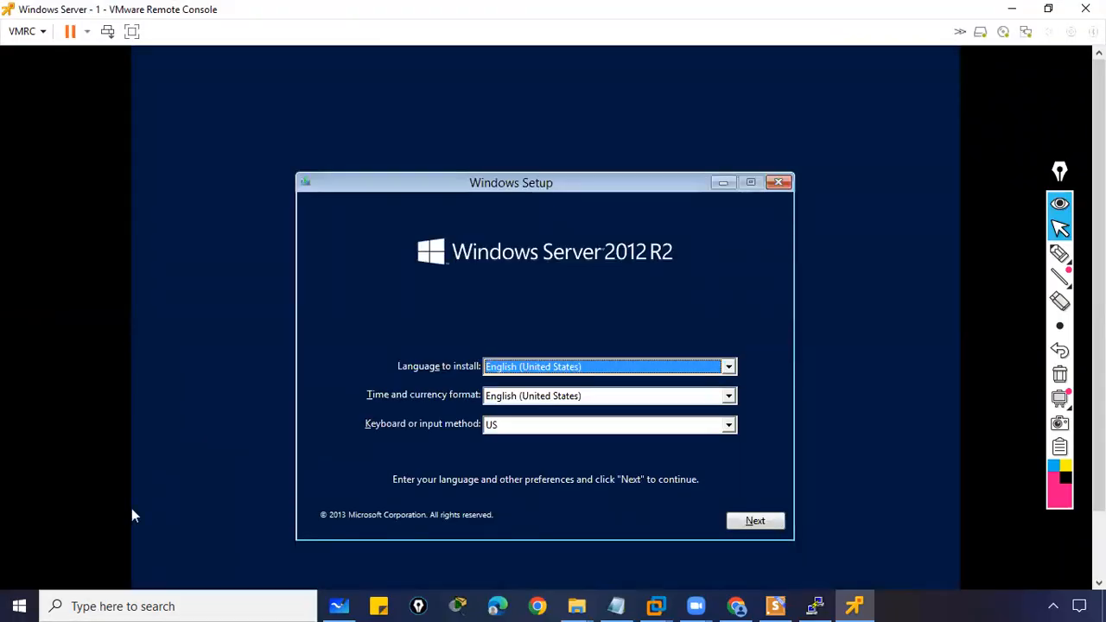
# - Accept the default language and keyboard settings and choose Install now
pyautogui.click(748, 521)
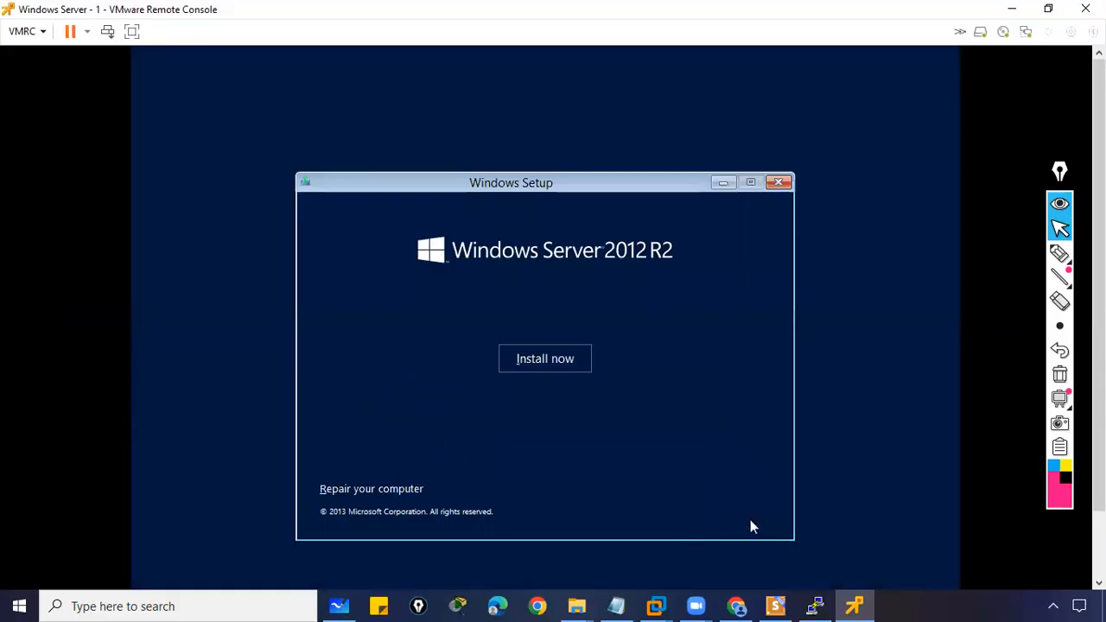
pyautogui.click(530, 362)
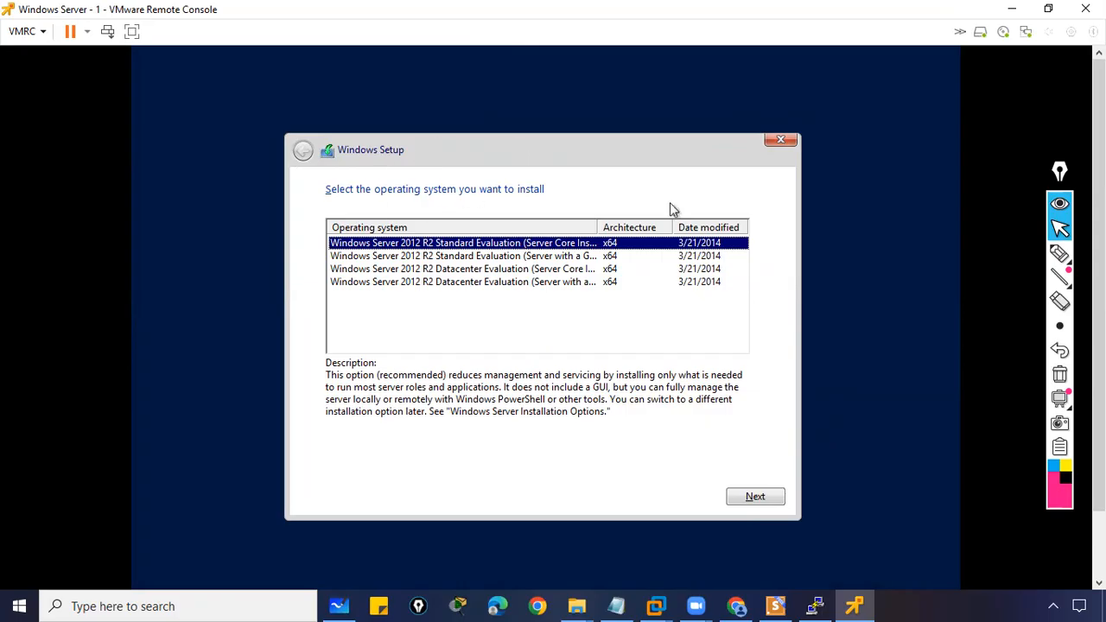
# - Choose Windows Server 2012 R2 Datacenter Evaluation (Server with a GUI) and accept the license terms
pyautogui.hotkey('ctrl', 'alt')
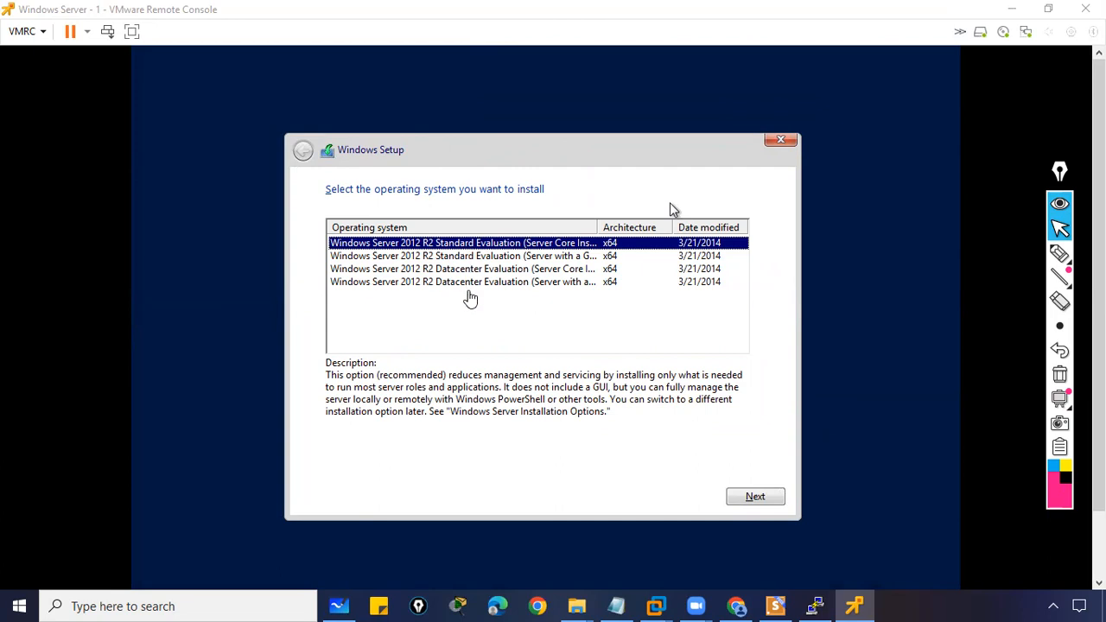
pyautogui.click(467, 287)
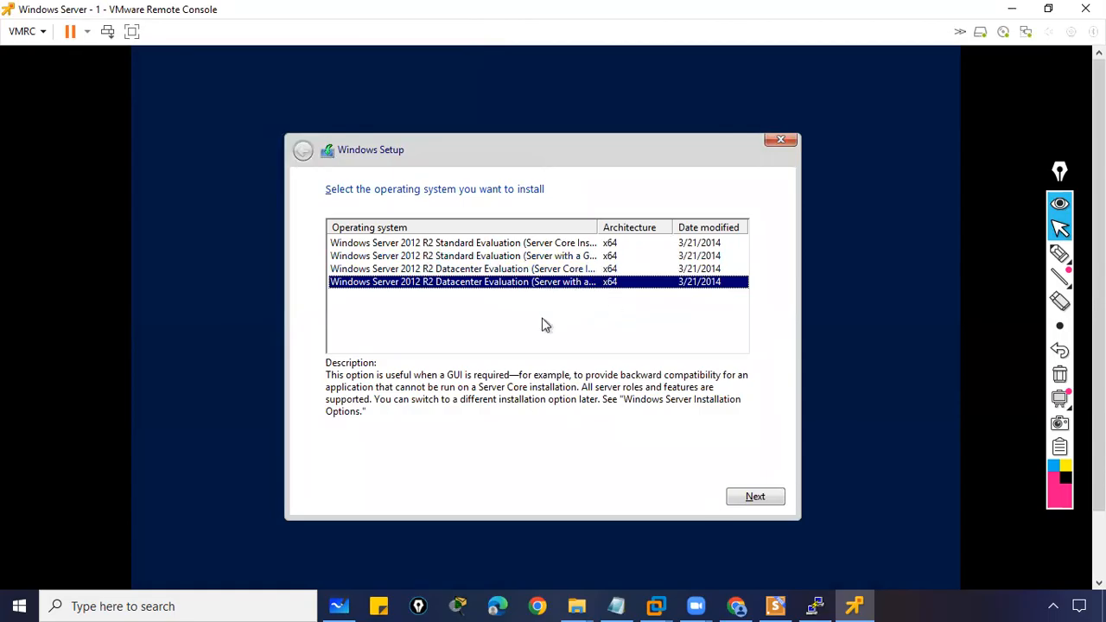
pyautogui.click(743, 494)
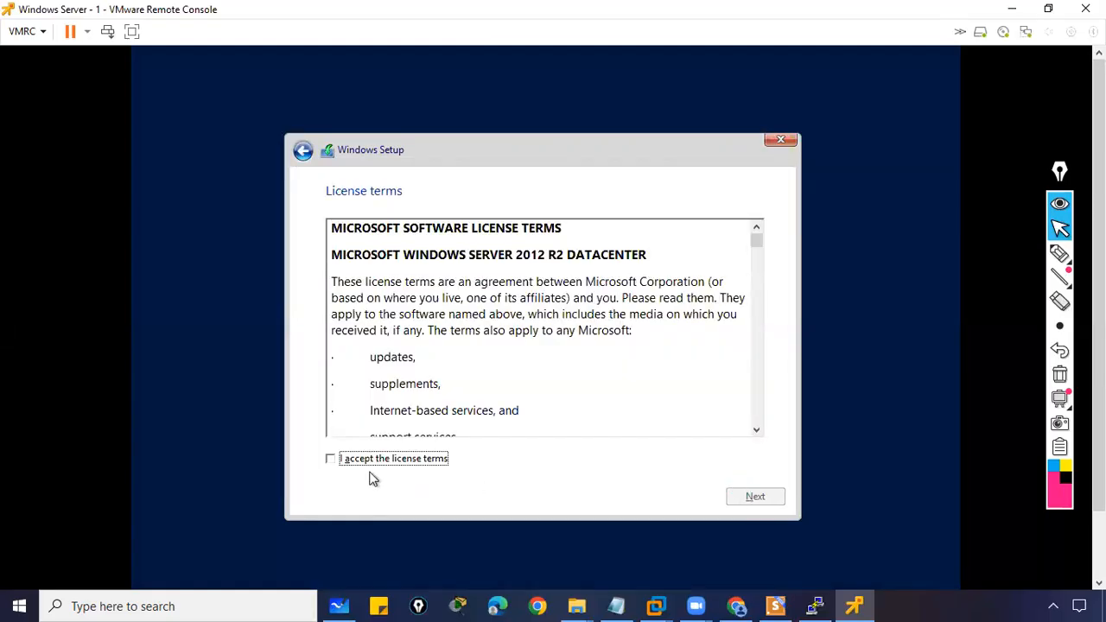
pyautogui.click(331, 460)
pyautogui.click(760, 500)
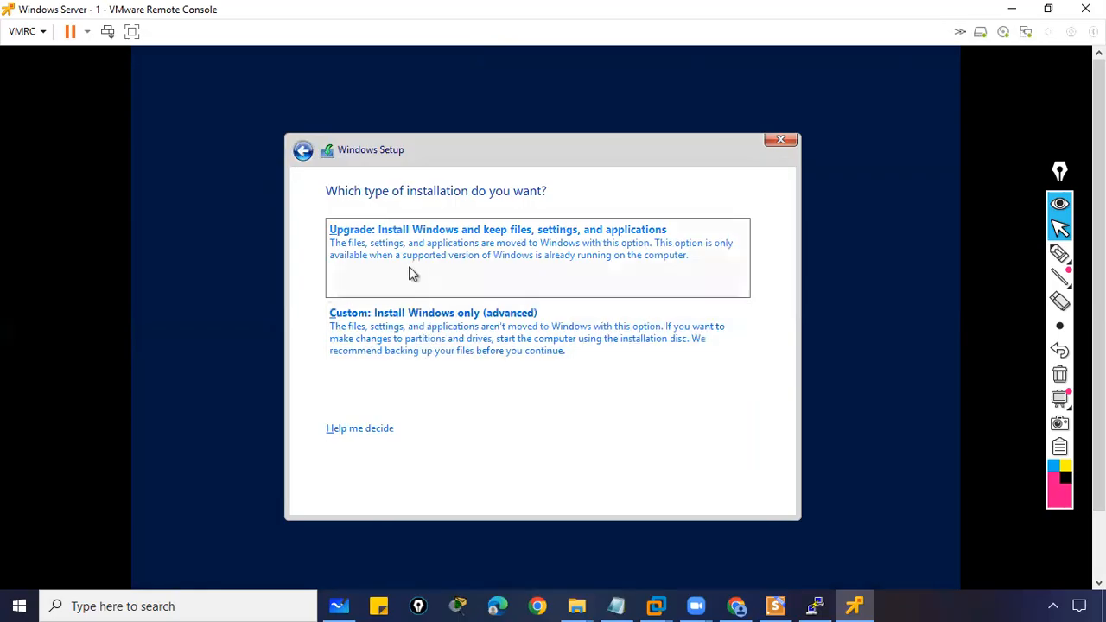
# - Choose Custom install, create a 40960 MB partition, and install Windows on Partition 2
pyautogui.click(420, 341)
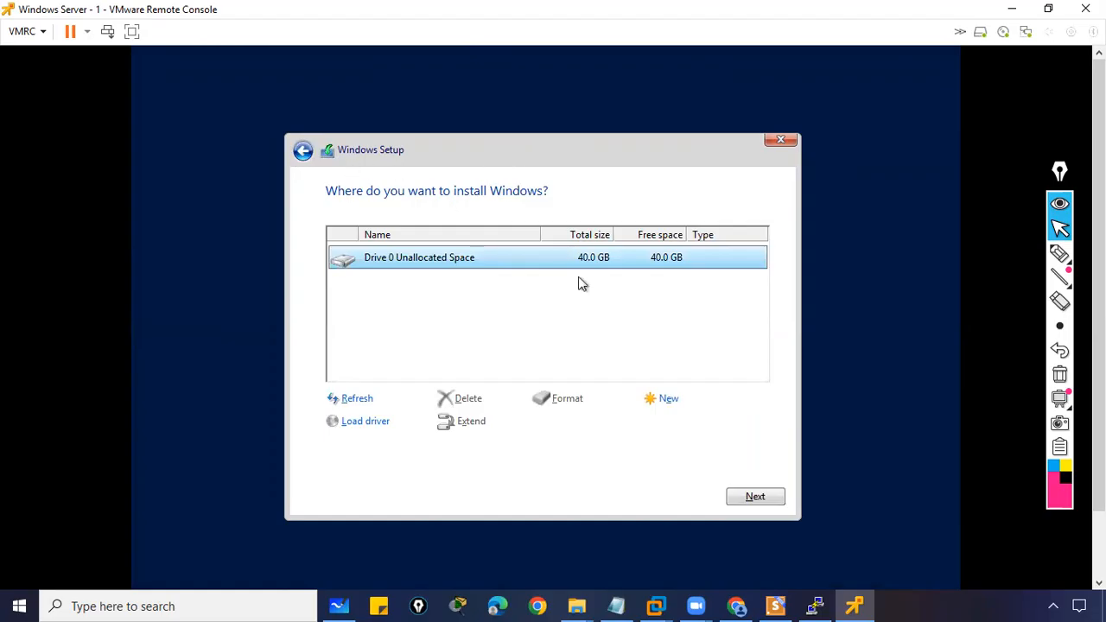
pyautogui.click(669, 400)
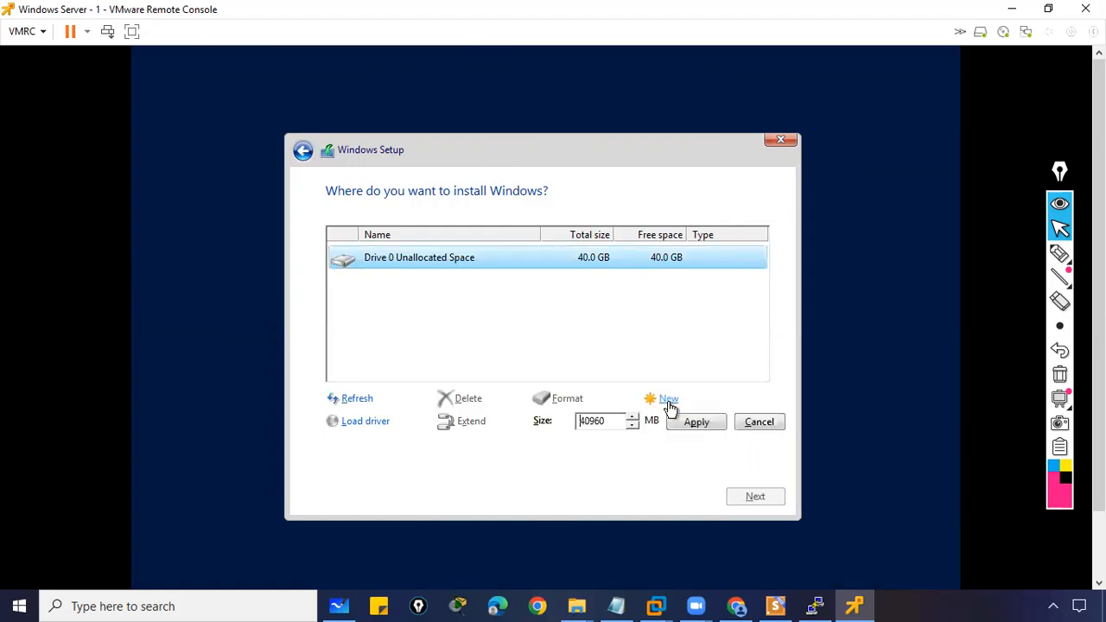
pyautogui.click(696, 425)
pyautogui.click(662, 425)
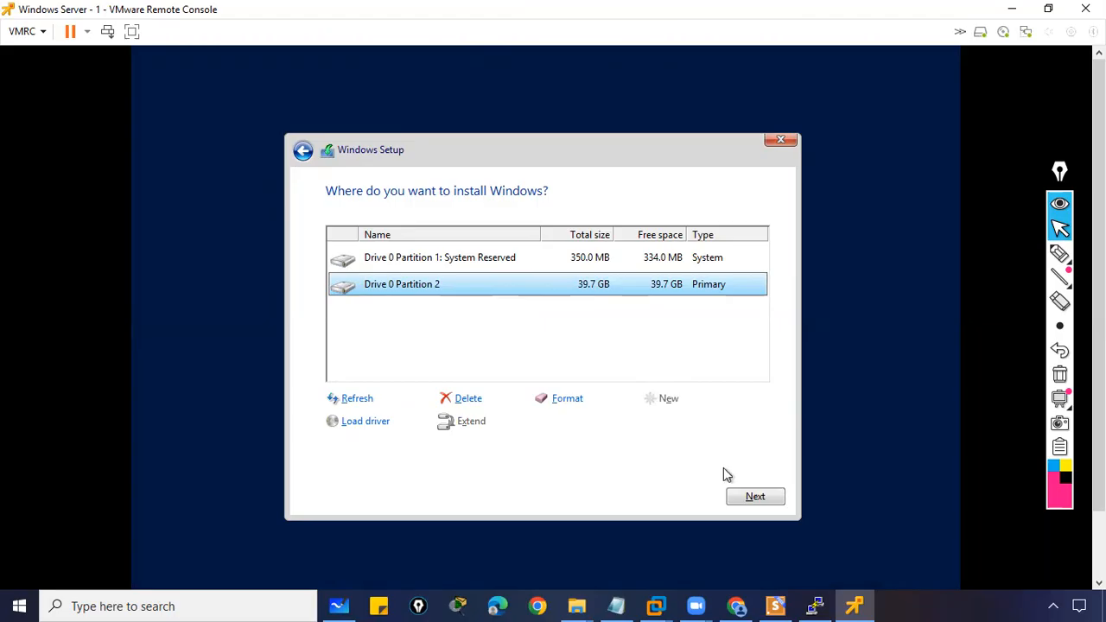
pyautogui.click(754, 498)
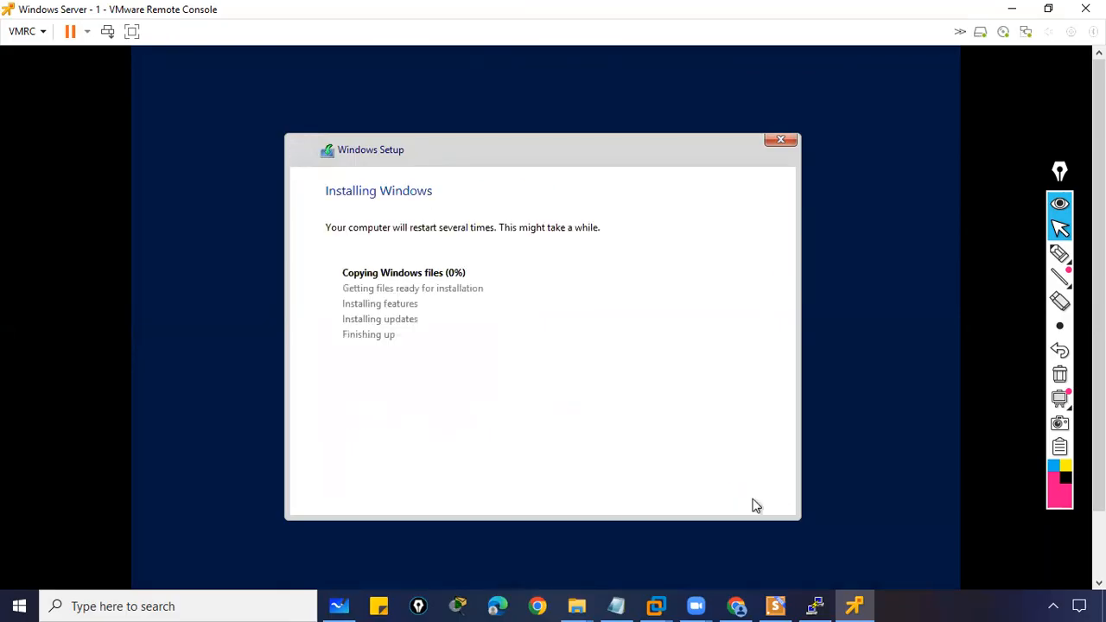
pyautogui.click(1062, 255)
pyautogui.moveTo(354, 266)
pyautogui.mouseDown()
pyautogui.moveTo(346, 292)
pyautogui.moveTo(353, 279)
pyautogui.mouseUp()
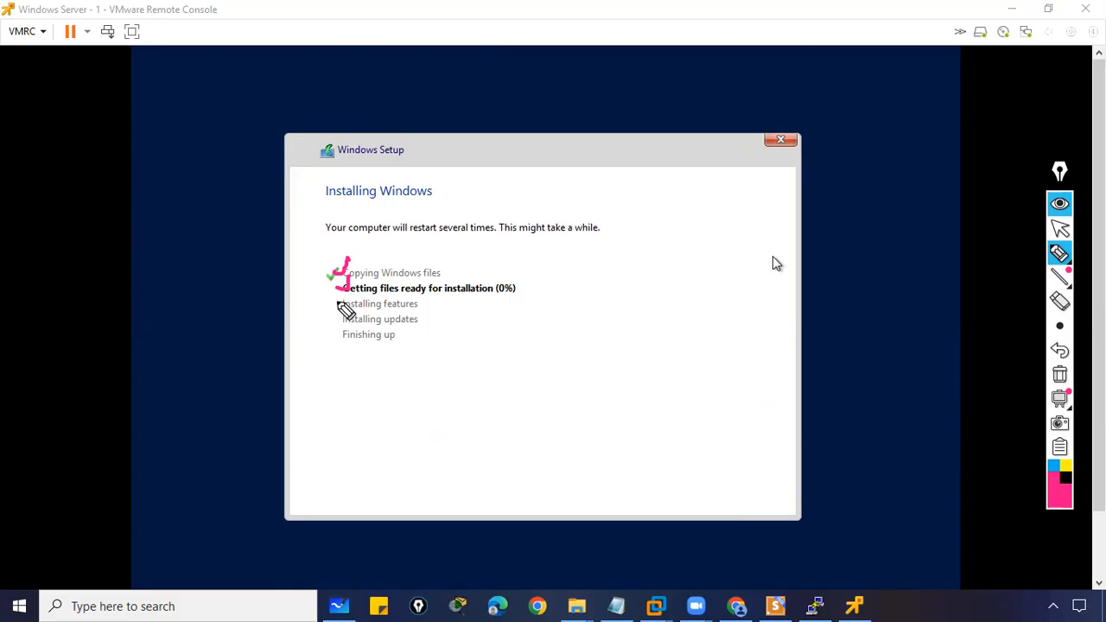
pyautogui.moveTo(326, 302)
pyautogui.mouseDown()
pyautogui.moveTo(348, 289)
pyautogui.moveTo(365, 343)
pyautogui.moveTo(332, 339)
pyautogui.mouseUp()
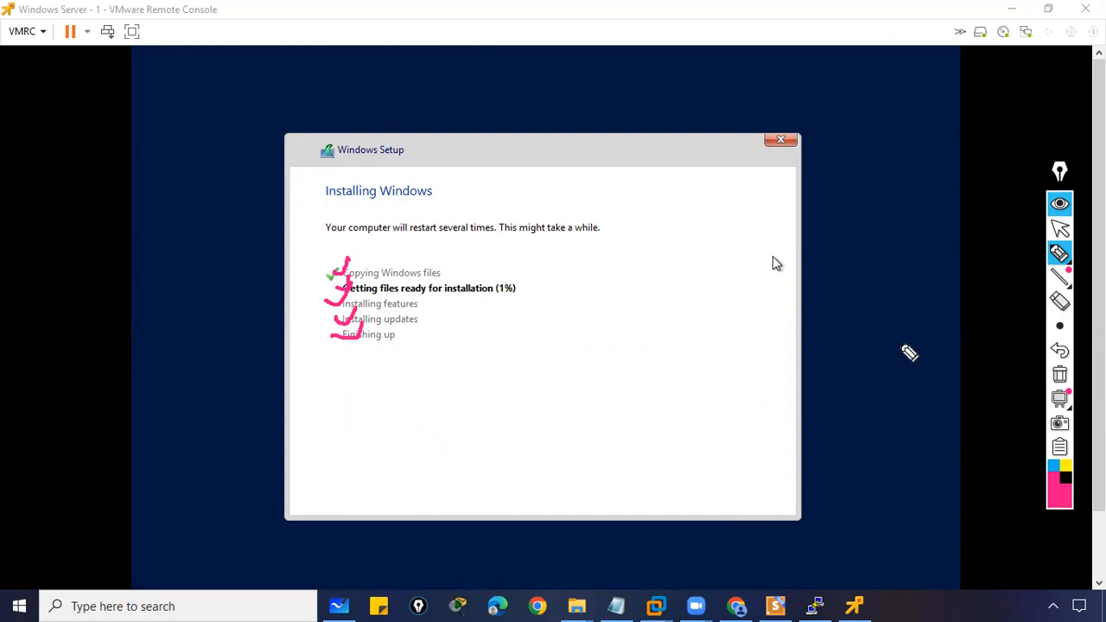
pyautogui.click(1060, 375)
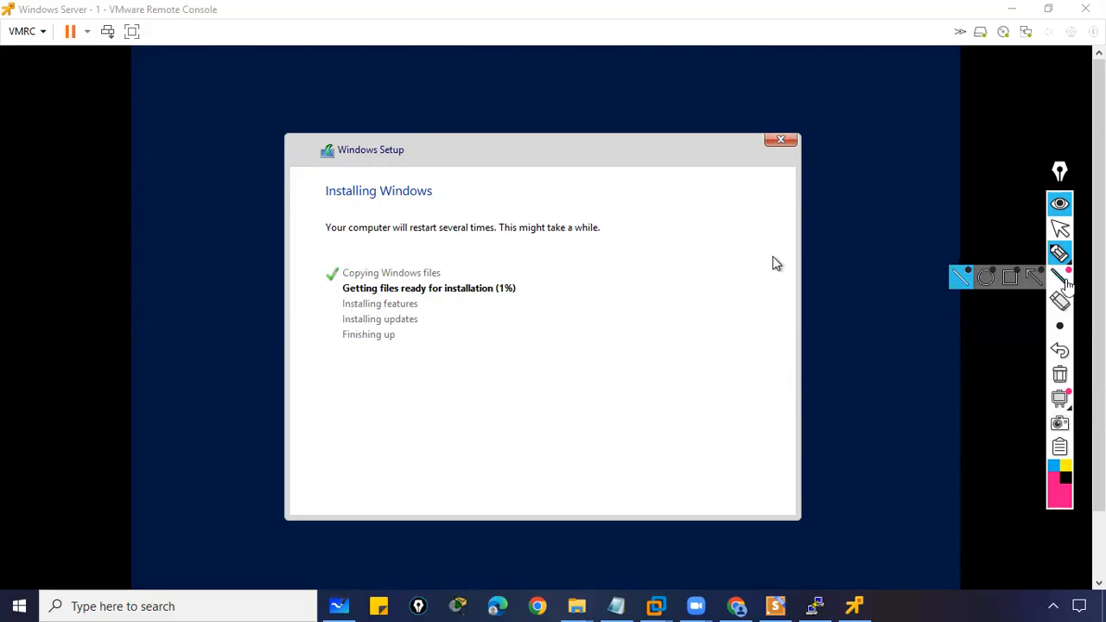
pyautogui.click(1061, 228)
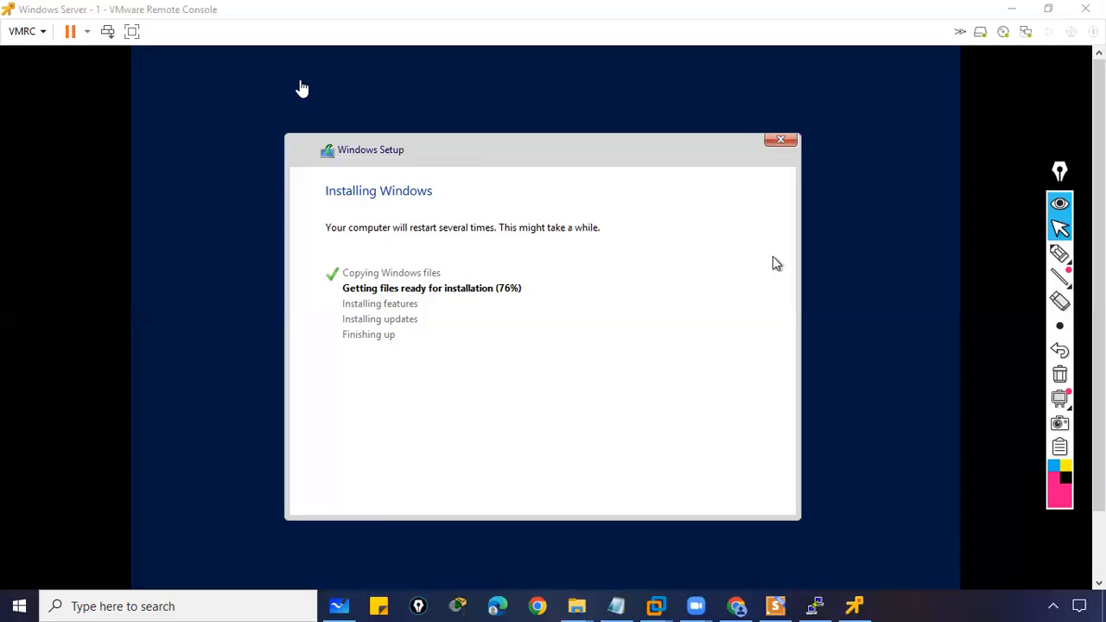
# - Keep the VM console in focus and full screen while Windows Setup installs
pyautogui.click(493, 249)
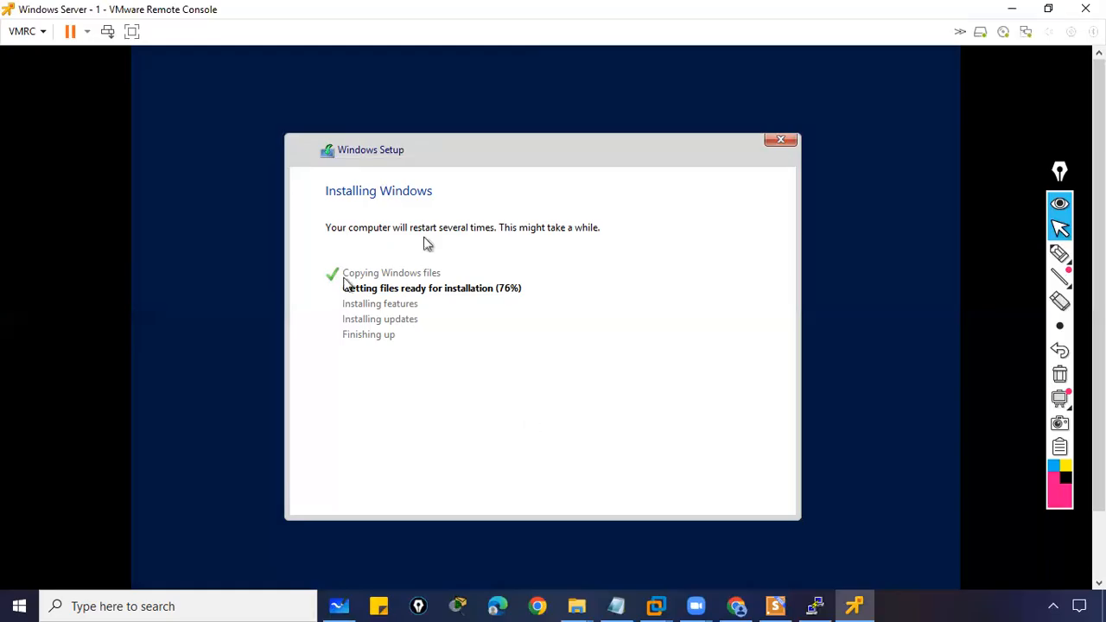
pyautogui.click(1048, 9)
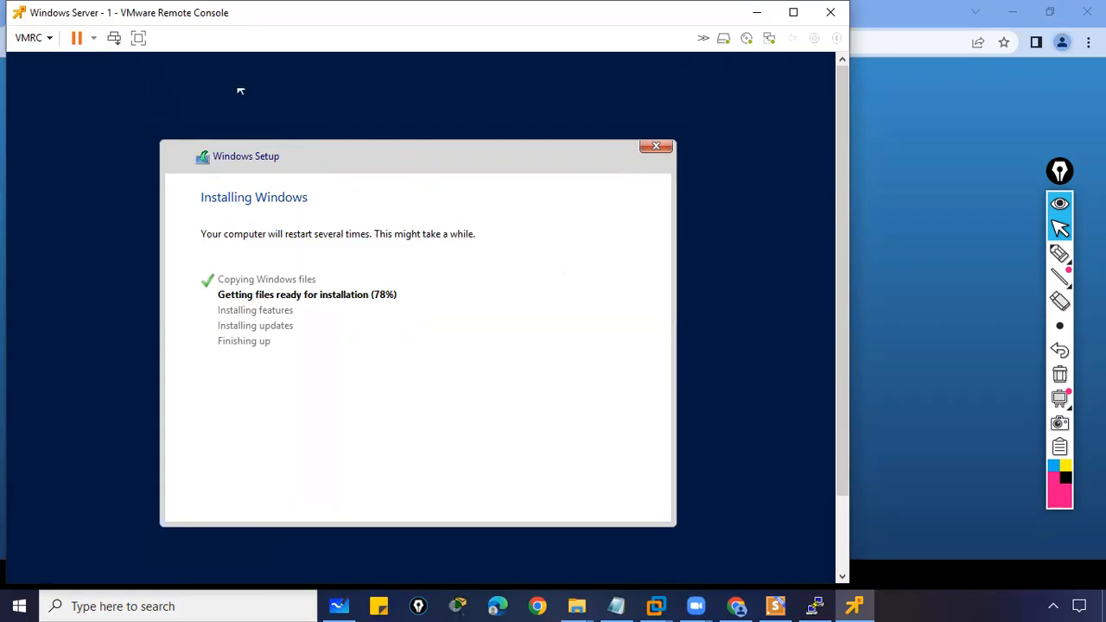
pyautogui.click(792, 12)
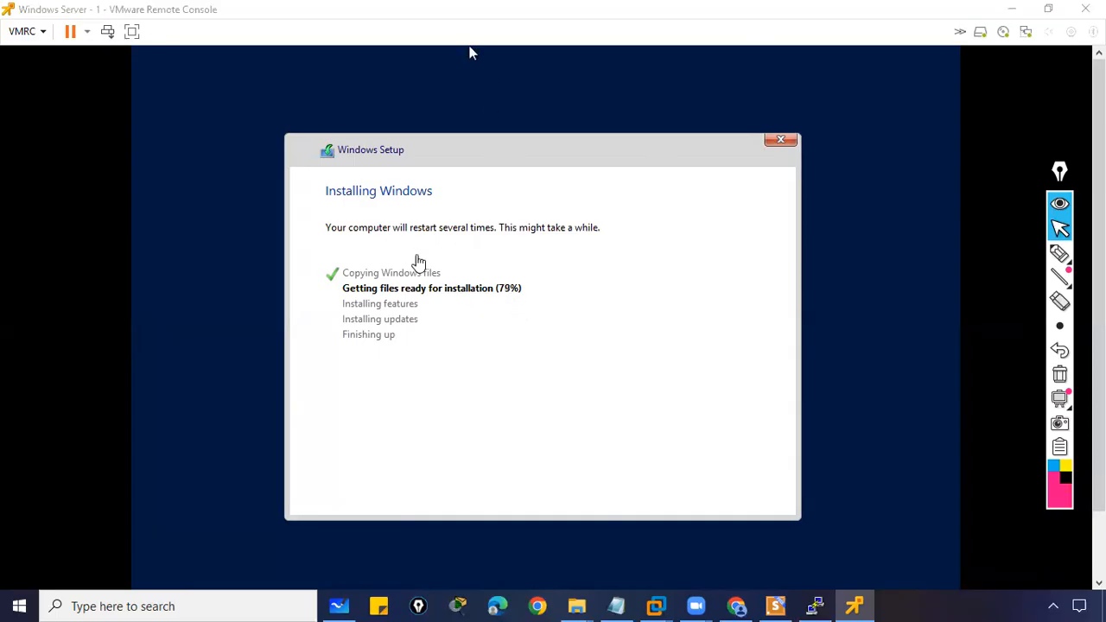
pyautogui.click(489, 247)
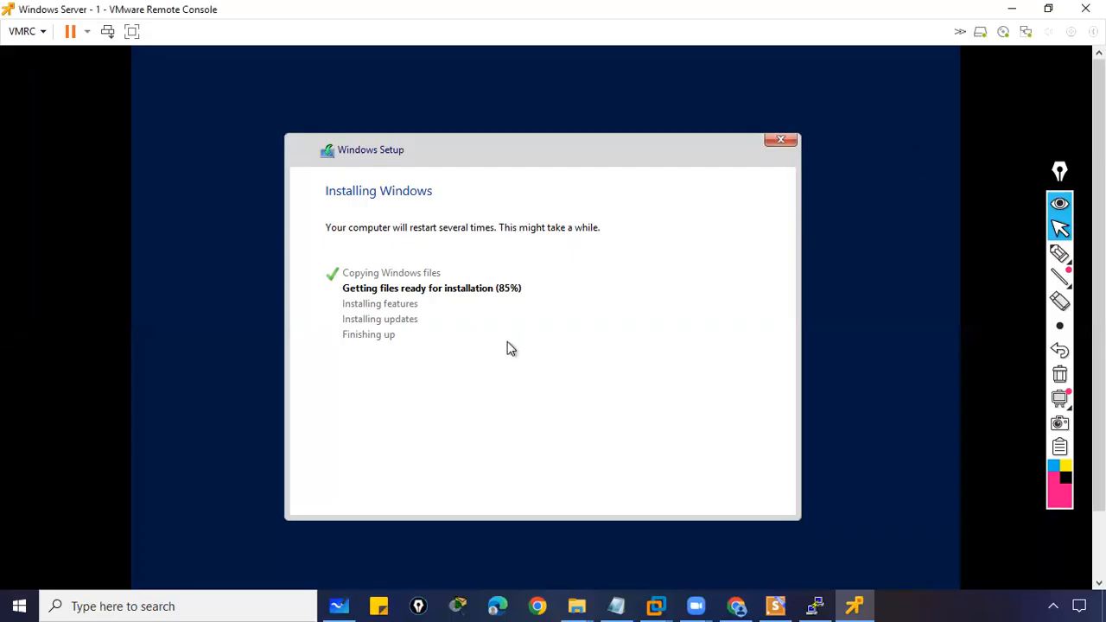
pyautogui.click(653, 232)
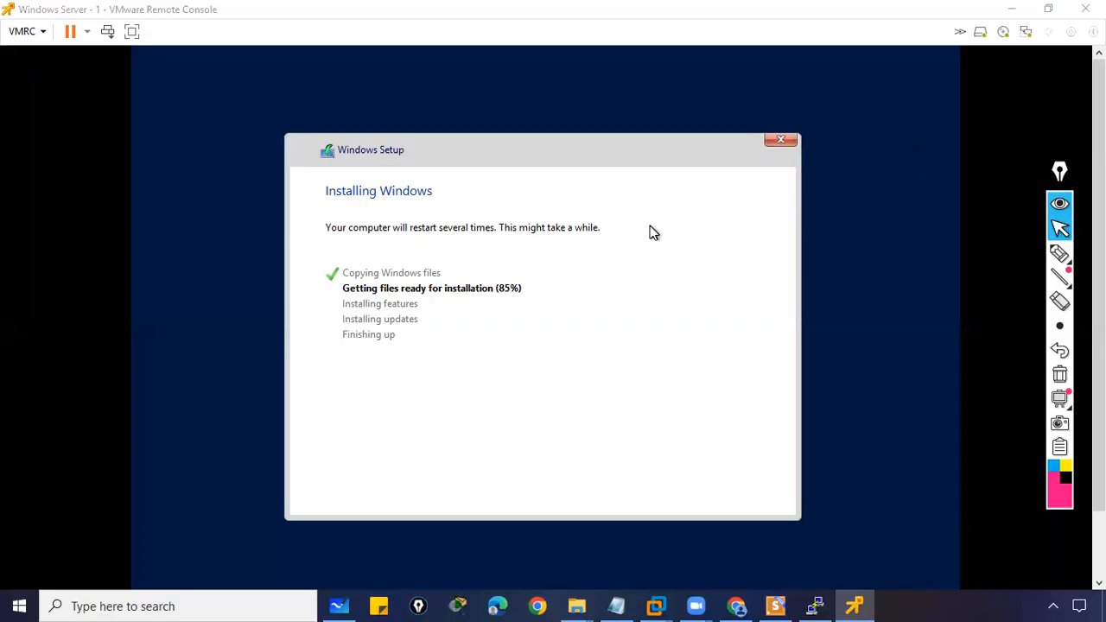
pyautogui.click(602, 275)
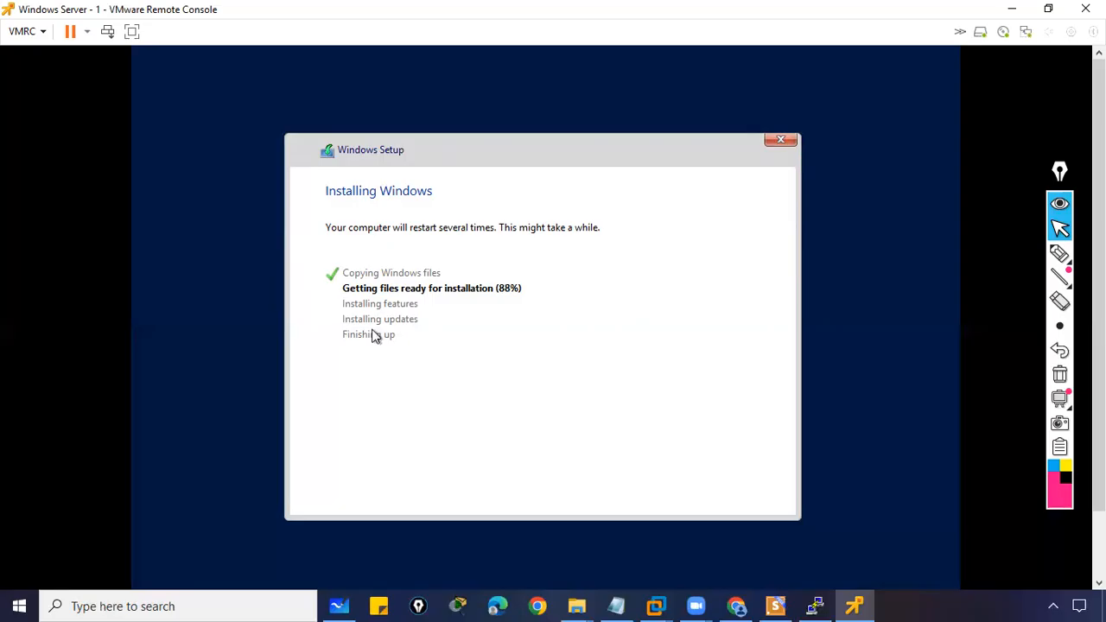
pyautogui.click(1048, 10)
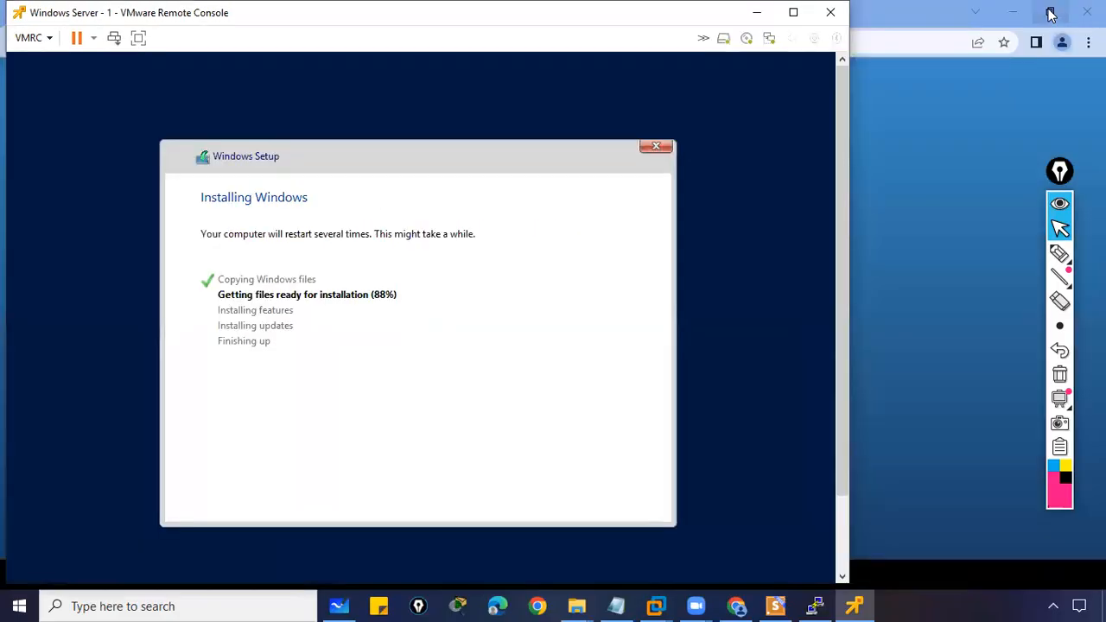
pyautogui.click(793, 12)
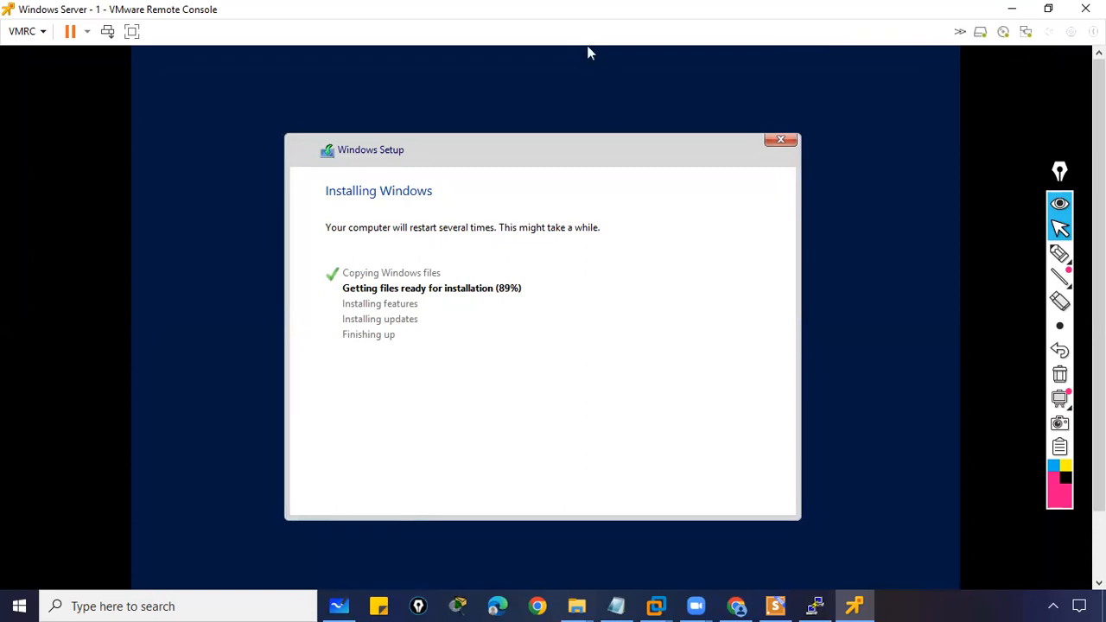
# - Mark the Getting files ready and Installing features progress items in pink, then clear the marks
pyautogui.click(1055, 259)
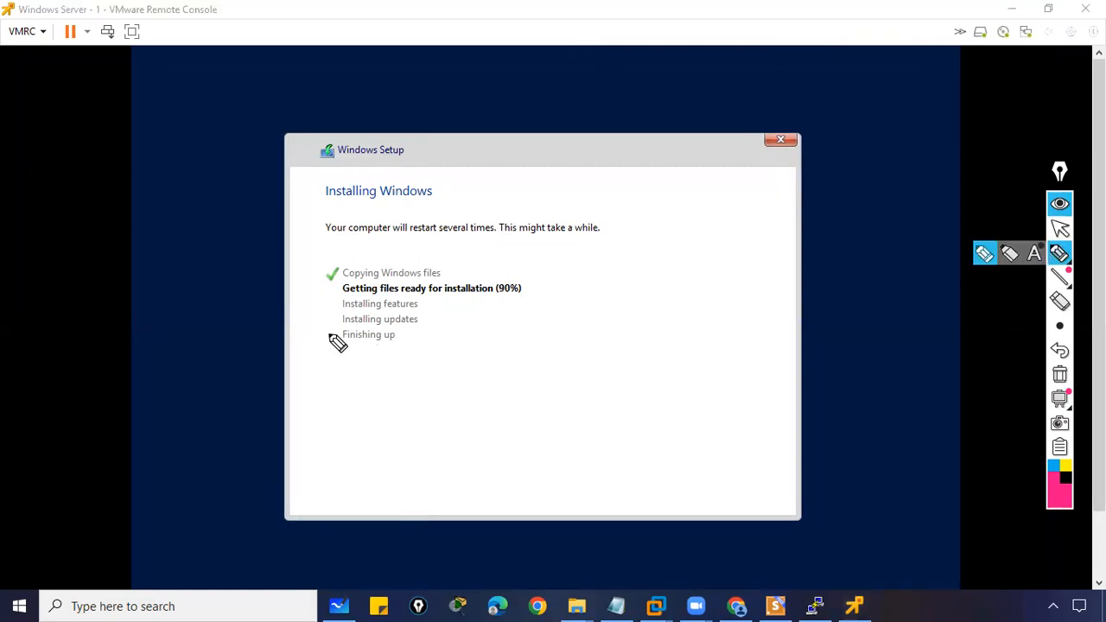
pyautogui.moveTo(331, 286); pyautogui.dragTo(344, 288)
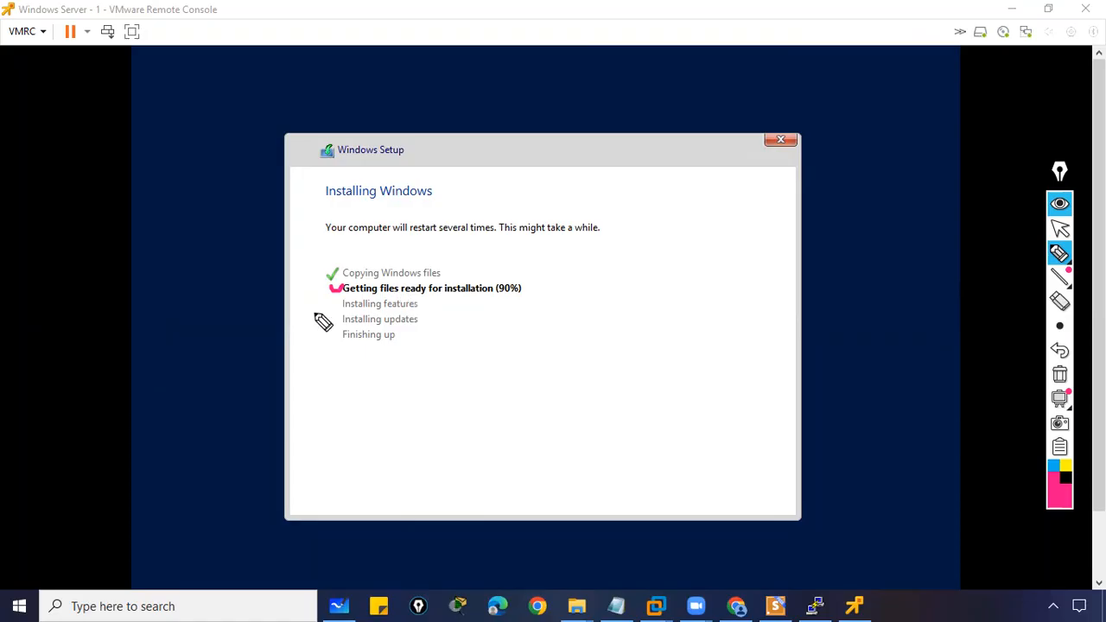
pyautogui.moveTo(330, 302)
pyautogui.mouseDown()
pyautogui.moveTo(346, 296)
pyautogui.moveTo(344, 315)
pyautogui.mouseUp()
pyautogui.click(333, 334)
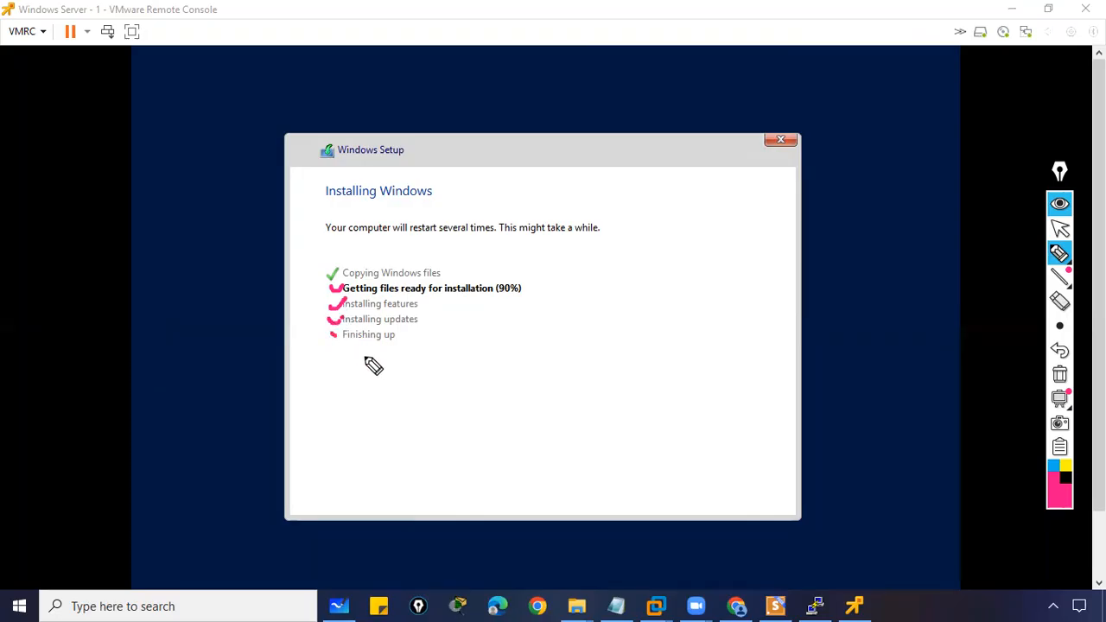
pyautogui.click(1059, 374)
pyautogui.moveTo(1062, 253)
pyautogui.click(1059, 227)
# - Annotate the remaining setup steps in pink, erase them, and give control back to the VM
pyautogui.click(590, 237)
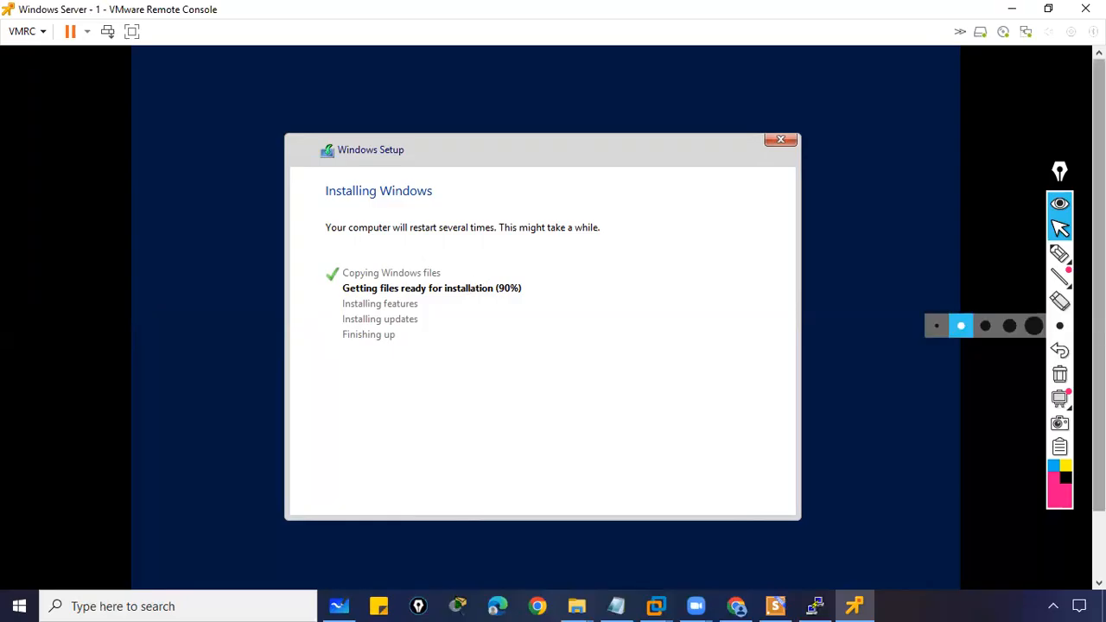
pyautogui.click(1059, 253)
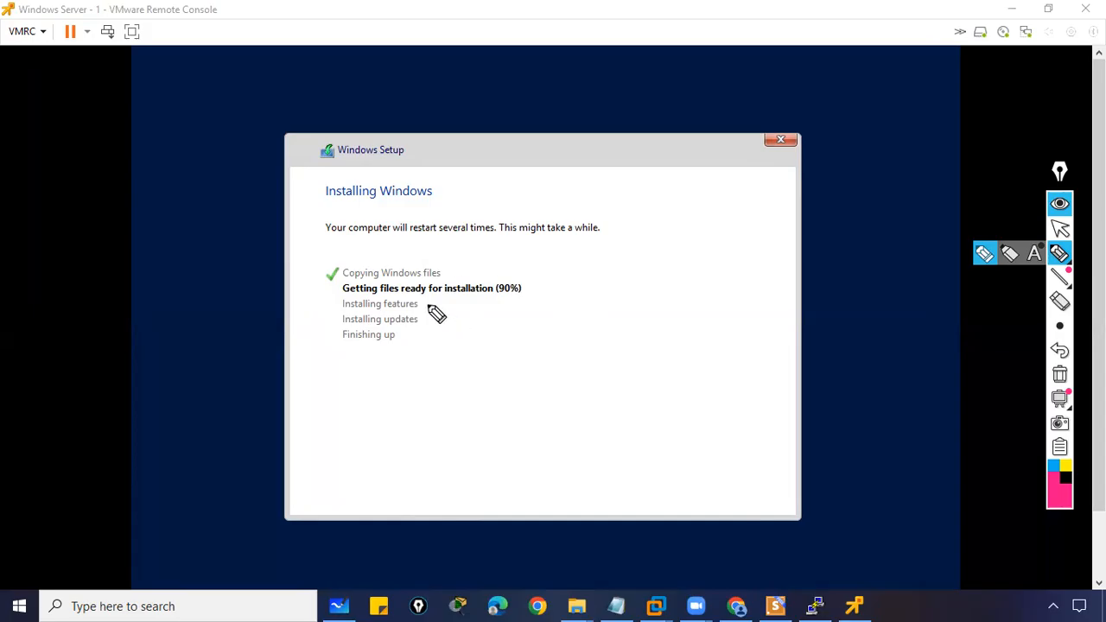
pyautogui.moveTo(362, 257)
pyautogui.mouseDown()
pyautogui.moveTo(383, 377)
pyautogui.moveTo(366, 256)
pyautogui.mouseUp()
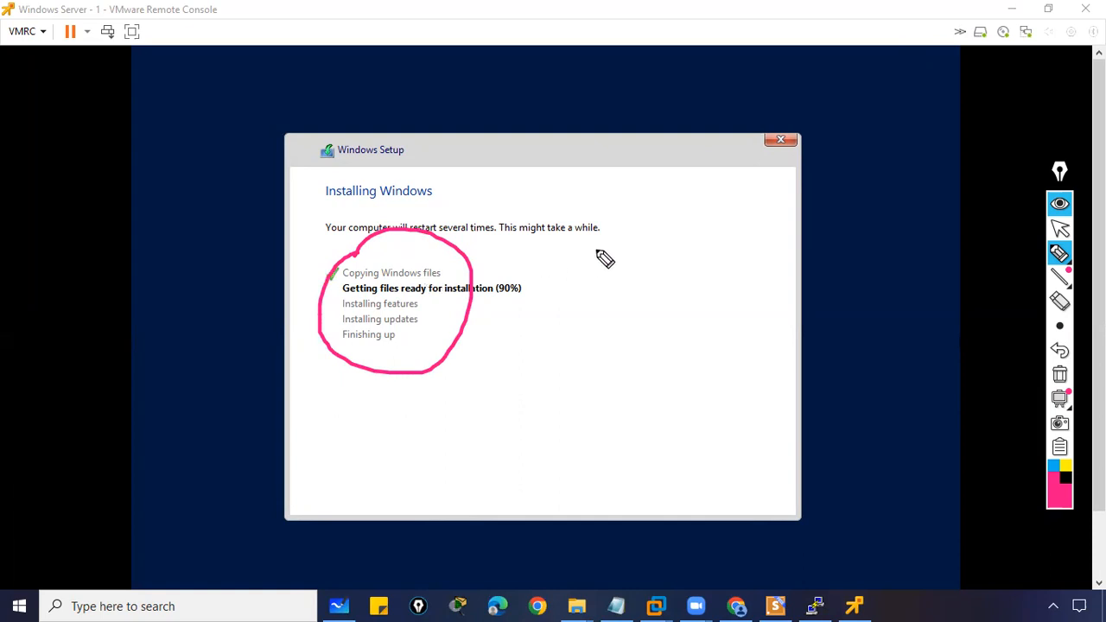
pyautogui.moveTo(564, 263)
pyautogui.mouseDown()
pyautogui.moveTo(573, 274)
pyautogui.moveTo(576, 255)
pyautogui.moveTo(583, 266)
pyautogui.moveTo(609, 258)
pyautogui.moveTo(687, 189)
pyautogui.moveTo(691, 210)
pyautogui.mouseUp()
pyautogui.moveTo(594, 306); pyautogui.dragTo(650, 261)
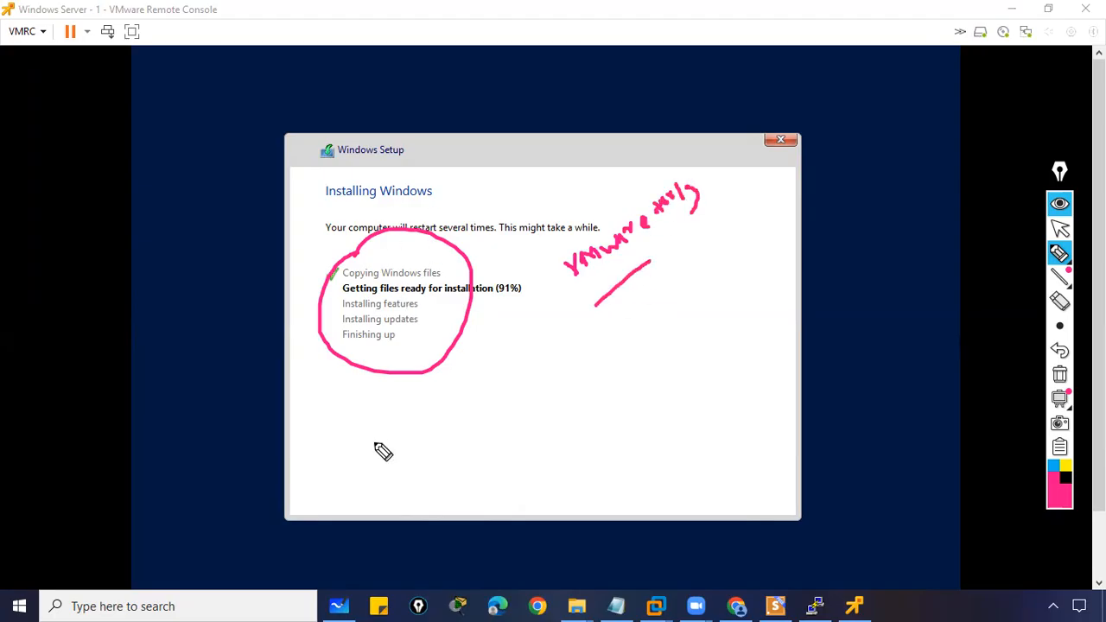
pyautogui.click(1059, 374)
pyautogui.moveTo(337, 290); pyautogui.dragTo(344, 306)
pyautogui.moveTo(347, 311); pyautogui.dragTo(384, 317)
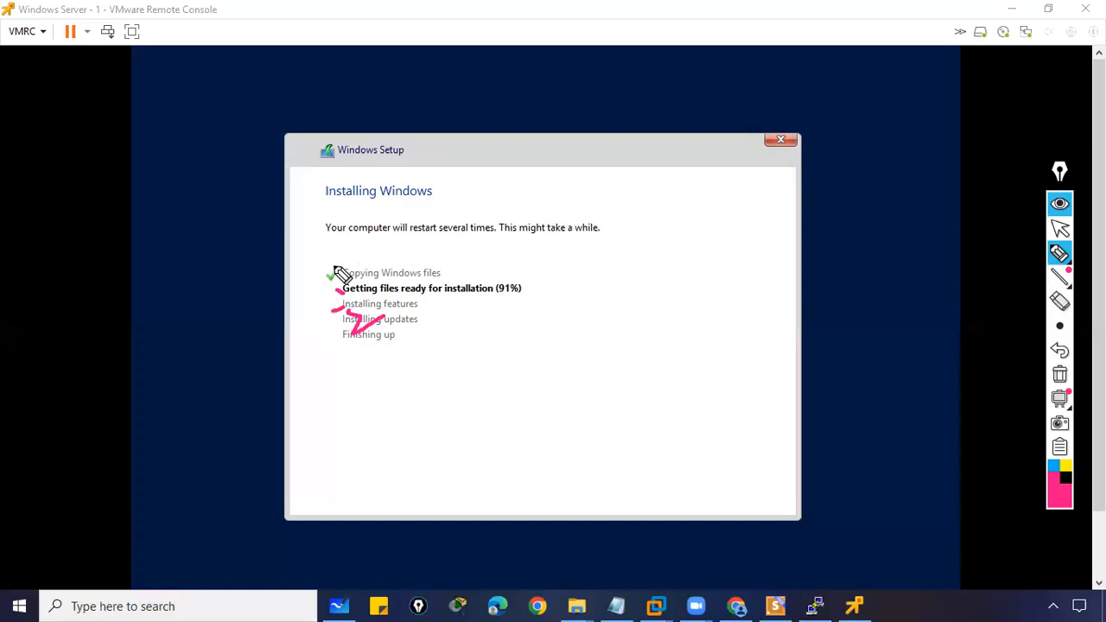
pyautogui.click(1059, 376)
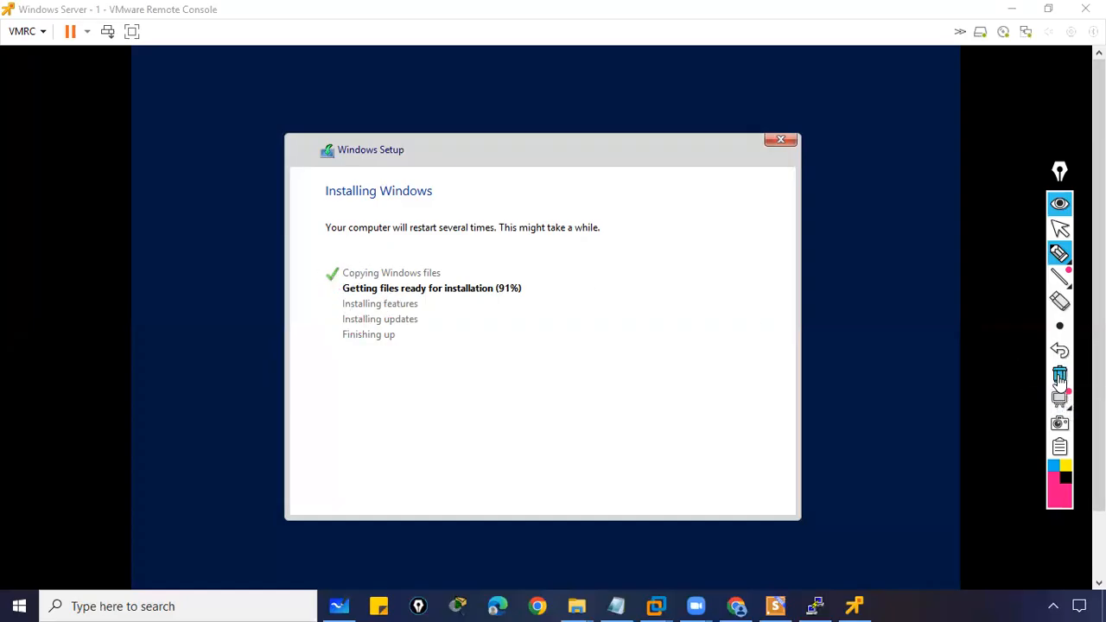
pyautogui.click(1060, 229)
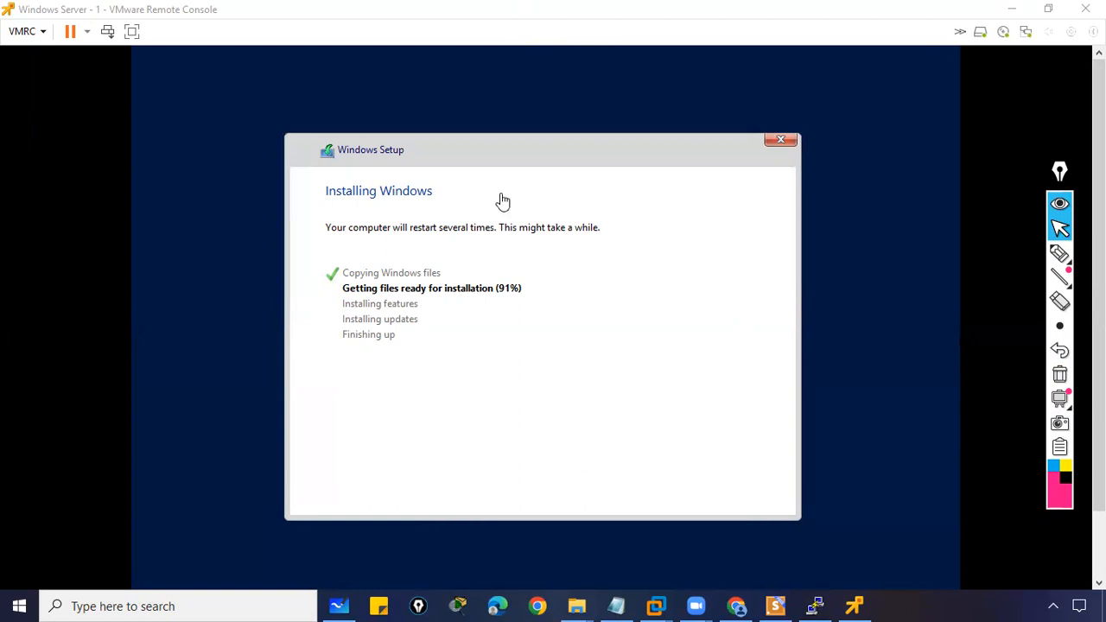
pyautogui.click(427, 171)
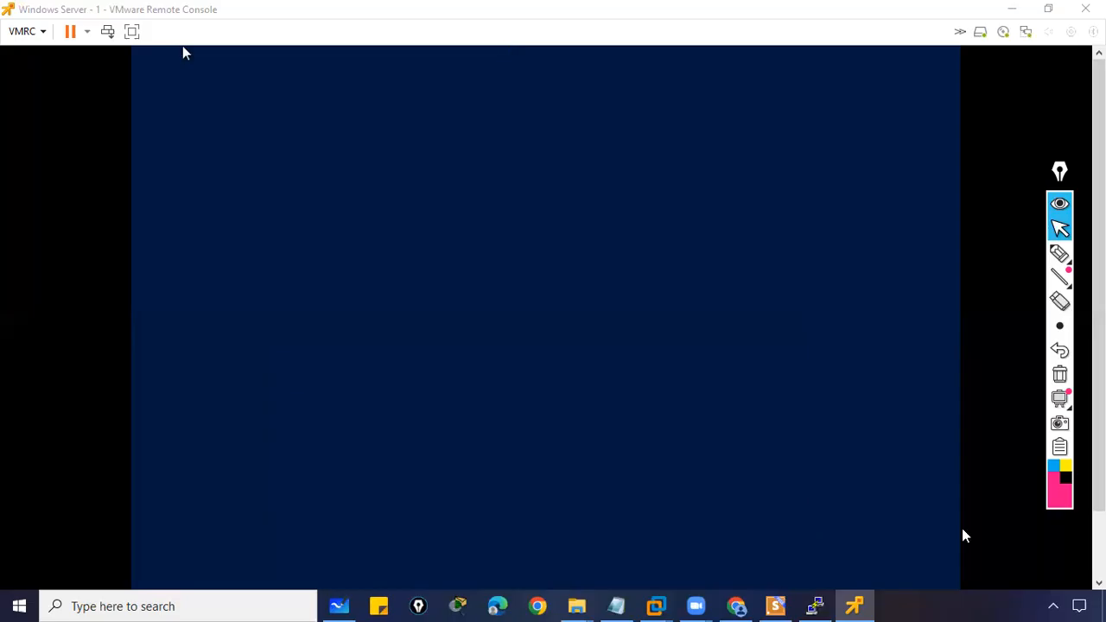
# - Check the hidden tray icons, move the drawing palette higher, and return control to the rebooting VM
pyautogui.click(1053, 606)
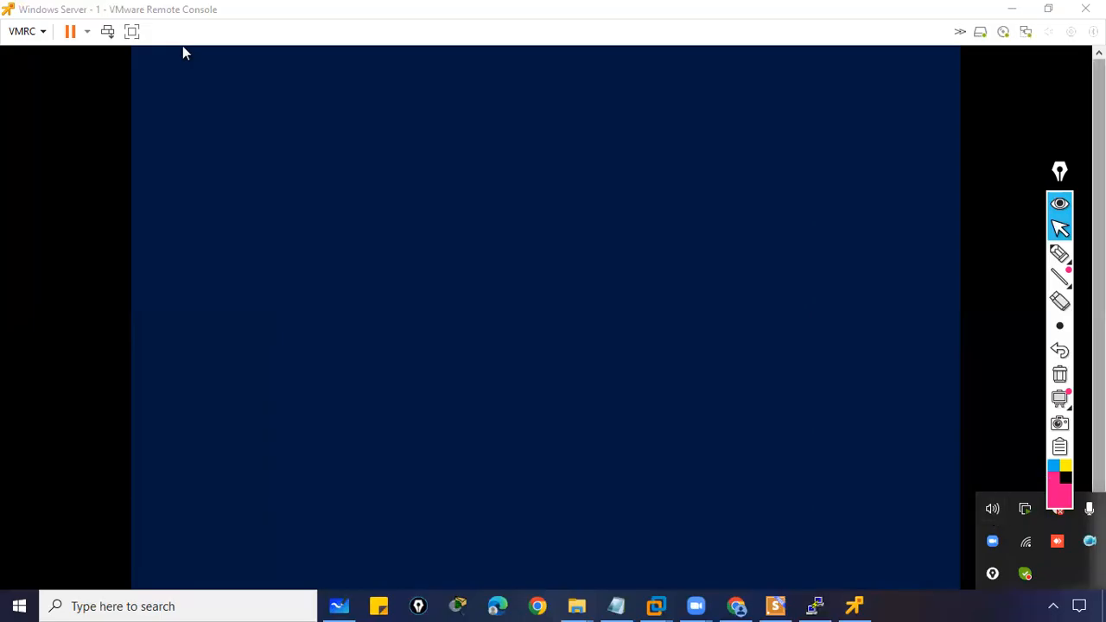
pyautogui.moveTo(1060, 172); pyautogui.dragTo(1069, 80)
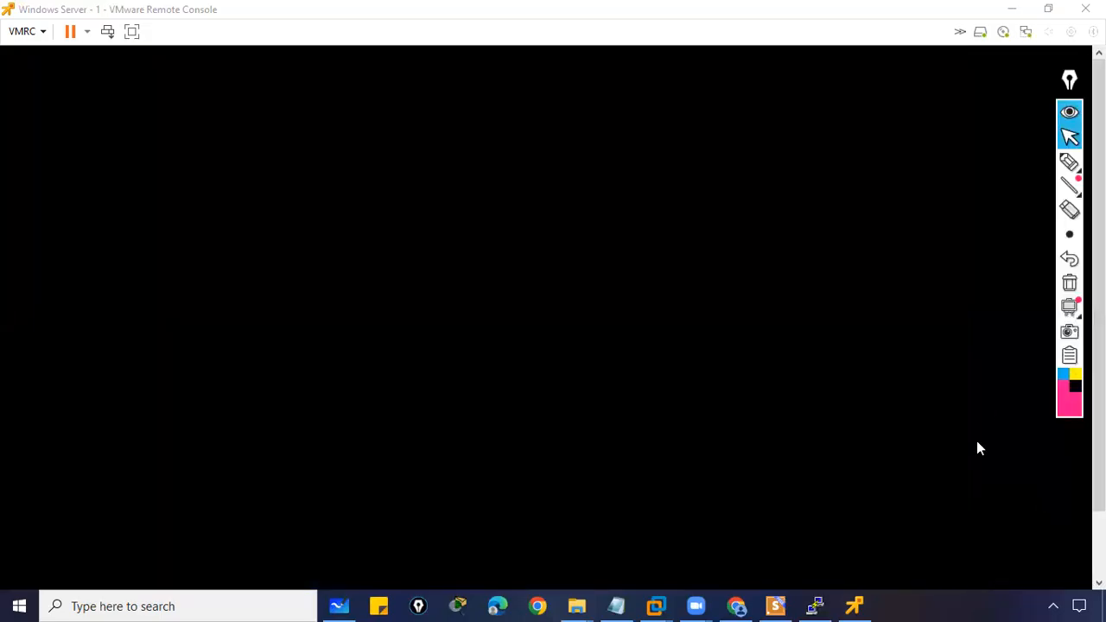
pyautogui.click(1053, 606)
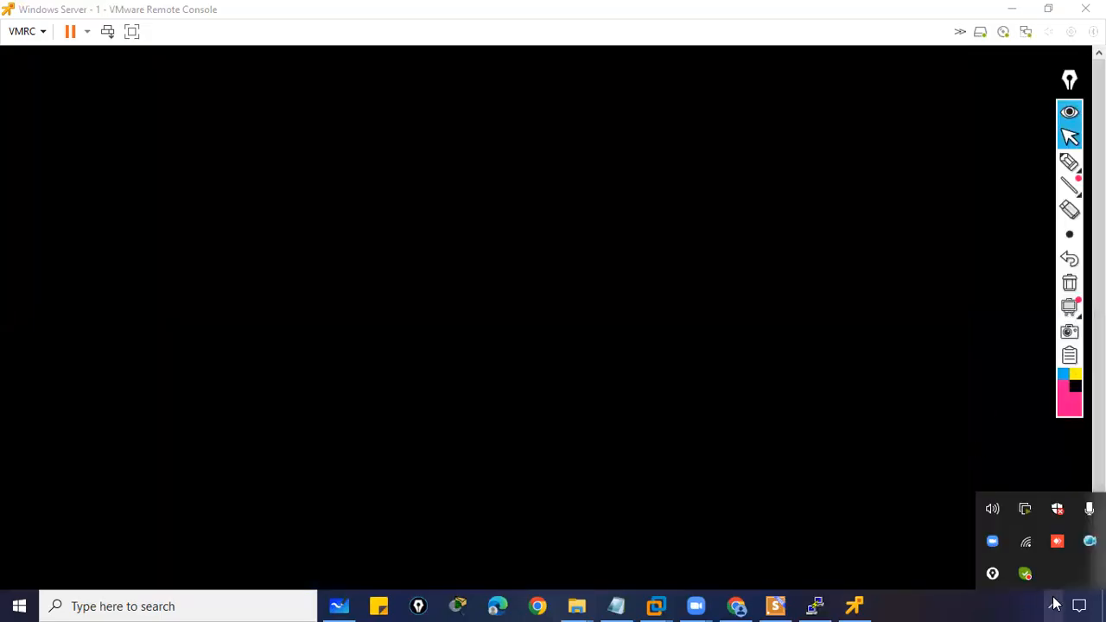
pyautogui.click(716, 309)
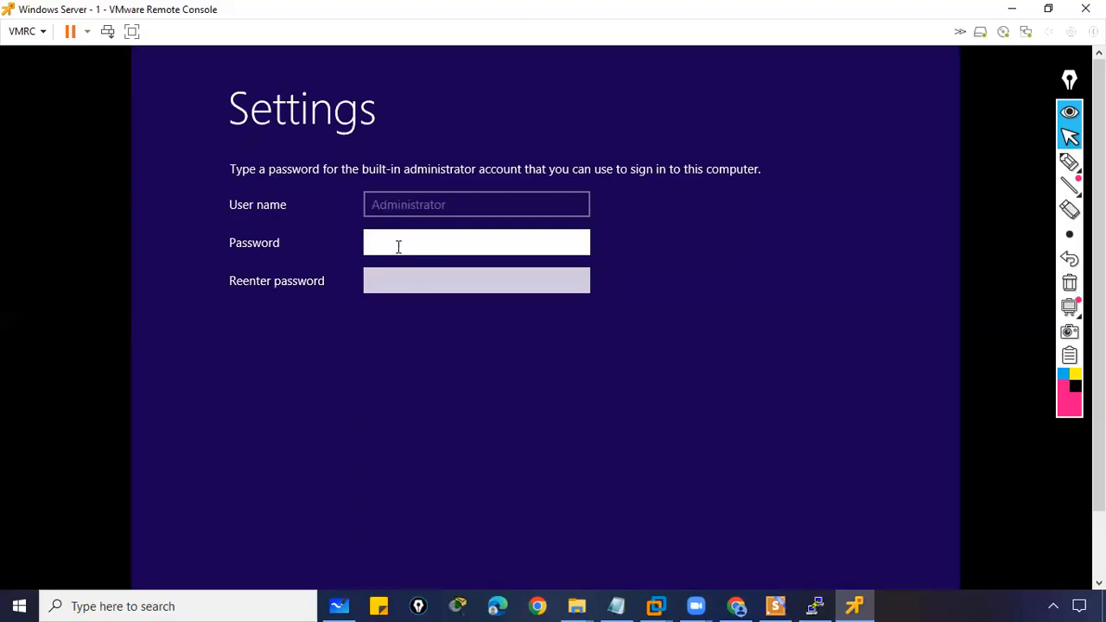
# - Enter and confirm the Administrator account password, then finish setup
pyautogui.write('P@ssw0rd1')
pyautogui.press('Tab')
pyautogui.write('P@ssw0rd1')
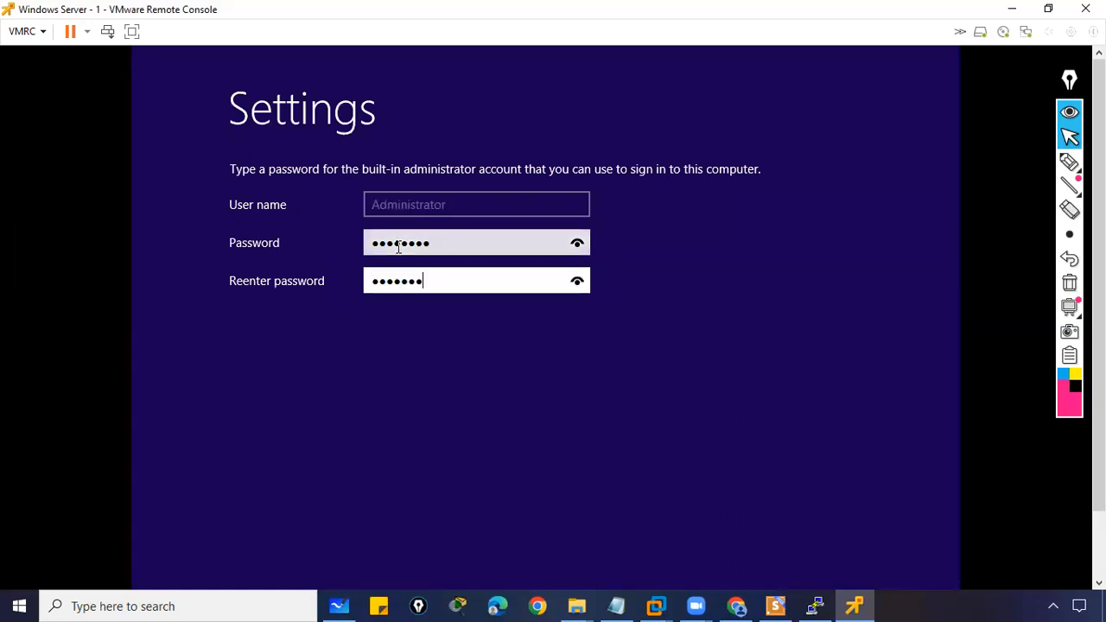
pyautogui.moveTo(1099, 156); pyautogui.dragTo(1099, 226)
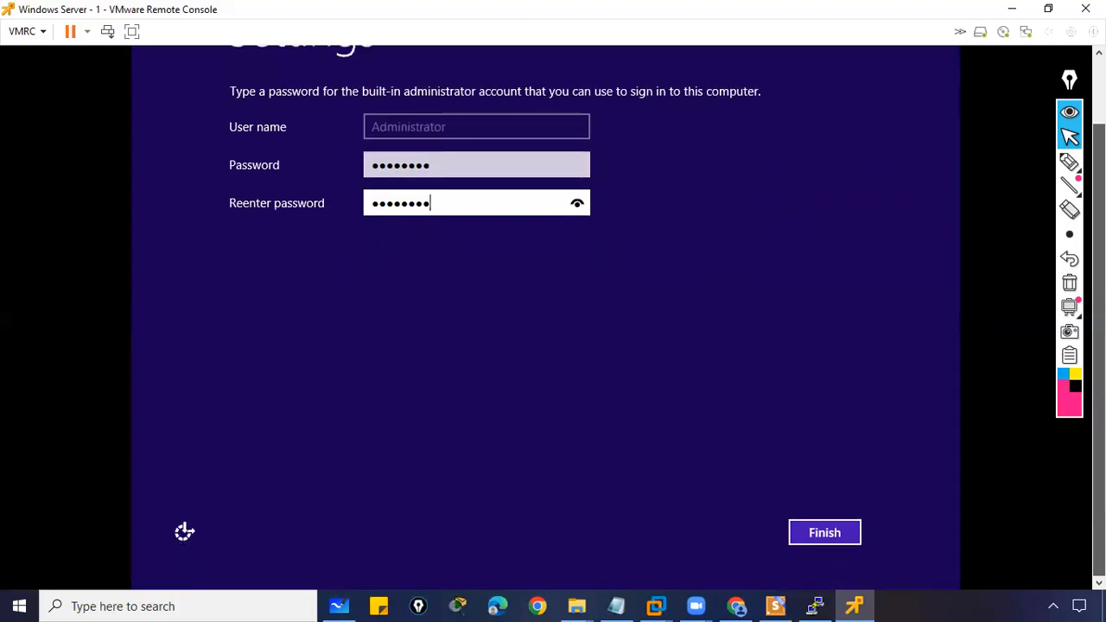
pyautogui.click(831, 535)
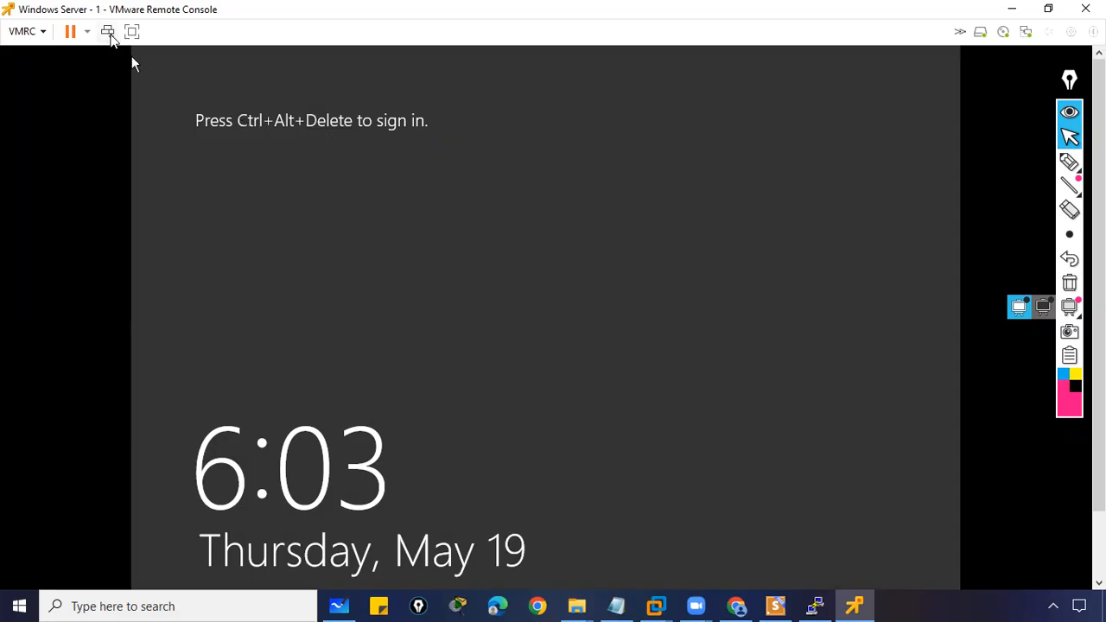
# - Send Ctrl+Alt+Del and sign in as Administrator with the account password
pyautogui.click(111, 34)
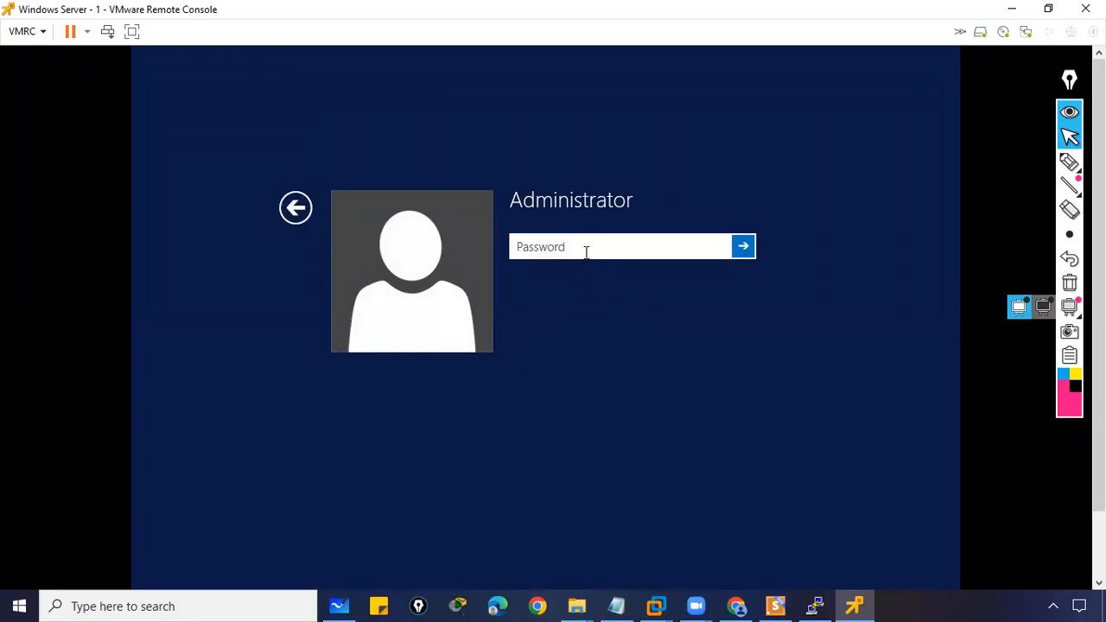
pyautogui.write('********')
pyautogui.click(751, 248)
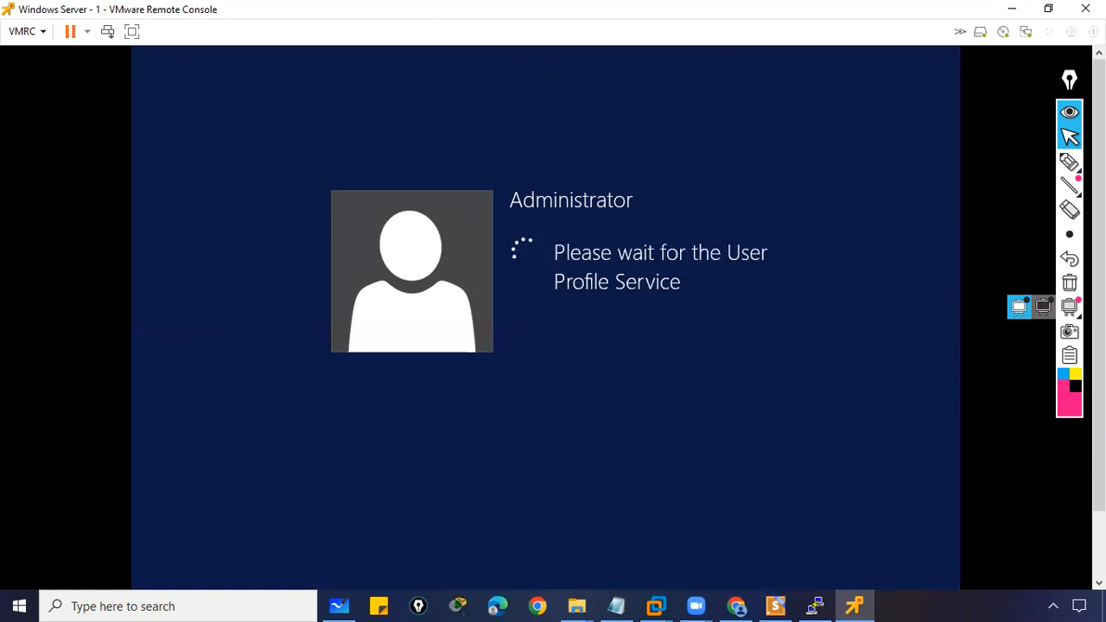